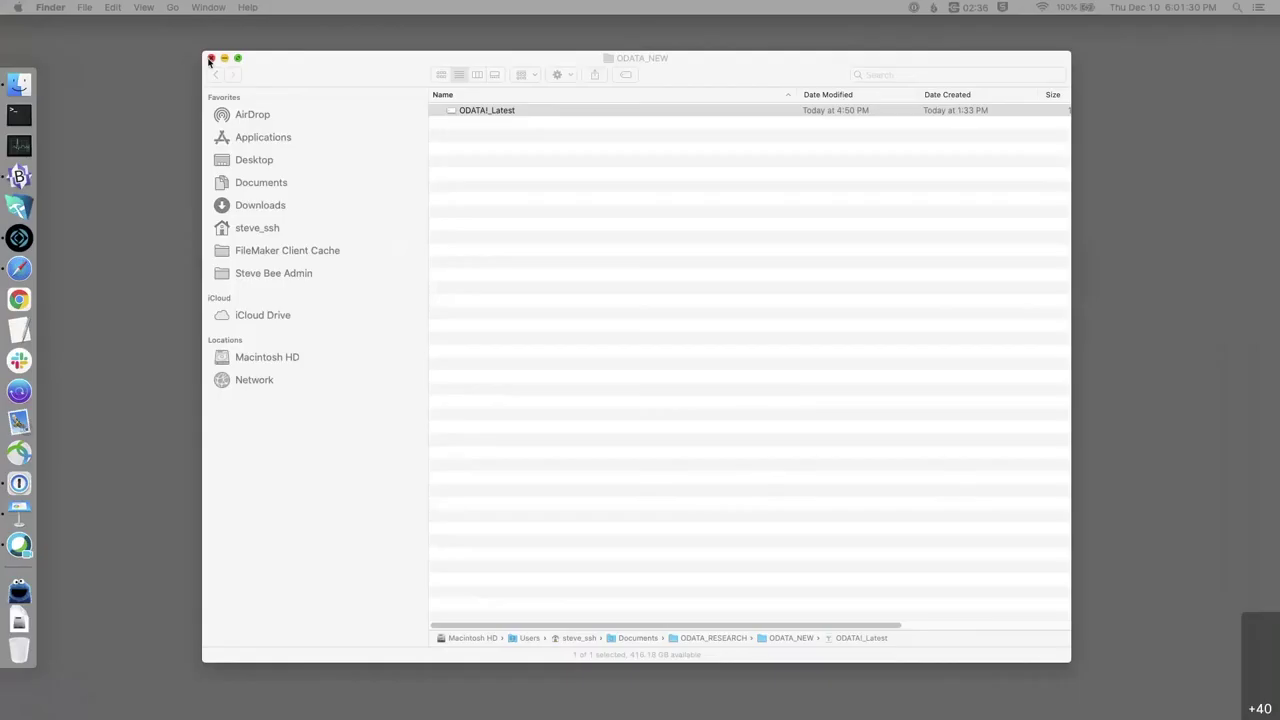
Step: Minimize the ODATA_NEW folder window and switch to FileMaker Pro, enlarging the Sample_ODATA_Source_20201118 window
{"action": "left_click", "coordinate": [225, 59]}
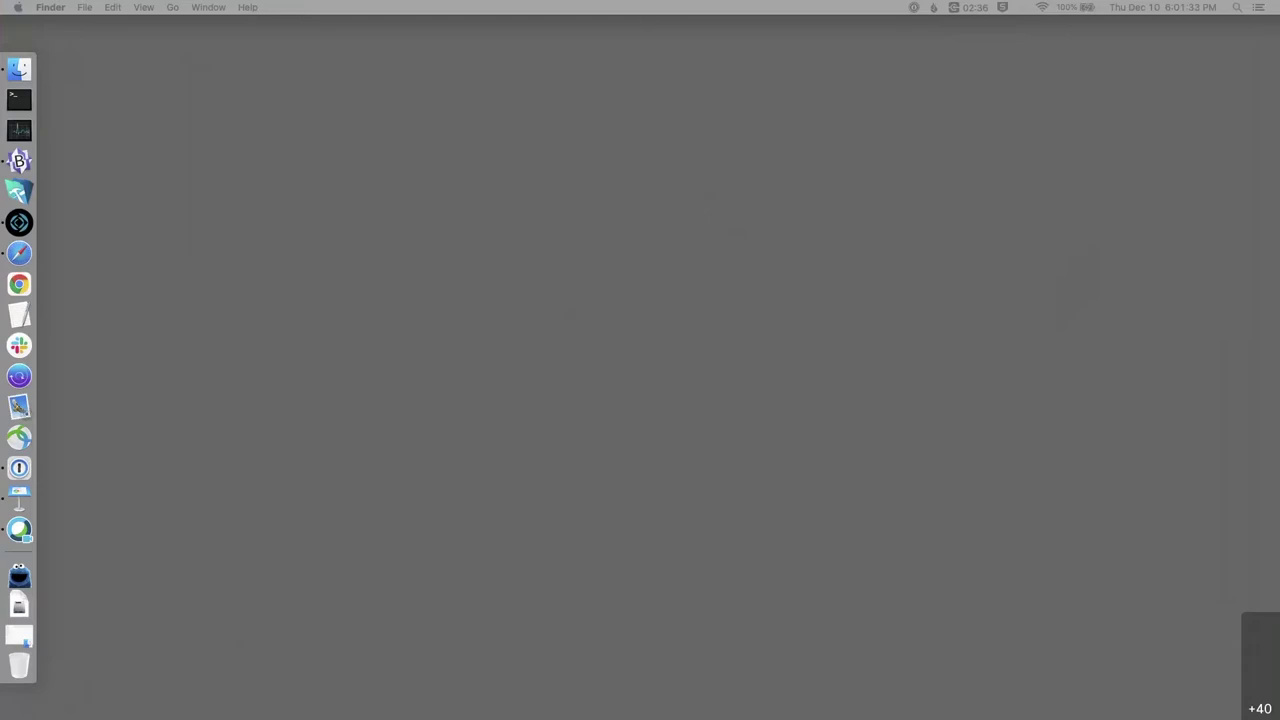
{"action": "key", "text": "super+Tab"}
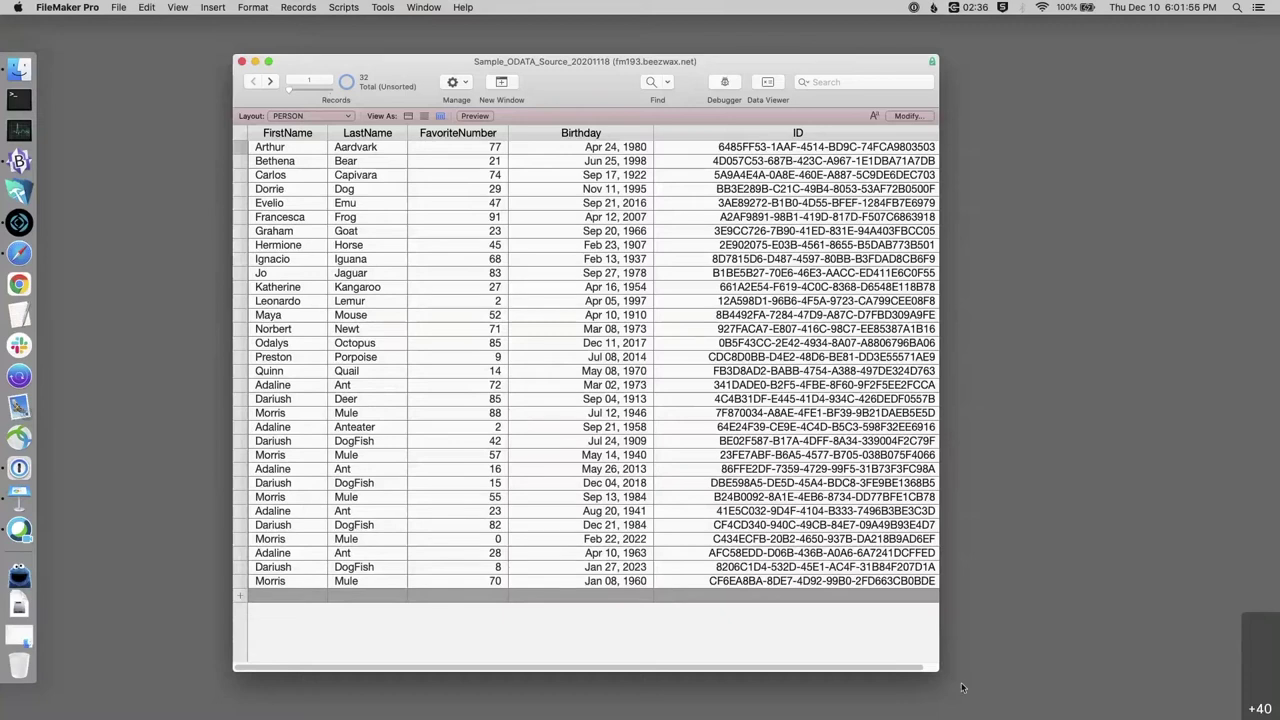
{"action": "left_click_drag", "start_coordinate": [939, 669], "coordinate": [1023, 661]}
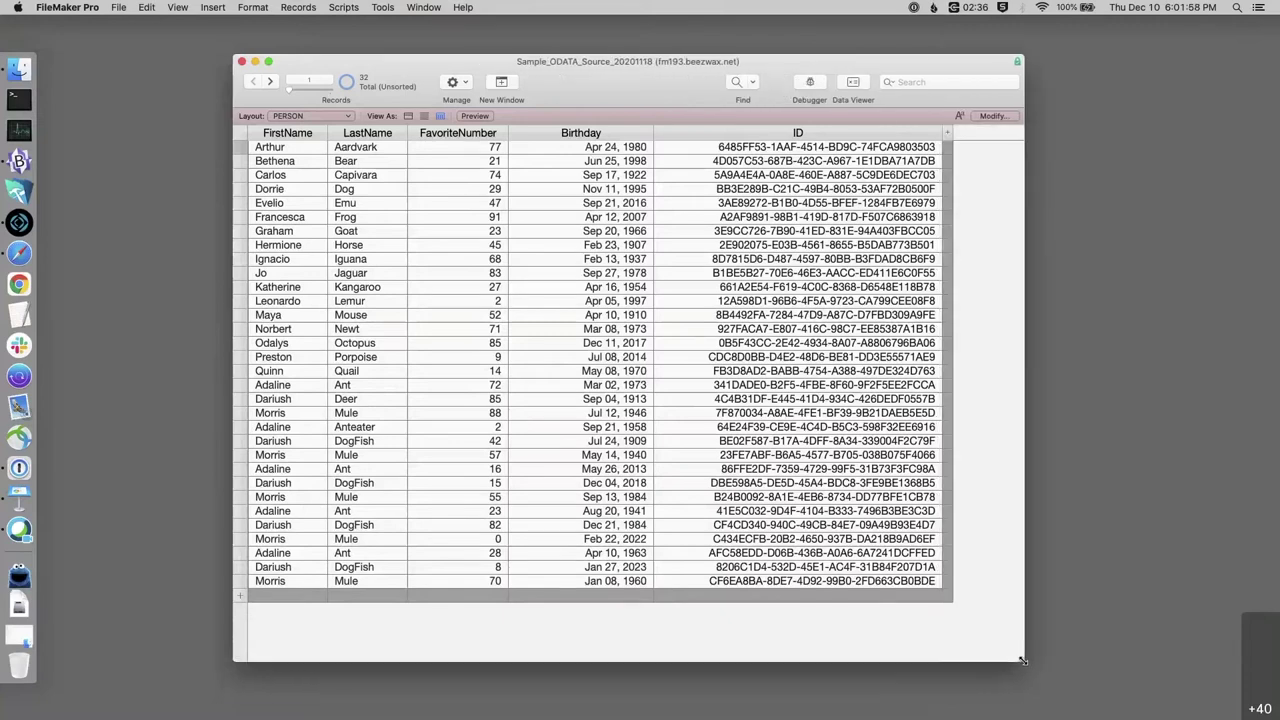
{"action": "left_click_drag", "start_coordinate": [669, 96], "coordinate": [657, 103]}
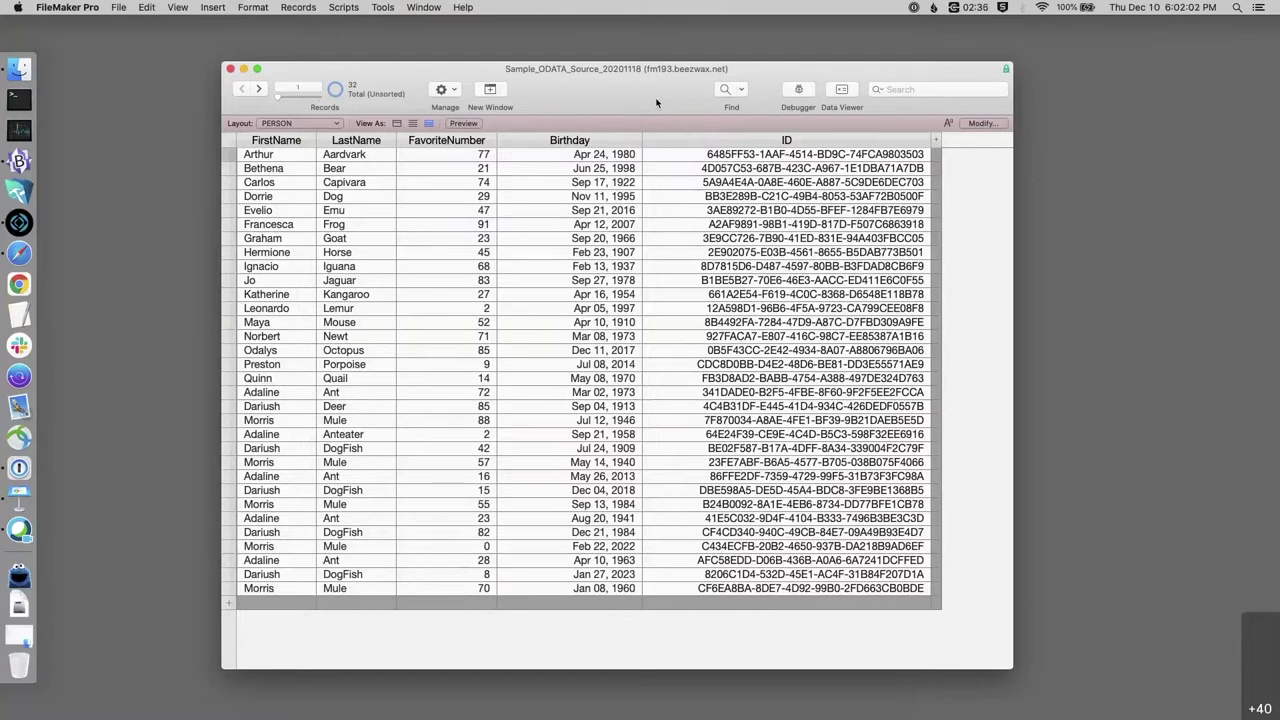
Step: Review the fields, relationships graph and tables of the Sample_ODATA_Source_20201118 database in its Manage Database dialog
{"action": "key", "text": "super+shift+d"}
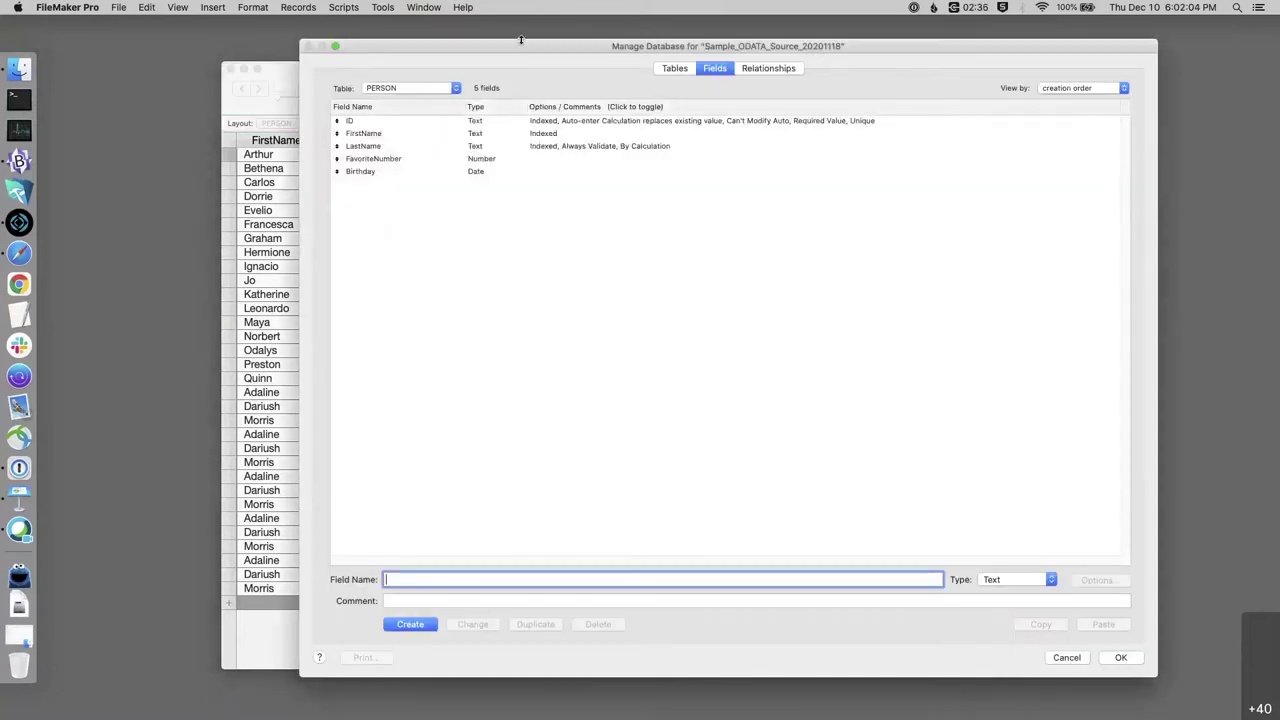
{"action": "left_click", "coordinate": [773, 88]}
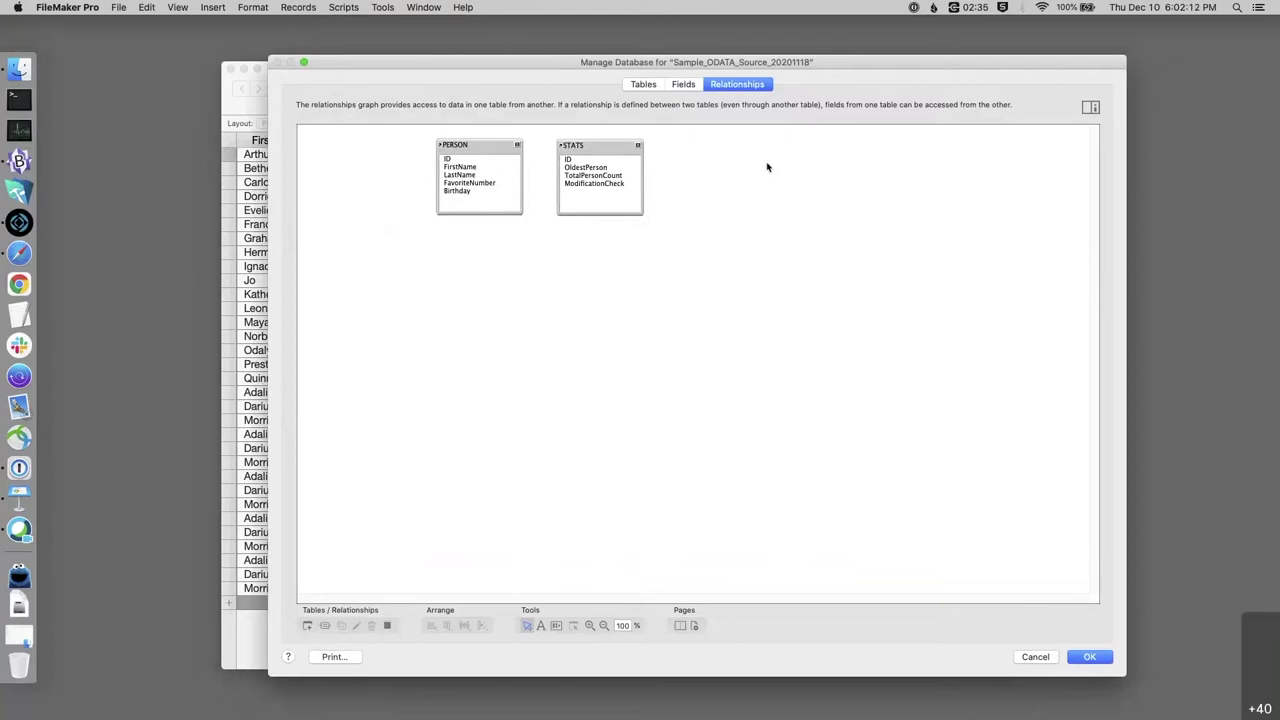
{"action": "left_click", "coordinate": [643, 85]}
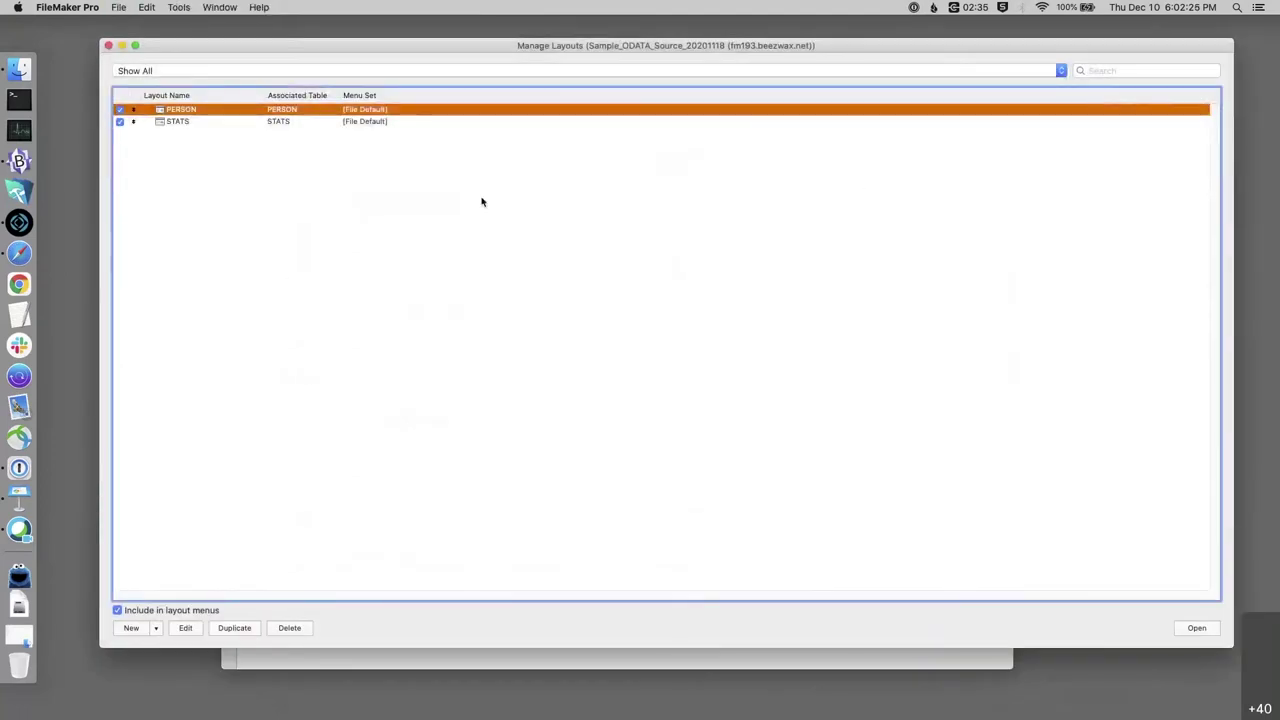
Step: Move the Manage Layouts window aside and view the STATS layout in the database window
{"action": "left_click", "coordinate": [481, 202]}
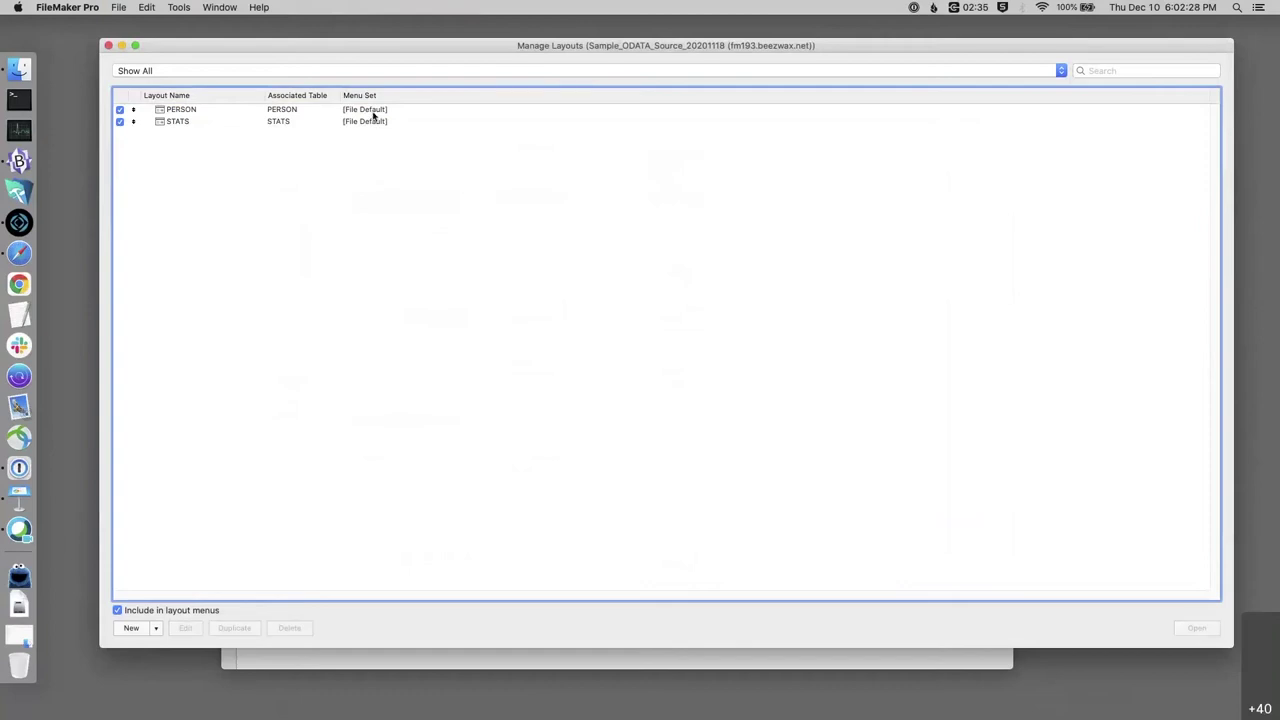
{"action": "left_click_drag", "start_coordinate": [350, 53], "coordinate": [890, 126]}
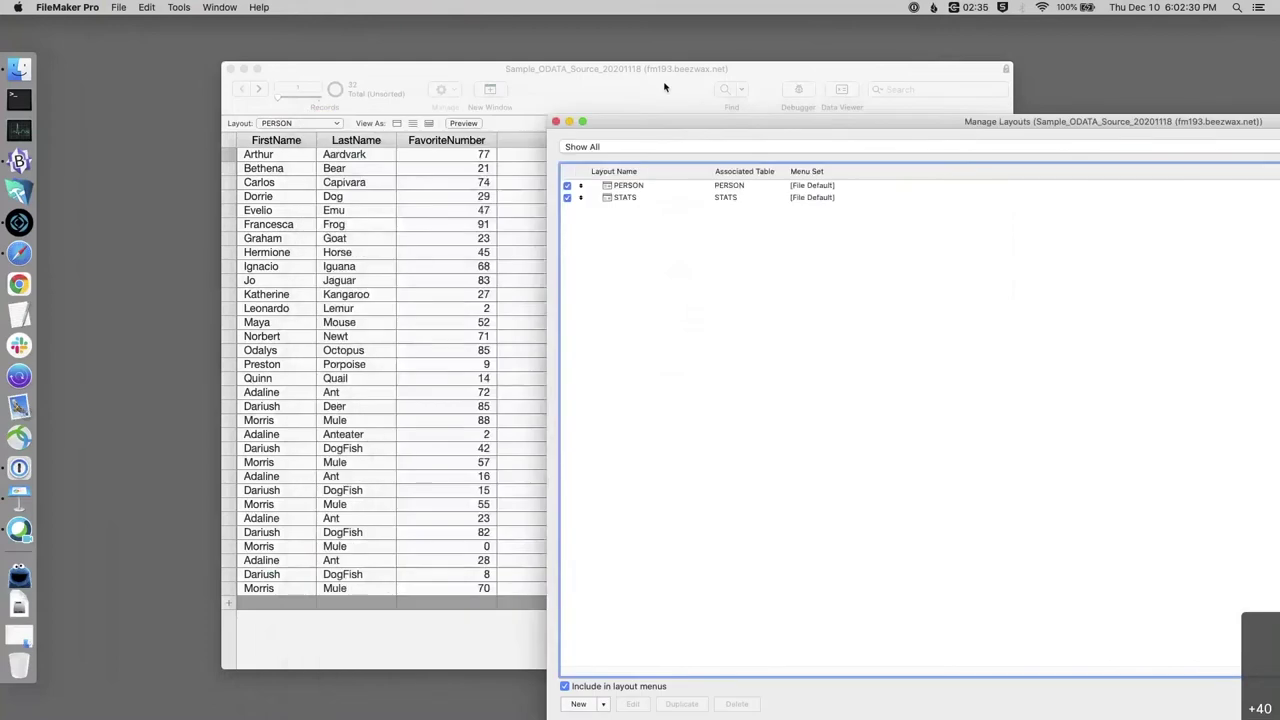
{"action": "left_click_drag", "start_coordinate": [664, 87], "coordinate": [571, 78]}
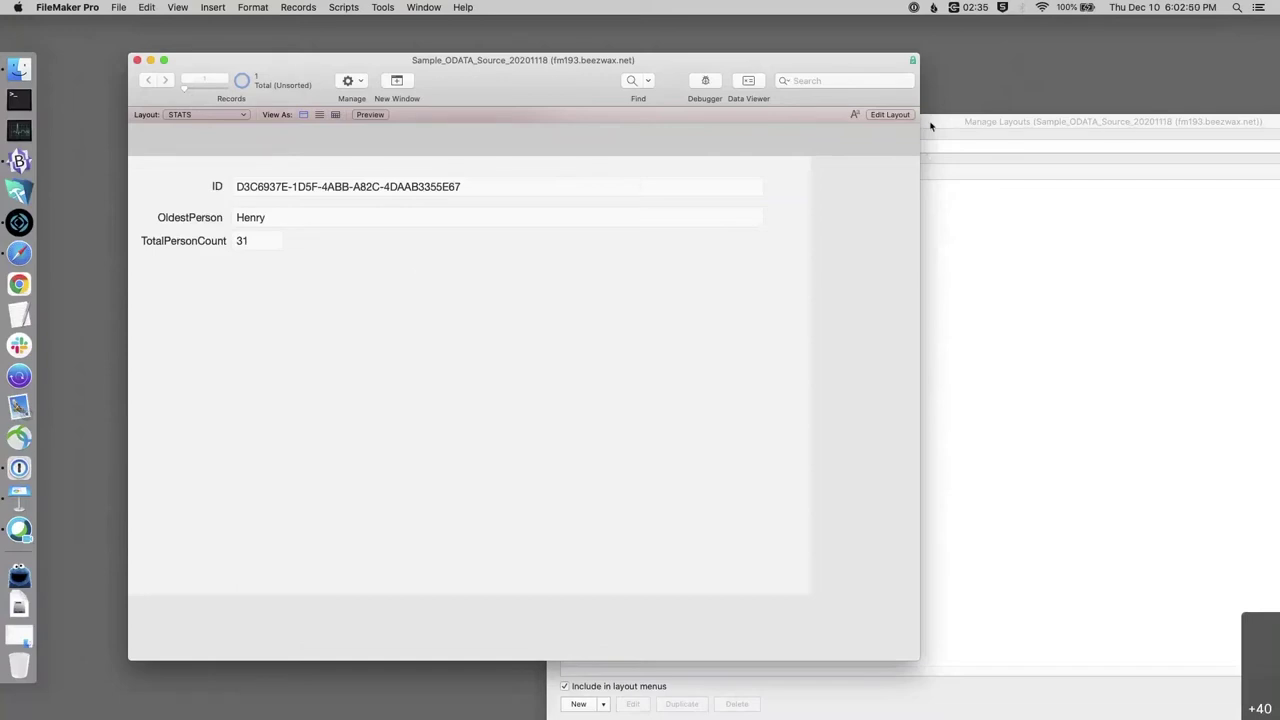
Step: Close the Manage Layouts window and switch the database window back to the PERSON layout
{"action": "left_click_drag", "start_coordinate": [930, 126], "coordinate": [503, 92]}
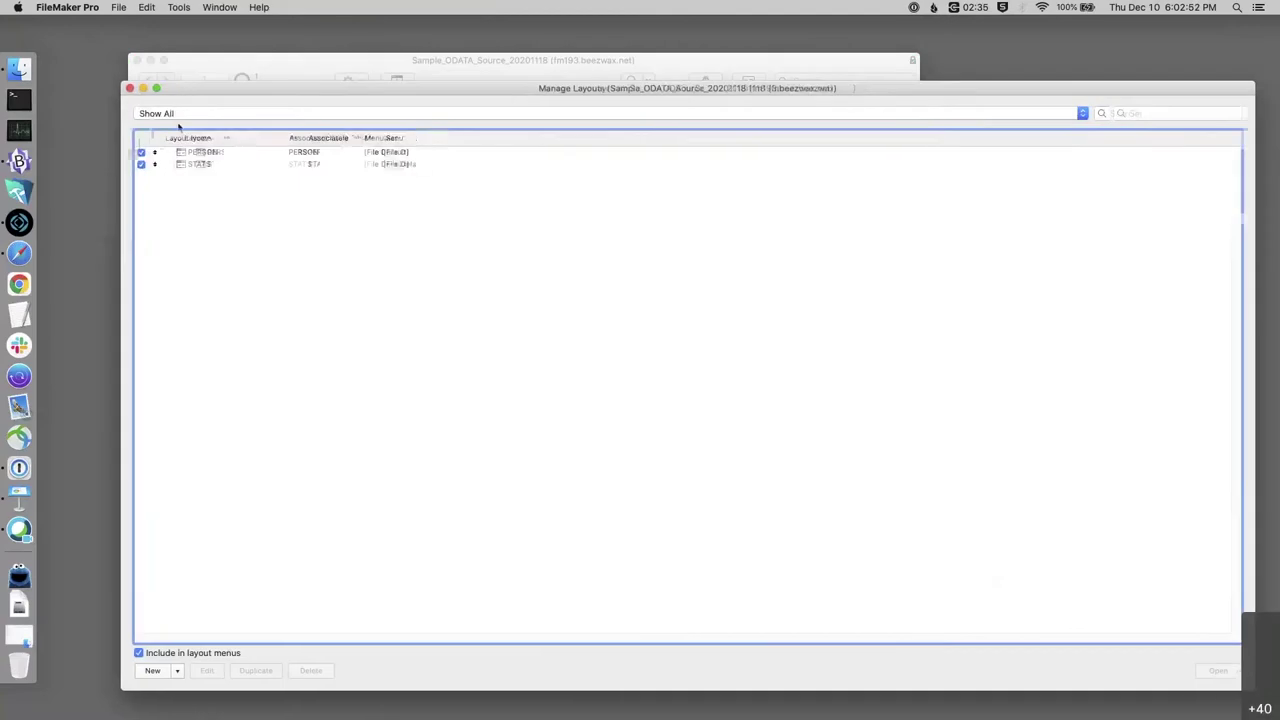
{"action": "left_click", "coordinate": [130, 89]}
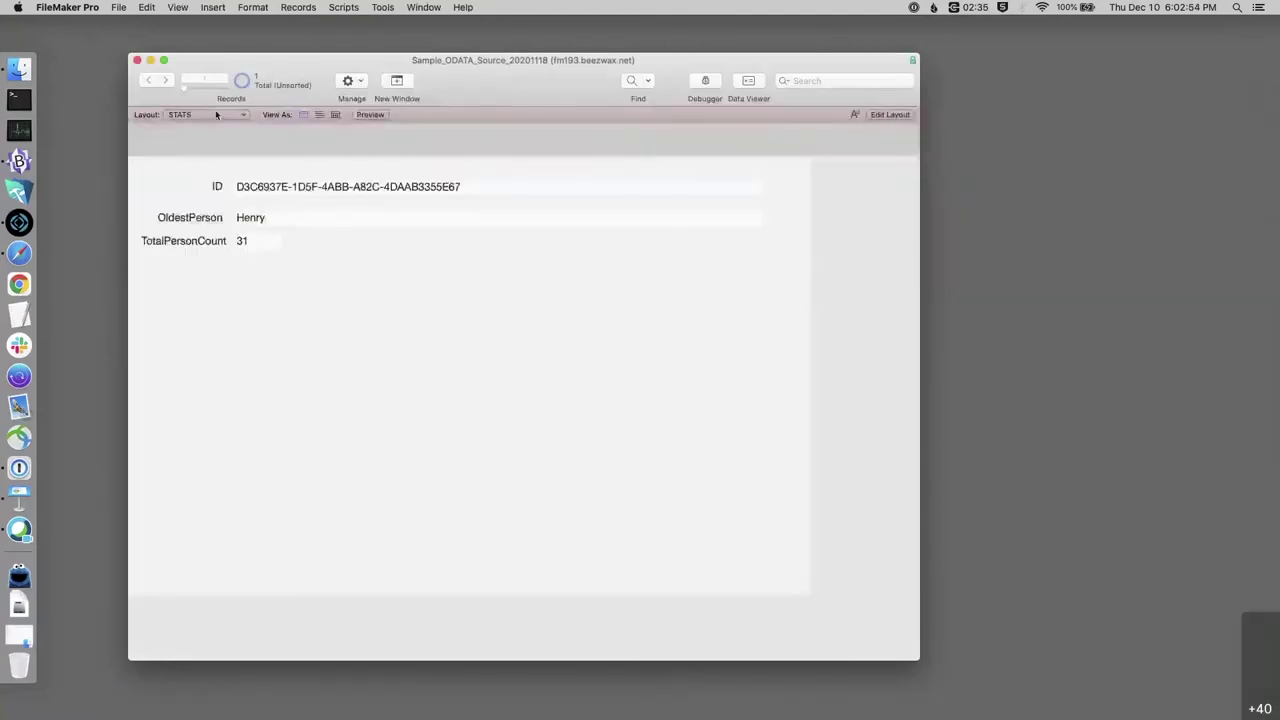
{"action": "left_click", "coordinate": [210, 114]}
{"action": "left_click", "coordinate": [191, 104]}
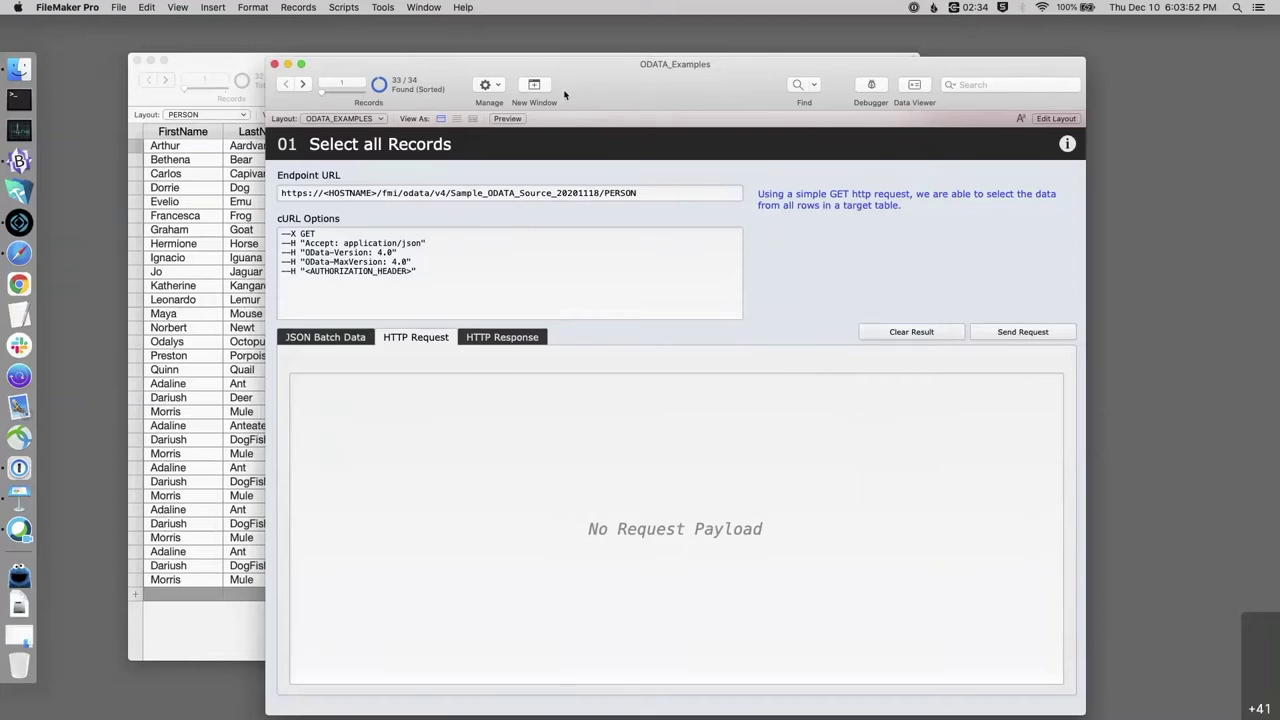
Step: Arrange the PERSON table window and the ODATA_Examples window so they overlap side by side, with ODATA_Examples in front
{"action": "left_click_drag", "start_coordinate": [574, 87], "coordinate": [700, 82]}
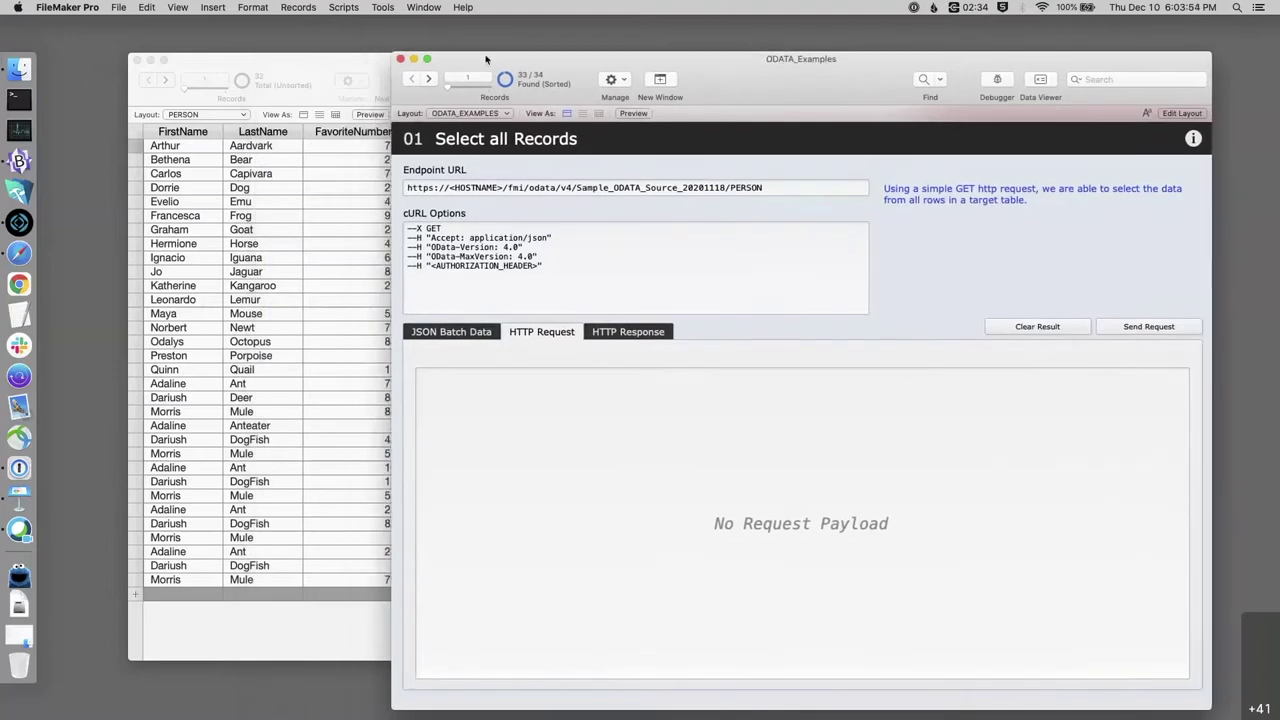
{"action": "left_click", "coordinate": [343, 56]}
{"action": "left_click_drag", "start_coordinate": [343, 56], "coordinate": [273, 76]}
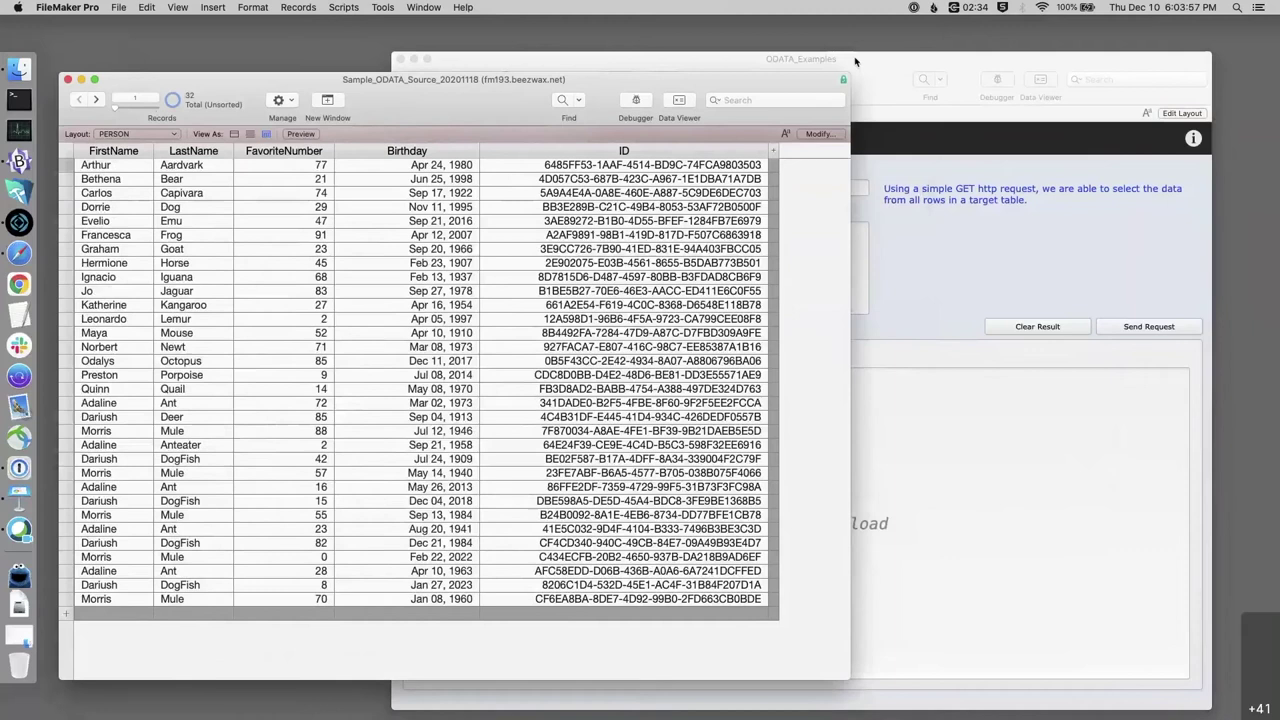
{"action": "left_click_drag", "start_coordinate": [855, 62], "coordinate": [857, 55]}
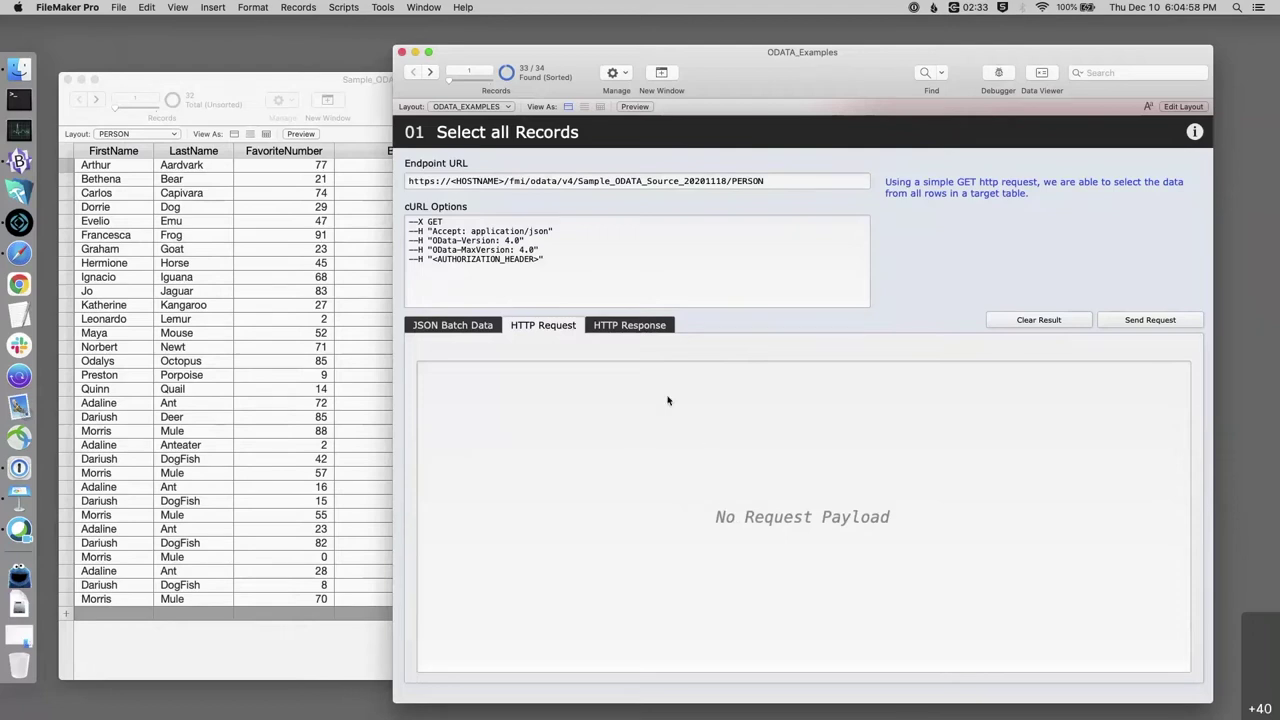
Step: Show the HTTP response area of example 01 and highlight the authorization header placeholder in the cURL options
{"action": "left_click", "coordinate": [645, 330]}
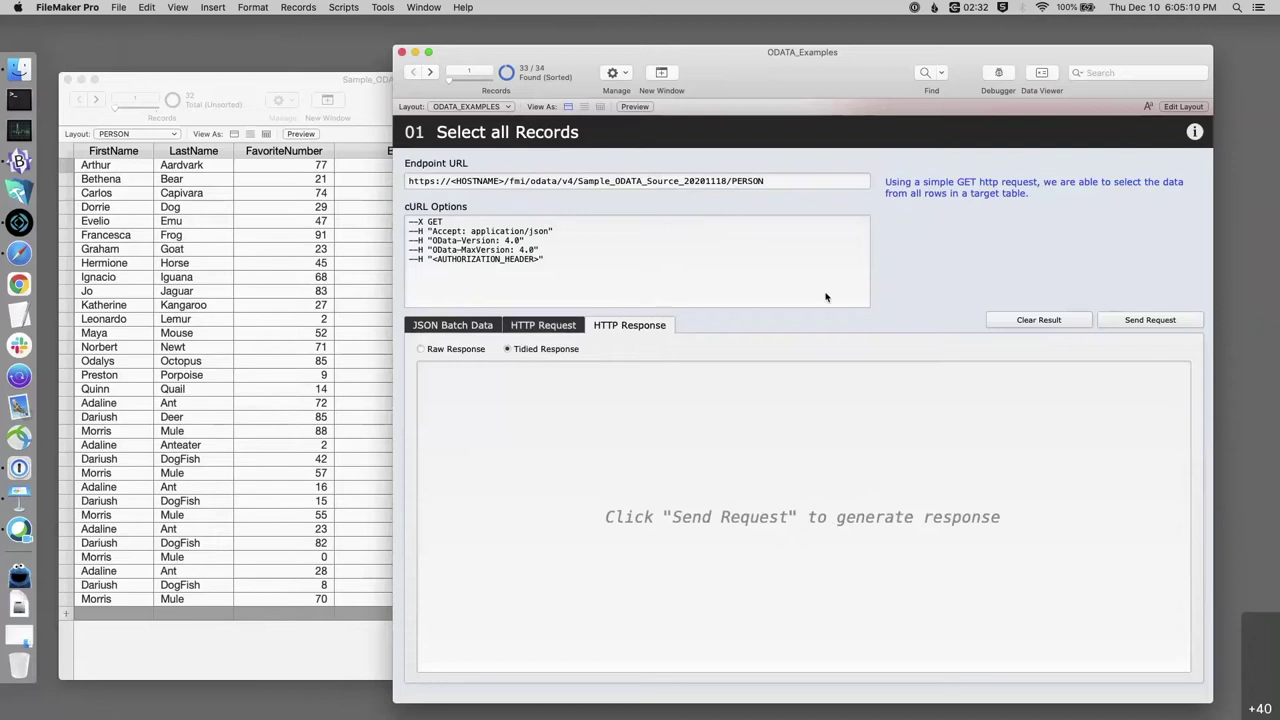
{"action": "left_click_drag", "start_coordinate": [538, 261], "coordinate": [433, 260]}
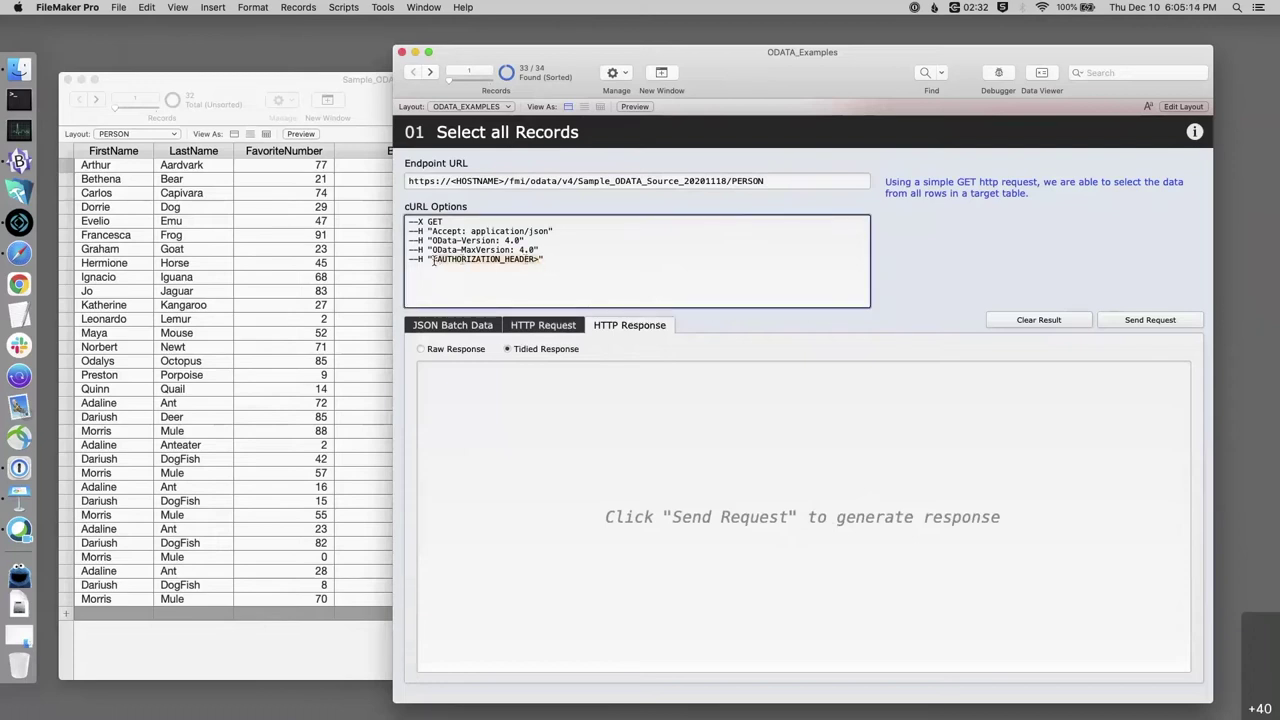
{"action": "left_click", "coordinate": [931, 279]}
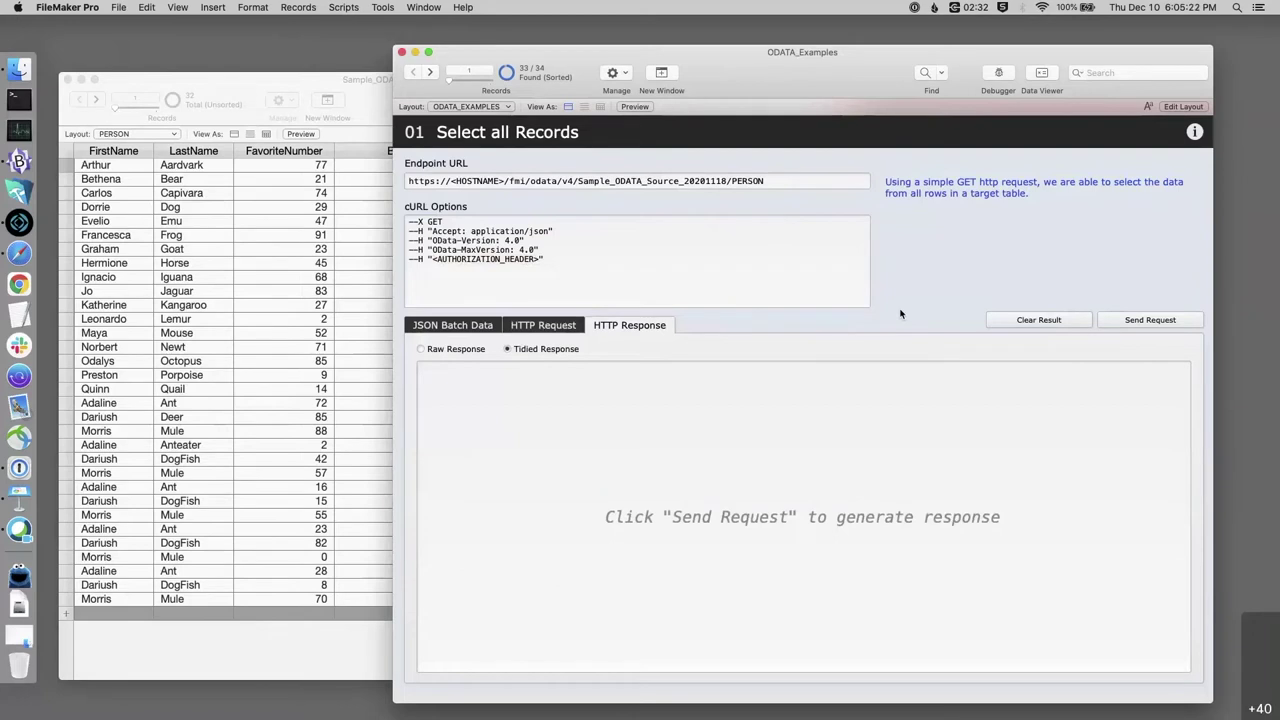
Step: Examine the HTTP request payload and endpoint URL of example 01, checking the file name against the source database window
{"action": "left_click", "coordinate": [537, 326]}
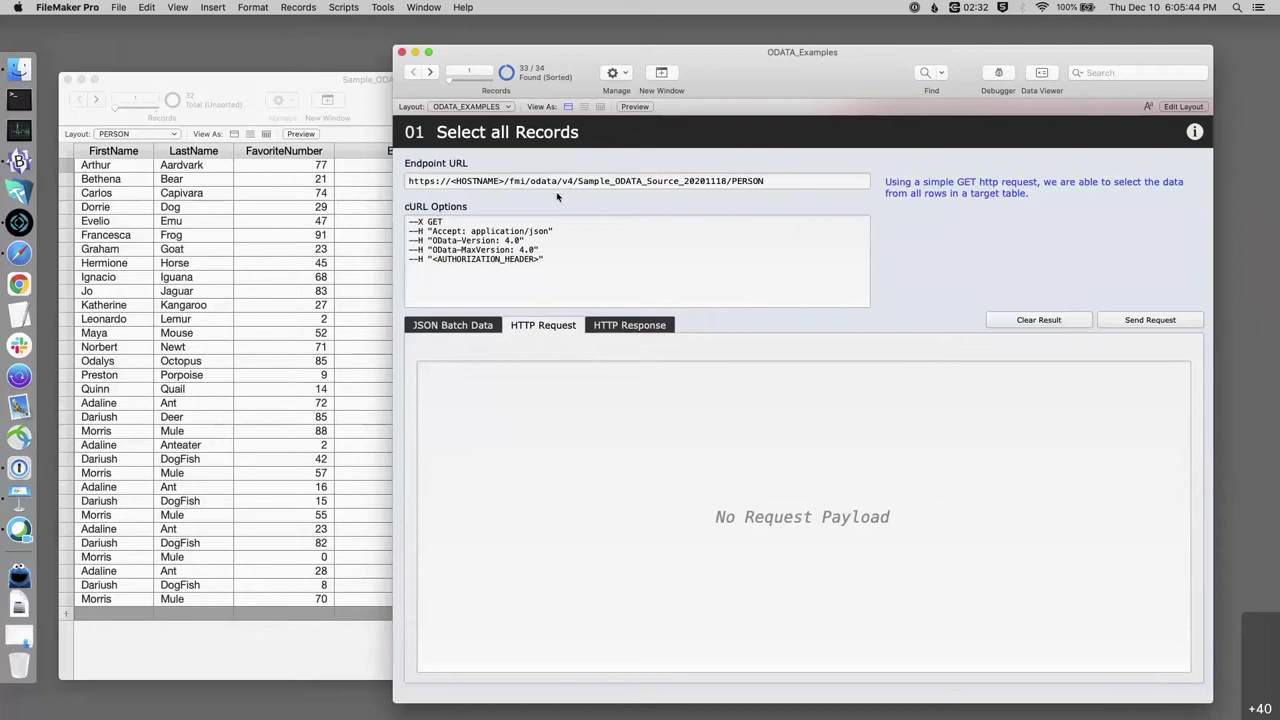
{"action": "left_click", "coordinate": [607, 181]}
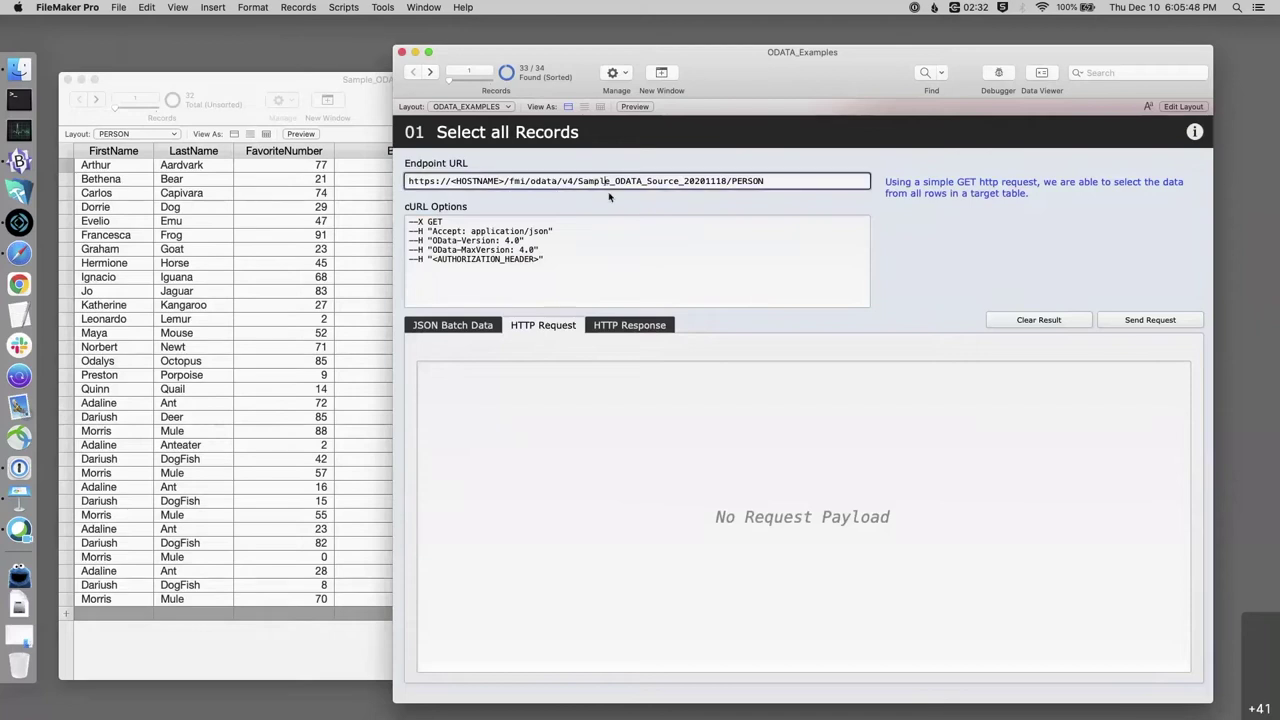
{"action": "left_click", "coordinate": [614, 206]}
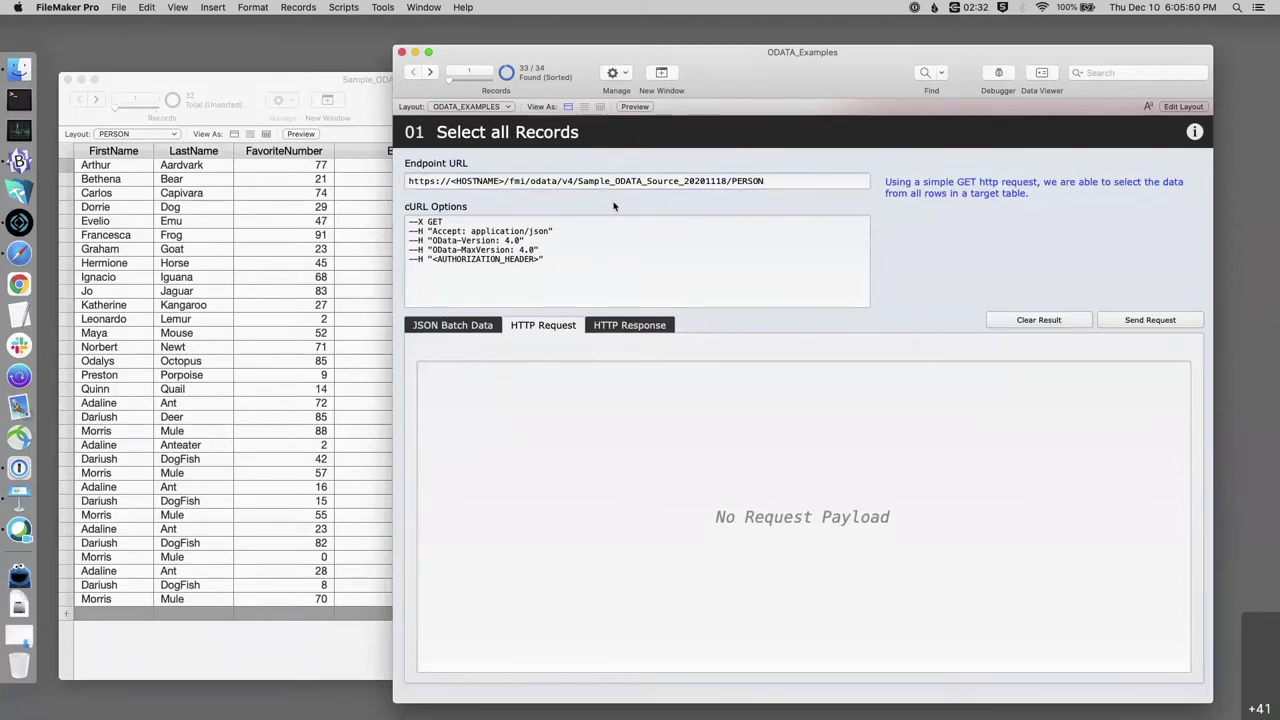
{"action": "key", "text": "super+grave"}
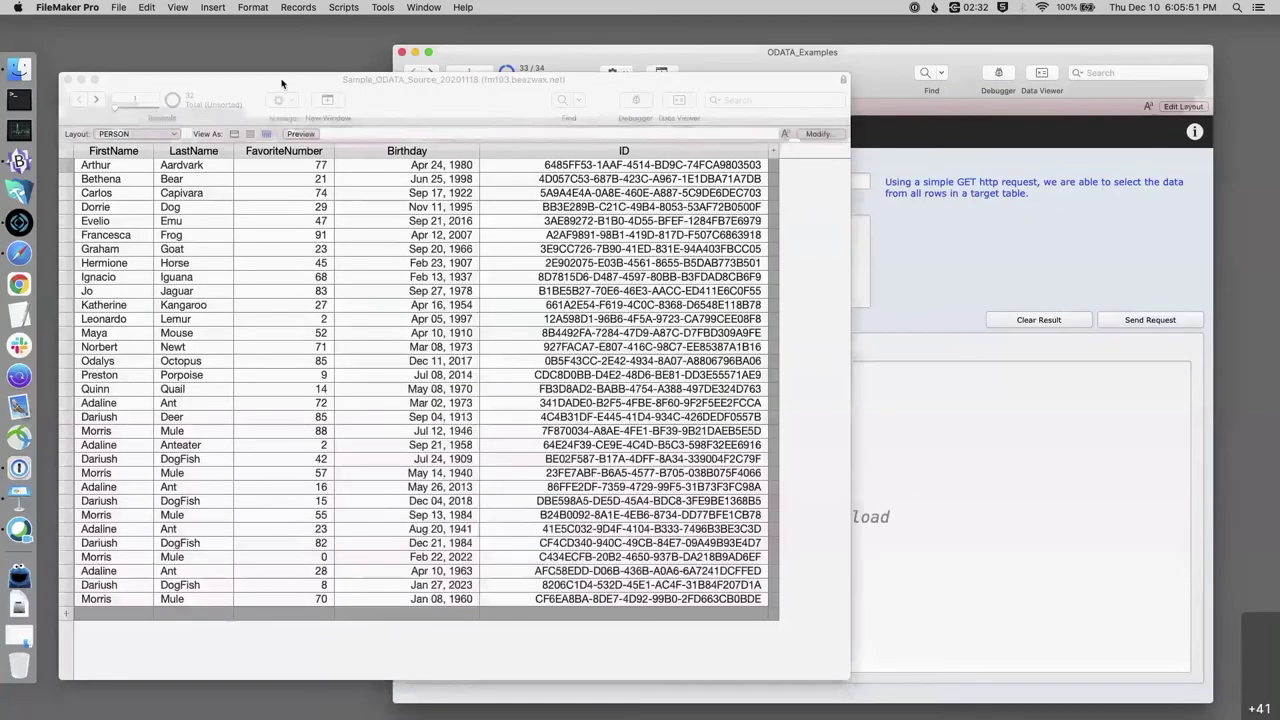
{"action": "left_click", "coordinate": [858, 180]}
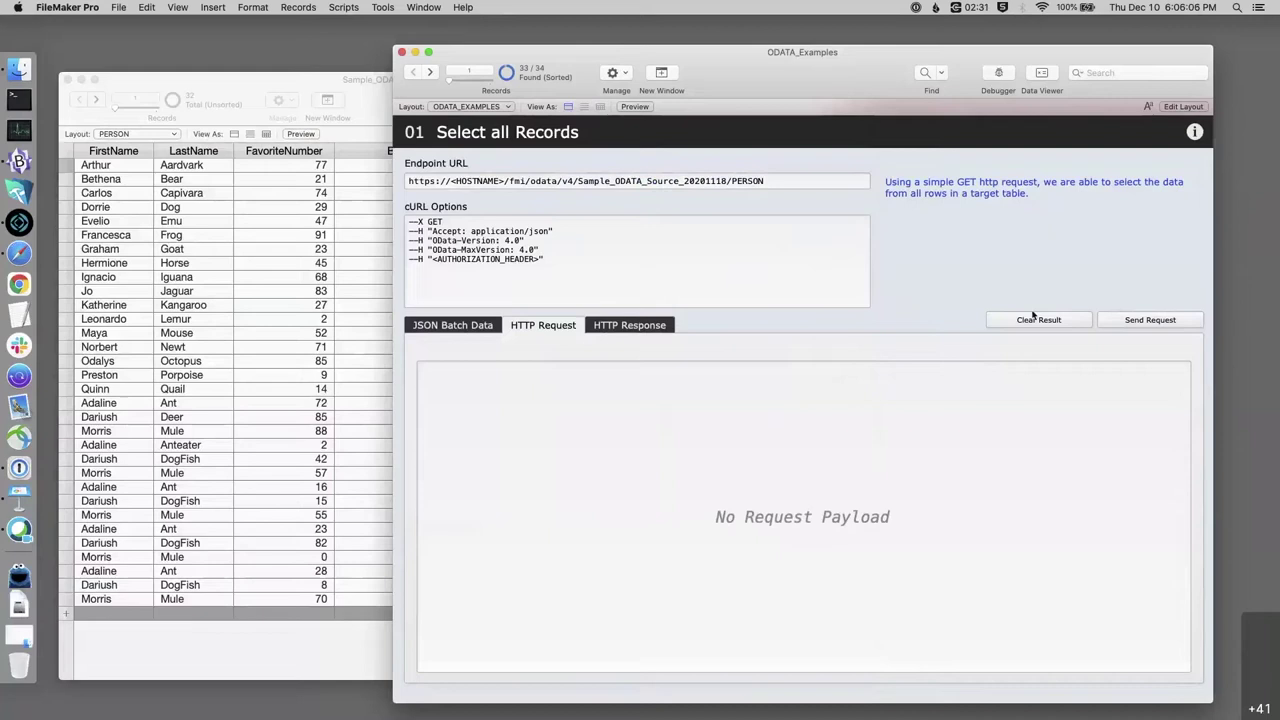
Step: Send the Select all Records request and read the first records in the tidied response
{"action": "left_click", "coordinate": [1152, 320]}
{"action": "left_click", "coordinate": [896, 434]}
{"action": "scroll", "coordinate": [896, 434], "scroll_direction": "down", "scroll_amount": 3}
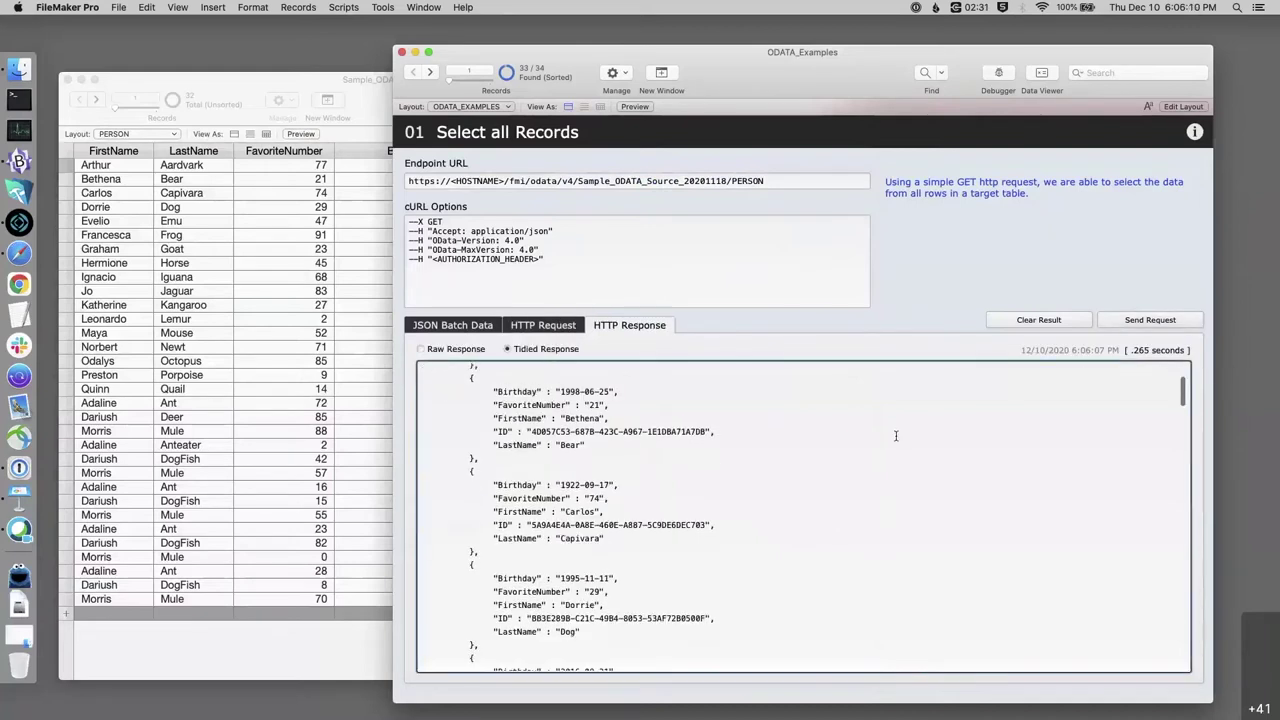
{"action": "scroll", "coordinate": [896, 437], "scroll_direction": "up", "scroll_amount": 3}
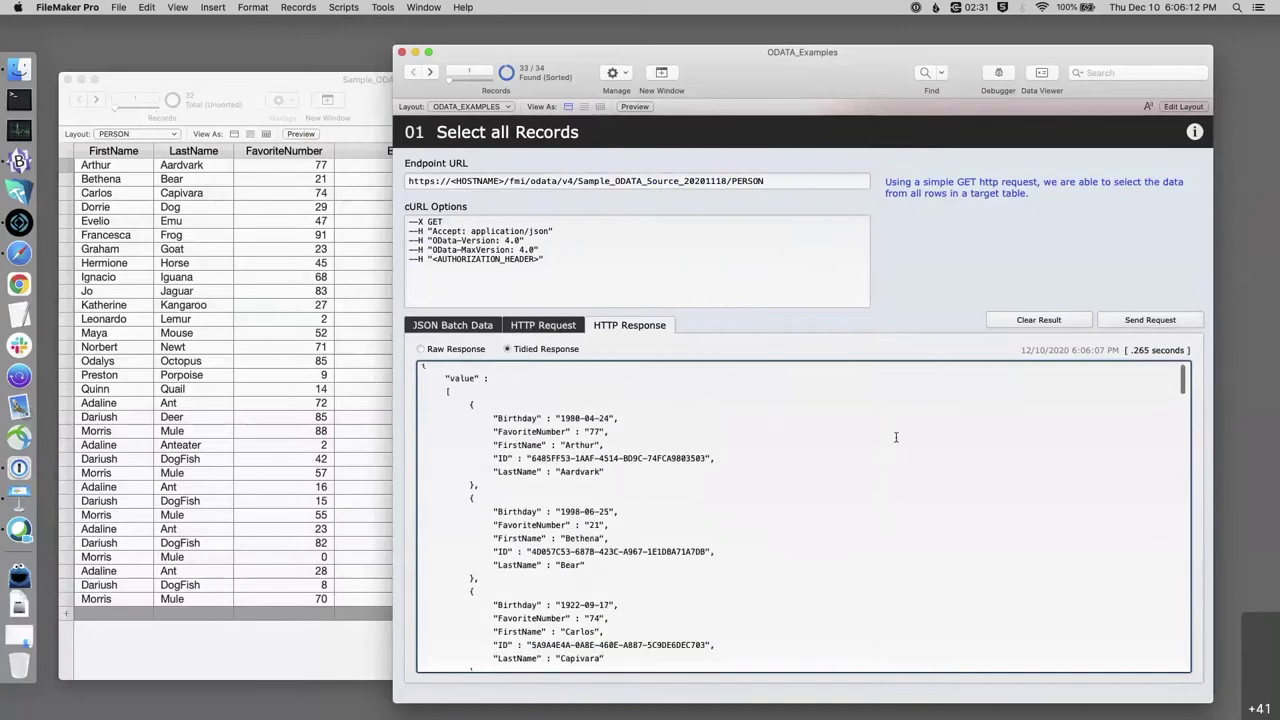
{"action": "scroll", "coordinate": [478, 421], "scroll_direction": "up", "scroll_amount": 1}
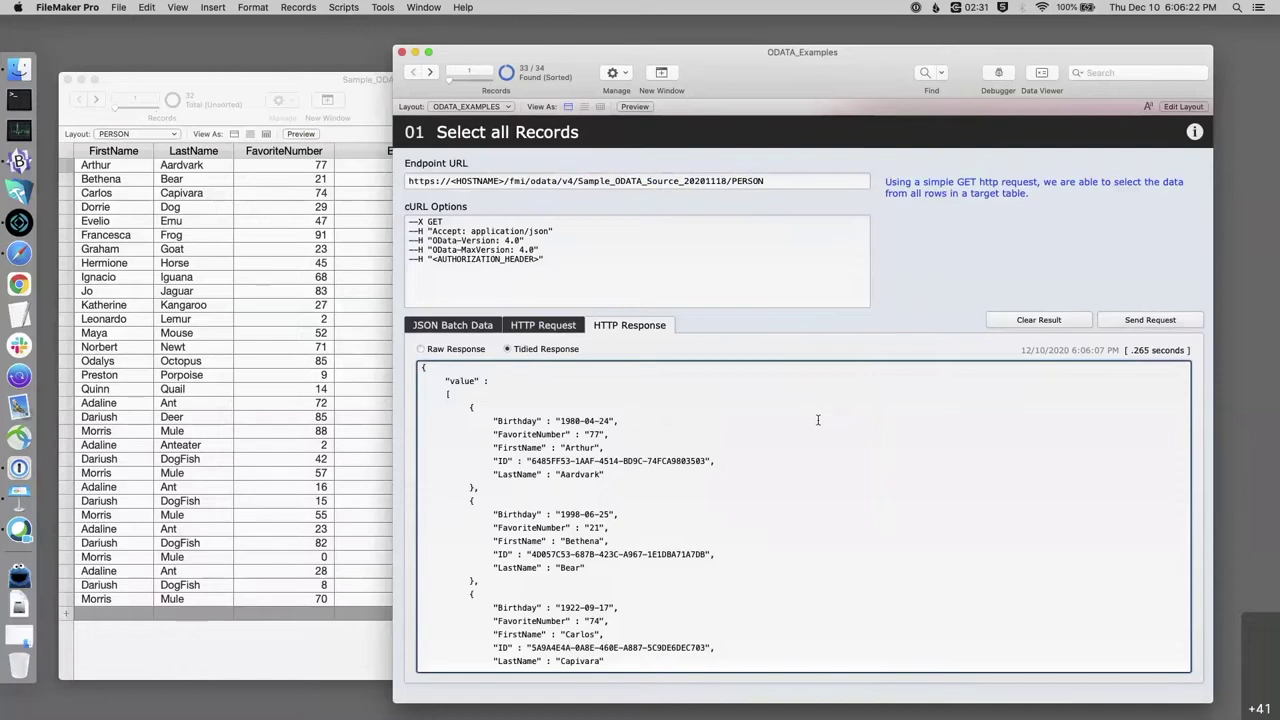
Step: Compare the records in the tidied response with the rows of the source PERSON table
{"action": "left_click", "coordinate": [236, 85]}
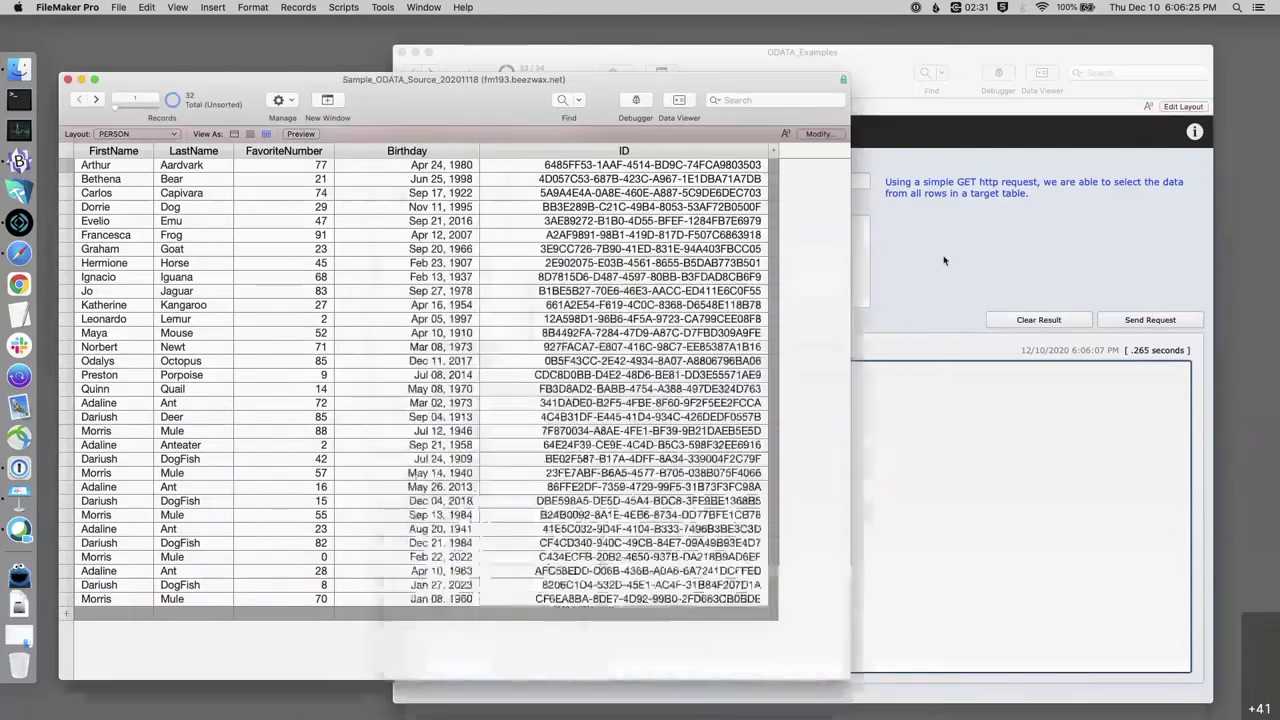
{"action": "left_click", "coordinate": [943, 260]}
{"action": "scroll", "coordinate": [938, 516], "scroll_direction": "down", "scroll_amount": 10}
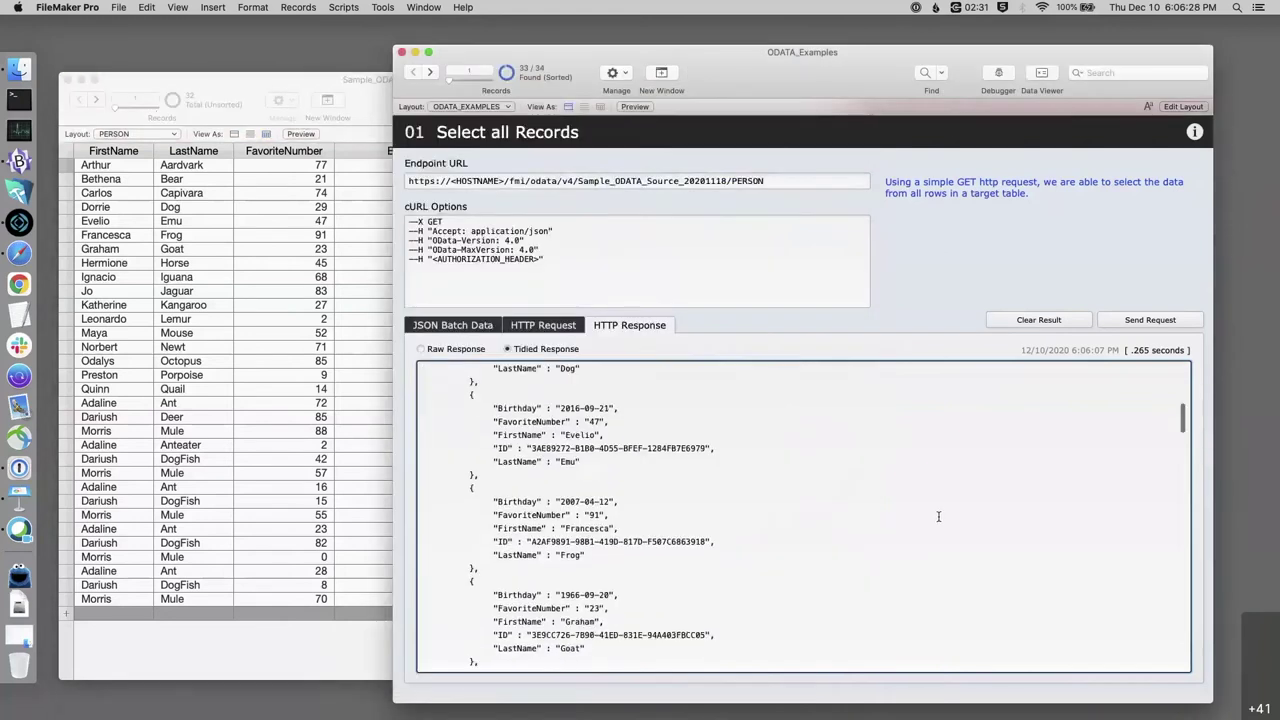
{"action": "scroll", "coordinate": [938, 516], "scroll_direction": "down", "scroll_amount": 8}
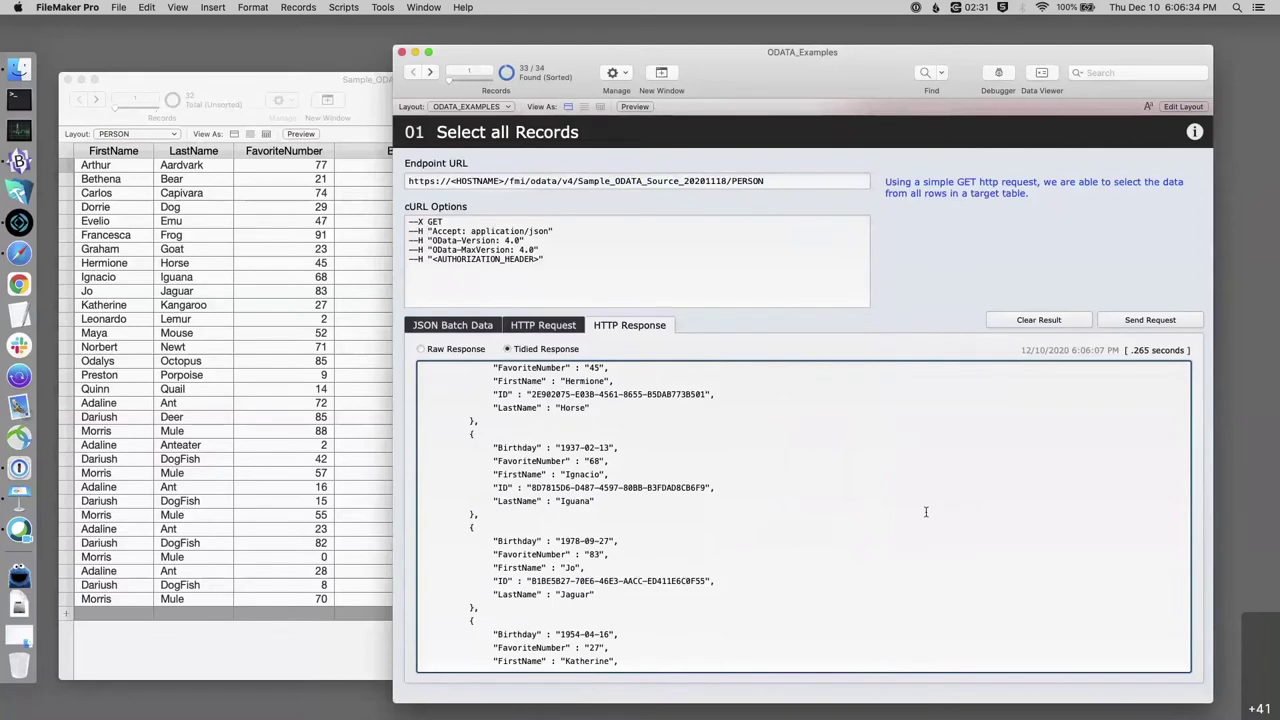
Step: Examine the raw version of the HTTP response with its OData links, and return to the tidied version
{"action": "left_click", "coordinate": [661, 352]}
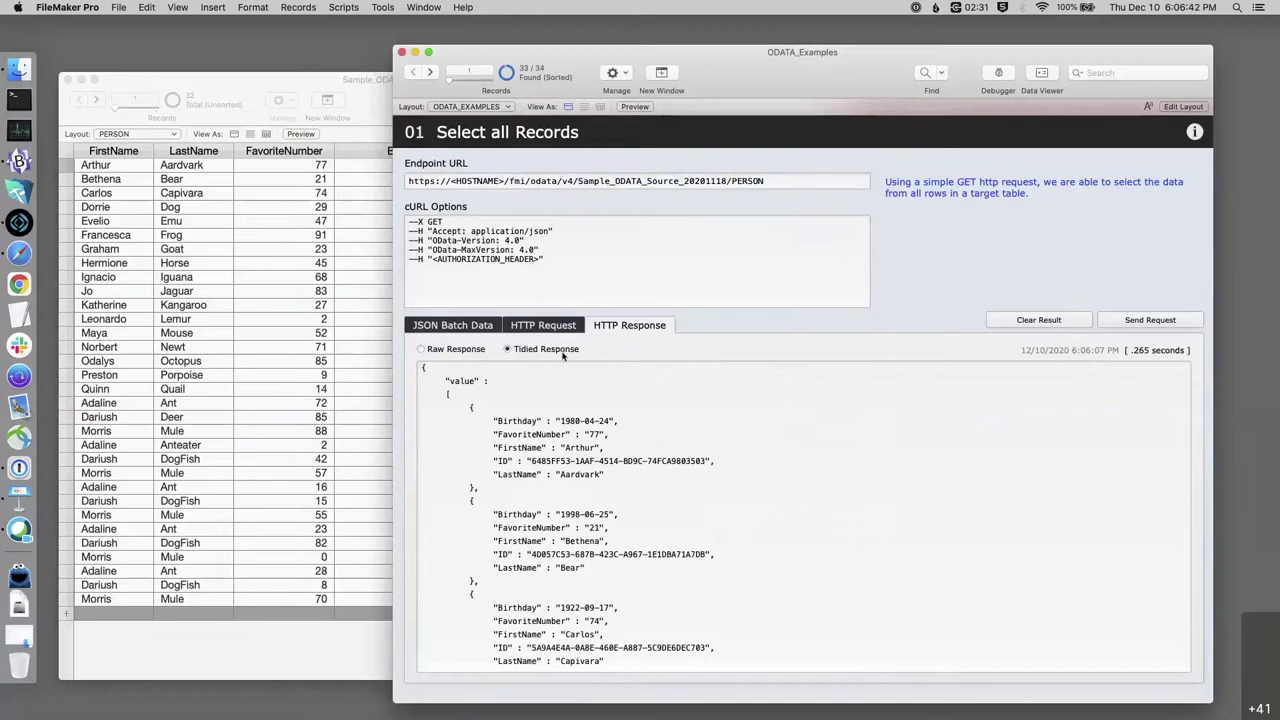
{"action": "left_click", "coordinate": [441, 352]}
{"action": "left_click", "coordinate": [421, 349]}
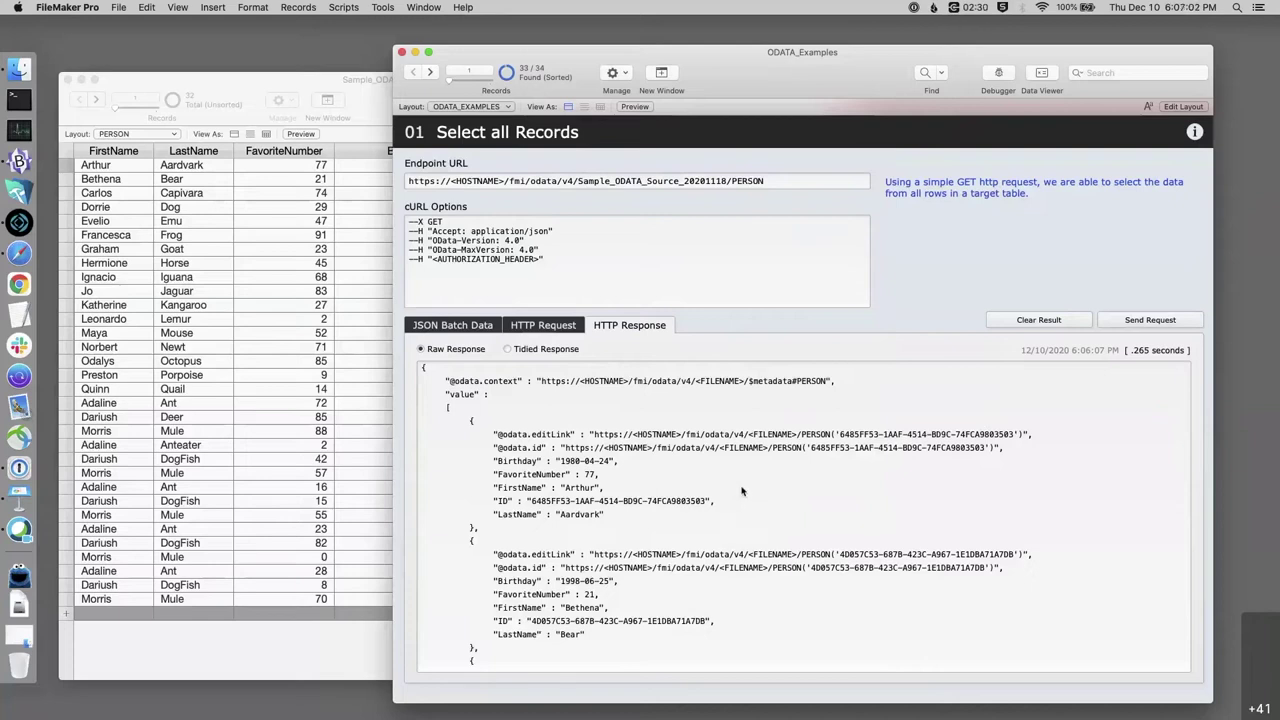
{"action": "scroll", "coordinate": [742, 490], "scroll_direction": "down", "scroll_amount": 5}
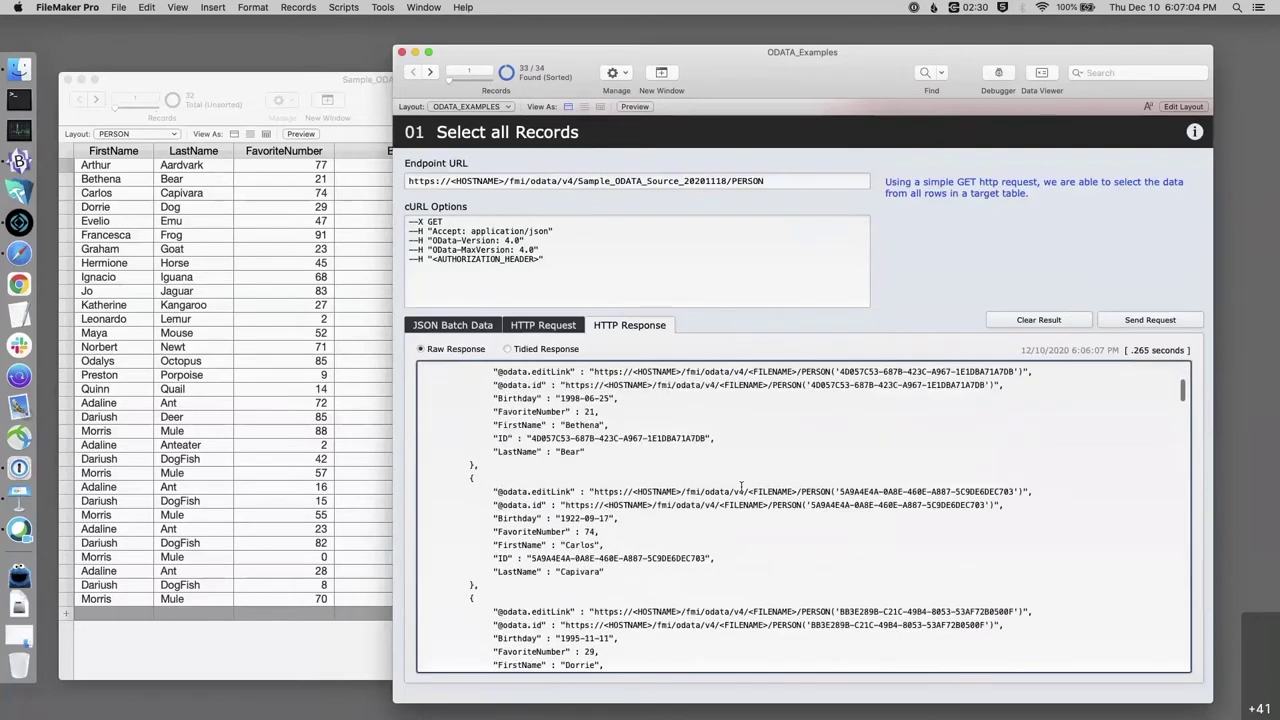
{"action": "scroll", "coordinate": [560, 515], "scroll_direction": "up", "scroll_amount": 6}
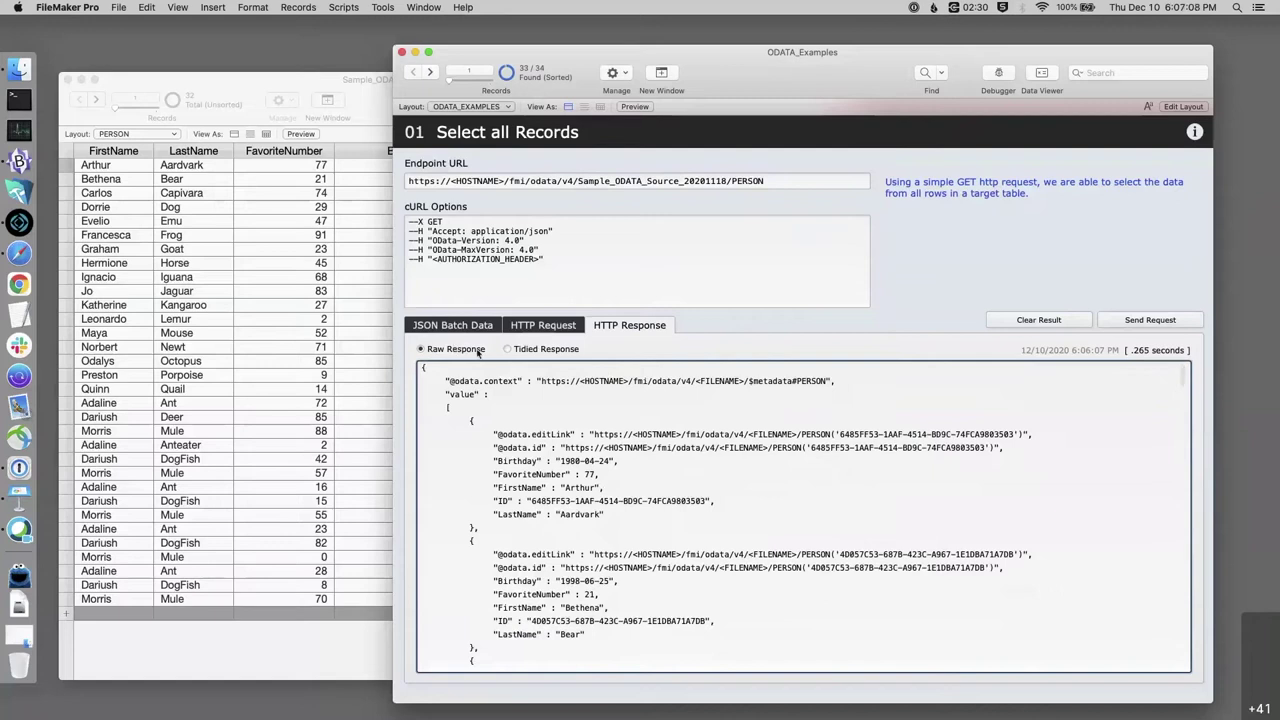
{"action": "left_click", "coordinate": [545, 350]}
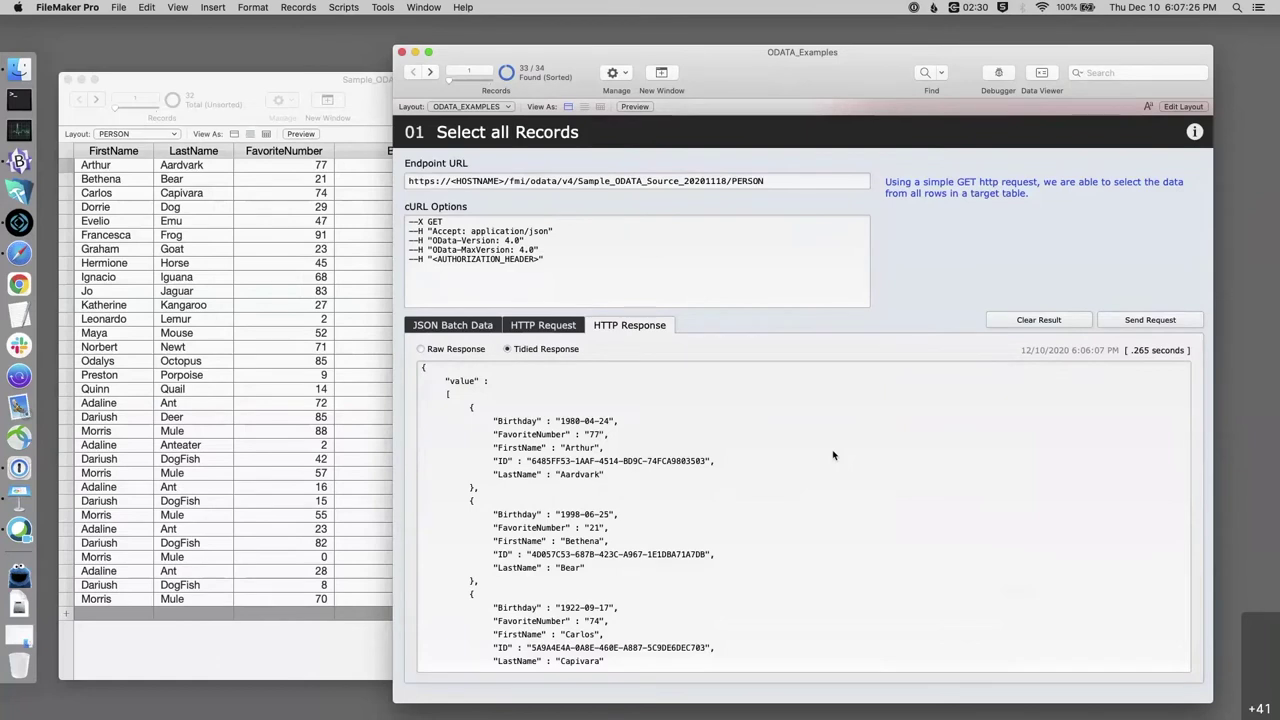
Step: Compare the shortened endpoint URL of example 02 with the full base URL in example 01
{"action": "left_click", "coordinate": [920, 258]}
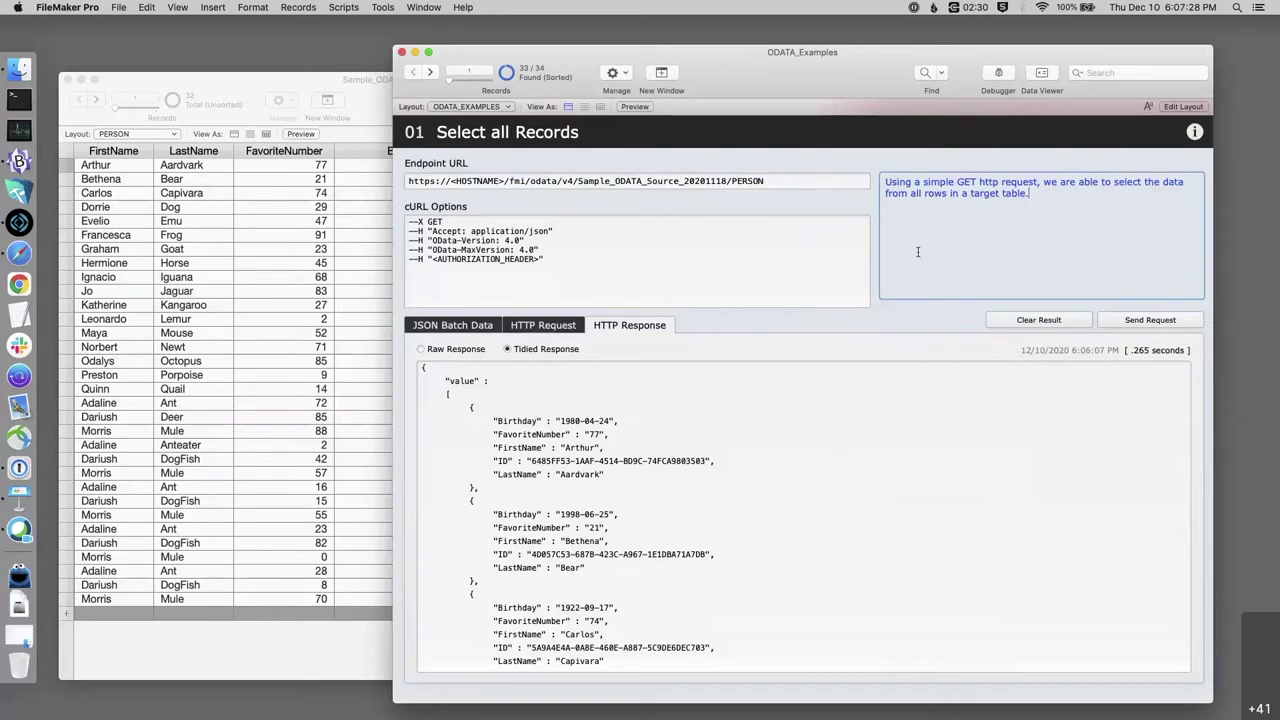
{"action": "left_click", "coordinate": [892, 322]}
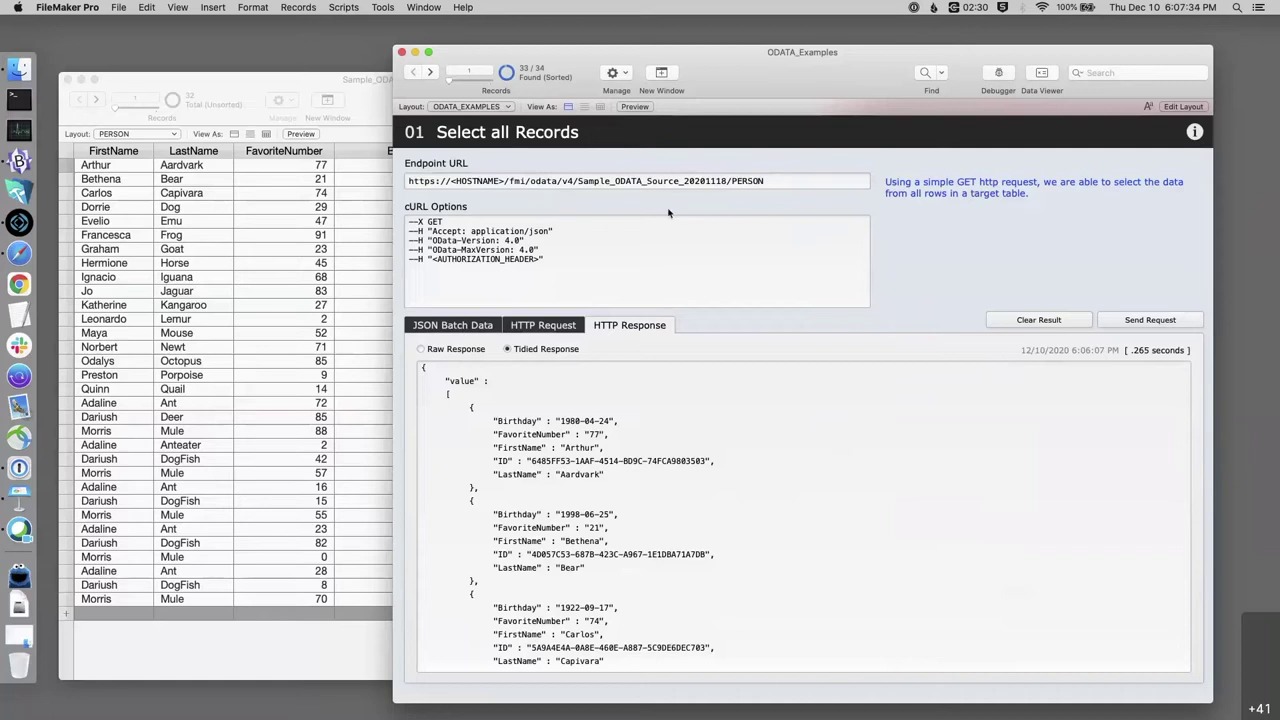
{"action": "left_click", "coordinate": [431, 73]}
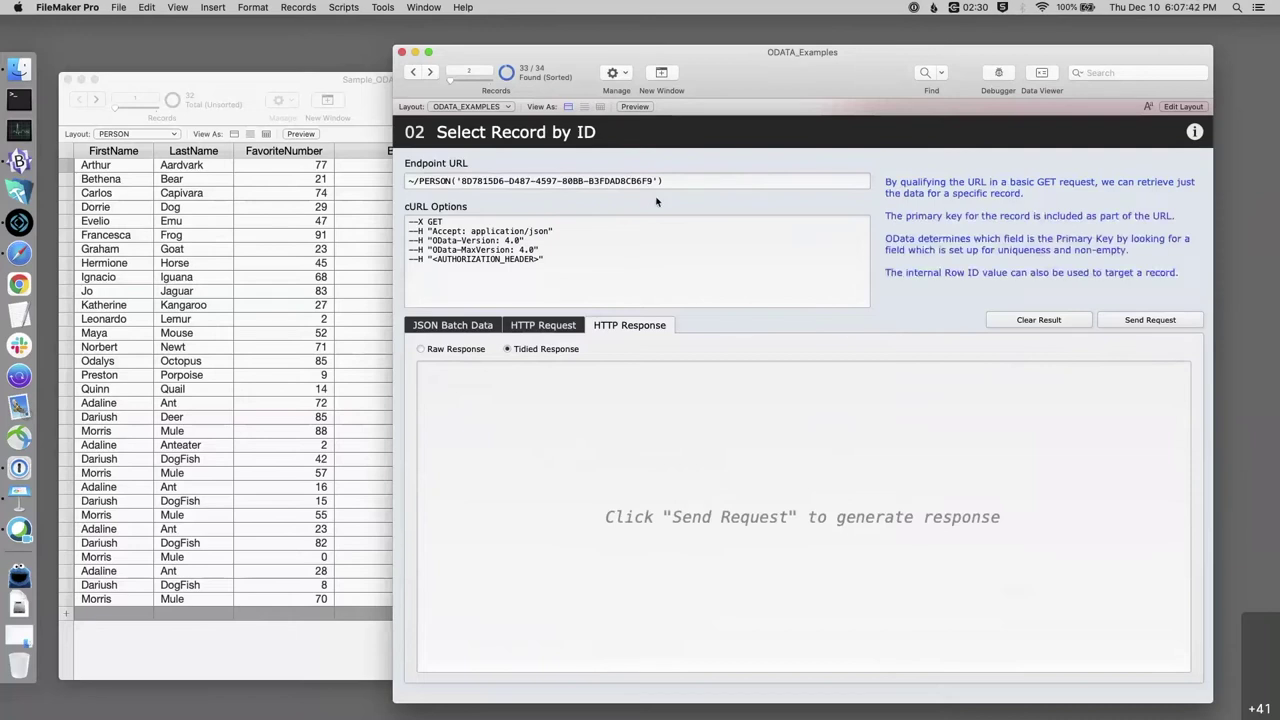
{"action": "left_click", "coordinate": [416, 181]}
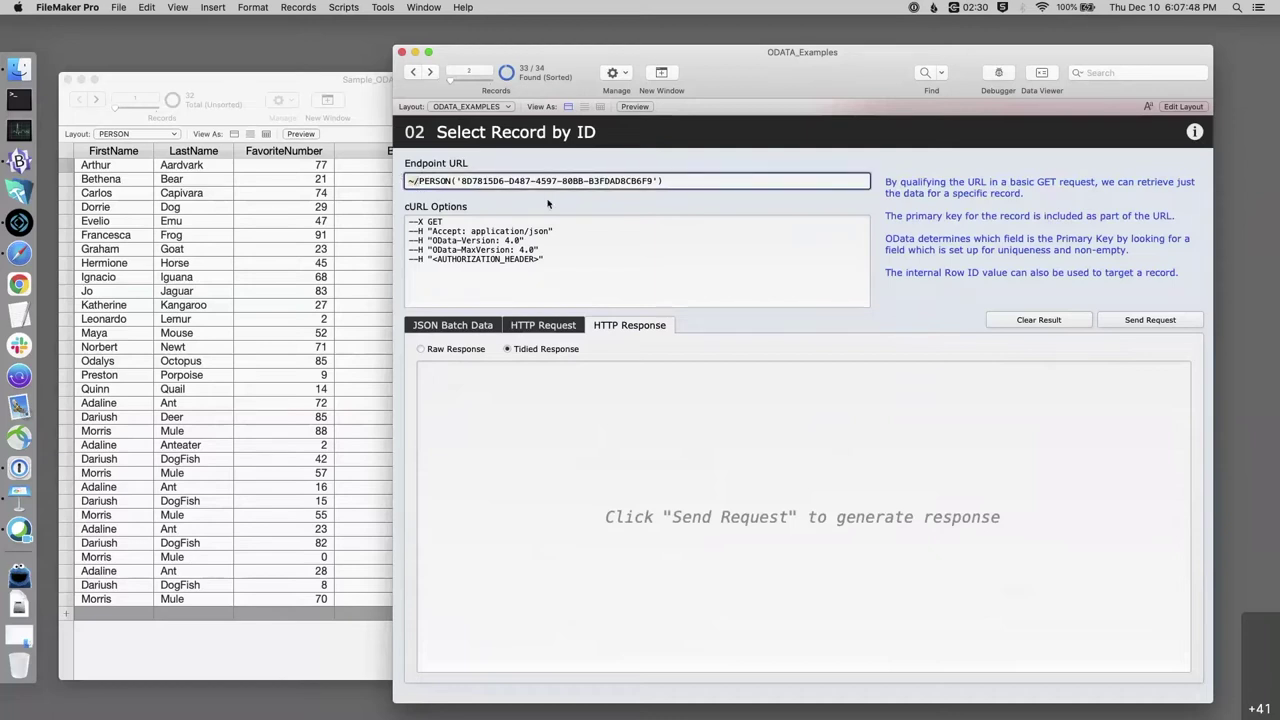
{"action": "left_click", "coordinate": [413, 73]}
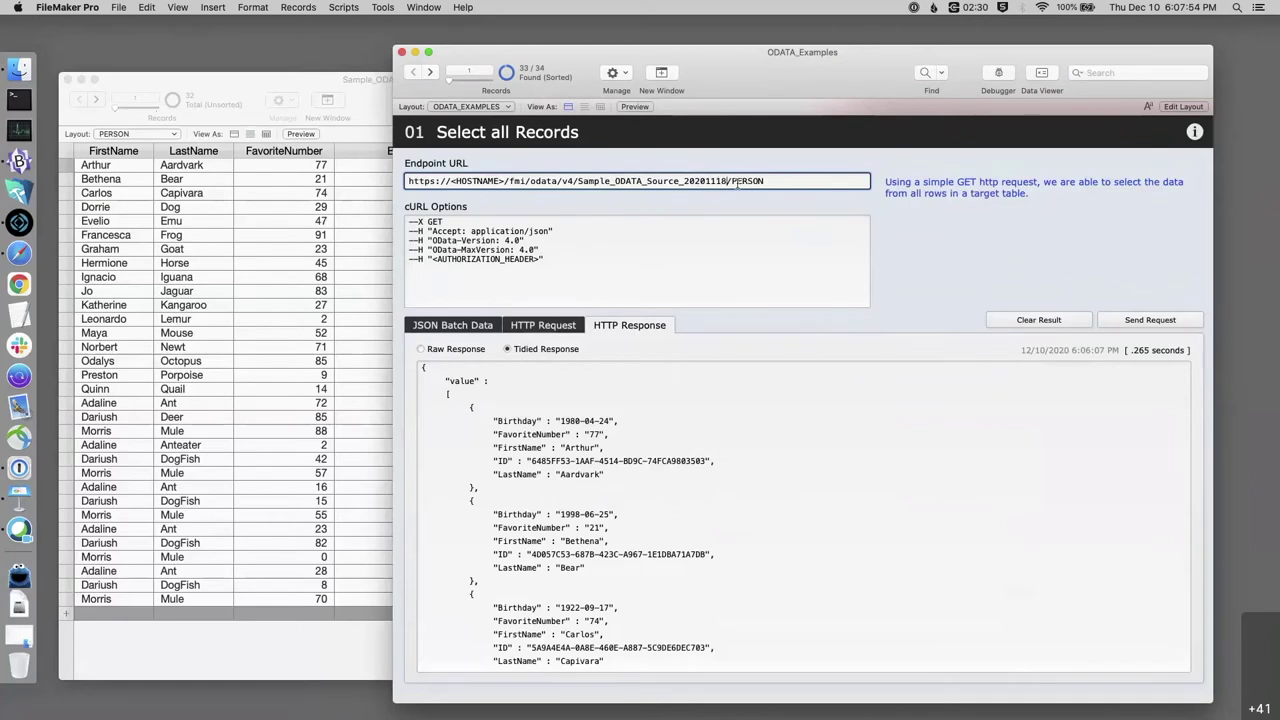
{"action": "left_click_drag", "start_coordinate": [733, 181], "coordinate": [527, 174]}
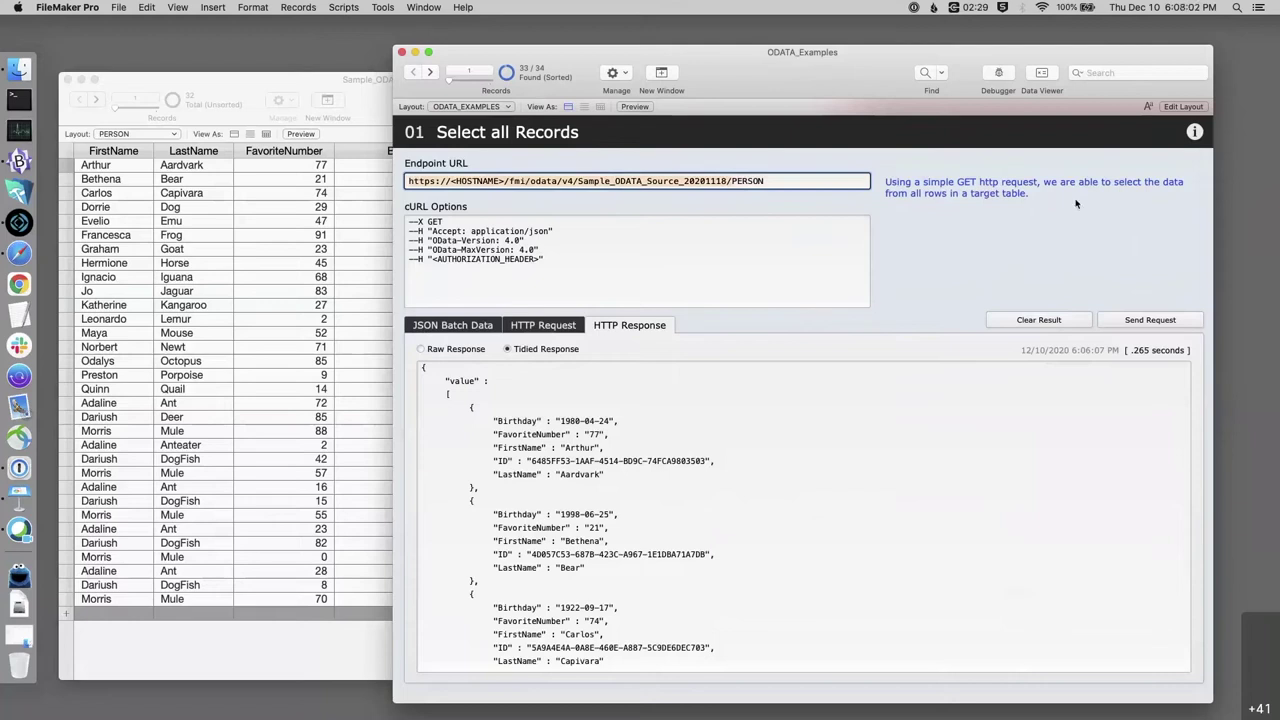
{"action": "left_click", "coordinate": [792, 204]}
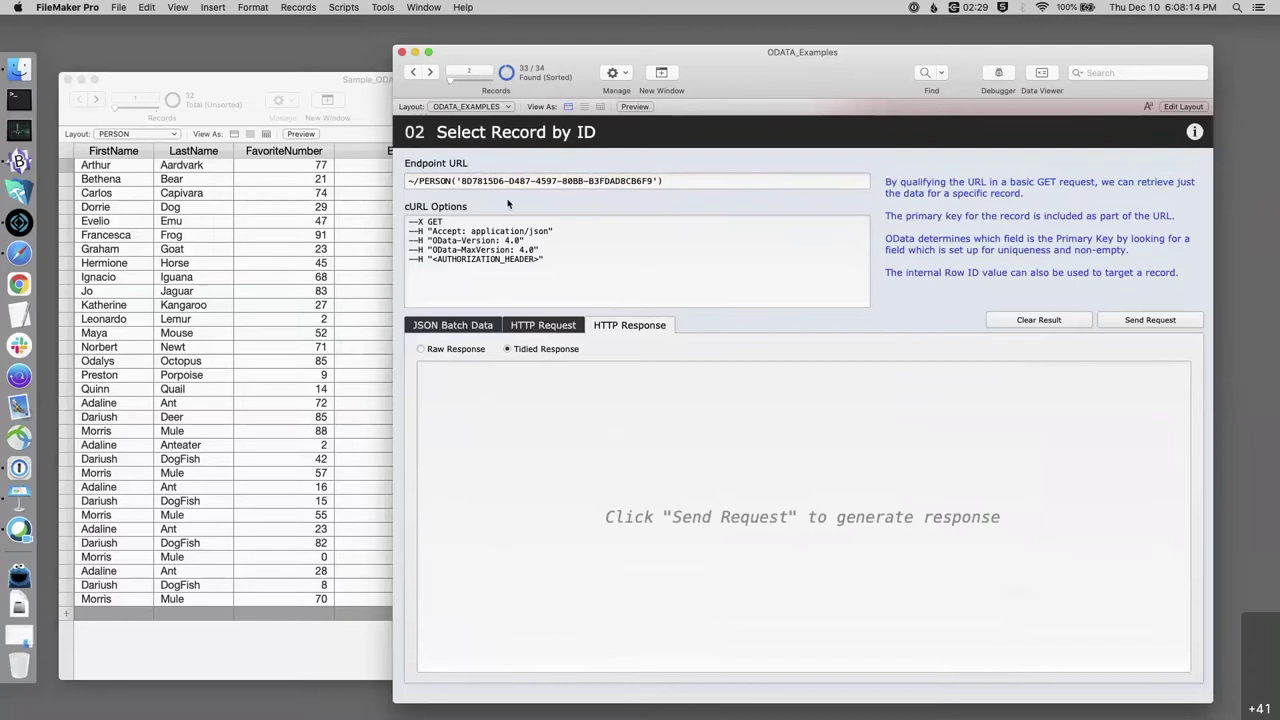
Step: Examine the PERSON table name and the primary key value in the endpoint URL of example 02
{"action": "left_click", "coordinate": [437, 180]}
{"action": "double_click", "coordinate": [437, 180]}
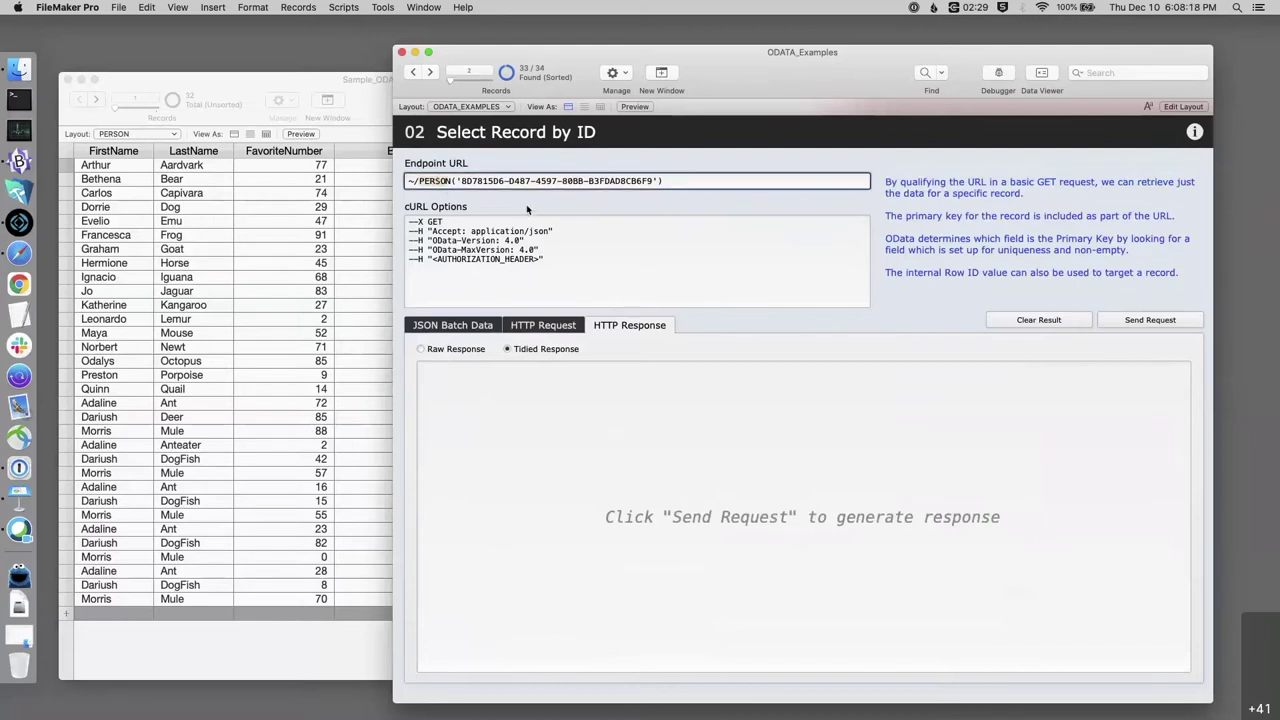
{"action": "left_click_drag", "start_coordinate": [458, 181], "coordinate": [611, 187]}
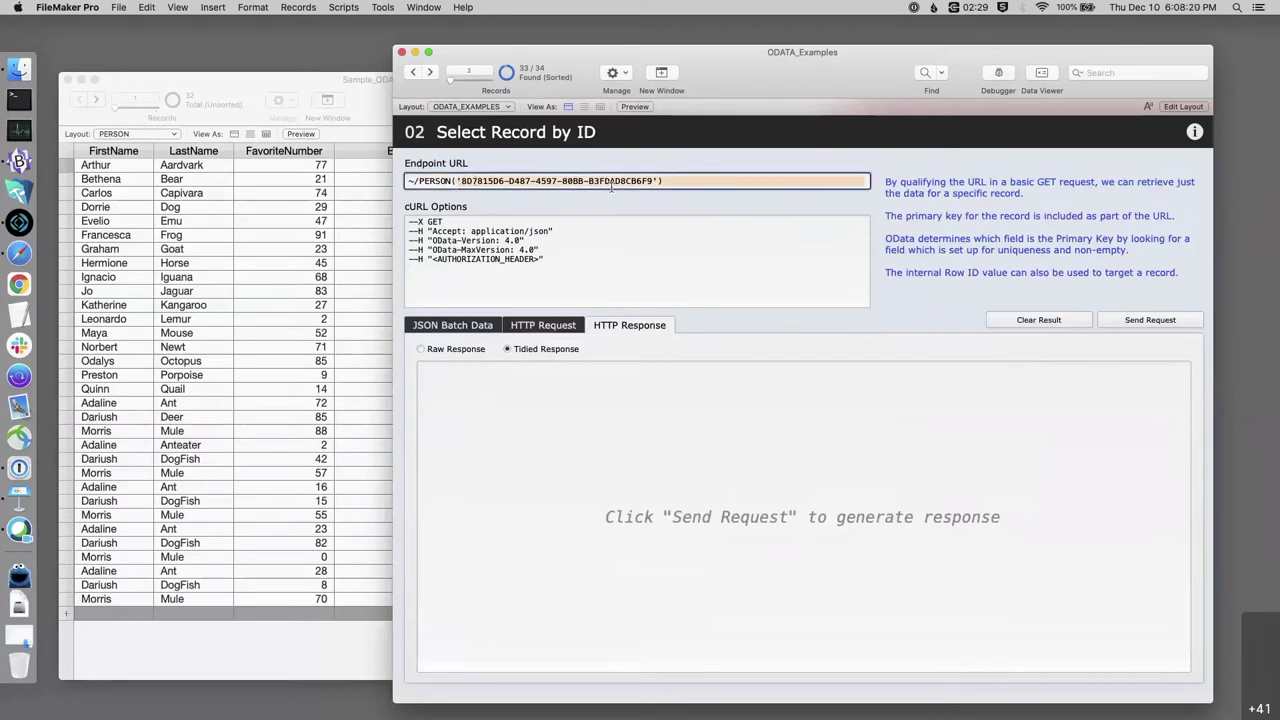
{"action": "left_click", "coordinate": [677, 207]}
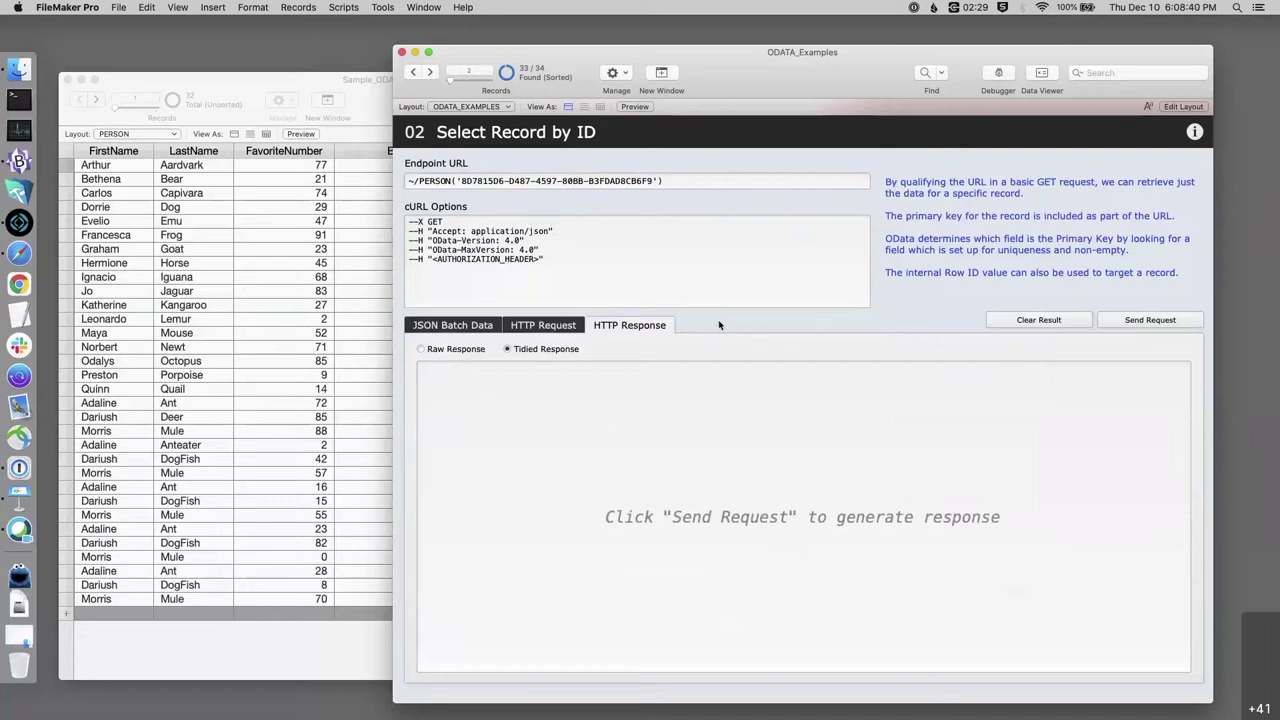
Step: Open example 02's Spanish OData guide page in Safari and move the browser window to uncover the FileMaker window
{"action": "left_click", "coordinate": [1198, 130]}
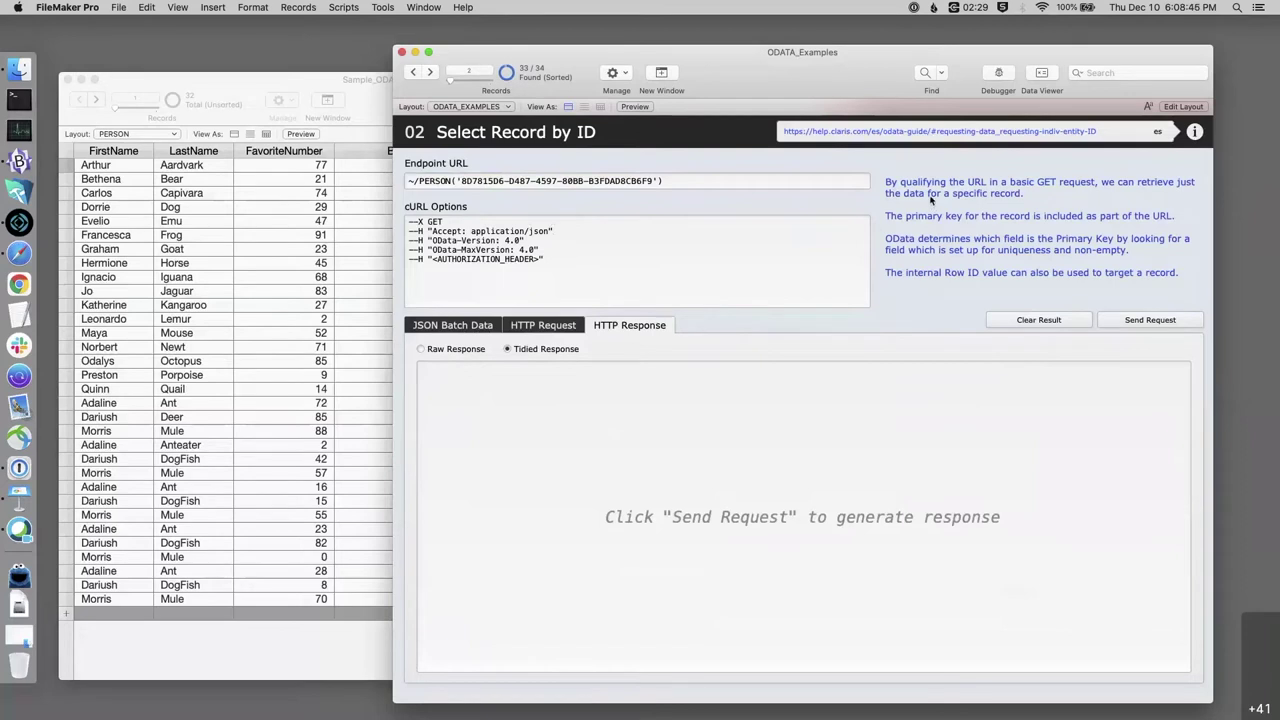
{"action": "left_click", "coordinate": [927, 135]}
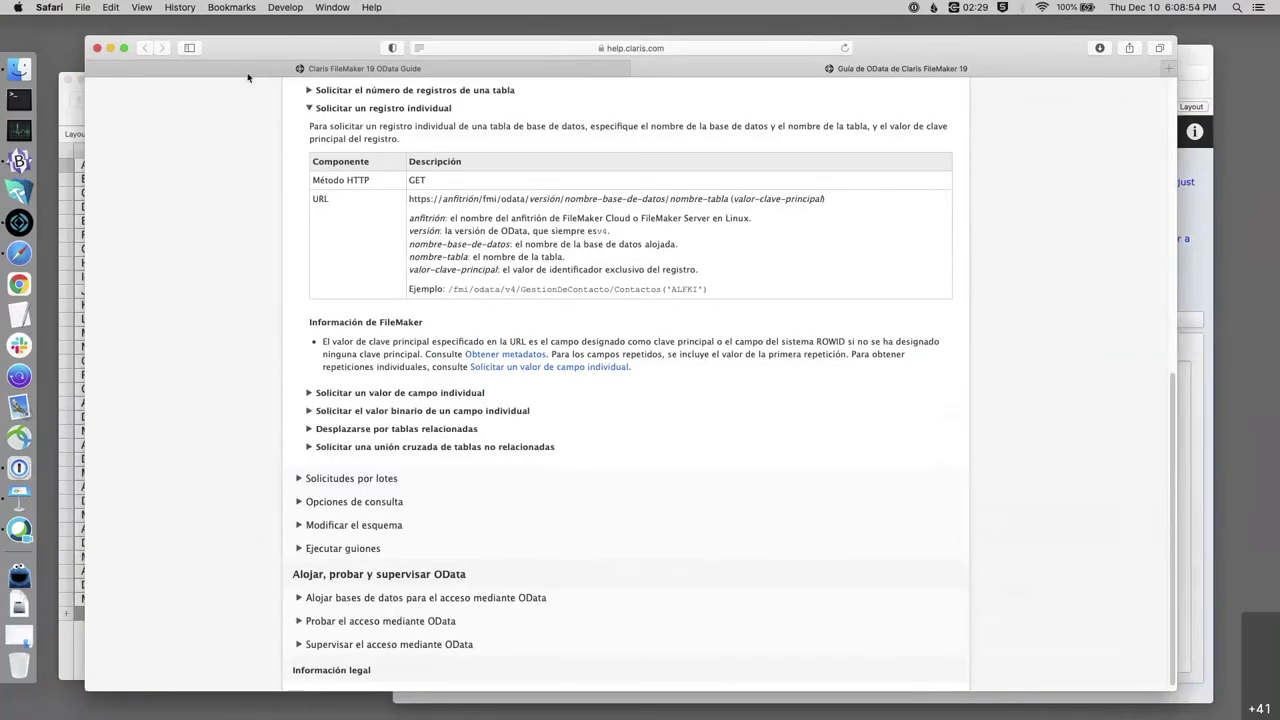
{"action": "left_click_drag", "start_coordinate": [250, 64], "coordinate": [290, 223]}
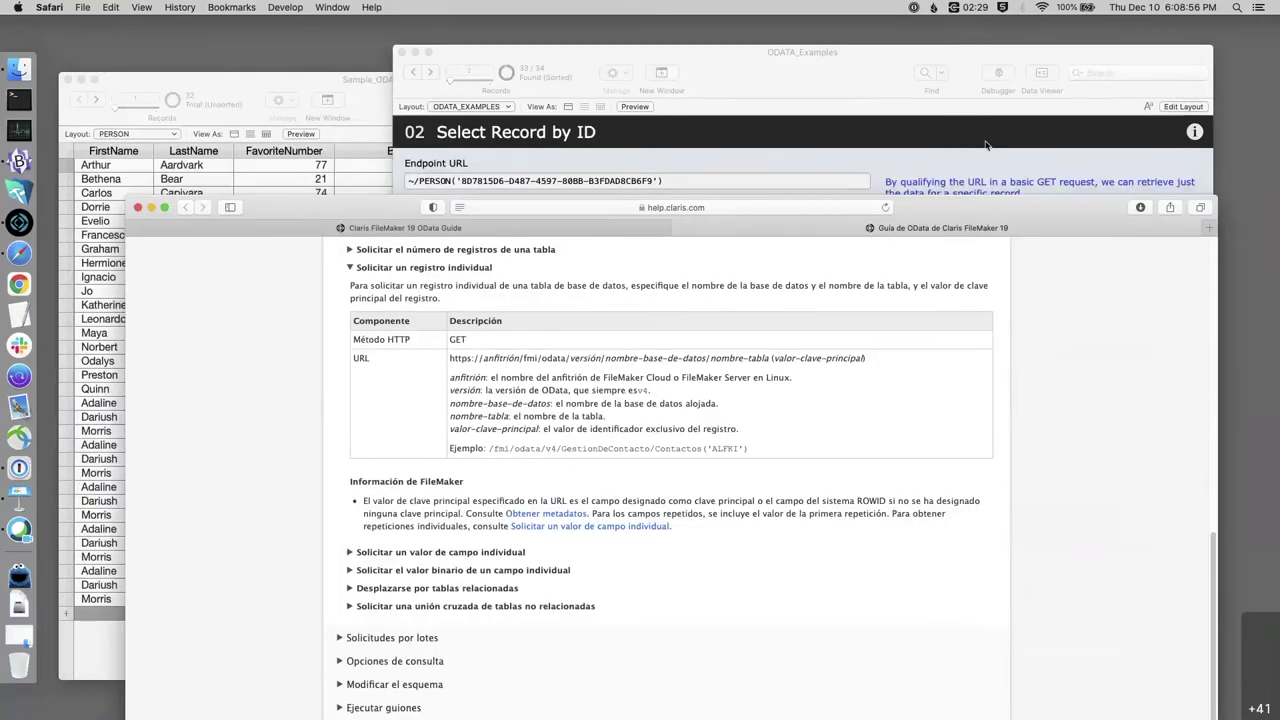
Step: Return to FileMaker, set example 02's documentation link language to en, and open the English guide page
{"action": "left_click", "coordinate": [985, 145]}
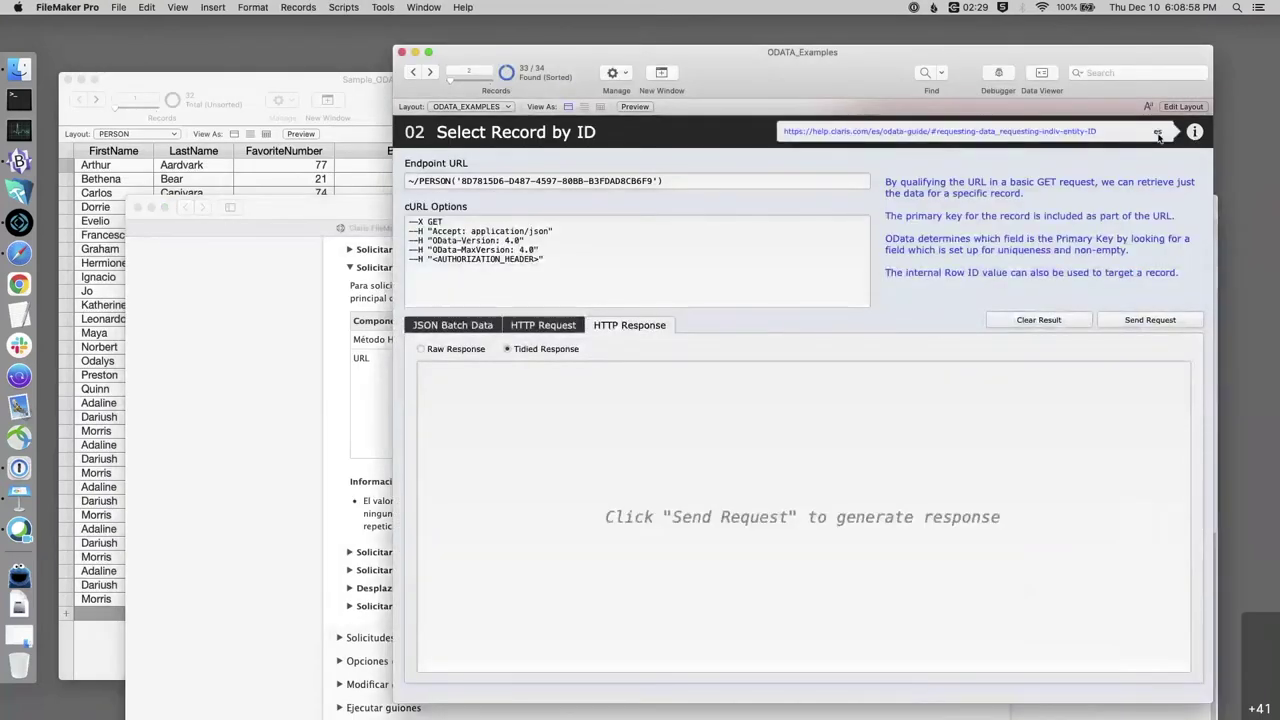
{"action": "left_click", "coordinate": [1160, 130]}
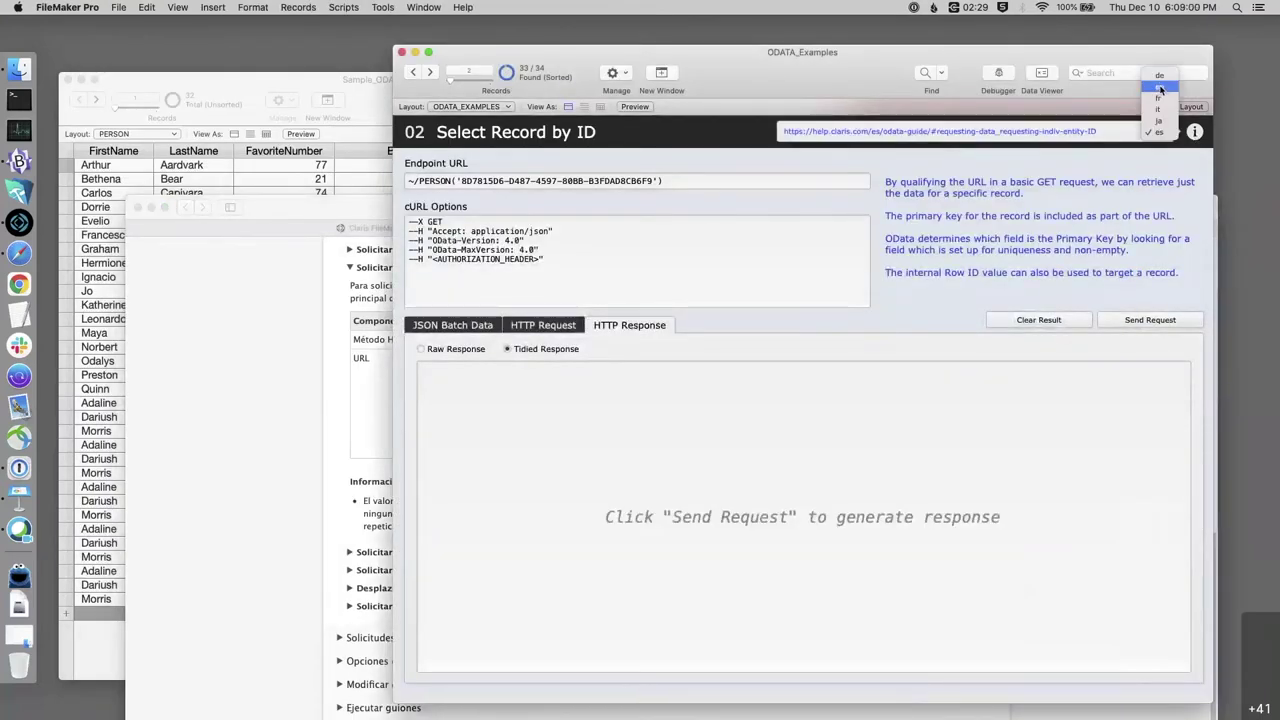
{"action": "left_click", "coordinate": [1159, 87]}
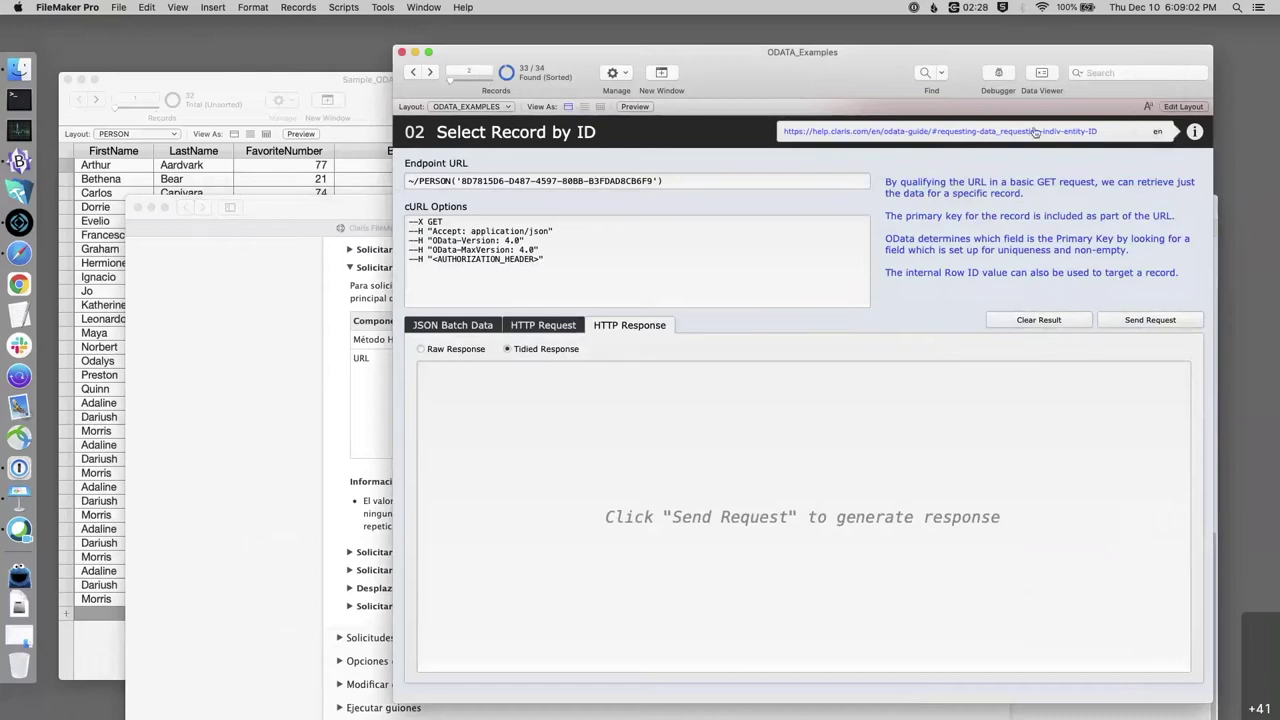
{"action": "left_click", "coordinate": [1035, 133]}
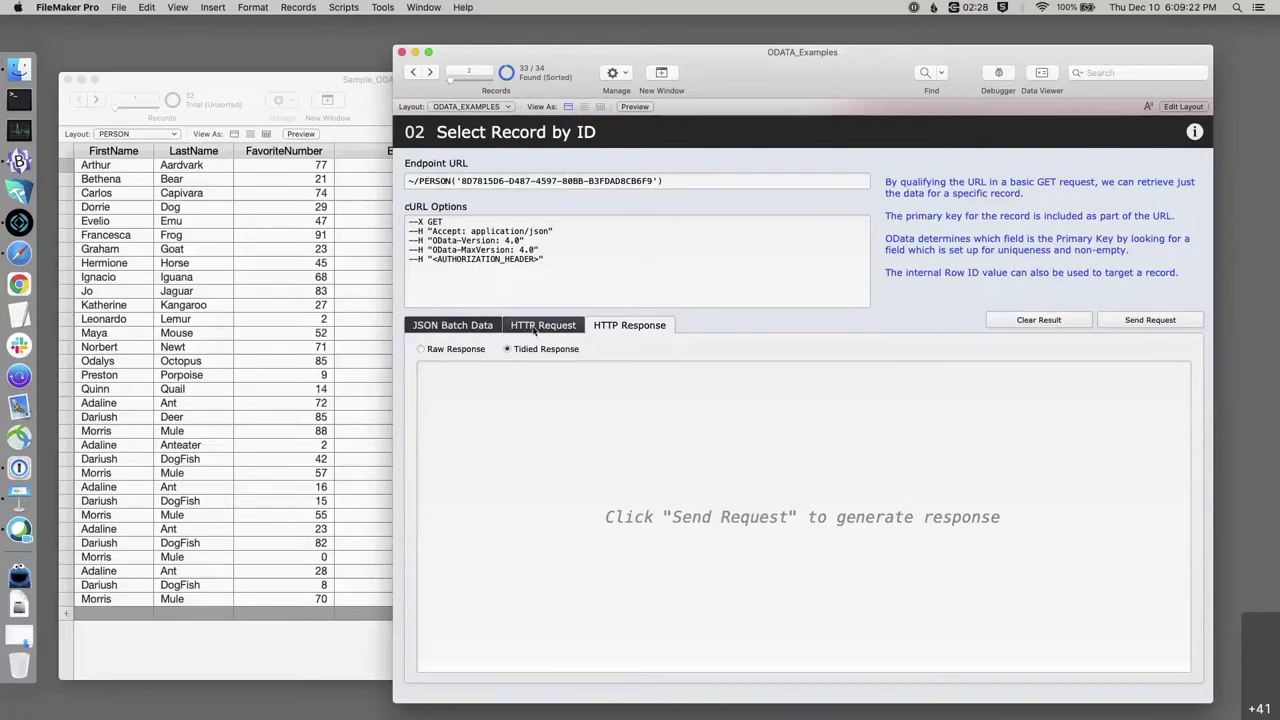
Step: Send the Select Record by ID request and compare the returned record with its row in the source PERSON table
{"action": "left_click", "coordinate": [1140, 320]}
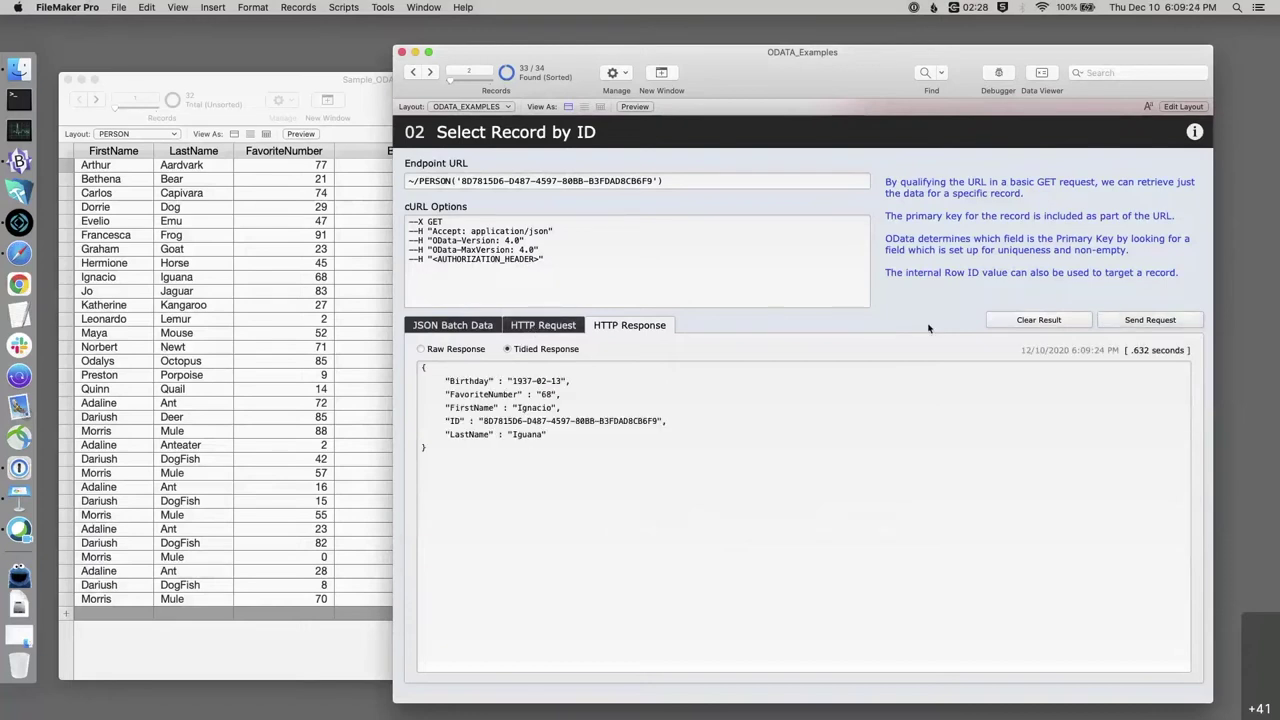
{"action": "left_click", "coordinate": [187, 275]}
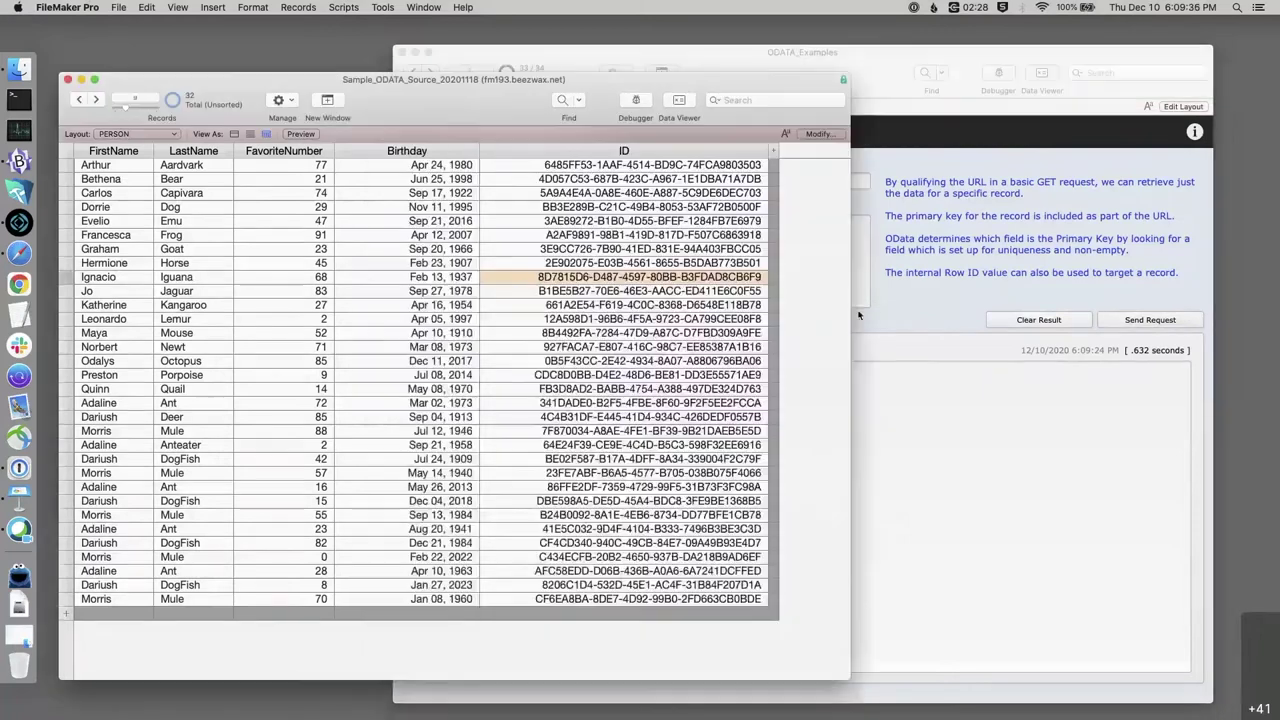
{"action": "left_click", "coordinate": [911, 321]}
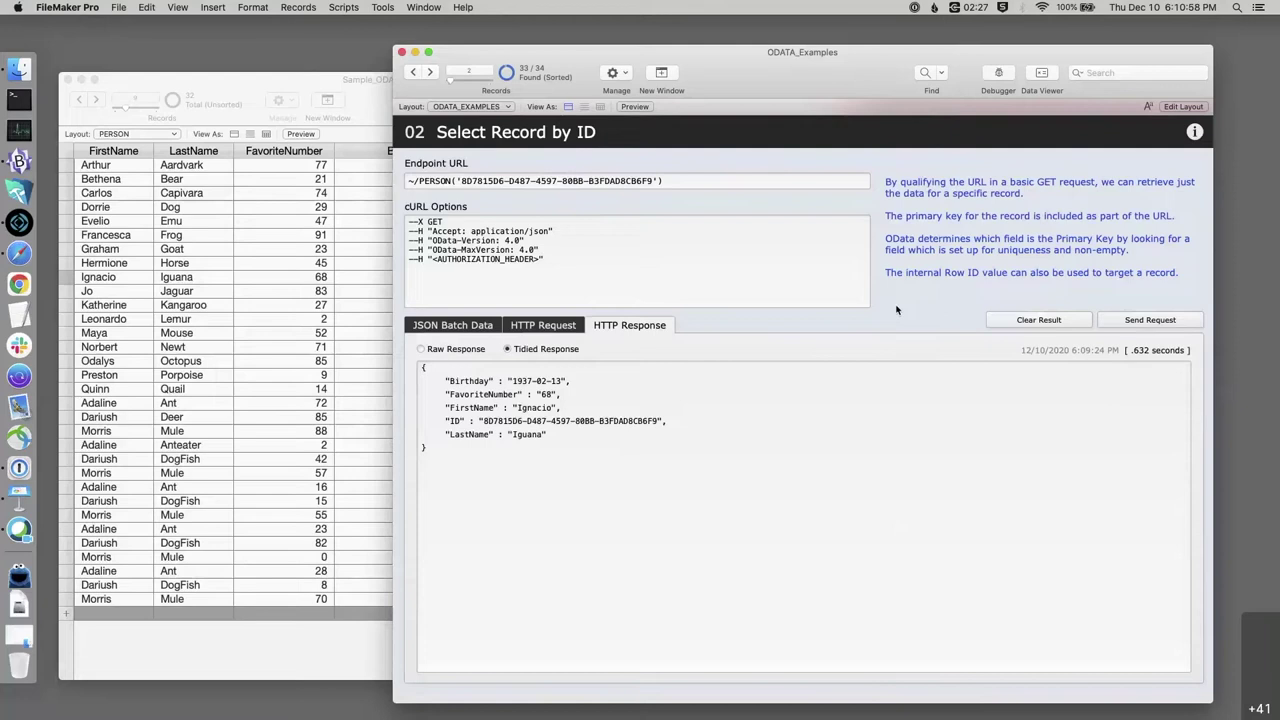
Step: Go to example 03, Select Records Matching Criteria, read its LastName filter expression, and send the request
{"action": "left_click", "coordinate": [430, 72]}
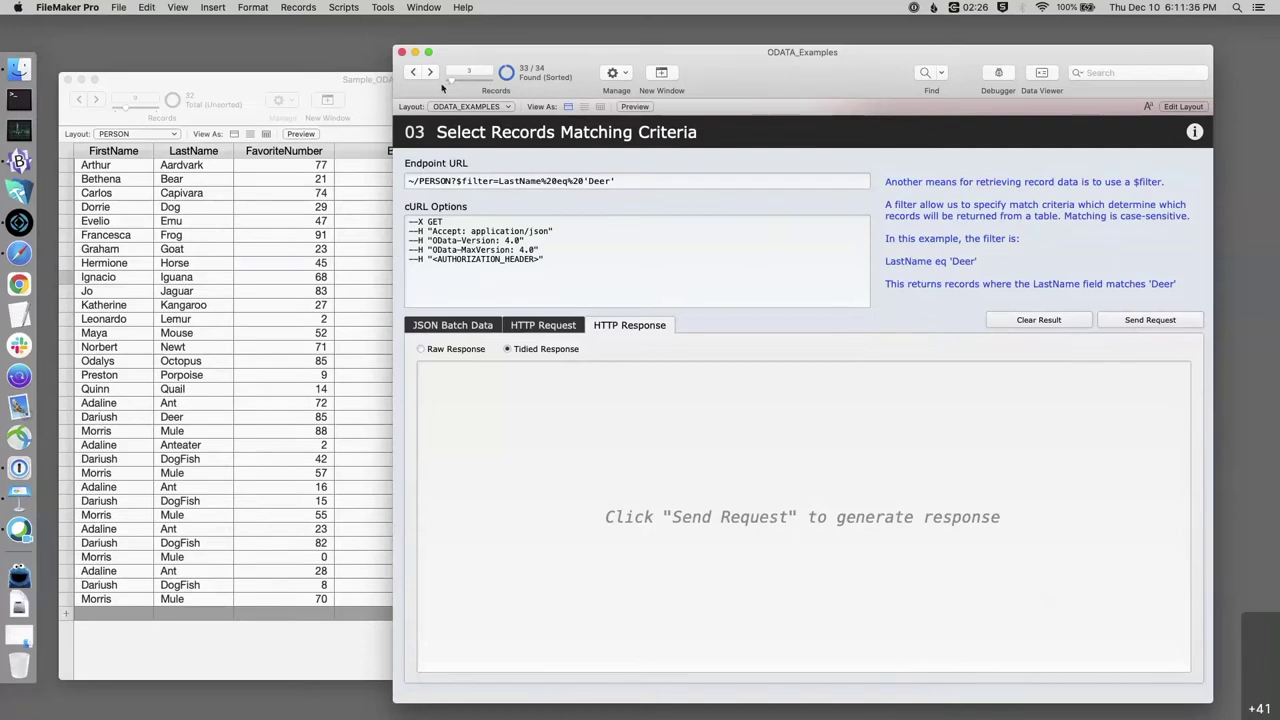
{"action": "left_click", "coordinate": [413, 73]}
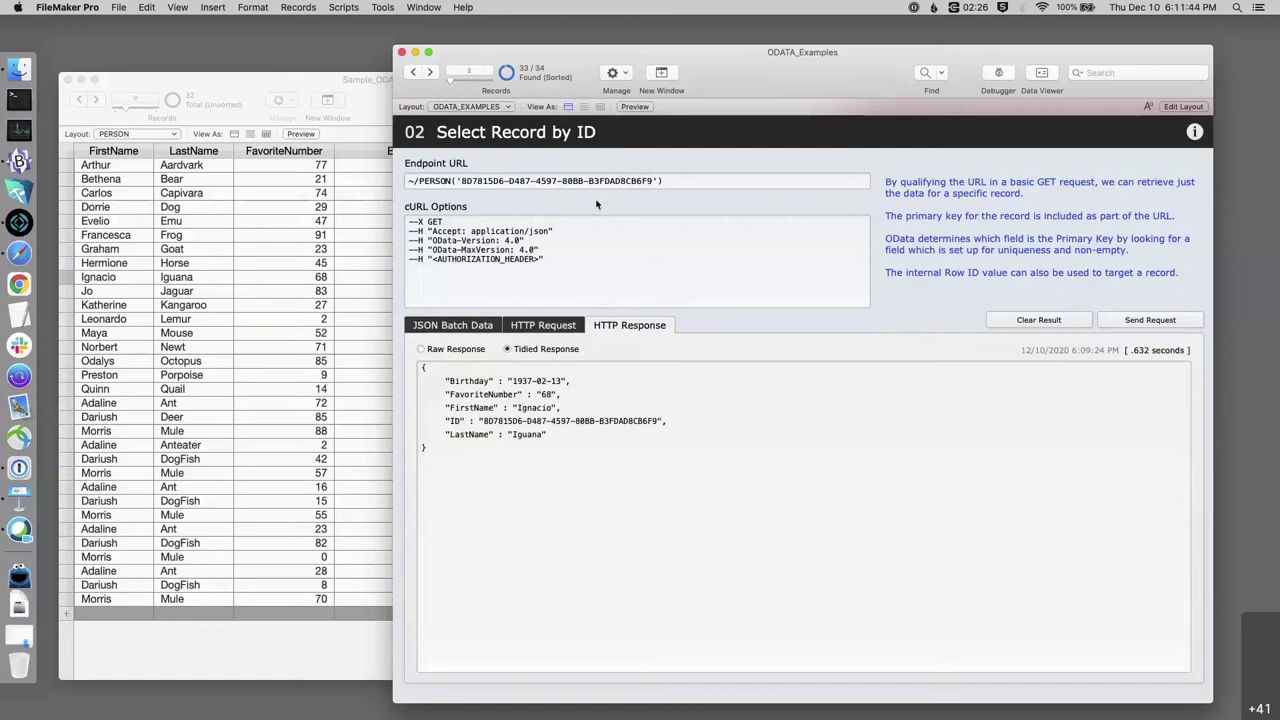
{"action": "left_click", "coordinate": [430, 73]}
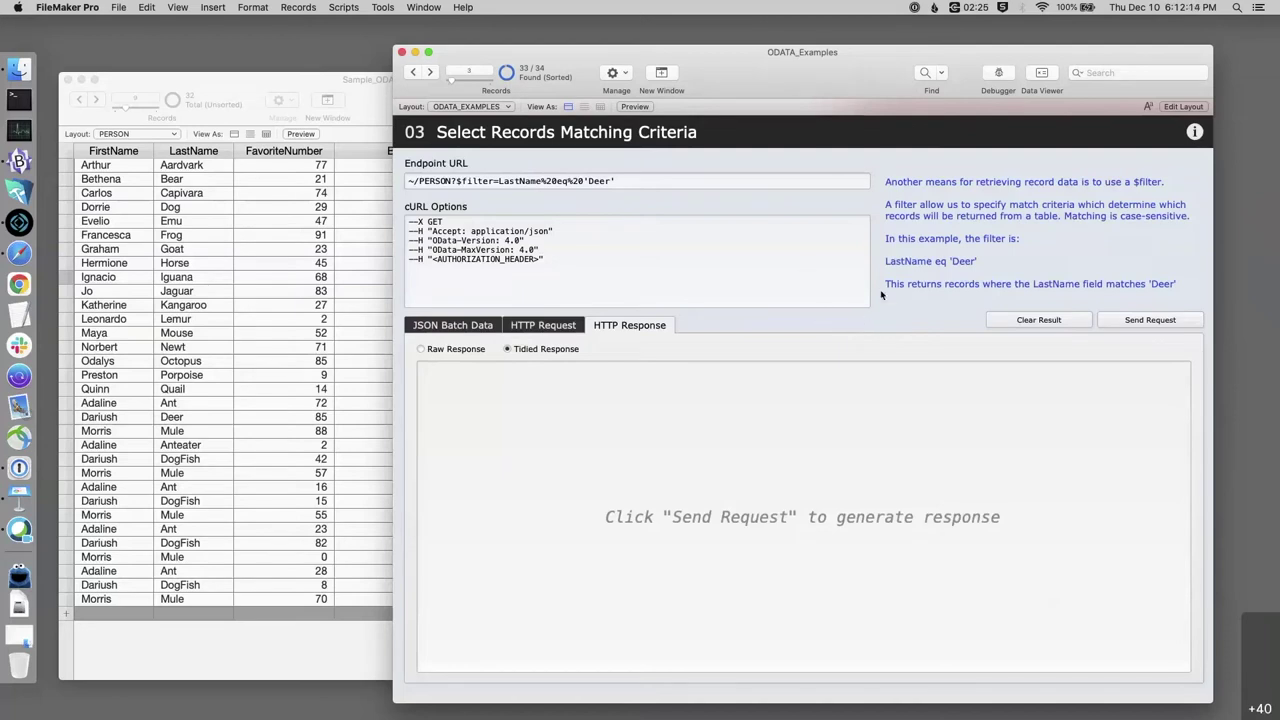
{"action": "left_click", "coordinate": [934, 265]}
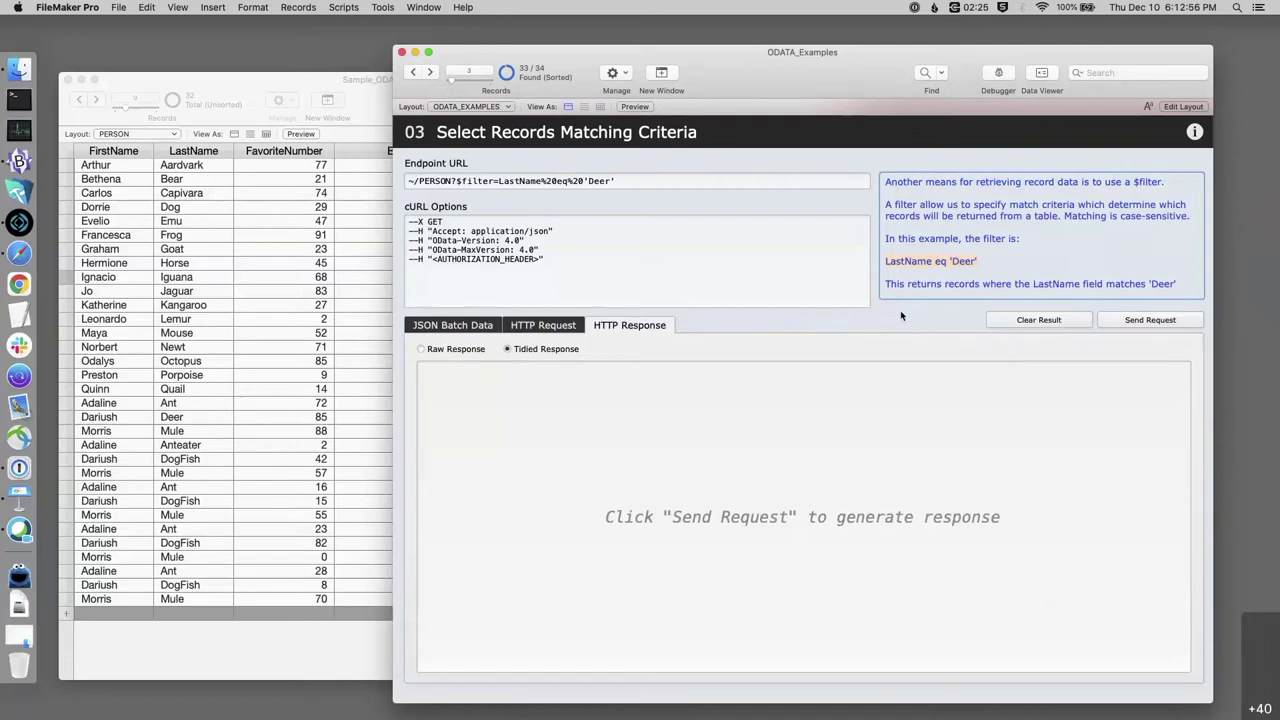
{"action": "left_click", "coordinate": [1150, 322]}
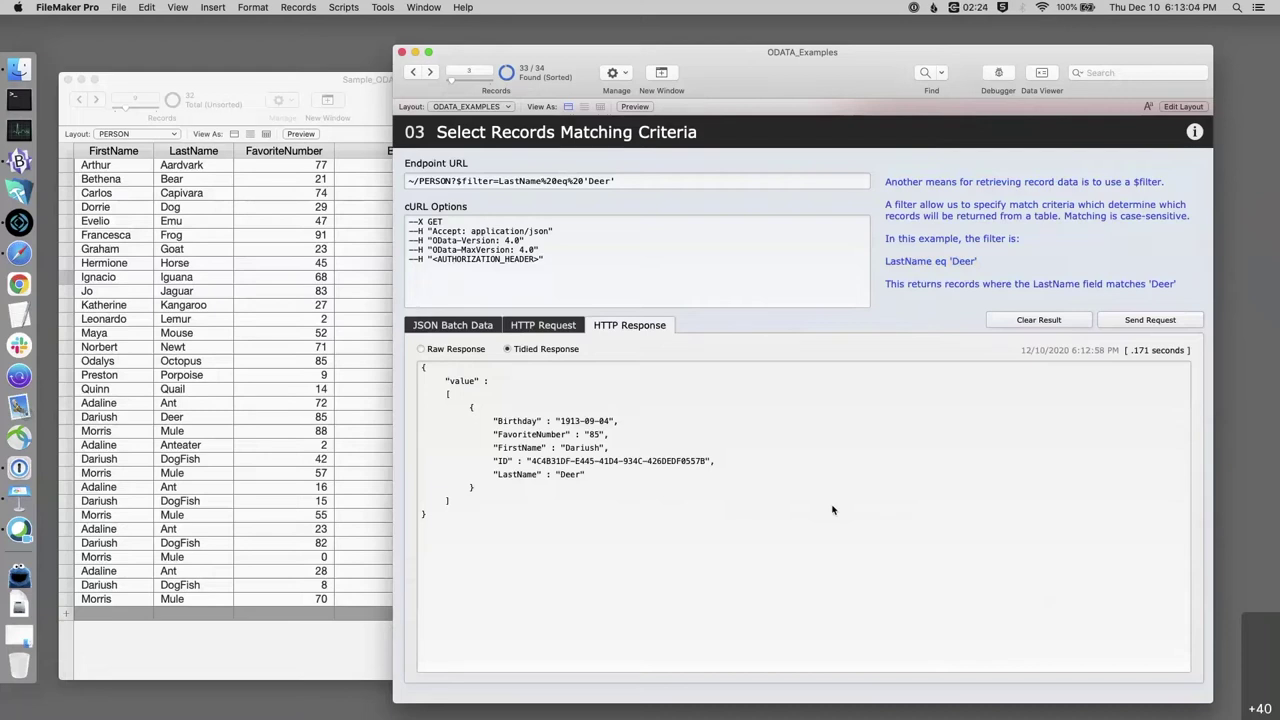
Step: Change the LastName filter value to the last name in the PERSON table's tenth row and resend the request
{"action": "left_click", "coordinate": [543, 325]}
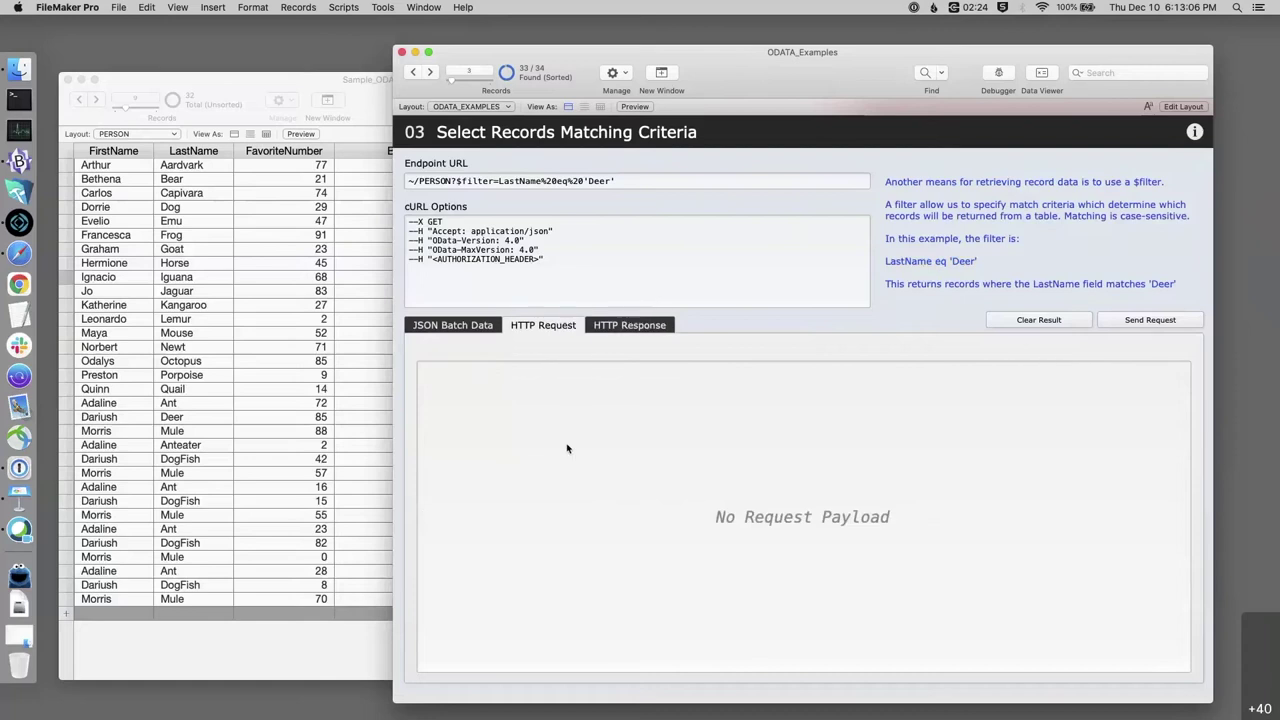
{"action": "left_click", "coordinate": [592, 180]}
{"action": "double_click", "coordinate": [595, 180]}
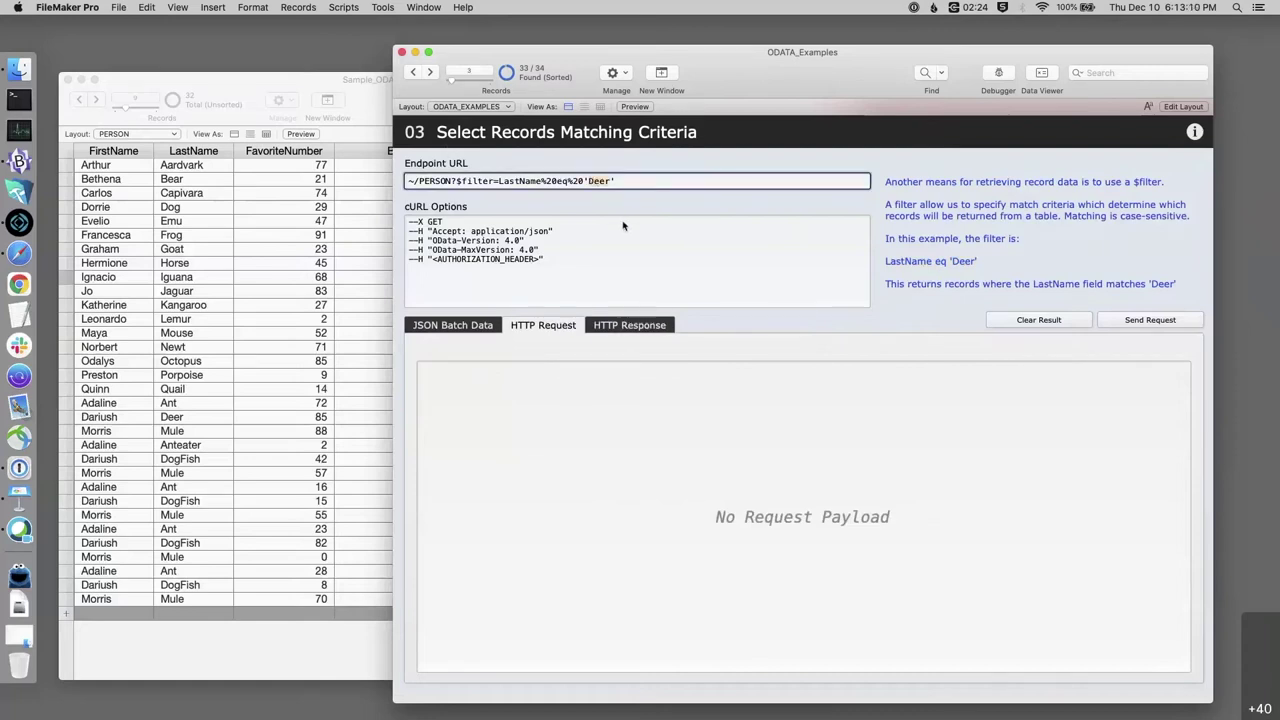
{"action": "type", "text": "Jagua"}
{"action": "left_click", "coordinate": [960, 325]}
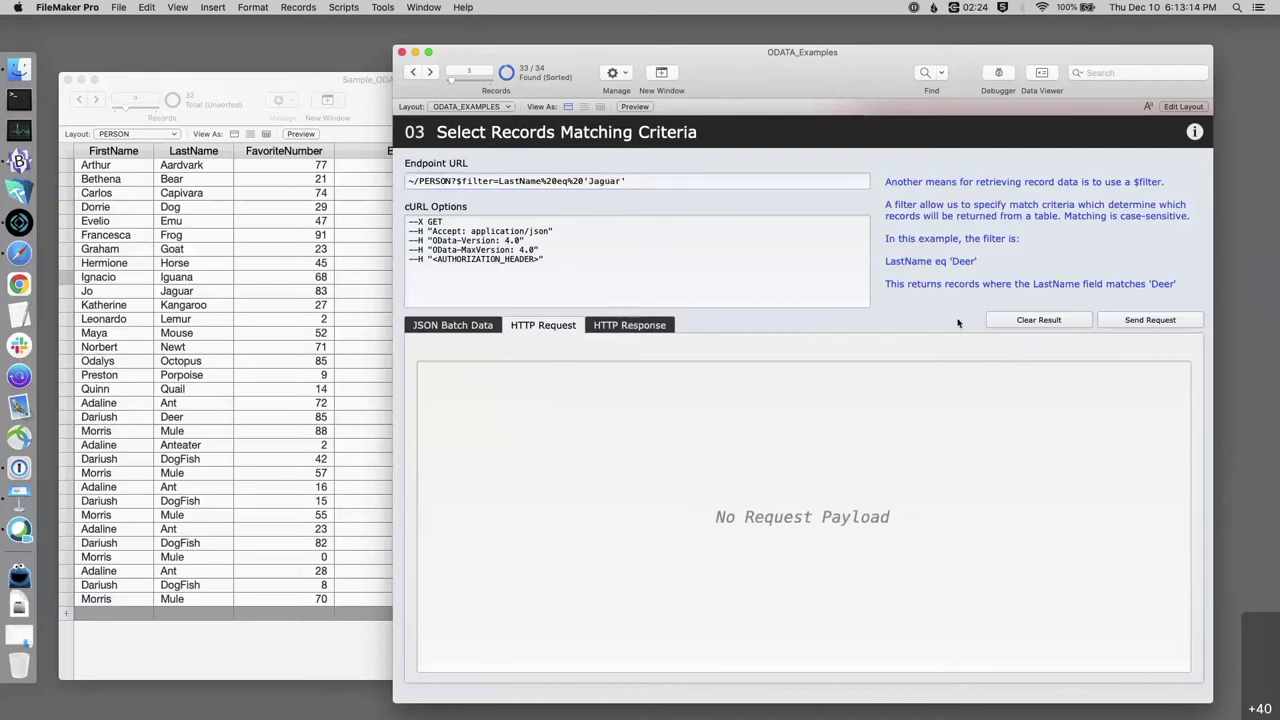
{"action": "left_click", "coordinate": [1137, 321]}
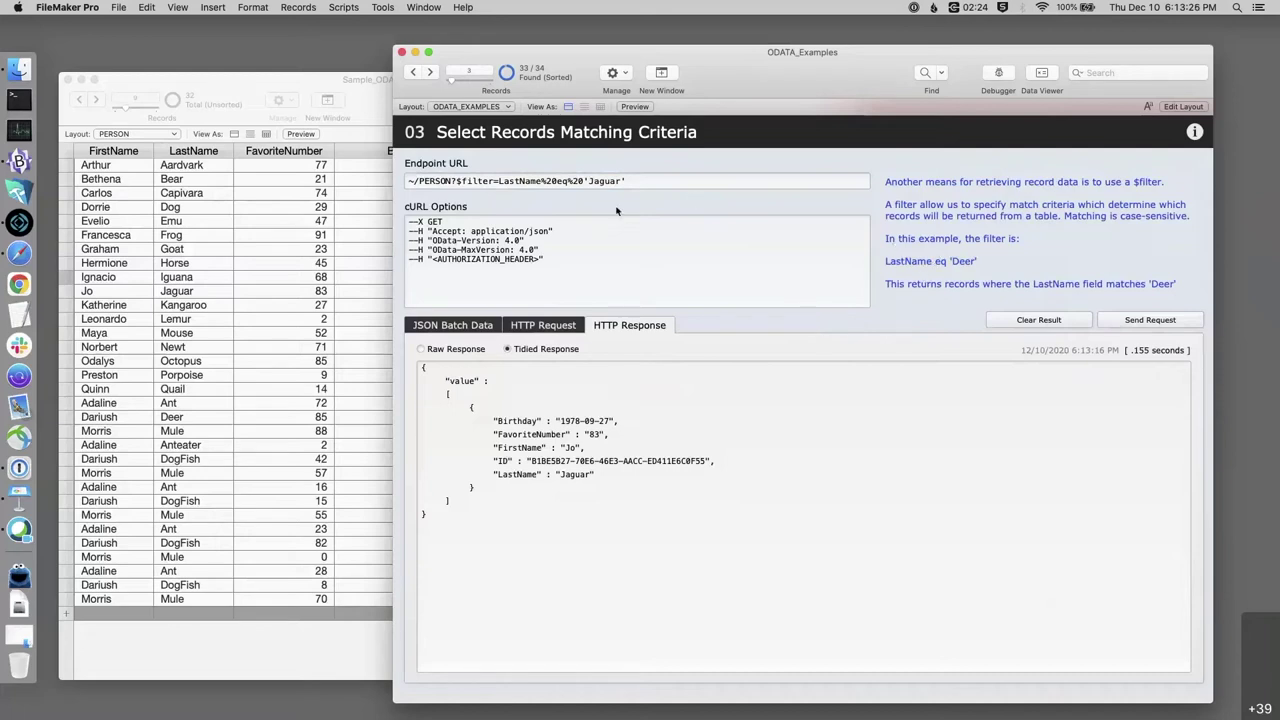
Step: Examine the $filter option and its LastName eq expression in the endpoint URL of example 03
{"action": "left_click", "coordinate": [458, 181]}
{"action": "left_click_drag", "start_coordinate": [458, 181], "coordinate": [496, 181]}
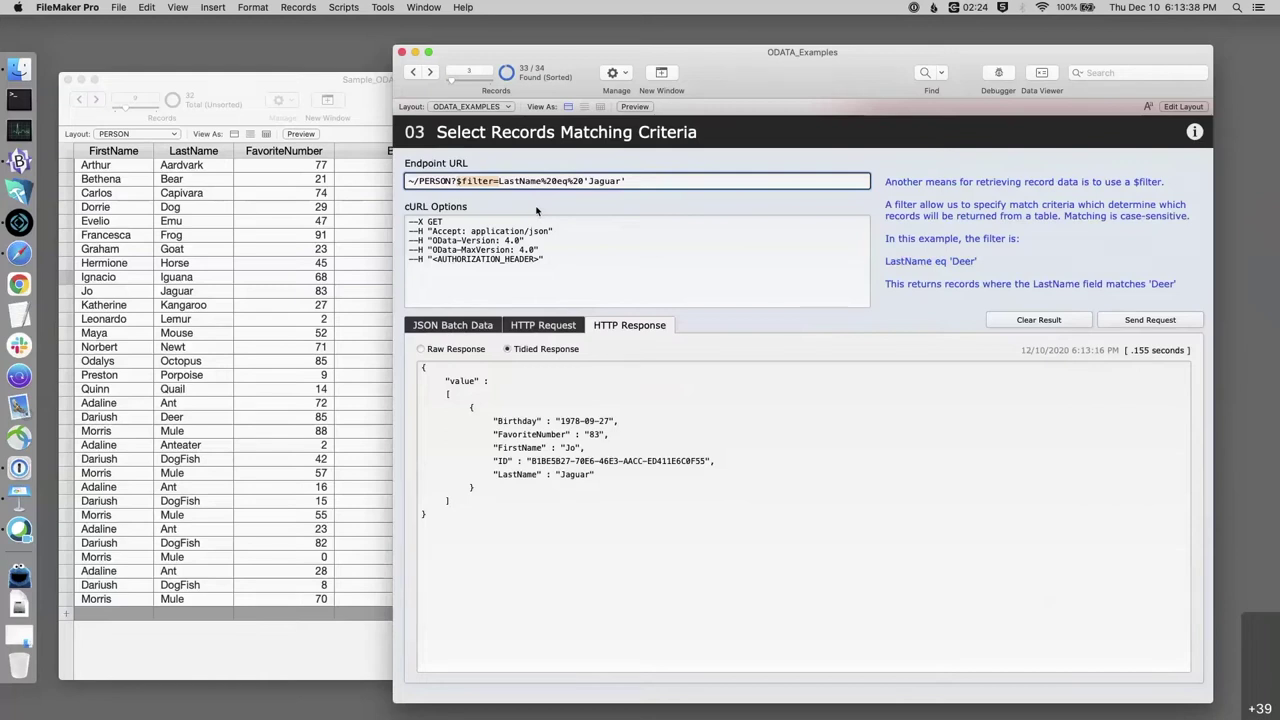
{"action": "left_click_drag", "start_coordinate": [499, 183], "coordinate": [626, 185]}
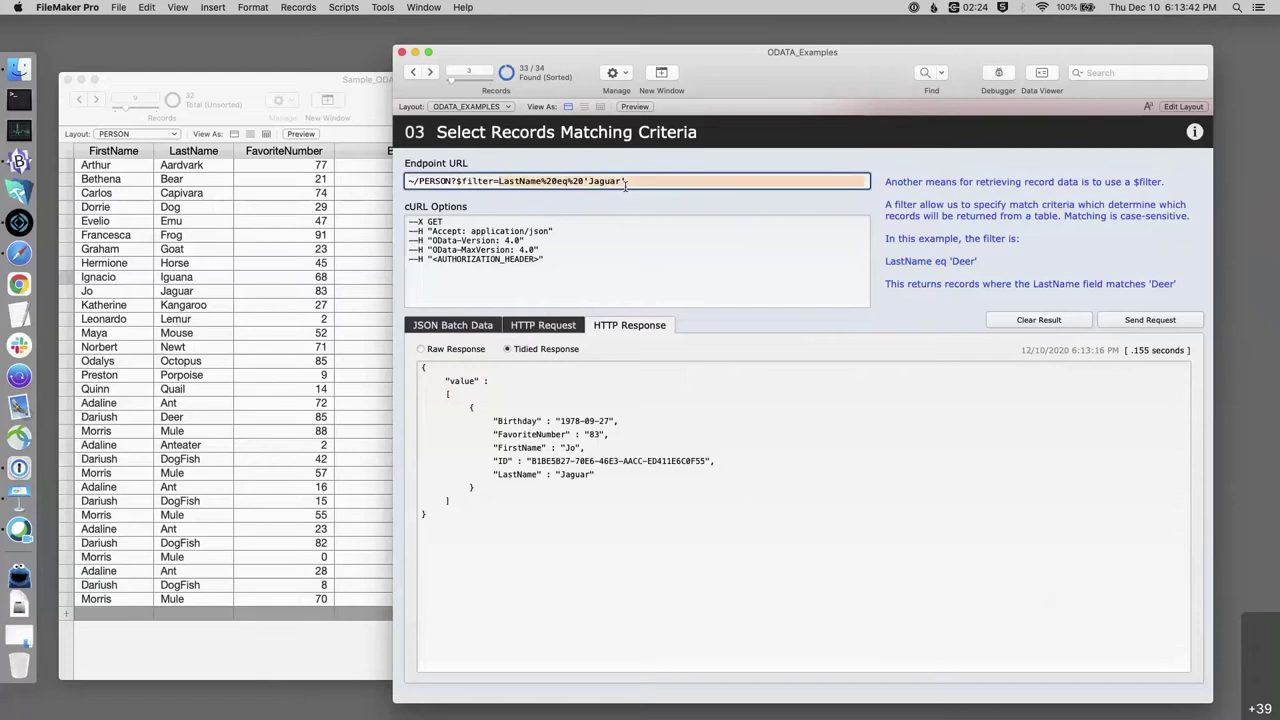
{"action": "left_click", "coordinate": [632, 200]}
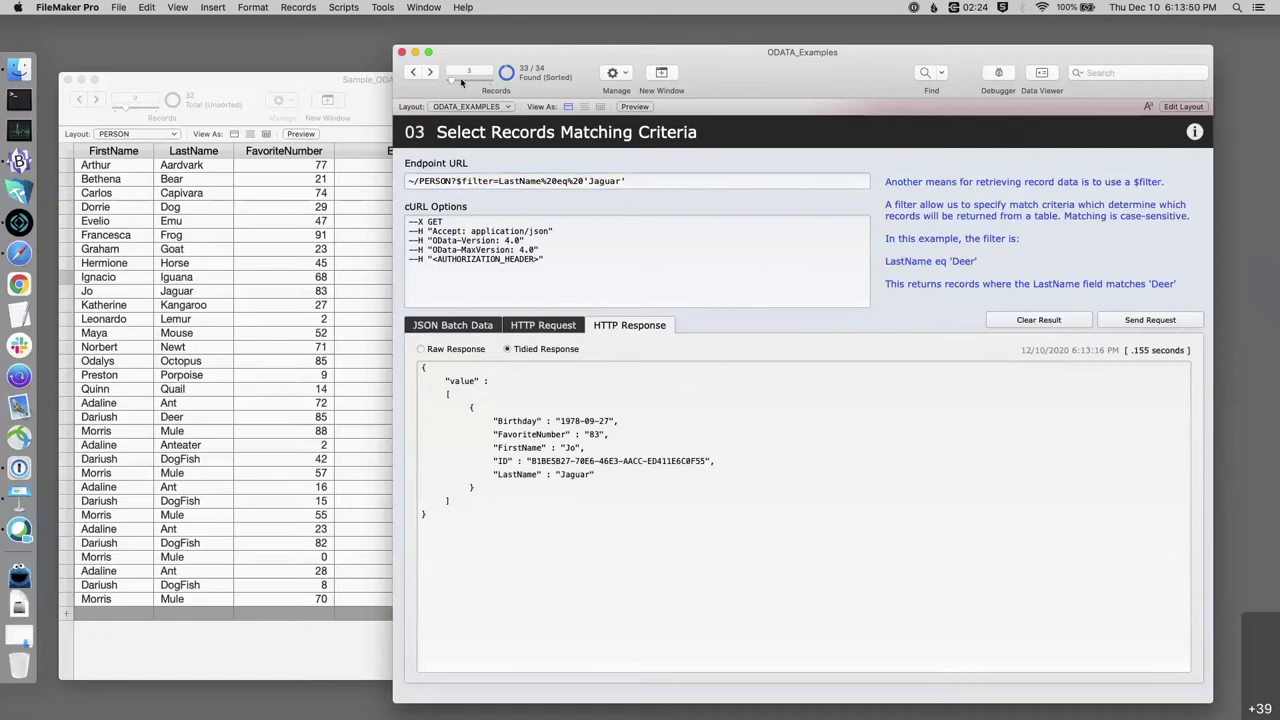
Step: Go to example 04, Select Count of Records, and examine the $count option in its endpoint URL
{"action": "left_click", "coordinate": [430, 72]}
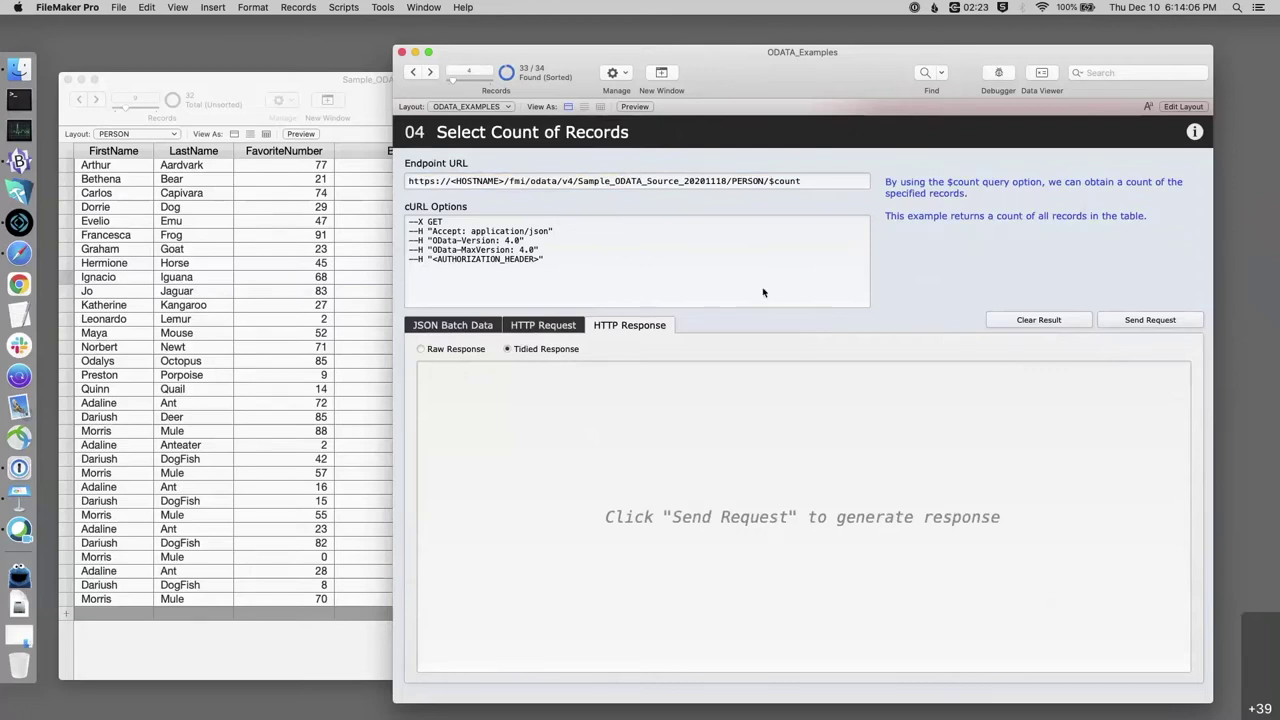
{"action": "left_click", "coordinate": [768, 181]}
{"action": "left_click_drag", "start_coordinate": [768, 181], "coordinate": [813, 181]}
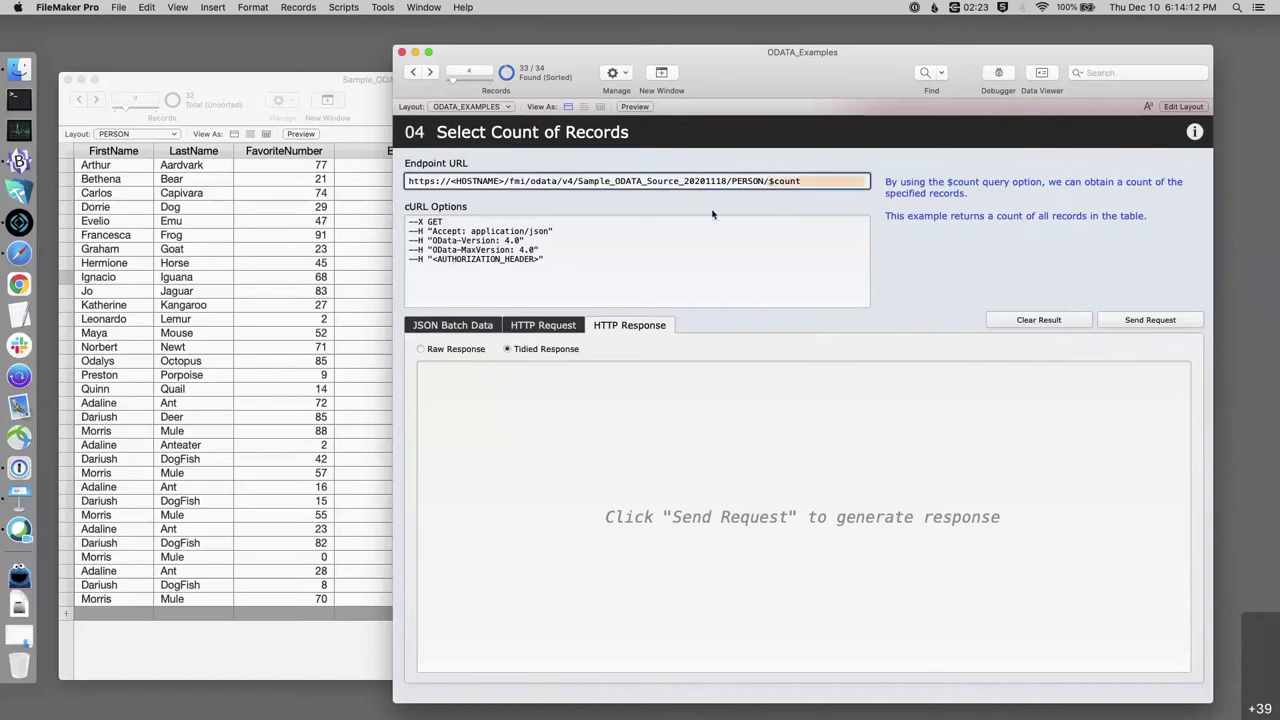
{"action": "left_click", "coordinate": [792, 203]}
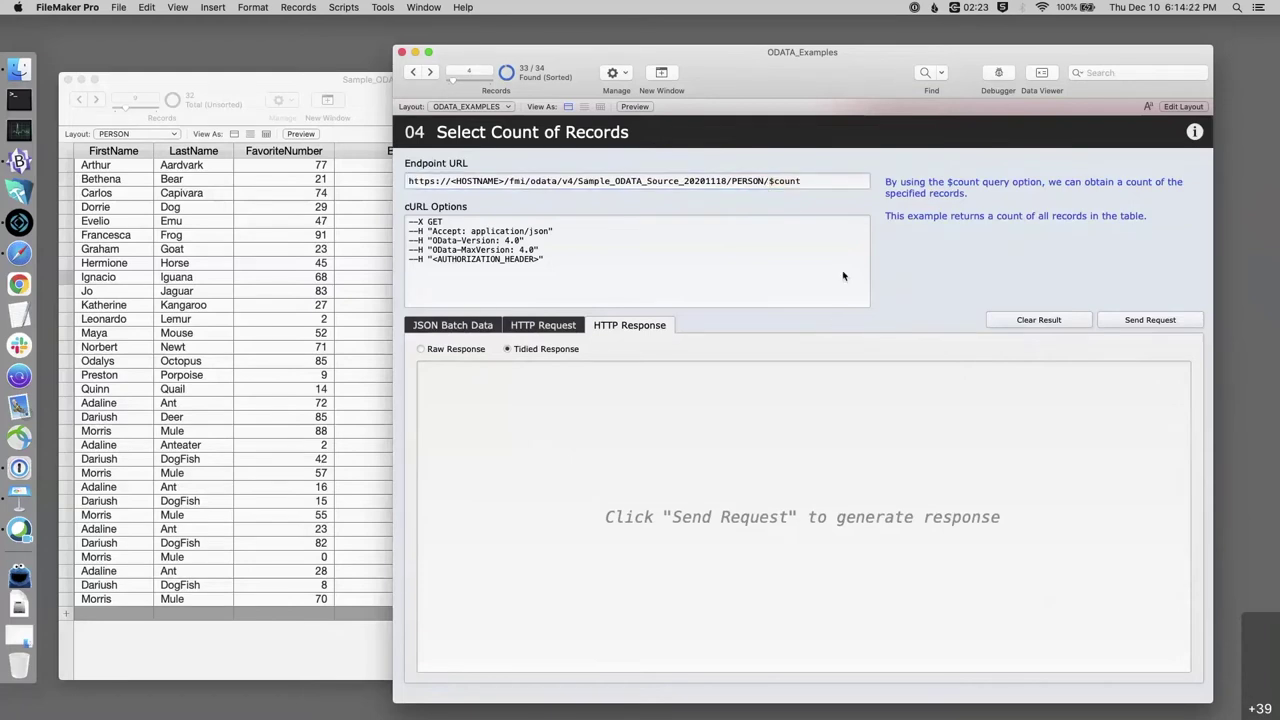
Step: Send the PERSON record count request and go to example 05, Select Count of Records Matching Criteria
{"action": "left_click", "coordinate": [1150, 320]}
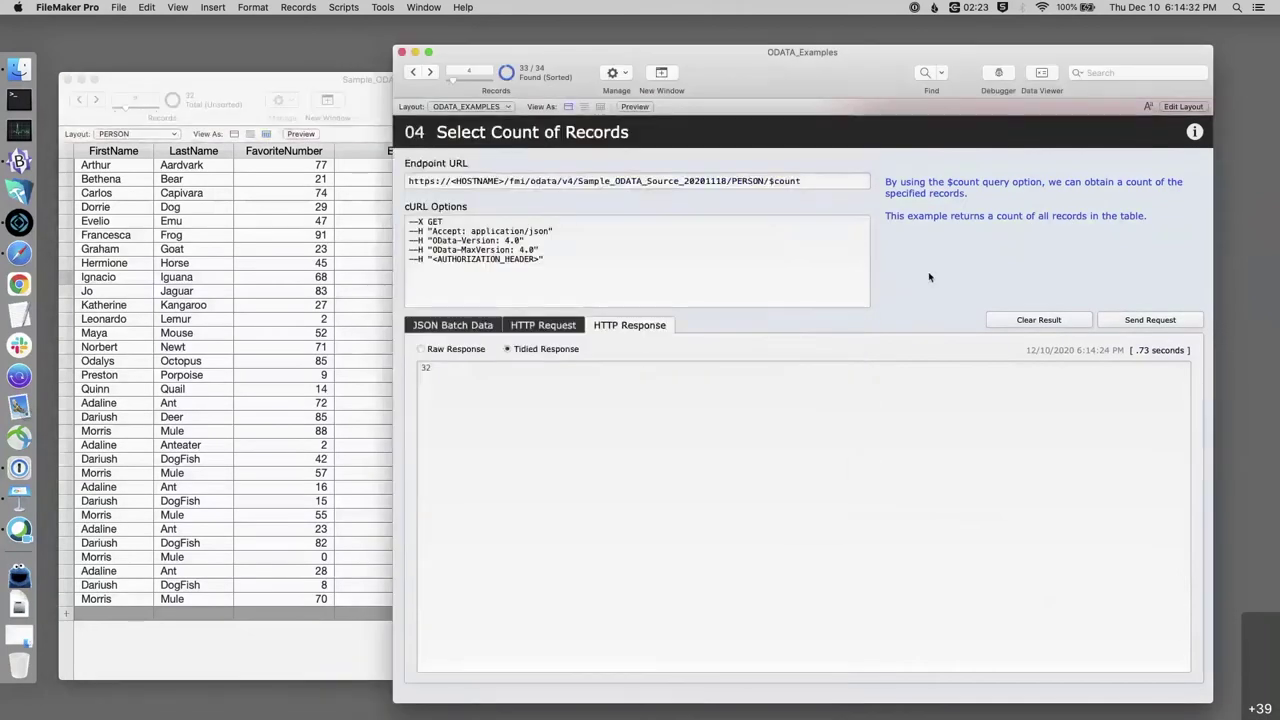
{"action": "left_click", "coordinate": [430, 73]}
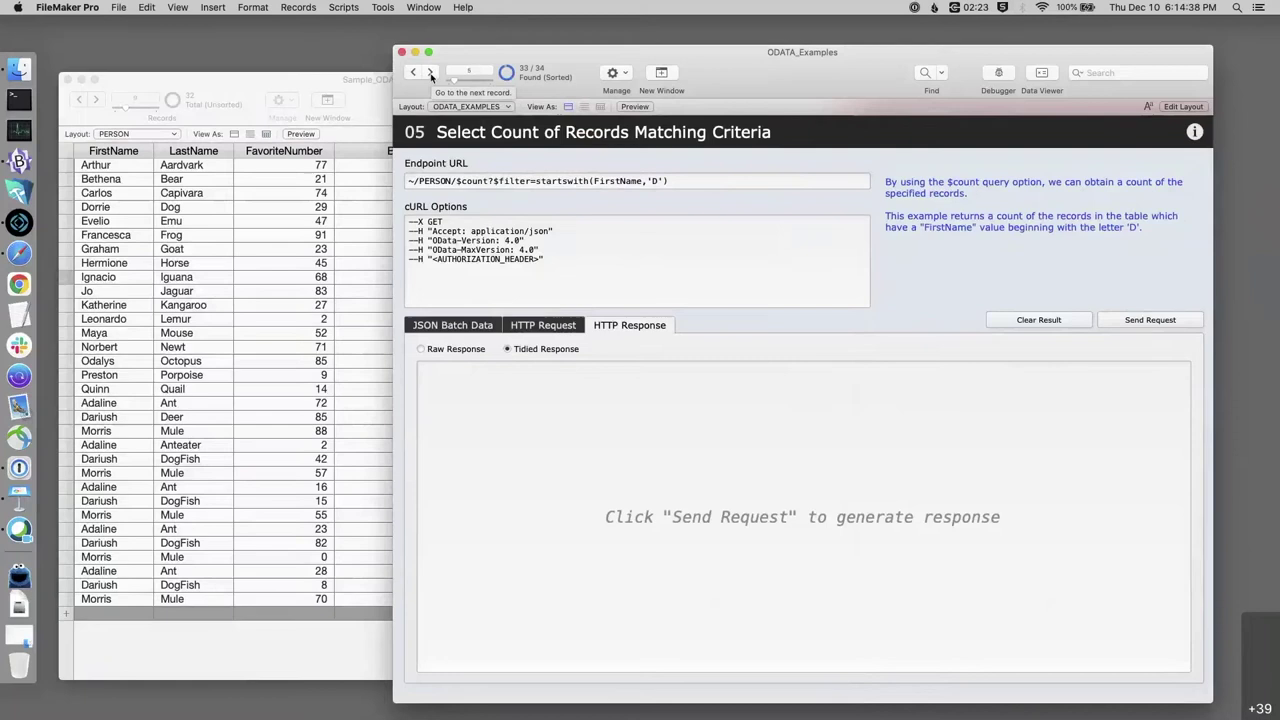
Step: Go to example 06, Specify Fields to Return, examine its $select option, and send the request for ID and FirstName
{"action": "left_click", "coordinate": [430, 73]}
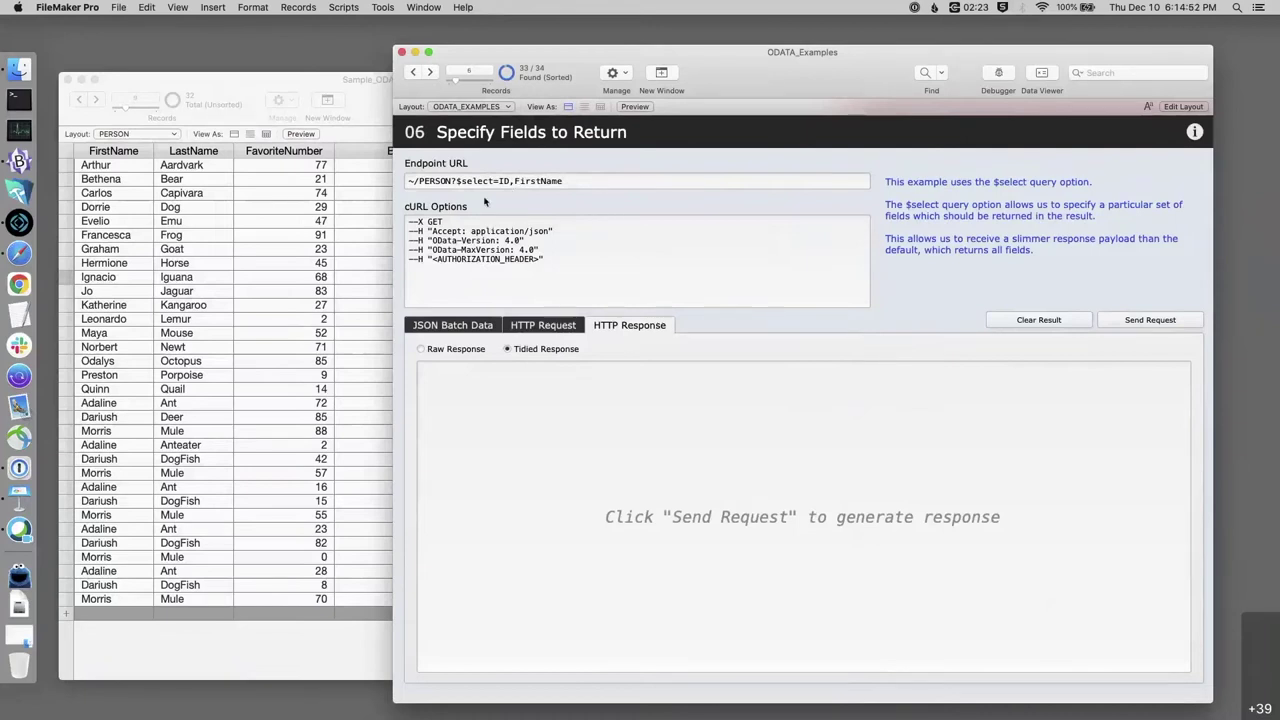
{"action": "left_click", "coordinate": [457, 181]}
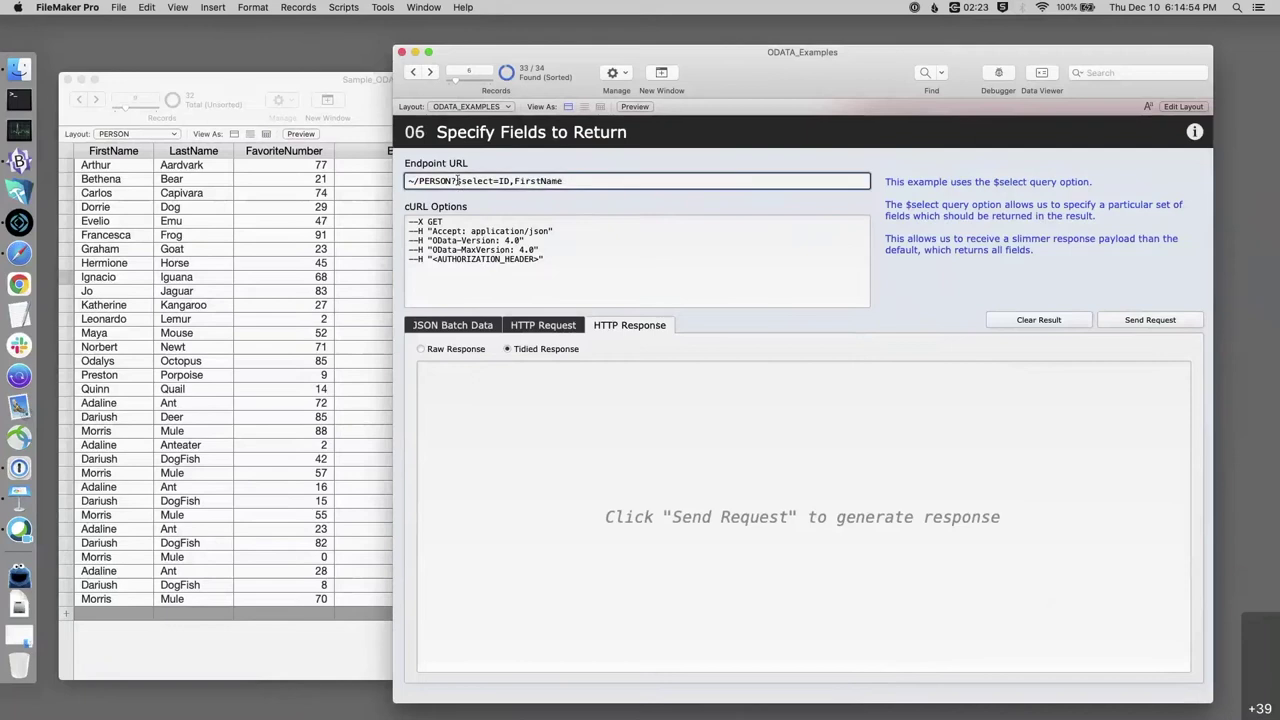
{"action": "left_click_drag", "start_coordinate": [457, 181], "coordinate": [493, 181]}
{"action": "left_click", "coordinate": [530, 203]}
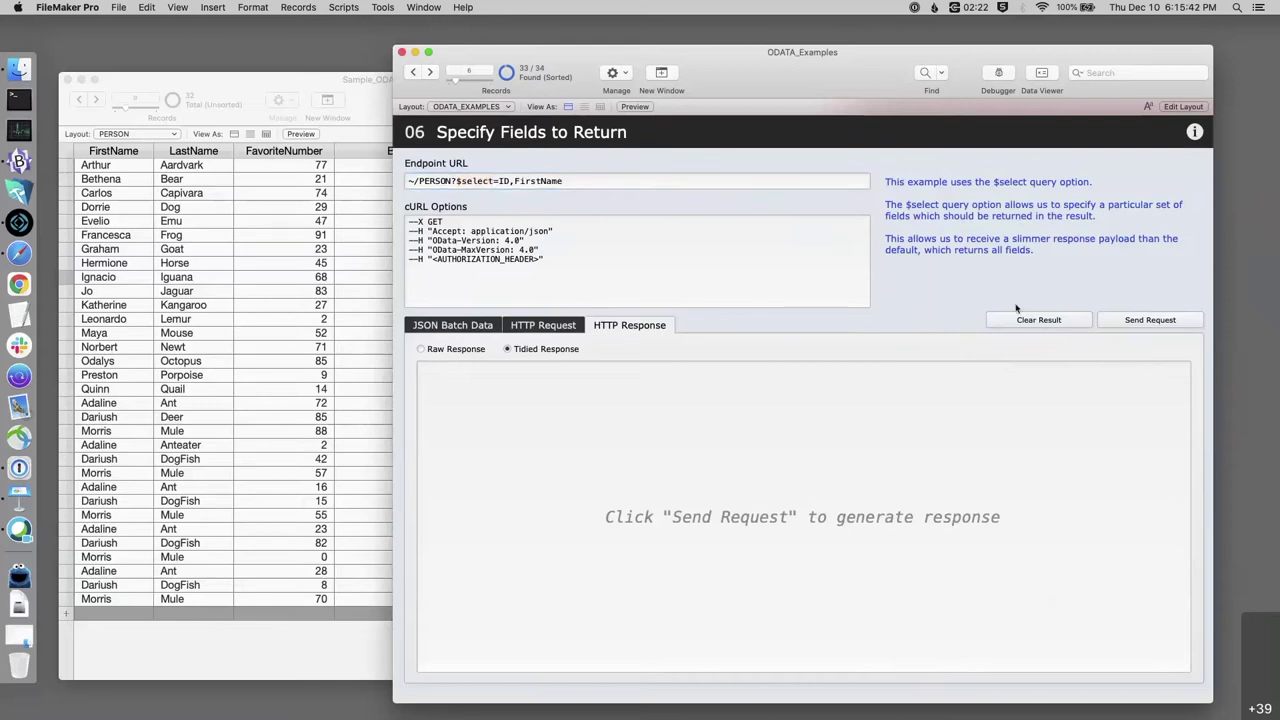
{"action": "left_click", "coordinate": [1135, 321]}
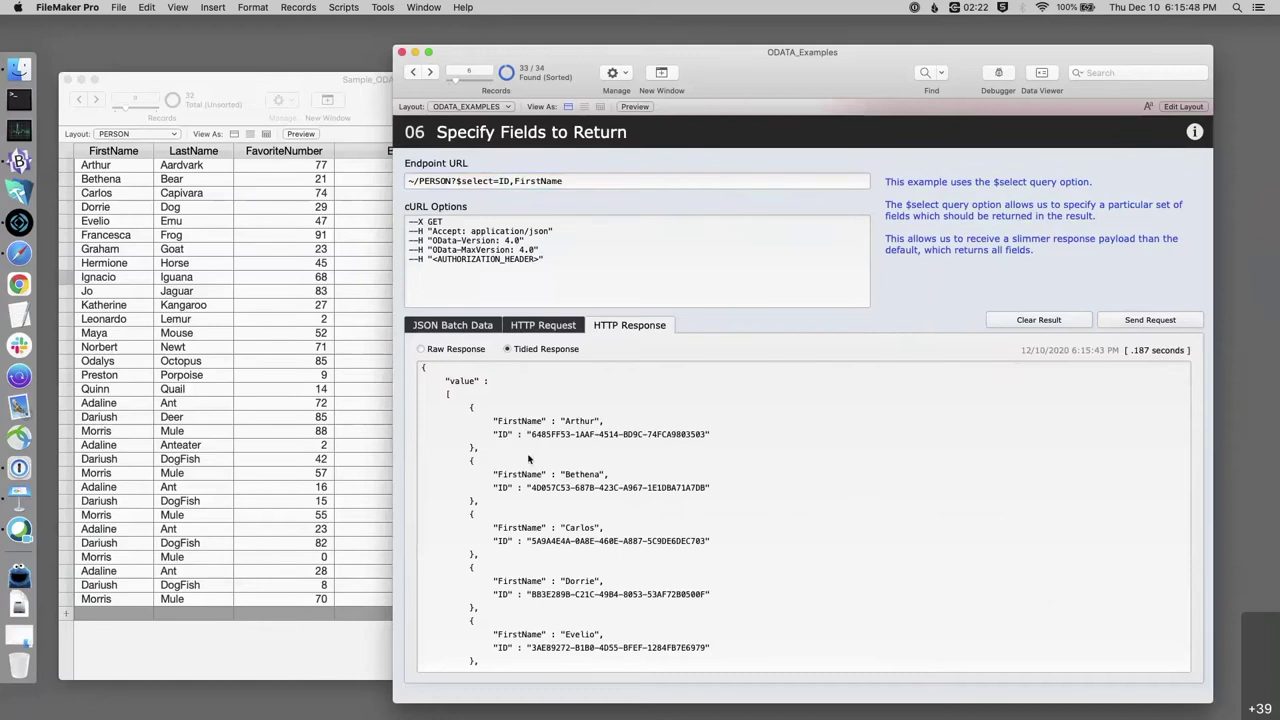
Step: Add LastName to the $select field list in the endpoint URL and resend the request
{"action": "left_click", "coordinate": [571, 181]}
{"action": "type", "text": ",LastName"}
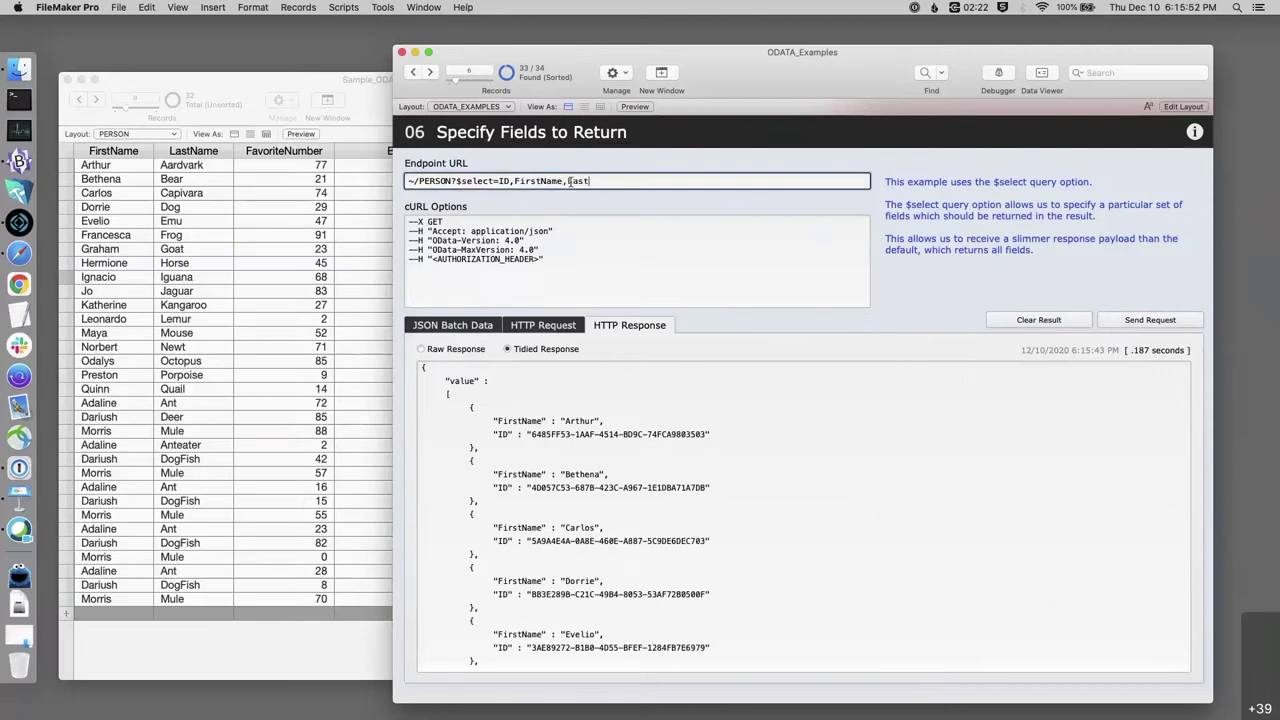
{"action": "left_click", "coordinate": [1148, 320]}
{"action": "left_click", "coordinate": [936, 288]}
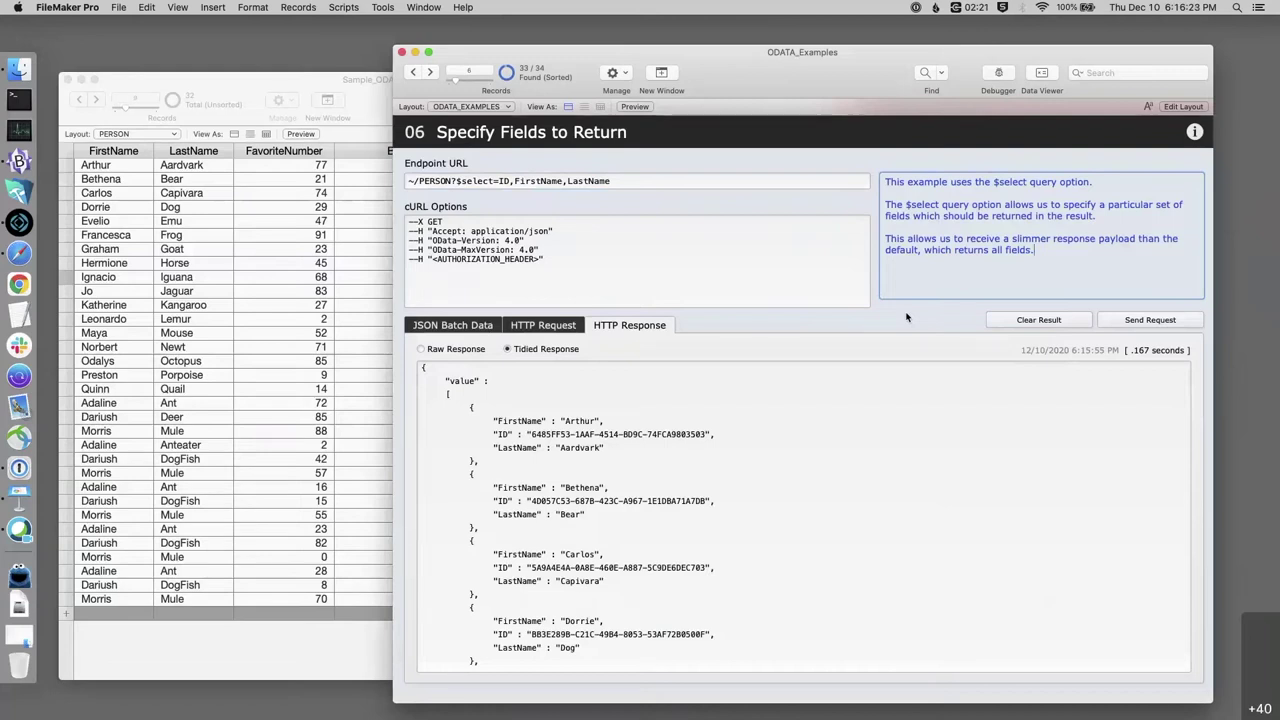
{"action": "left_click", "coordinate": [901, 326]}
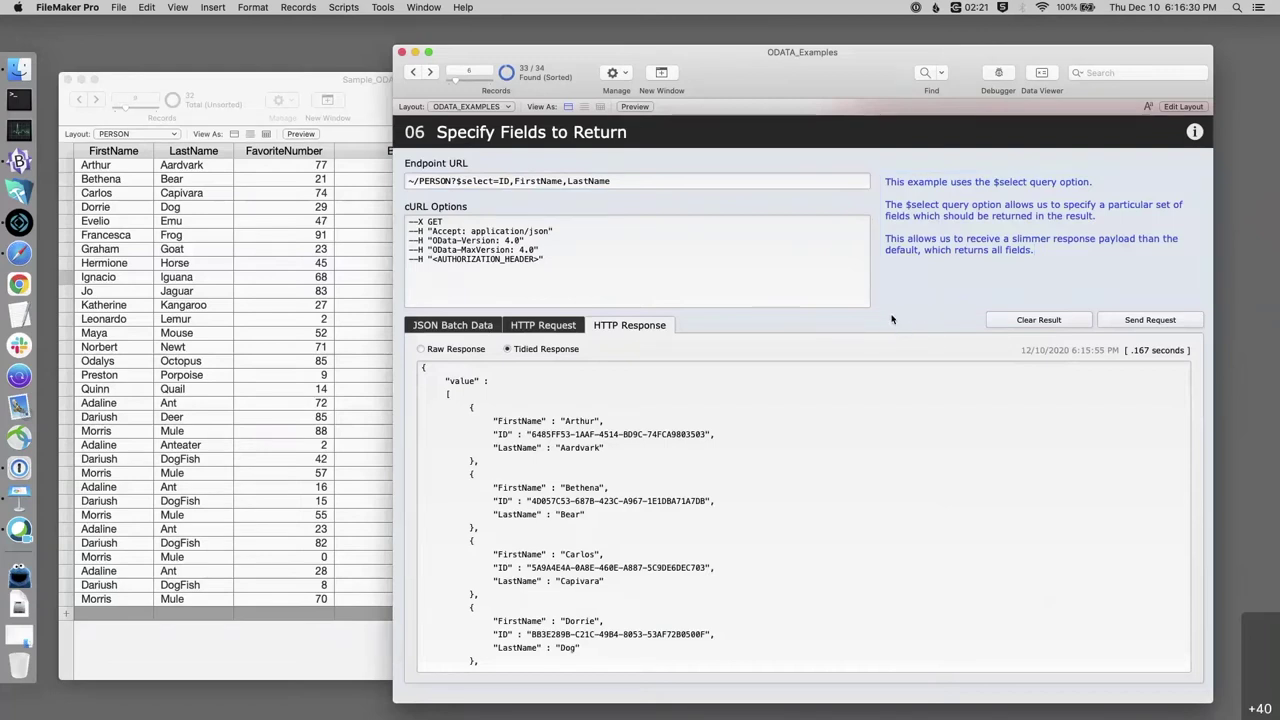
Step: Go to example 07, Sort The Result Set, send its $orderby=FirstName desc request, and review the order of the returned records
{"action": "left_click", "coordinate": [431, 72]}
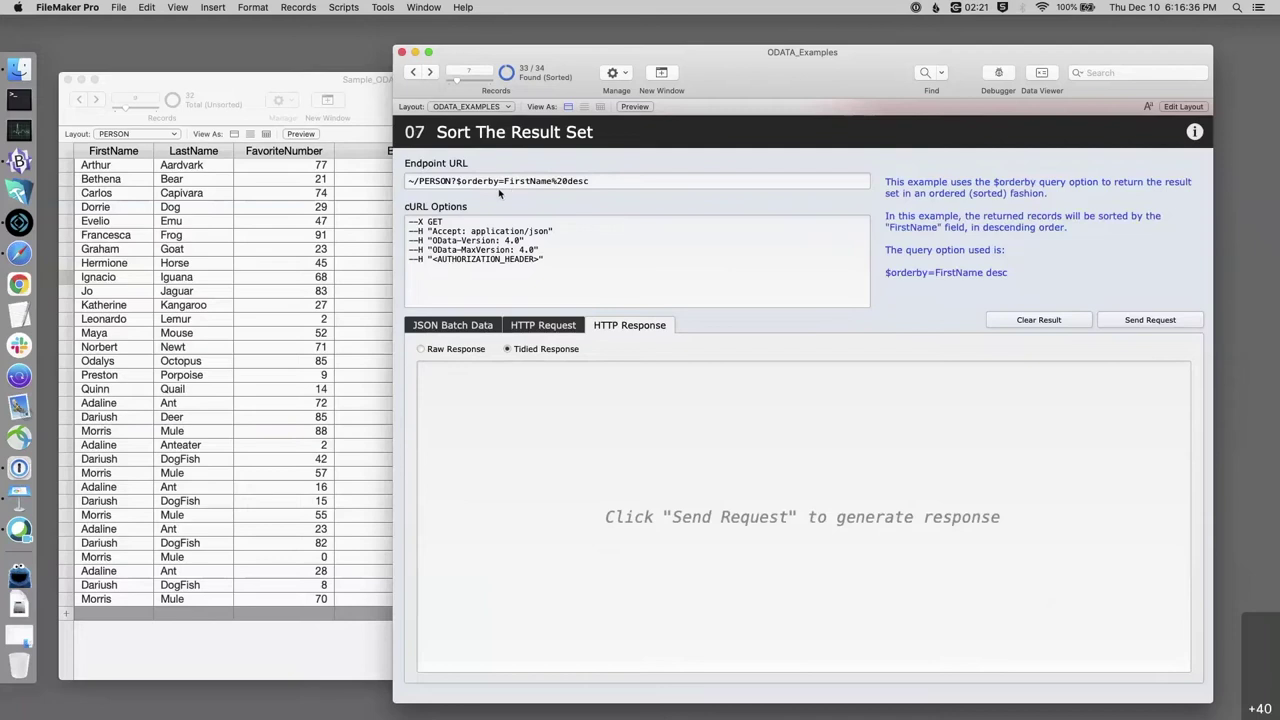
{"action": "left_click", "coordinate": [457, 181]}
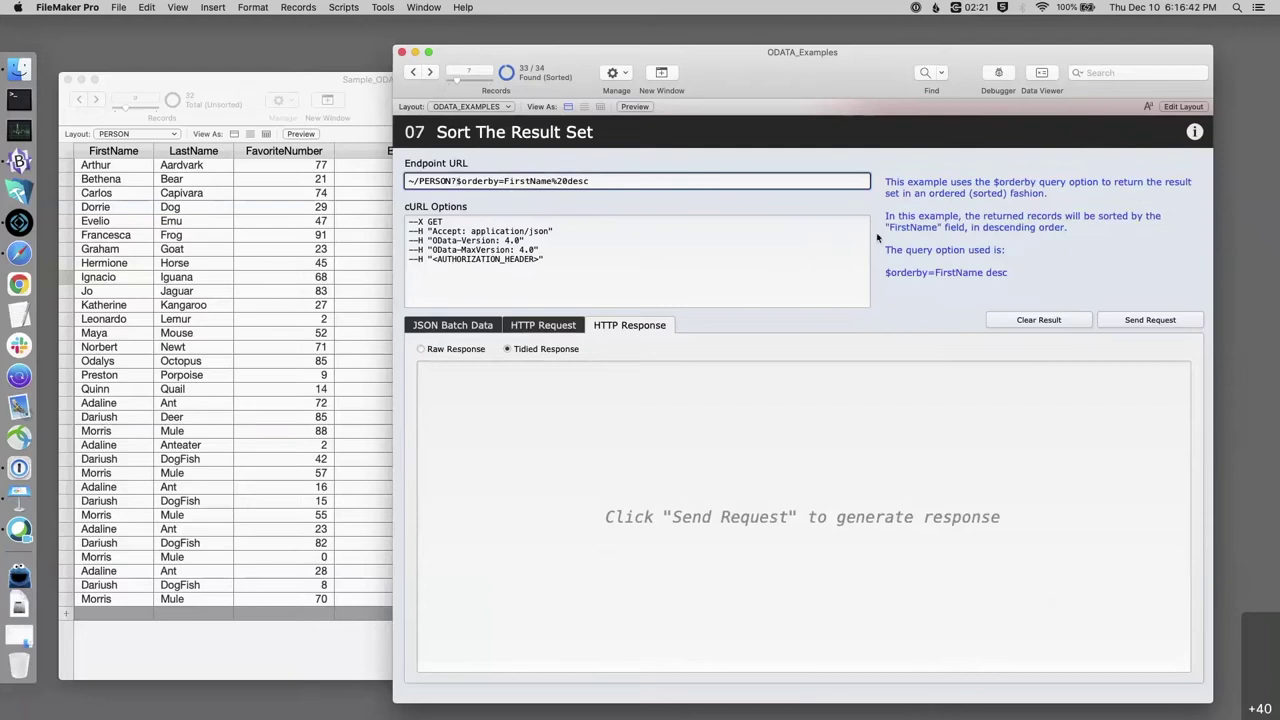
{"action": "left_click", "coordinate": [1013, 272]}
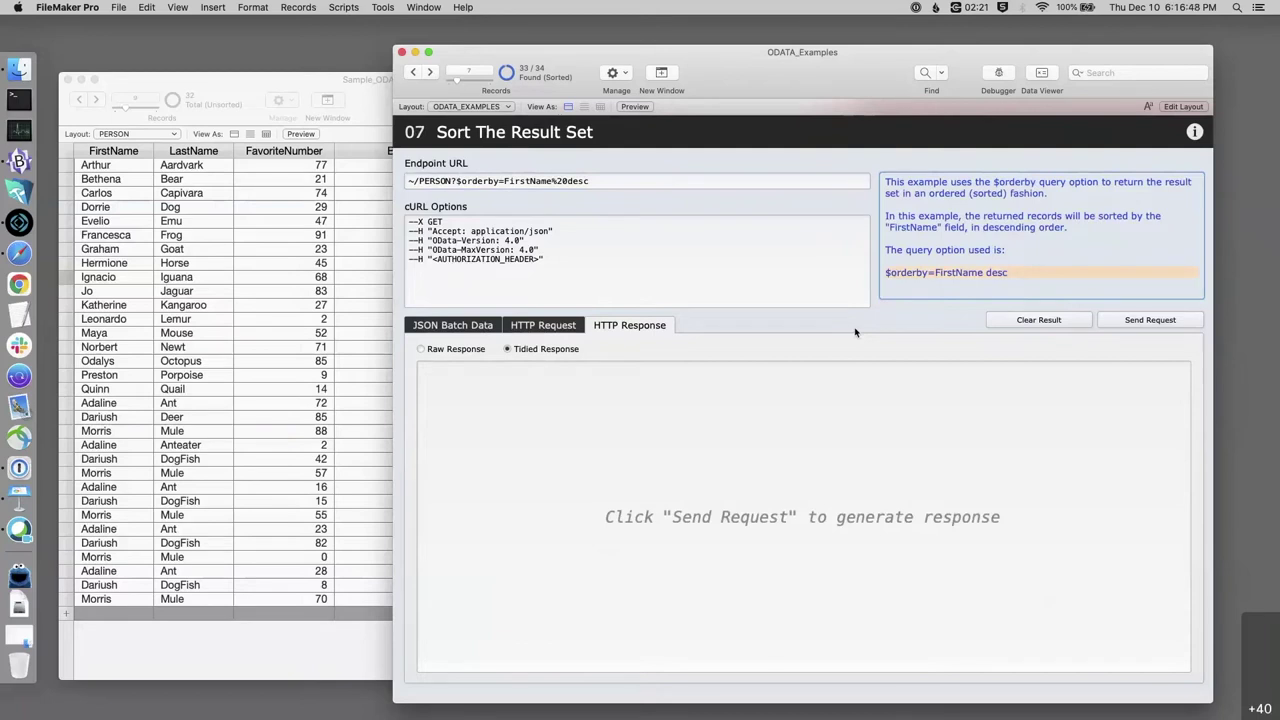
{"action": "left_click", "coordinate": [911, 329]}
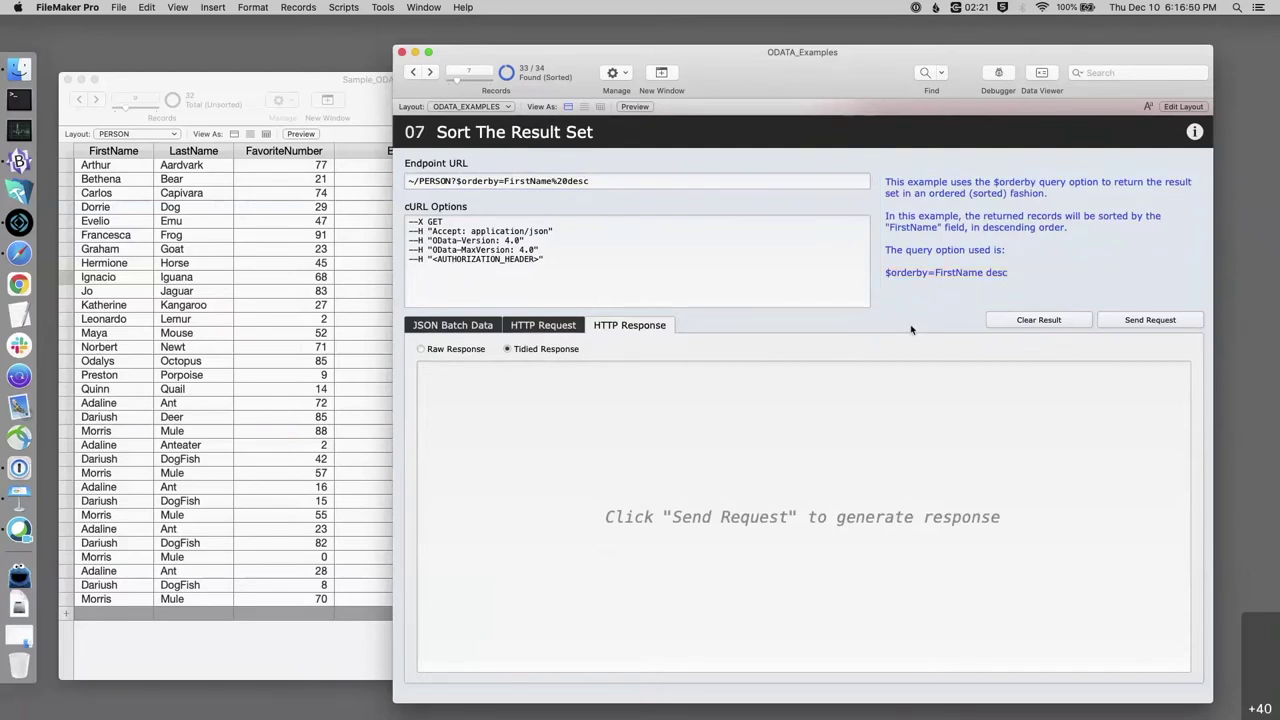
{"action": "left_click", "coordinate": [1134, 323]}
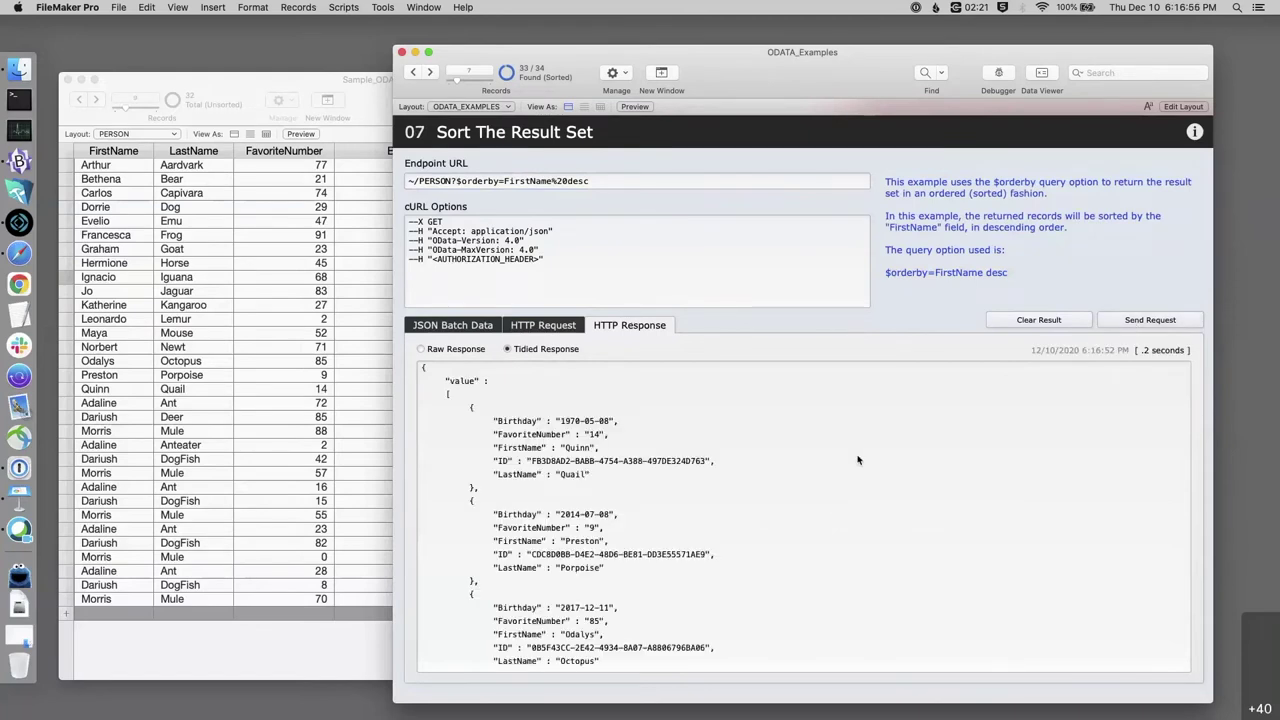
{"action": "left_click", "coordinate": [588, 444]}
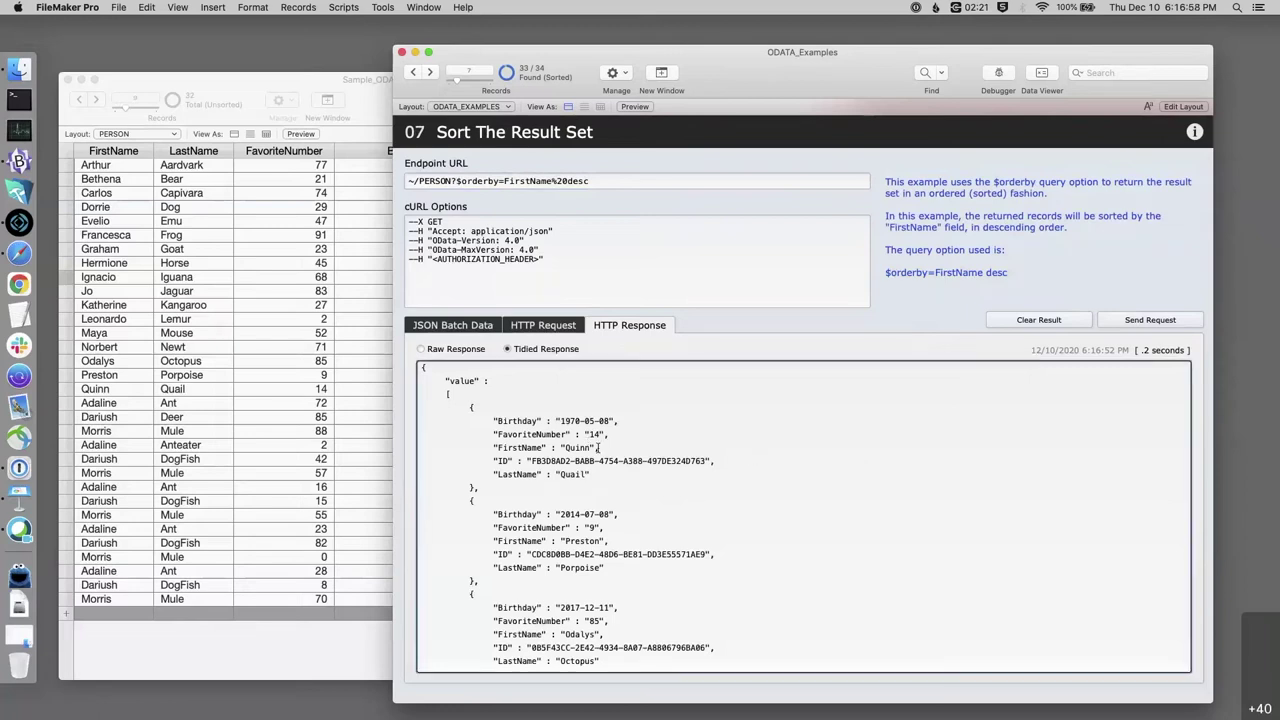
{"action": "scroll", "coordinate": [751, 484], "scroll_direction": "down", "scroll_amount": 2}
{"action": "scroll", "coordinate": [751, 484], "scroll_direction": "down", "scroll_amount": 10}
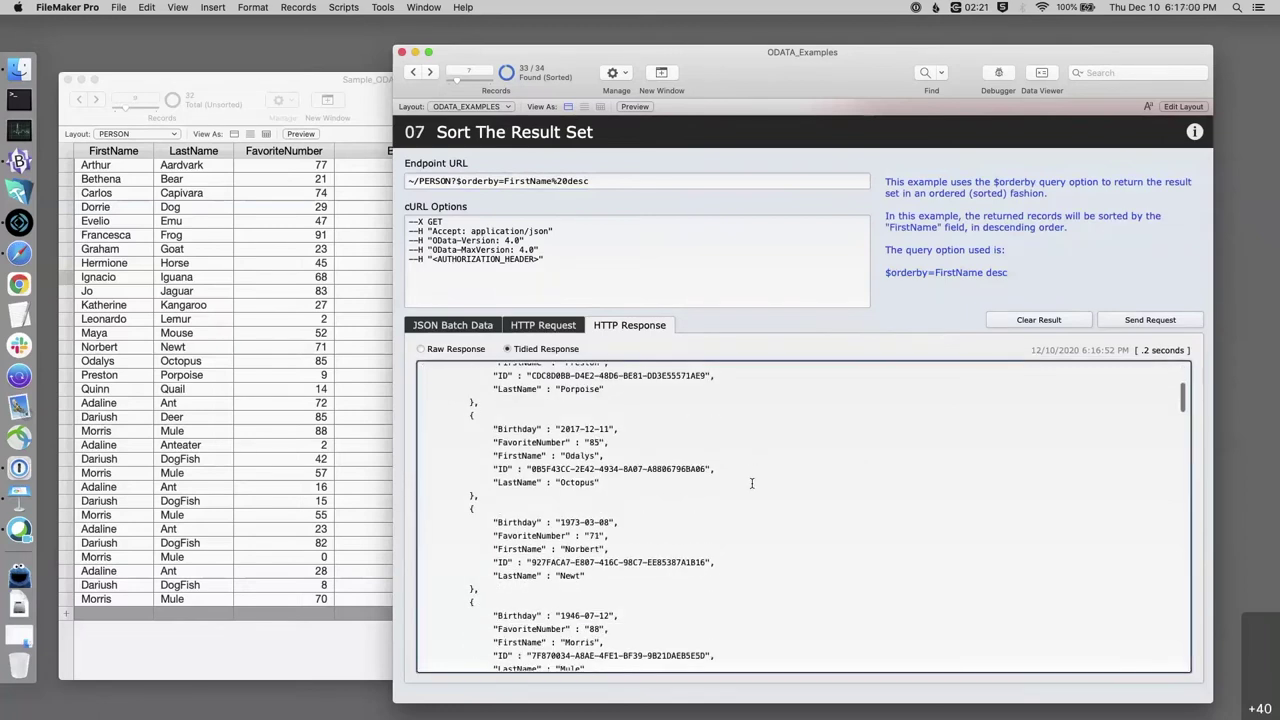
{"action": "scroll", "coordinate": [751, 484], "scroll_direction": "down", "scroll_amount": 10}
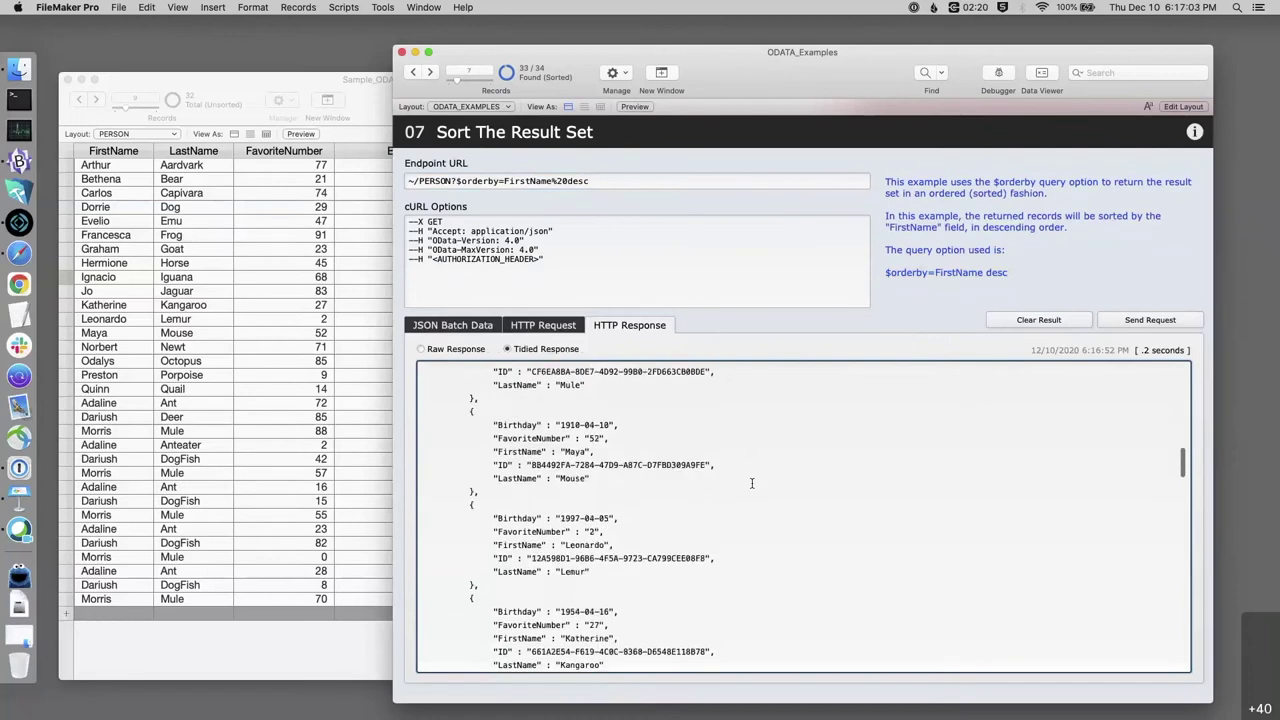
{"action": "left_click", "coordinate": [789, 273]}
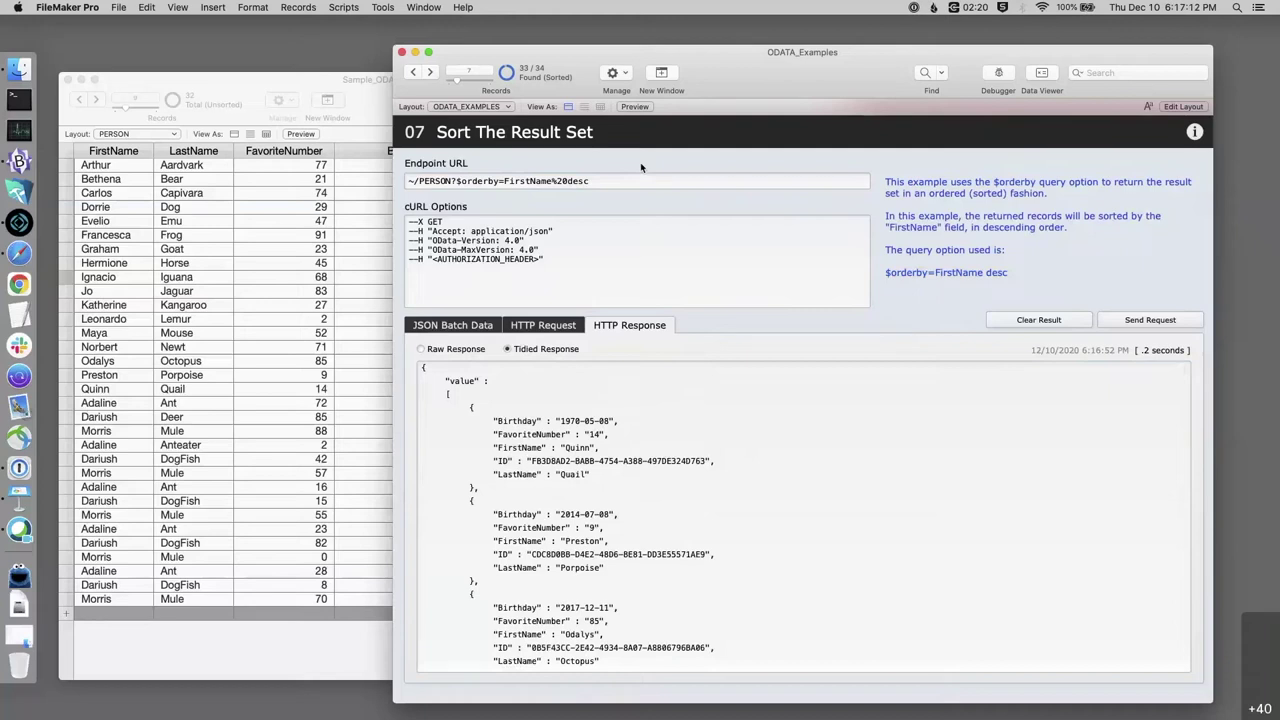
Step: Change the $orderby field in the endpoint URL to FavoriteNumber
{"action": "left_click", "coordinate": [521, 182]}
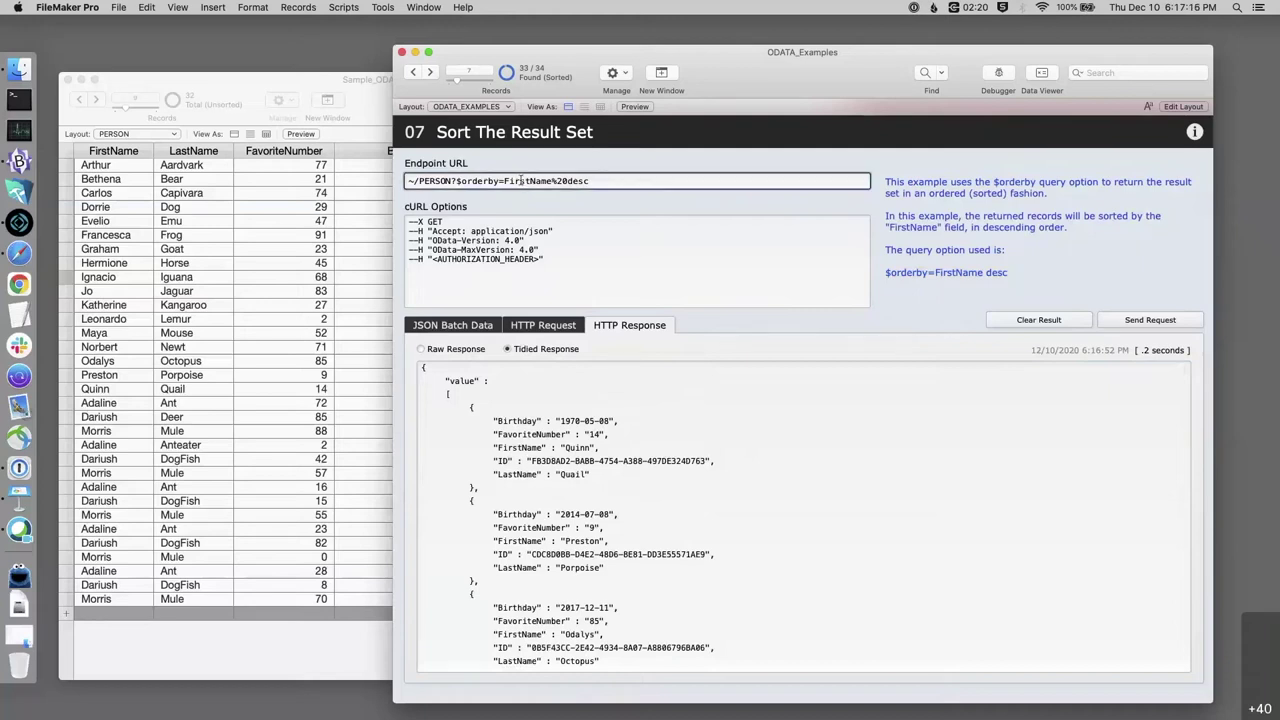
{"action": "key", "text": "BackSpace"}
{"action": "key", "text": "BackSpace"}
{"action": "key", "text": "BackSpace"}
{"action": "key", "text": "BackSpace"}
{"action": "key", "text": "BackSpace"}
{"action": "key", "text": "BackSpace"}
{"action": "key", "text": "BackSpace"}
{"action": "key", "text": "BackSpace"}
{"action": "type", "text": "avoriteNumber"}
Step: Set the sort direction in the endpoint URL to asc, resend the request, and review the returned FavoriteNumber order
{"action": "key", "text": "BackSpace"}
{"action": "key", "text": "BackSpace"}
{"action": "key", "text": "BackSpace"}
{"action": "key", "text": "BackSpace"}
{"action": "type", "text": "ac"}
{"action": "key", "text": "BackSpace"}
{"action": "type", "text": "sc"}
{"action": "left_click", "coordinate": [1150, 320]}
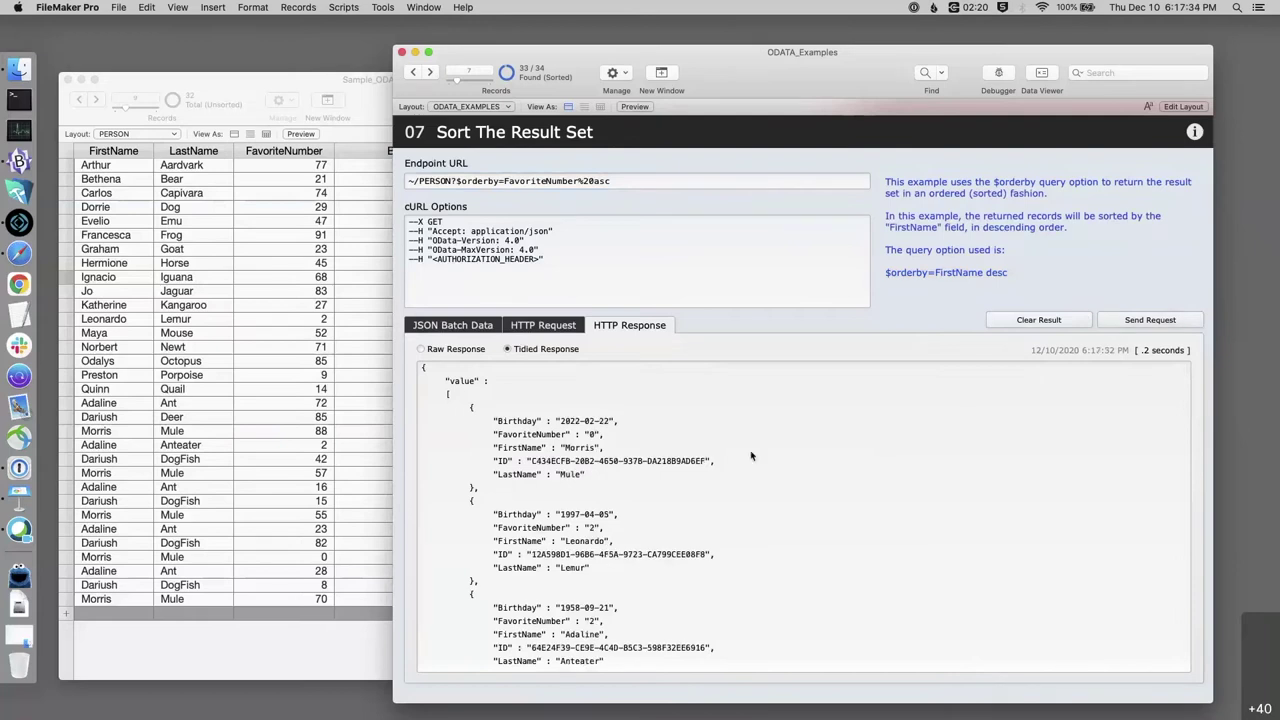
{"action": "scroll", "coordinate": [699, 461], "scroll_direction": "down", "scroll_amount": 5}
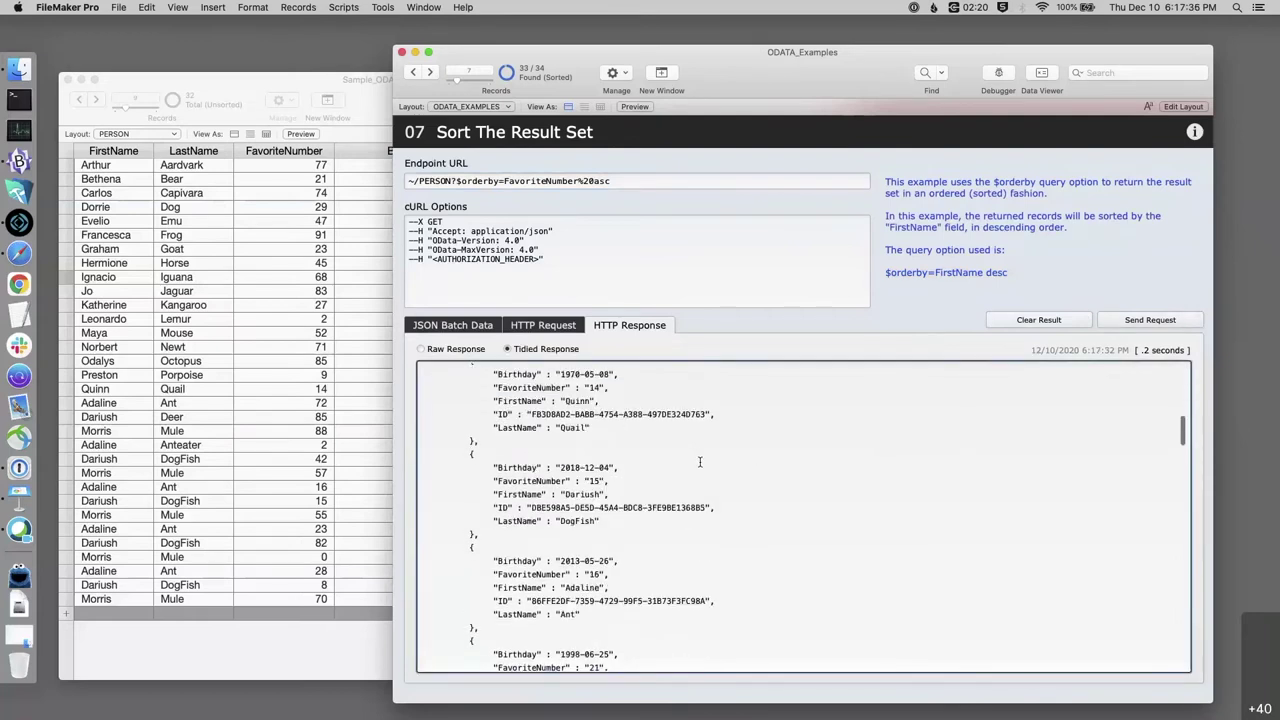
{"action": "left_click", "coordinate": [911, 322]}
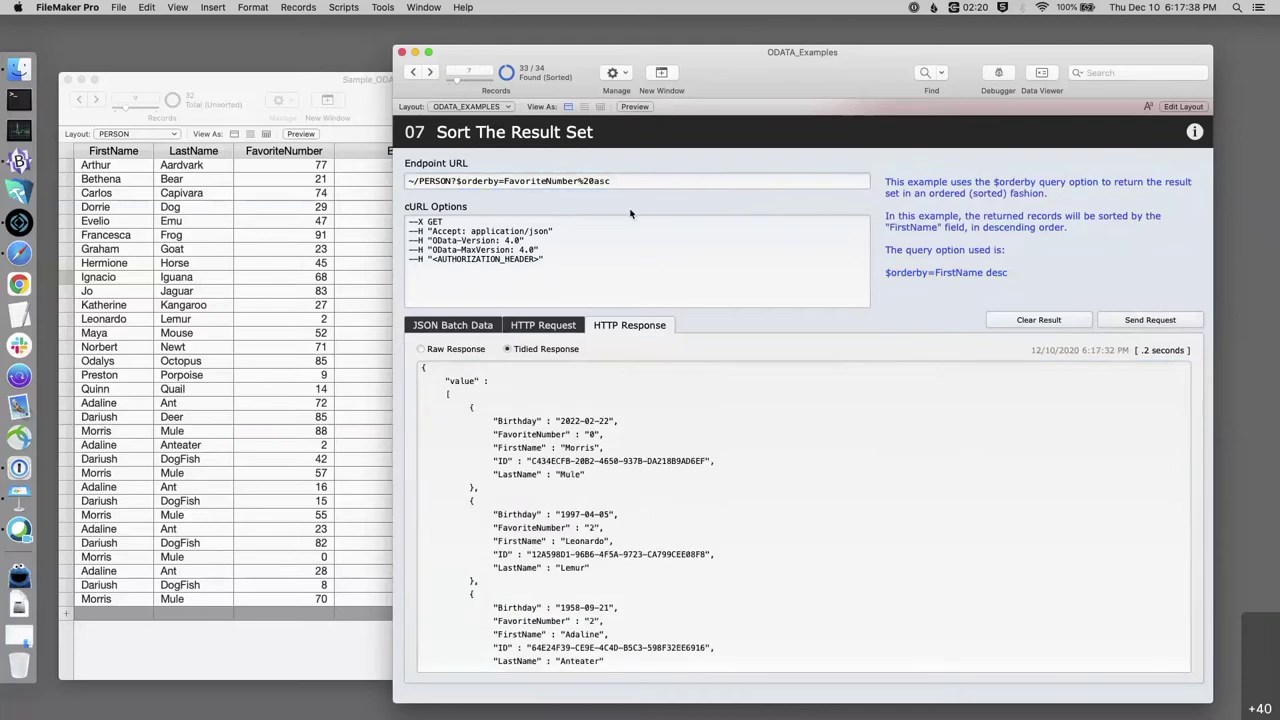
Step: Go to example 08, Combining Query Options, send the request joining $orderby and $select with an ampersand, and review the response
{"action": "left_click", "coordinate": [431, 73]}
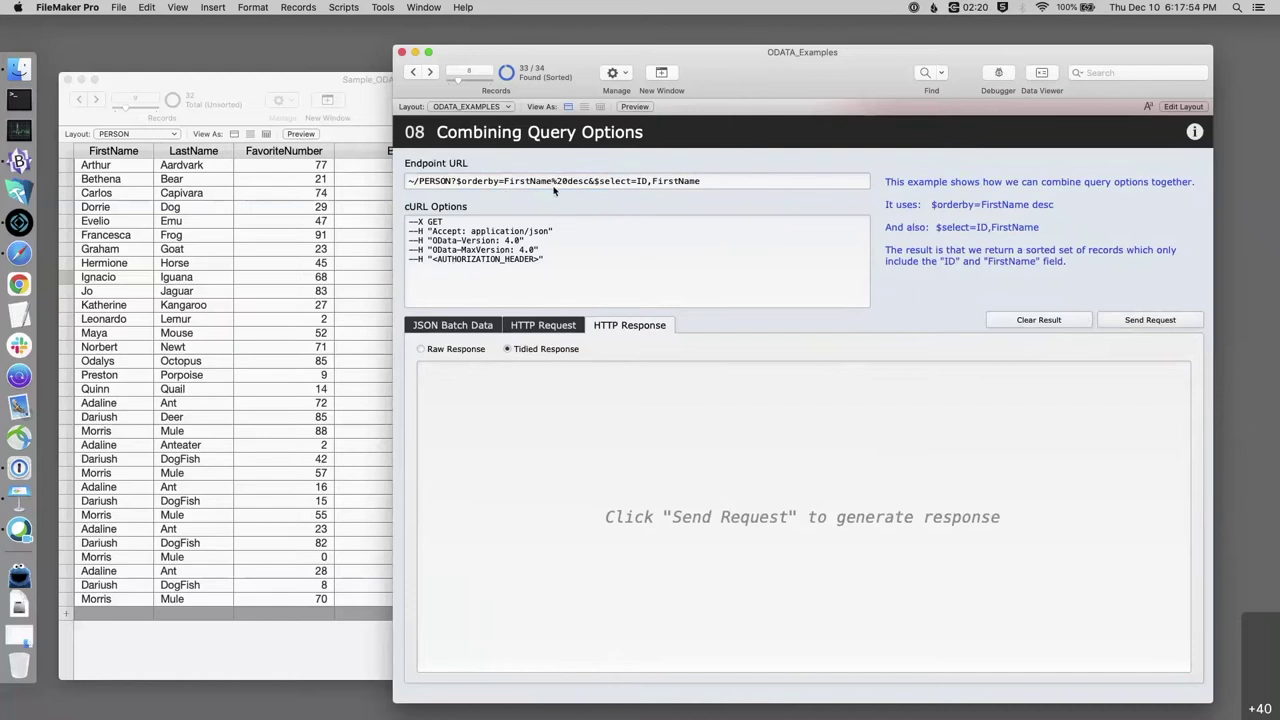
{"action": "left_click", "coordinate": [593, 181]}
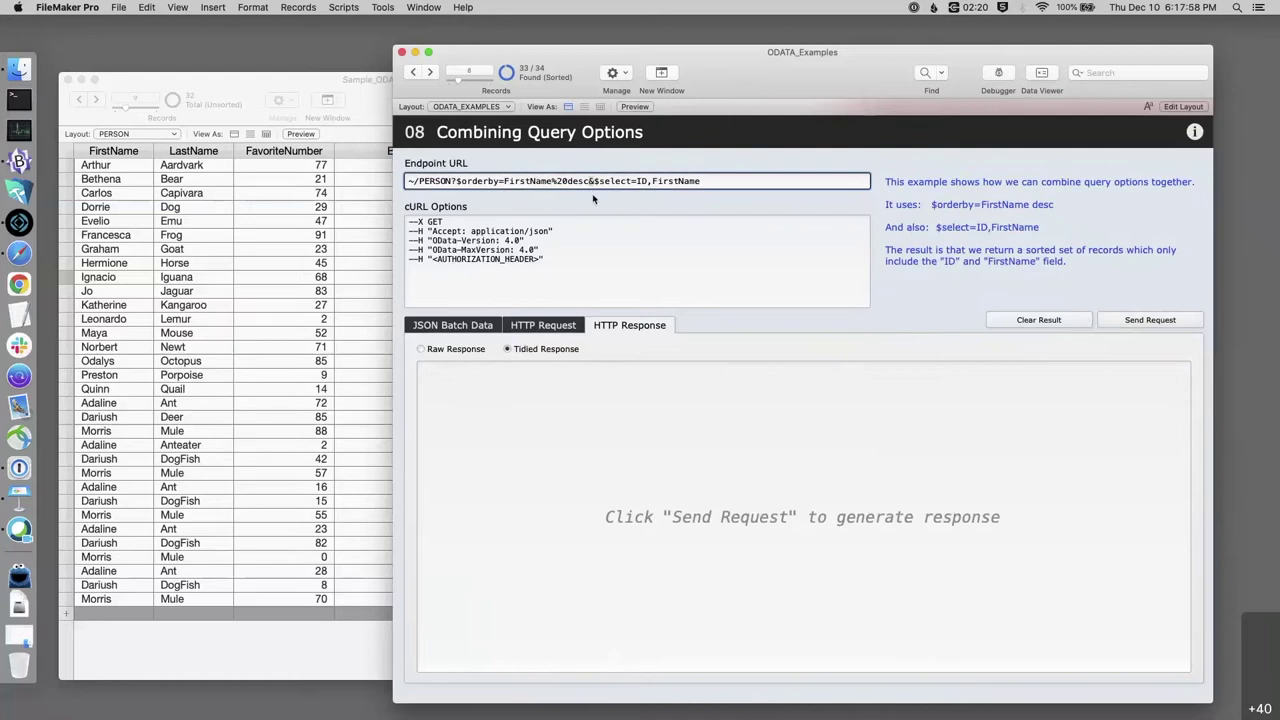
{"action": "left_click", "coordinate": [821, 209]}
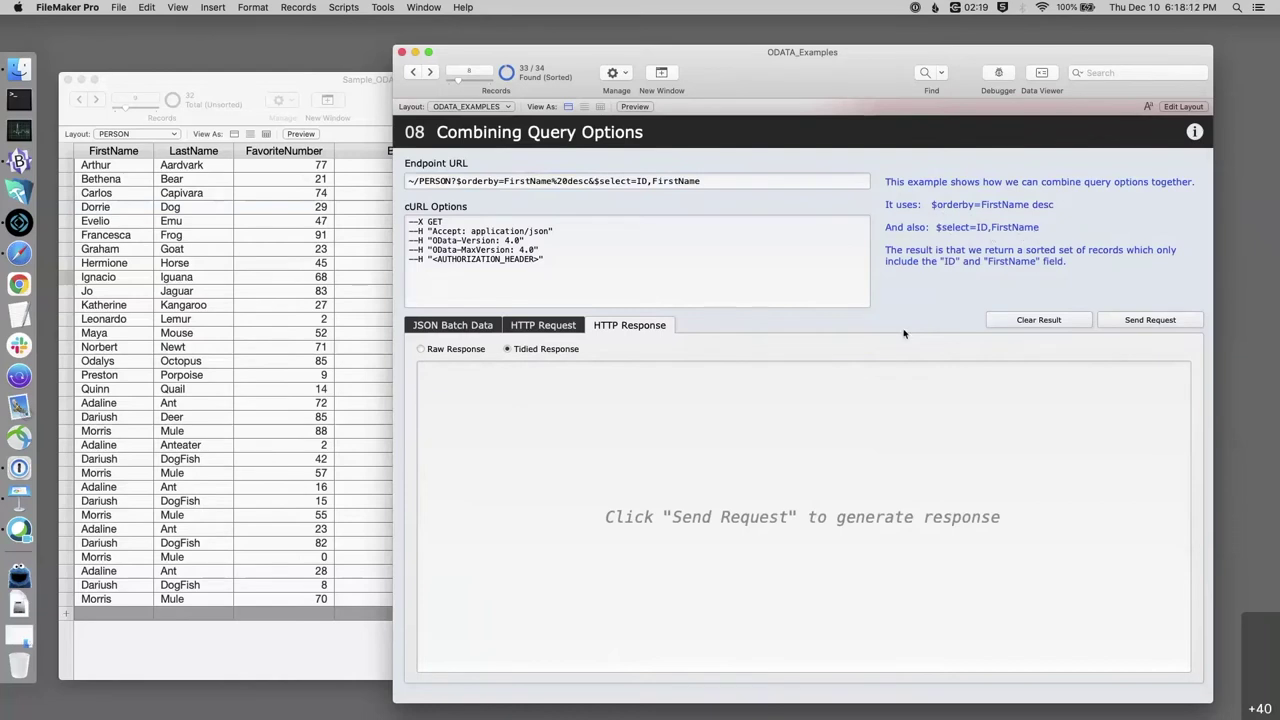
{"action": "left_click", "coordinate": [1133, 322]}
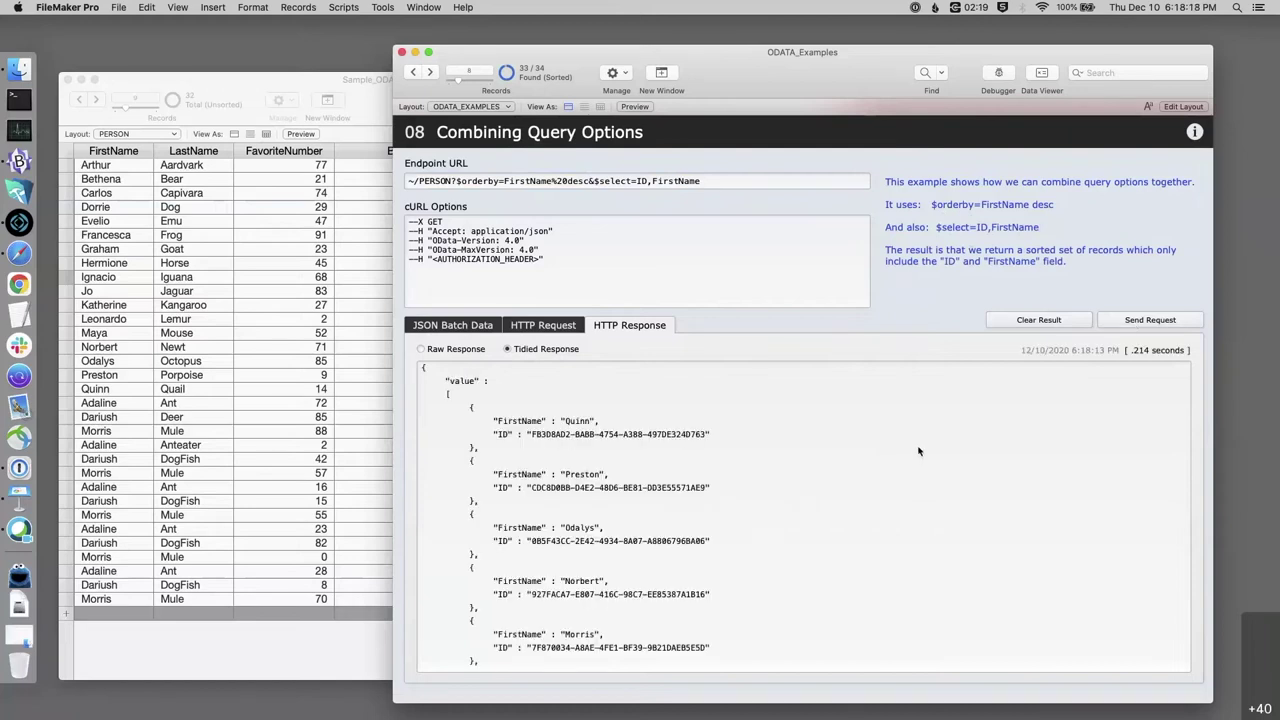
{"action": "left_click", "coordinate": [918, 451]}
{"action": "scroll", "coordinate": [918, 450], "scroll_direction": "down", "scroll_amount": 5}
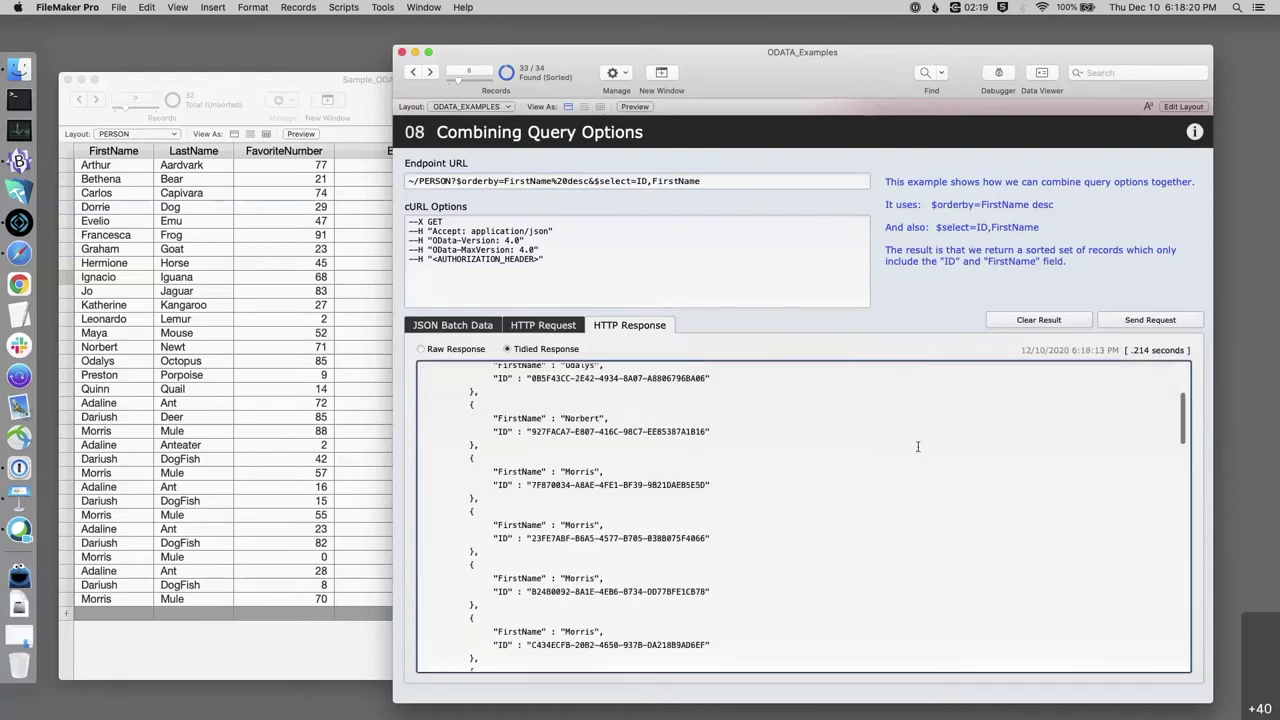
{"action": "scroll", "coordinate": [918, 447], "scroll_direction": "up", "scroll_amount": 5}
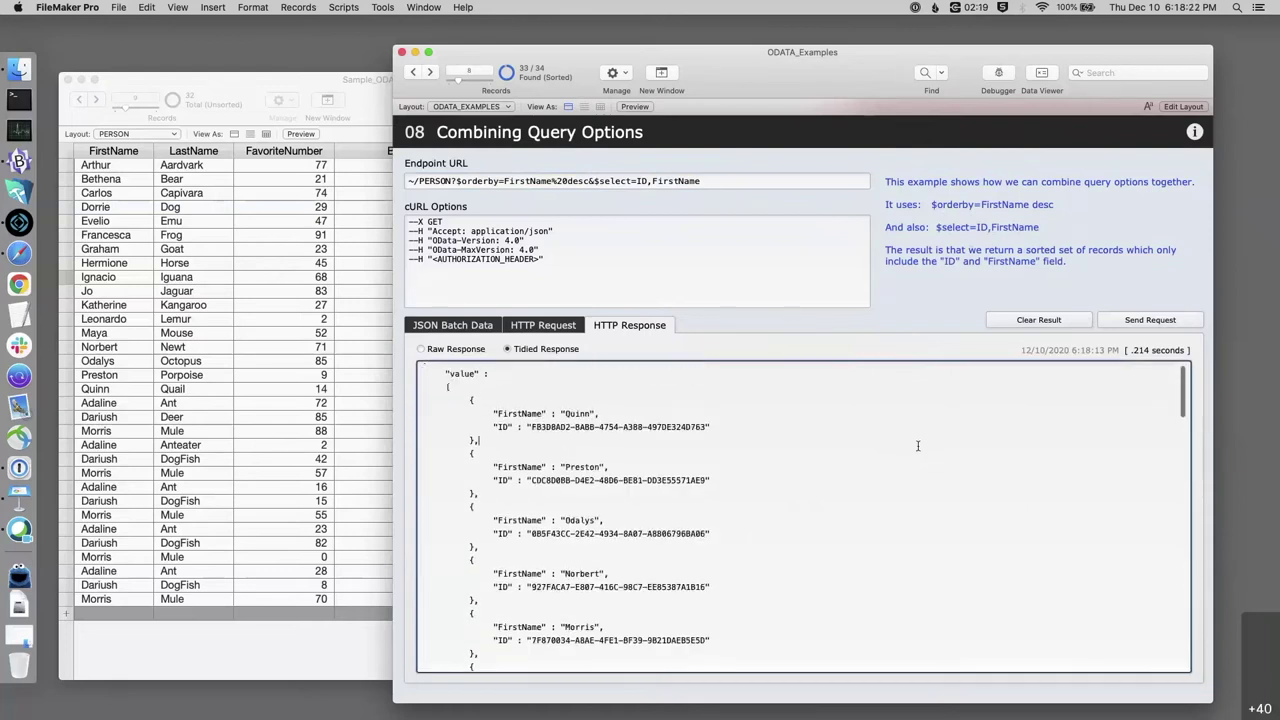
{"action": "left_click", "coordinate": [901, 327]}
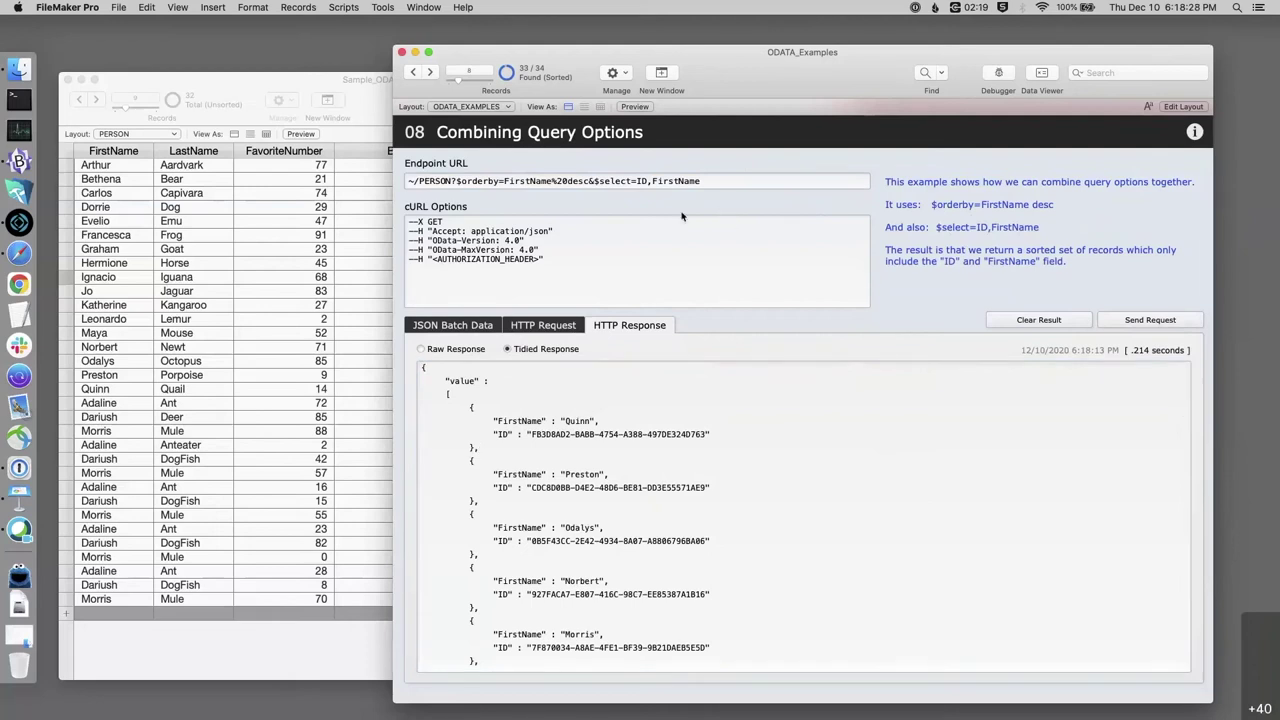
Step: Go to example 09, Limiting the Result Set, examine the $top=3 option in its endpoint URL, and send the request
{"action": "left_click", "coordinate": [431, 72]}
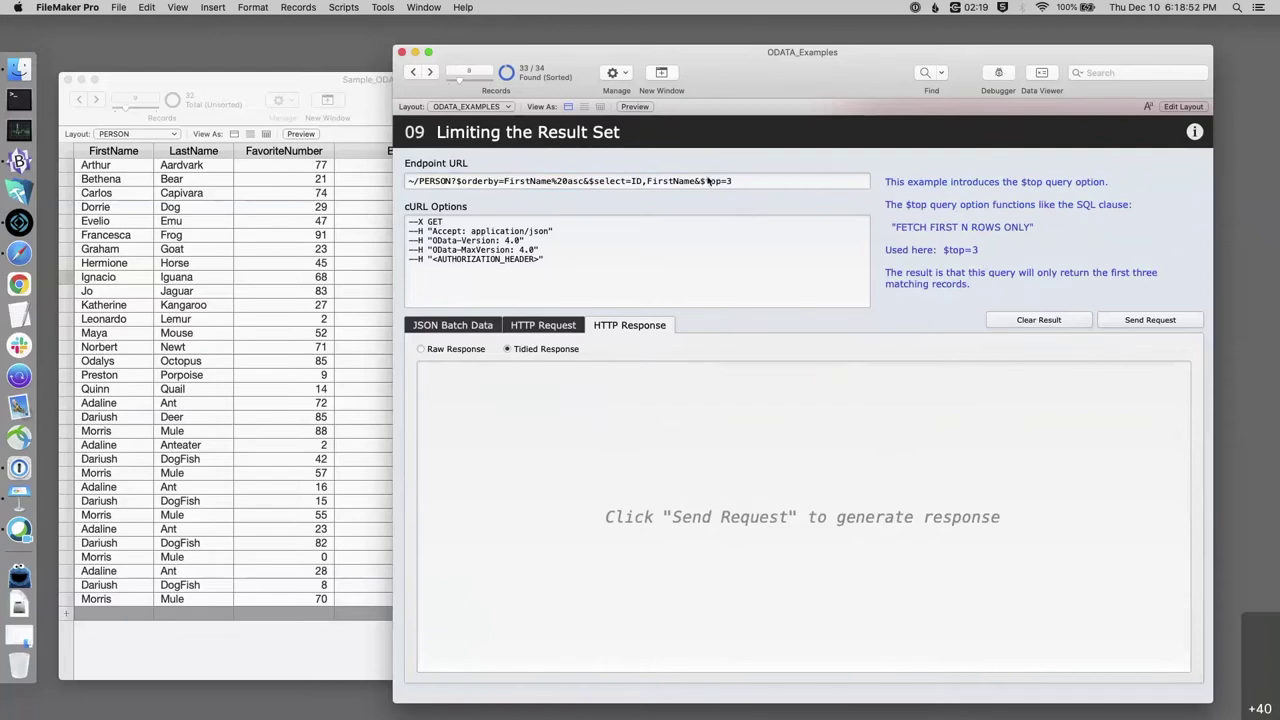
{"action": "left_click", "coordinate": [737, 181]}
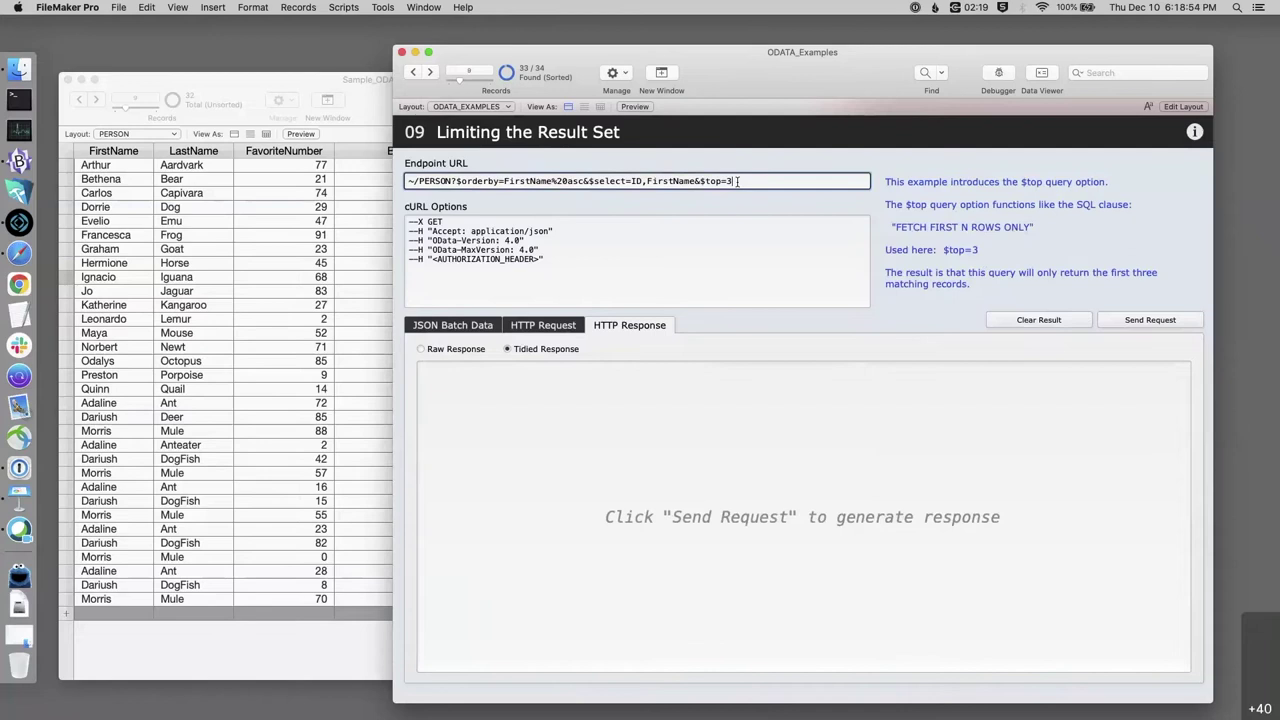
{"action": "left_click_drag", "start_coordinate": [738, 181], "coordinate": [704, 181]}
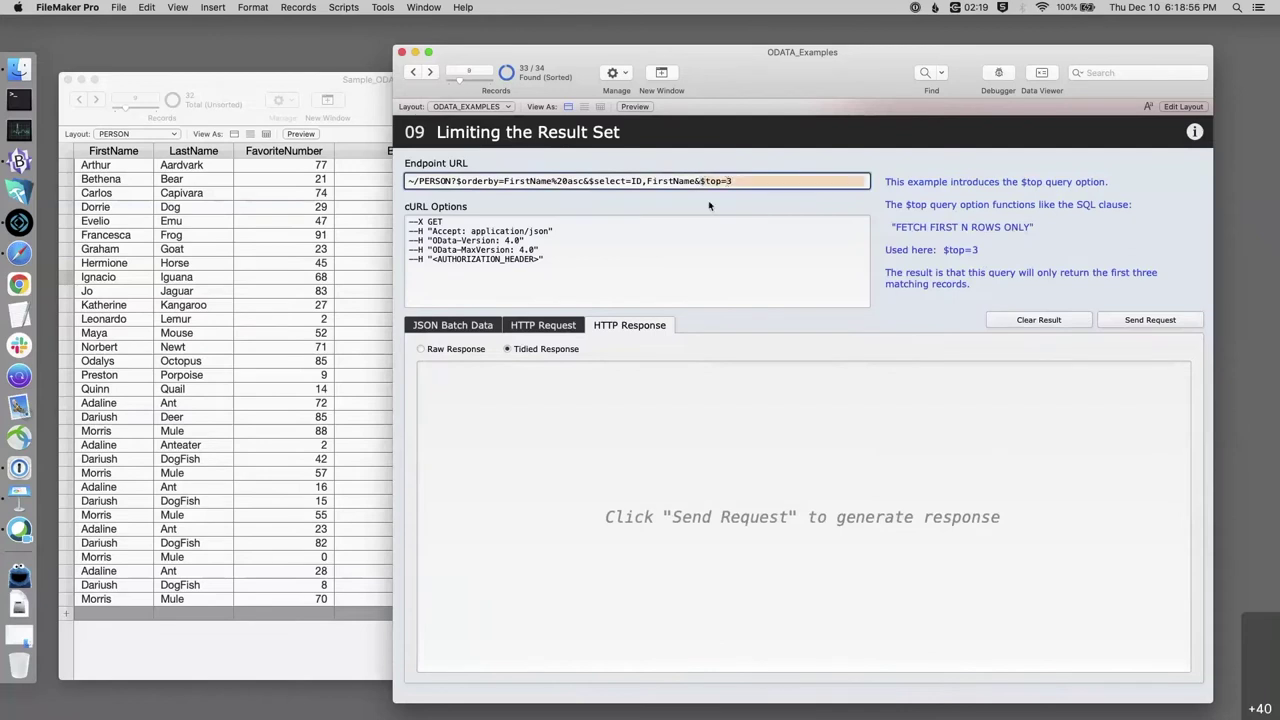
{"action": "left_click", "coordinate": [709, 206]}
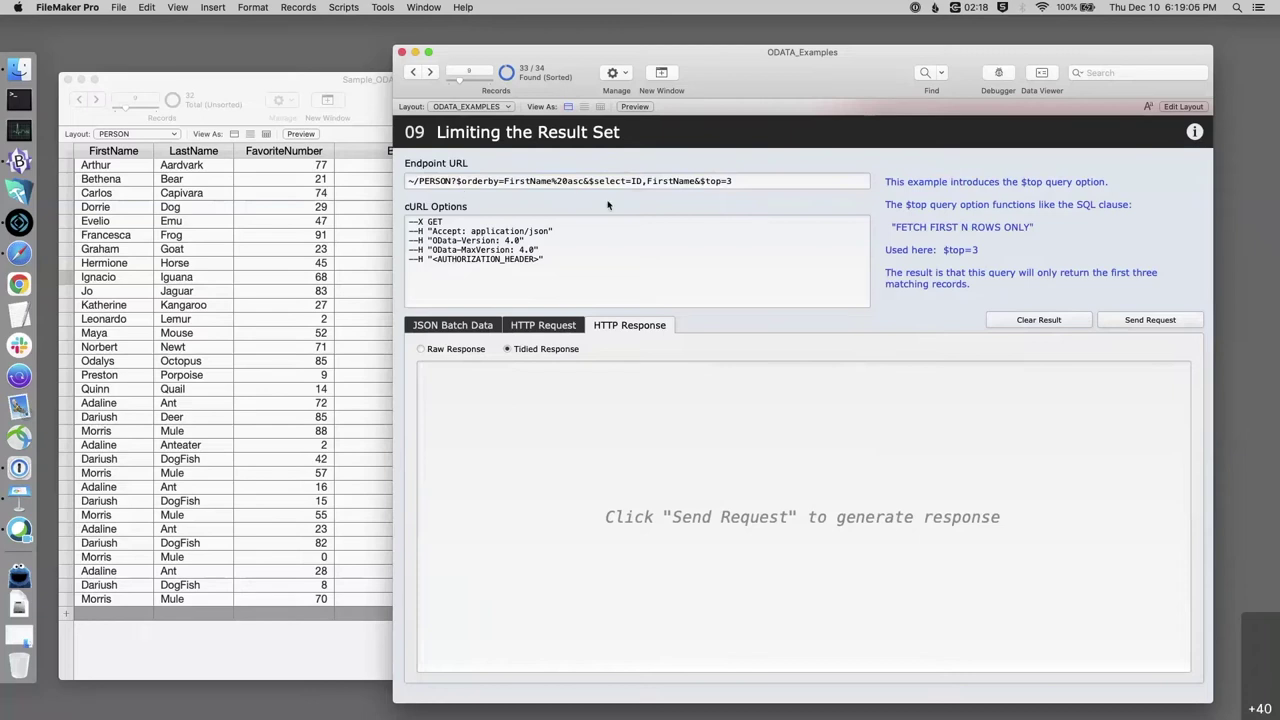
{"action": "left_click", "coordinate": [1150, 320]}
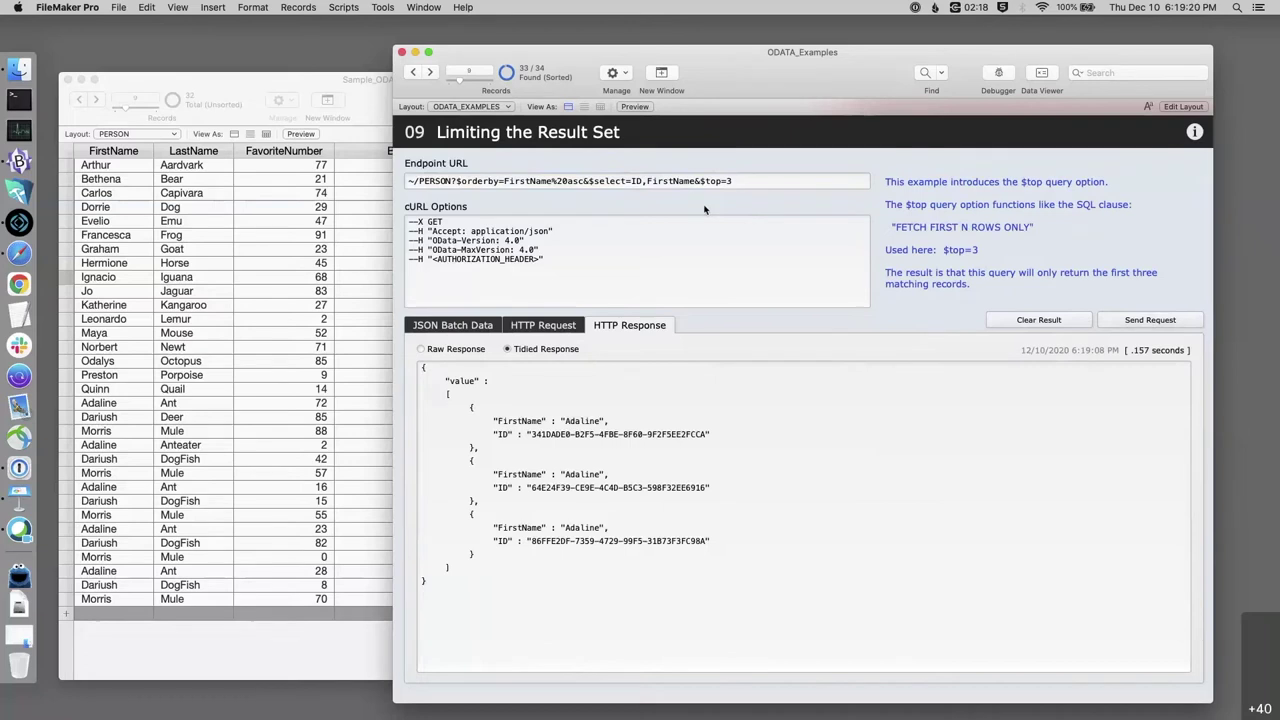
Step: Go to example 10, Offsetting the Result Set, examine the $select, $top=3 and $skip=12 options in its endpoint URL, and send the request
{"action": "left_click", "coordinate": [429, 72]}
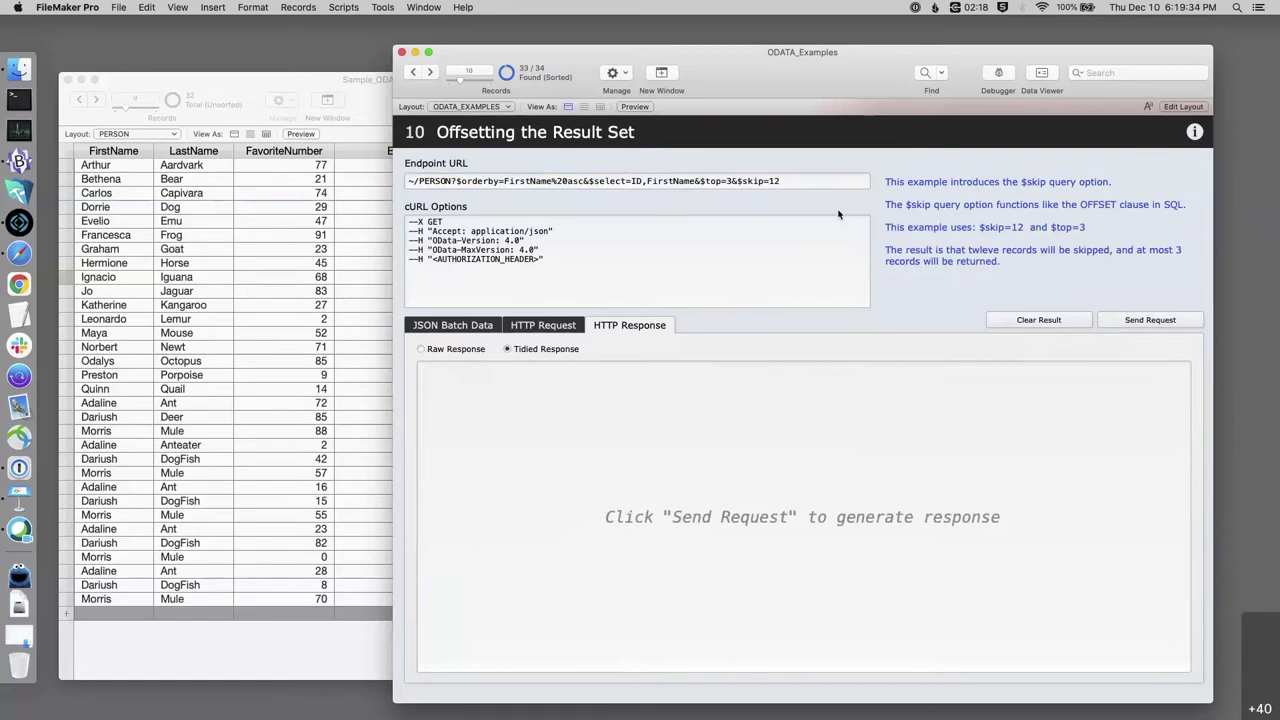
{"action": "left_click", "coordinate": [1034, 232]}
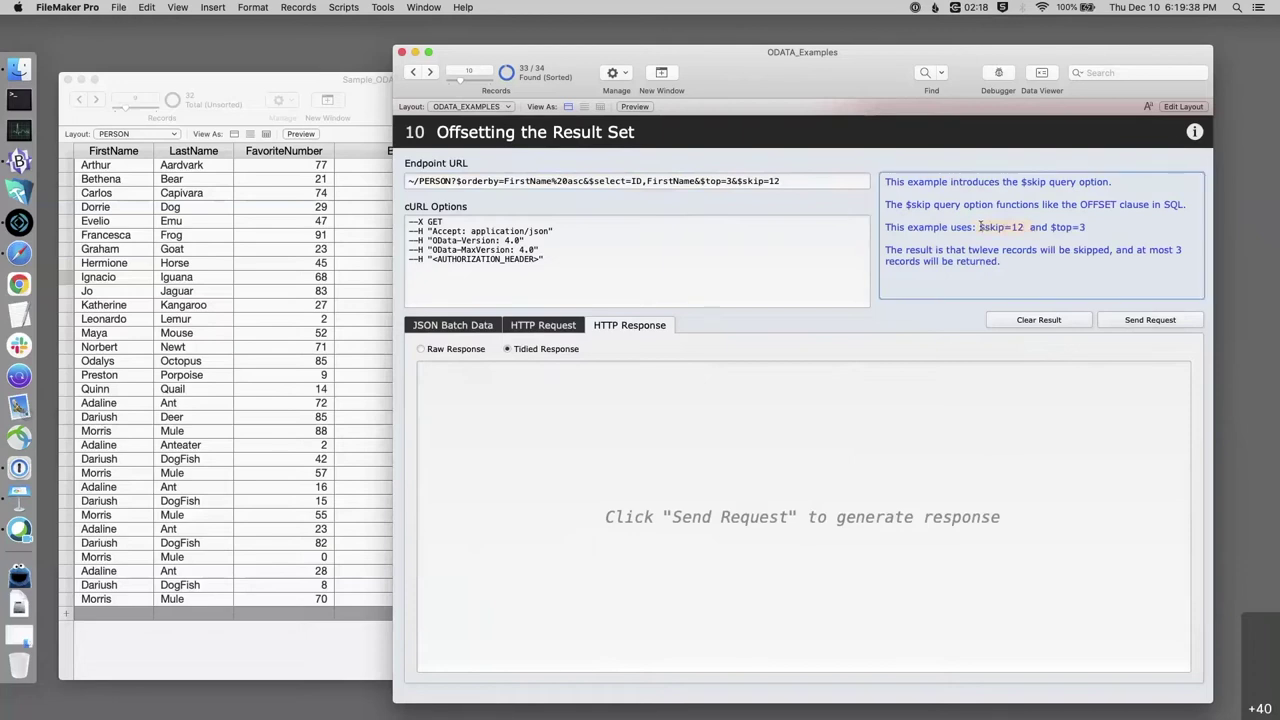
{"action": "left_click", "coordinate": [729, 200]}
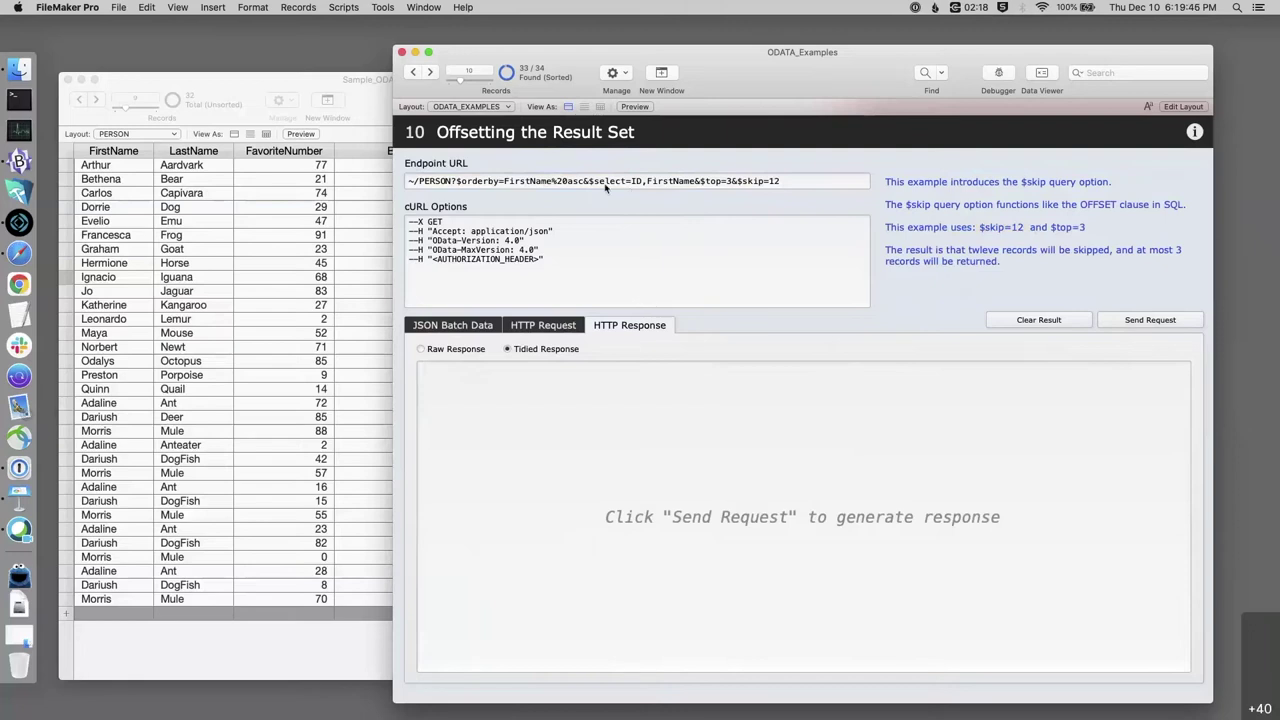
{"action": "left_click_drag", "start_coordinate": [590, 183], "coordinate": [697, 183]}
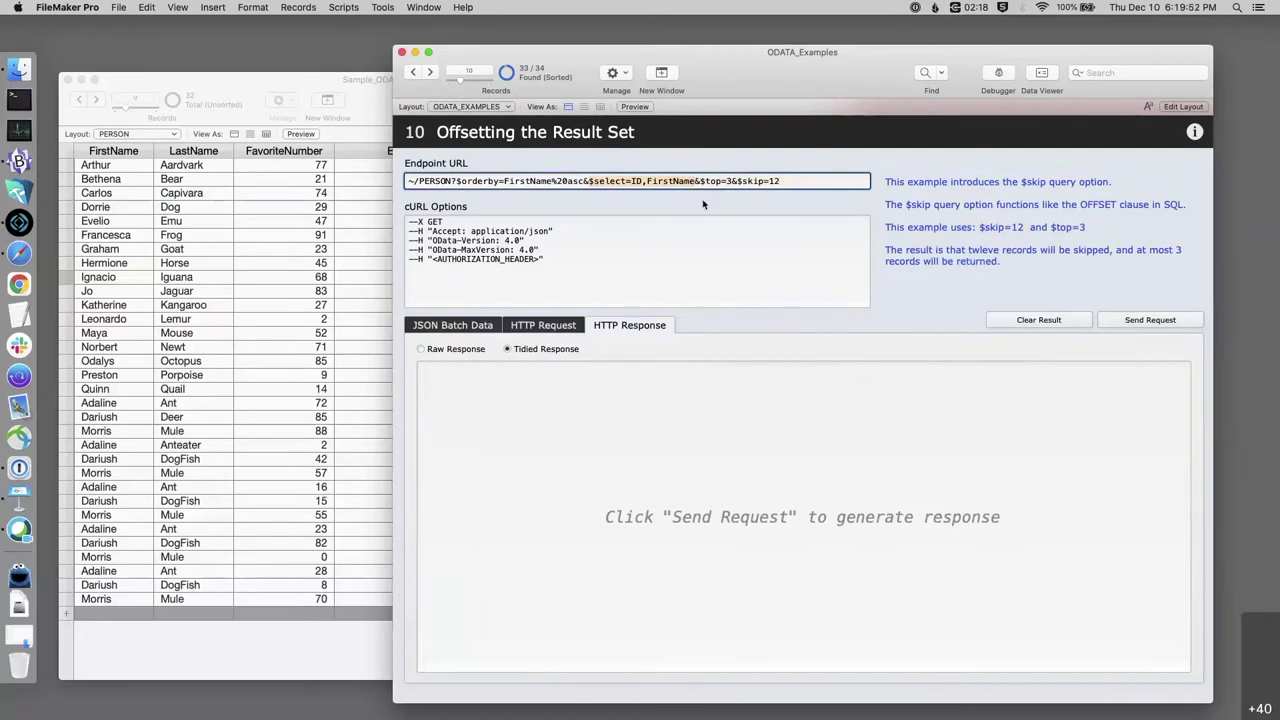
{"action": "left_click", "coordinate": [703, 204]}
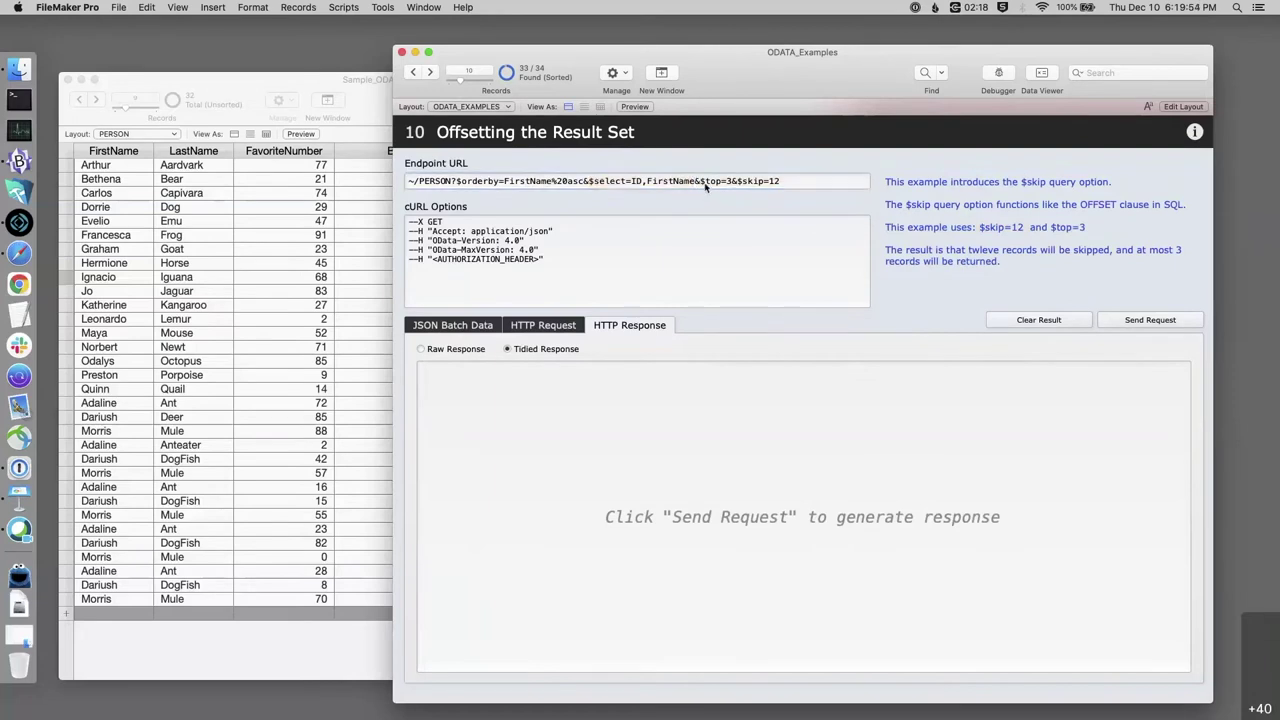
{"action": "left_click", "coordinate": [702, 182]}
{"action": "left_click_drag", "start_coordinate": [700, 182], "coordinate": [728, 181]}
{"action": "left_click", "coordinate": [755, 206]}
{"action": "left_click", "coordinate": [738, 182]}
{"action": "left_click_drag", "start_coordinate": [738, 182], "coordinate": [866, 182]}
{"action": "left_click", "coordinate": [853, 230]}
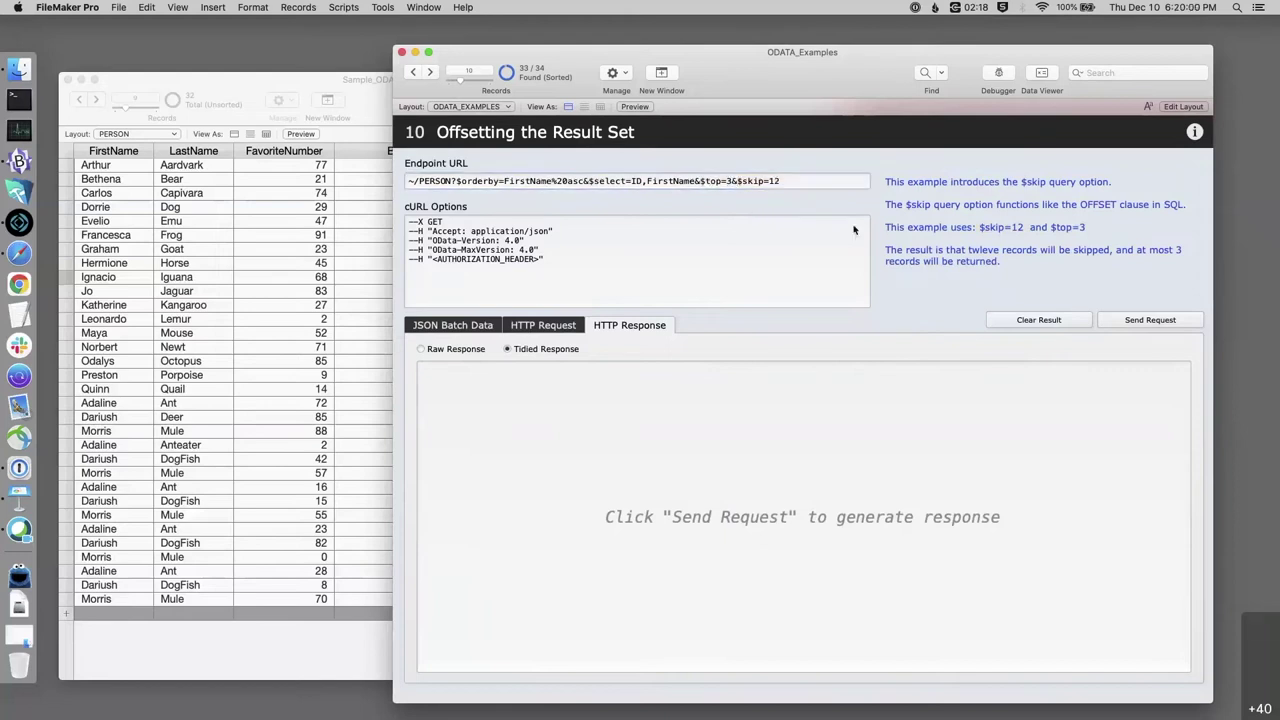
{"action": "left_click", "coordinate": [1150, 320]}
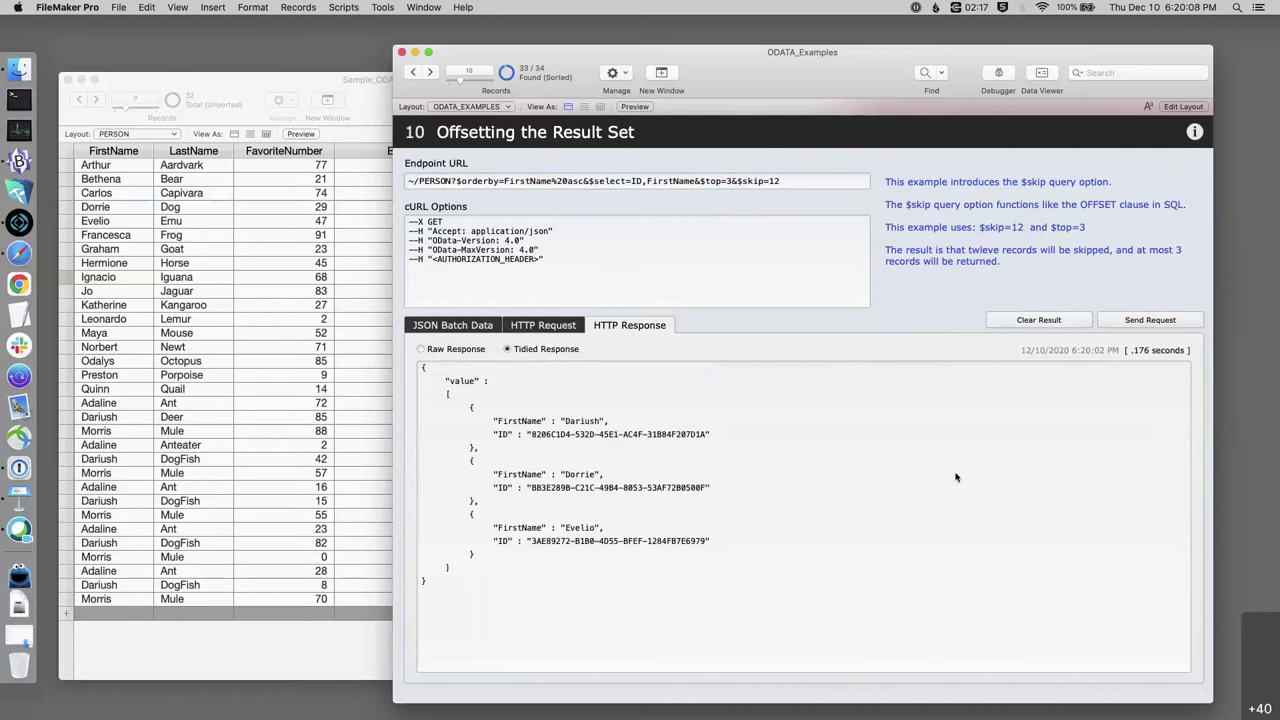
Step: Sort the source PERSON table ascending by FirstName, select its thirteenth record to compare with the offset response, and return to the examples window
{"action": "left_click", "coordinate": [298, 86]}
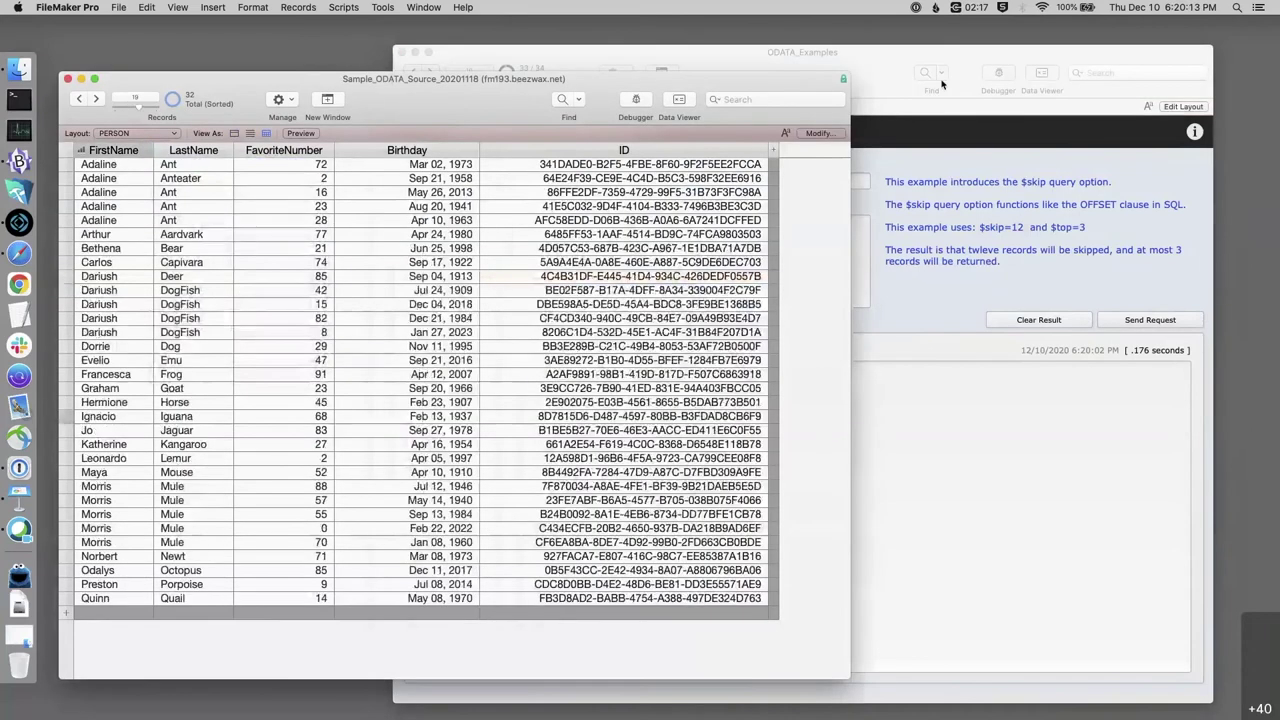
{"action": "left_click", "coordinate": [941, 84]}
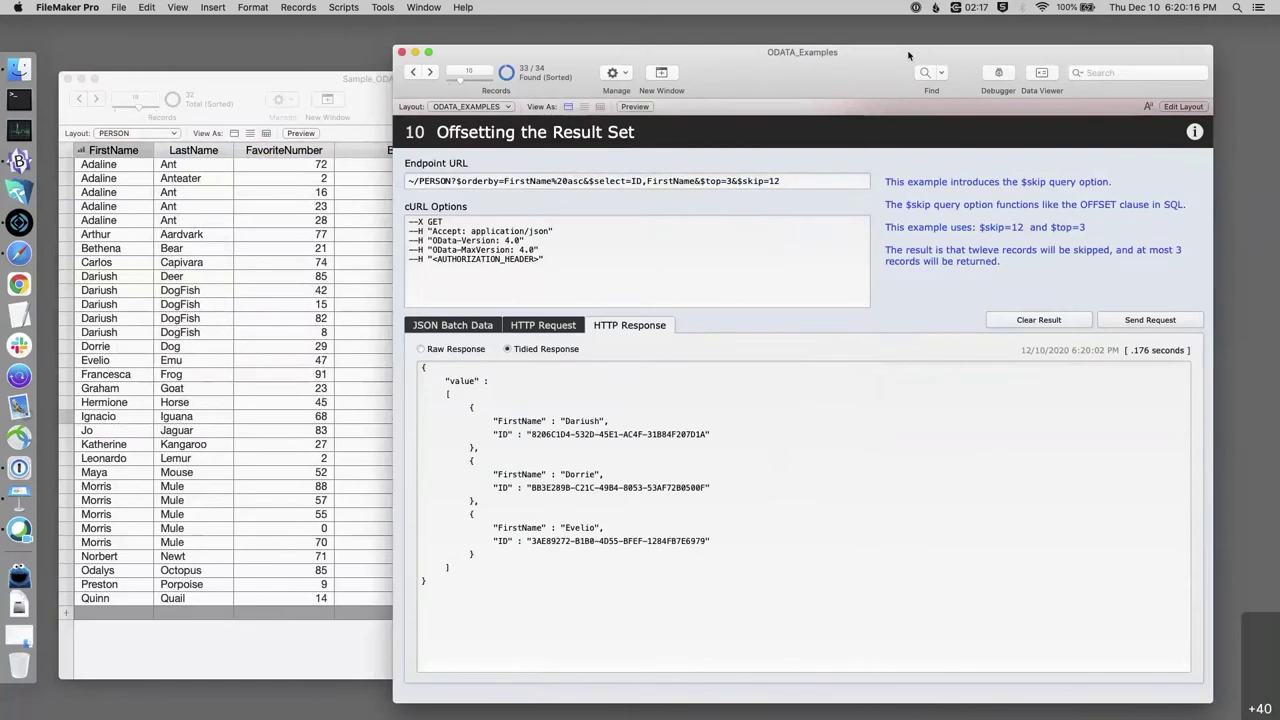
{"action": "left_click", "coordinate": [213, 86]}
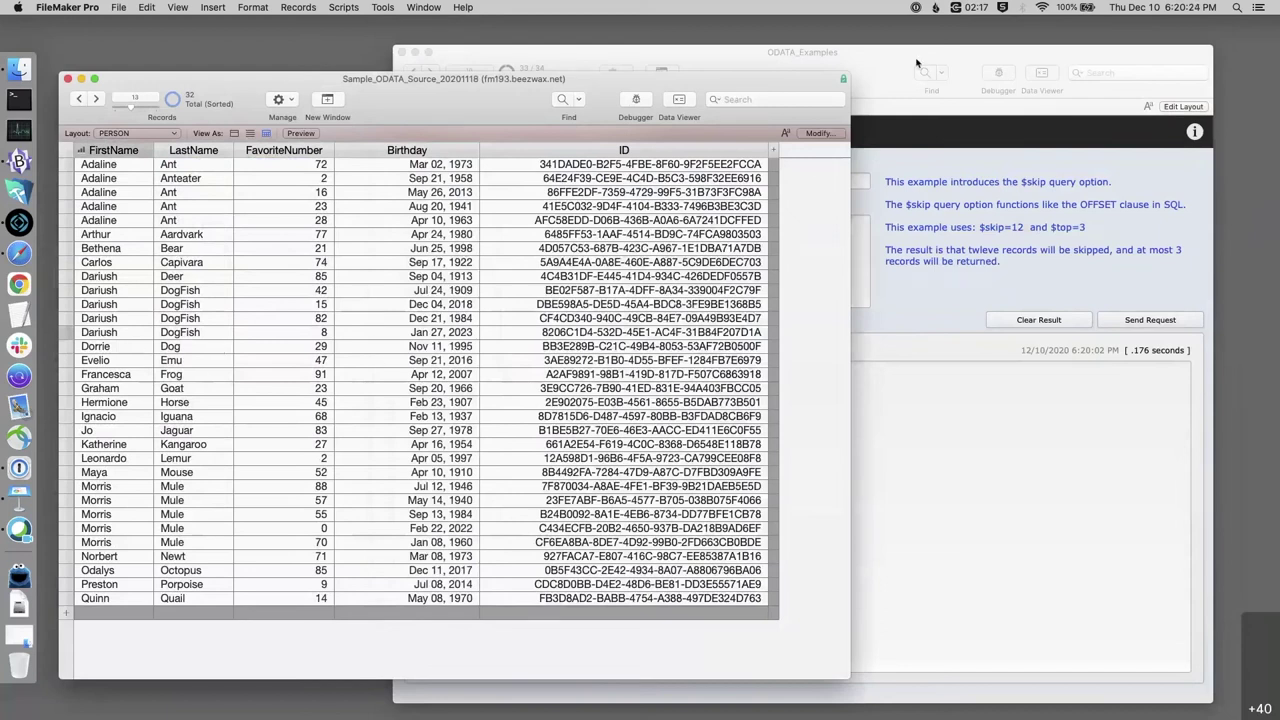
{"action": "left_click_drag", "start_coordinate": [916, 63], "coordinate": [922, 63]}
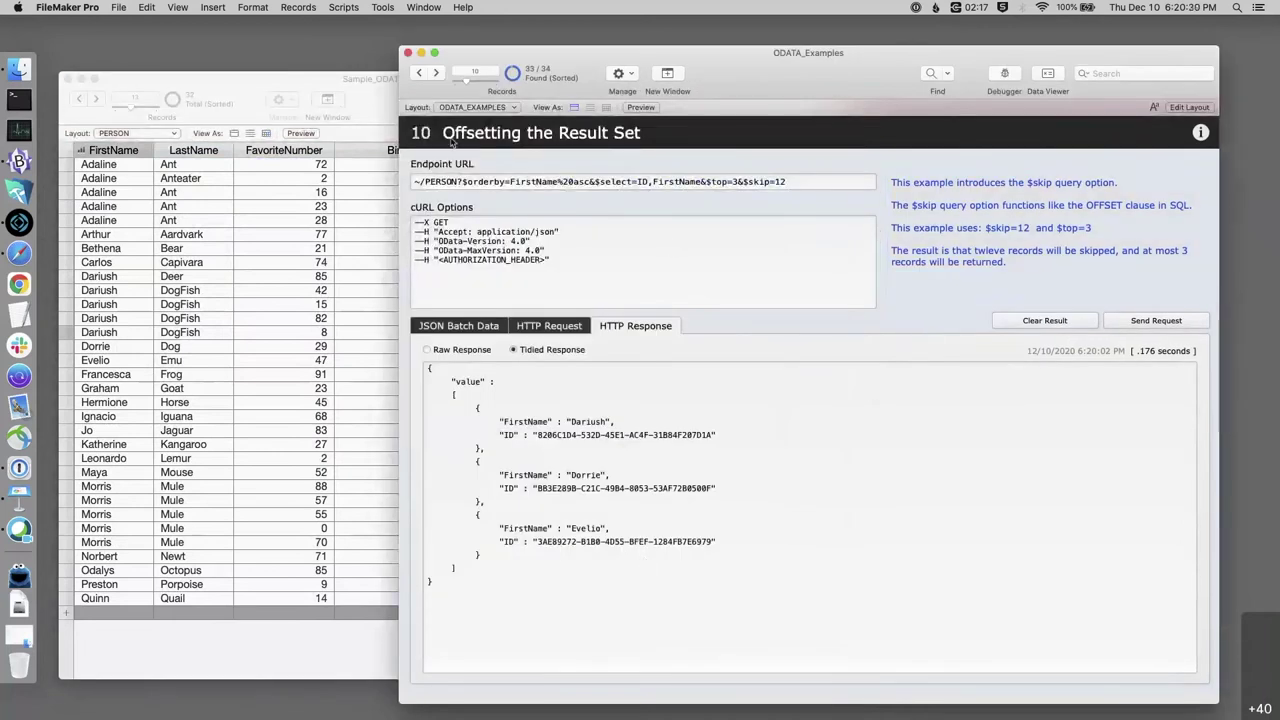
Step: Go to example 11, Combining Query Options for a Targetted Result, examine the Birthday $orderby and $top=1 options, and send the request
{"action": "left_click", "coordinate": [436, 73]}
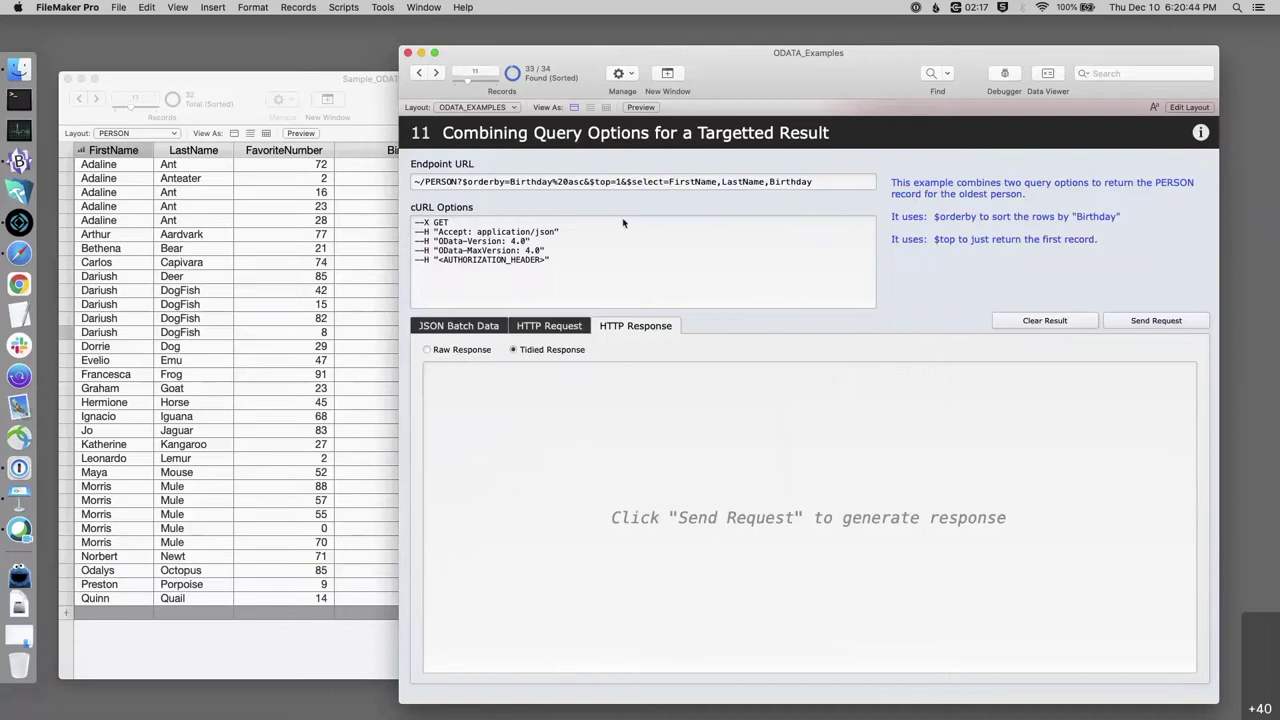
{"action": "left_click", "coordinate": [463, 182]}
{"action": "left_click_drag", "start_coordinate": [463, 182], "coordinate": [587, 182]}
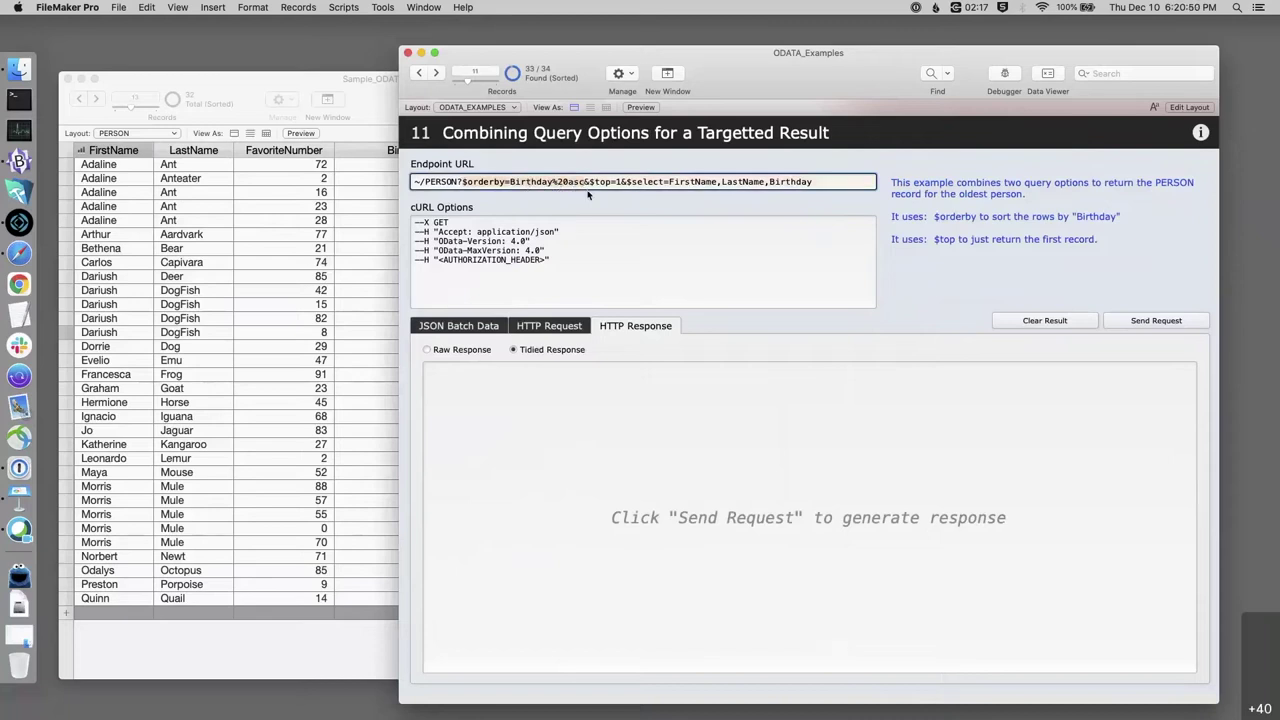
{"action": "left_click", "coordinate": [589, 197]}
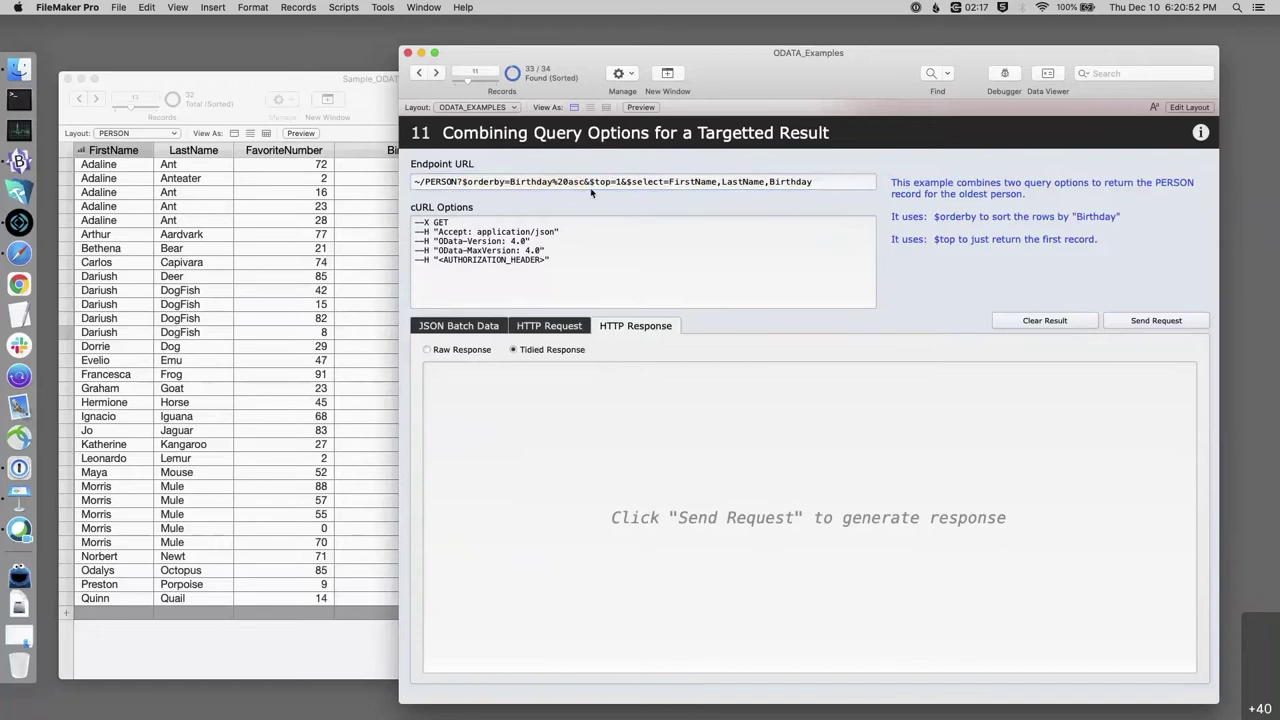
{"action": "left_click", "coordinate": [590, 181]}
{"action": "left_click_drag", "start_coordinate": [590, 181], "coordinate": [624, 182]}
{"action": "left_click", "coordinate": [635, 204]}
{"action": "left_click", "coordinate": [1163, 322]}
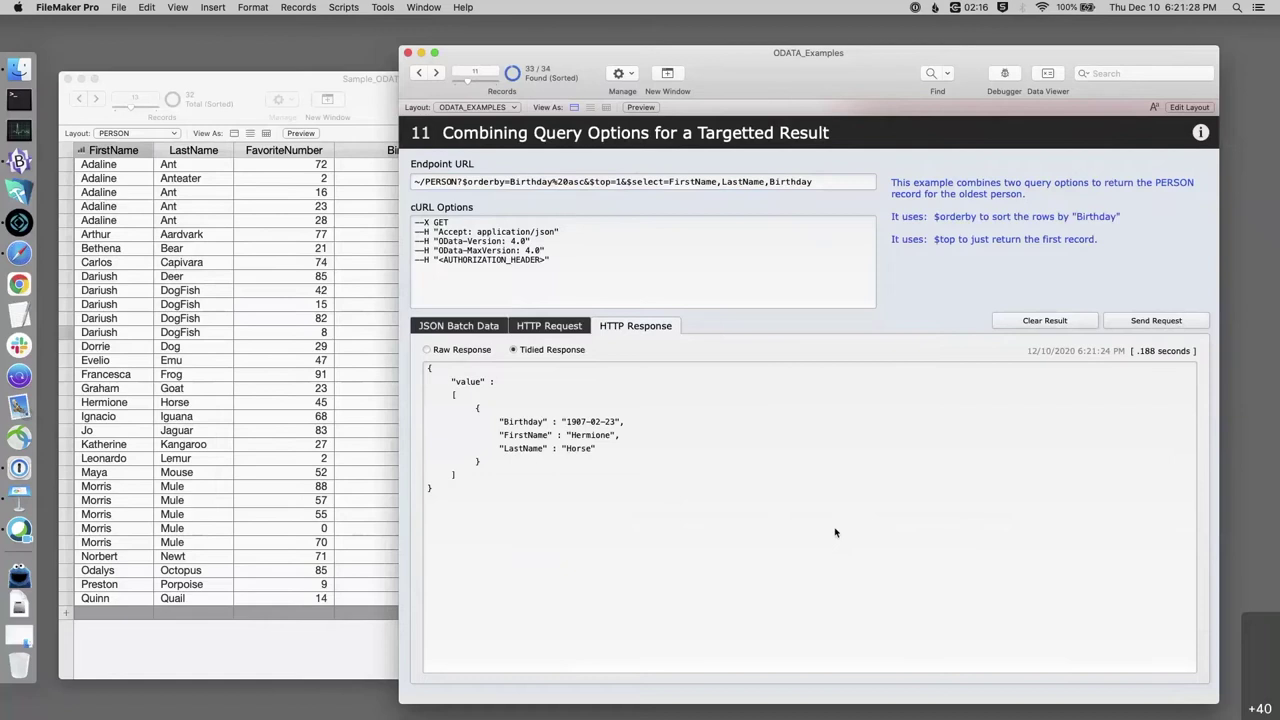
Step: Sort the source PERSON table ascending by Birthday to check the oldest person, and return to the examples window
{"action": "left_click", "coordinate": [255, 94]}
{"action": "right_click", "coordinate": [462, 152]}
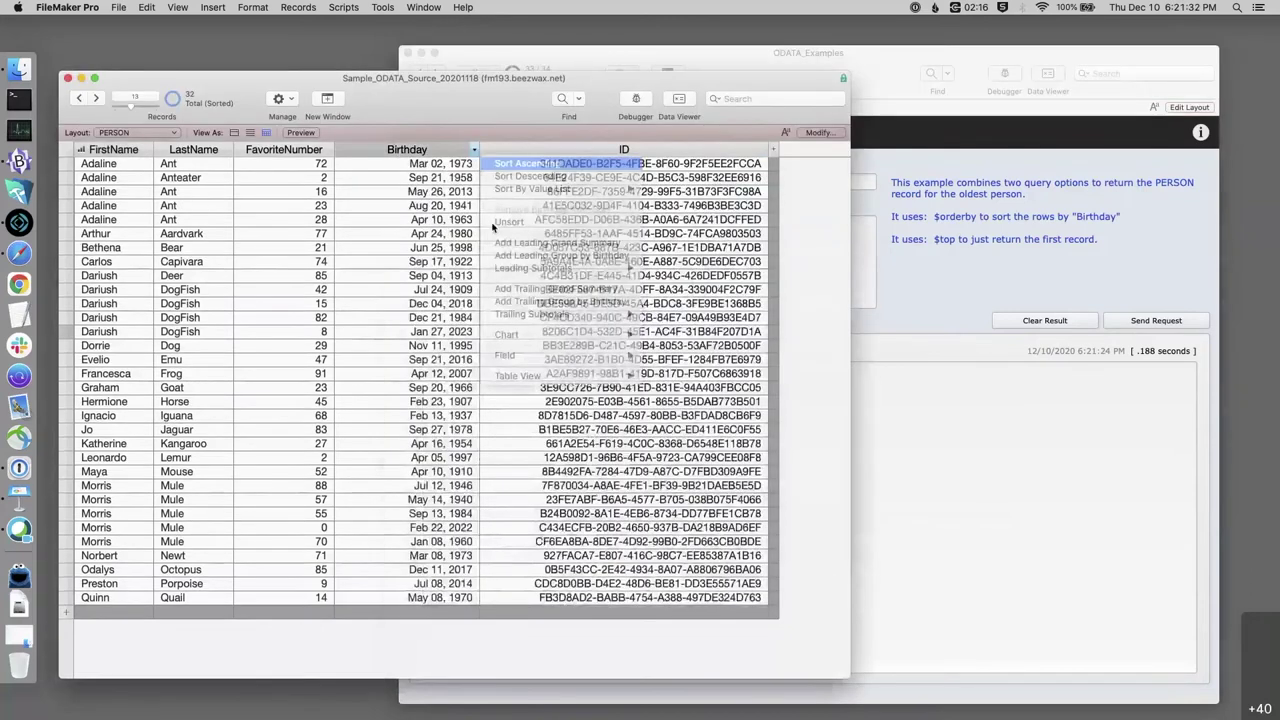
{"action": "left_click", "coordinate": [485, 163]}
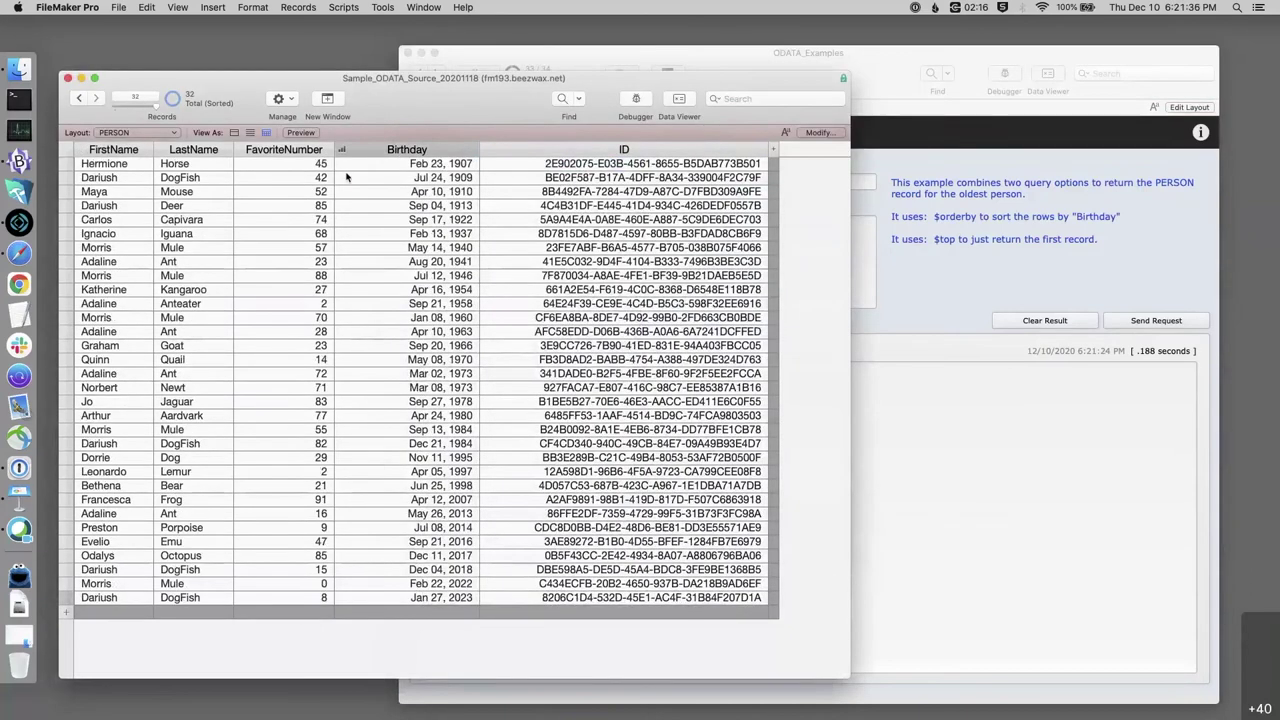
{"action": "left_click", "coordinate": [923, 287]}
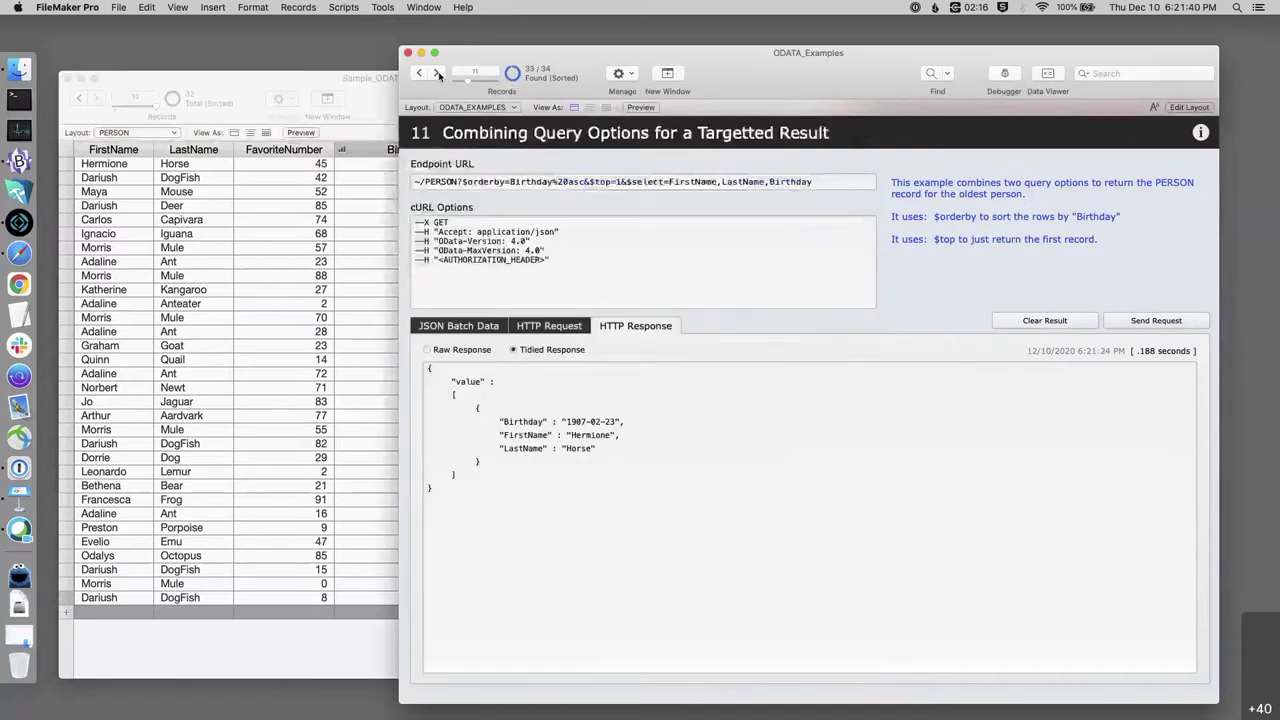
Step: Go to example 12, Filter Operation on a Date Field, examine the month(Birthday) eq 6 filter, and send the request
{"action": "key", "text": "ctrl+Down"}
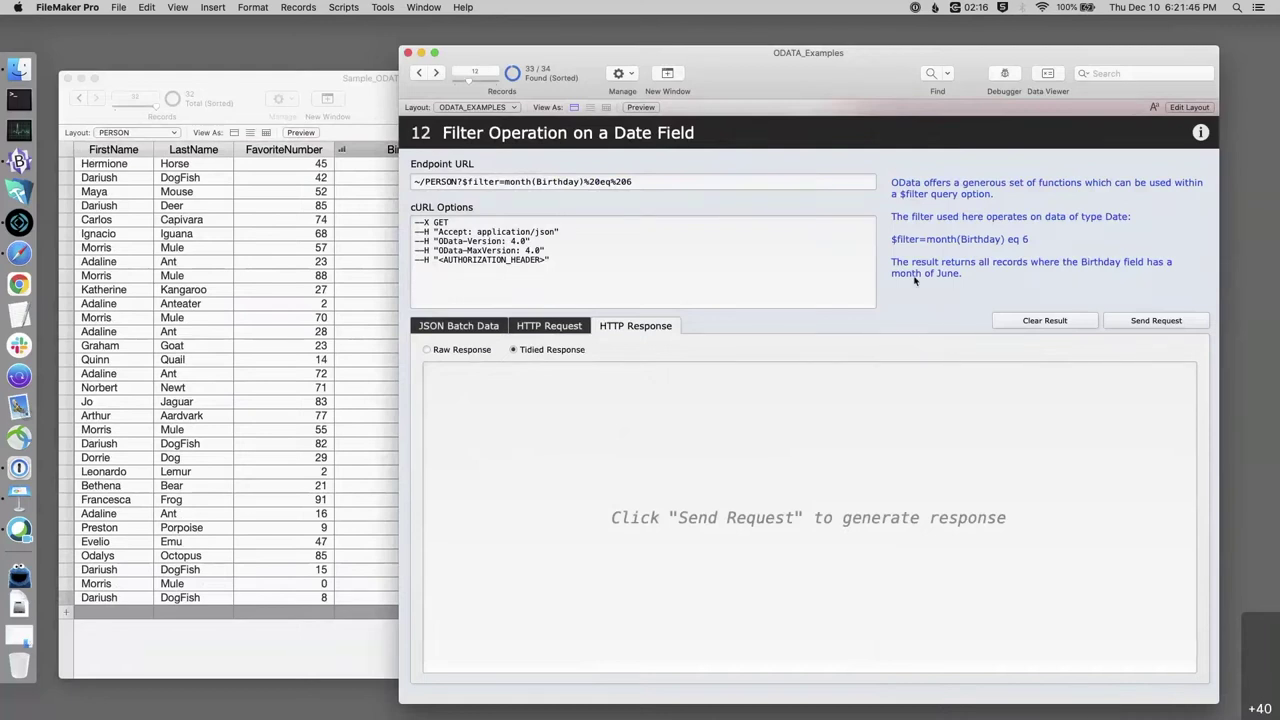
{"action": "left_click", "coordinate": [506, 182]}
{"action": "left_click_drag", "start_coordinate": [506, 182], "coordinate": [585, 183]}
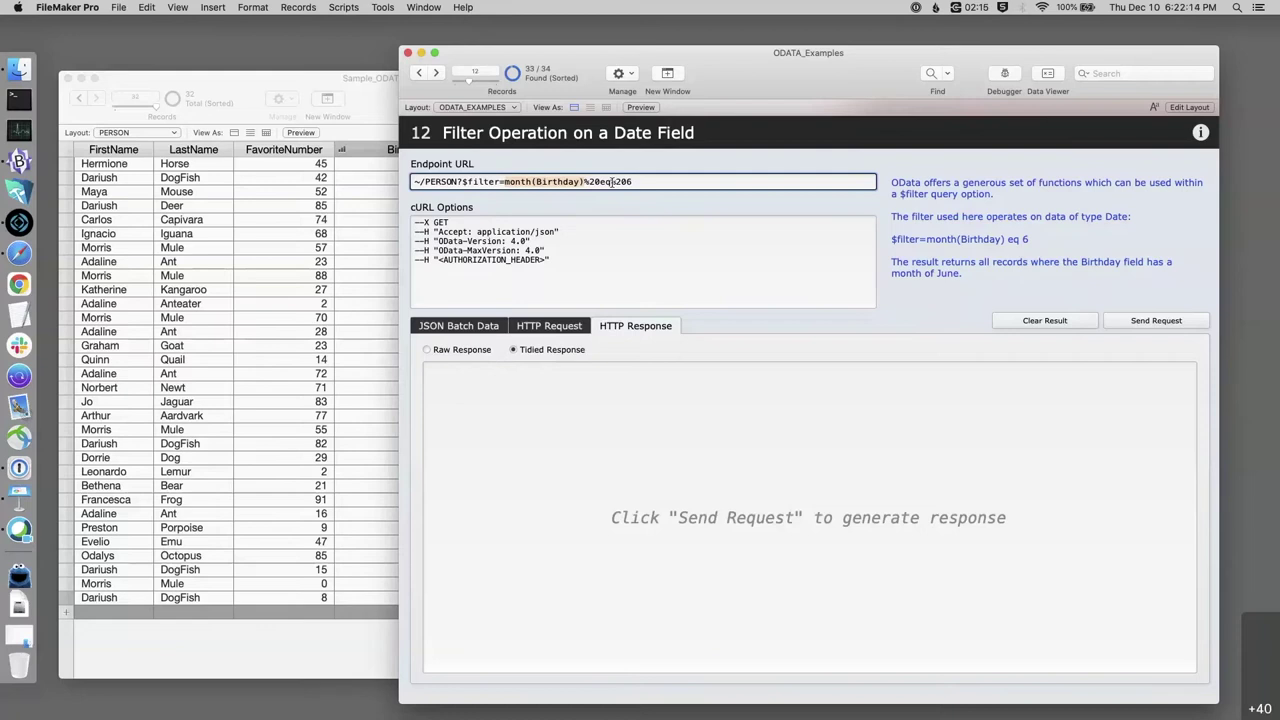
{"action": "left_click", "coordinate": [1042, 239]}
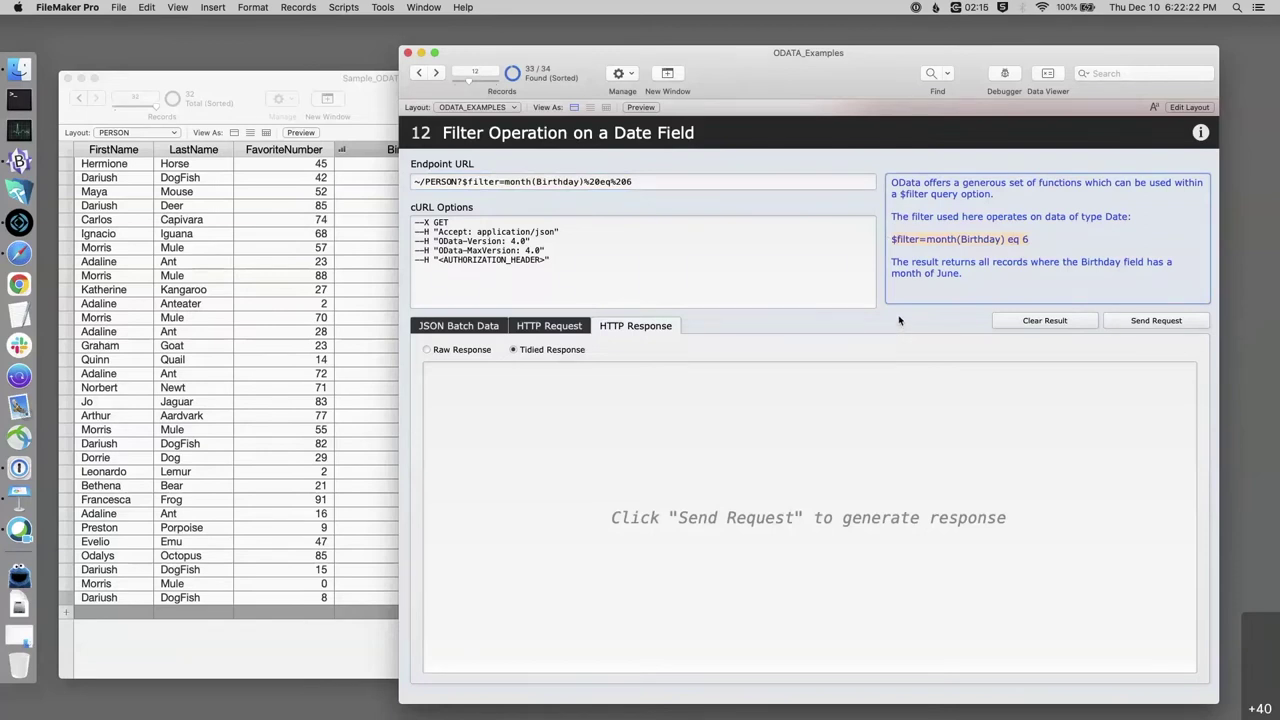
{"action": "left_click", "coordinate": [1150, 320]}
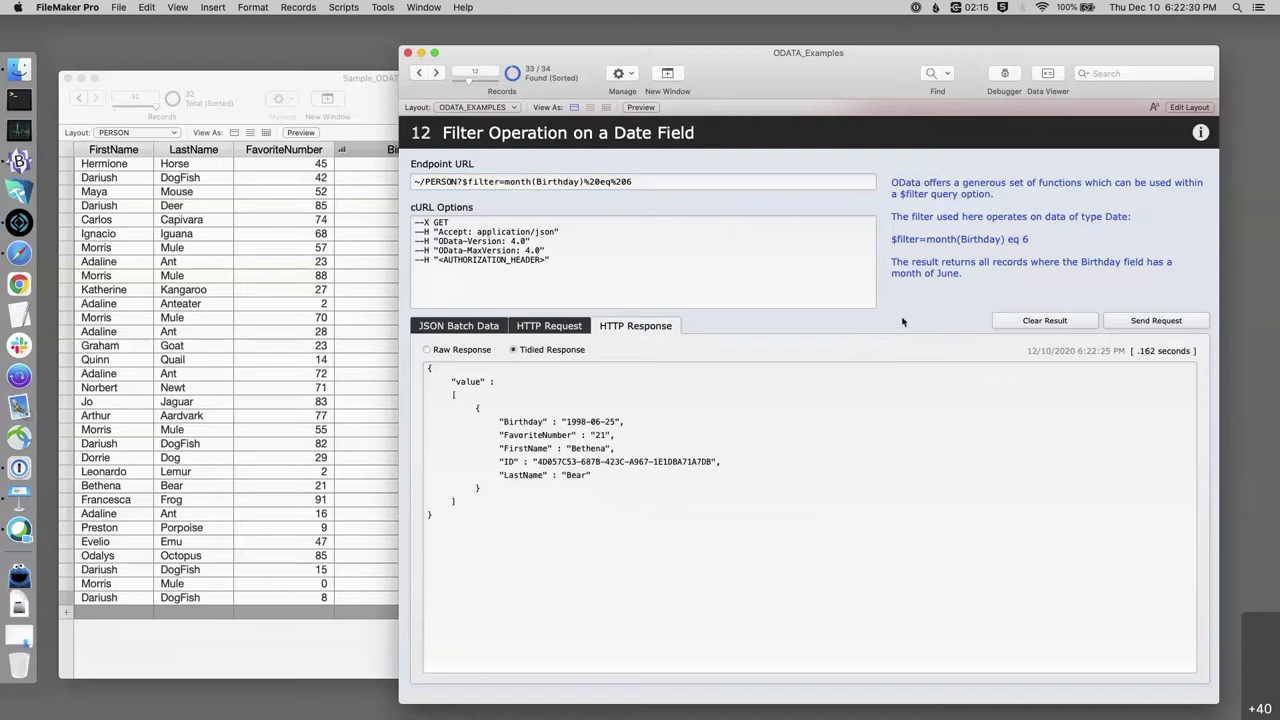
Step: Go to example 13, Filter Matching is Case-Sensitive, sort the PERSON table by LastName for comparison, and send the LastName eq 'BEAR' request
{"action": "left_click", "coordinate": [436, 73]}
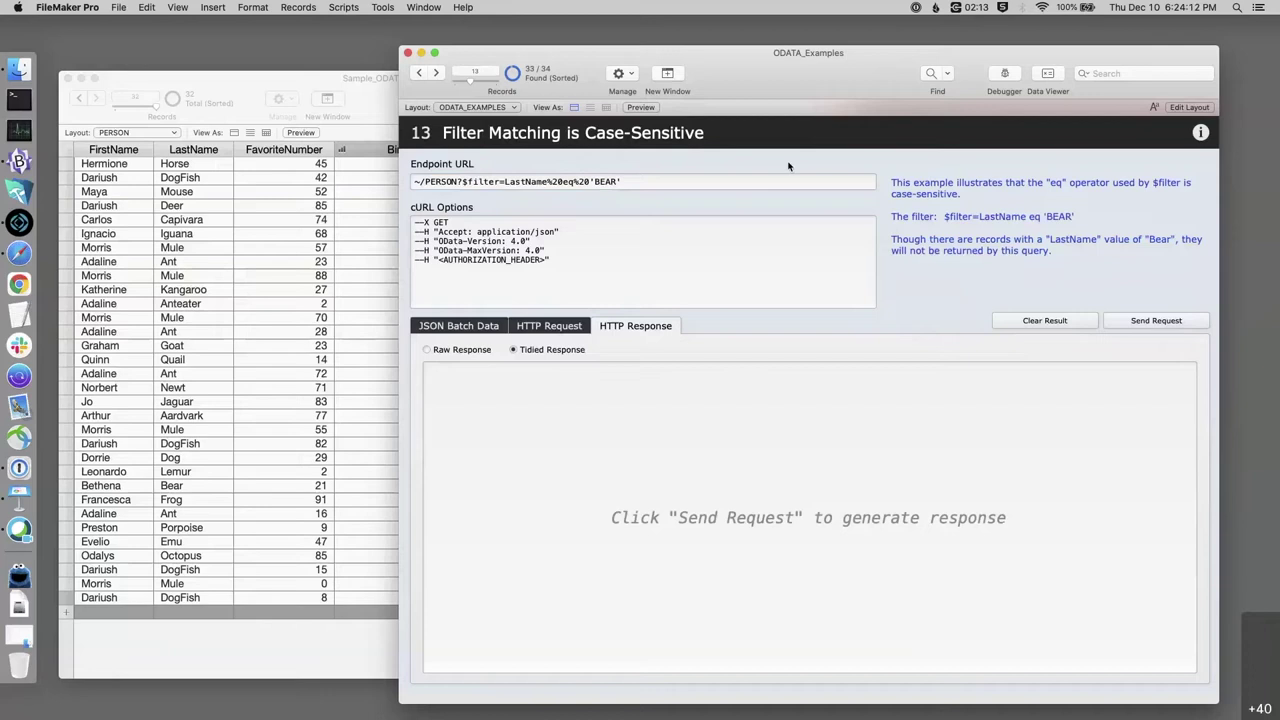
{"action": "left_click", "coordinate": [1078, 215]}
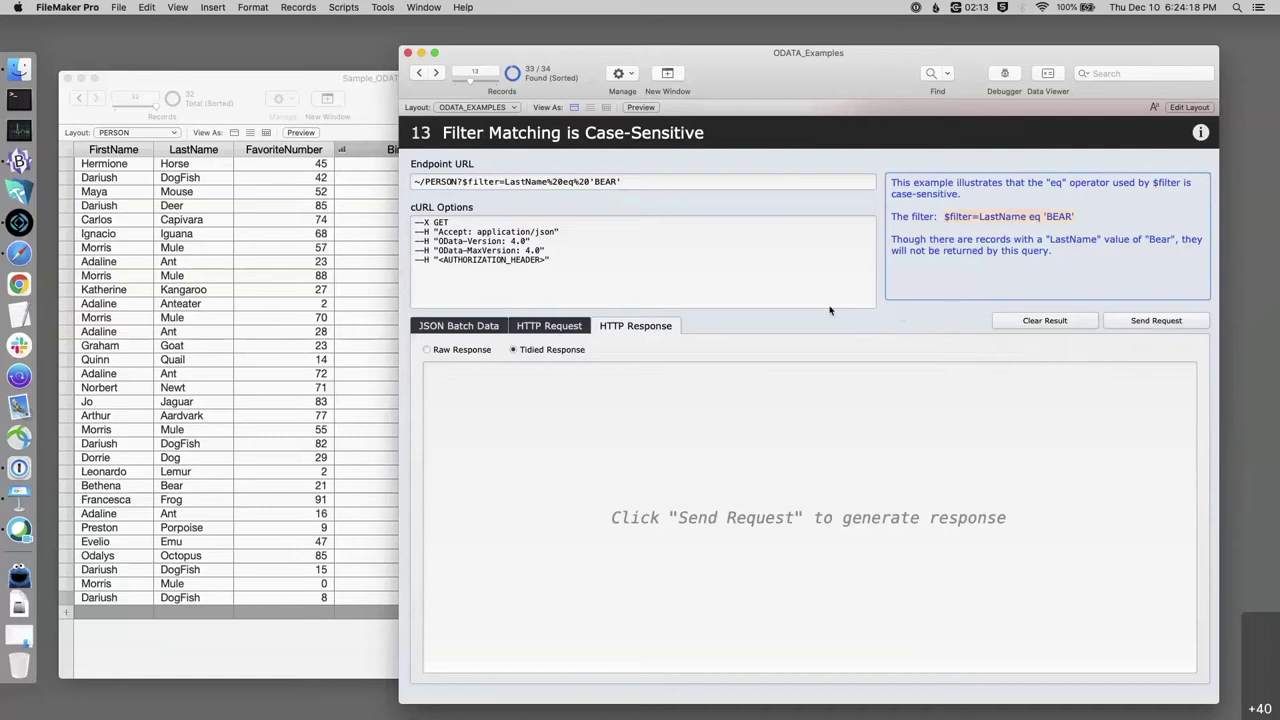
{"action": "left_click", "coordinate": [238, 79]}
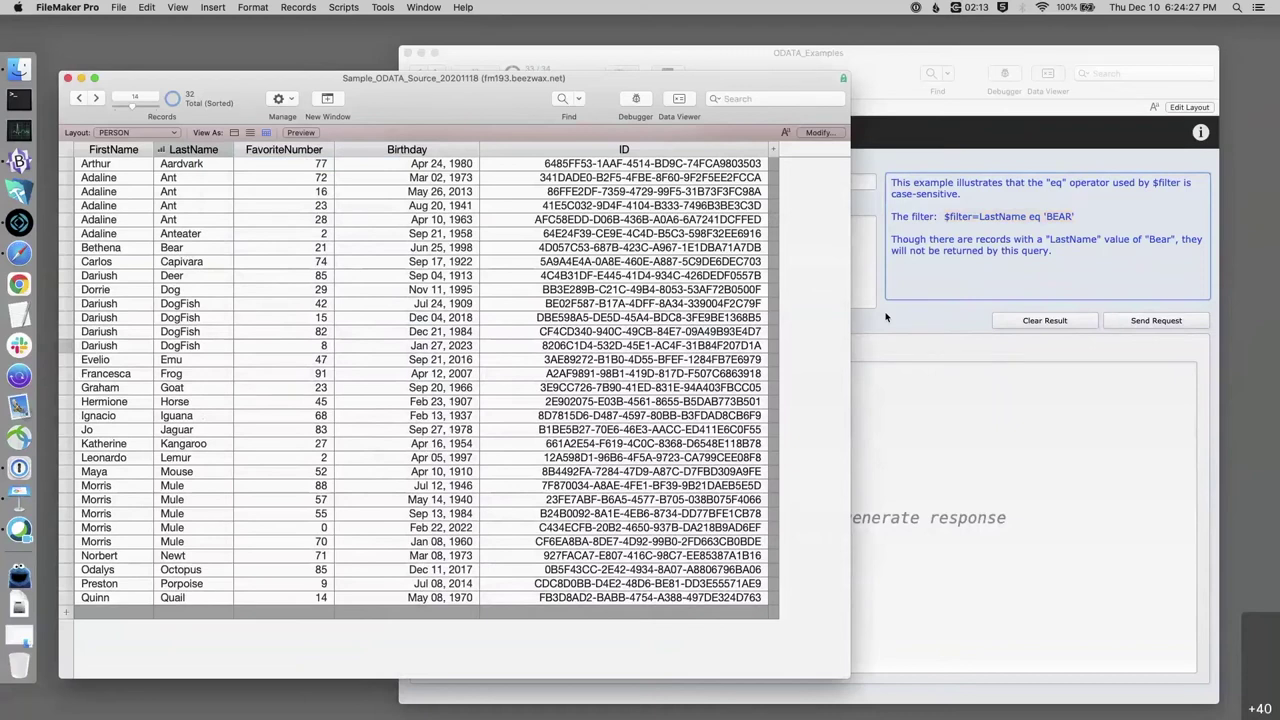
{"action": "left_click", "coordinate": [1131, 320]}
{"action": "left_click", "coordinate": [1131, 320]}
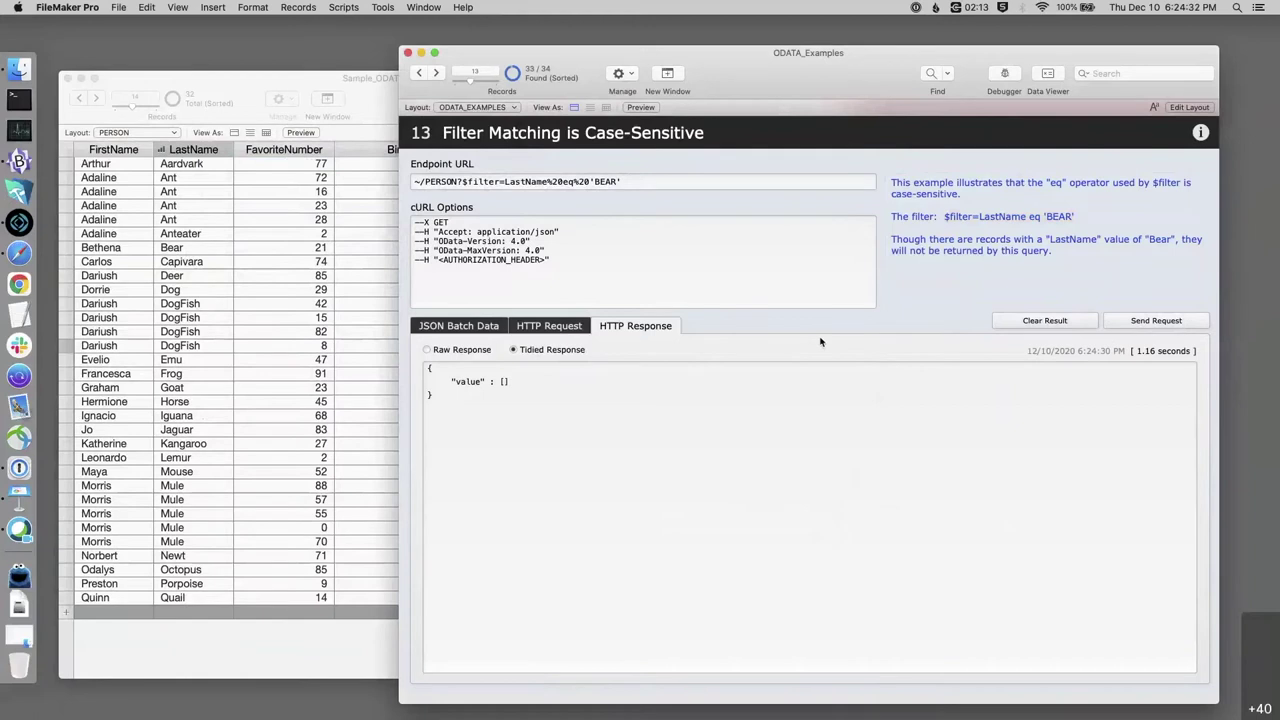
Step: Go to example 14, Matching Without Case-Sensitivity, send the toupper(LastName) eq 'BEAR' request, and examine the toupper function in its endpoint URL
{"action": "left_click", "coordinate": [436, 74]}
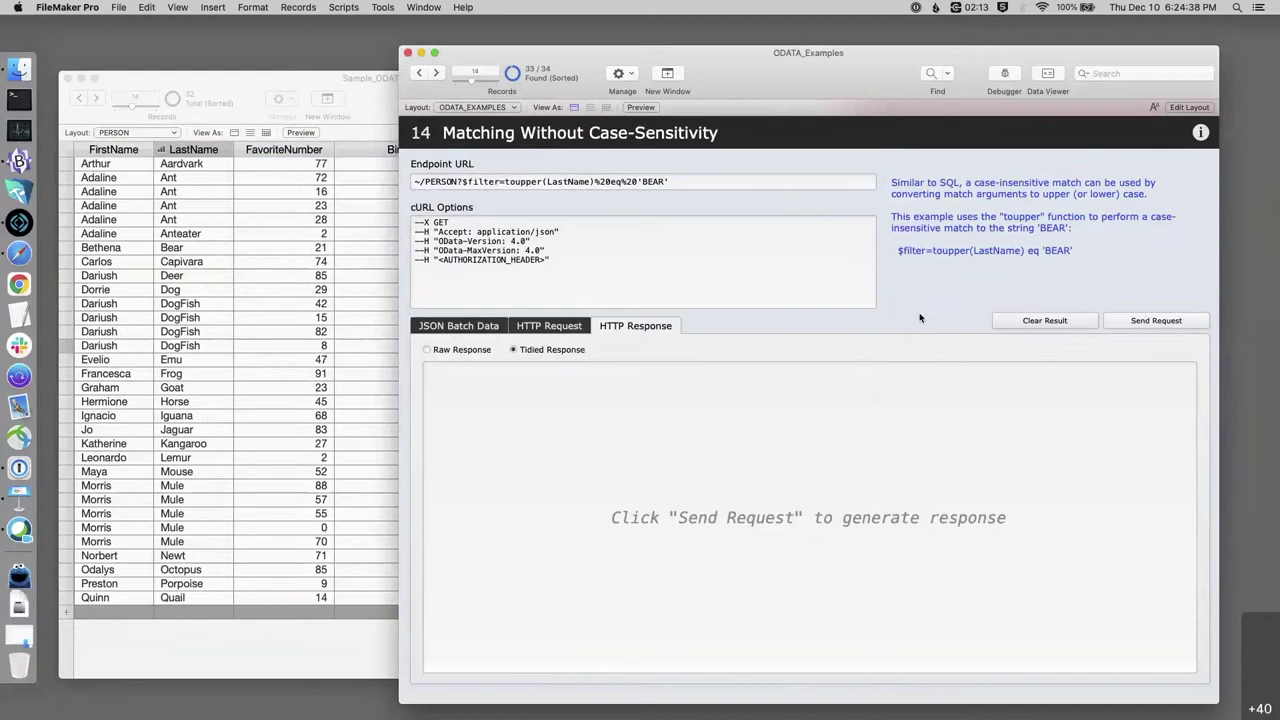
{"action": "left_click", "coordinate": [1026, 250]}
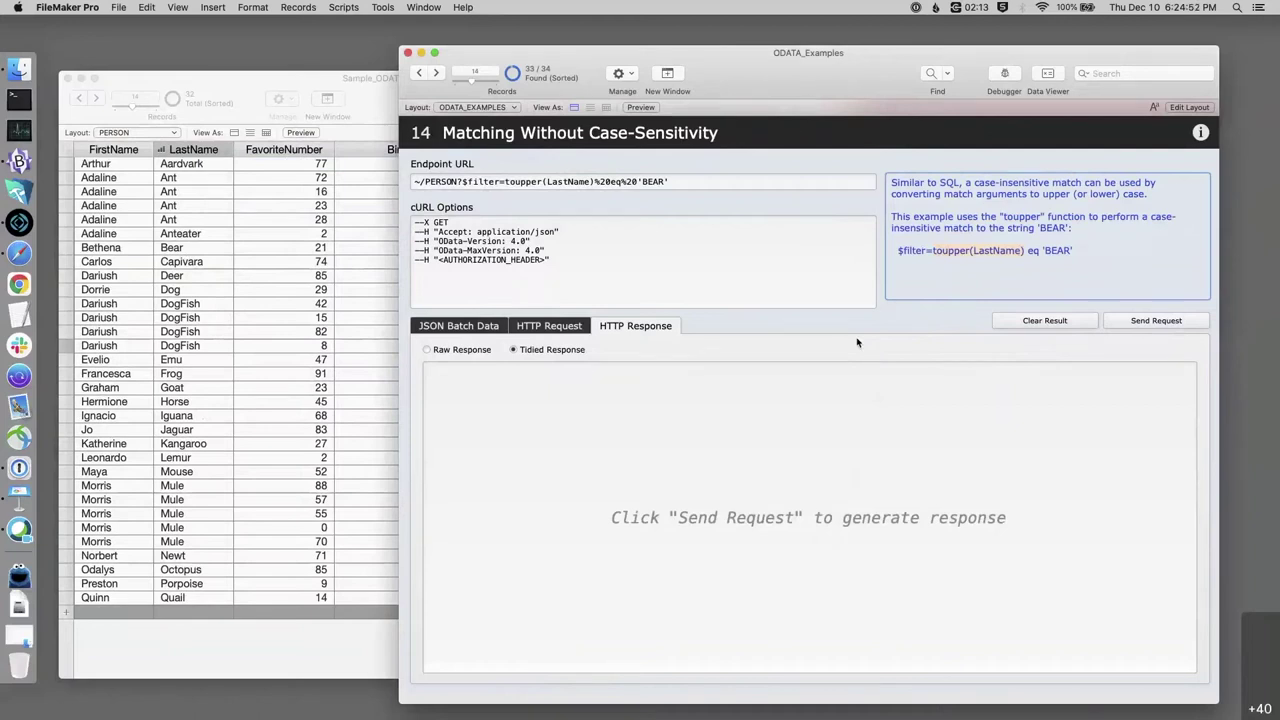
{"action": "left_click", "coordinate": [925, 340]}
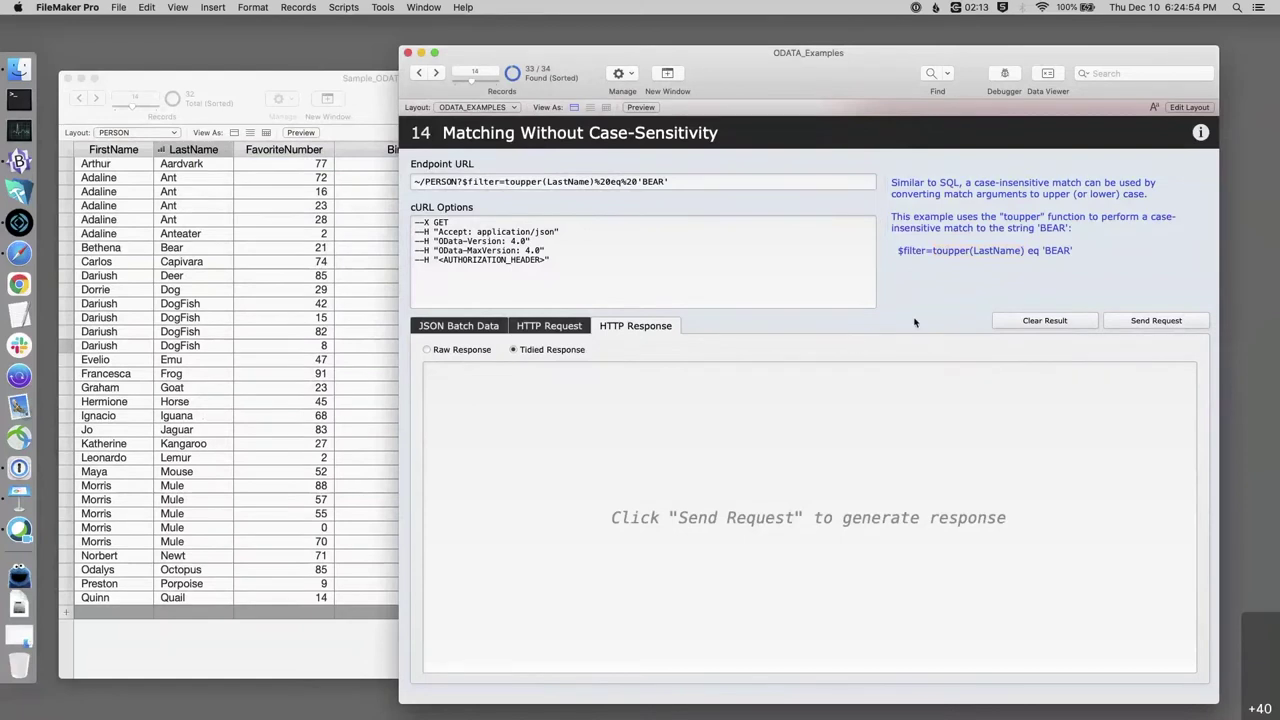
{"action": "left_click", "coordinate": [1136, 321]}
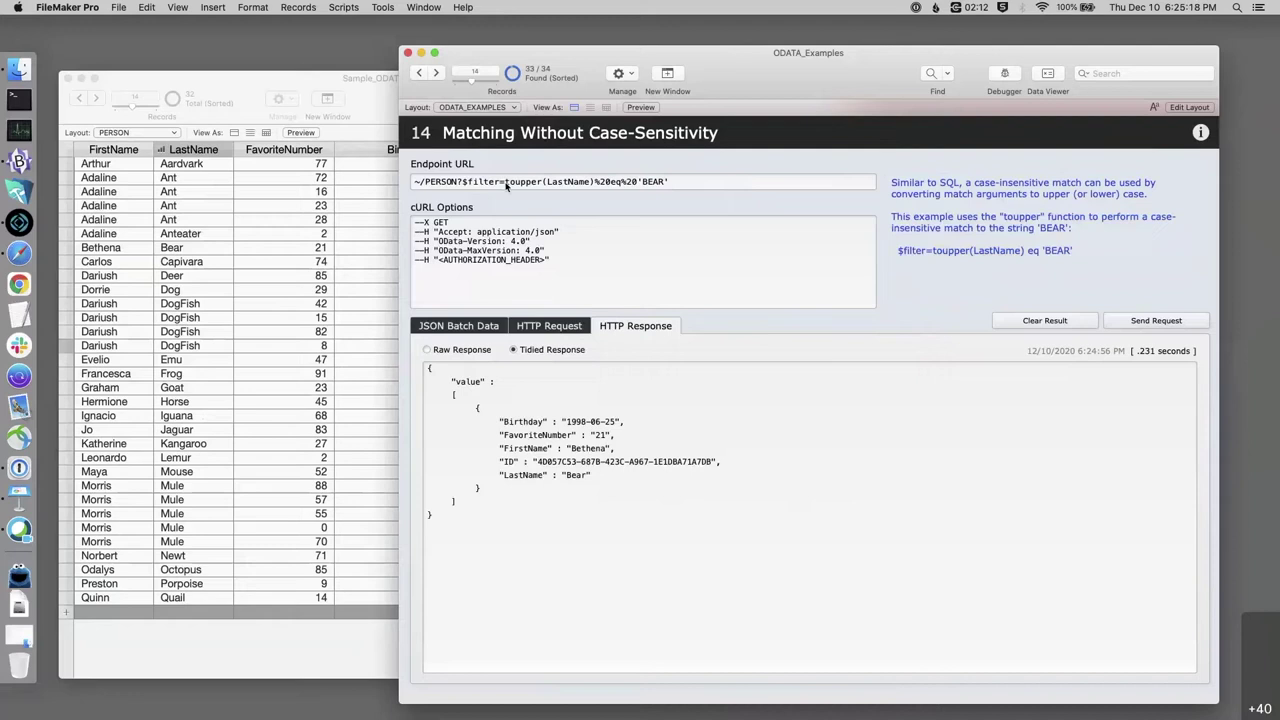
{"action": "left_click_drag", "start_coordinate": [505, 185], "coordinate": [543, 182]}
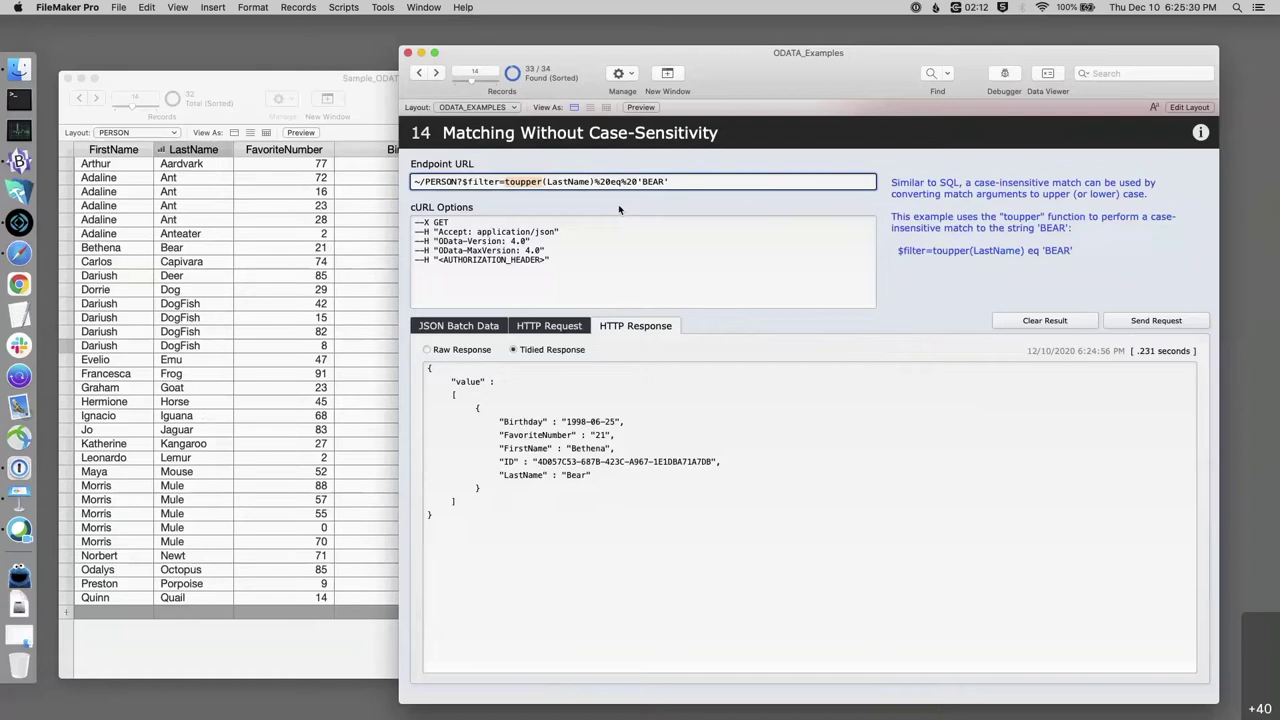
{"action": "left_click", "coordinate": [540, 205]}
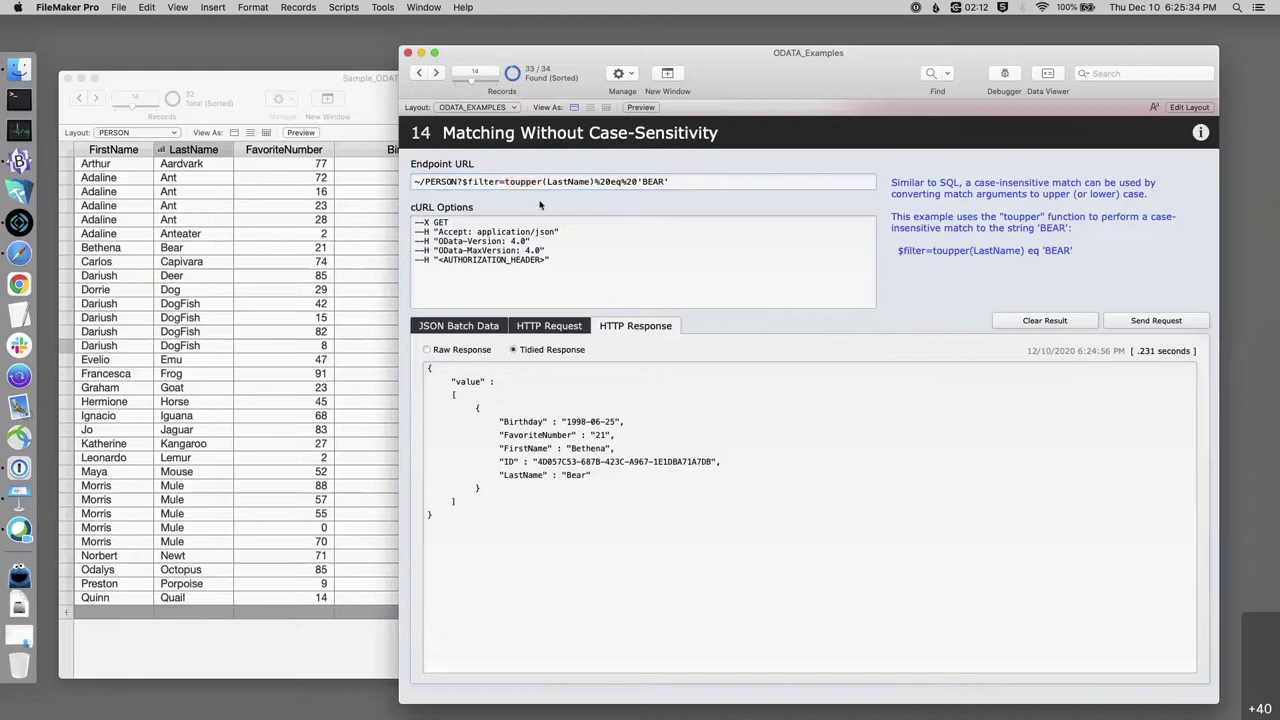
Step: Go to example 15, Another Match Function Example, examine the length(FirstName) lt 5 filter, and send the request
{"action": "left_click", "coordinate": [437, 74]}
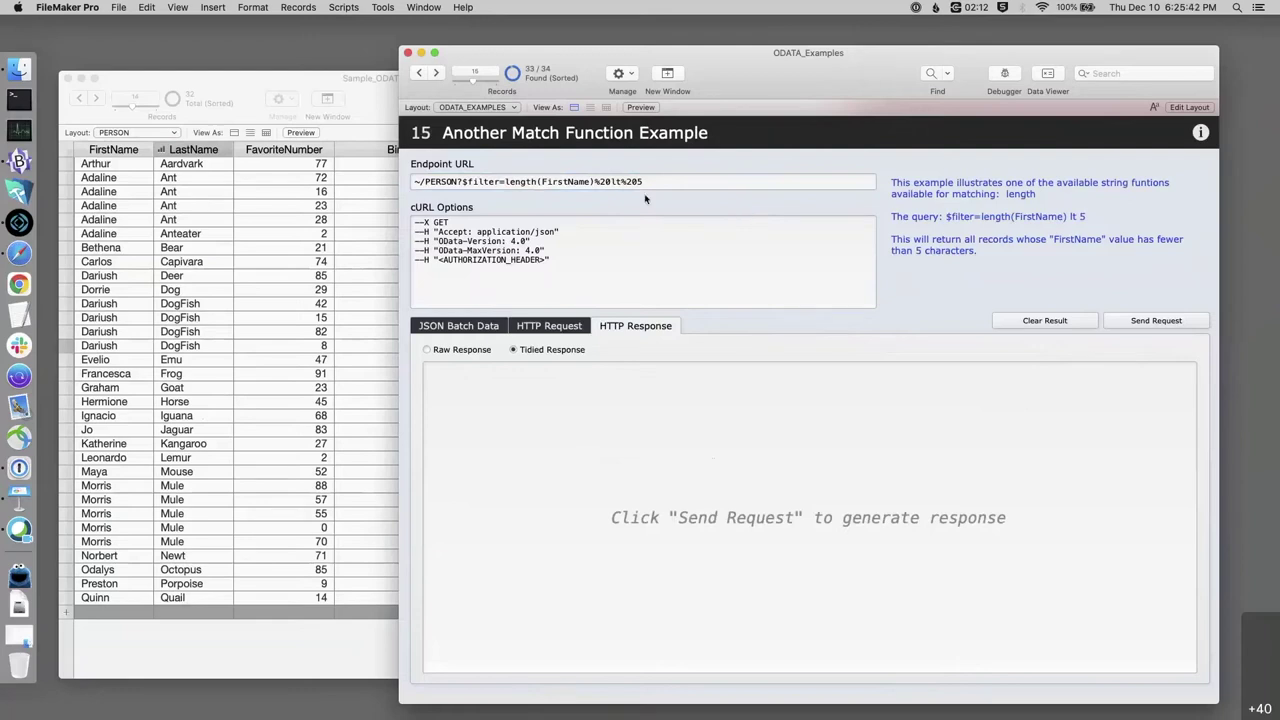
{"action": "left_click", "coordinate": [504, 181]}
{"action": "left_click_drag", "start_coordinate": [504, 181], "coordinate": [540, 181]}
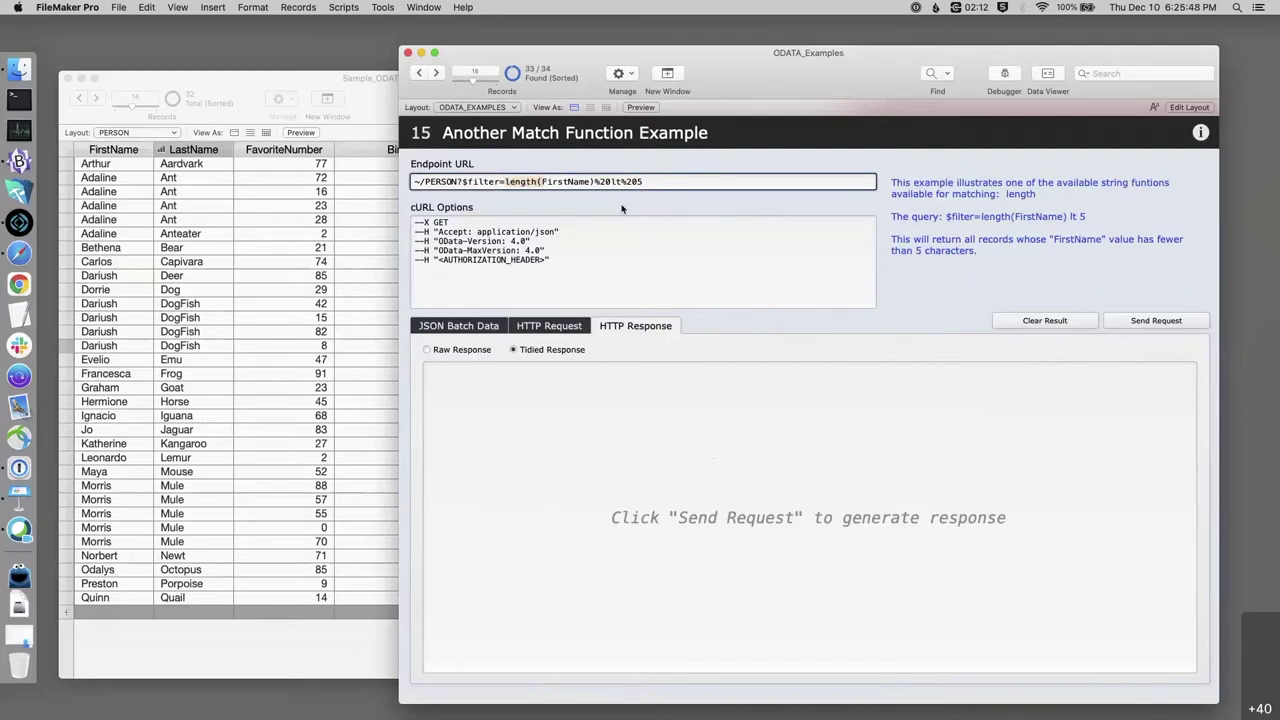
{"action": "left_click", "coordinate": [621, 208]}
{"action": "left_click", "coordinate": [1088, 216]}
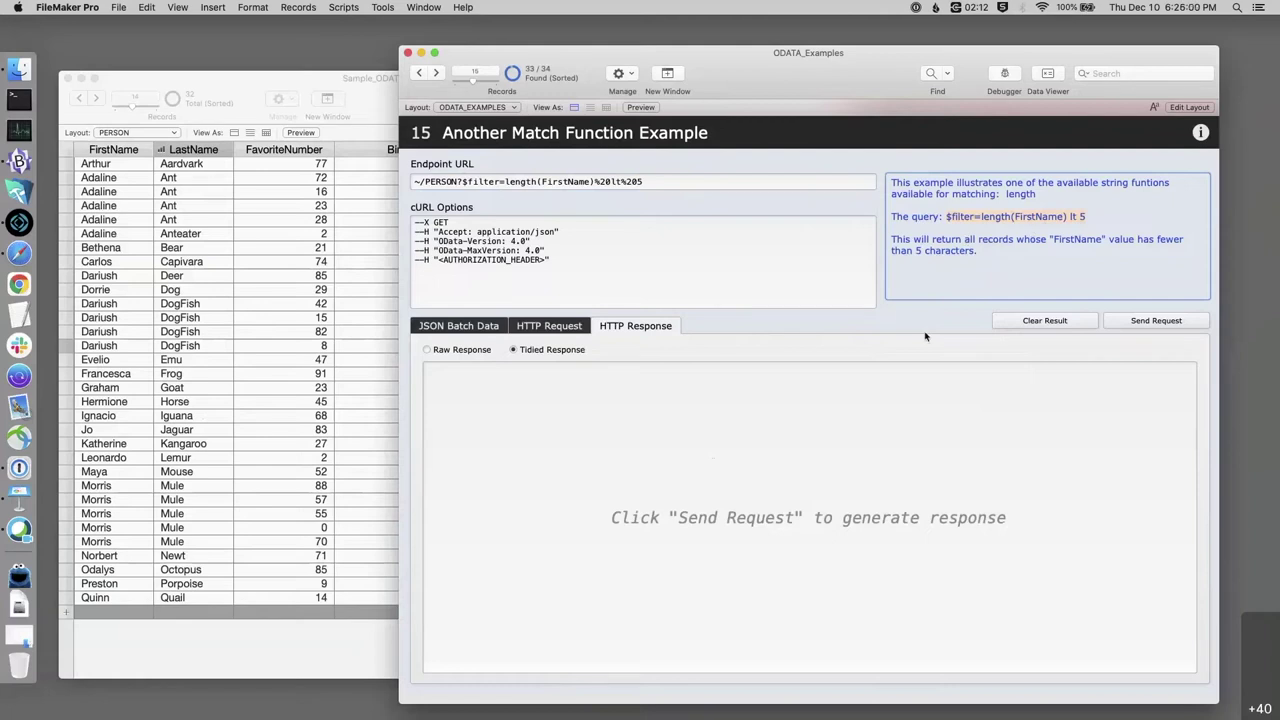
{"action": "left_click", "coordinate": [1130, 322]}
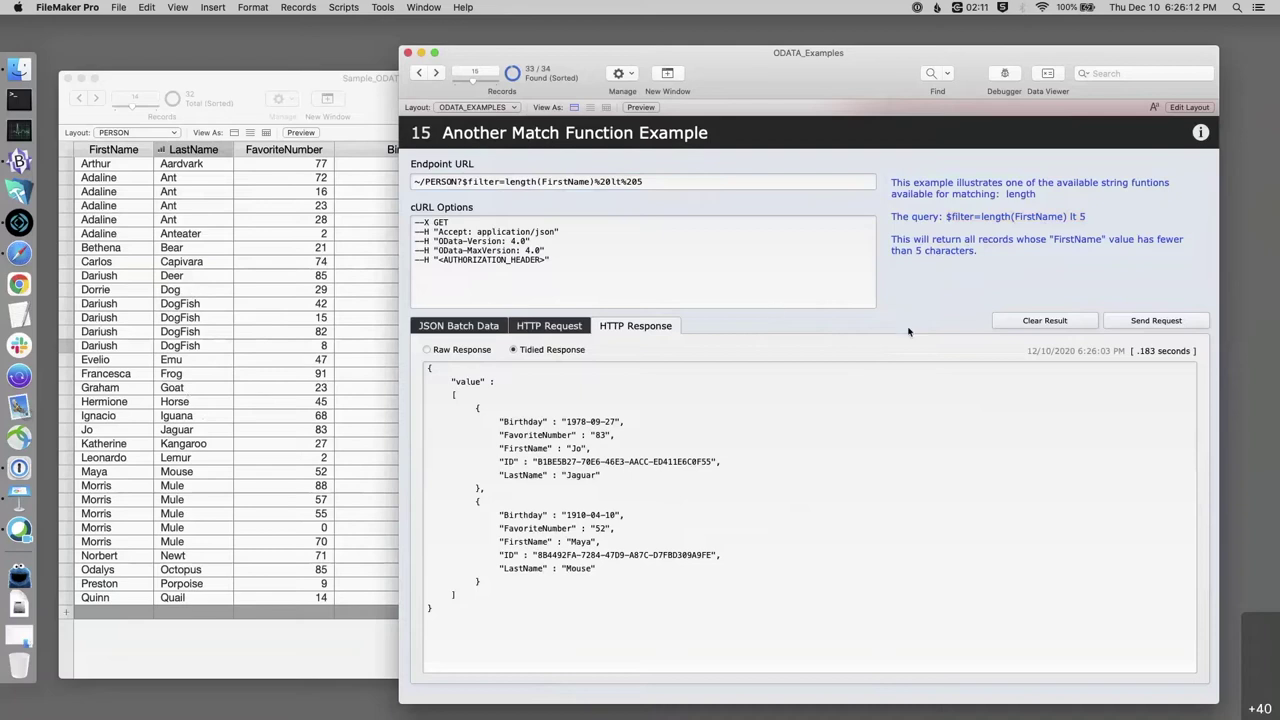
Step: Go to example 16, Selecting Solution MetaData, send the Sample_ODATA_Source_20201118/$metadata request, and show the raw response
{"action": "left_click", "coordinate": [437, 73]}
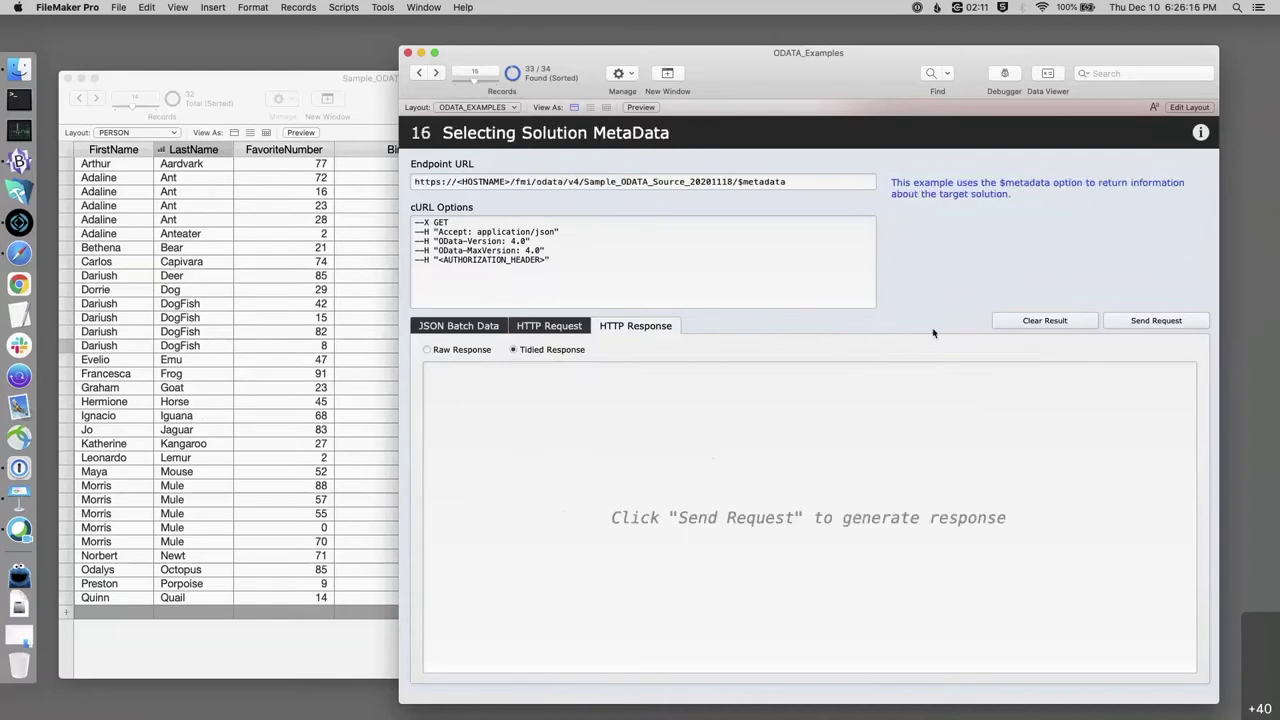
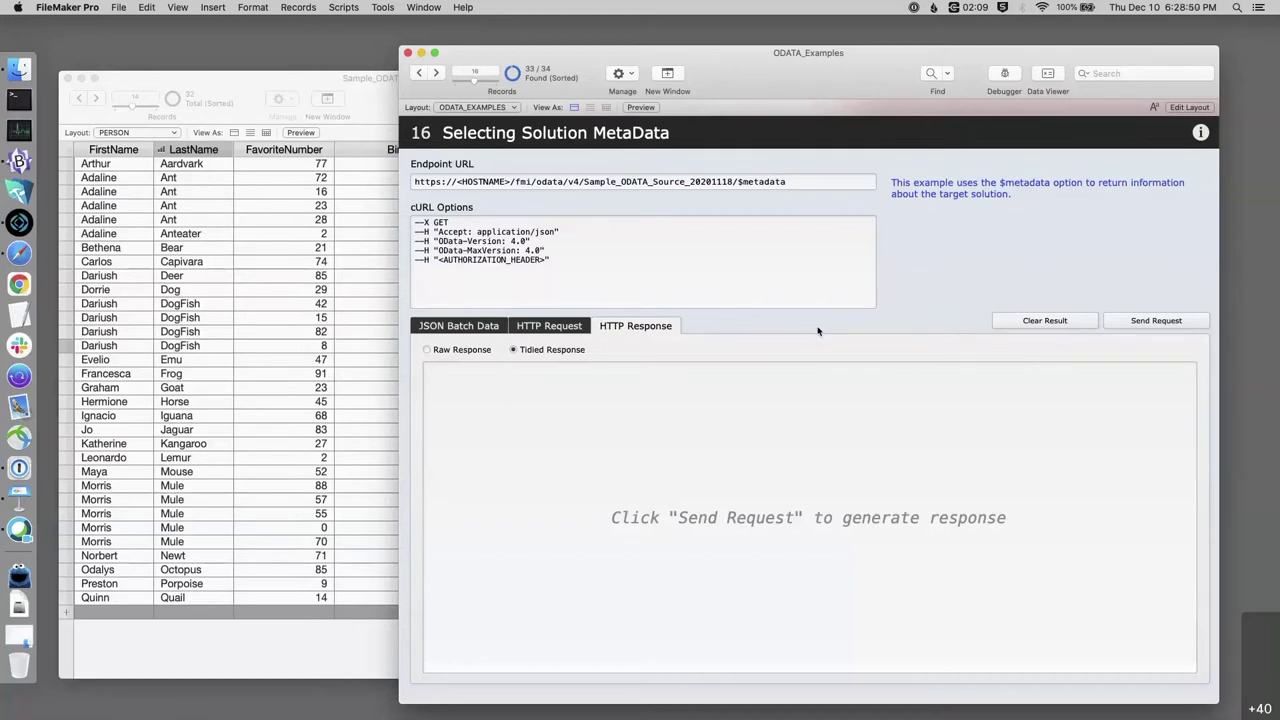
{"action": "left_click", "coordinate": [635, 186]}
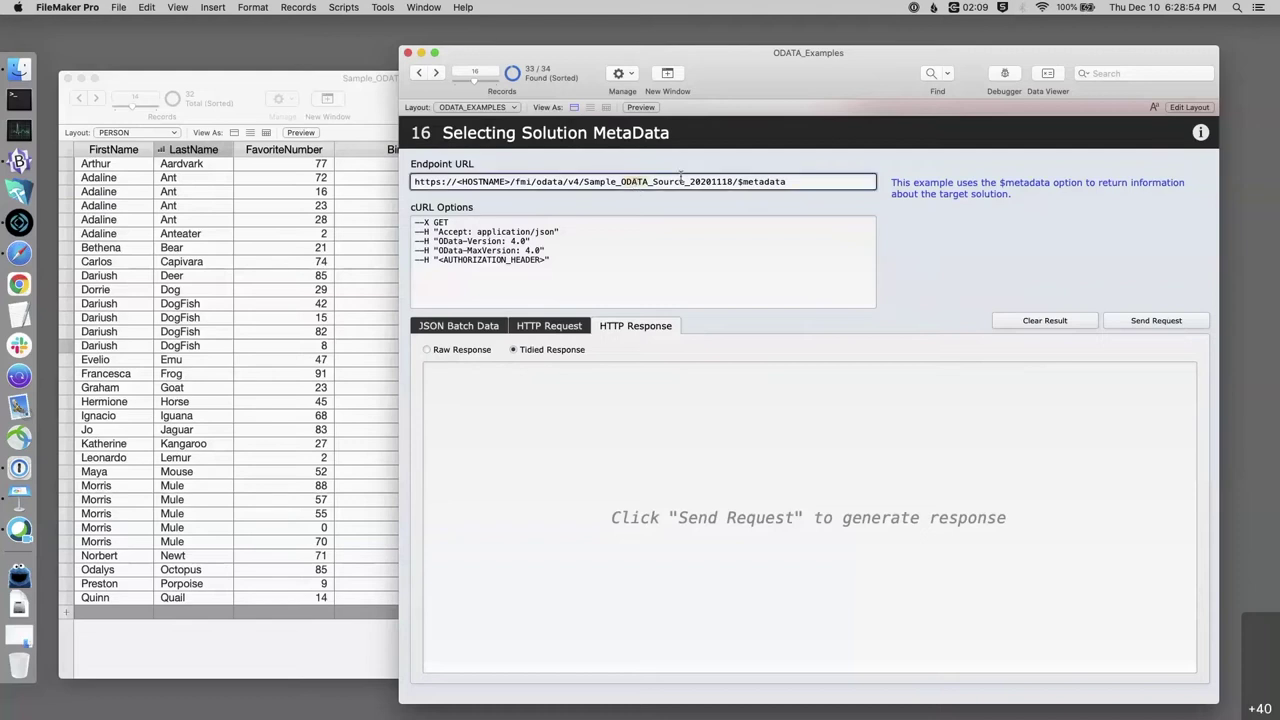
{"action": "left_click_drag", "start_coordinate": [729, 183], "coordinate": [585, 185]}
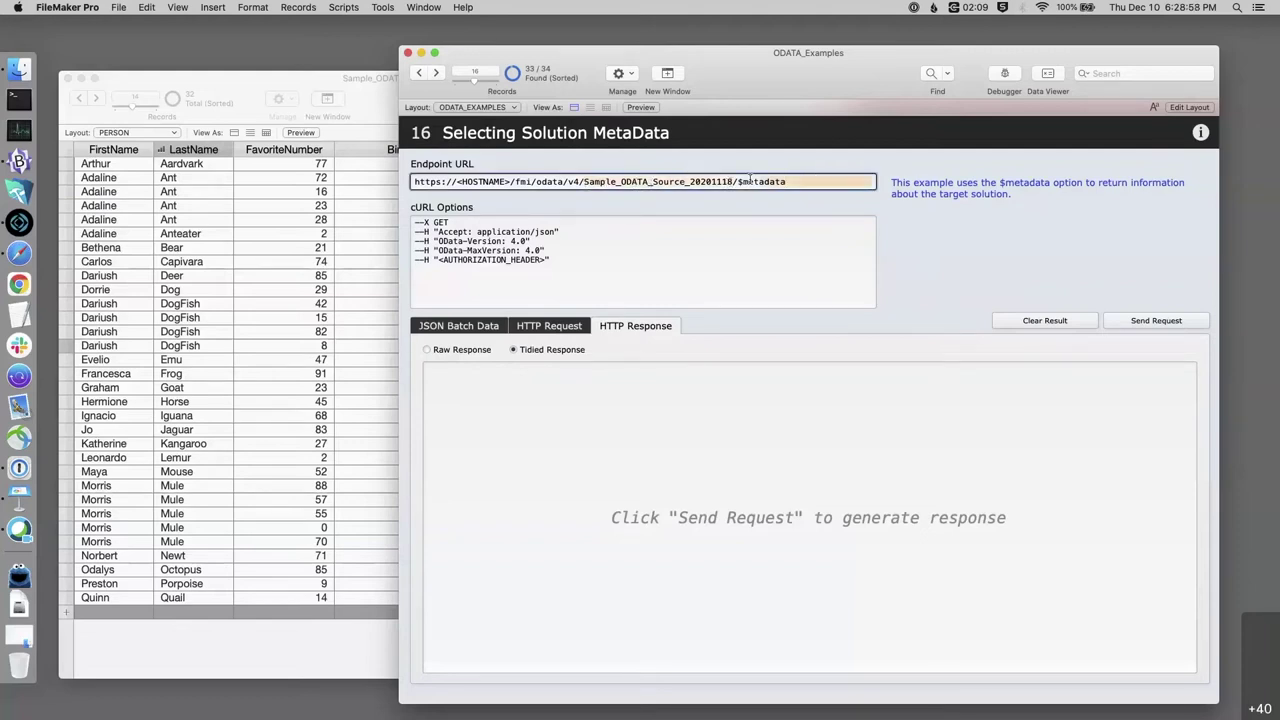
{"action": "left_click", "coordinate": [1107, 304]}
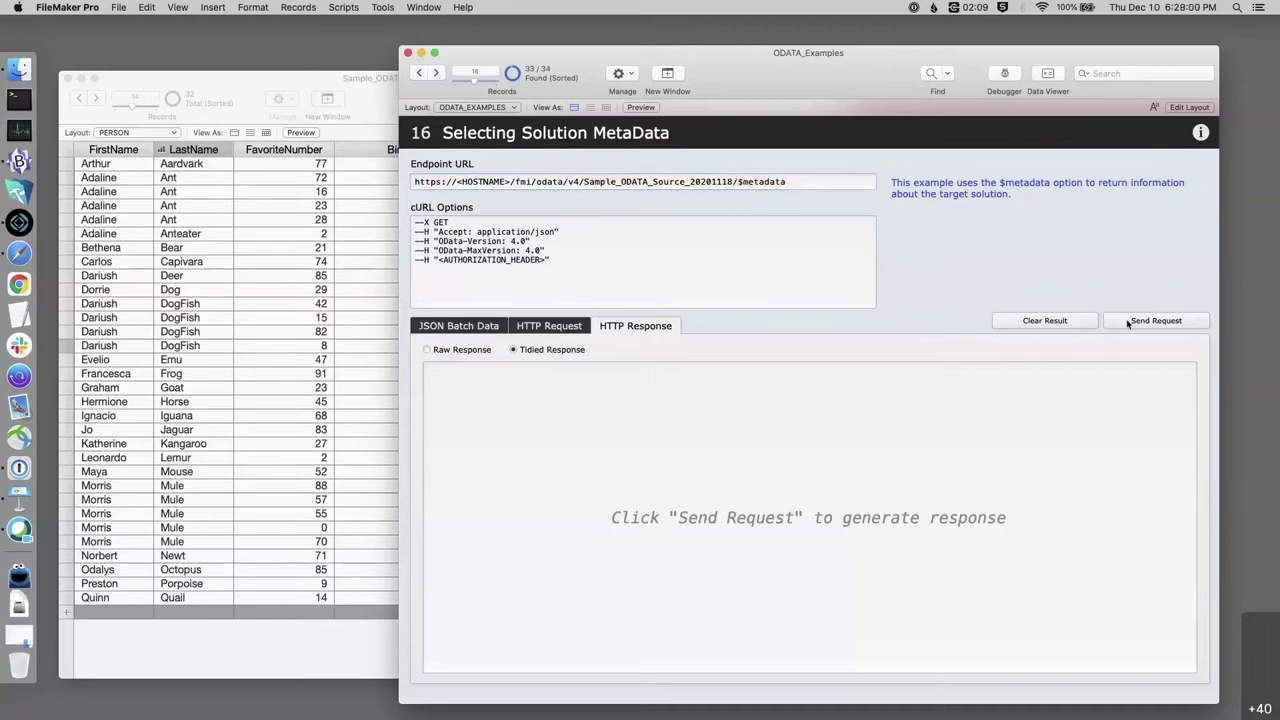
{"action": "left_click", "coordinate": [1128, 322]}
{"action": "left_click", "coordinate": [427, 349]}
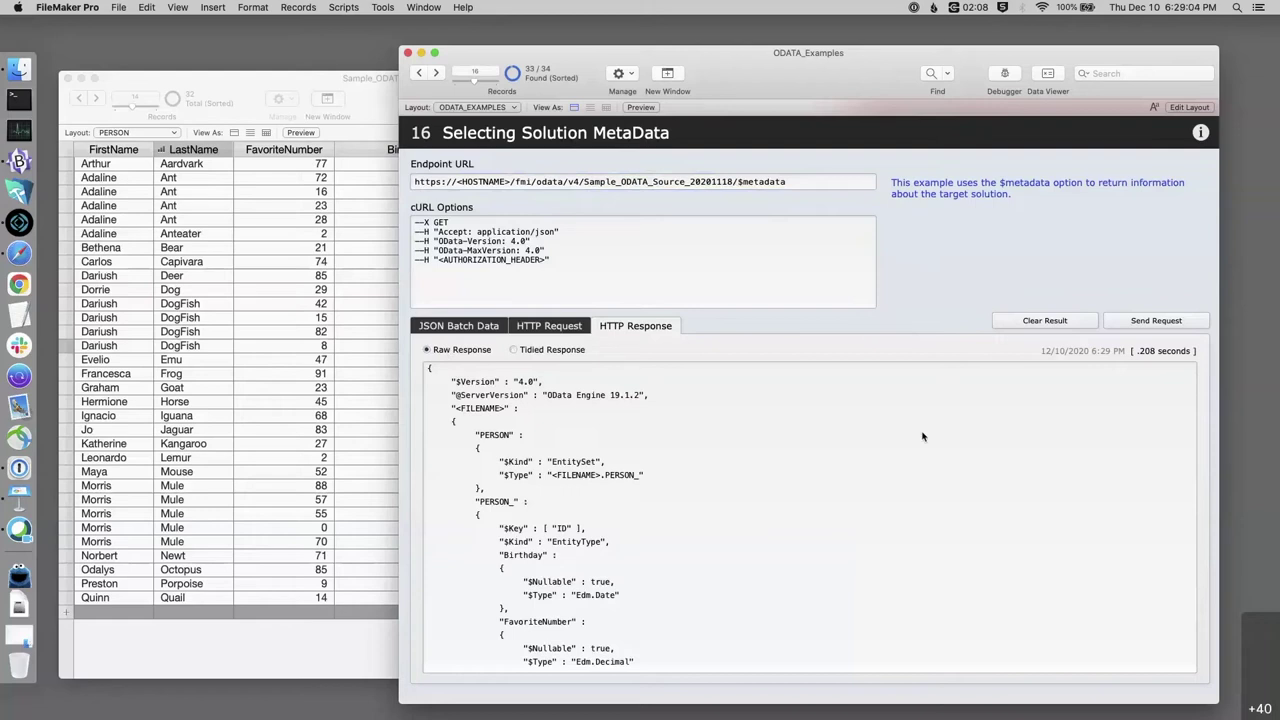
Step: Examine the solution metadata response from start to end, including the field definitions of the PERSON and STATS tables
{"action": "left_click", "coordinate": [970, 470]}
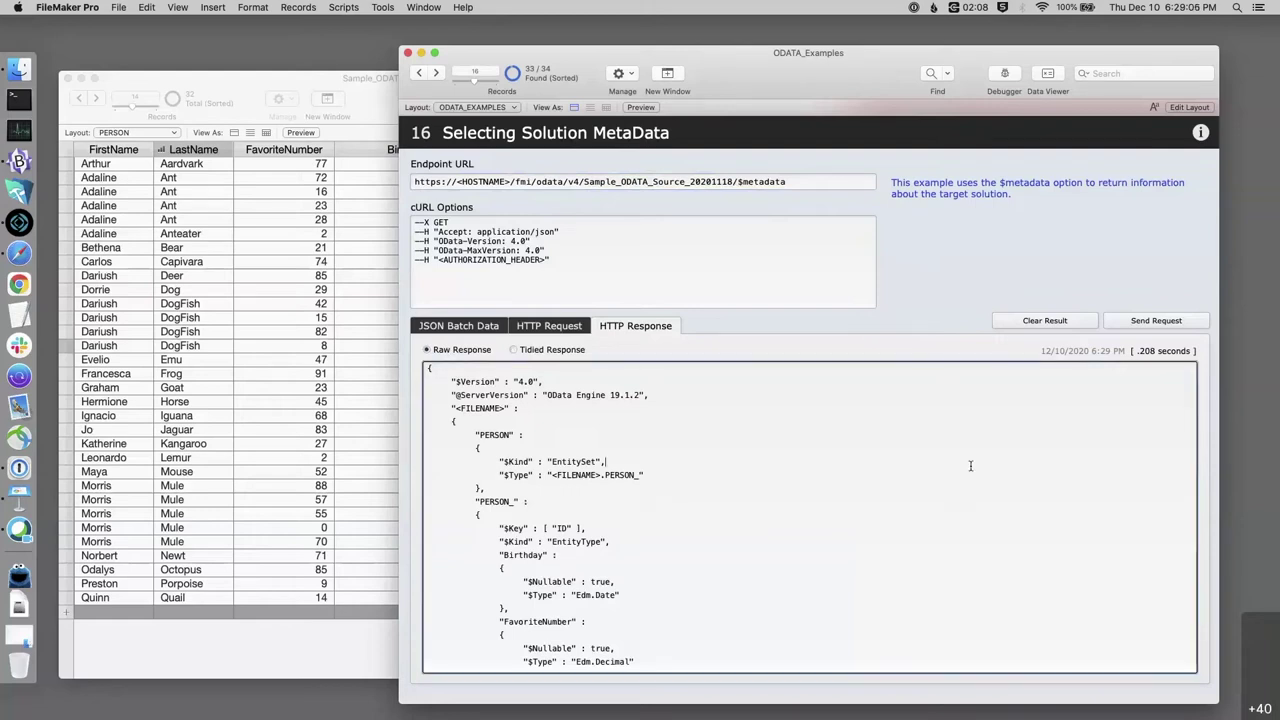
{"action": "scroll", "coordinate": [970, 468], "scroll_direction": "down", "scroll_amount": 3}
{"action": "scroll", "coordinate": [970, 466], "scroll_direction": "down", "scroll_amount": 6}
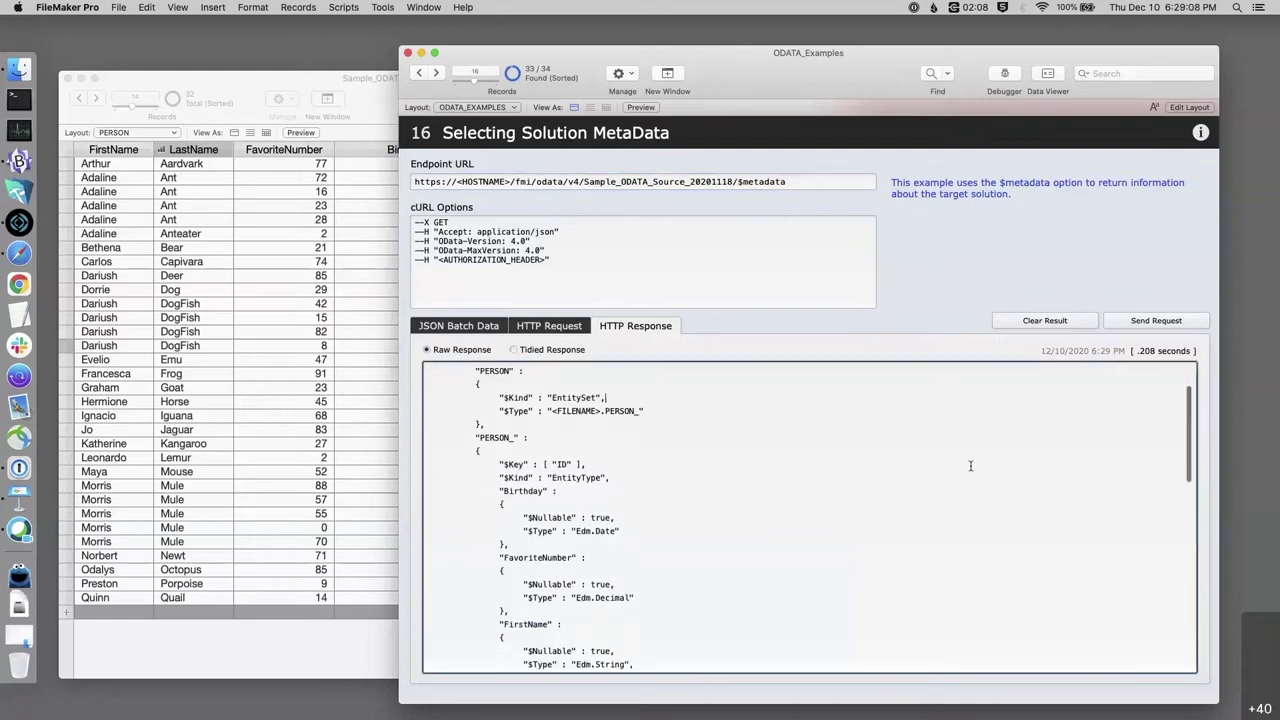
{"action": "scroll", "coordinate": [970, 465], "scroll_direction": "down", "scroll_amount": 6}
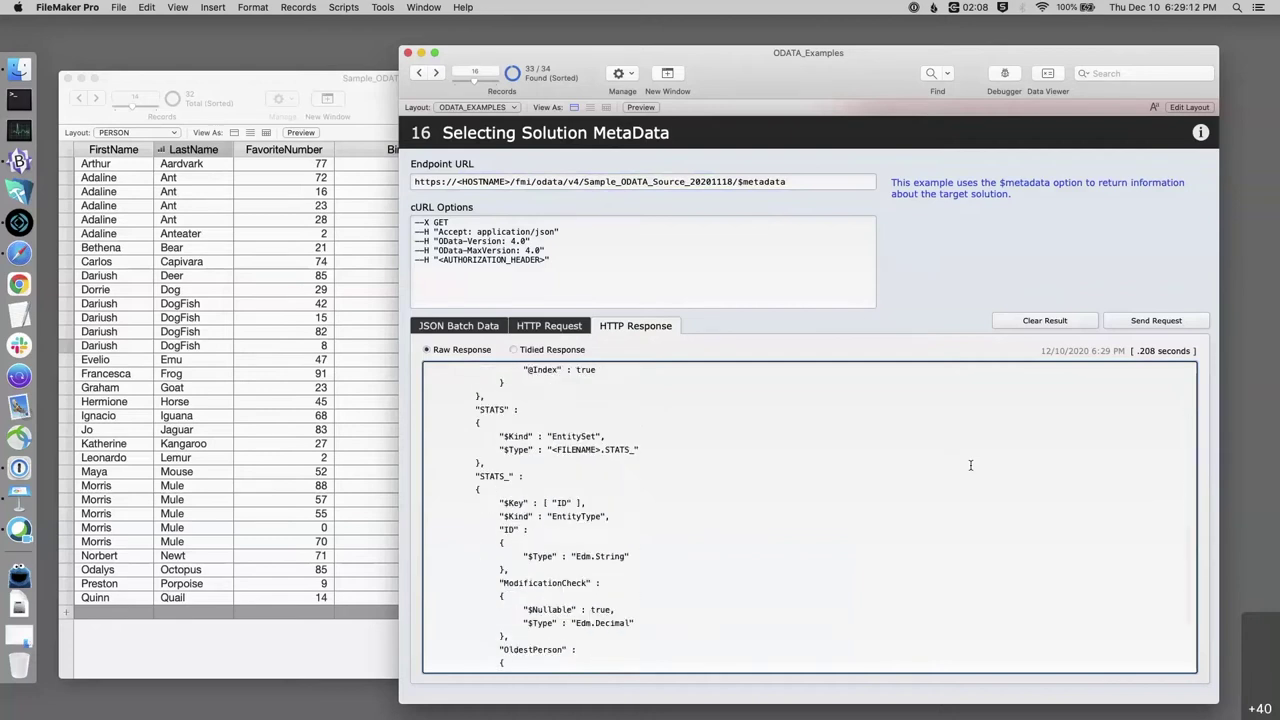
{"action": "scroll", "coordinate": [970, 465], "scroll_direction": "down", "scroll_amount": 2}
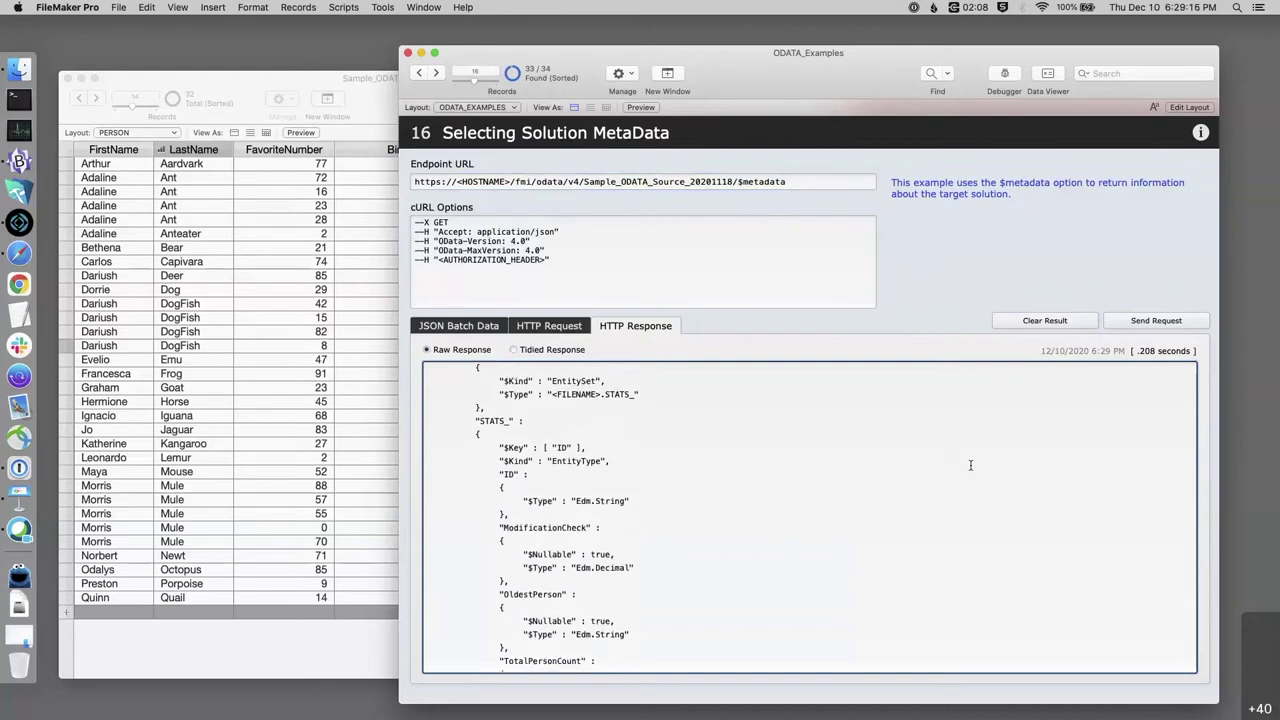
{"action": "scroll", "coordinate": [970, 465], "scroll_direction": "down", "scroll_amount": 1}
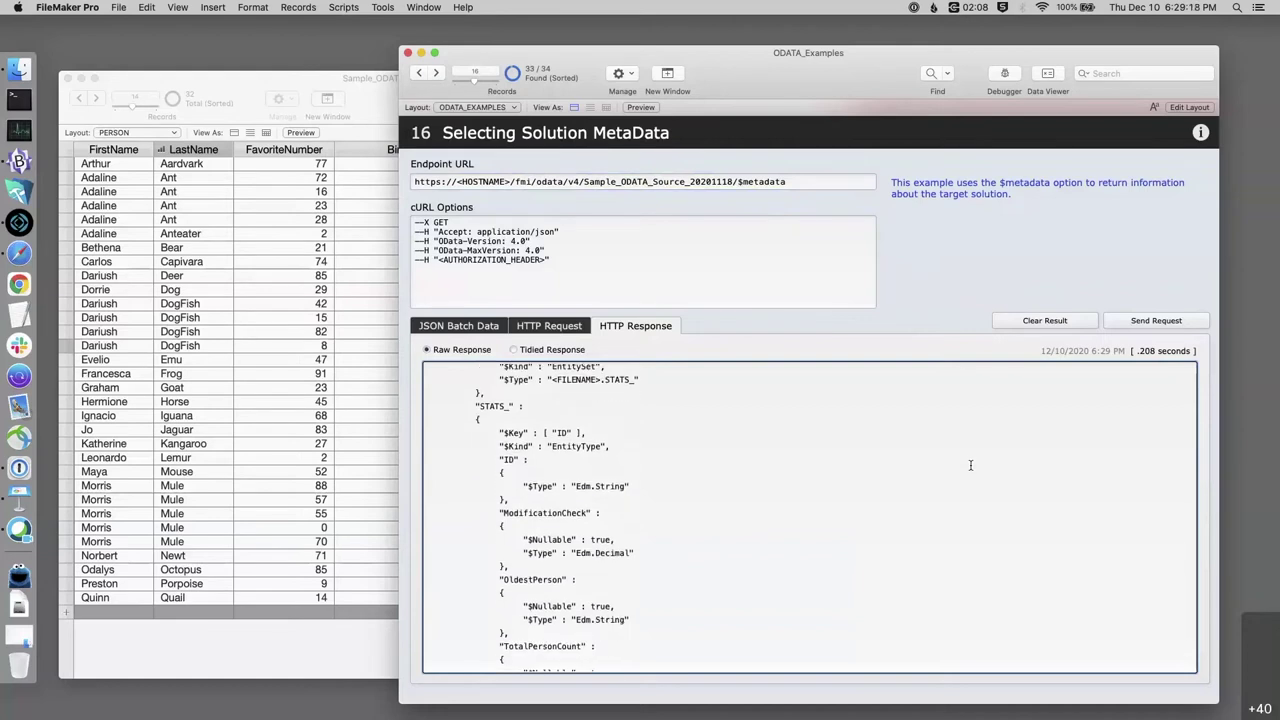
{"action": "scroll", "coordinate": [970, 465], "scroll_direction": "down", "scroll_amount": 1}
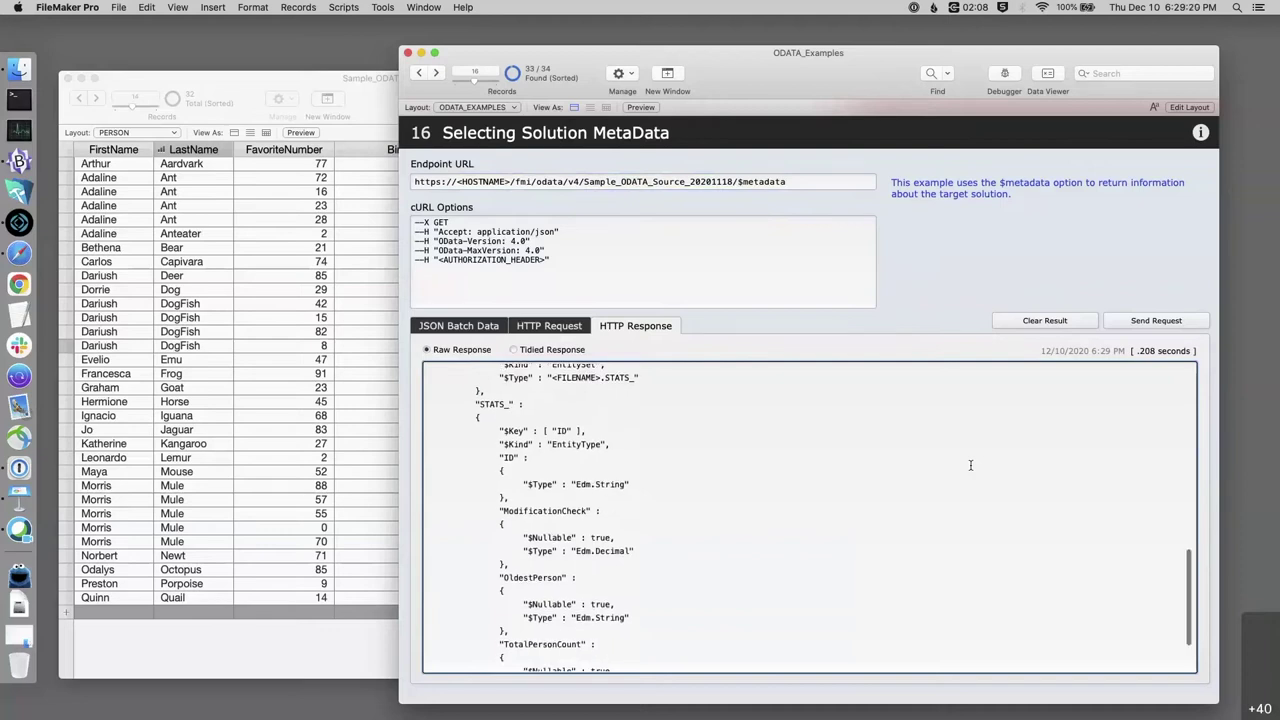
{"action": "scroll", "coordinate": [970, 465], "scroll_direction": "down", "scroll_amount": 1}
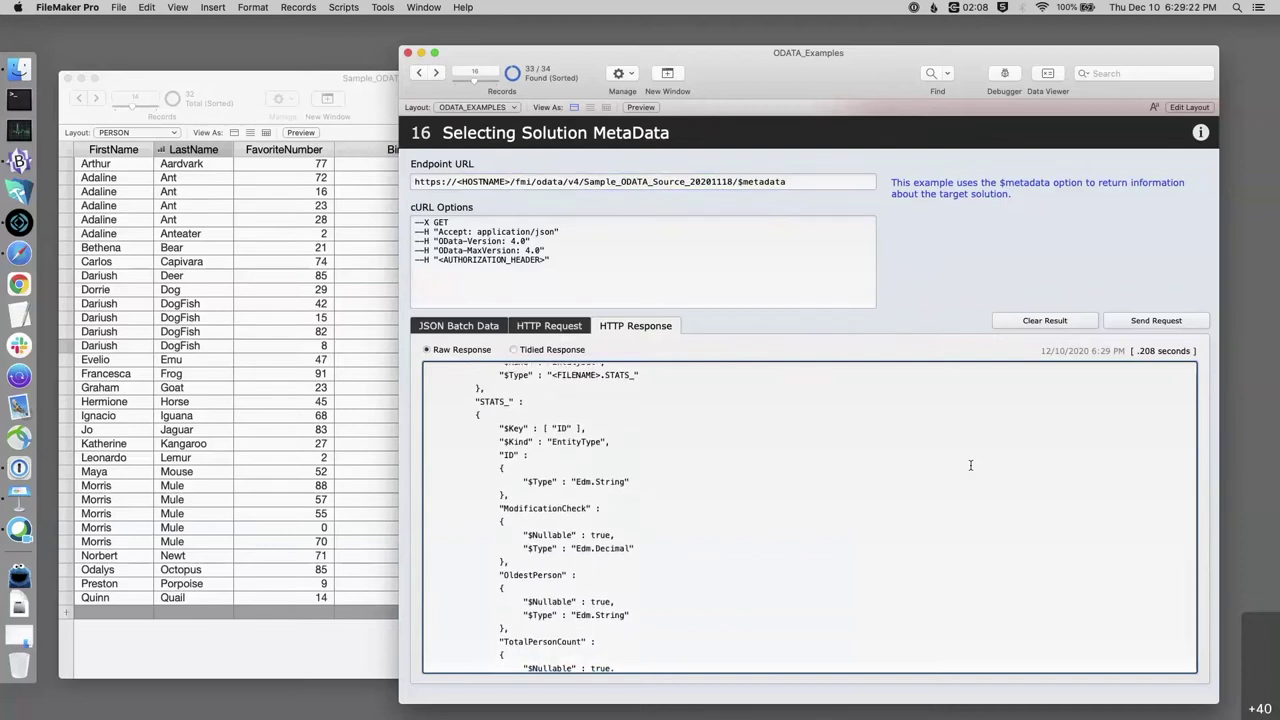
{"action": "scroll", "coordinate": [970, 465], "scroll_direction": "down", "scroll_amount": 2}
{"action": "scroll", "coordinate": [970, 465], "scroll_direction": "down", "scroll_amount": 1}
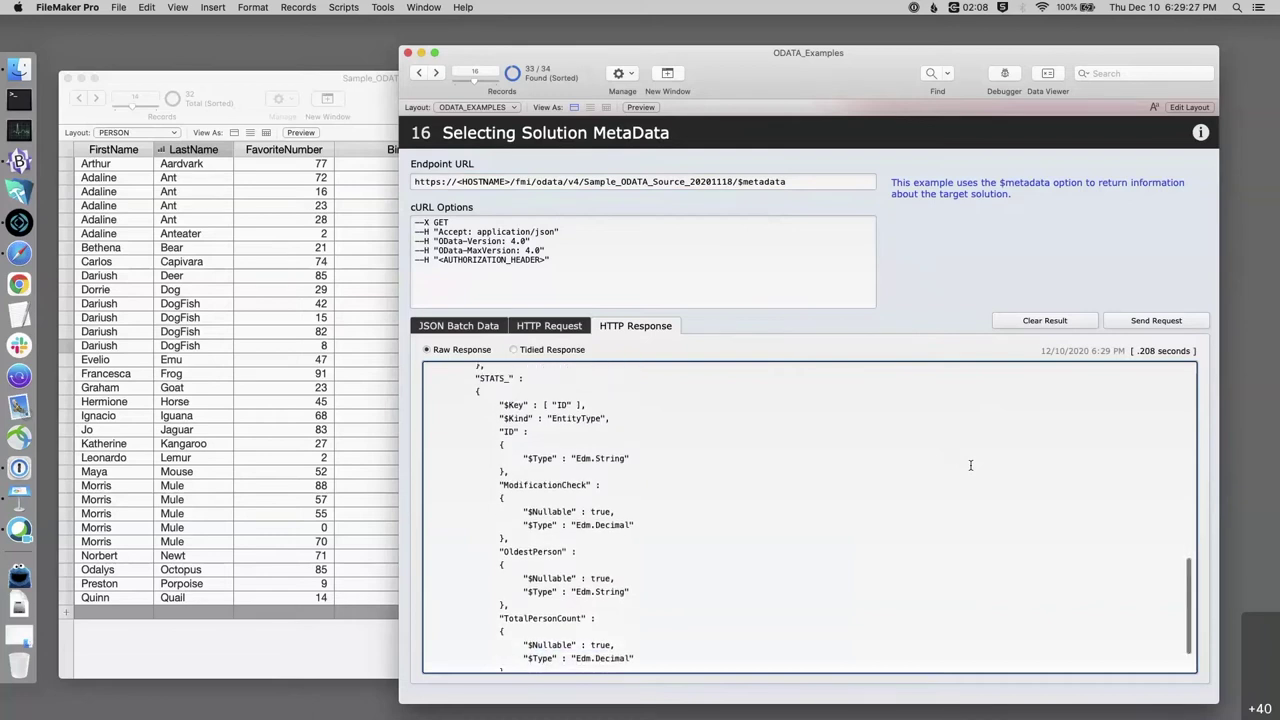
{"action": "scroll", "coordinate": [970, 465], "scroll_direction": "down", "scroll_amount": 2}
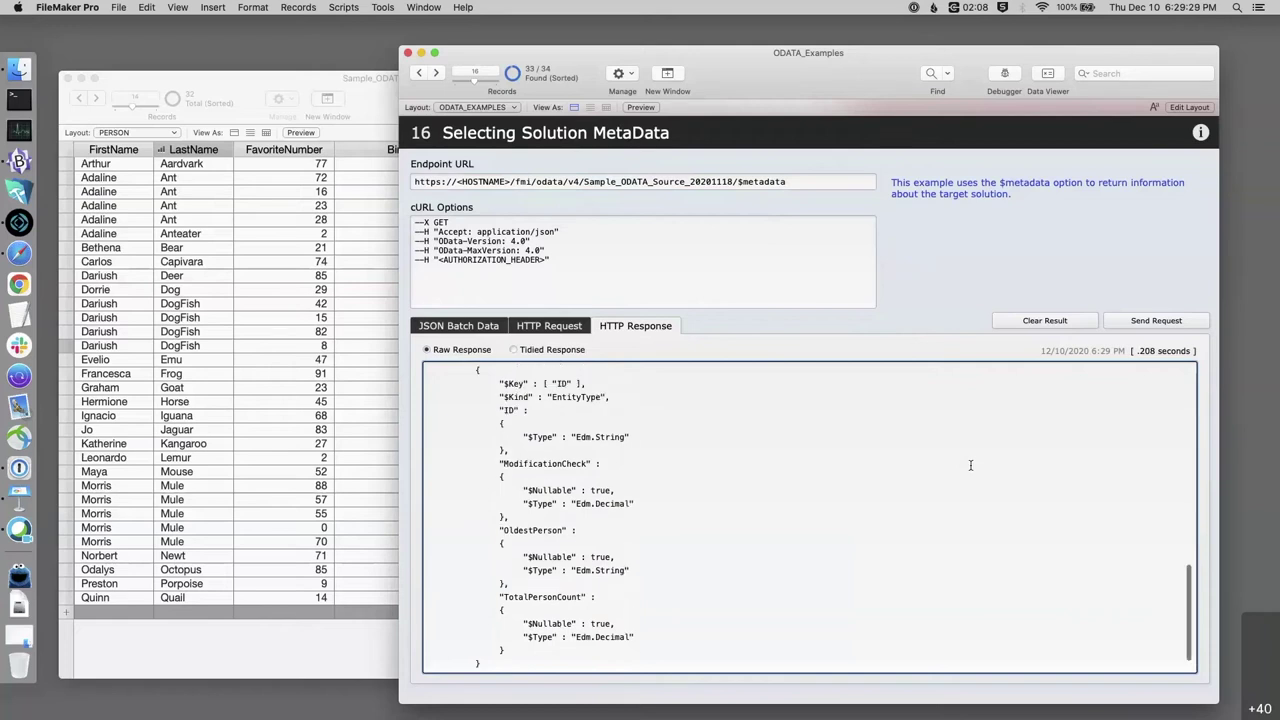
{"action": "scroll", "coordinate": [970, 465], "scroll_direction": "up", "scroll_amount": 1}
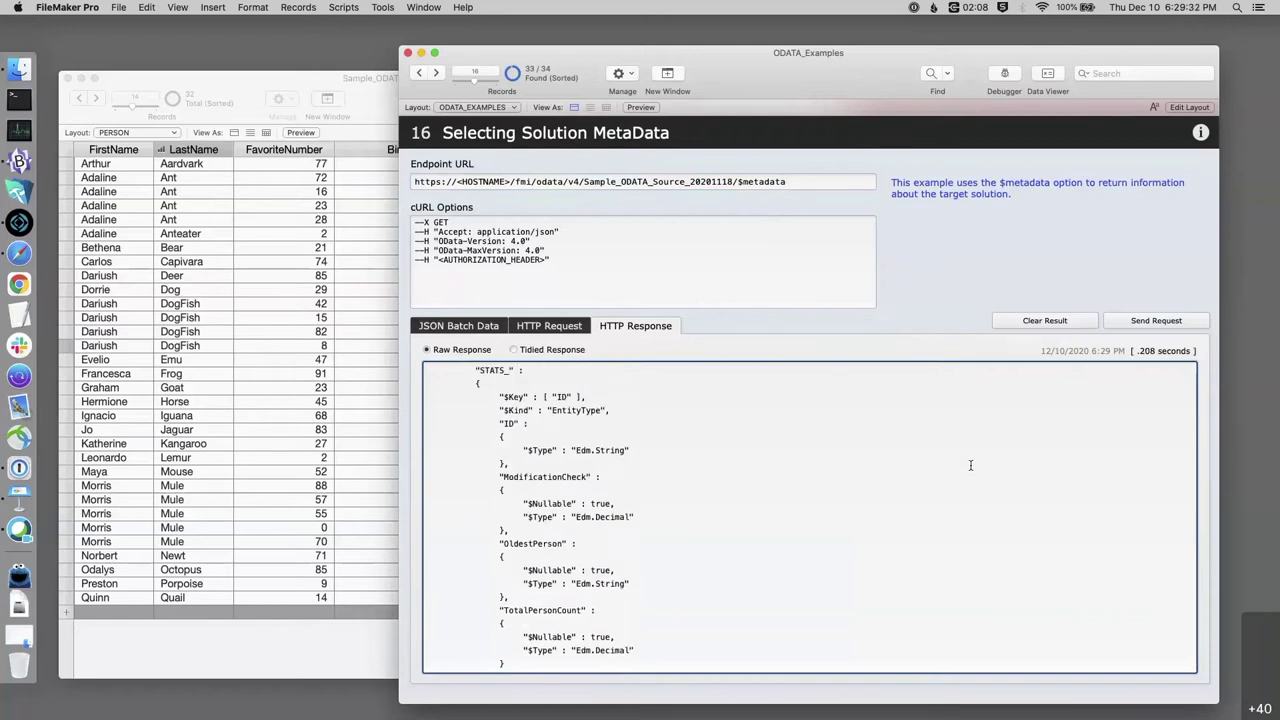
{"action": "scroll", "coordinate": [970, 465], "scroll_direction": "up", "scroll_amount": 10}
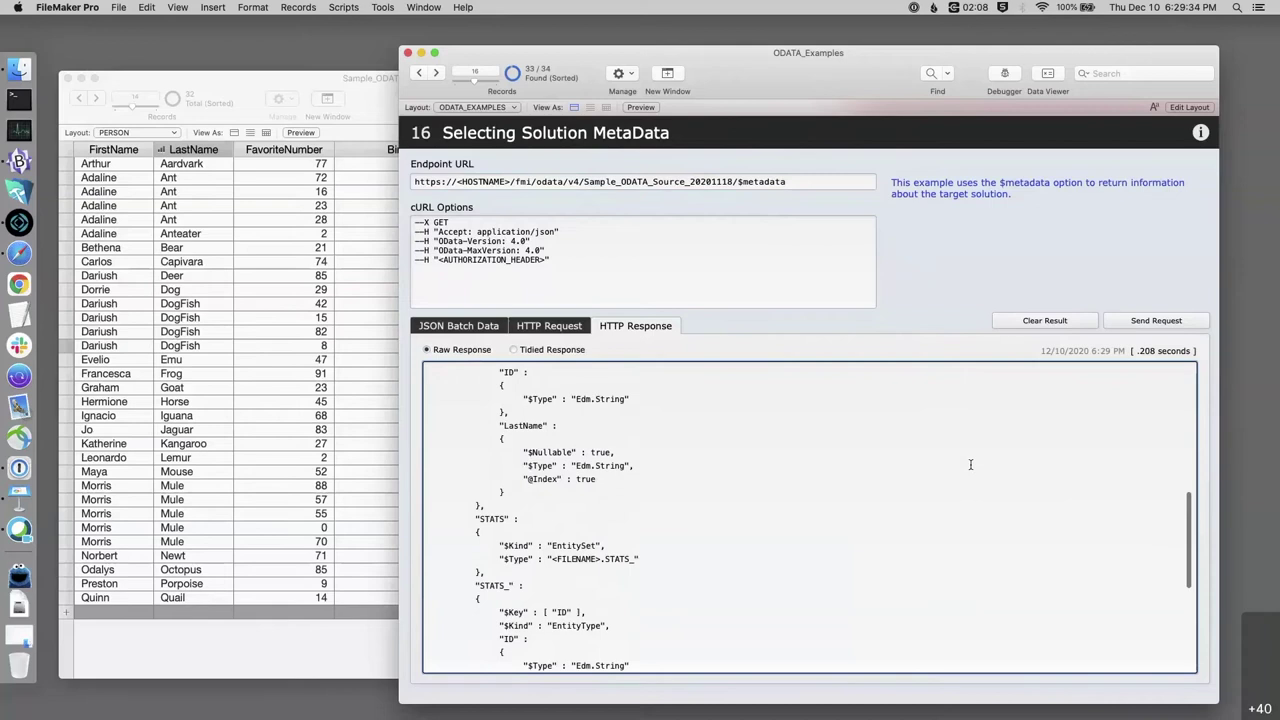
{"action": "scroll", "coordinate": [970, 462], "scroll_direction": "up", "scroll_amount": 3}
{"action": "scroll", "coordinate": [970, 457], "scroll_direction": "up", "scroll_amount": 12}
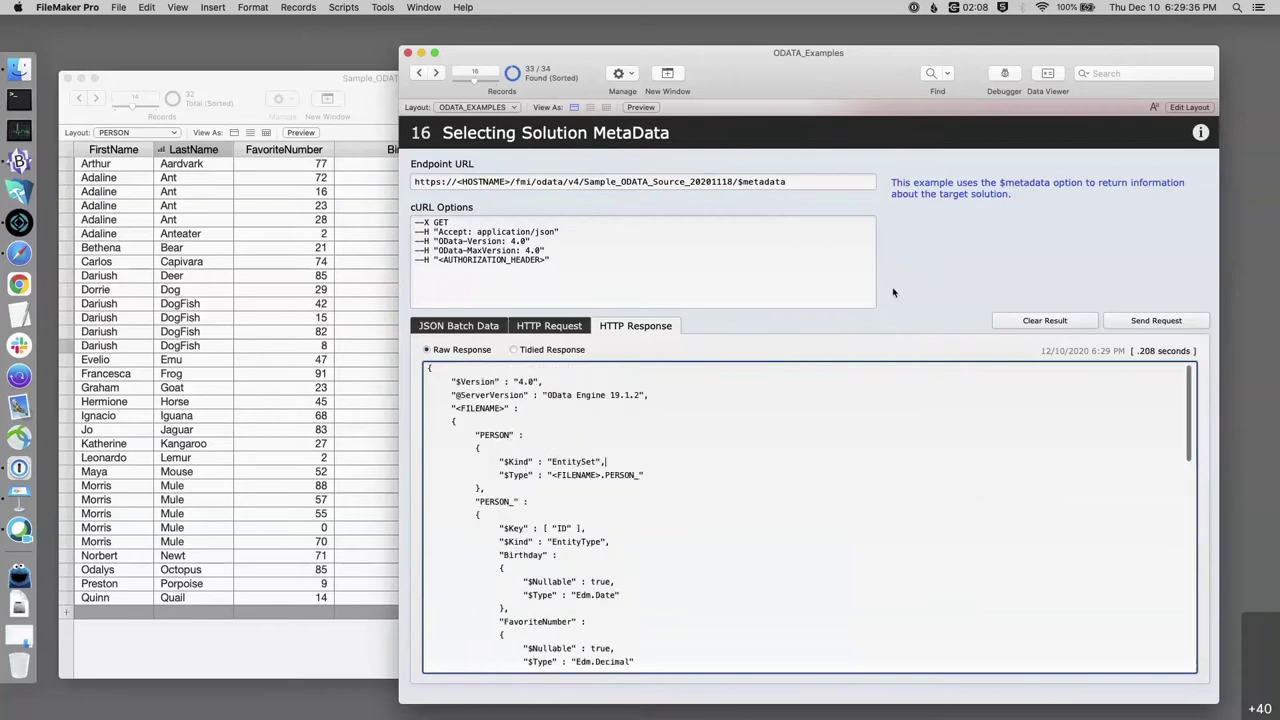
{"action": "left_click", "coordinate": [884, 325]}
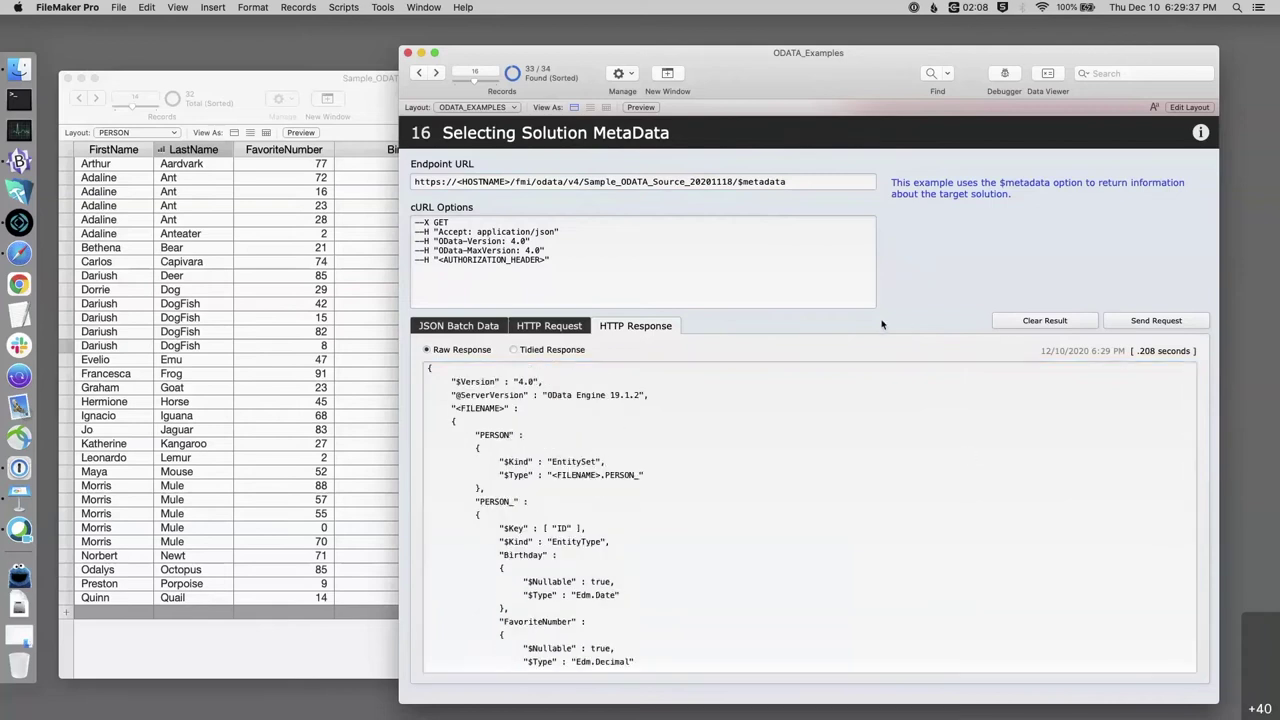
Step: Go to example 17, Selecting Server-Level Metadata, send the request, and examine the Sample_ODBC_Source_2020Nov entry in the response
{"action": "left_click", "coordinate": [435, 73]}
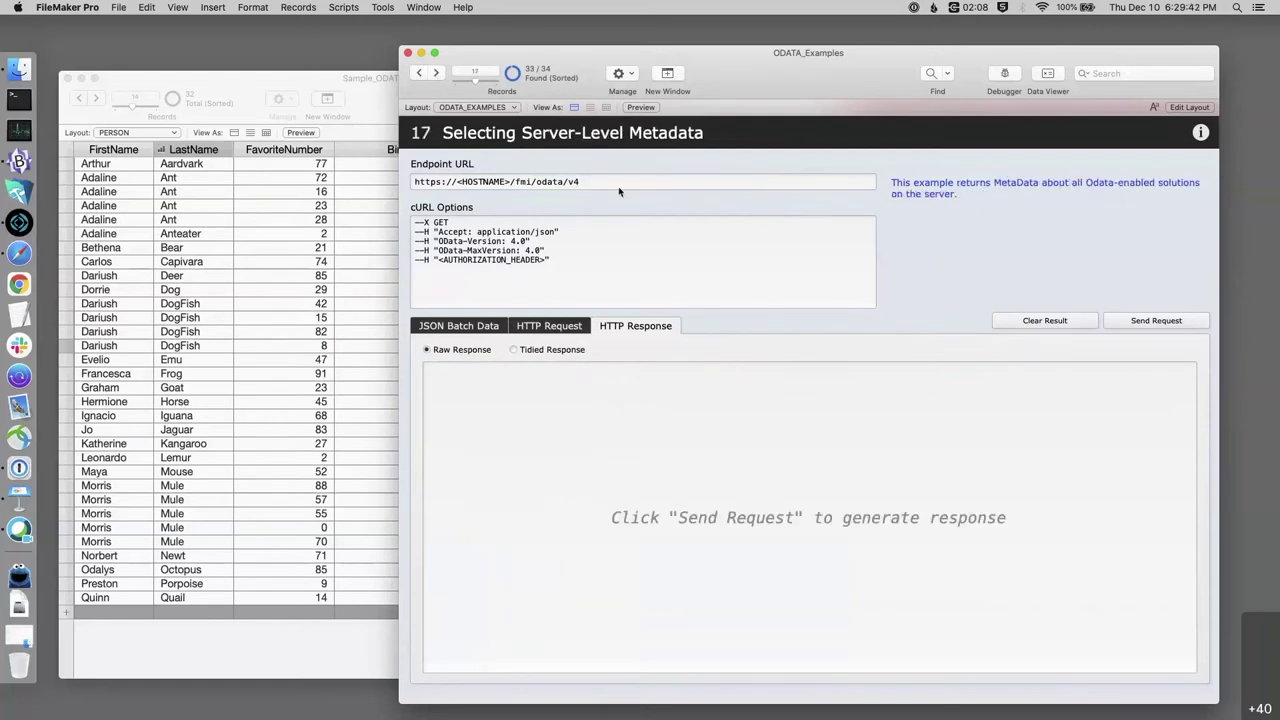
{"action": "left_click", "coordinate": [1155, 320]}
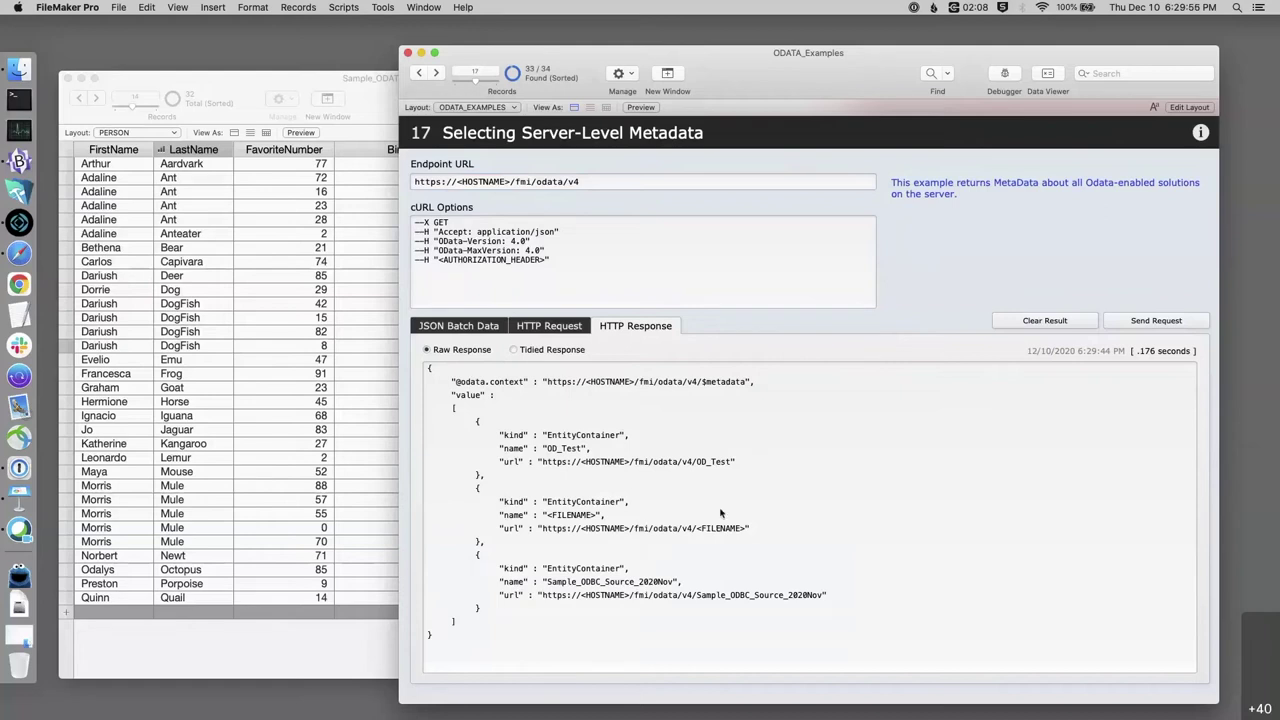
{"action": "left_click_drag", "start_coordinate": [673, 584], "coordinate": [545, 581]}
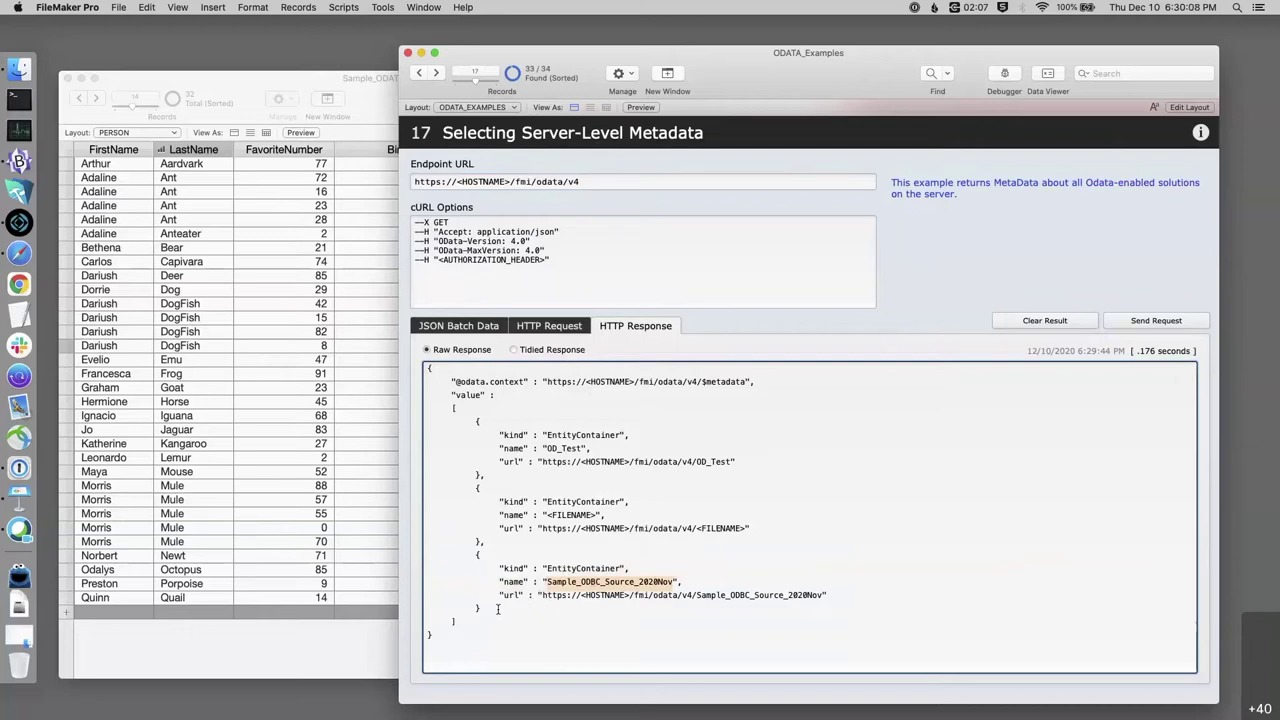
{"action": "left_click", "coordinate": [820, 350]}
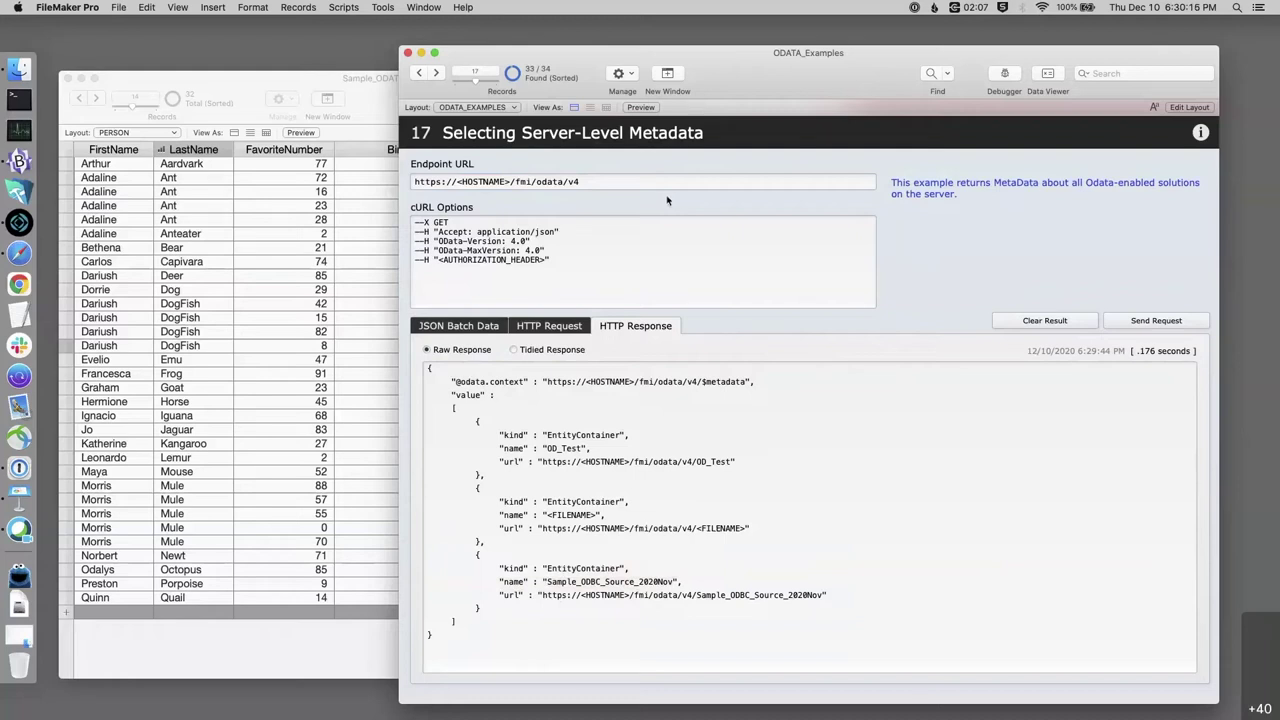
Step: Send the PERSON/$metadata request of example 18, Selecting a Table Definition, and examine the full response for the tables it covers
{"action": "left_click", "coordinate": [437, 73]}
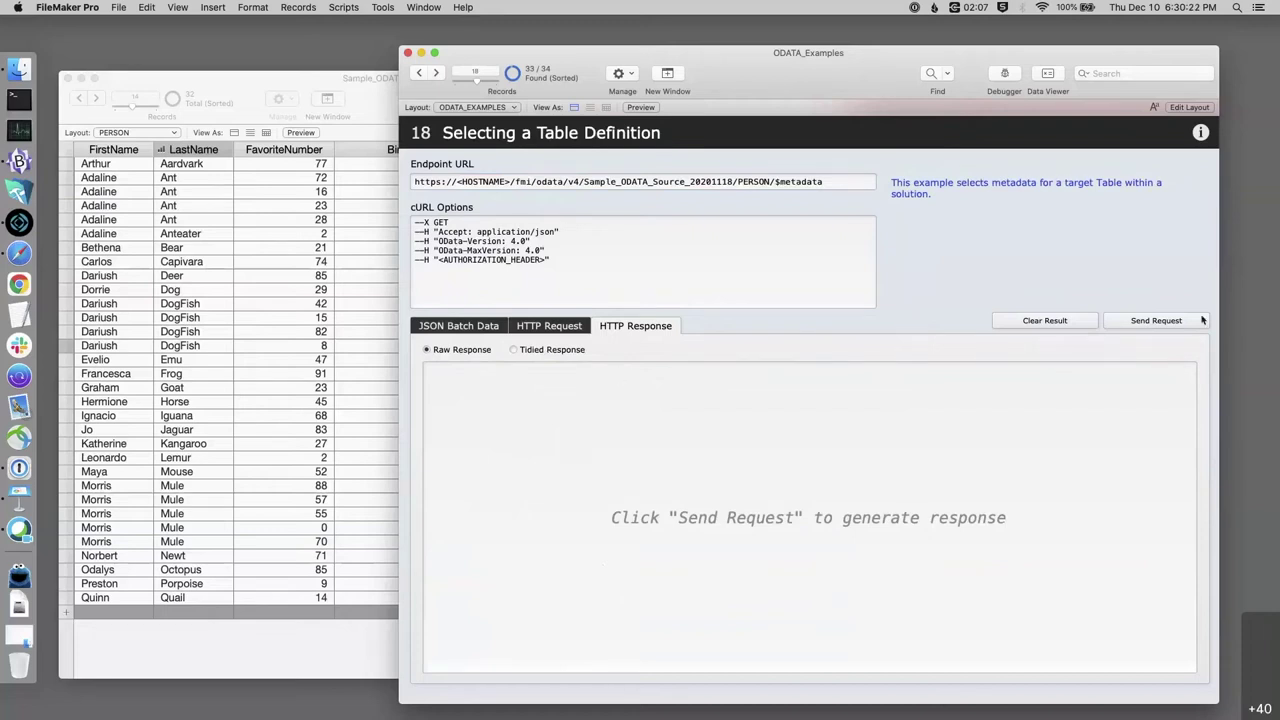
{"action": "left_click", "coordinate": [1154, 320]}
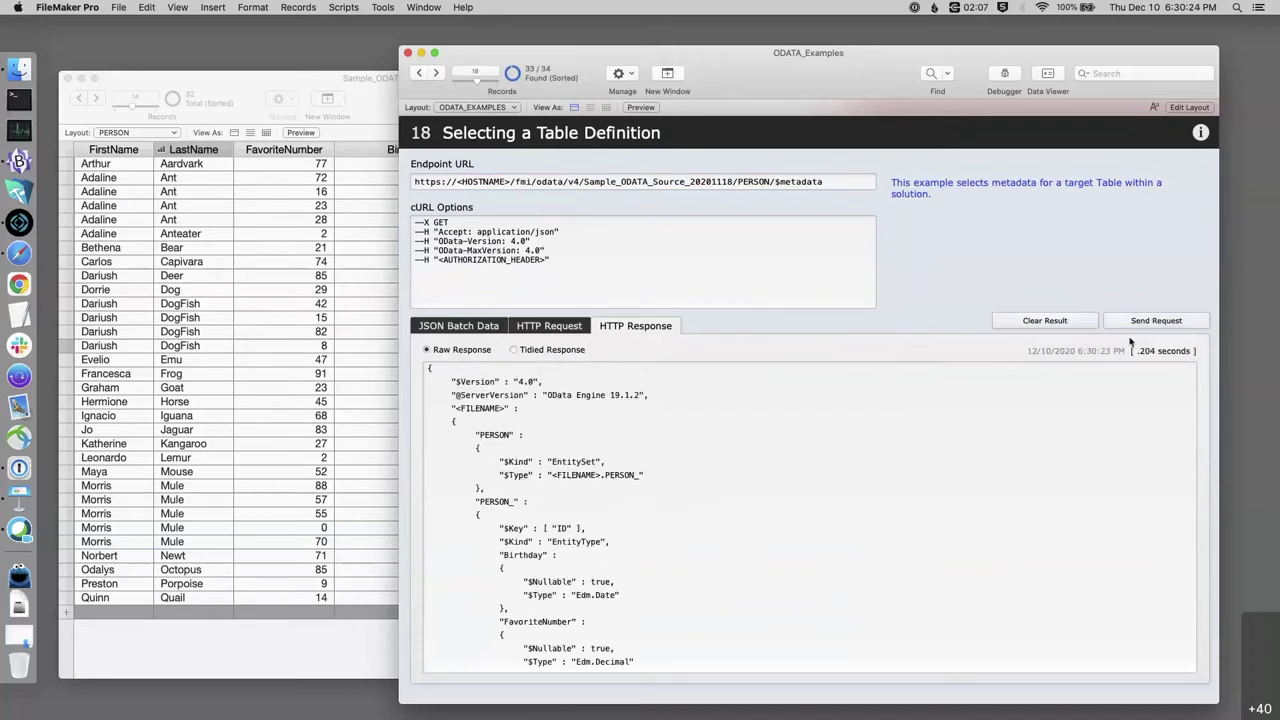
{"action": "scroll", "coordinate": [993, 407], "scroll_direction": "down", "scroll_amount": 3}
{"action": "scroll", "coordinate": [993, 407], "scroll_direction": "down", "scroll_amount": 1}
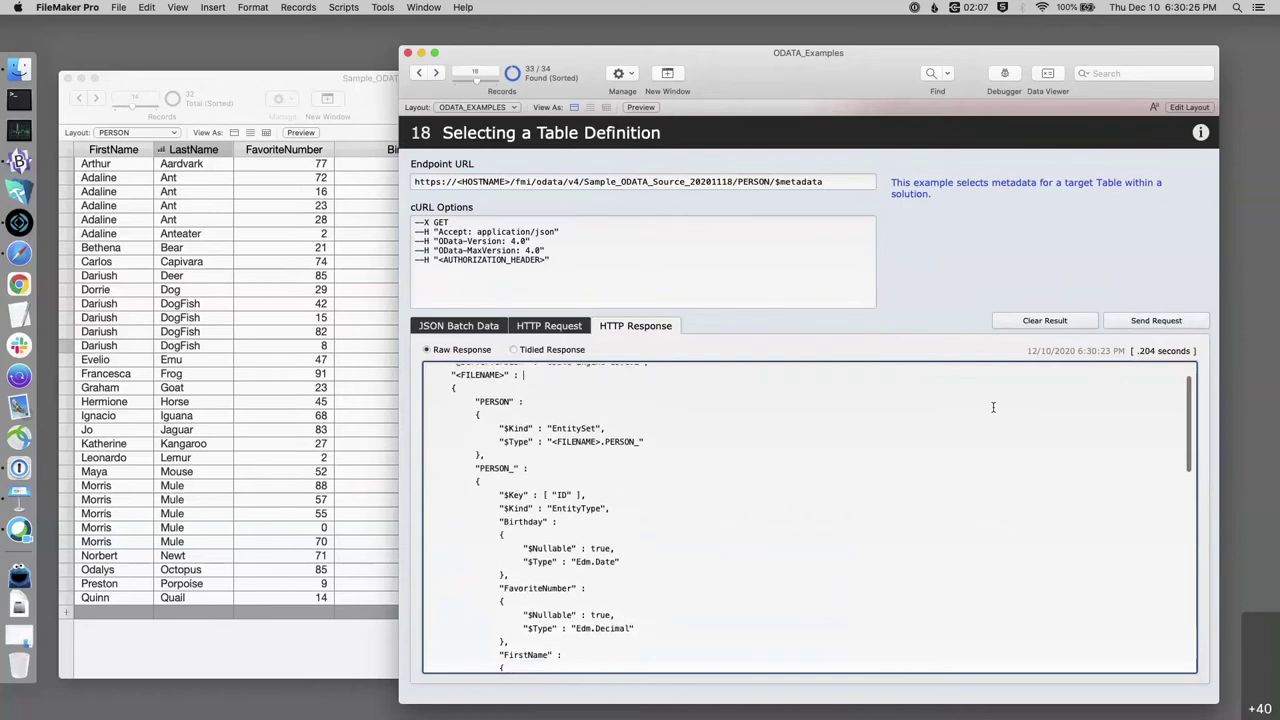
{"action": "scroll", "coordinate": [993, 407], "scroll_direction": "down", "scroll_amount": 5}
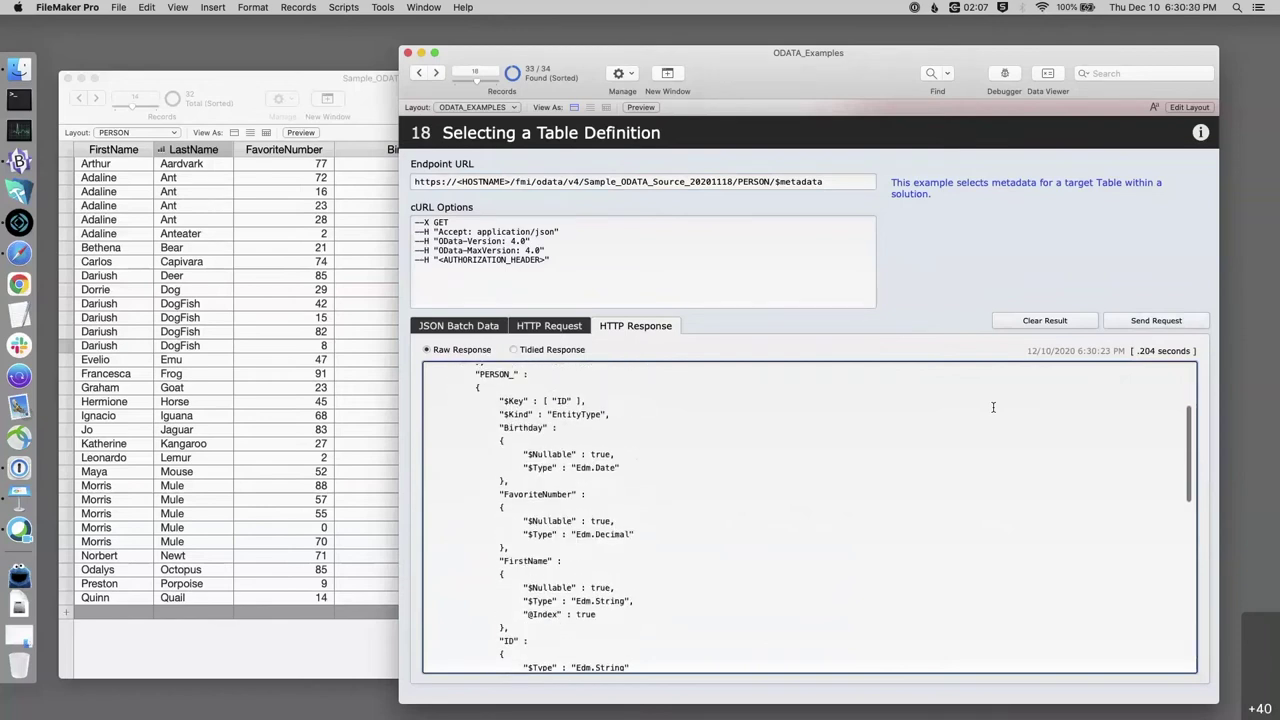
{"action": "scroll", "coordinate": [993, 407], "scroll_direction": "down", "scroll_amount": 10}
{"action": "scroll", "coordinate": [993, 407], "scroll_direction": "down", "scroll_amount": 7}
{"action": "scroll", "coordinate": [993, 407], "scroll_direction": "up", "scroll_amount": 3}
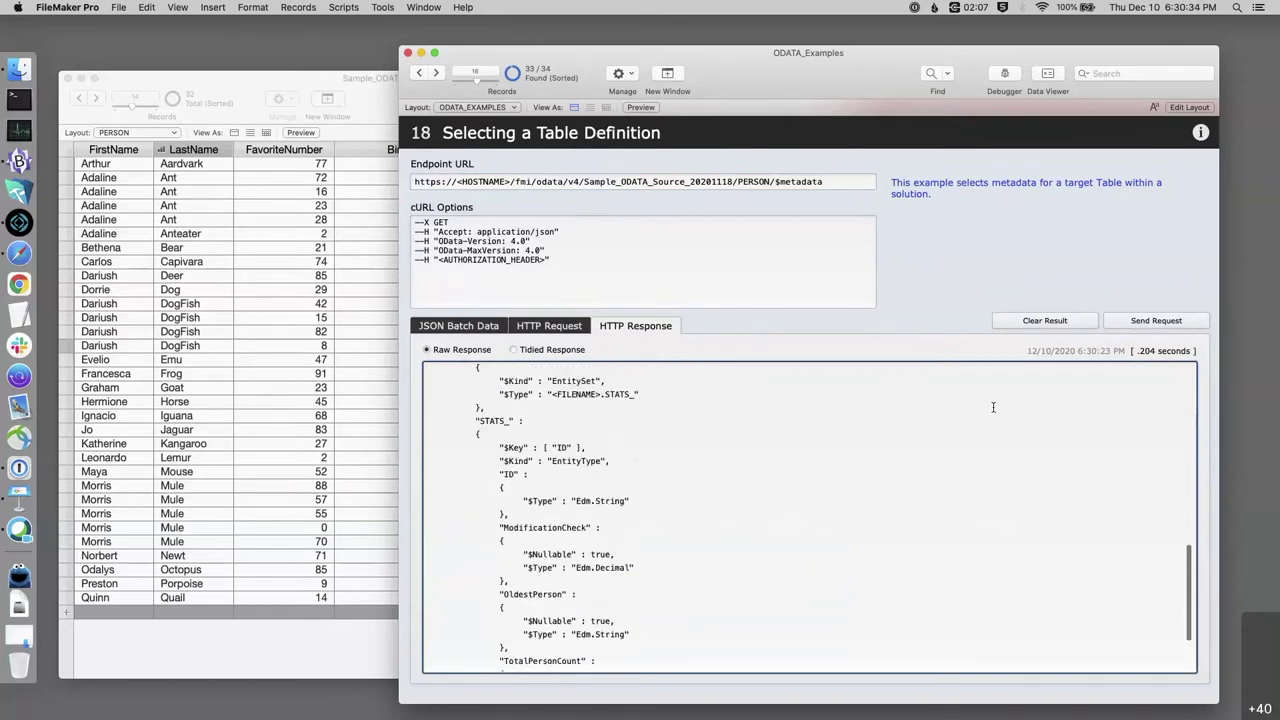
{"action": "scroll", "coordinate": [993, 407], "scroll_direction": "up", "scroll_amount": 1}
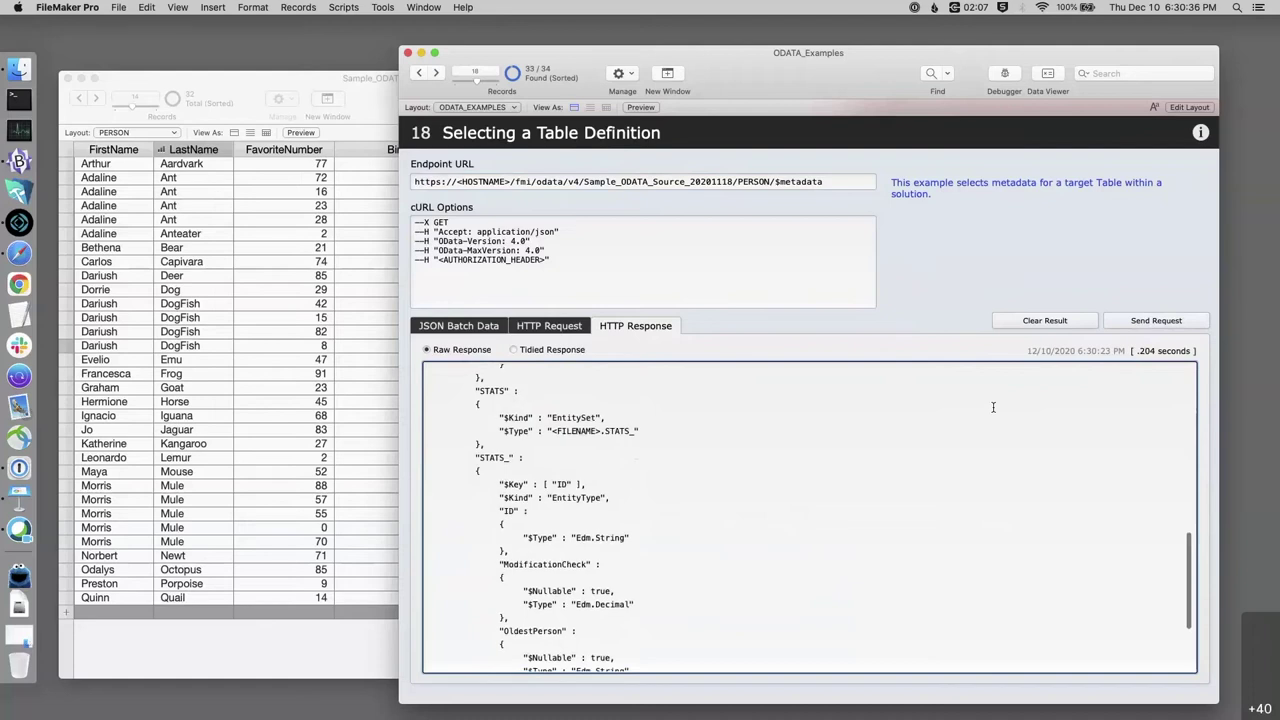
{"action": "scroll", "coordinate": [993, 407], "scroll_direction": "down", "scroll_amount": 1}
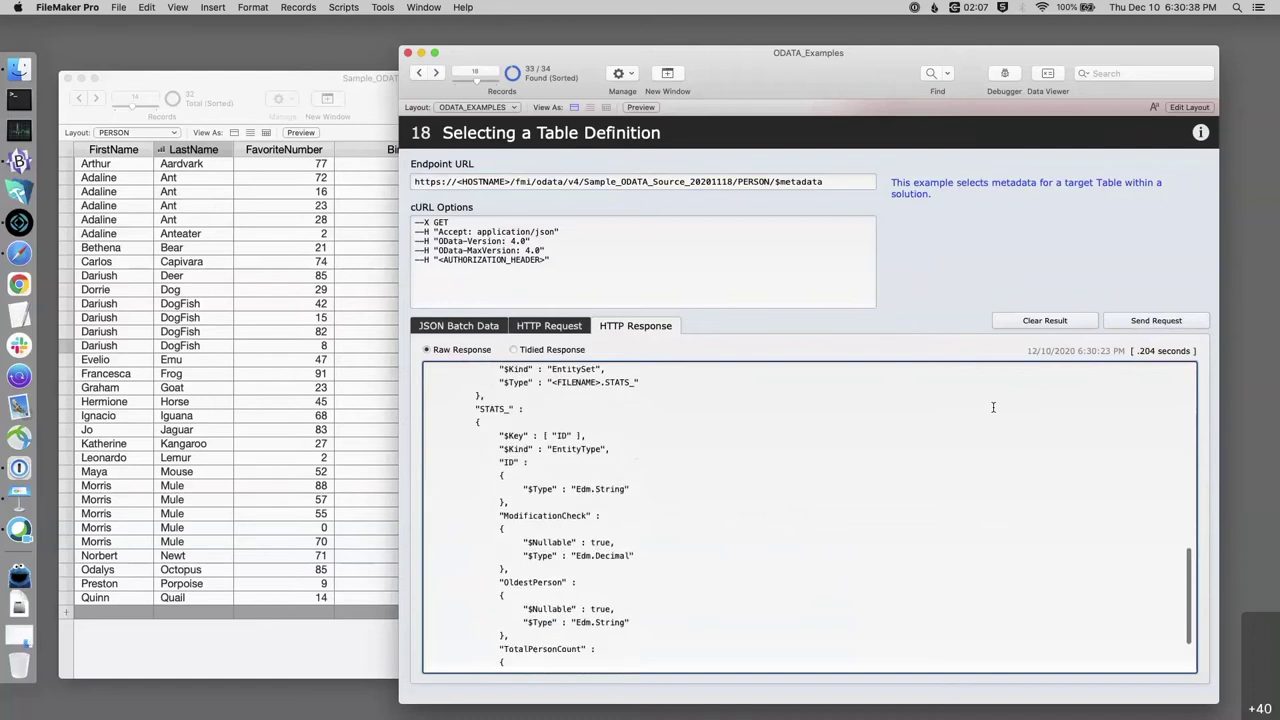
{"action": "scroll", "coordinate": [993, 407], "scroll_direction": "up", "scroll_amount": 15}
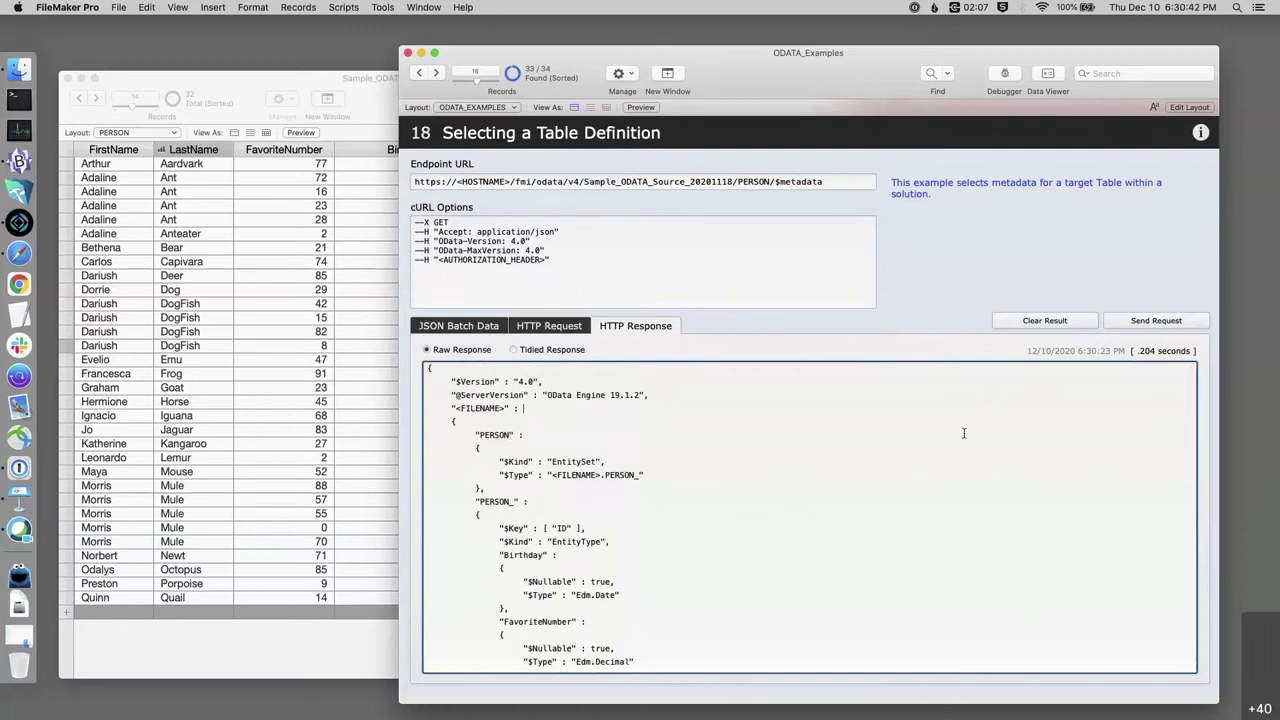
Step: Compare the PERSON table named in example 18's endpoint URL with the tables included in the returned definitions
{"action": "left_click", "coordinate": [749, 182]}
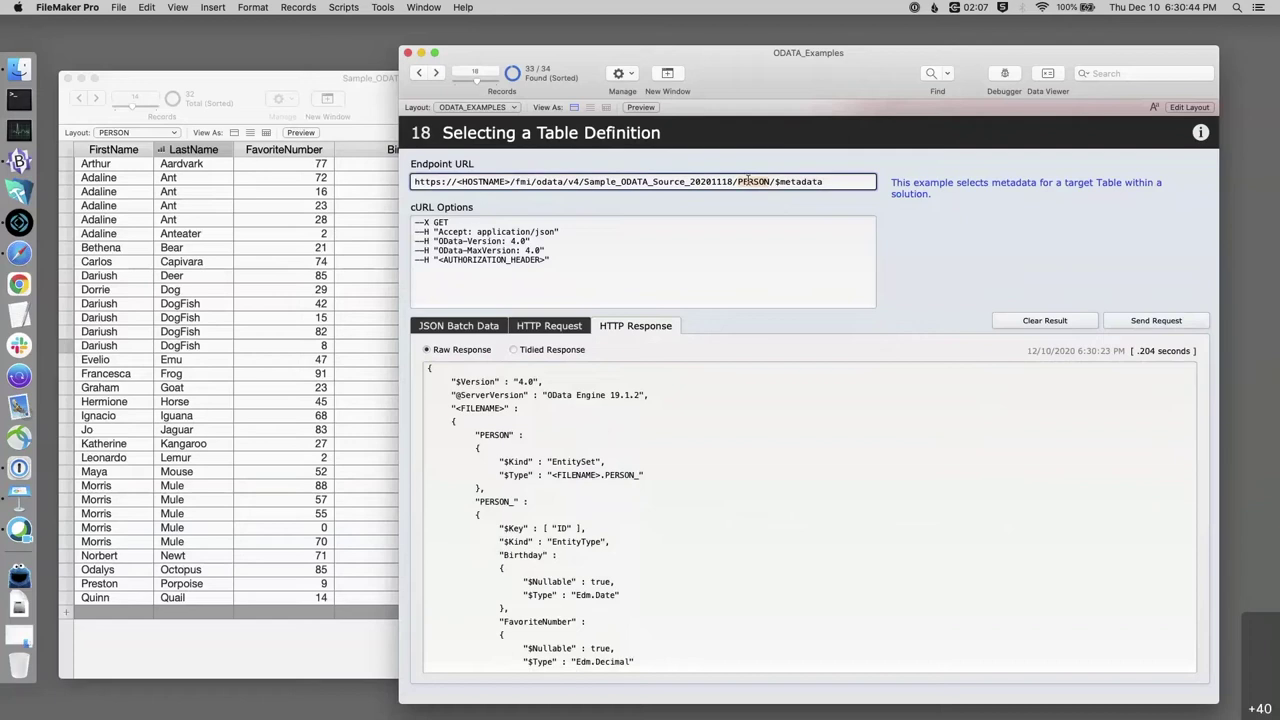
{"action": "left_click", "coordinate": [808, 445]}
{"action": "scroll", "coordinate": [808, 445], "scroll_direction": "down", "scroll_amount": 20}
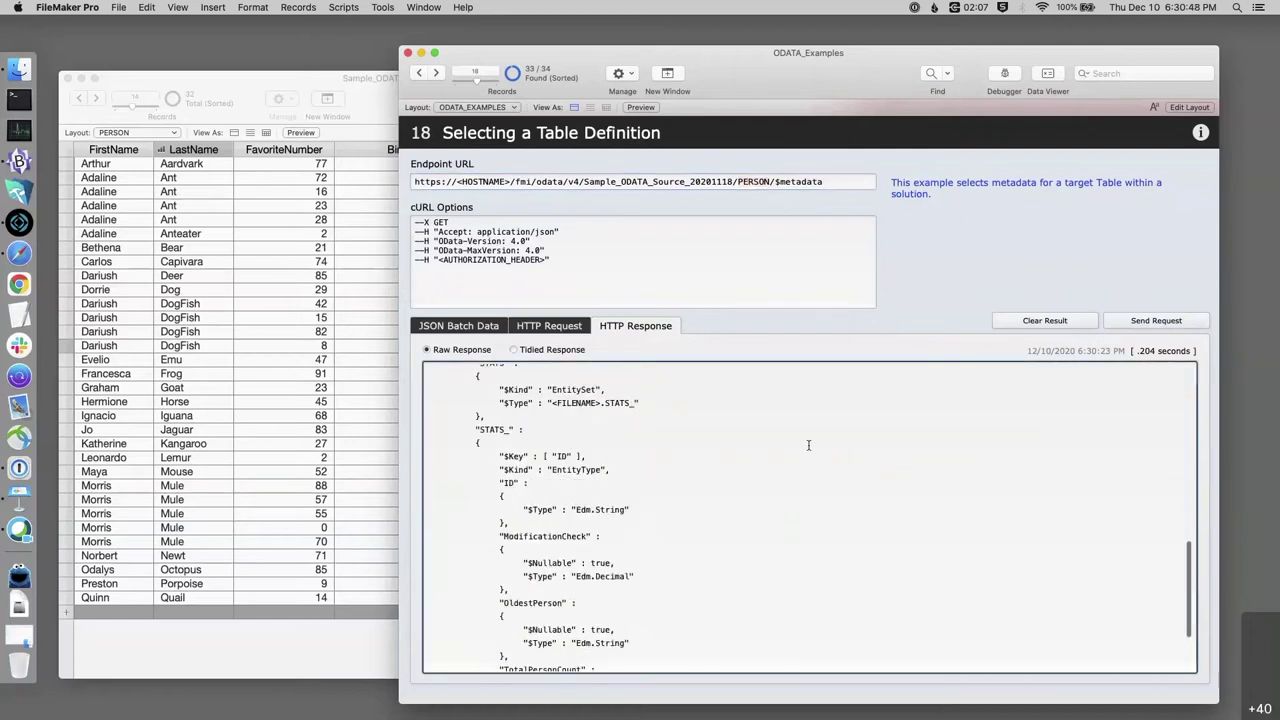
{"action": "scroll", "coordinate": [722, 488], "scroll_direction": "up", "scroll_amount": 3}
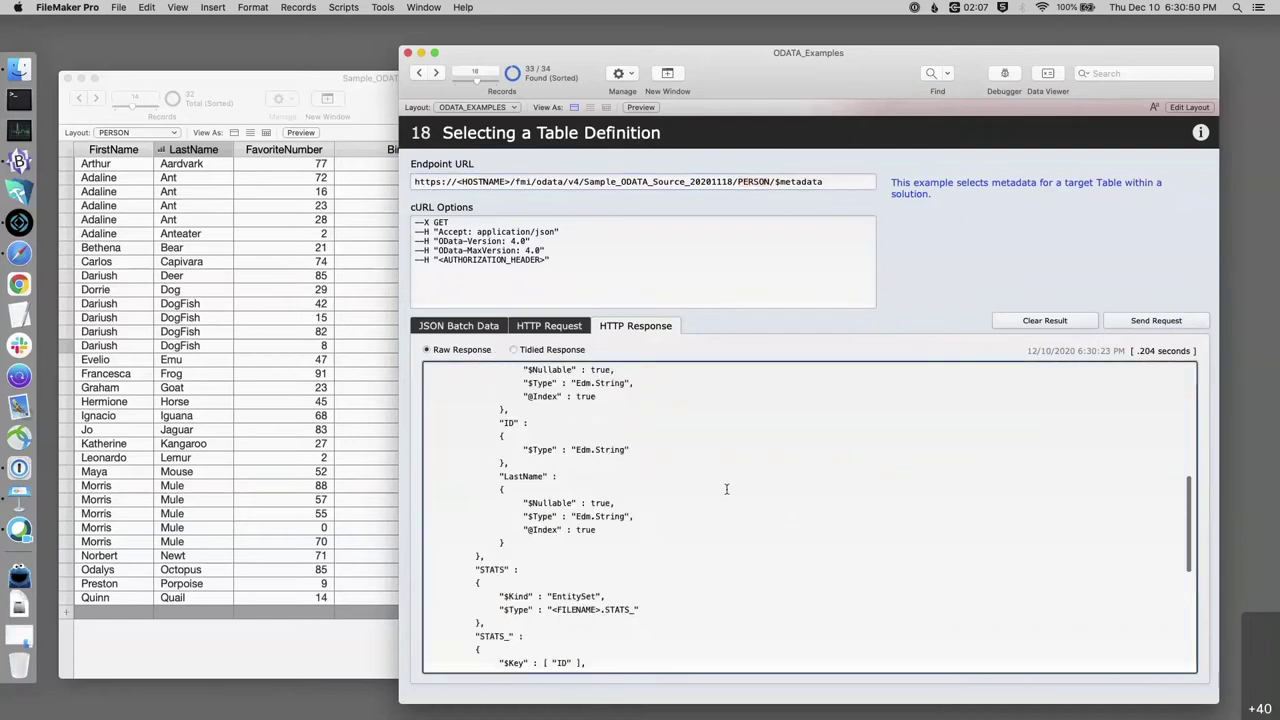
{"action": "left_click", "coordinate": [893, 323]}
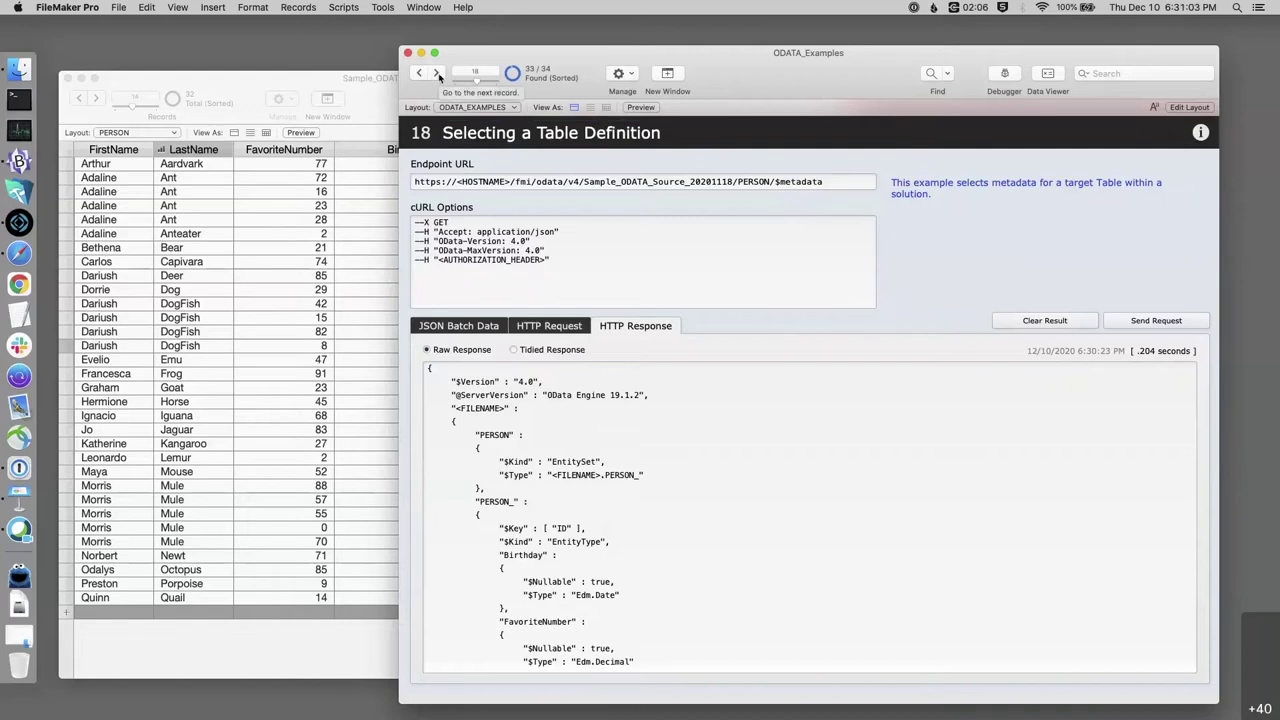
Step: Go to example 19, Alter Schema: Add Field To Table, and examine its full-access authorization header, FileMaker_Tables endpoint and HTTP request body
{"action": "left_click", "coordinate": [437, 73]}
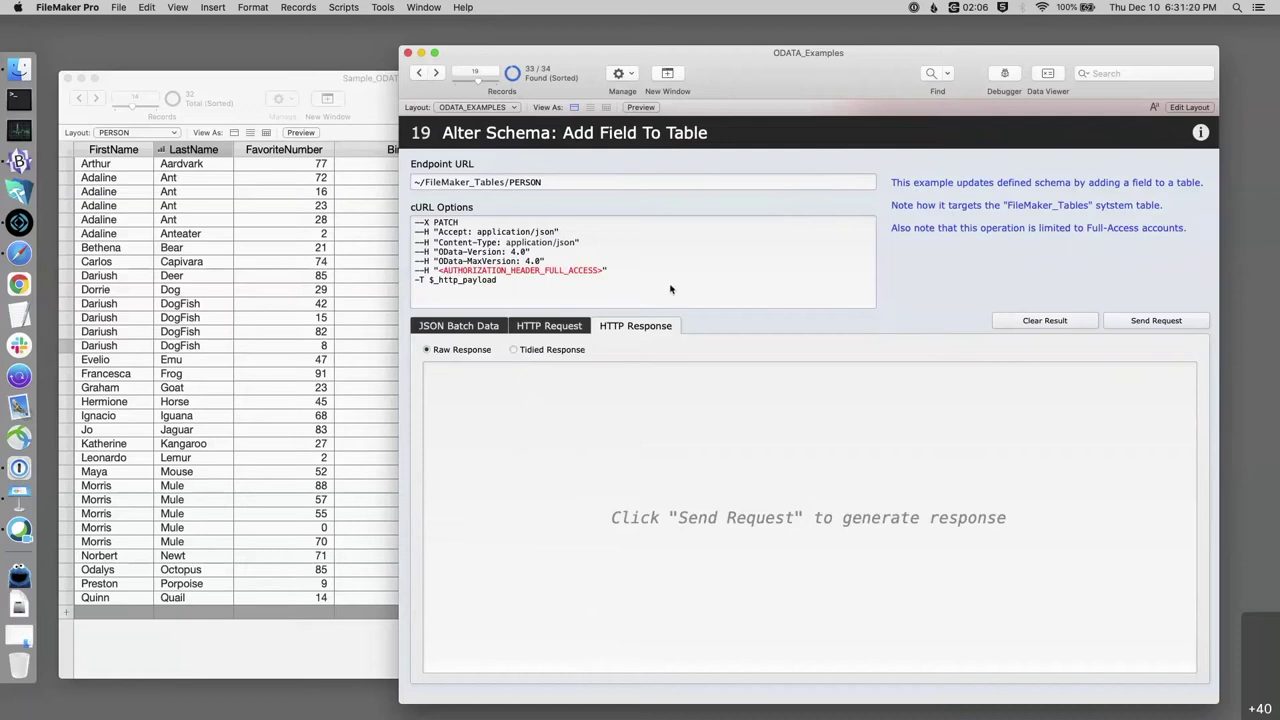
{"action": "left_click_drag", "start_coordinate": [604, 271], "coordinate": [438, 272]}
{"action": "left_click", "coordinate": [738, 331]}
{"action": "left_click", "coordinate": [448, 182]}
{"action": "left_click_drag", "start_coordinate": [505, 182], "coordinate": [427, 182]}
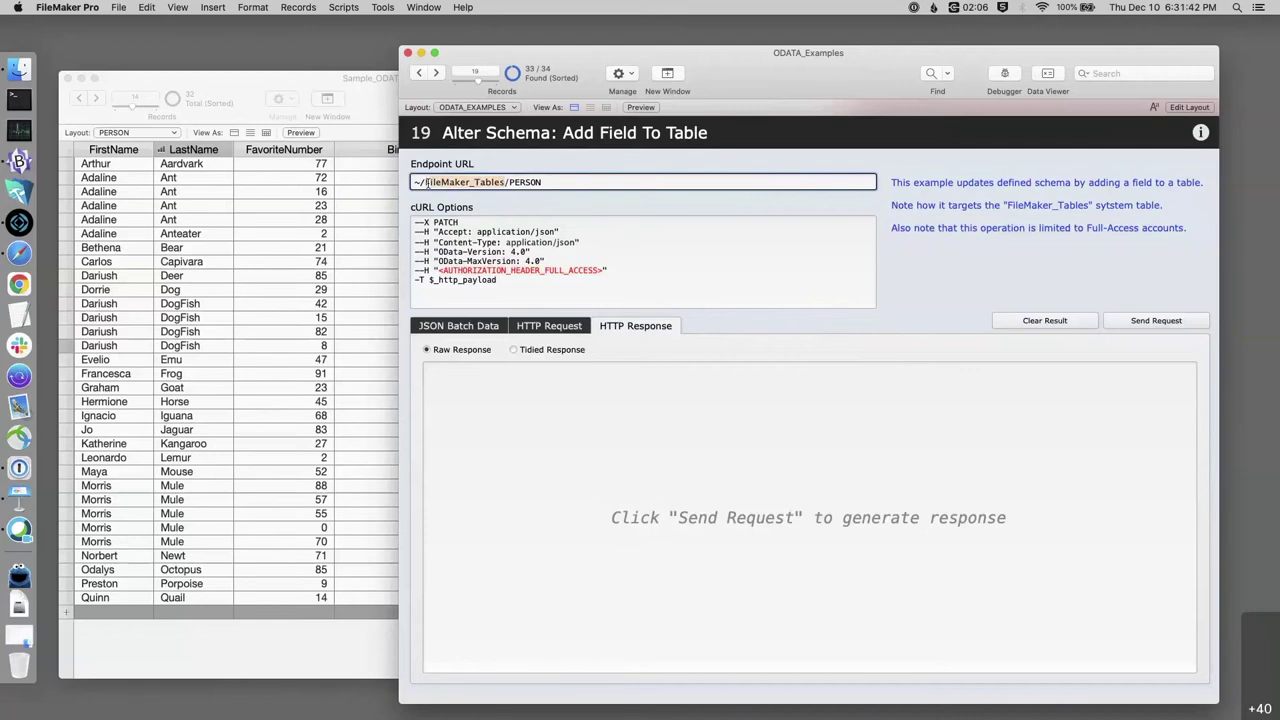
{"action": "left_click", "coordinate": [848, 333]}
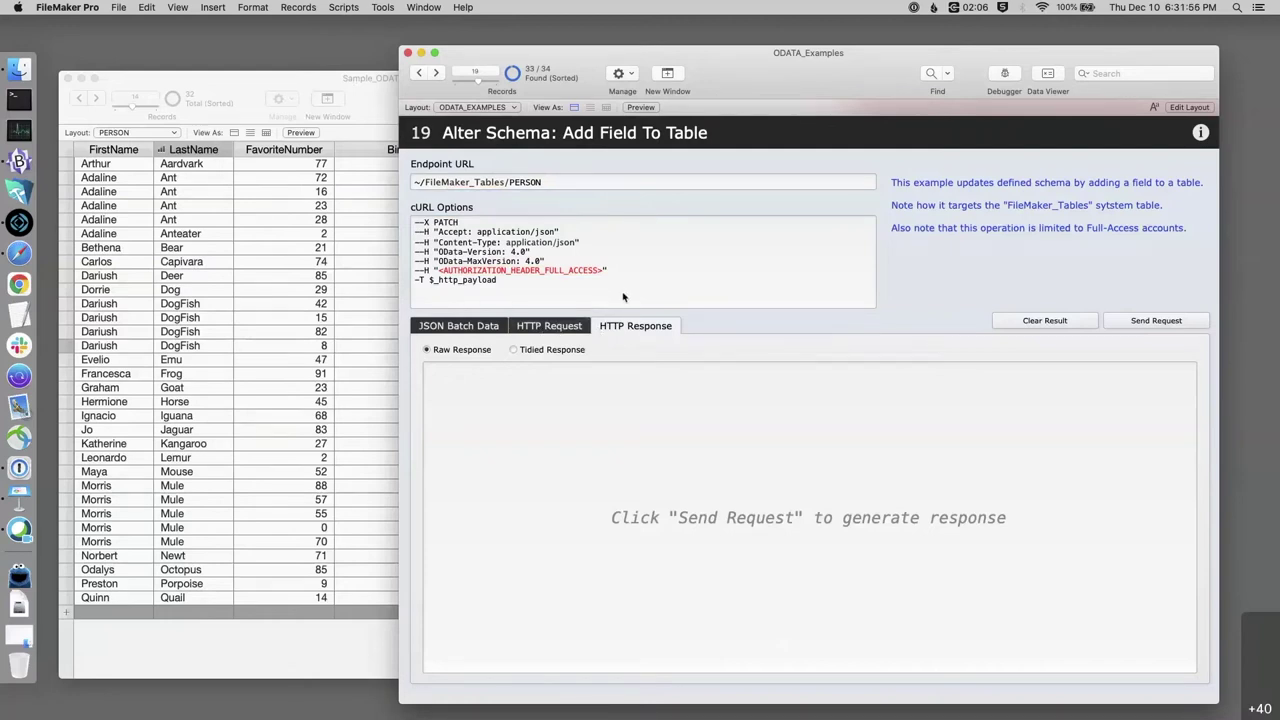
{"action": "left_click", "coordinate": [552, 326]}
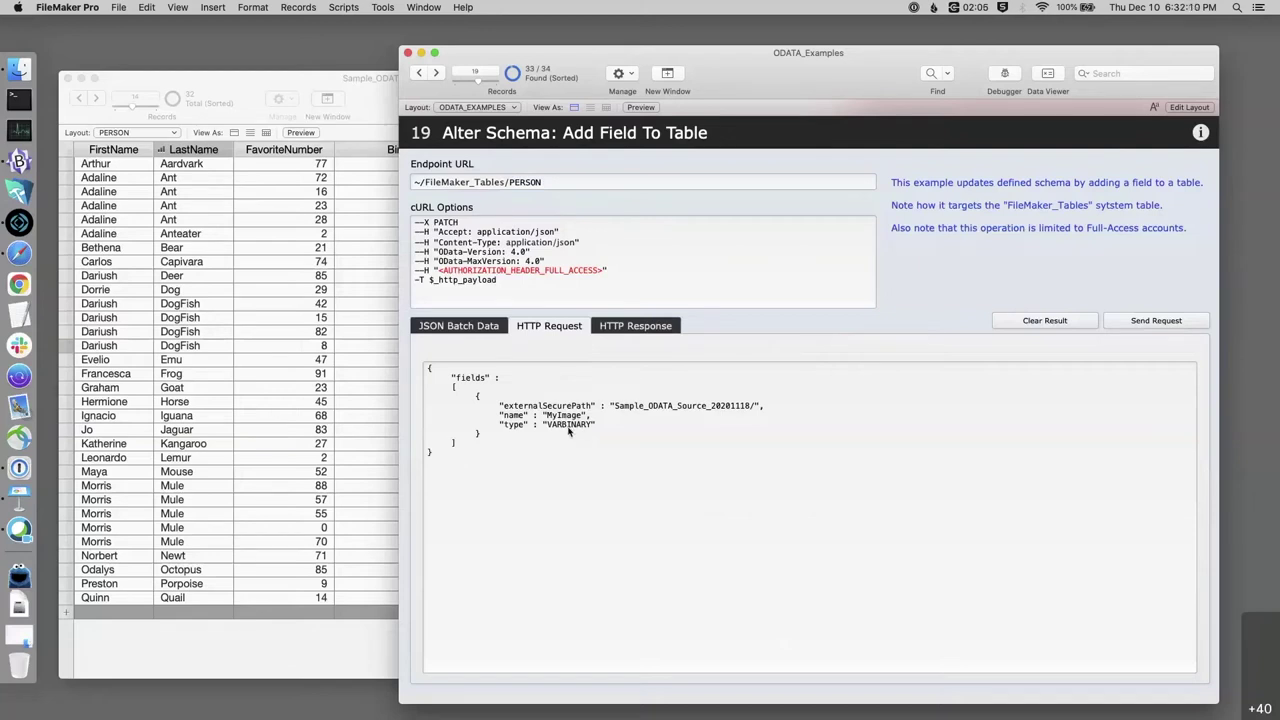
Step: Check the PERSON table's field definitions in the Sample_ODATA_Source_20201118 database, close them without changes, and return to the examples file
{"action": "left_click", "coordinate": [263, 79]}
{"action": "key", "text": "super+shift+d"}
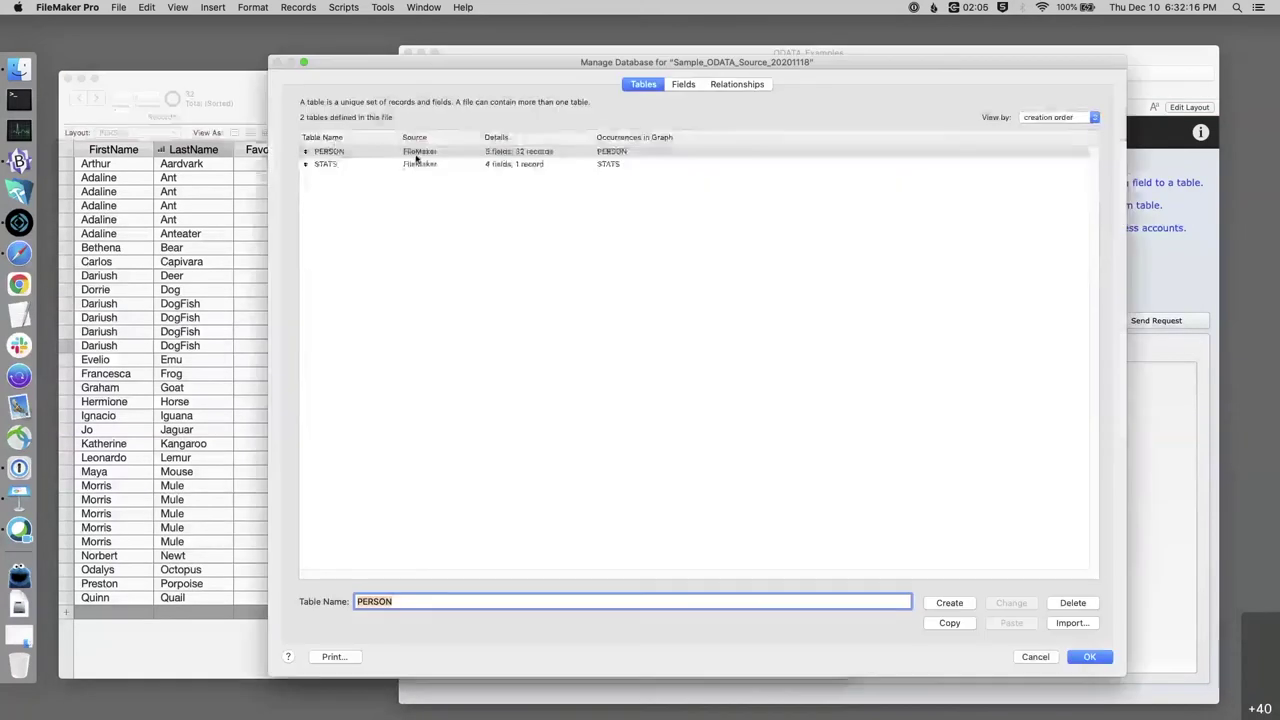
{"action": "double_click", "coordinate": [414, 152]}
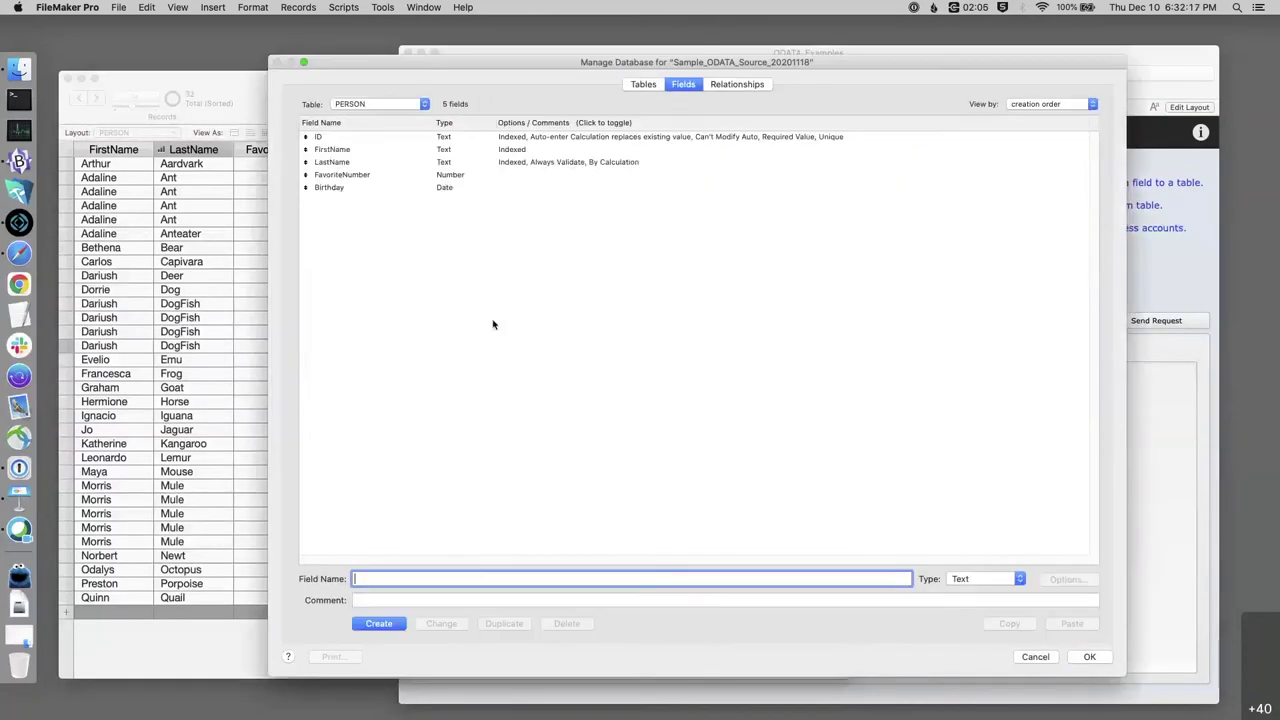
{"action": "left_click", "coordinate": [1036, 657]}
{"action": "left_click", "coordinate": [912, 325]}
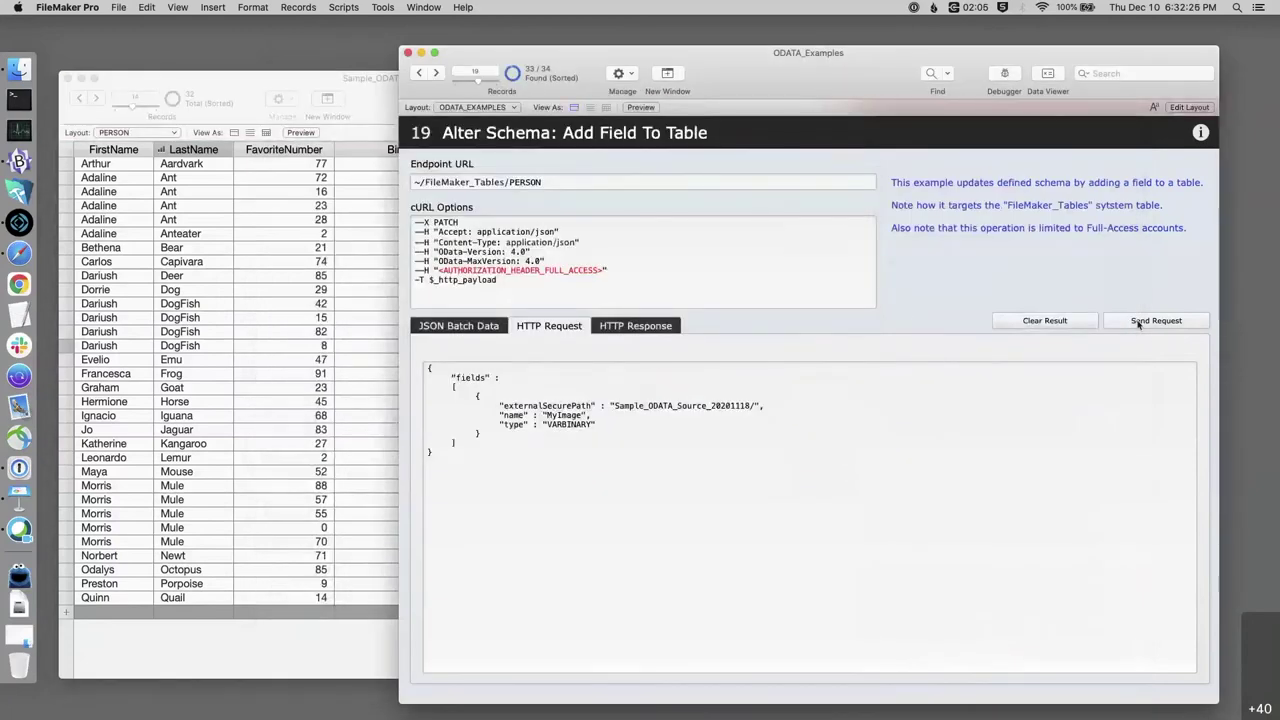
Step: Send the PATCH request that adds the MyImage VARBINARY field to PERSON, and examine the MyImage entry in the response
{"action": "left_click", "coordinate": [1168, 321]}
{"action": "left_click", "coordinate": [939, 445]}
{"action": "scroll", "coordinate": [939, 445], "scroll_direction": "down", "scroll_amount": 1}
{"action": "scroll", "coordinate": [939, 445], "scroll_direction": "up", "scroll_amount": 1}
{"action": "scroll", "coordinate": [939, 445], "scroll_direction": "down", "scroll_amount": 2}
{"action": "scroll", "coordinate": [939, 445], "scroll_direction": "down", "scroll_amount": 1}
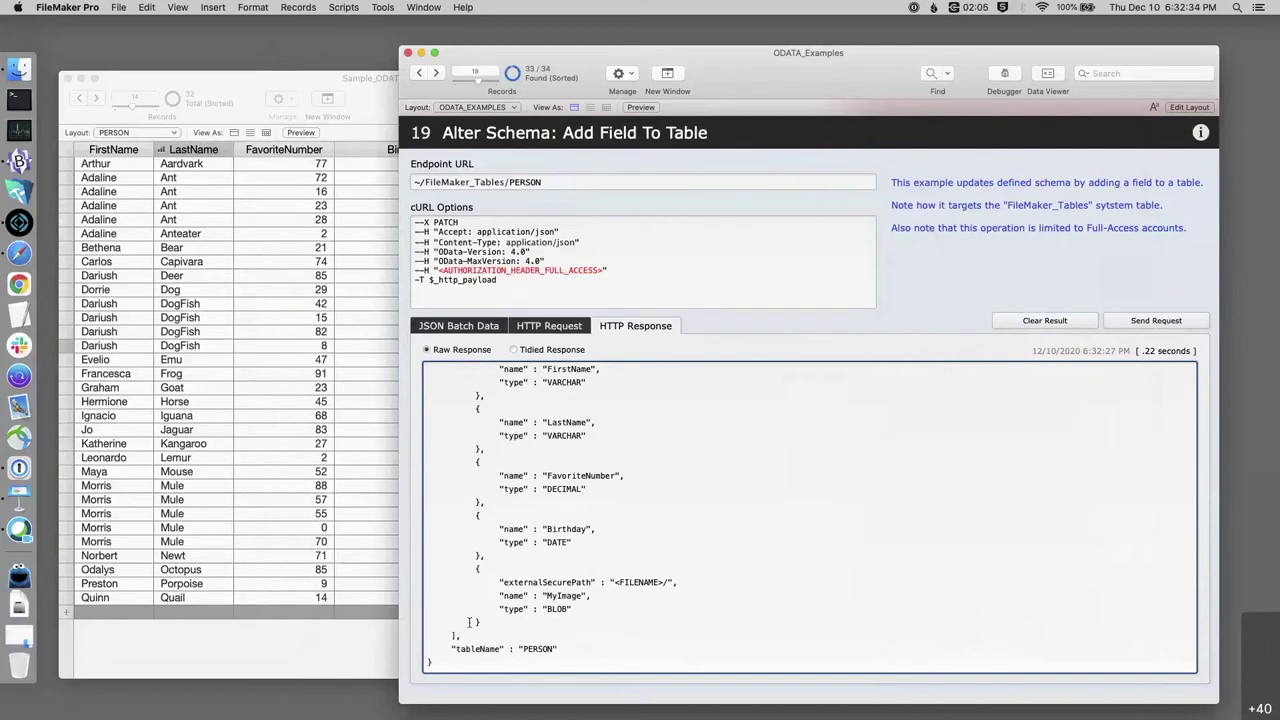
{"action": "left_click_drag", "start_coordinate": [494, 624], "coordinate": [464, 573]}
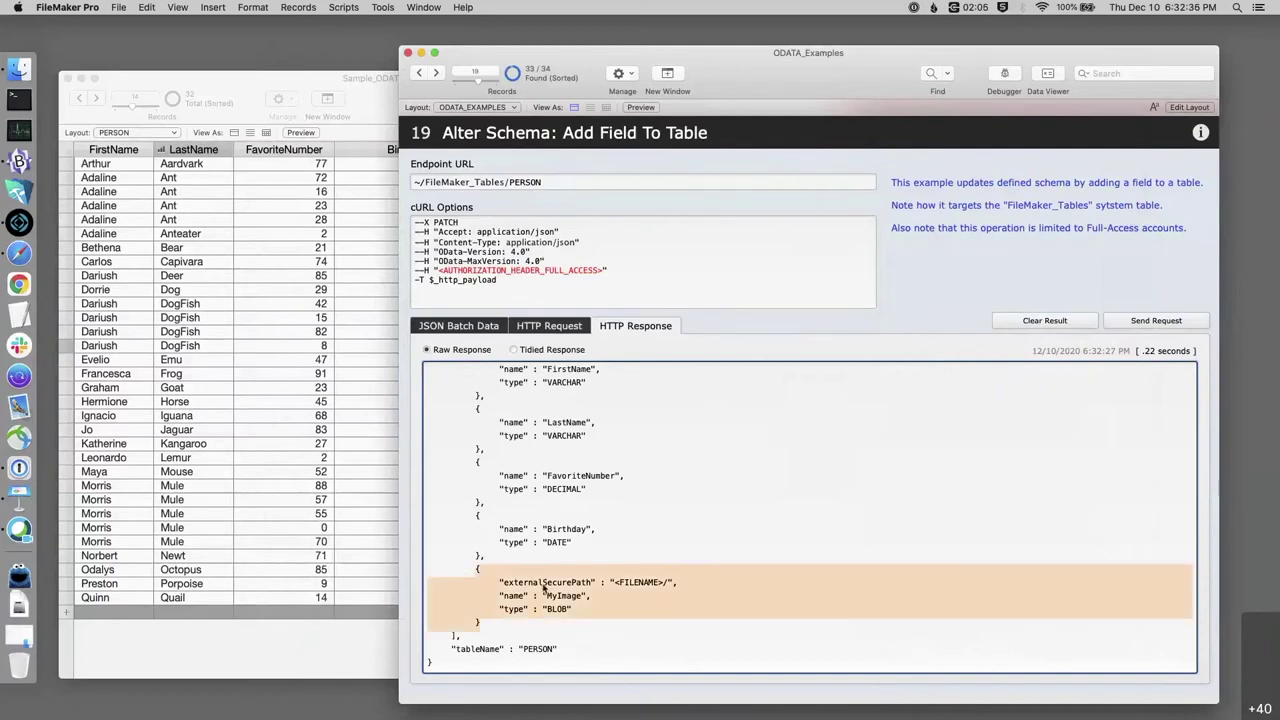
{"action": "left_click", "coordinate": [770, 329]}
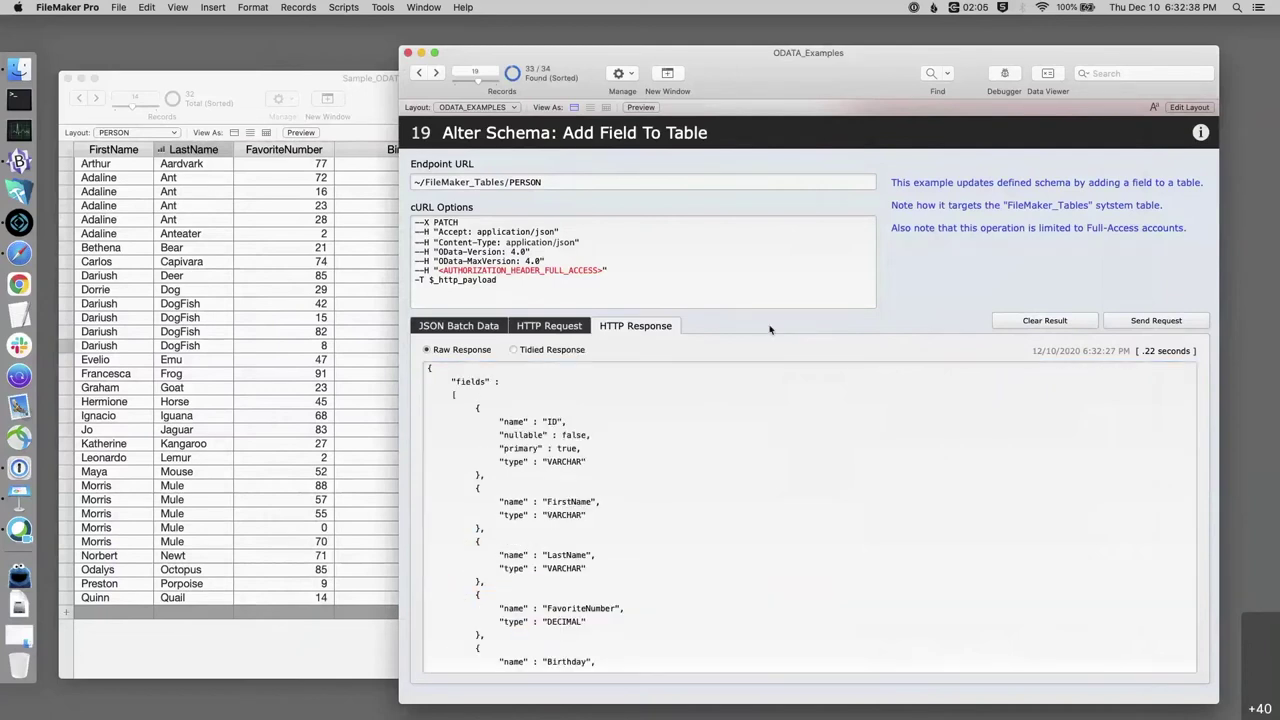
Step: Check the MyImage field in the source database's PERSON field definitions and relationships graph, close without changes, and return to the examples
{"action": "left_click", "coordinate": [222, 89]}
{"action": "key", "text": "super+shift+d"}
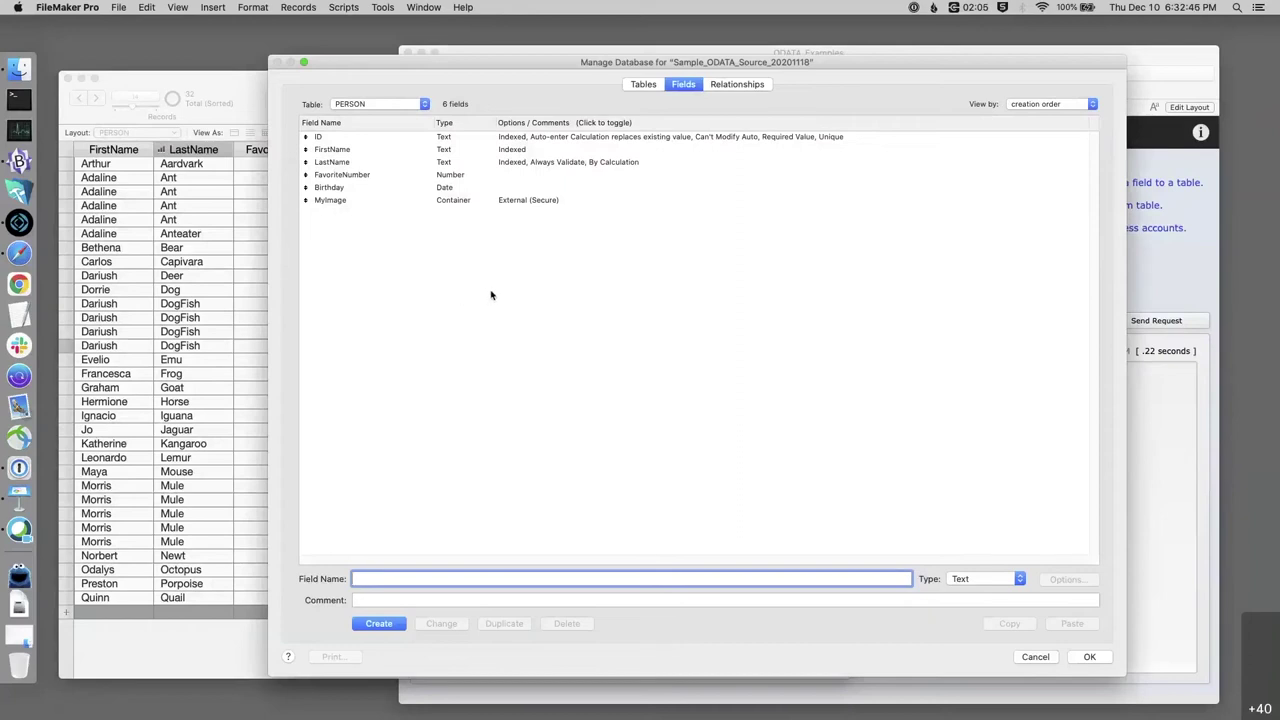
{"action": "left_click", "coordinate": [738, 85]}
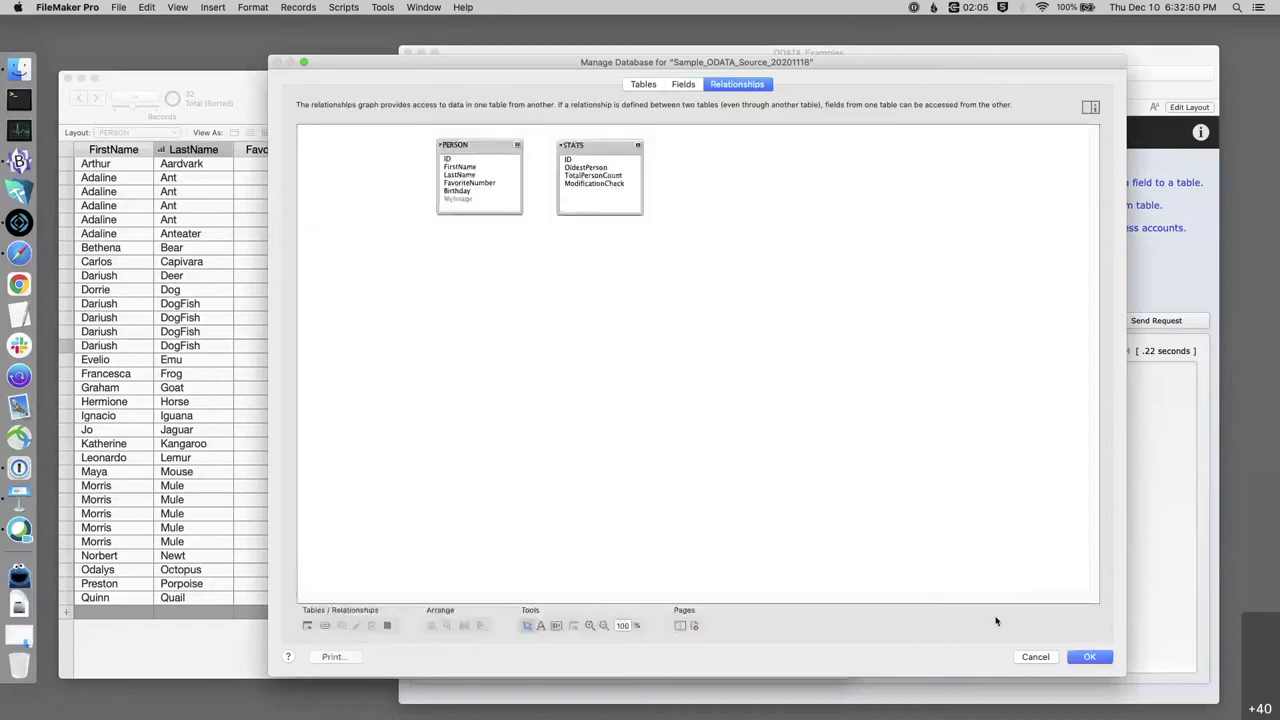
{"action": "left_click", "coordinate": [1033, 657]}
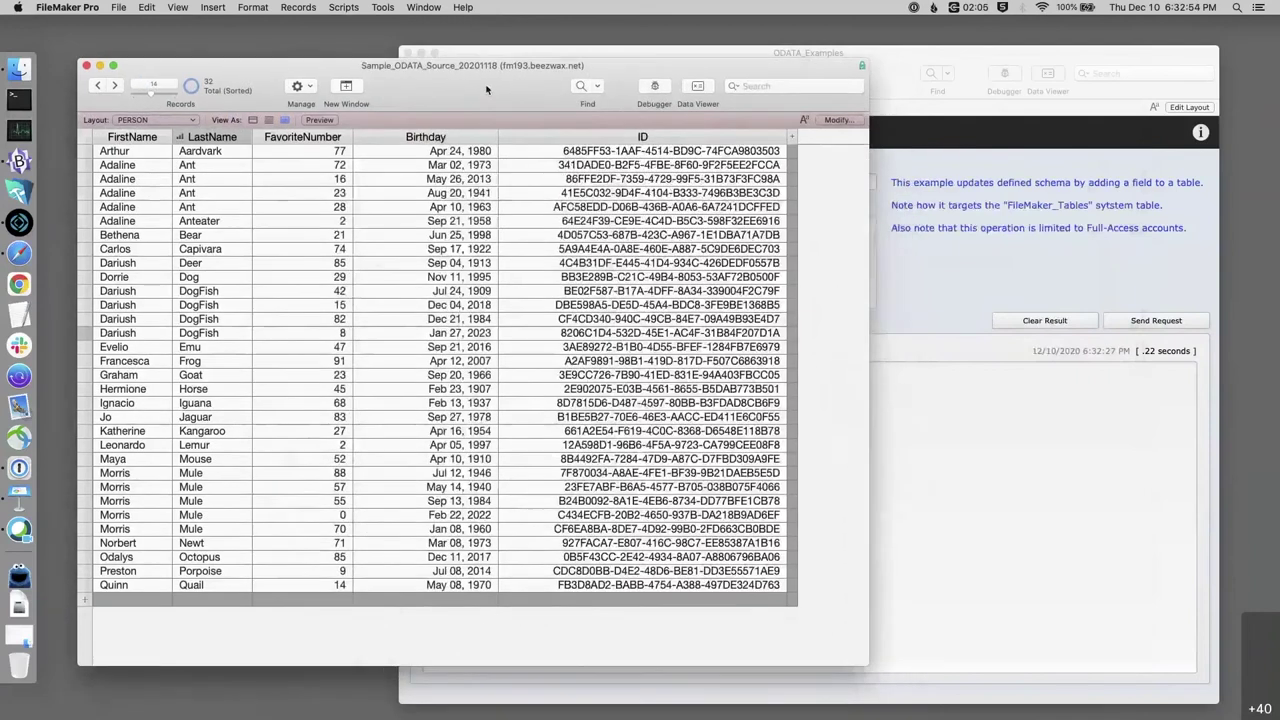
{"action": "left_click_drag", "start_coordinate": [486, 90], "coordinate": [484, 97]}
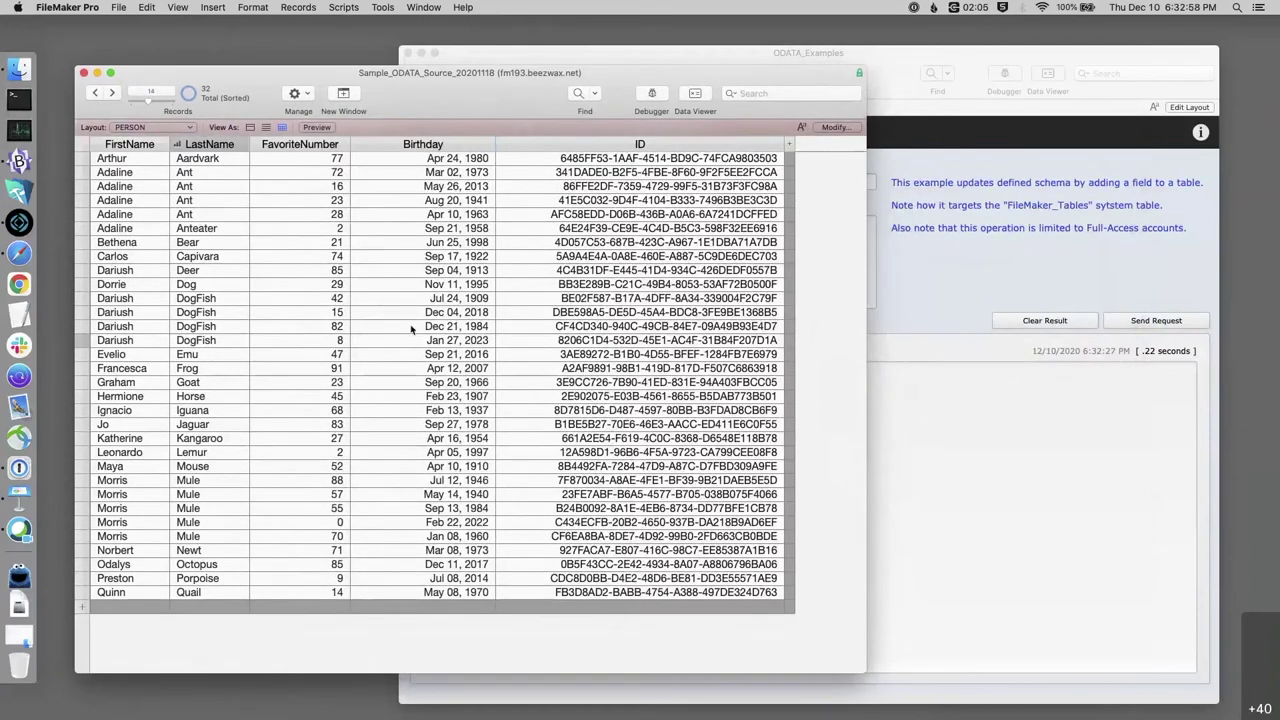
{"action": "left_click_drag", "start_coordinate": [436, 103], "coordinate": [424, 107]}
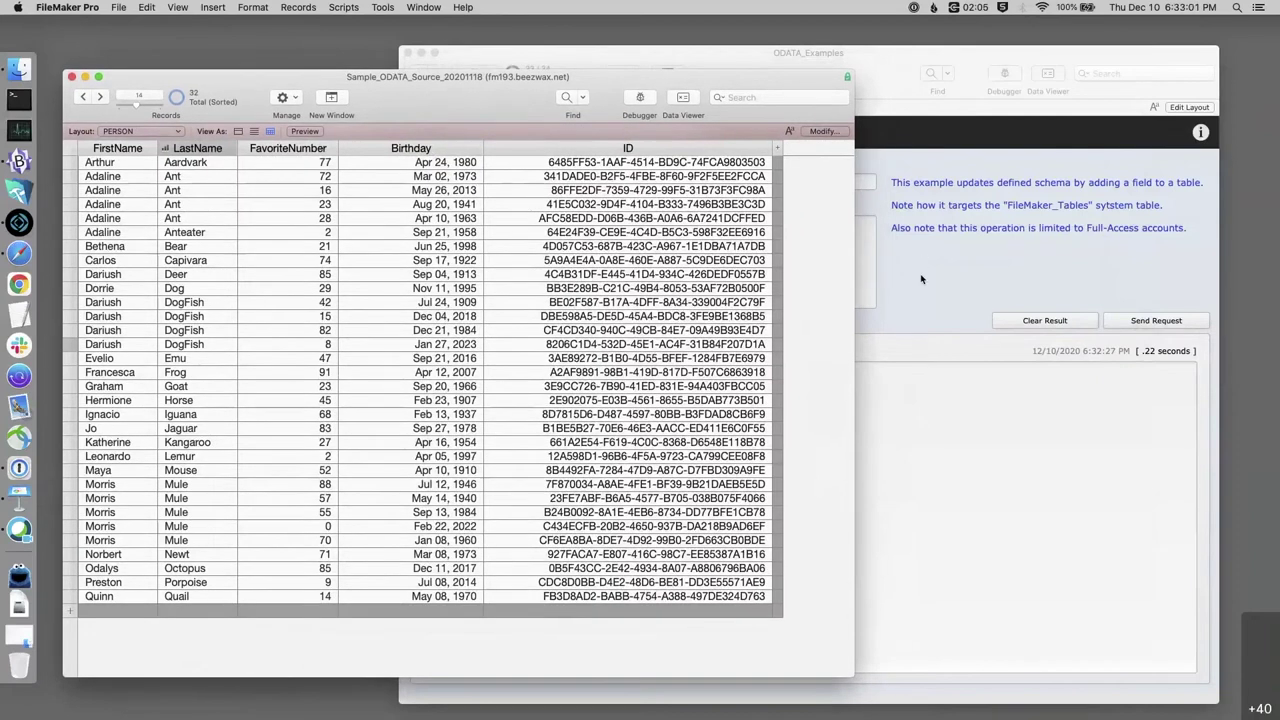
{"action": "left_click", "coordinate": [922, 279]}
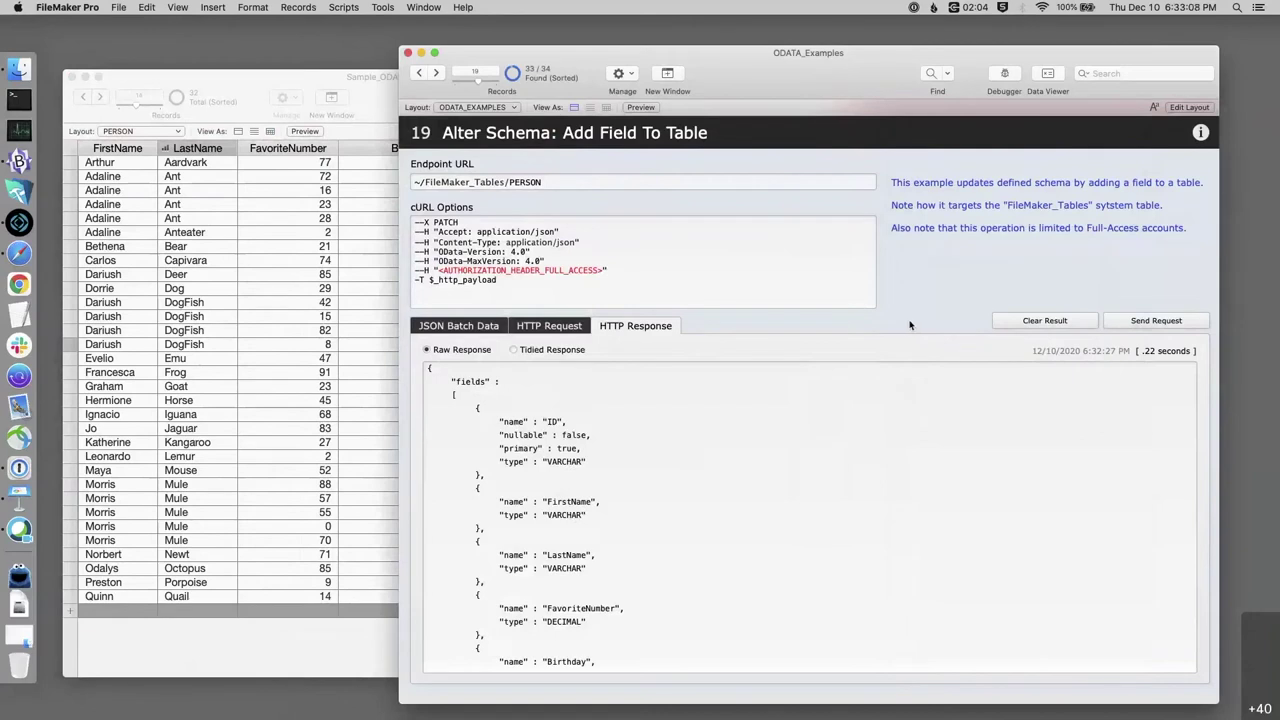
Step: Go to example 20, Alter Schema: Add a New Table, and review its ACTIVITY_LOG request body and the source database's defined tables
{"action": "left_click", "coordinate": [435, 73]}
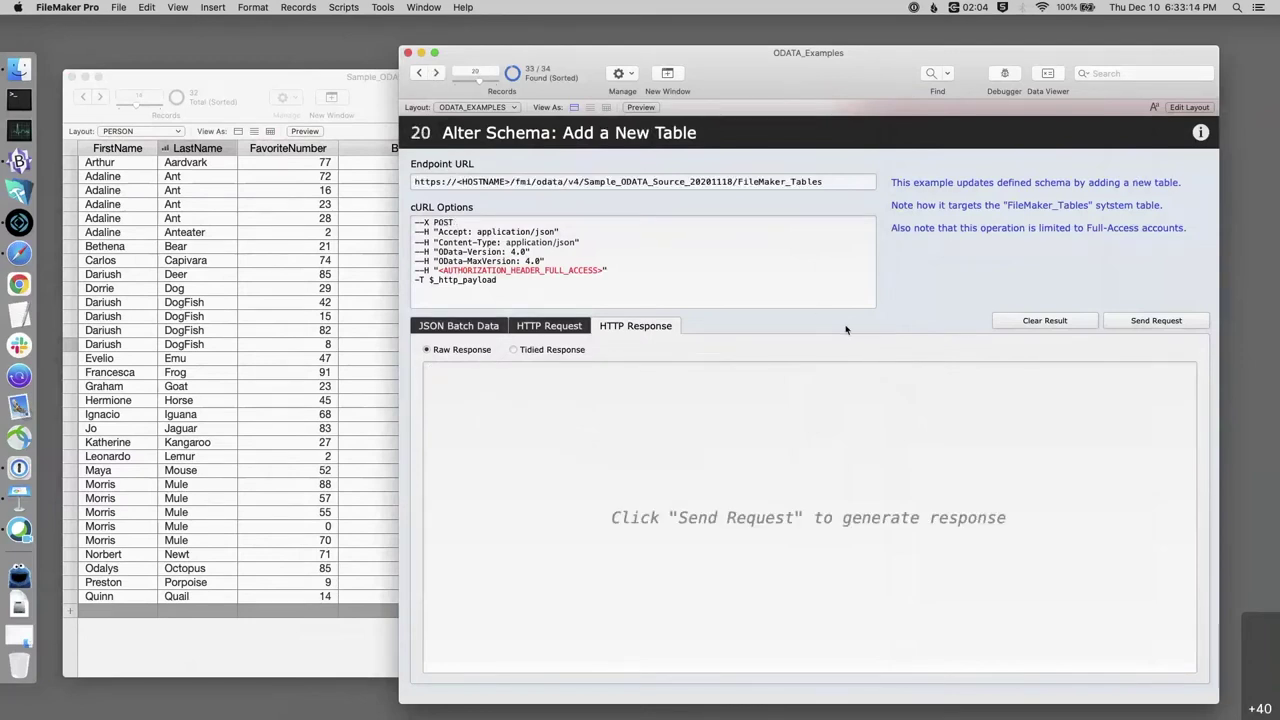
{"action": "left_click", "coordinate": [549, 322]}
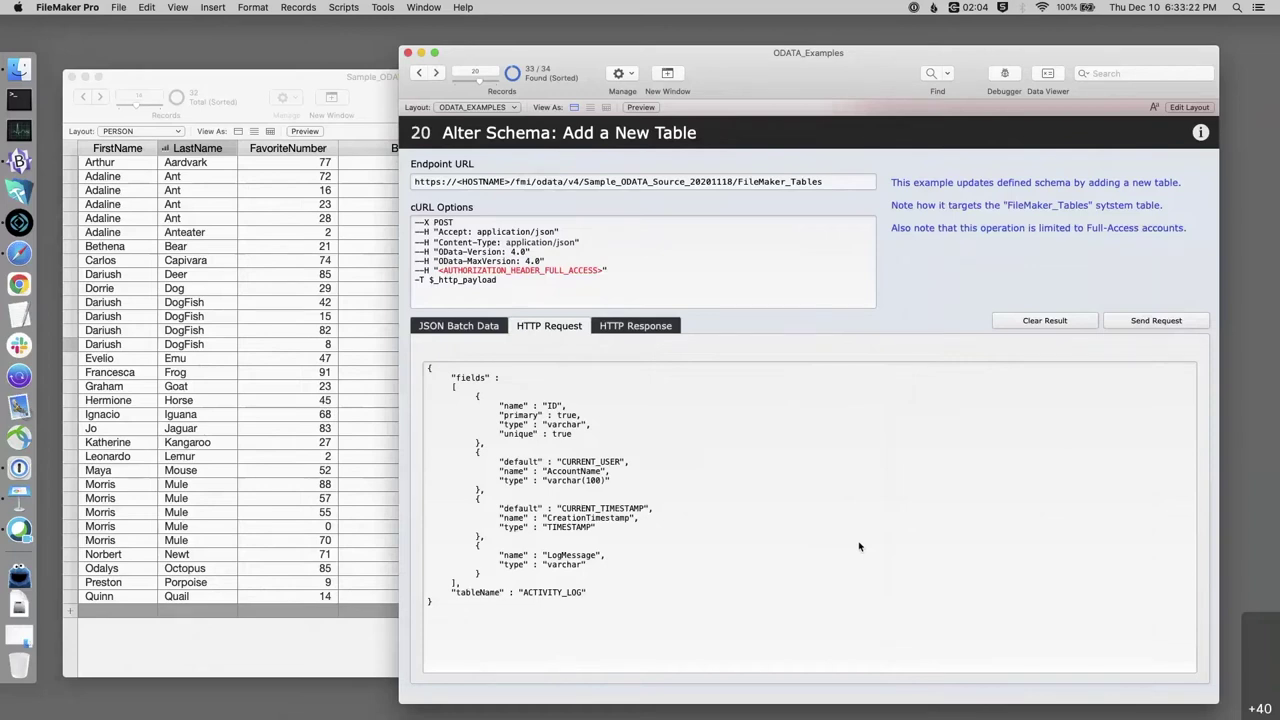
{"action": "double_click", "coordinate": [547, 593]}
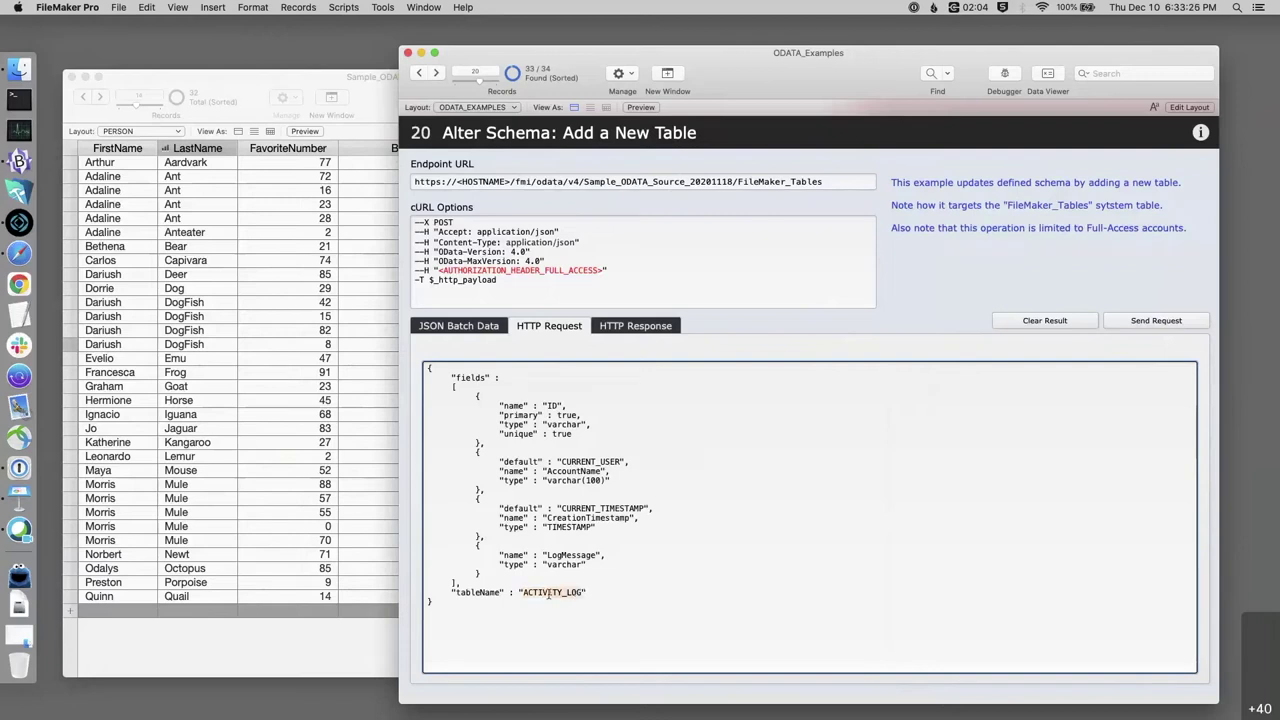
{"action": "left_click", "coordinate": [757, 352]}
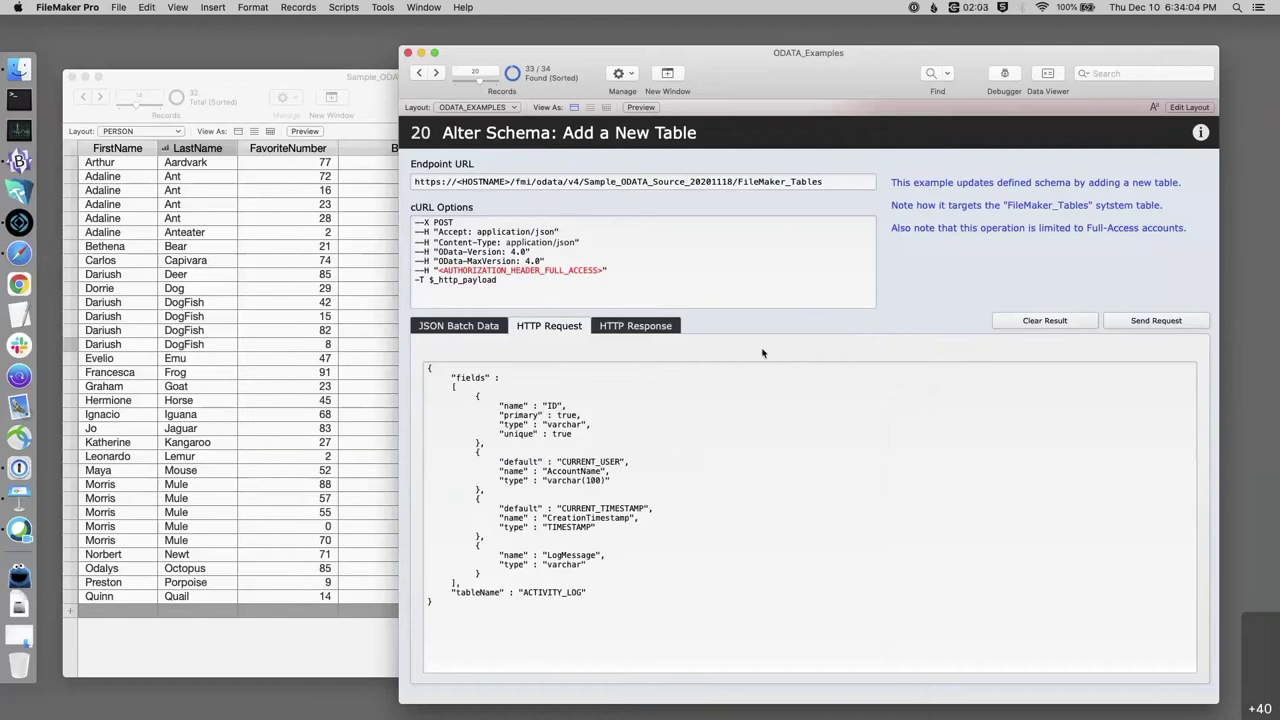
{"action": "left_click", "coordinate": [988, 294]}
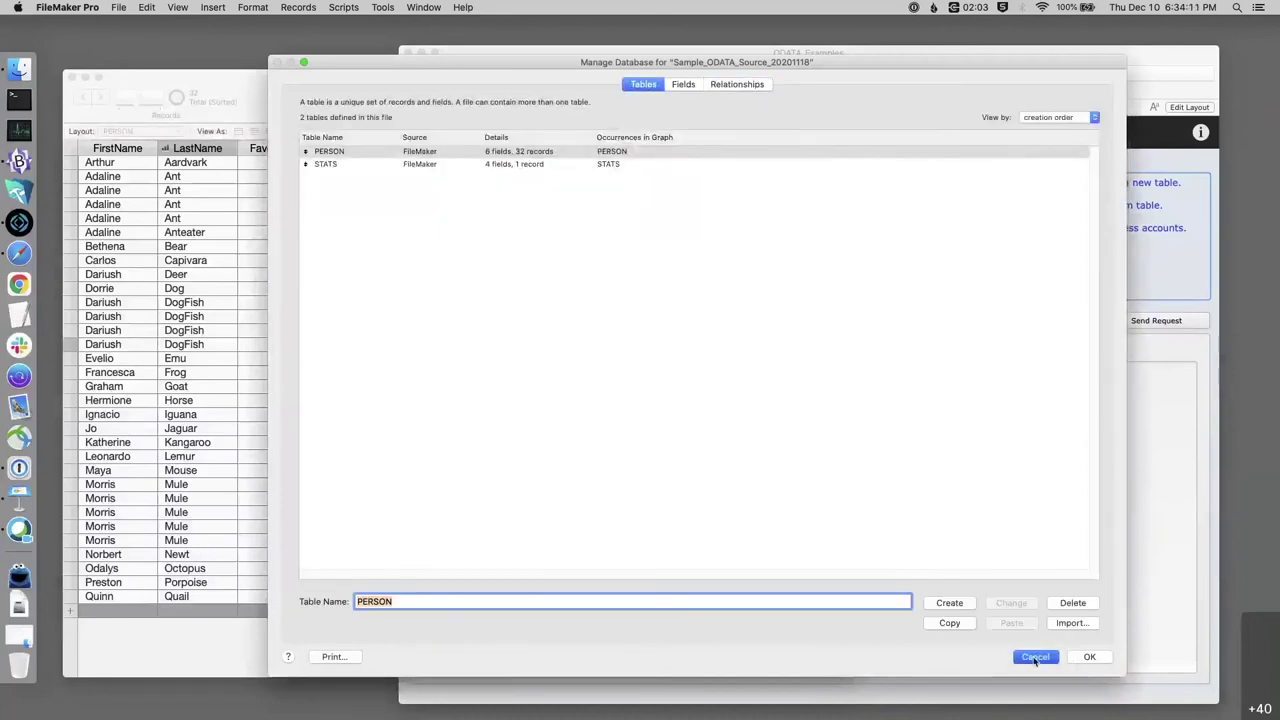
{"action": "left_click", "coordinate": [1035, 657]}
Step: Send the POST request that creates the ACTIVITY_LOG table, and examine the field definitions in the response
{"action": "left_click", "coordinate": [1156, 320]}
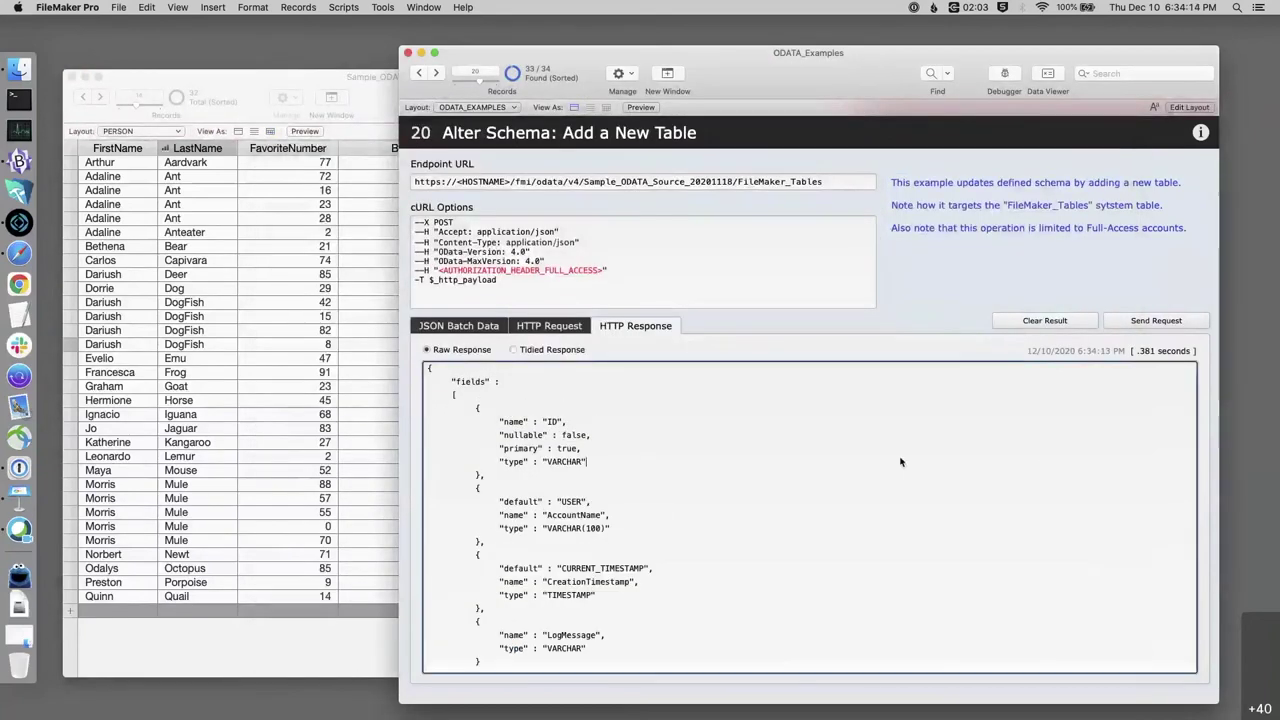
{"action": "left_click", "coordinate": [801, 490]}
{"action": "scroll", "coordinate": [801, 493], "scroll_direction": "down", "scroll_amount": 2}
{"action": "scroll", "coordinate": [801, 493], "scroll_direction": "up", "scroll_amount": 3}
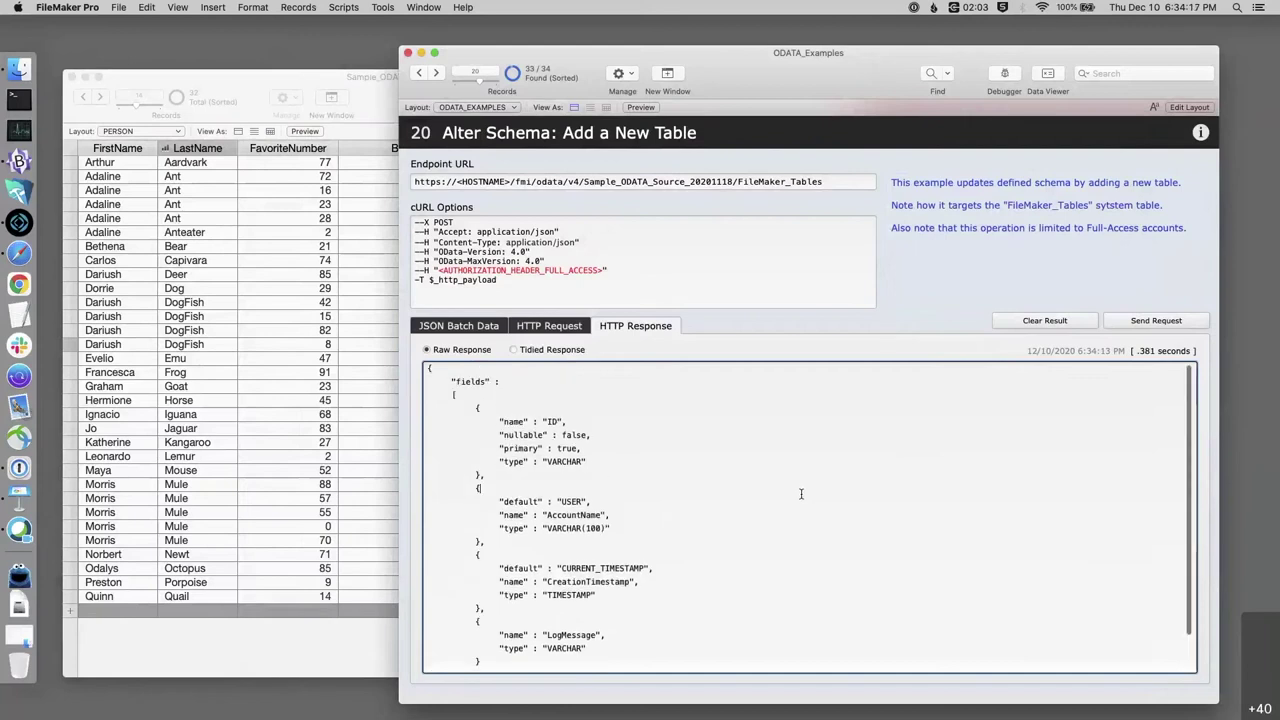
{"action": "left_click", "coordinate": [777, 350]}
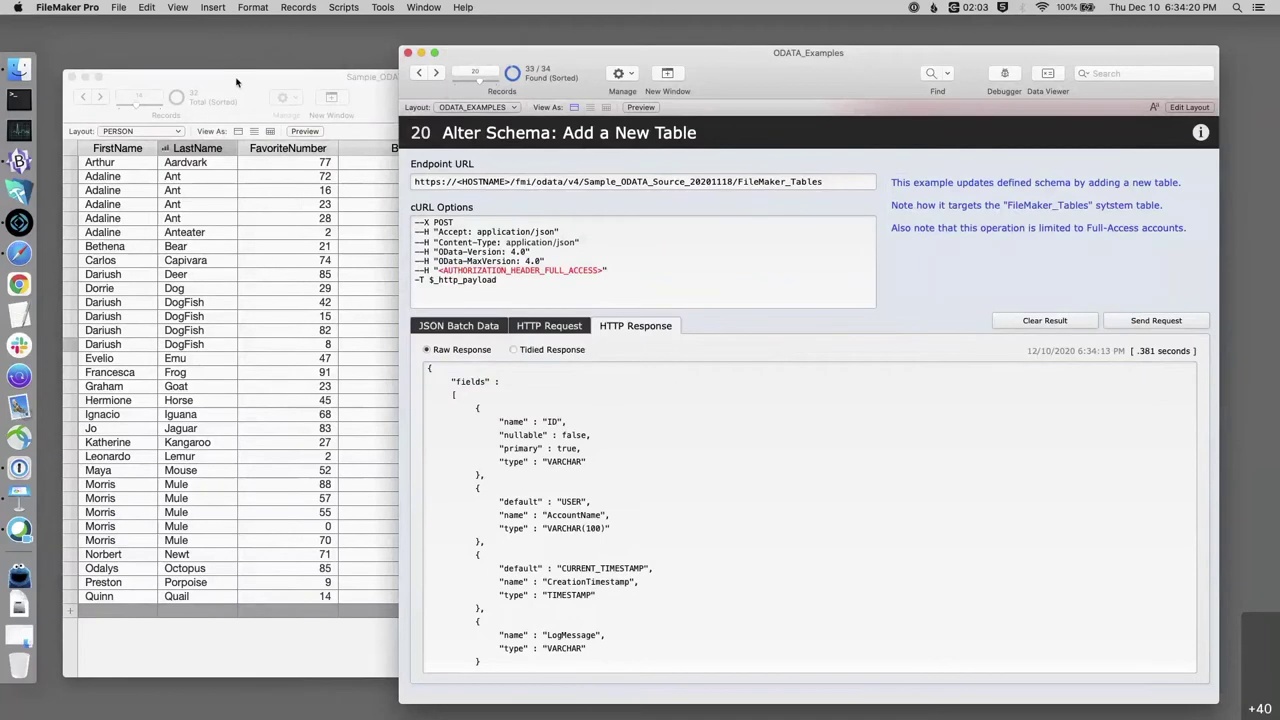
Step: Open the ACTIVITY_LOG table's field definitions in the source database and review the AccountName and CreationTimestamp options
{"action": "left_click", "coordinate": [237, 82]}
{"action": "key", "text": "super+shift+d"}
{"action": "left_click", "coordinate": [373, 179]}
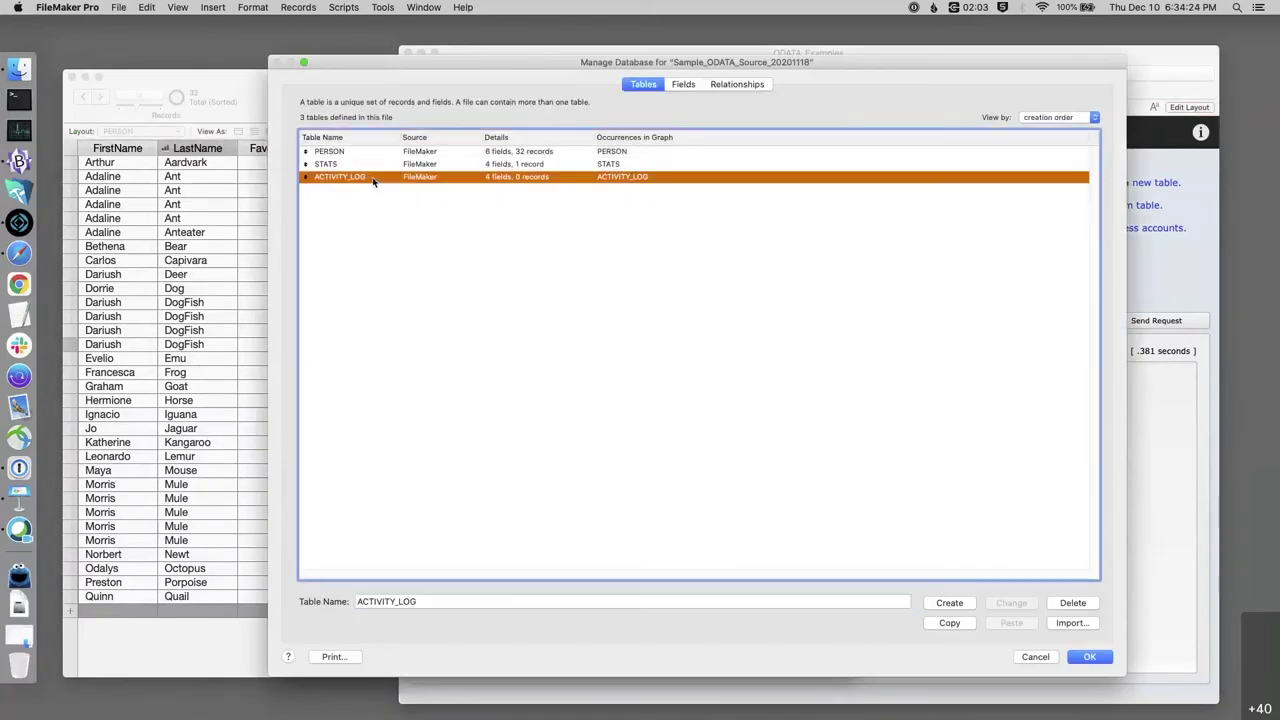
{"action": "double_click", "coordinate": [373, 179]}
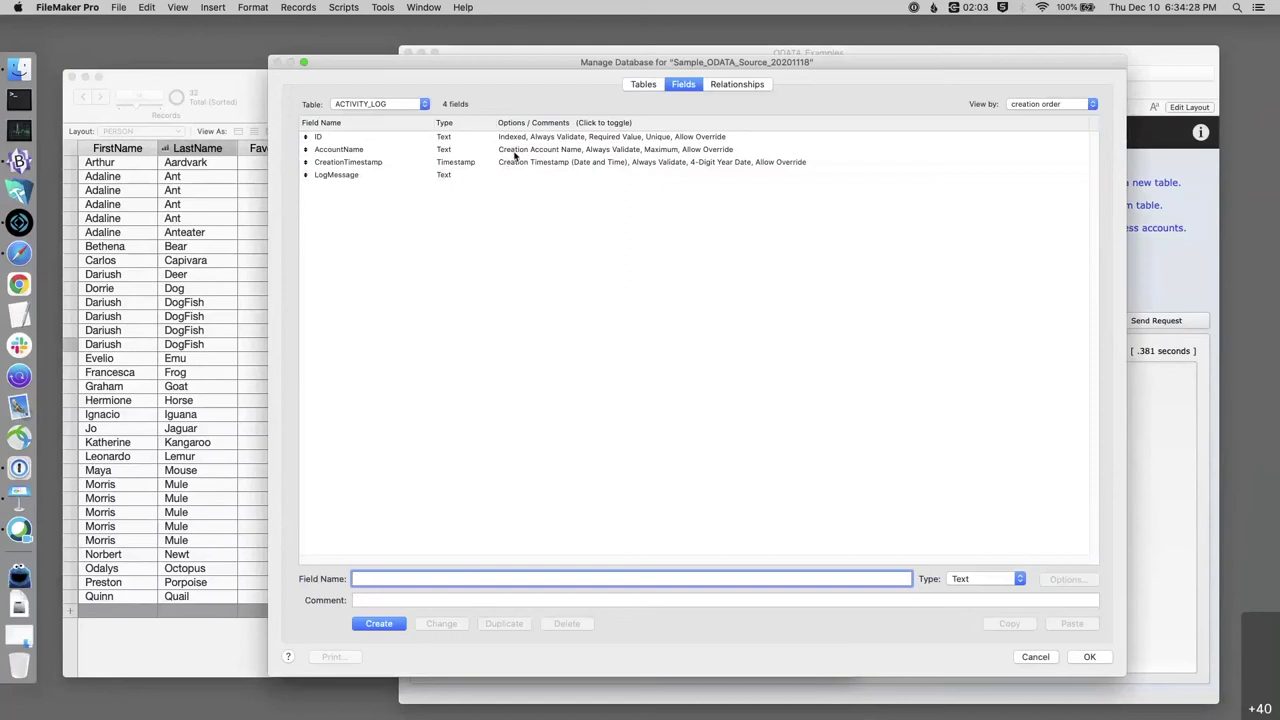
{"action": "left_click", "coordinate": [515, 150]}
{"action": "left_click", "coordinate": [516, 162]}
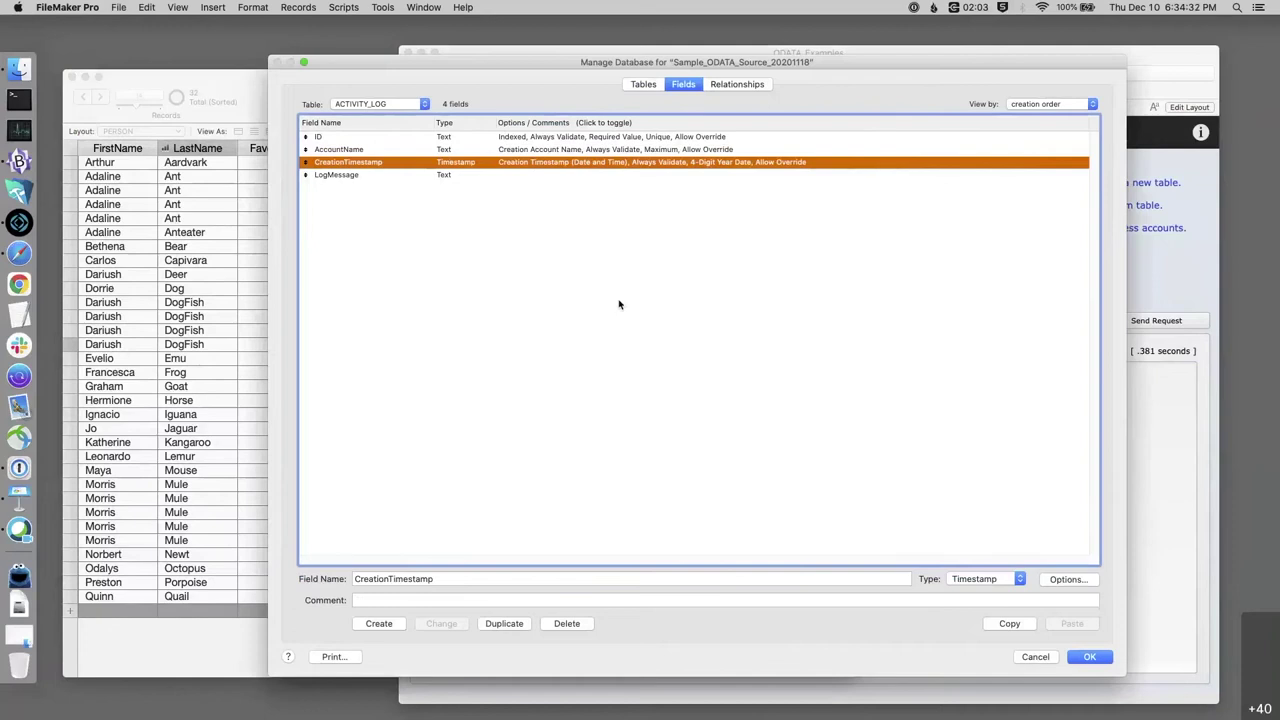
Step: Give ACTIVITY_LOG's ID field the auto-enter calculation Get( UUID ), prohibit its modification during data entry, and save the database definition
{"action": "left_click", "coordinate": [524, 140]}
{"action": "double_click", "coordinate": [524, 142]}
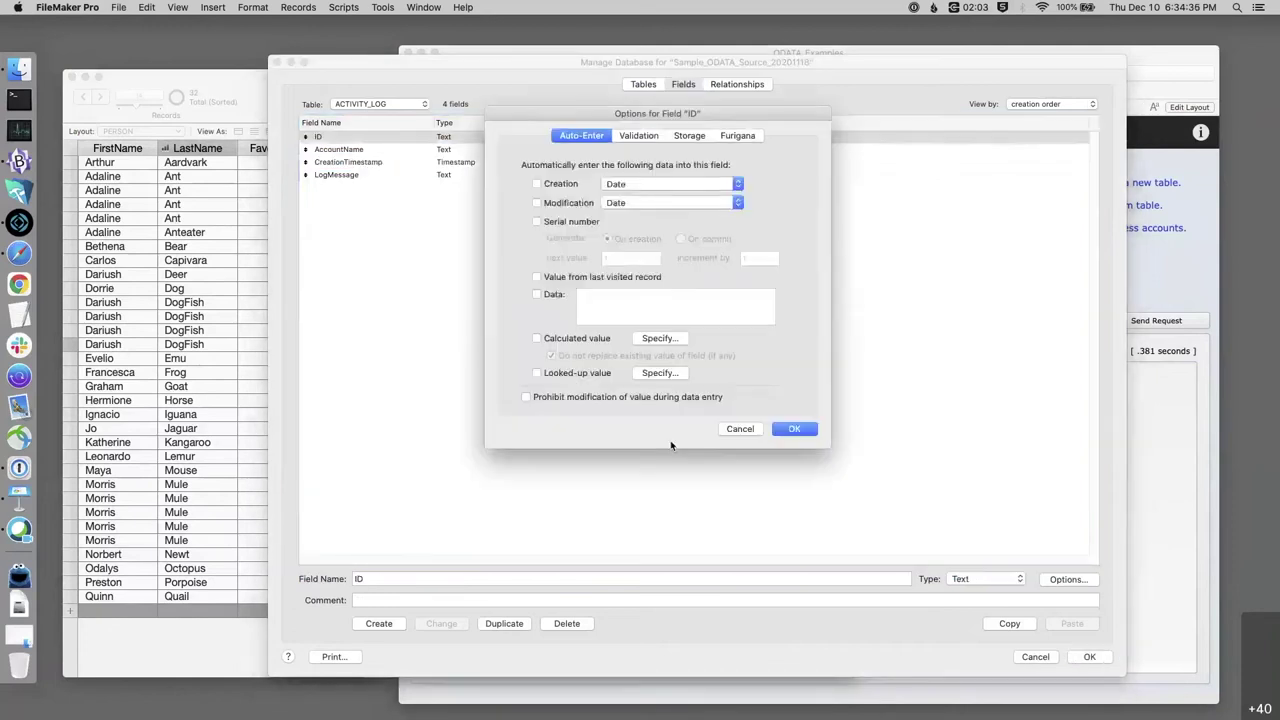
{"action": "left_click", "coordinate": [650, 340]}
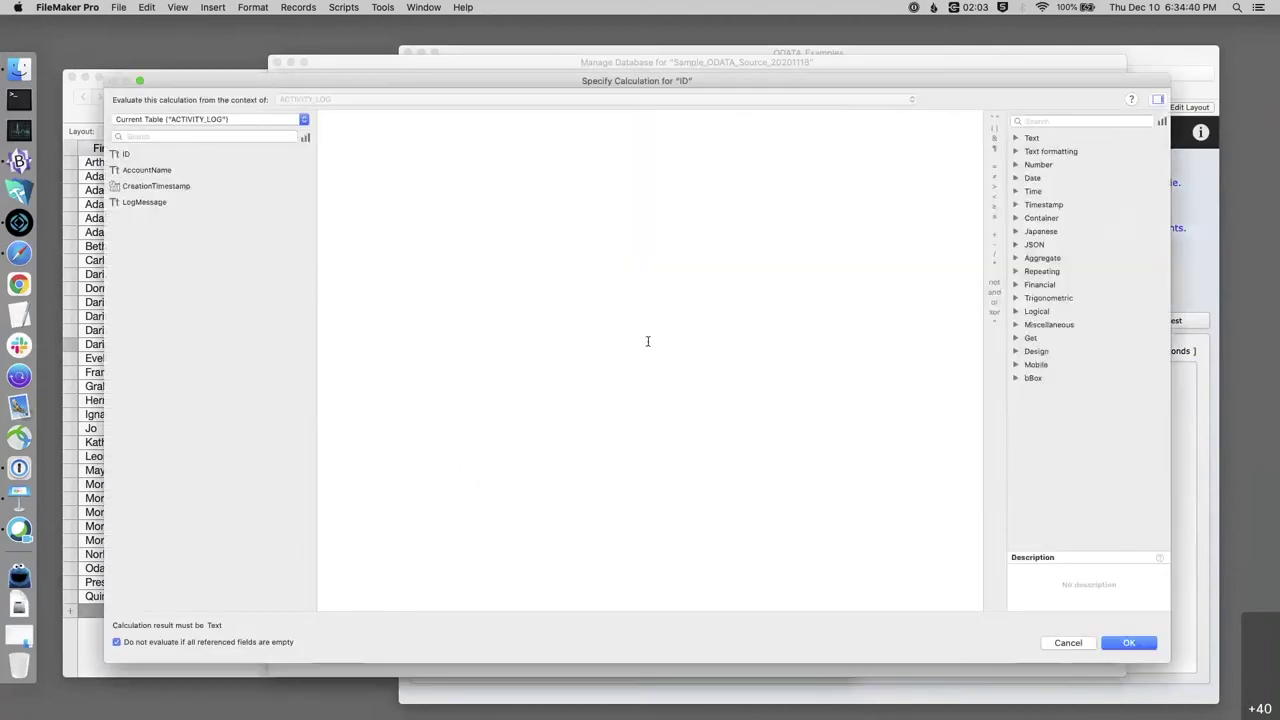
{"action": "type", "text": "Get( Uu"}
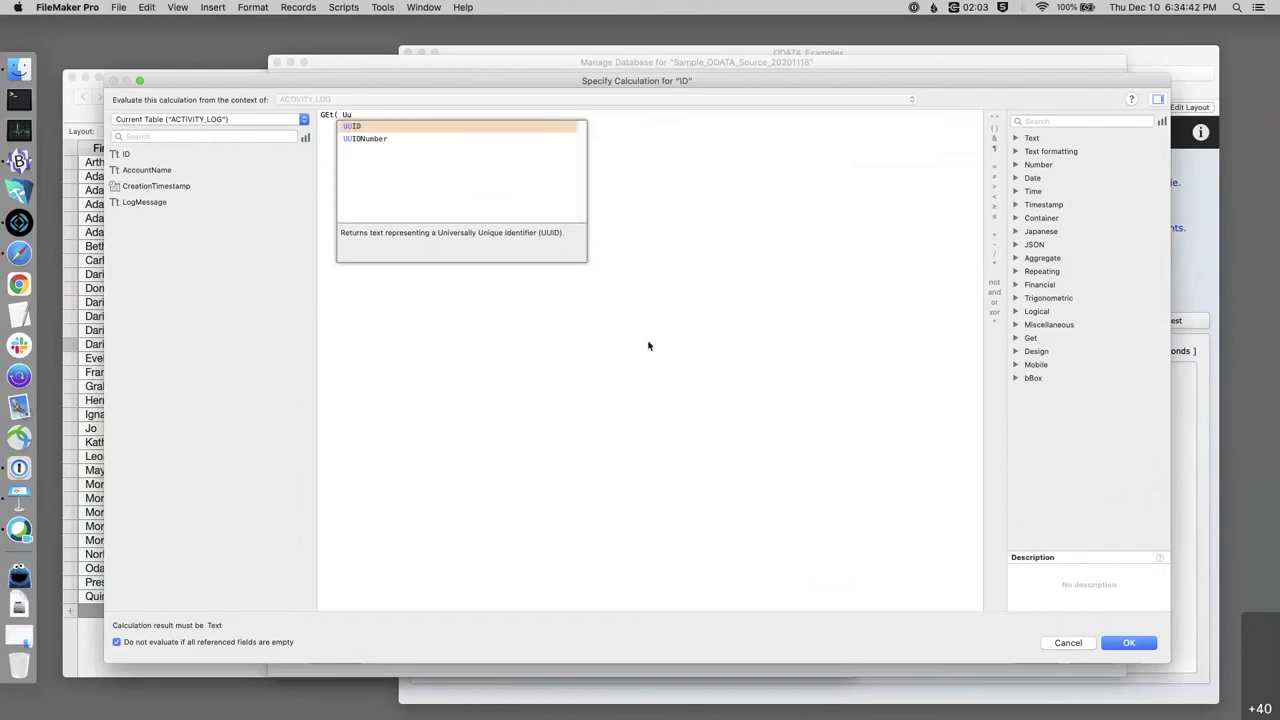
{"action": "key", "text": "Return"}
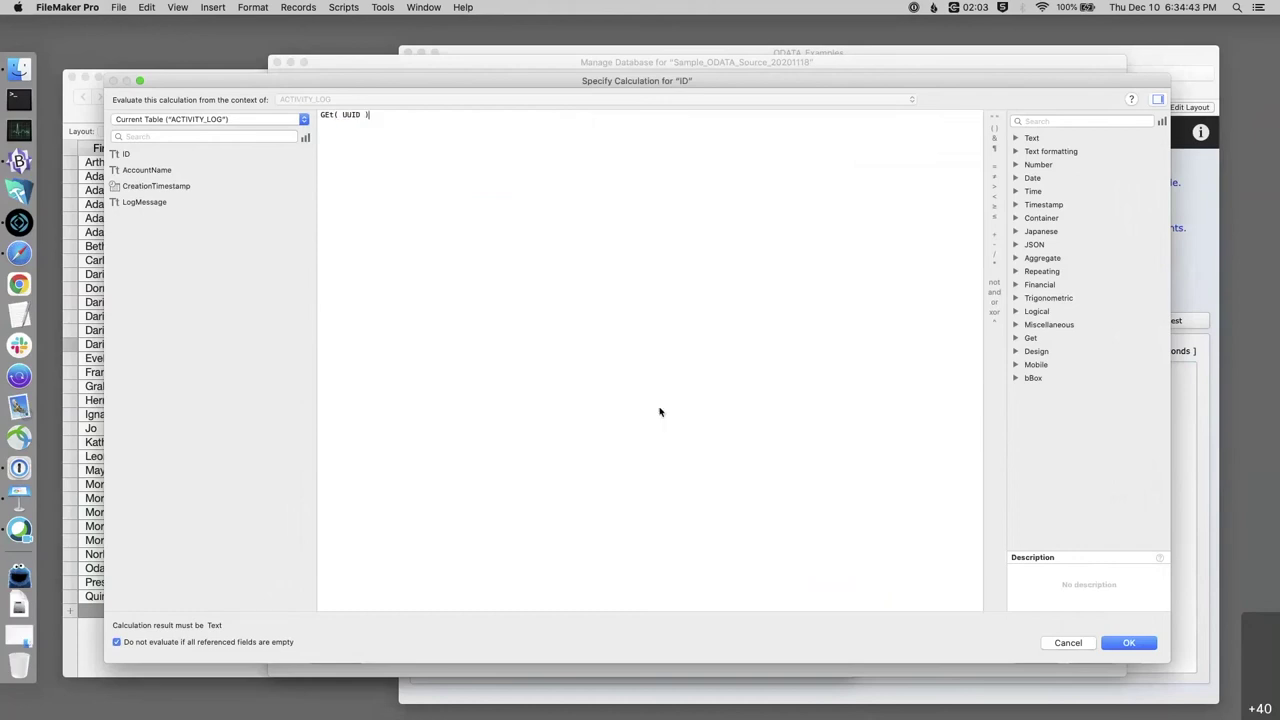
{"action": "left_click", "coordinate": [1129, 643]}
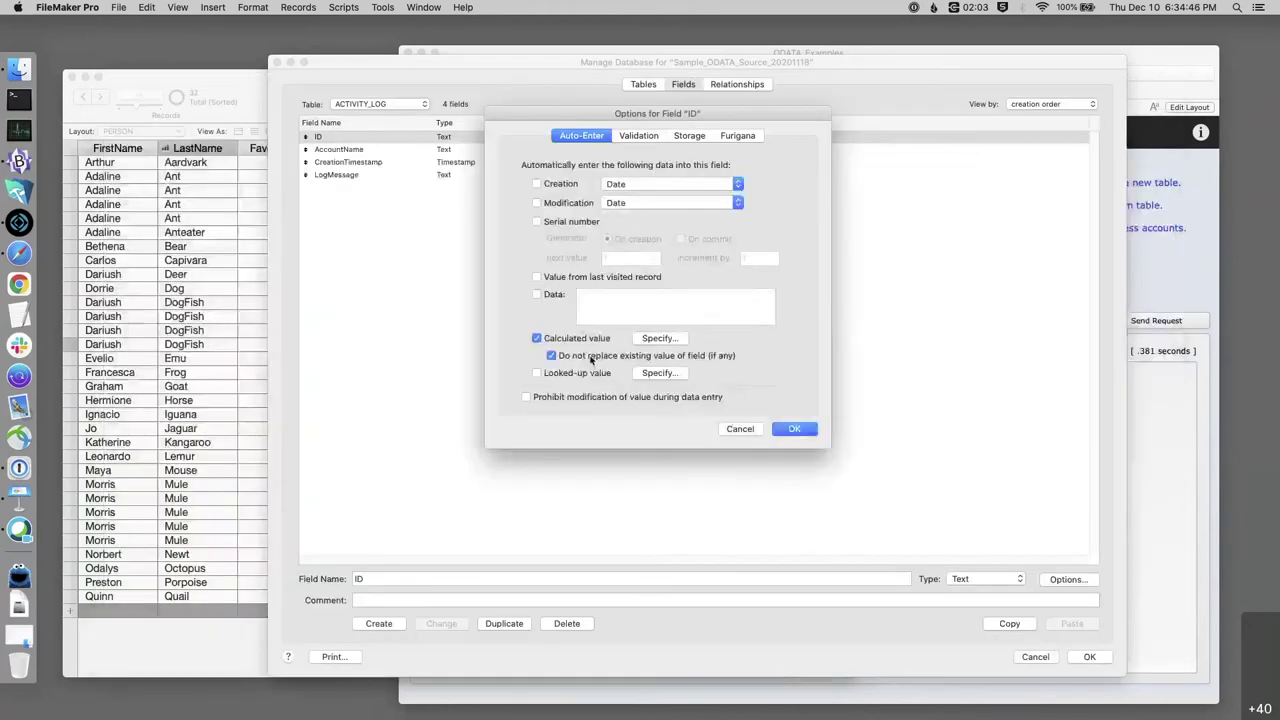
{"action": "left_click", "coordinate": [592, 396]}
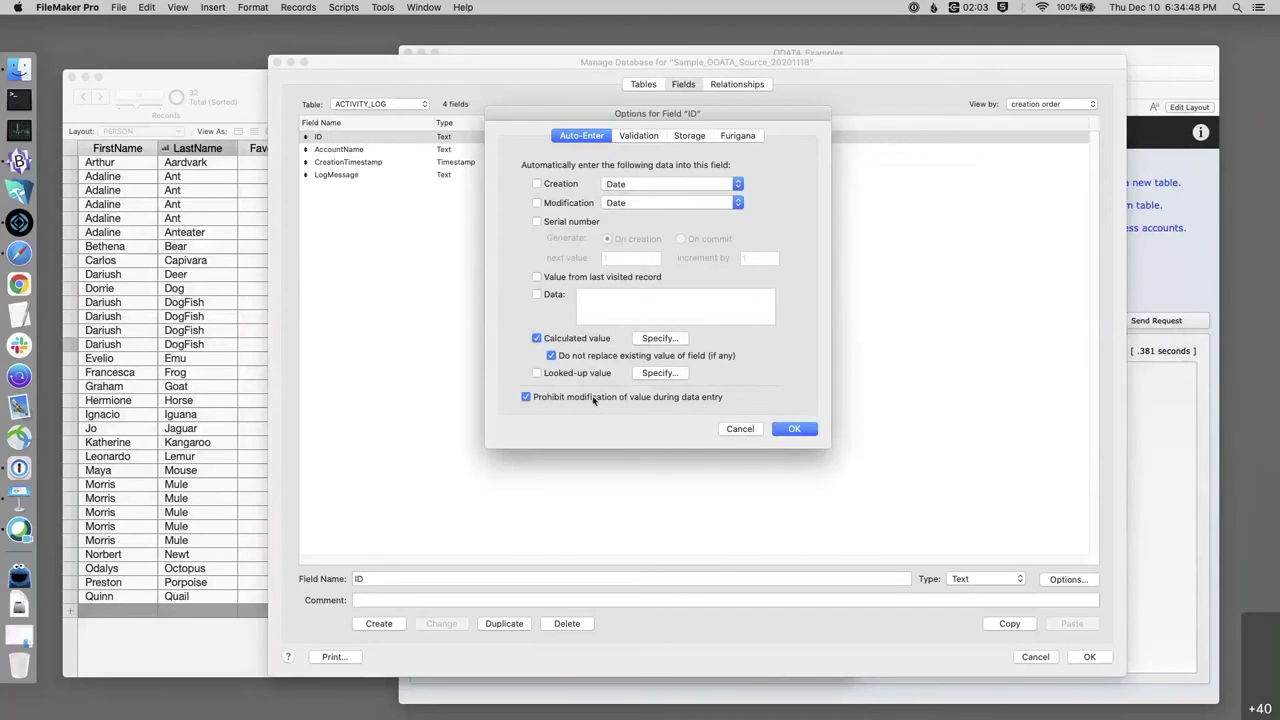
{"action": "left_click", "coordinate": [792, 430]}
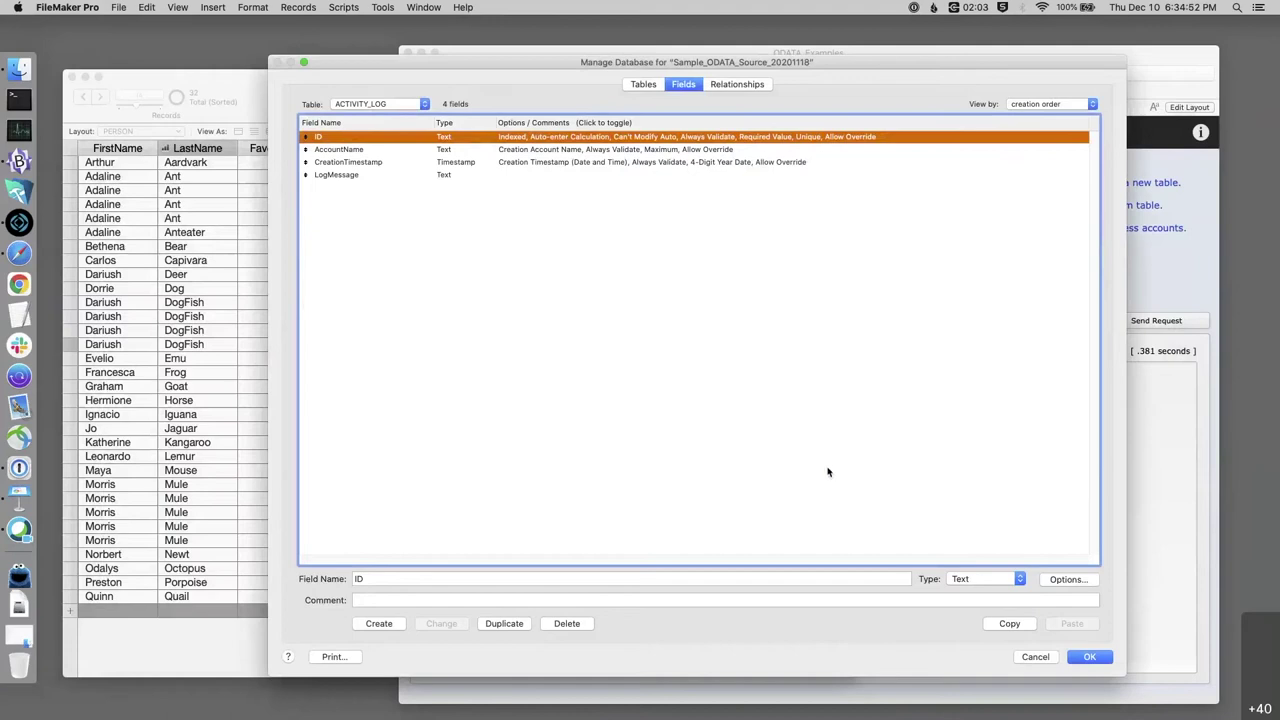
{"action": "left_click", "coordinate": [1086, 660]}
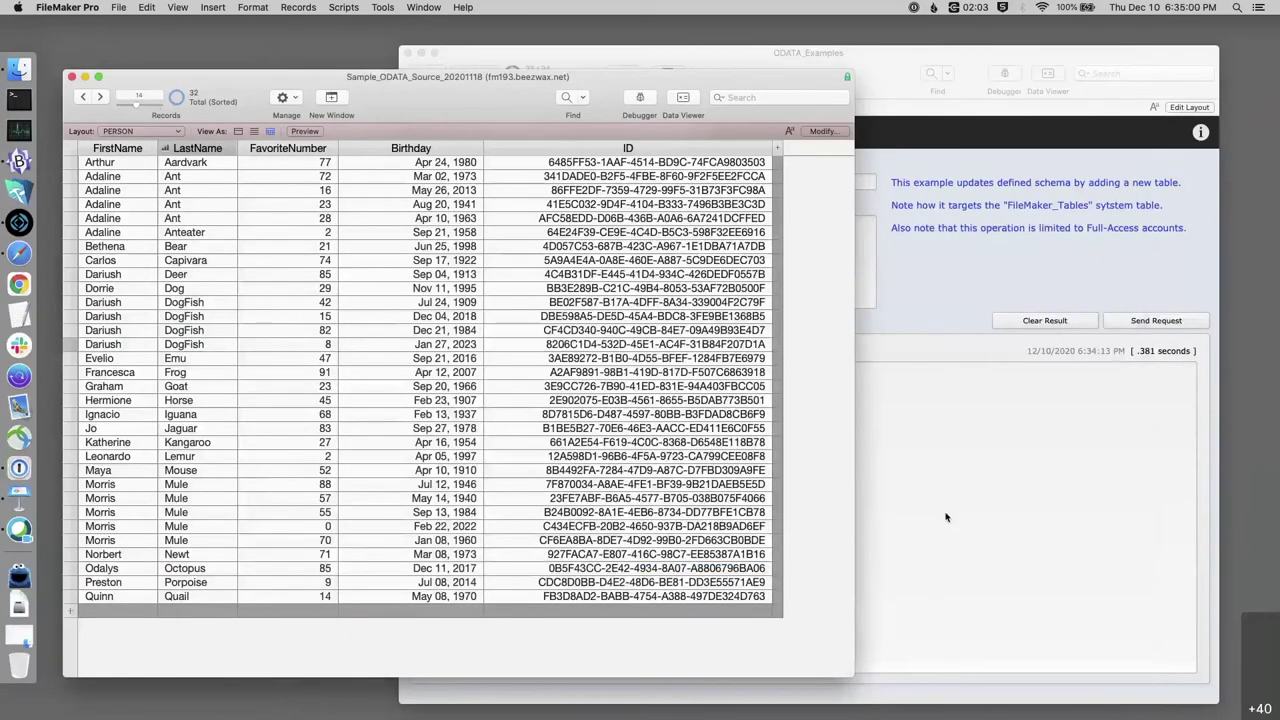
Step: Go to example 21, Update Record With Container Data, in the ODATA_Examples window and show its HTTP request body
{"action": "left_click", "coordinate": [887, 287]}
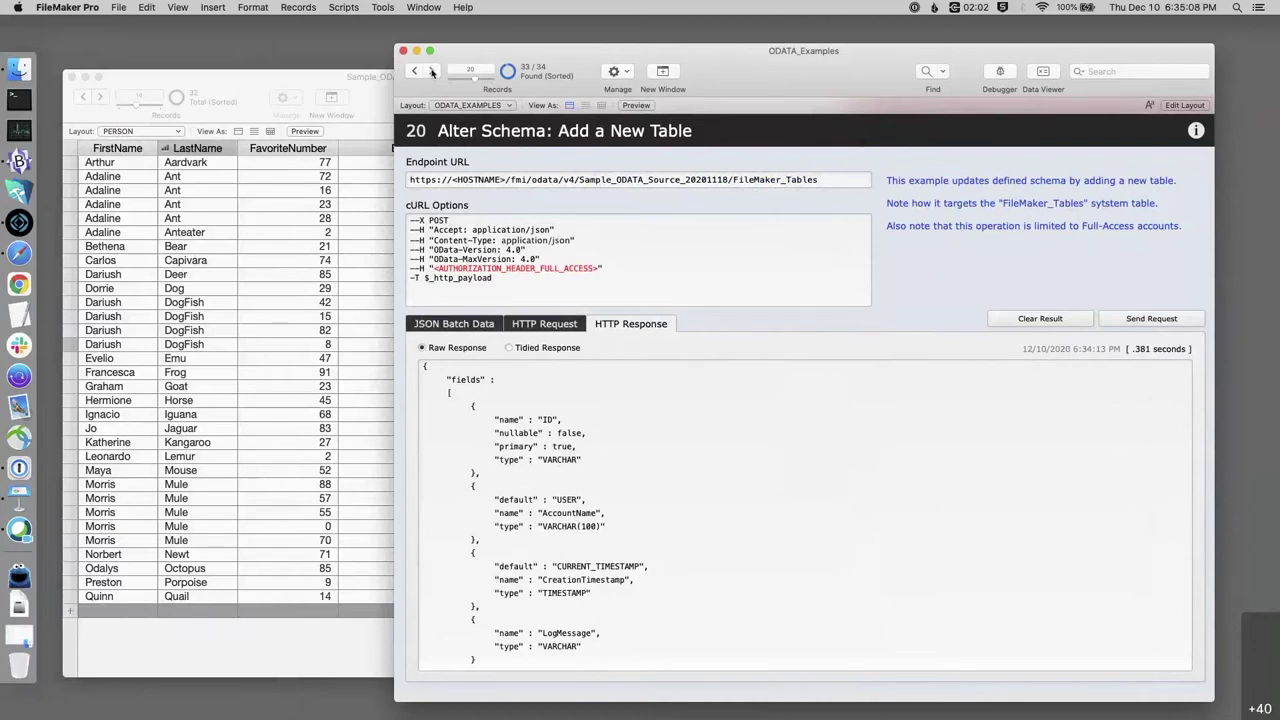
{"action": "left_click", "coordinate": [432, 72]}
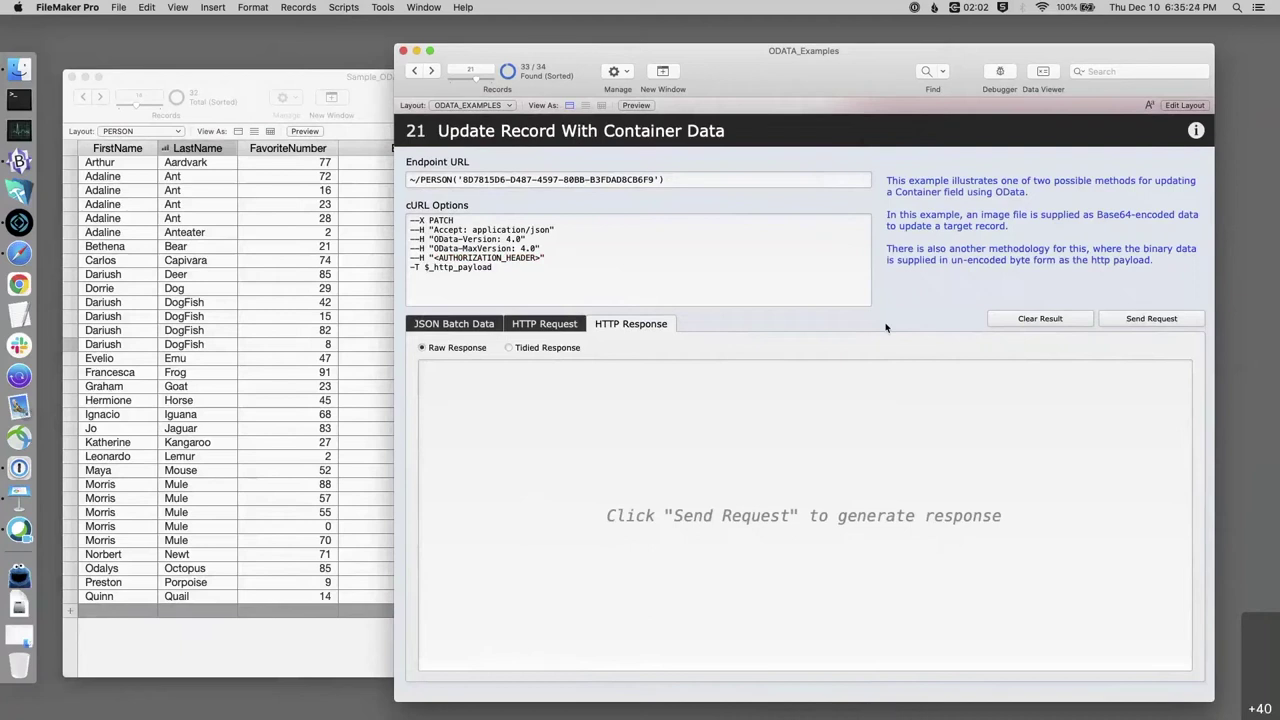
{"action": "left_click", "coordinate": [558, 333]}
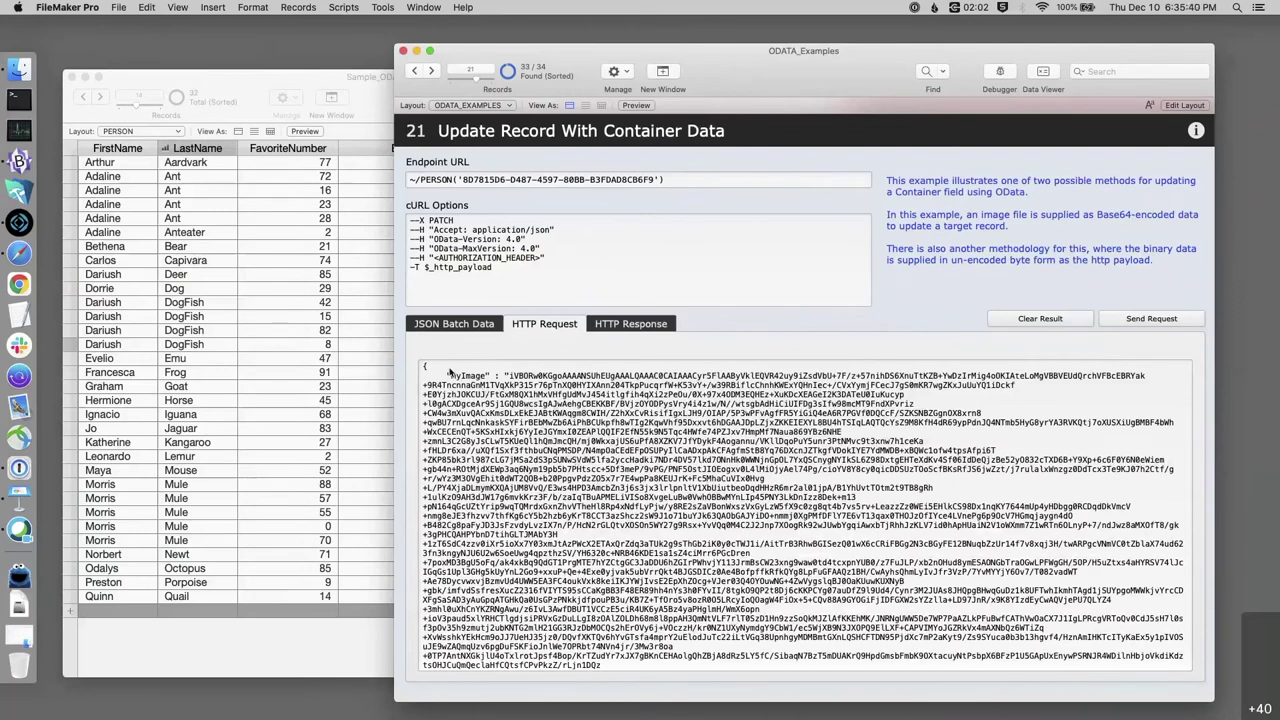
Step: Examine the Base64-encoded image data supplied for the MyImage key throughout the HTTP request body
{"action": "double_click", "coordinate": [463, 376]}
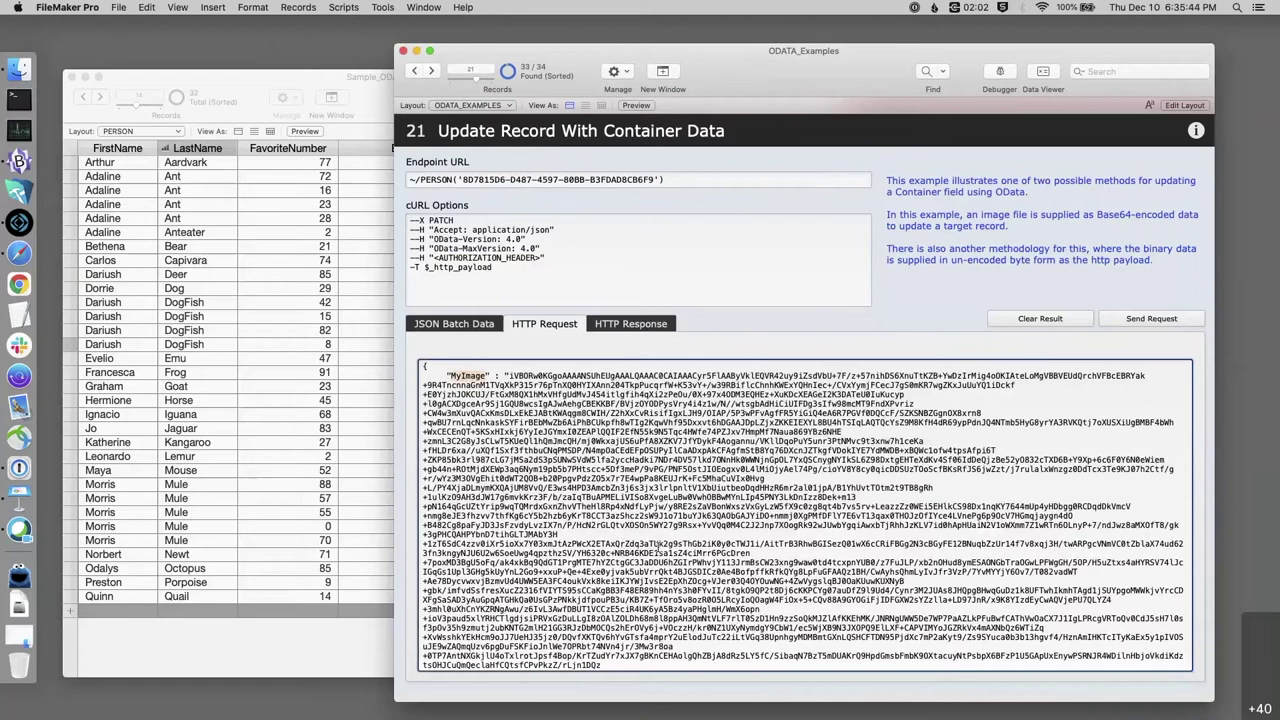
{"action": "scroll", "coordinate": [657, 540], "scroll_direction": "down", "scroll_amount": 2}
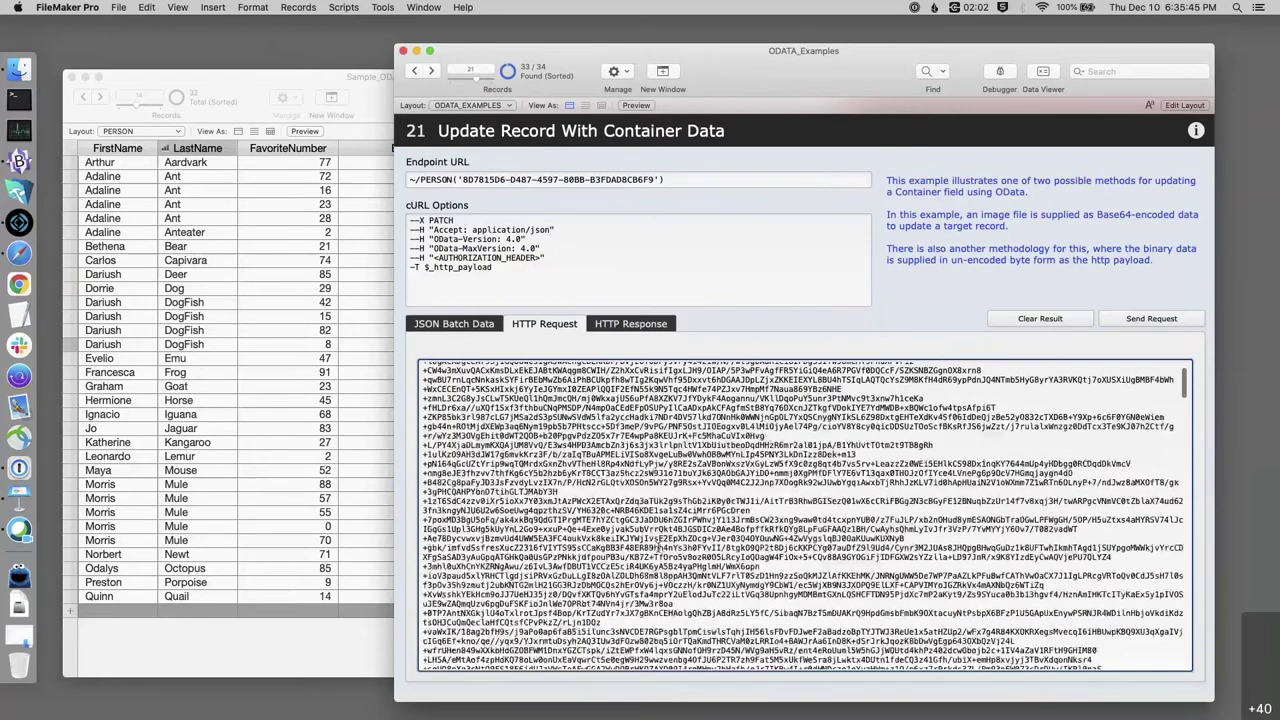
{"action": "scroll", "coordinate": [805, 516], "scroll_direction": "down", "scroll_amount": 5}
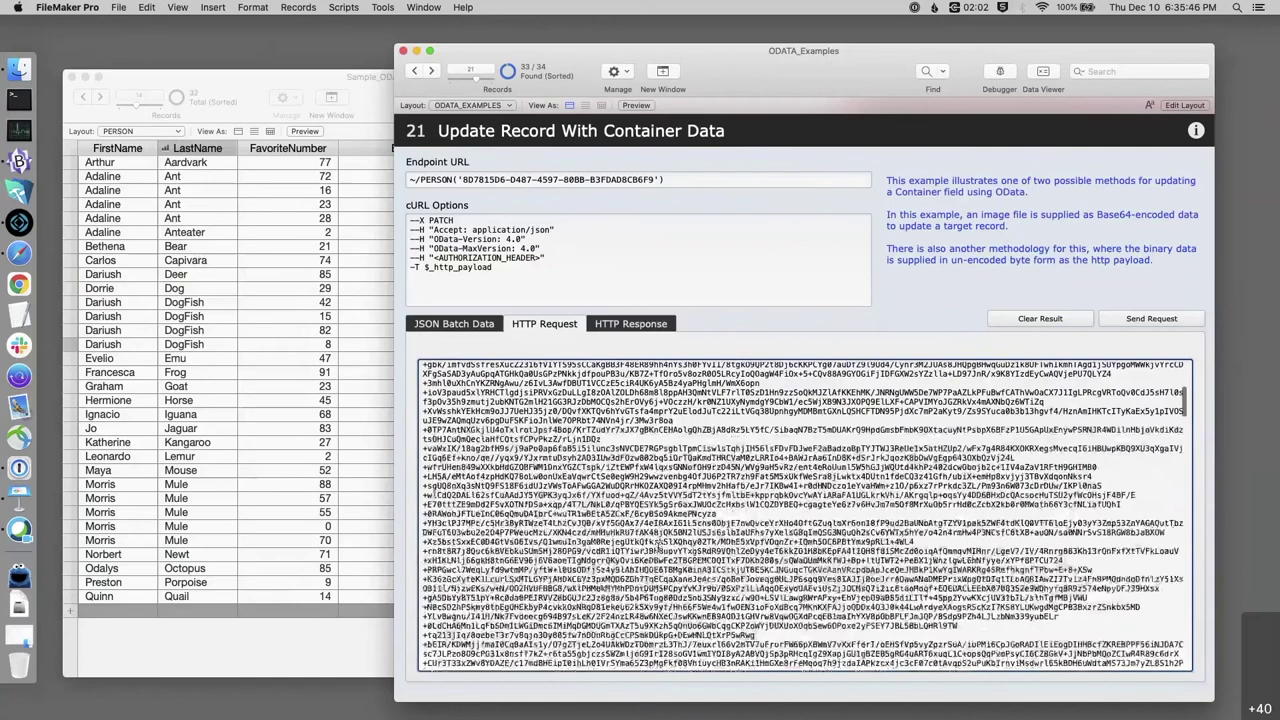
{"action": "scroll", "coordinate": [804, 516], "scroll_direction": "down", "scroll_amount": 8}
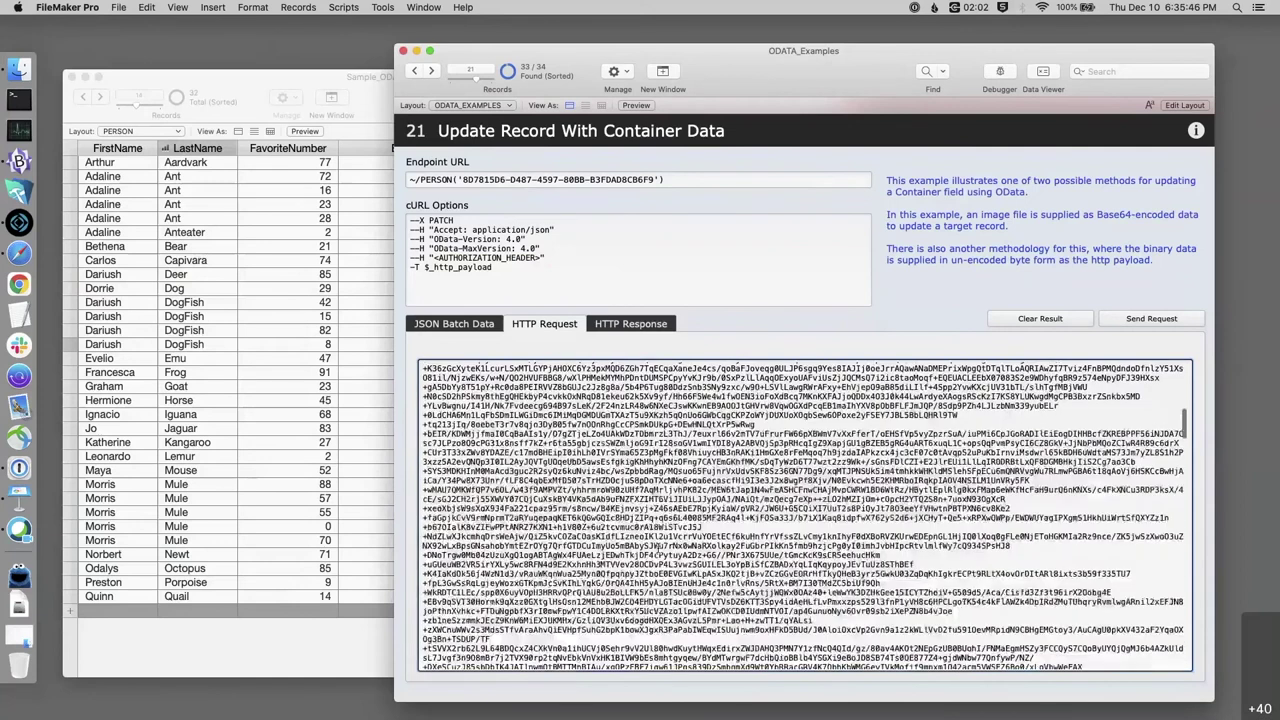
{"action": "scroll", "coordinate": [804, 516], "scroll_direction": "down", "scroll_amount": 8}
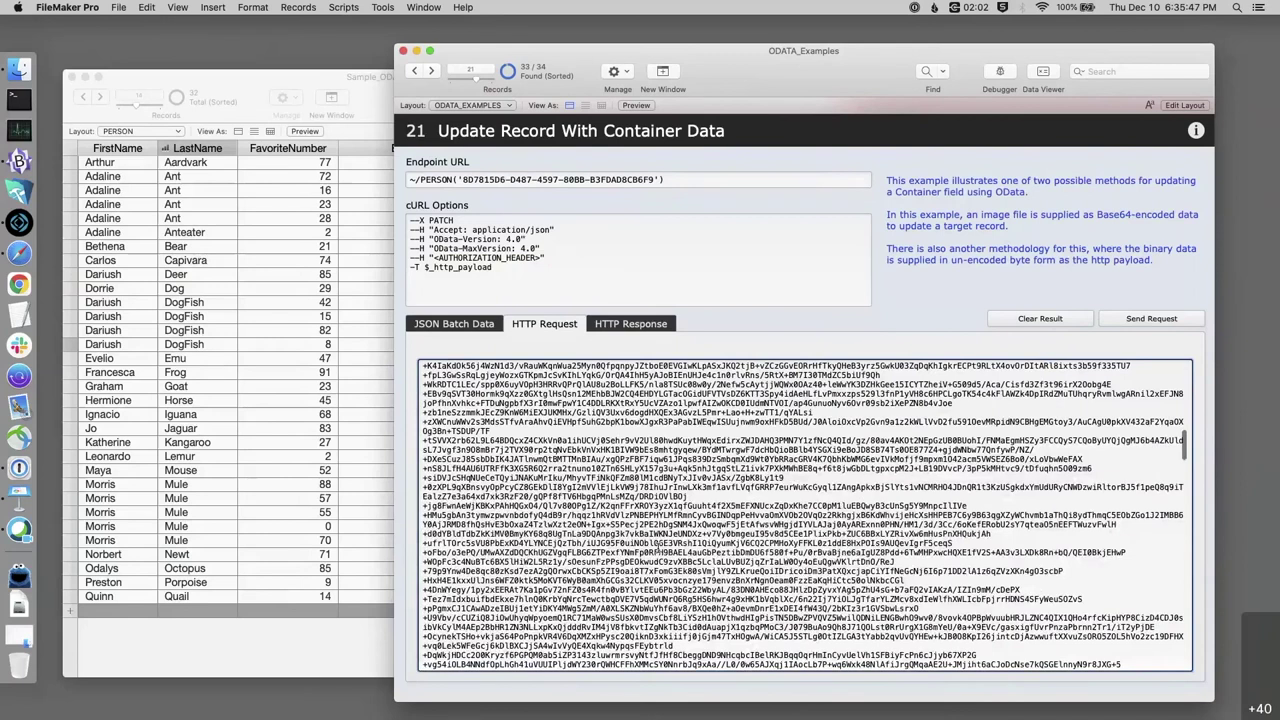
{"action": "scroll", "coordinate": [804, 516], "scroll_direction": "down", "scroll_amount": 8}
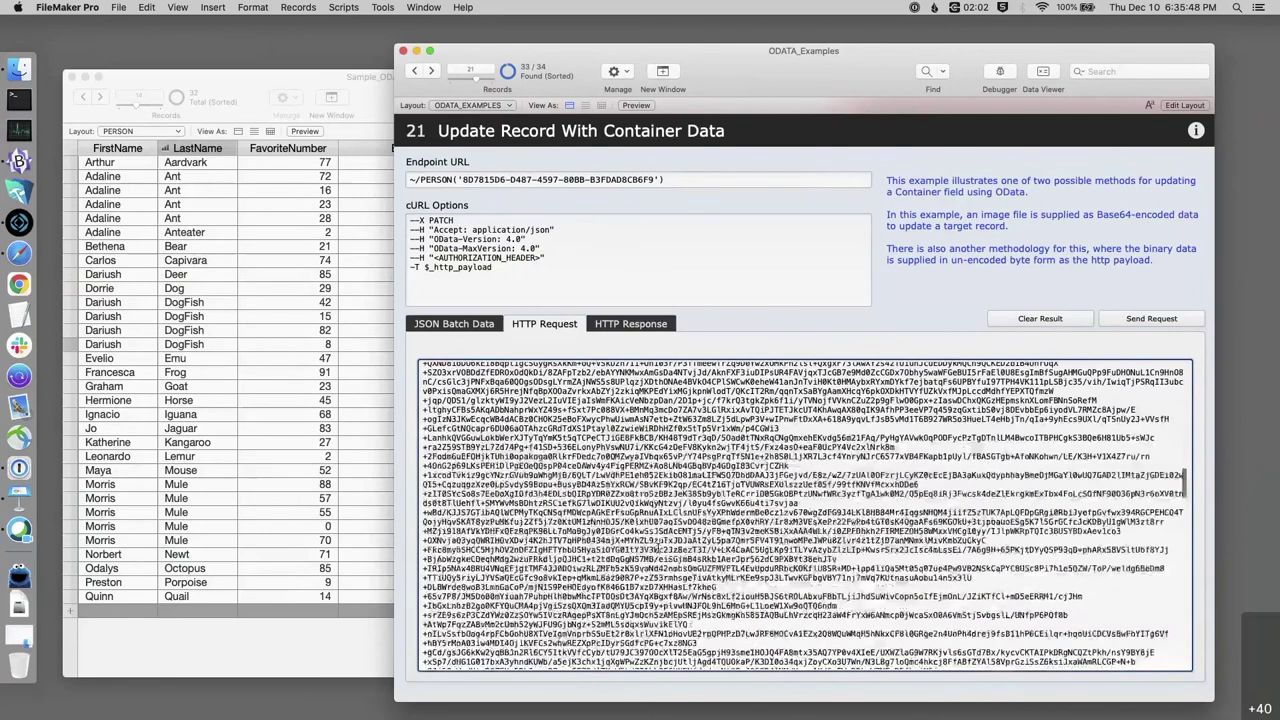
{"action": "scroll", "coordinate": [804, 516], "scroll_direction": "down", "scroll_amount": 8}
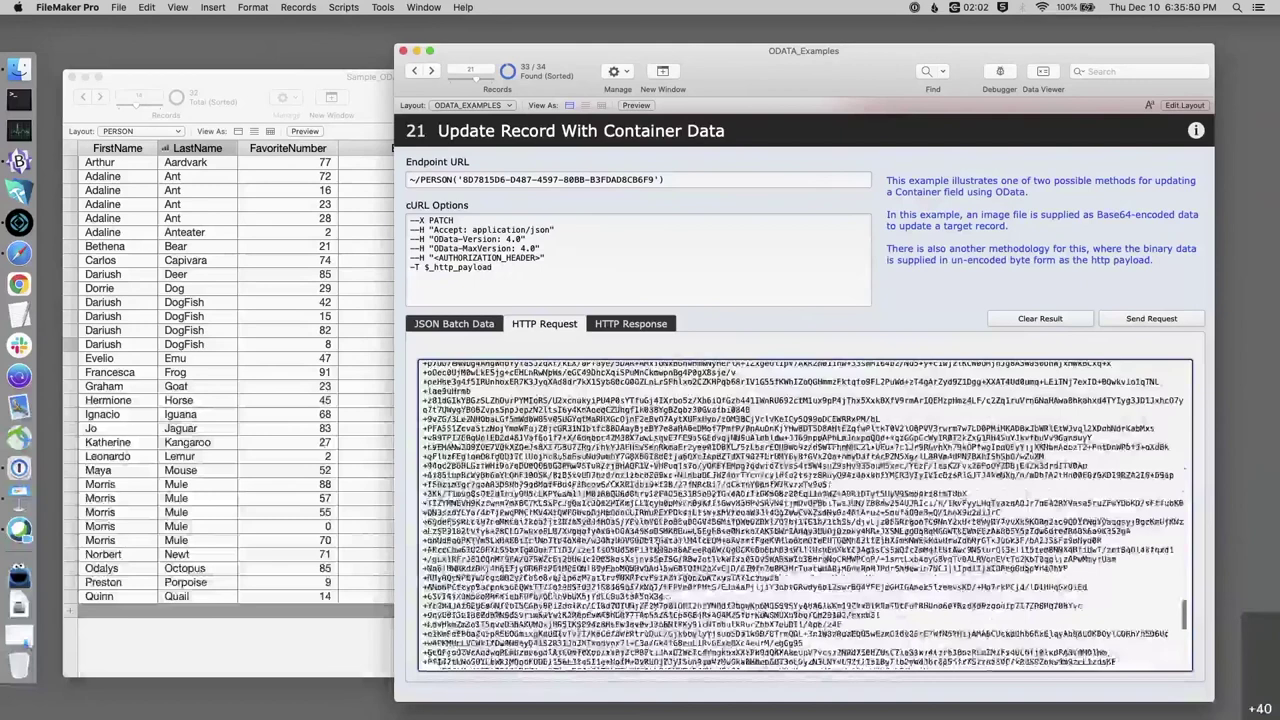
{"action": "scroll", "coordinate": [804, 516], "scroll_direction": "down", "scroll_amount": 10}
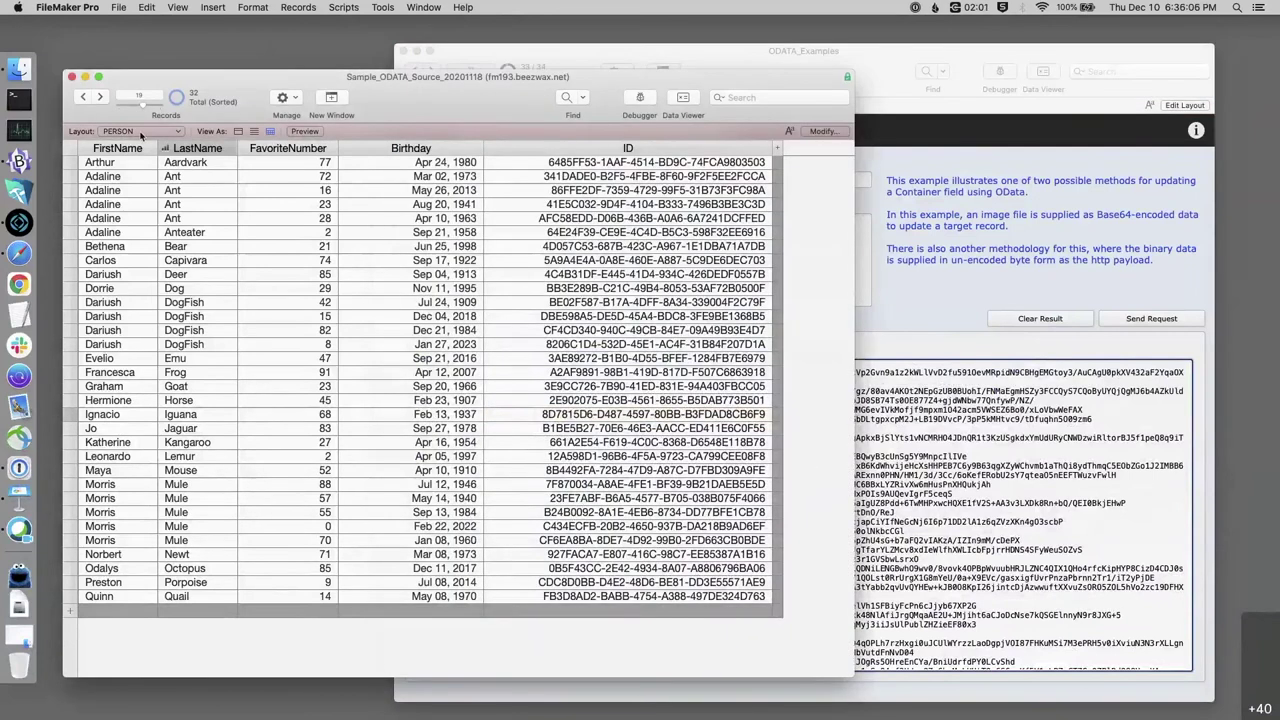
Step: Decline saving the view change and add the labelled MyImage container field below ID on the PERSON layout of the source file
{"action": "left_click", "coordinate": [141, 132]}
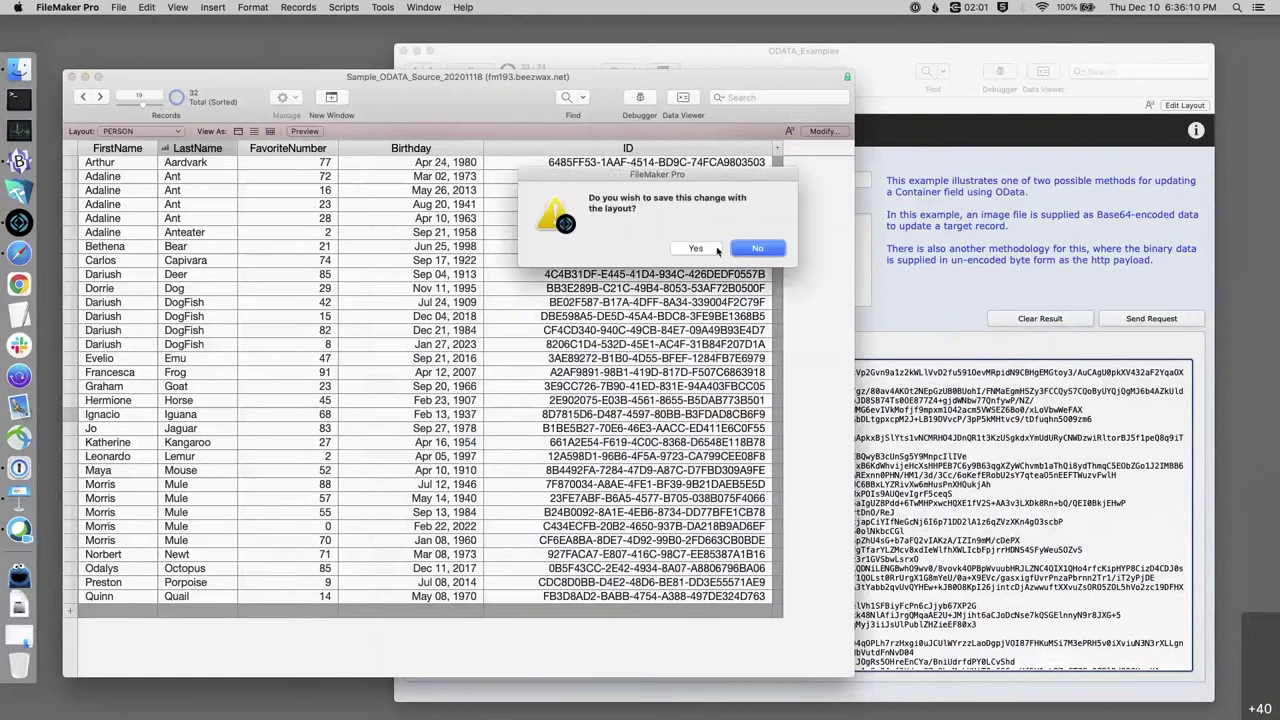
{"action": "left_click", "coordinate": [744, 252]}
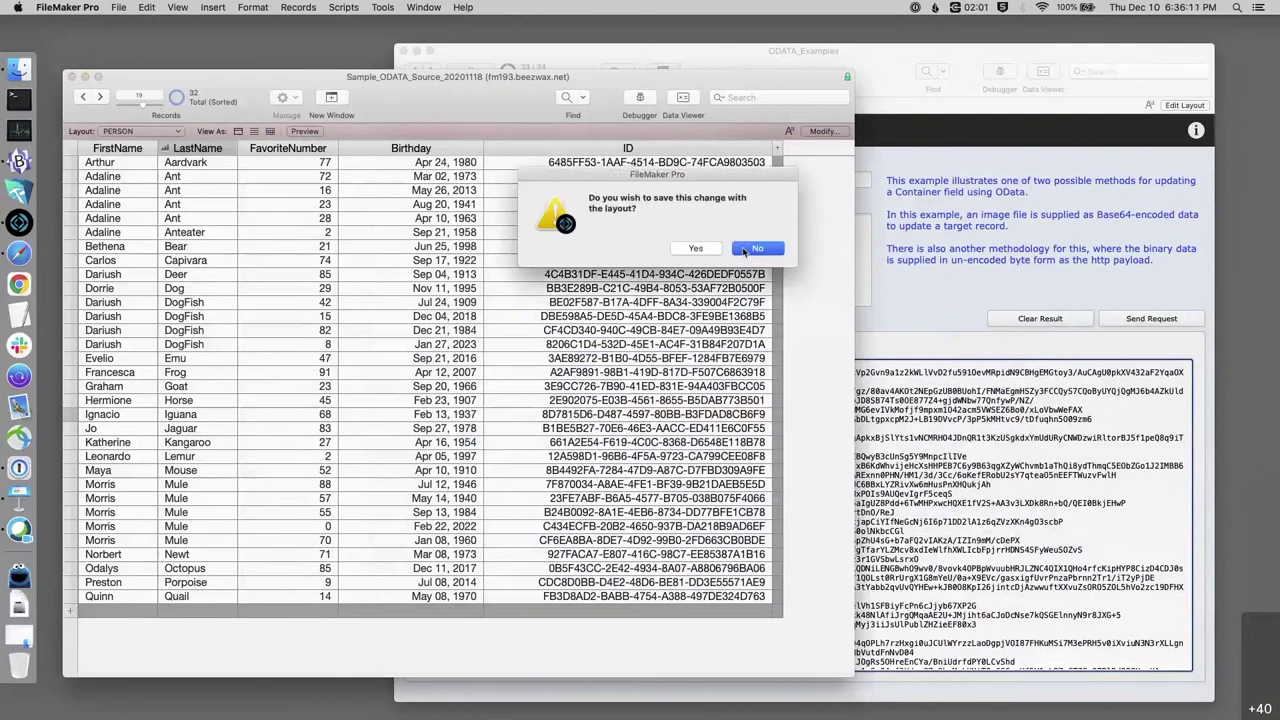
{"action": "key", "text": "super+l"}
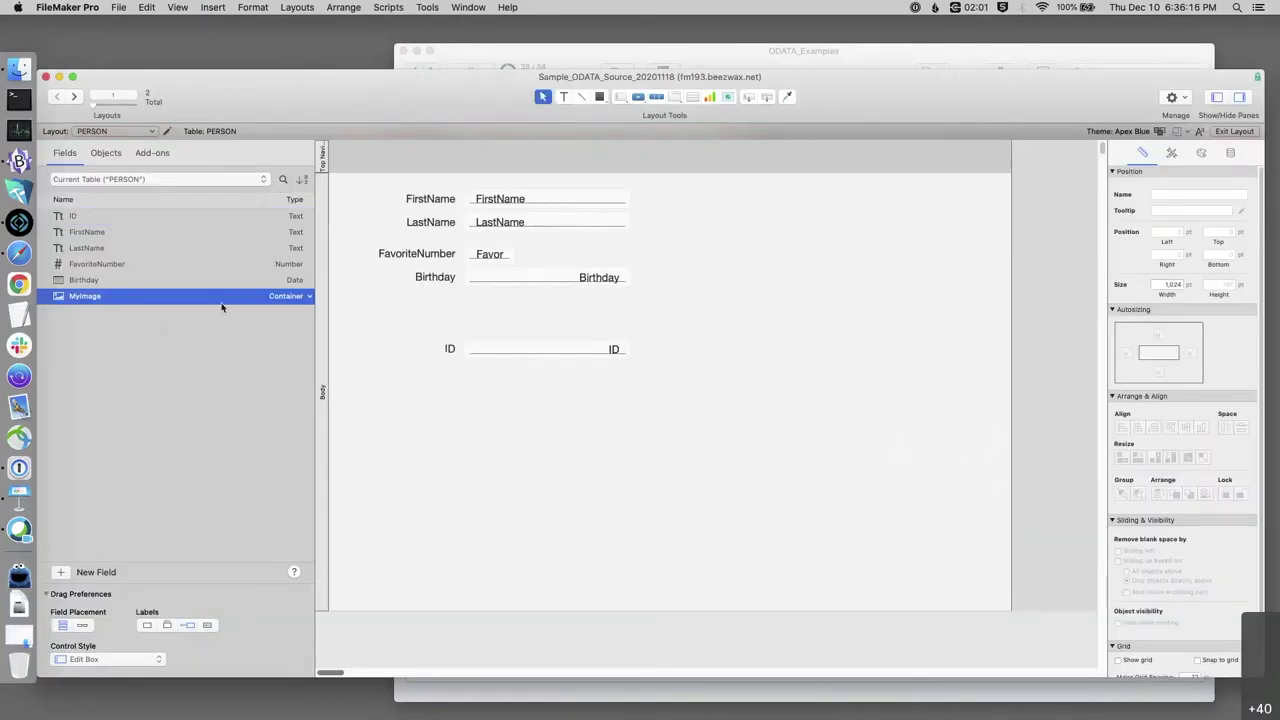
{"action": "left_click_drag", "start_coordinate": [210, 305], "coordinate": [648, 429]}
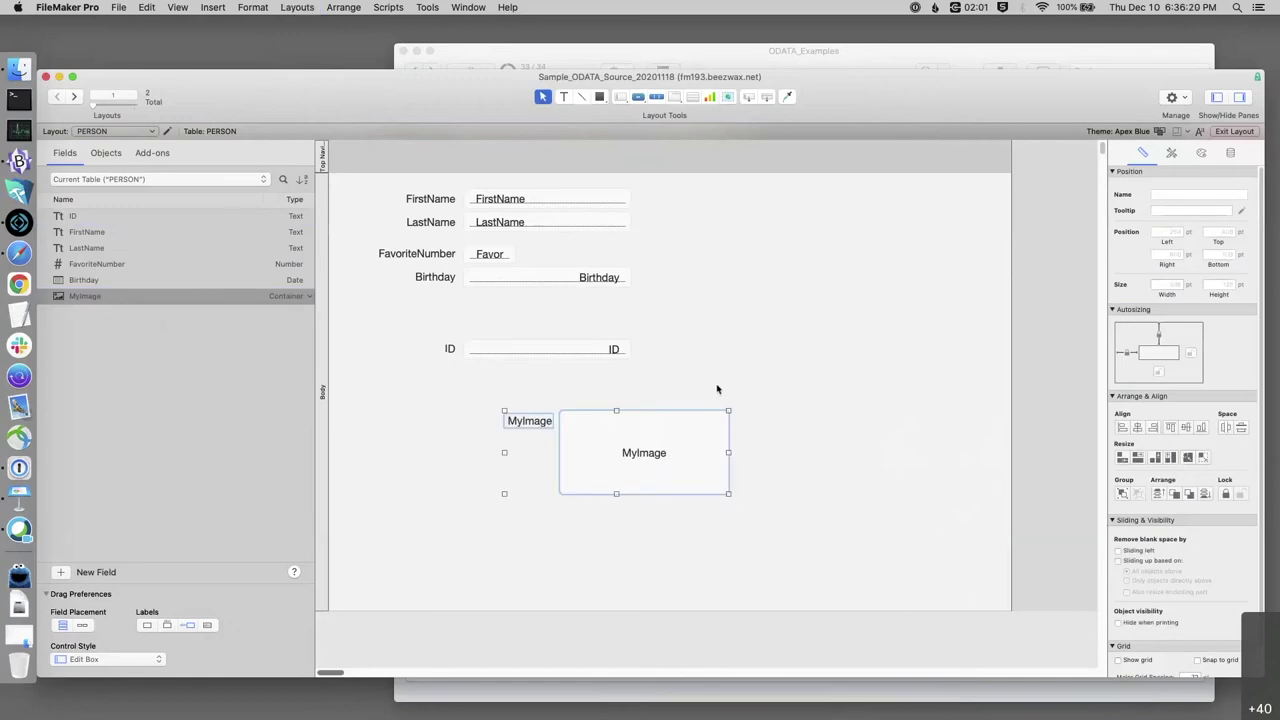
{"action": "key", "text": "super+b"}
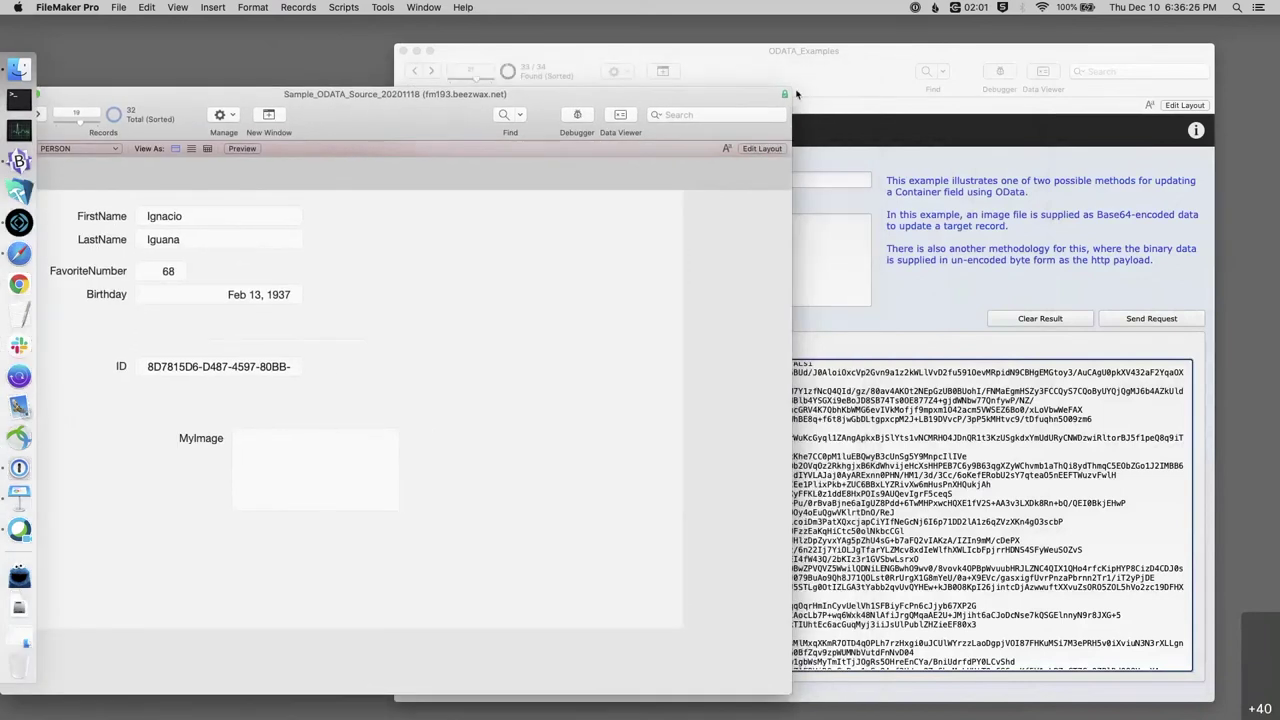
Step: Send the example 21 request to update the record's container field and show the tidied response
{"action": "left_click", "coordinate": [797, 93]}
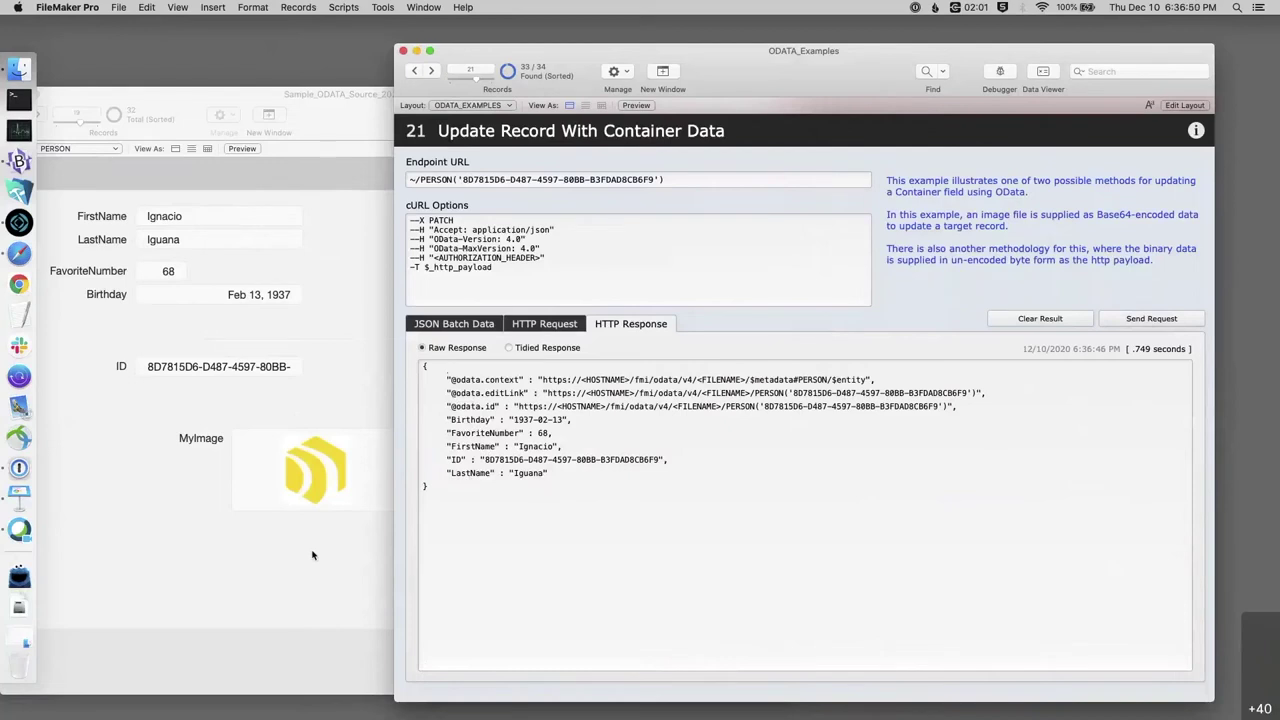
{"action": "left_click", "coordinate": [626, 521]}
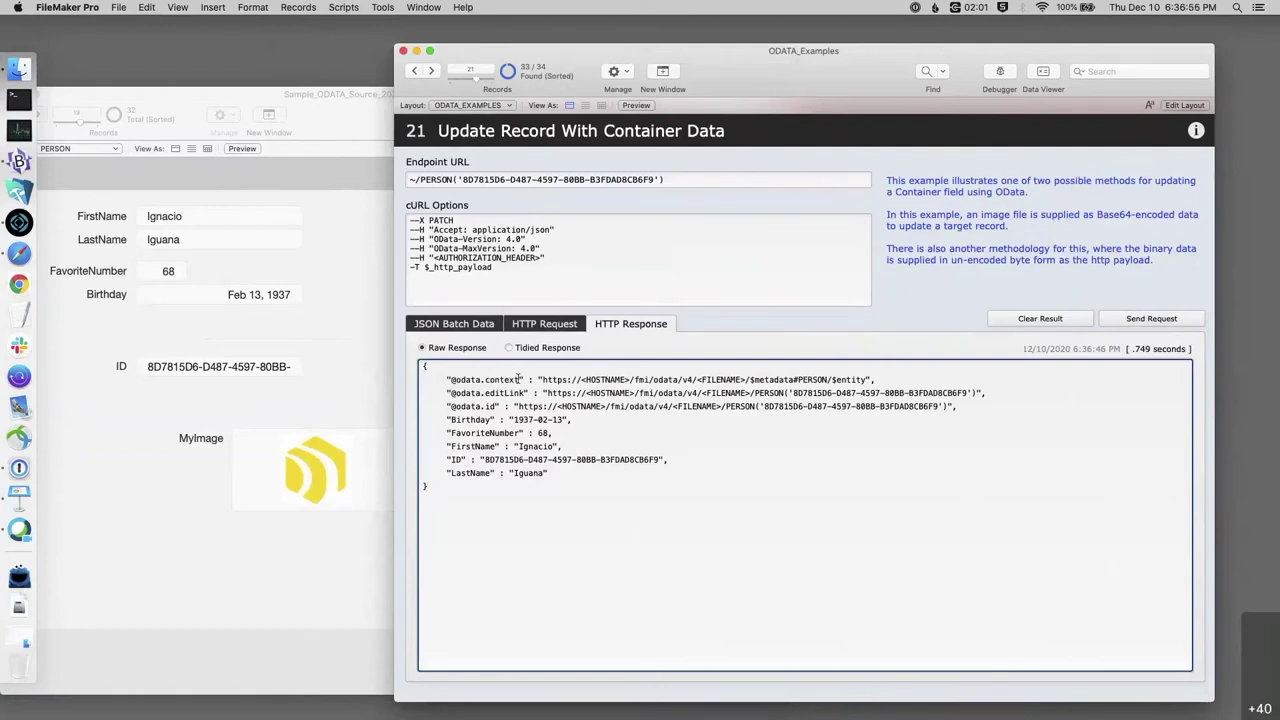
{"action": "left_click", "coordinate": [521, 349]}
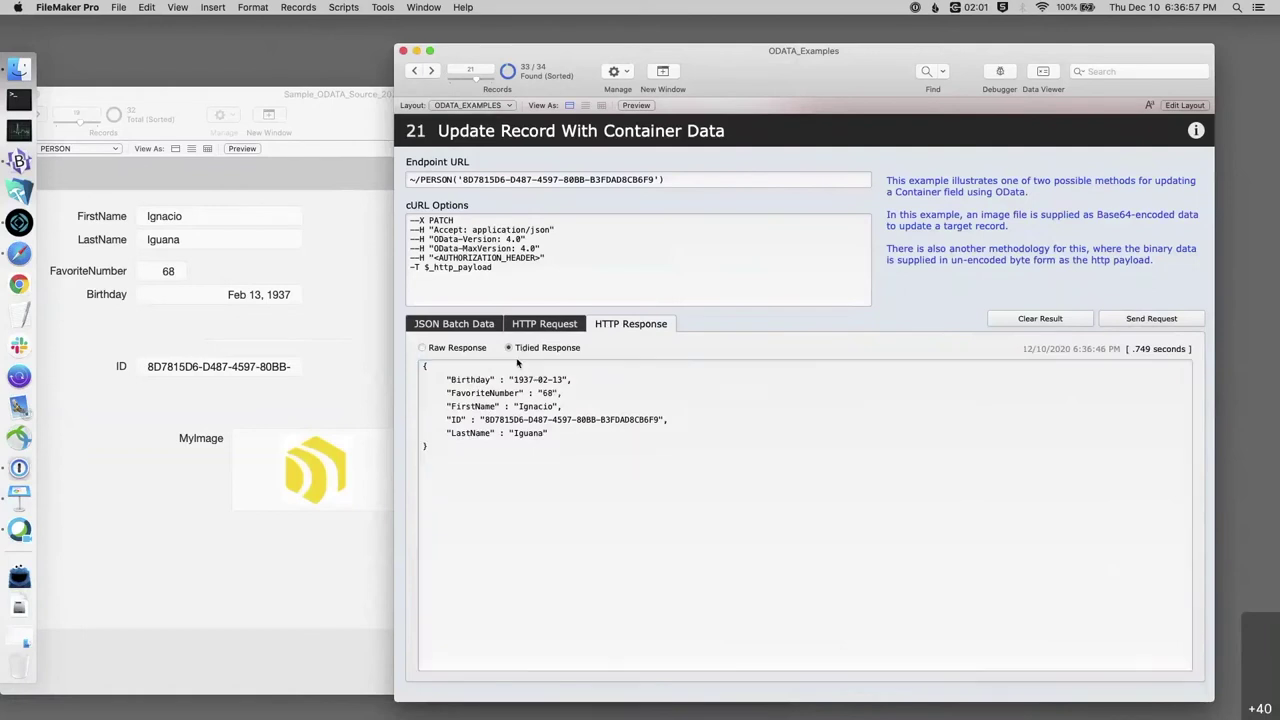
Step: Delete the MyImage field and its label from the PERSON layout, save the layout change and return to the record table
{"action": "left_click", "coordinate": [316, 558]}
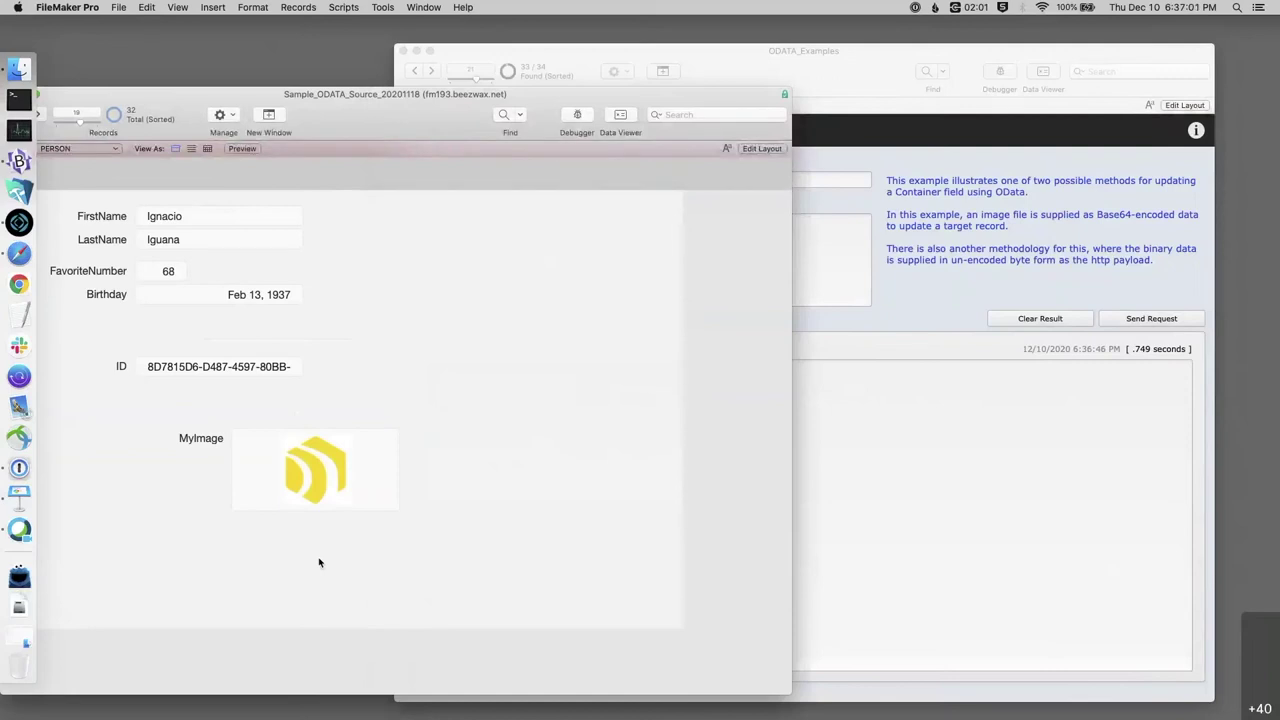
{"action": "key", "text": "super+l"}
{"action": "left_click_drag", "start_coordinate": [677, 557], "coordinate": [469, 431]}
{"action": "key", "text": "Delete"}
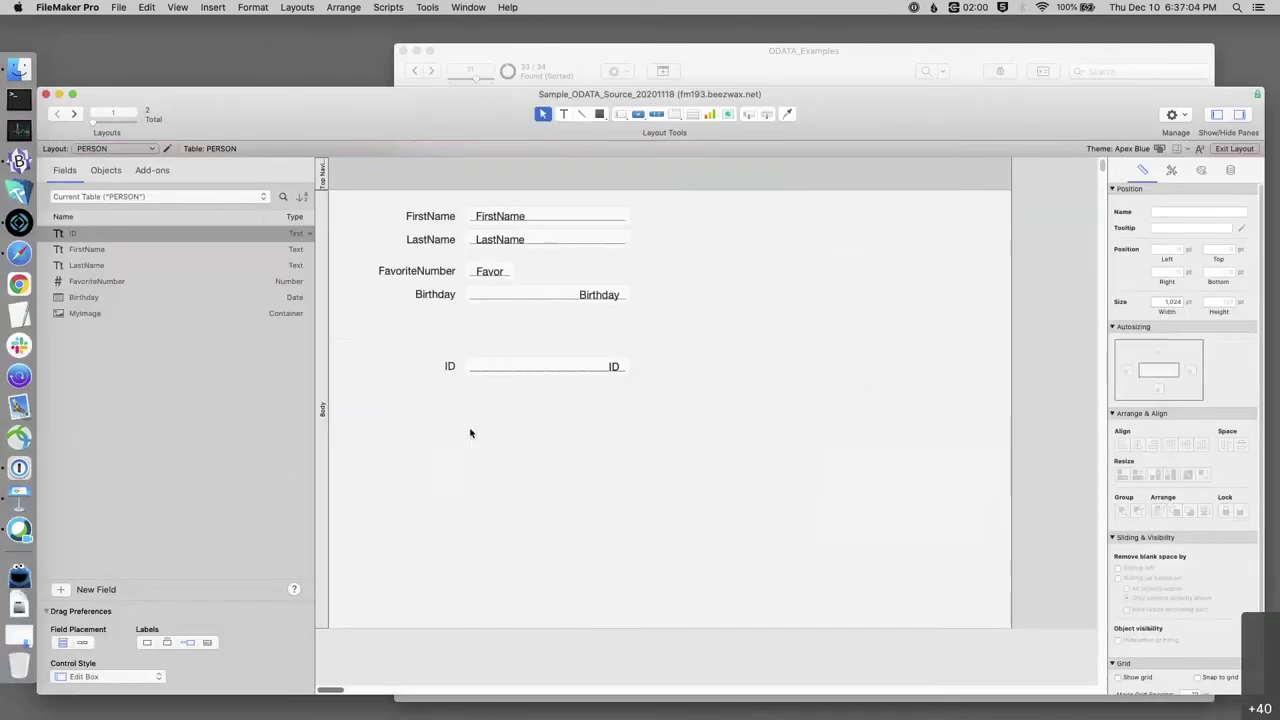
{"action": "key", "text": "super+b"}
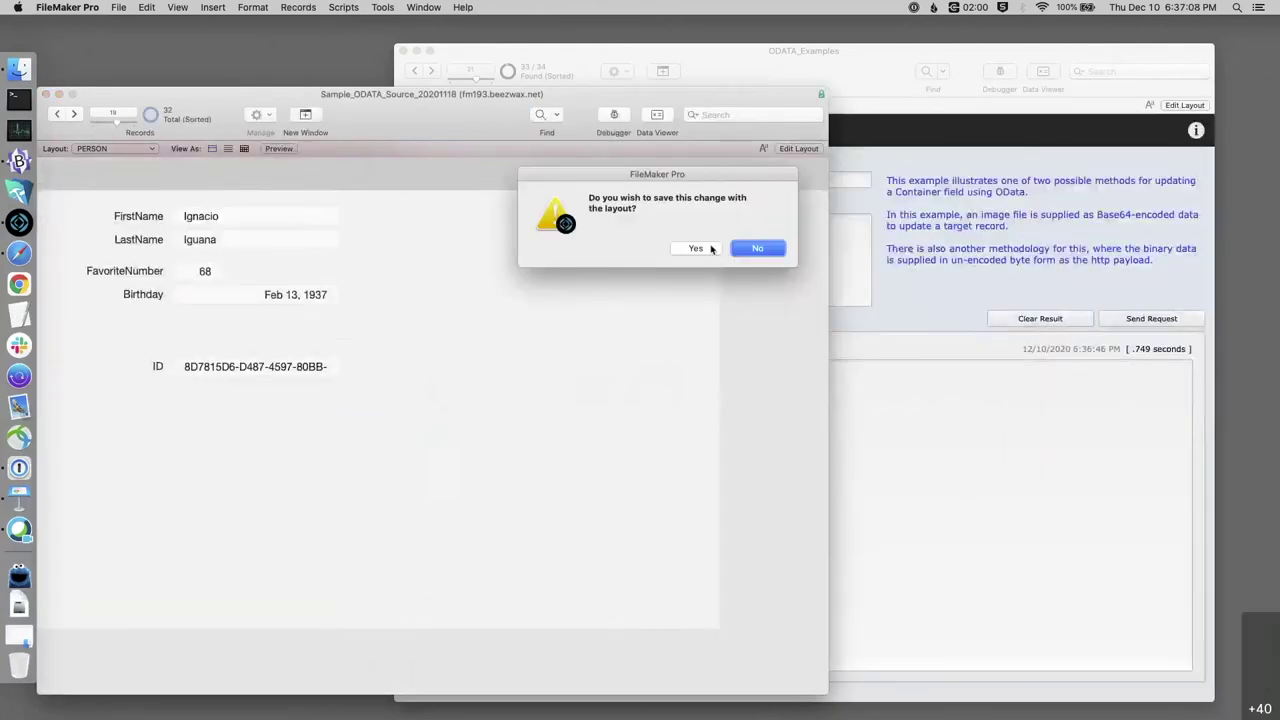
{"action": "left_click", "coordinate": [711, 249]}
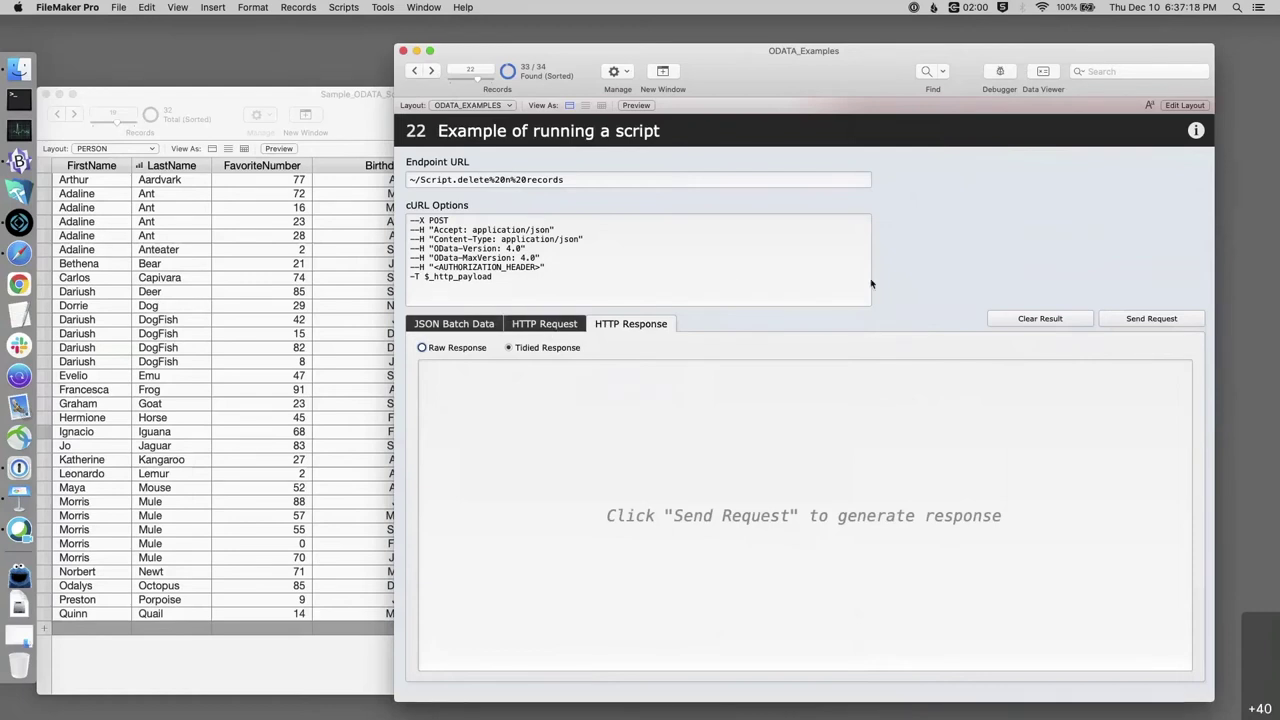
Step: Inspect the HTTP request of example 22, Example of running a script, and highlight the script name in its endpoint URL
{"action": "left_click", "coordinate": [533, 324]}
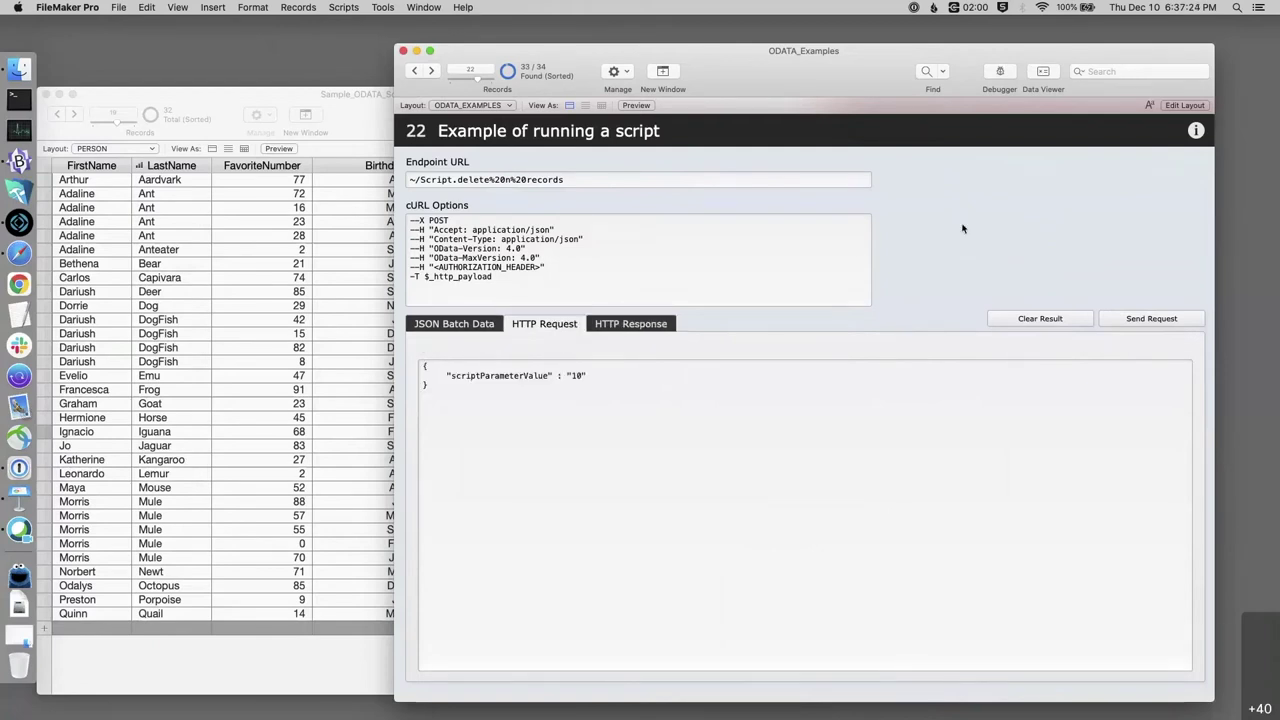
{"action": "left_click", "coordinate": [565, 179]}
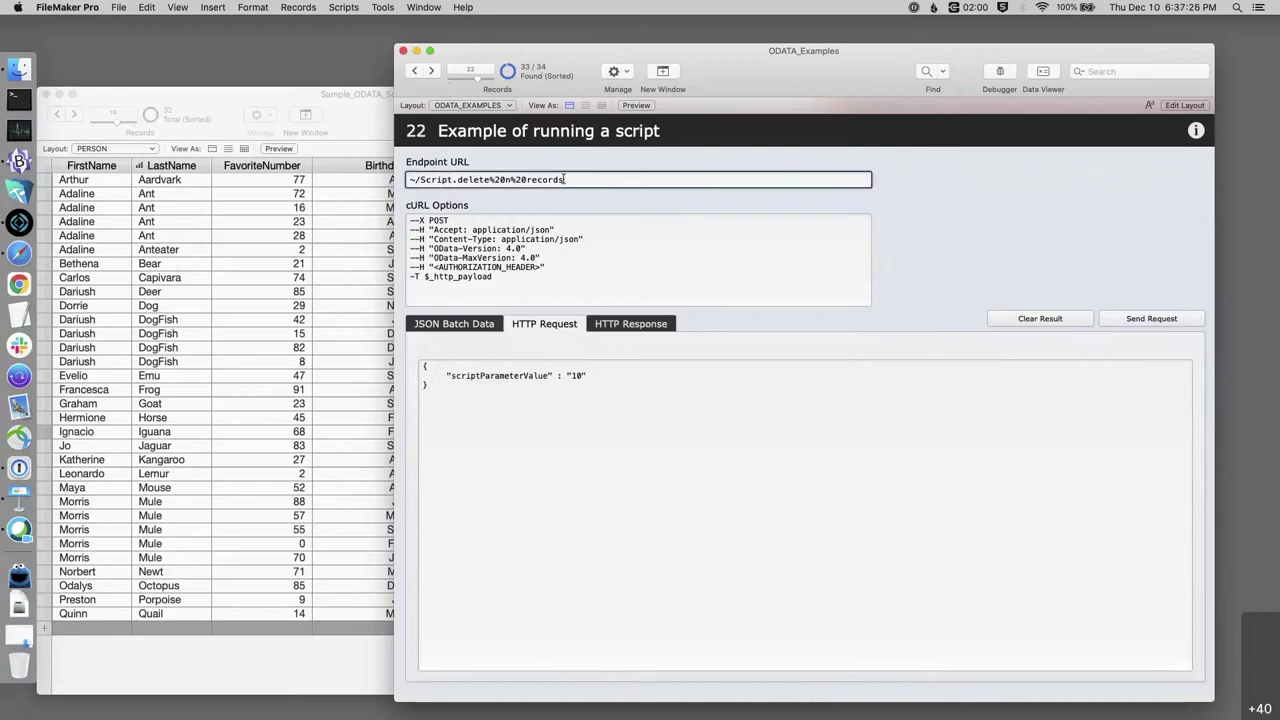
{"action": "left_click", "coordinate": [421, 179]}
{"action": "key", "text": "Delete"}
{"action": "type", "text": "S"}
{"action": "double_click", "coordinate": [452, 179]}
{"action": "left_click_drag", "start_coordinate": [456, 179], "coordinate": [580, 180]}
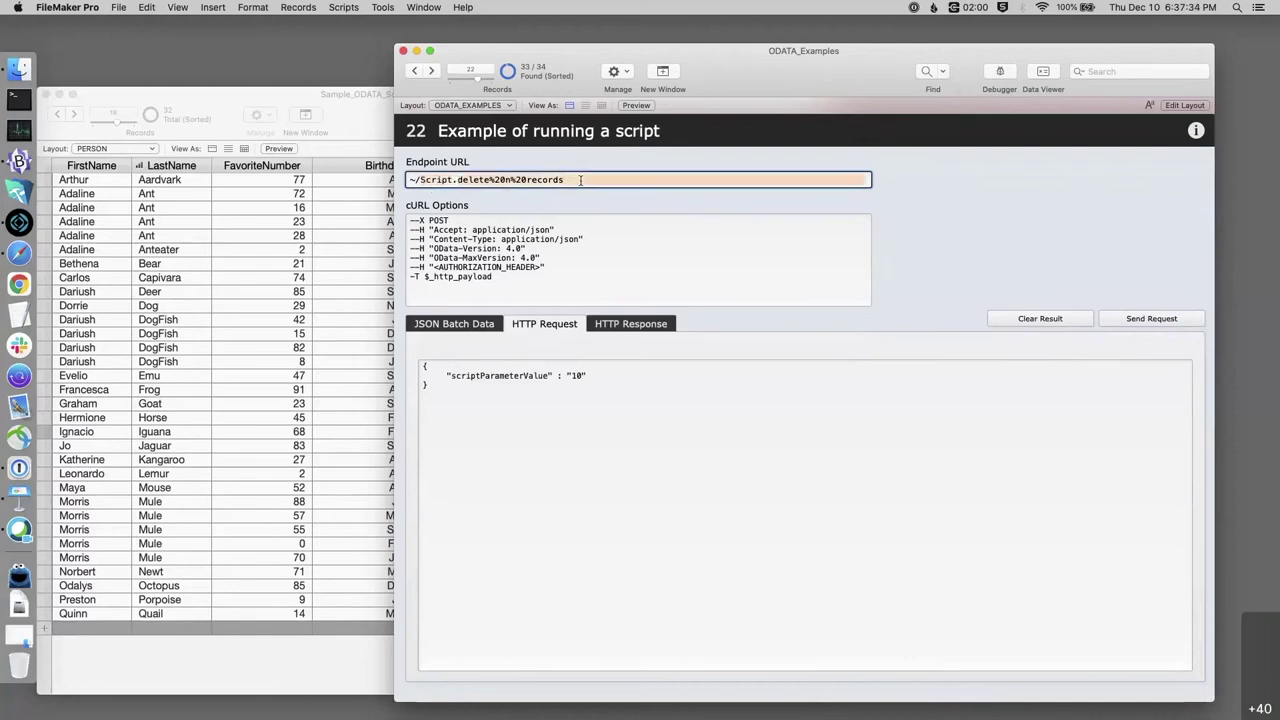
{"action": "left_click", "coordinate": [892, 209]}
{"action": "left_click", "coordinate": [860, 201]}
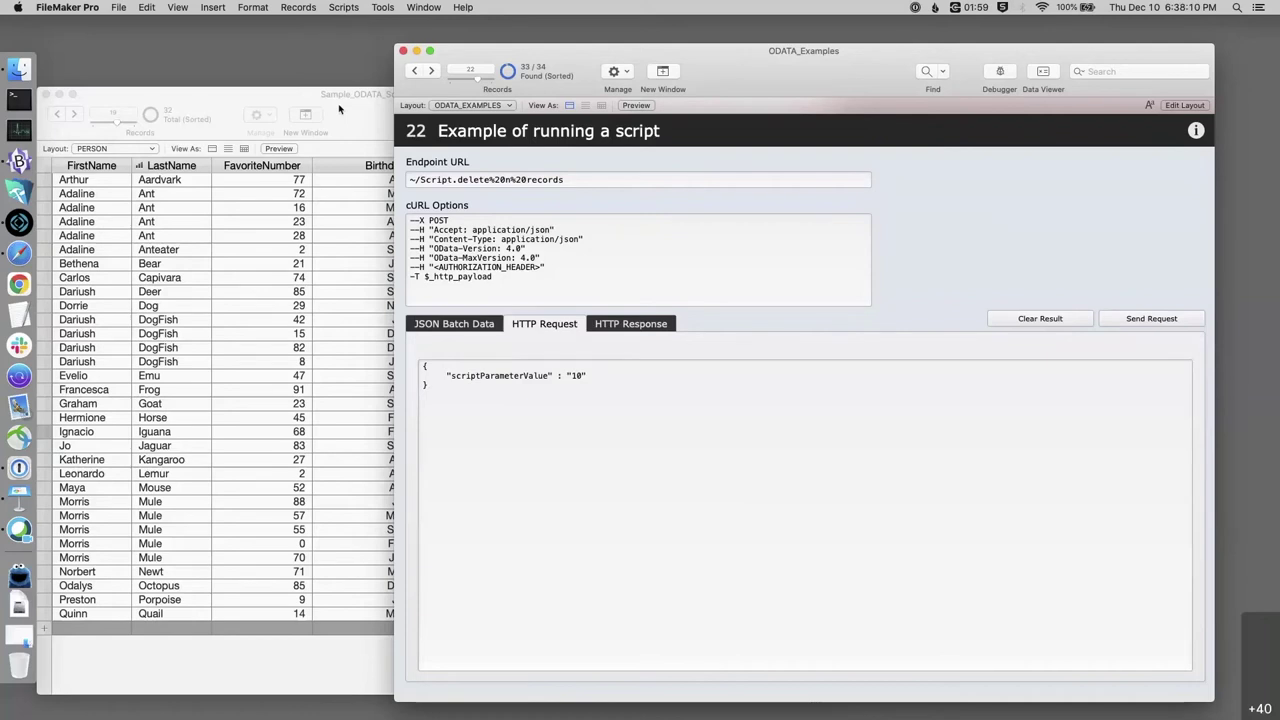
Step: Select the last PERSON record in the source file and send the example 22 request to run the "delete n records" script
{"action": "left_click_drag", "start_coordinate": [339, 109], "coordinate": [347, 106]}
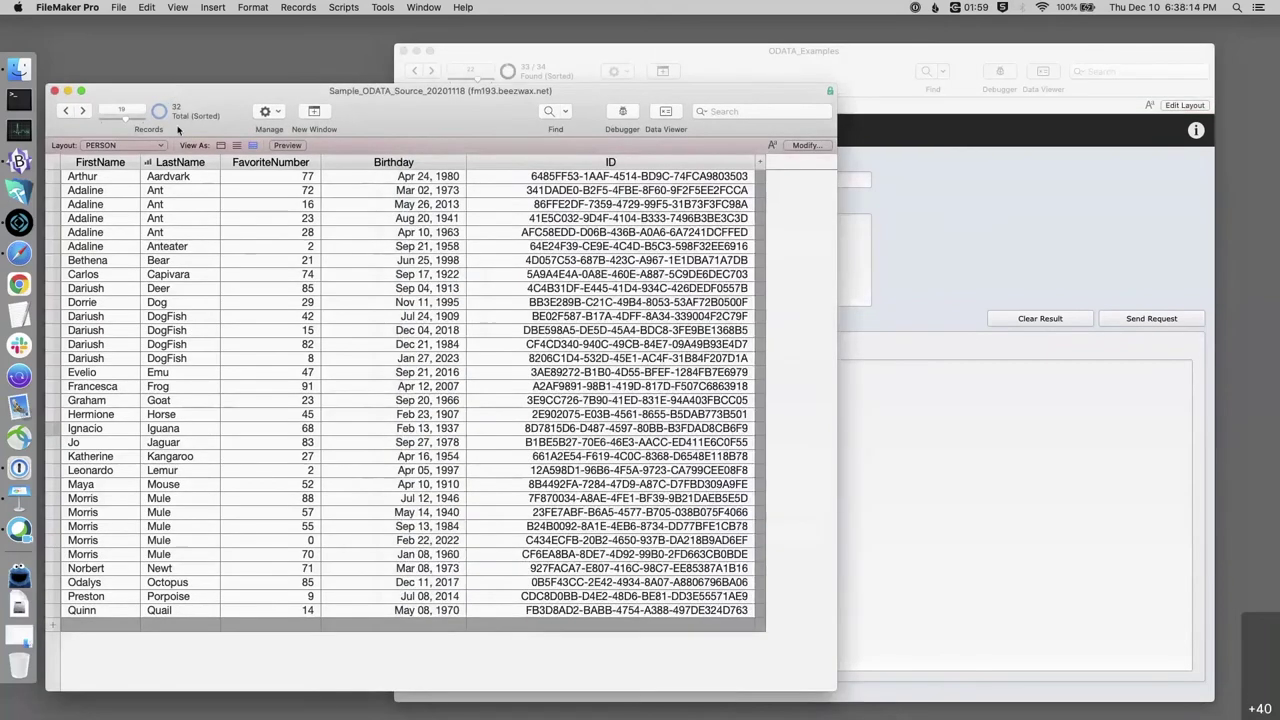
{"action": "left_click_drag", "start_coordinate": [126, 119], "coordinate": [163, 127]}
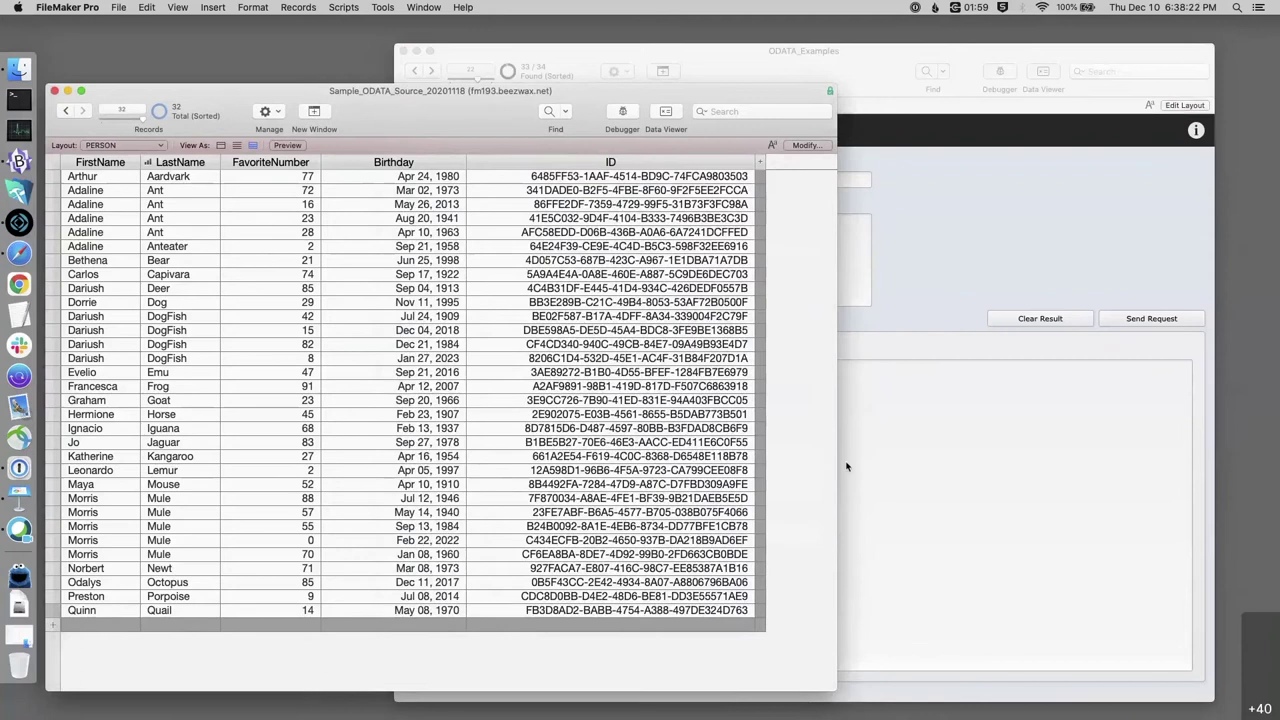
{"action": "left_click", "coordinate": [985, 244]}
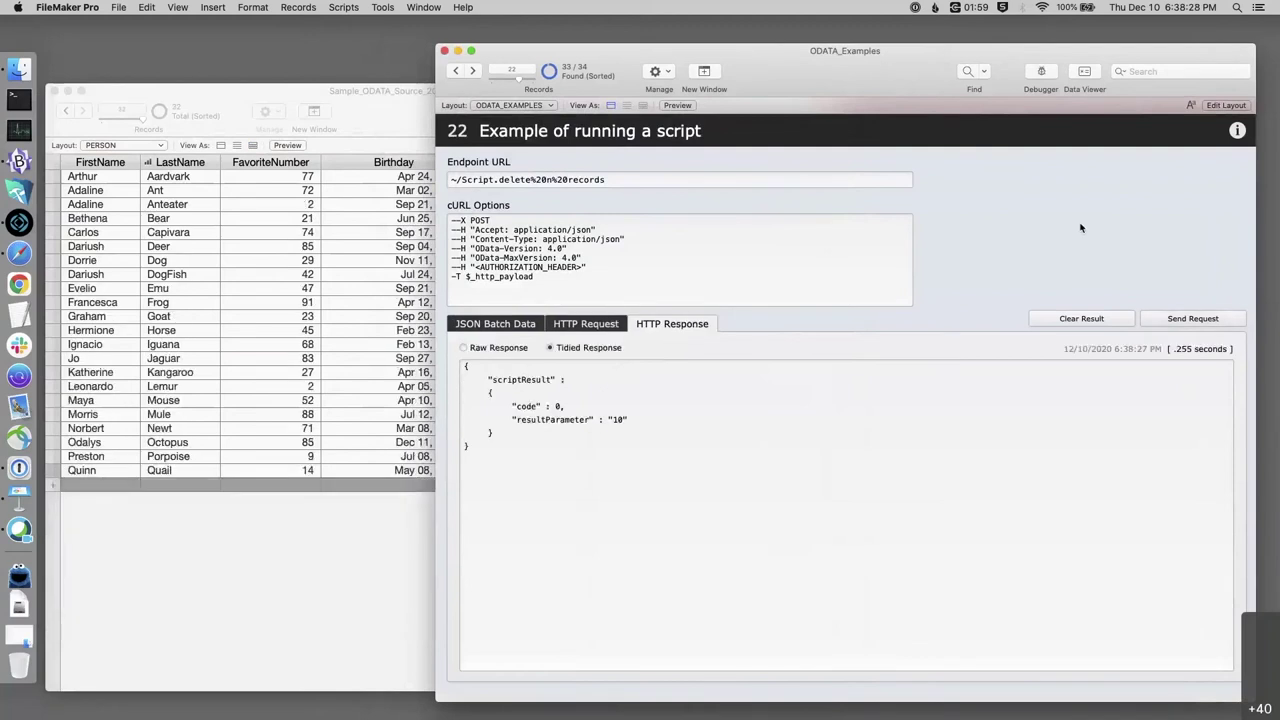
{"action": "left_click", "coordinate": [285, 100]}
{"action": "left_click_drag", "start_coordinate": [850, 71], "coordinate": [832, 75]}
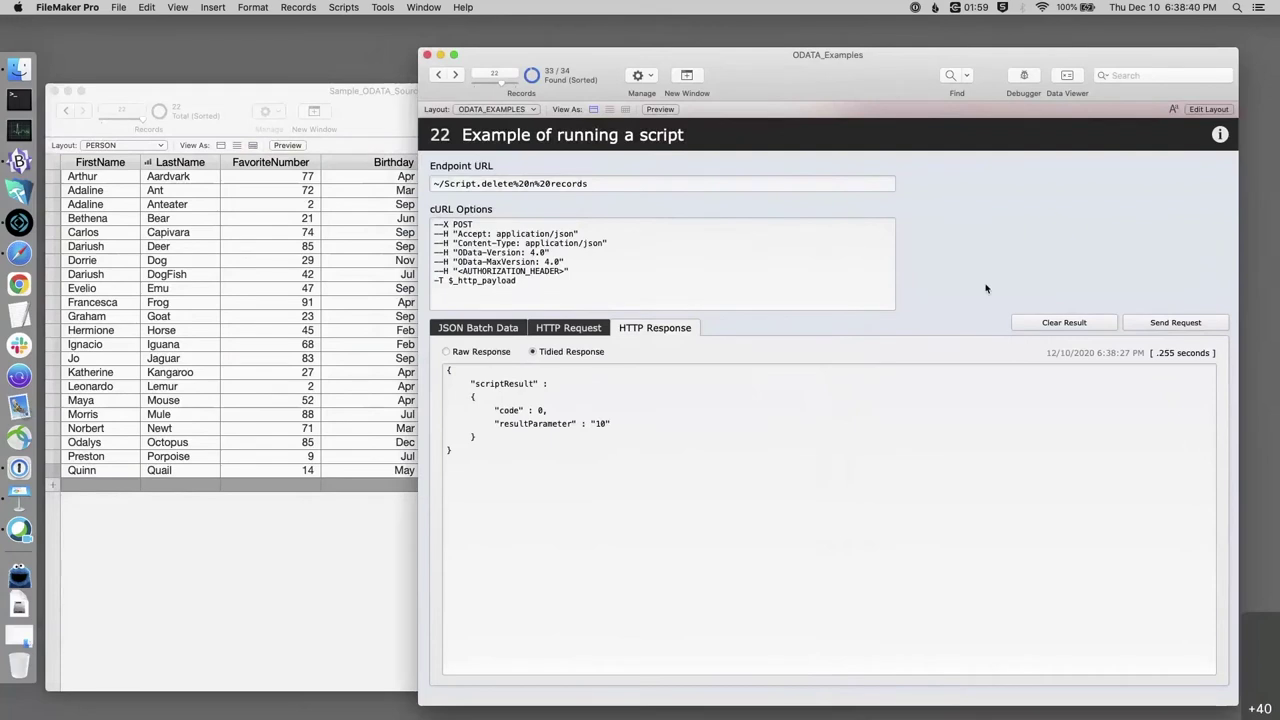
{"action": "left_click", "coordinate": [938, 202]}
{"action": "left_click", "coordinate": [880, 167]}
{"action": "left_click_drag", "start_coordinate": [816, 89], "coordinate": [808, 87]}
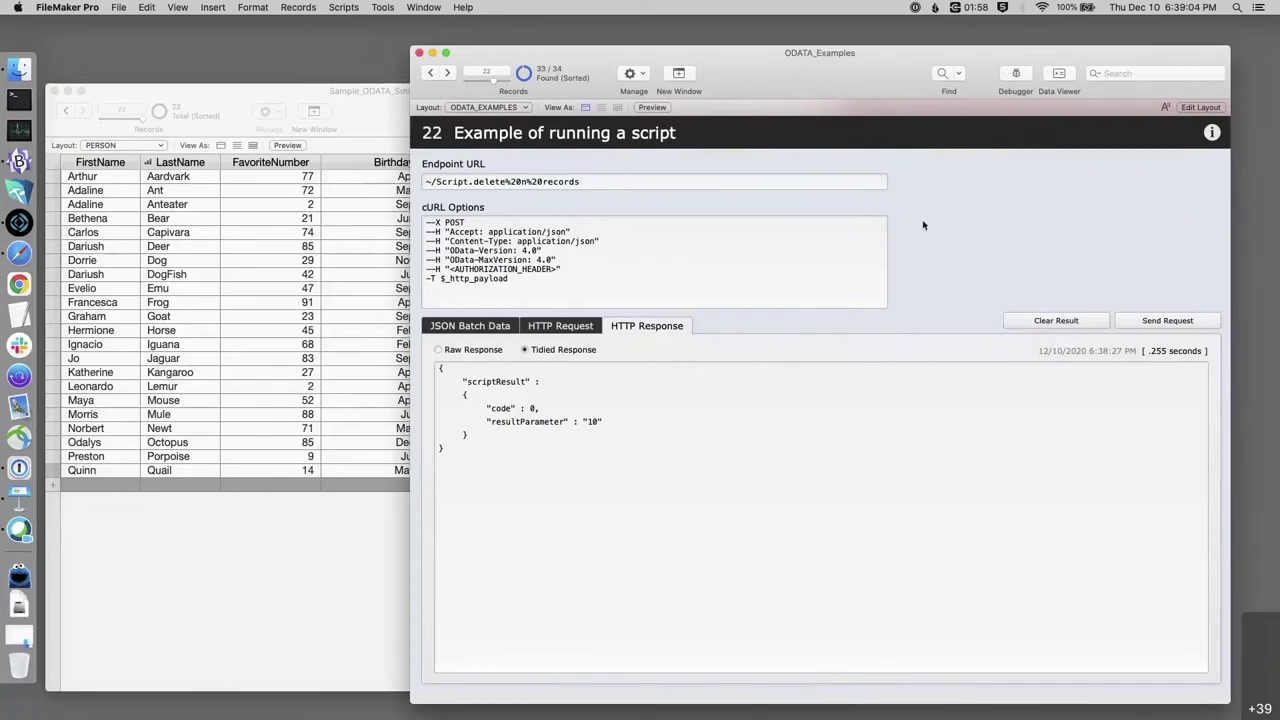
{"action": "left_click_drag", "start_coordinate": [817, 98], "coordinate": [813, 97]}
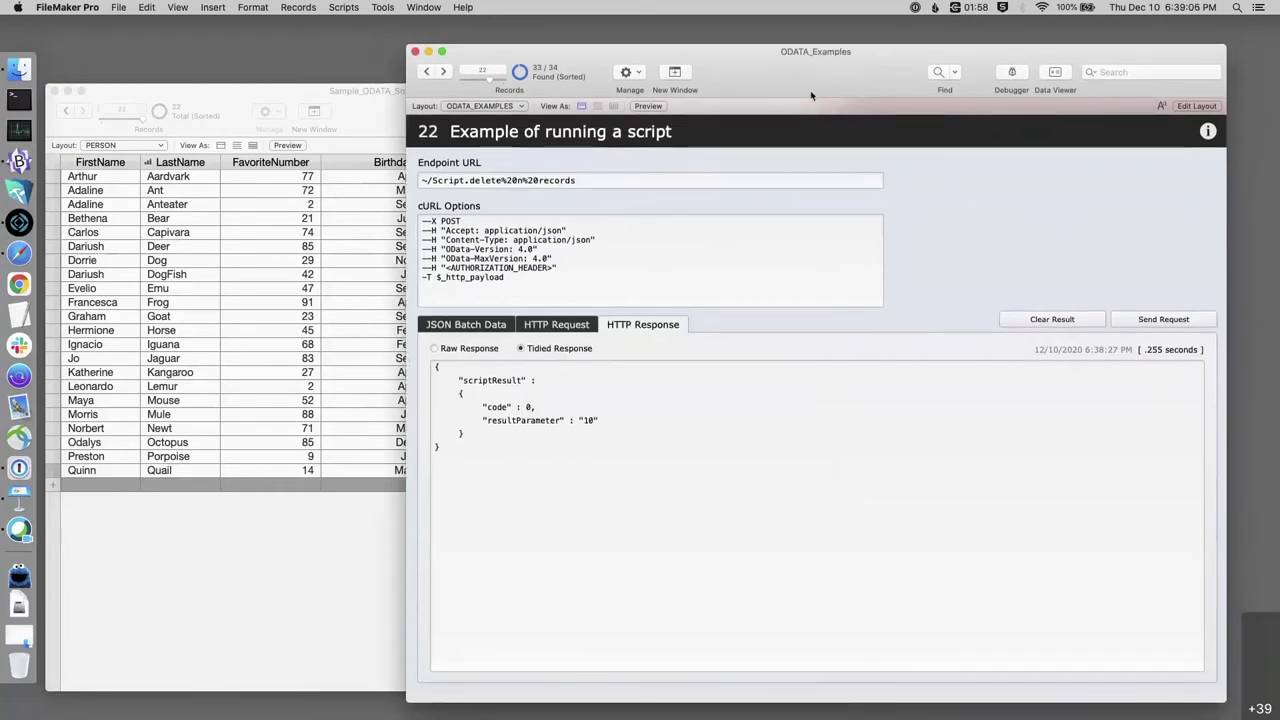
Step: Go to example 23, Update Multiple Records Matching Criteria, in the ODATA_Examples window
{"action": "left_click", "coordinate": [443, 72]}
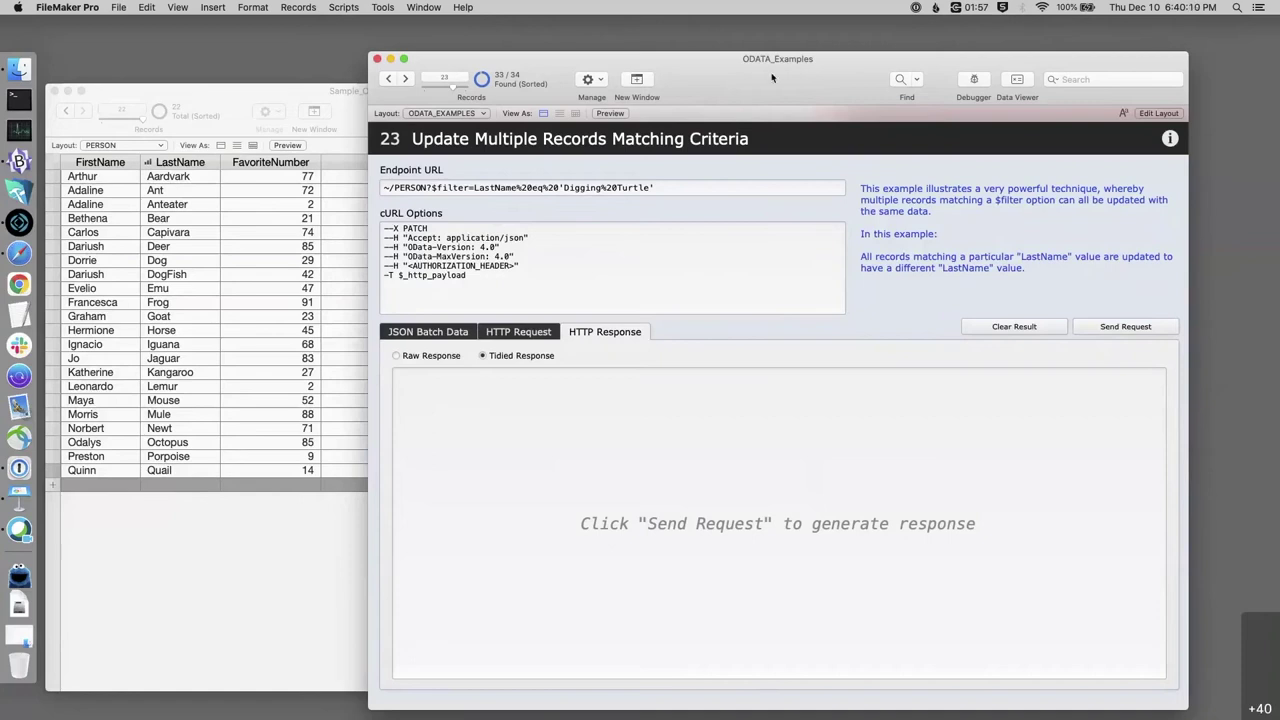
{"action": "left_click_drag", "start_coordinate": [772, 78], "coordinate": [771, 75]}
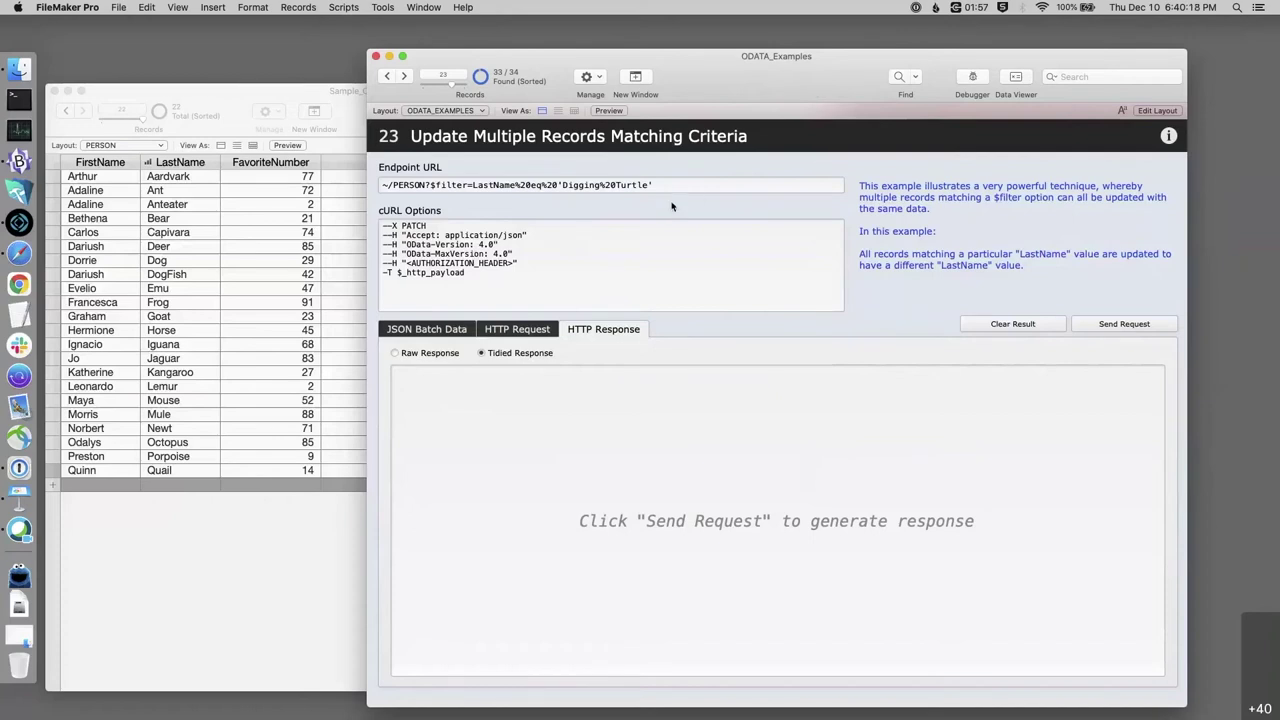
Step: Set the LastName of the Aardvark record to Ant in the source file's PERSON table
{"action": "left_click", "coordinate": [440, 186]}
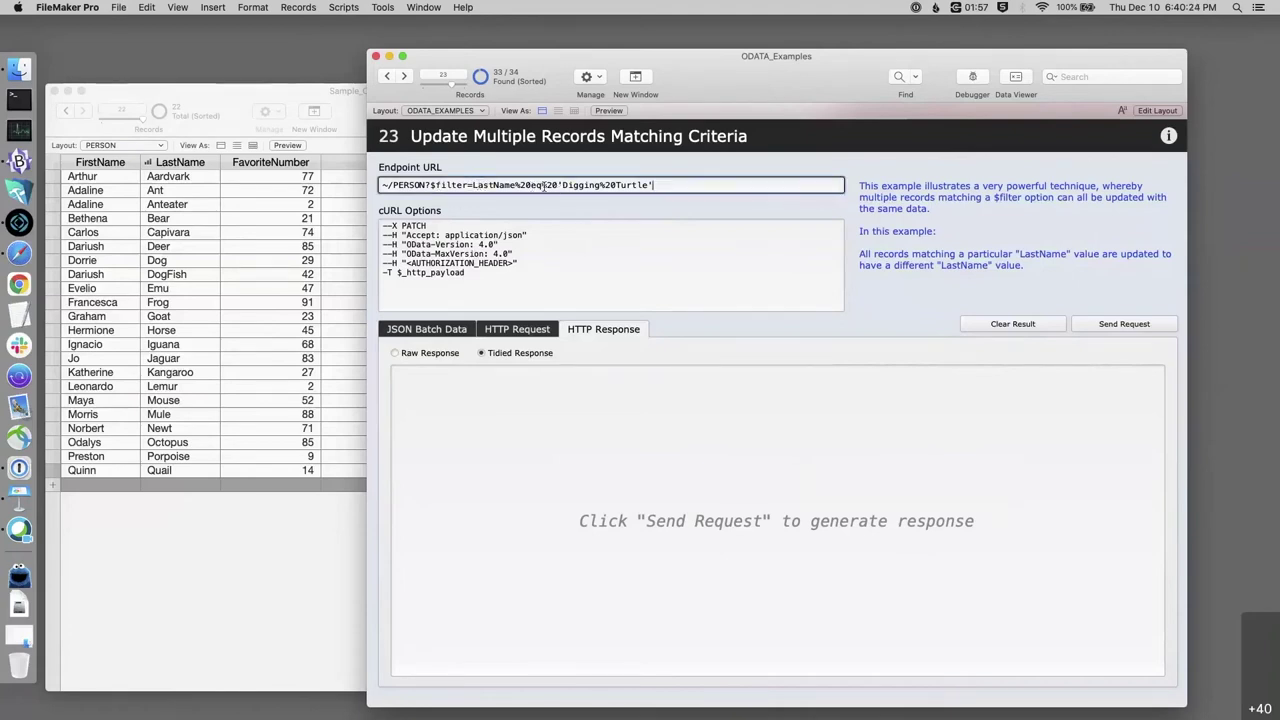
{"action": "left_click", "coordinate": [957, 283]}
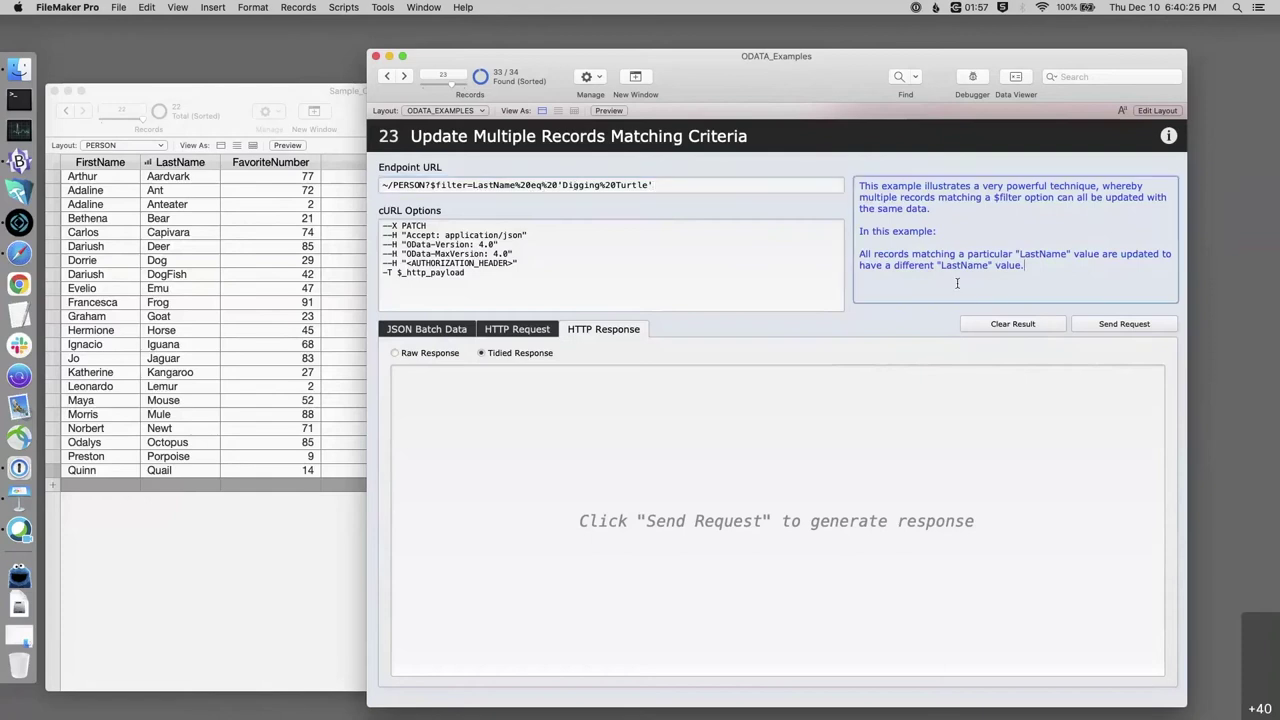
{"action": "left_click", "coordinate": [242, 97]}
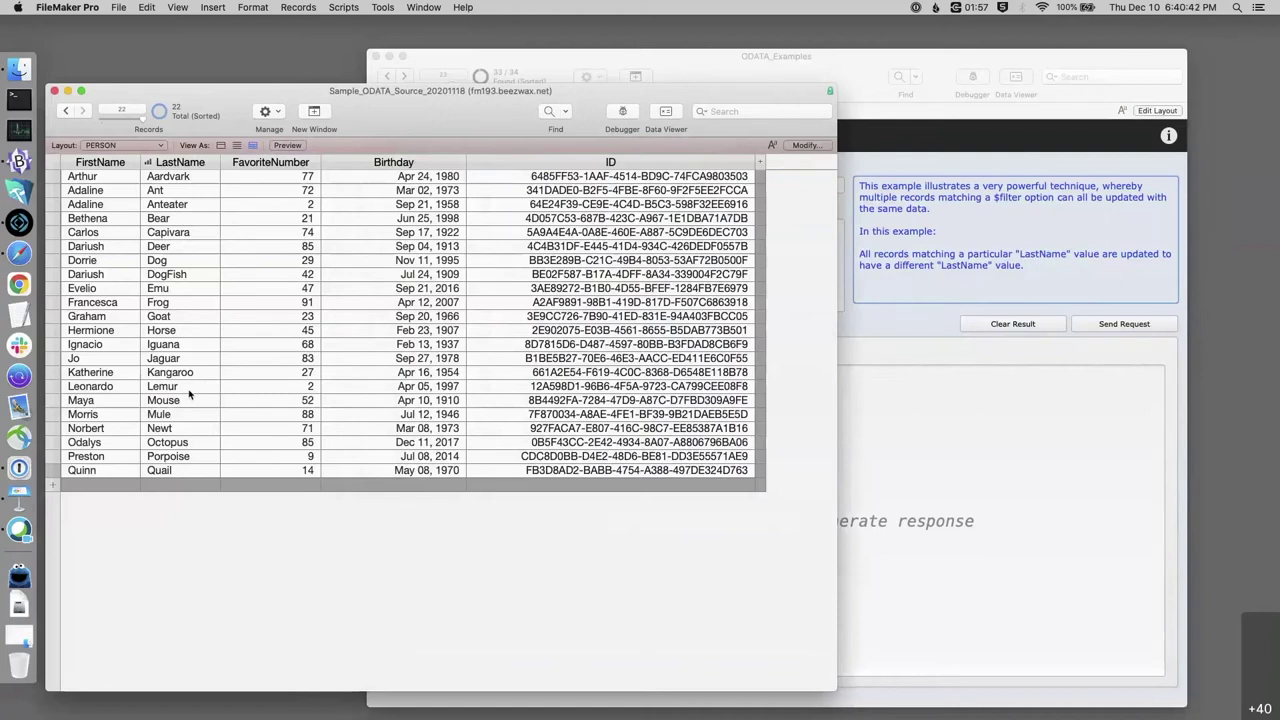
{"action": "left_click", "coordinate": [199, 177]}
{"action": "left_click", "coordinate": [168, 176]}
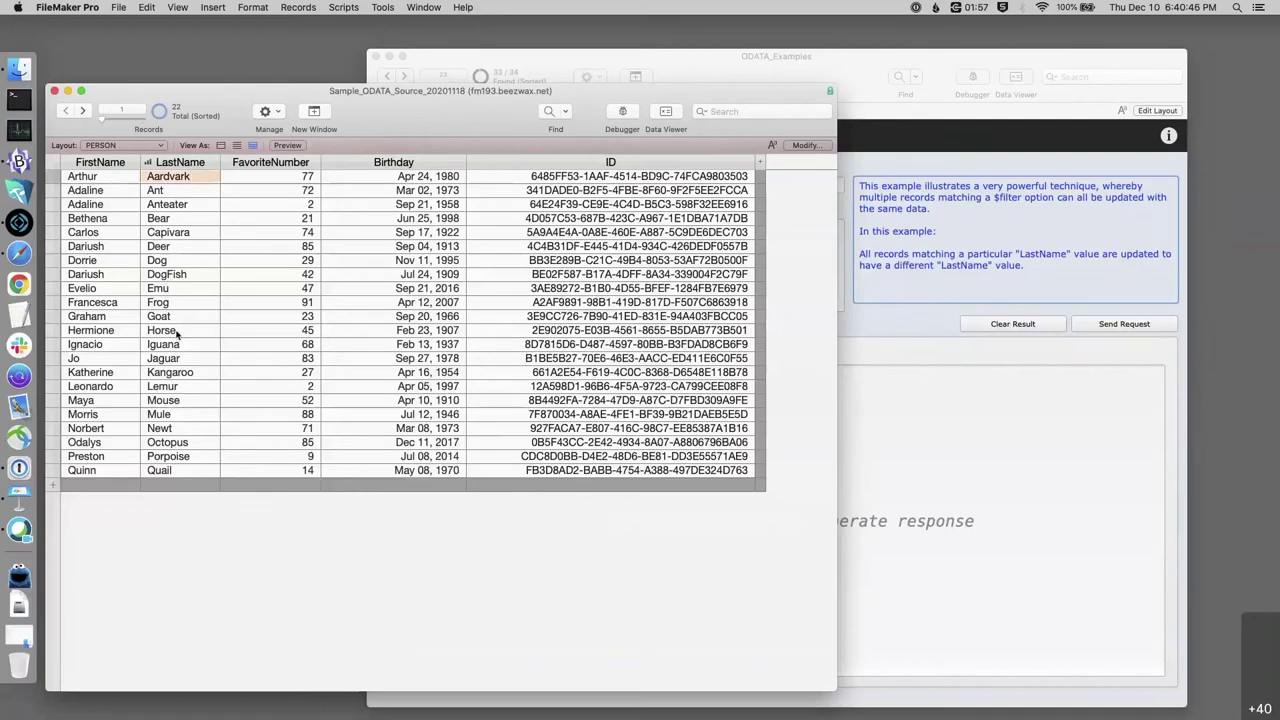
{"action": "type", "text": "Ant"}
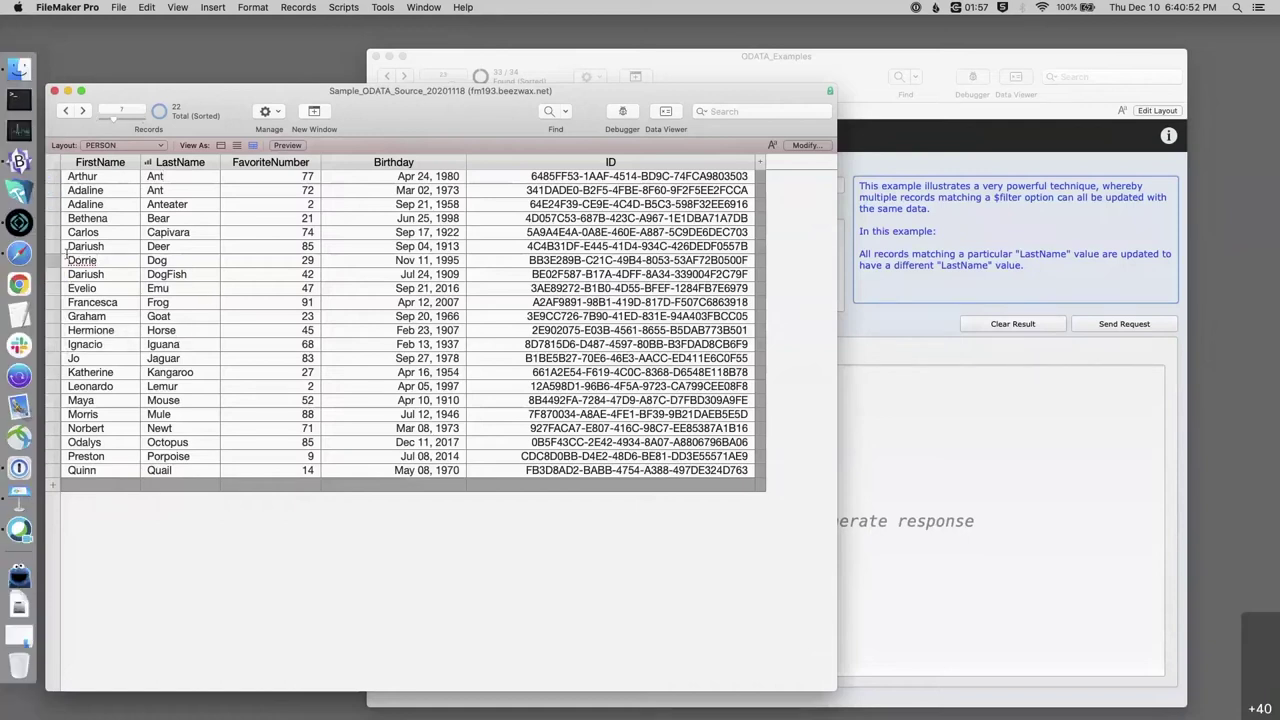
Step: Replace the first name in the Dog record and set its LastName to Ant
{"action": "left_click", "coordinate": [106, 261]}
{"action": "type", "text": "Agnes"}
{"action": "key", "text": "Tab"}
{"action": "type", "text": "An"}
Step: Replace the first name in the Jaguar record and set its LastName to Ant
{"action": "left_click", "coordinate": [98, 358]}
{"action": "double_click", "coordinate": [98, 358]}
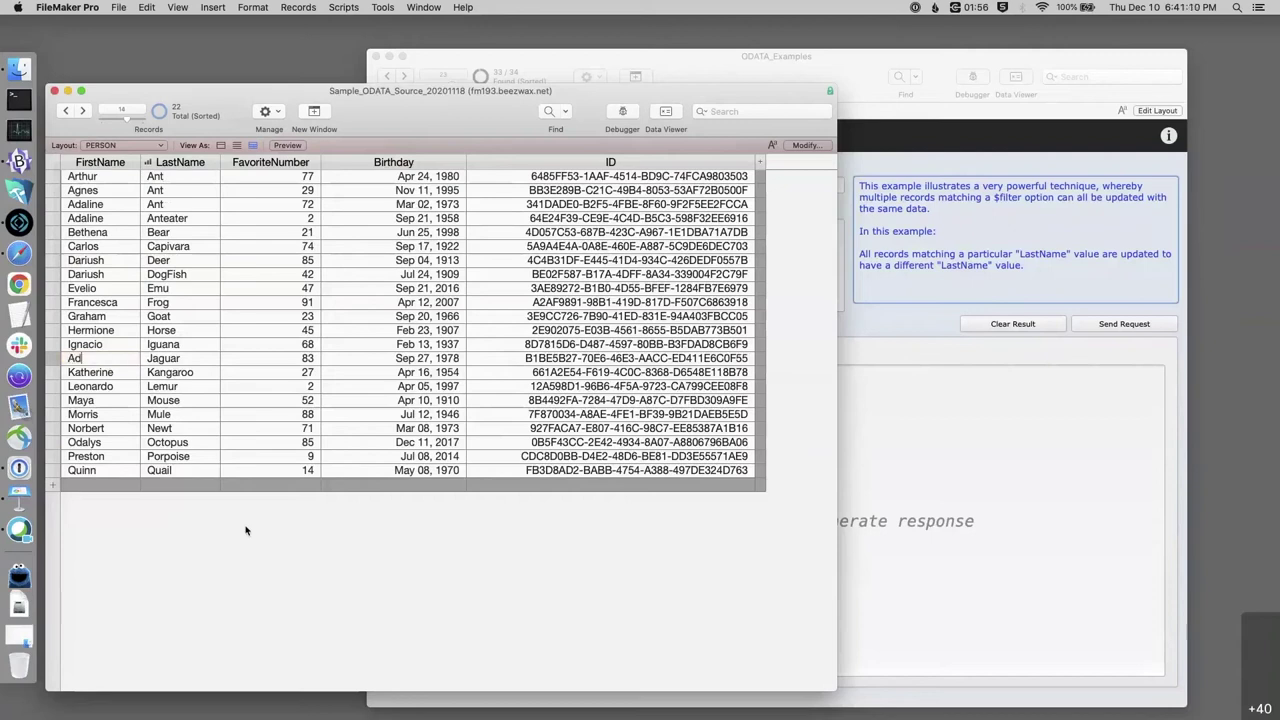
{"action": "left_click", "coordinate": [142, 357]}
{"action": "type", "text": "Ant"}
Step: Replace the first name in the Newt record, set its LastName to Ant, and unsort the PERSON records
{"action": "left_click", "coordinate": [103, 429]}
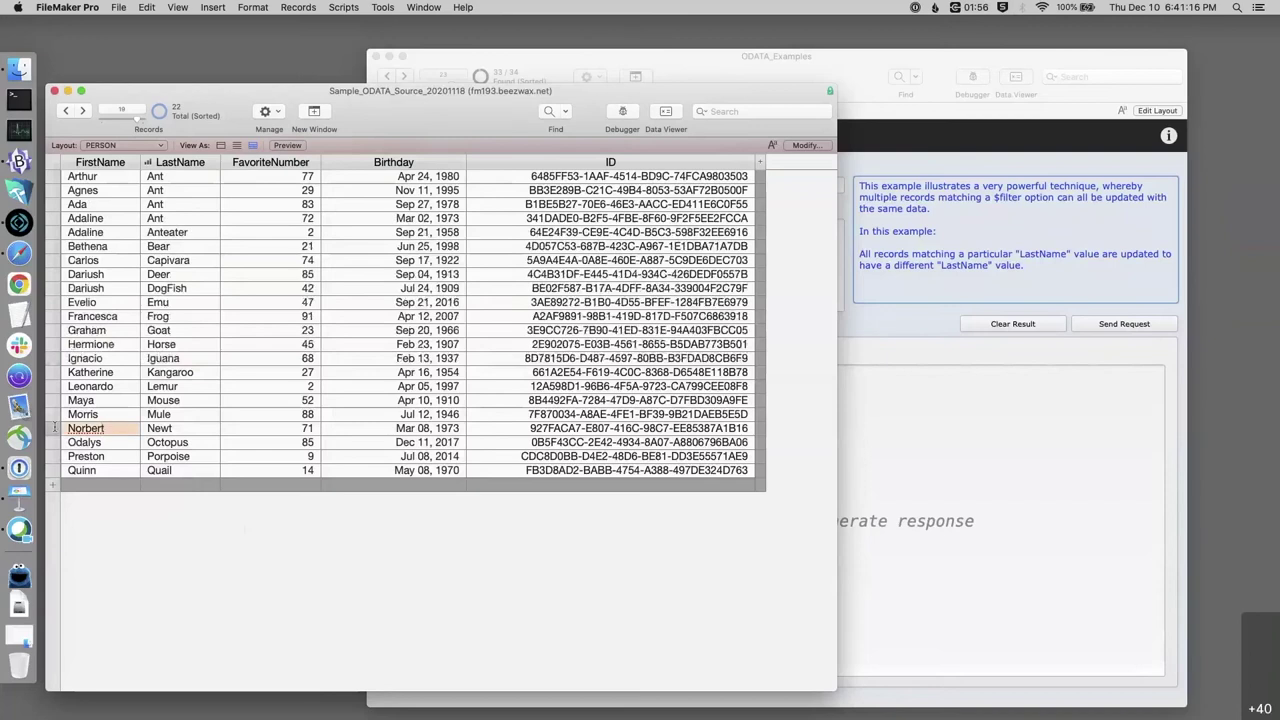
{"action": "type", "text": "Alice"}
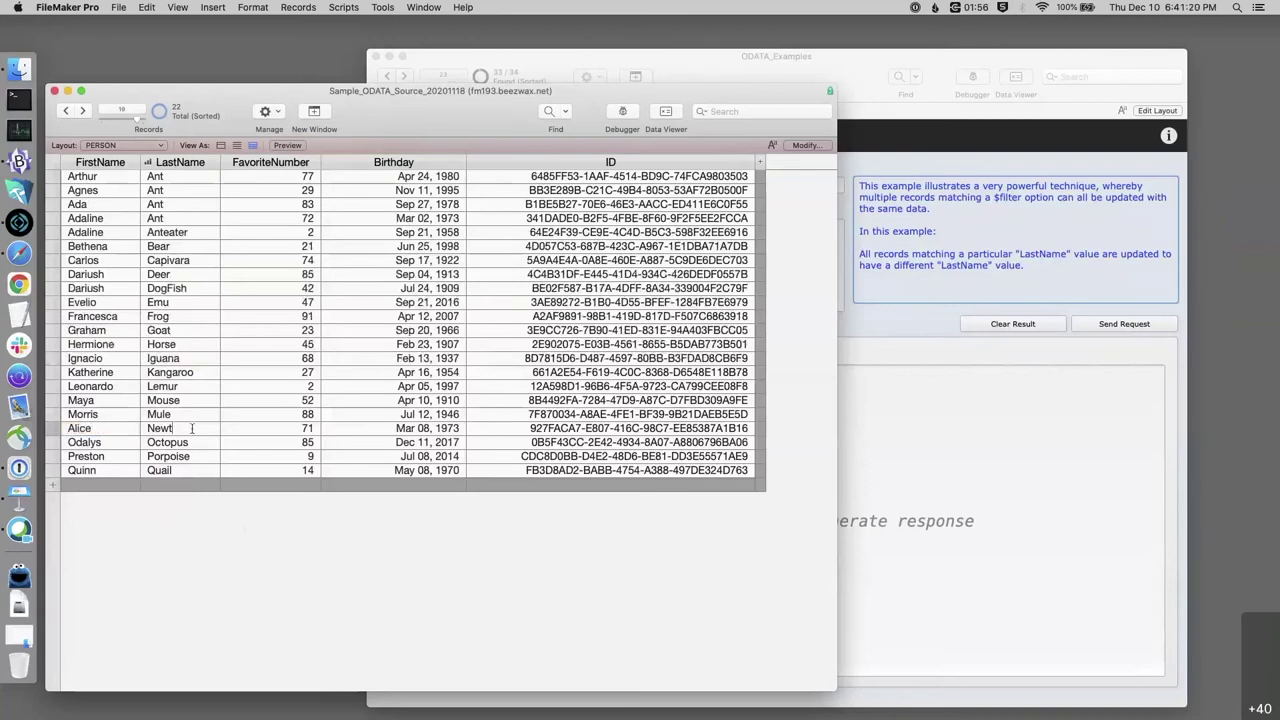
{"action": "key", "text": "Tab"}
{"action": "type", "text": "Ant"}
{"action": "left_click", "coordinate": [249, 592]}
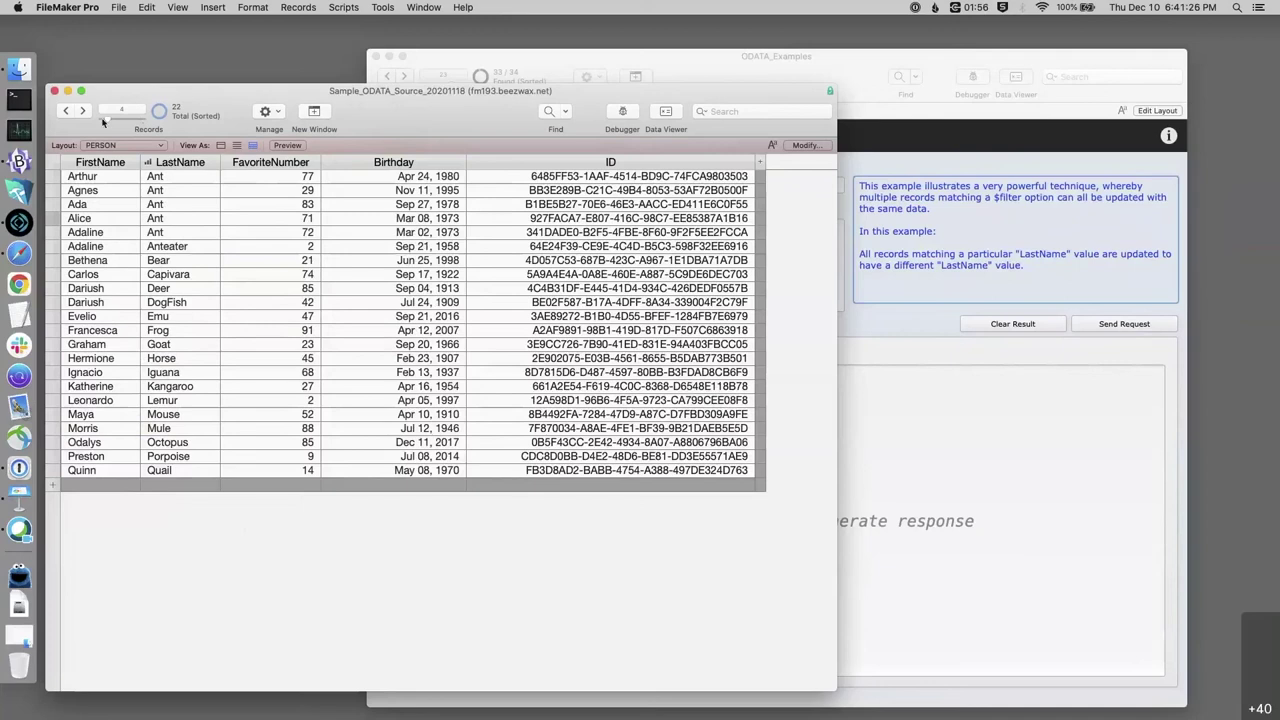
{"action": "left_click", "coordinate": [298, 7]}
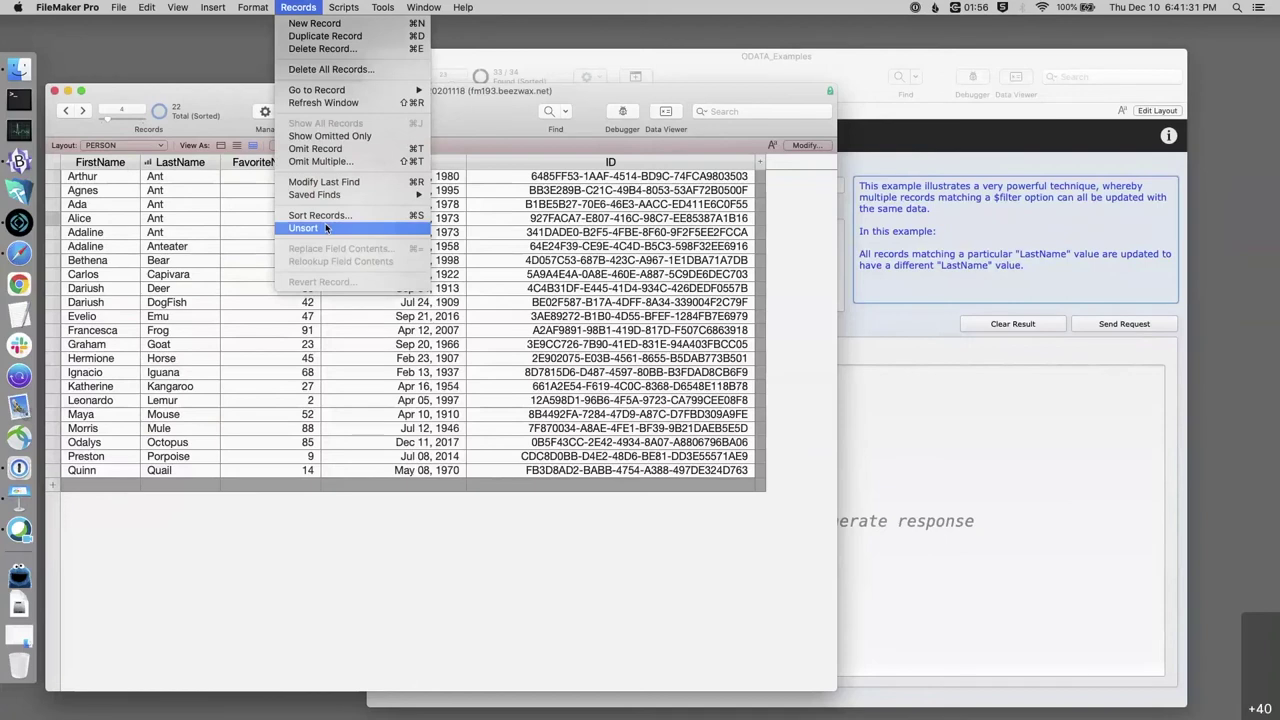
{"action": "left_click", "coordinate": [326, 229]}
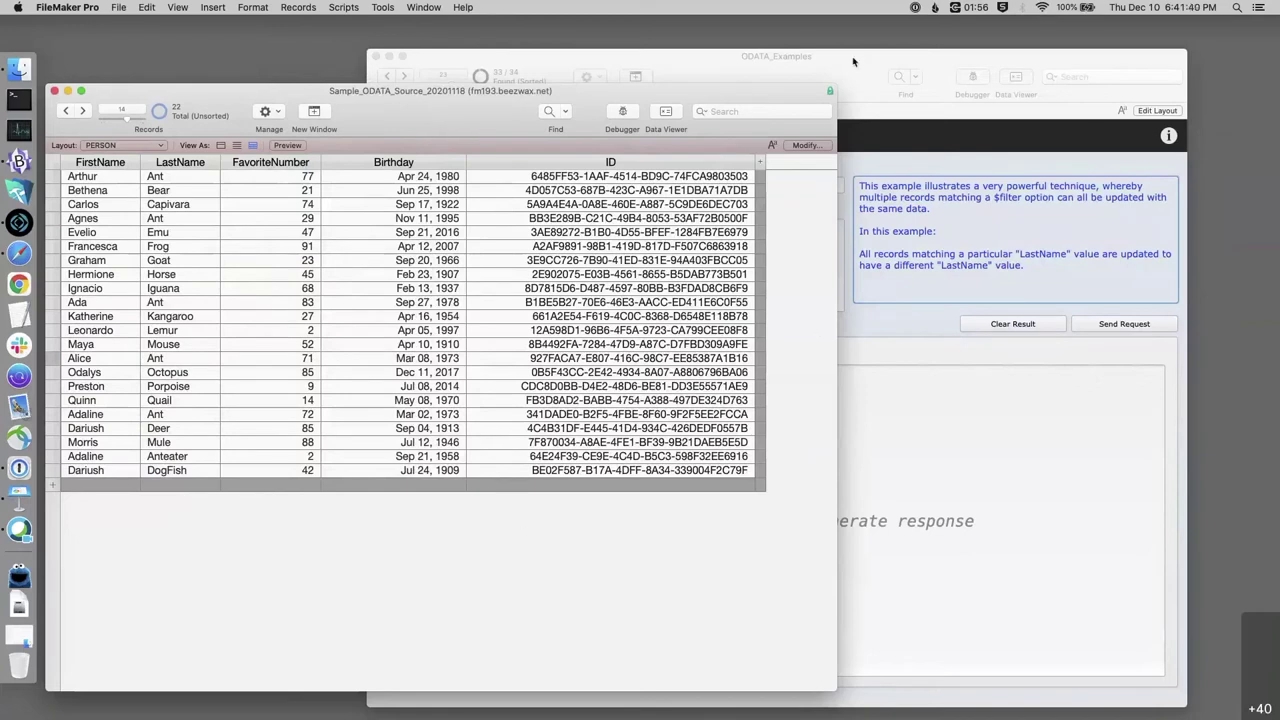
Step: Change the LastName filter value in example 23's endpoint URL to 'Ant' in the ODATA_Examples window
{"action": "left_click_drag", "start_coordinate": [853, 62], "coordinate": [871, 62]}
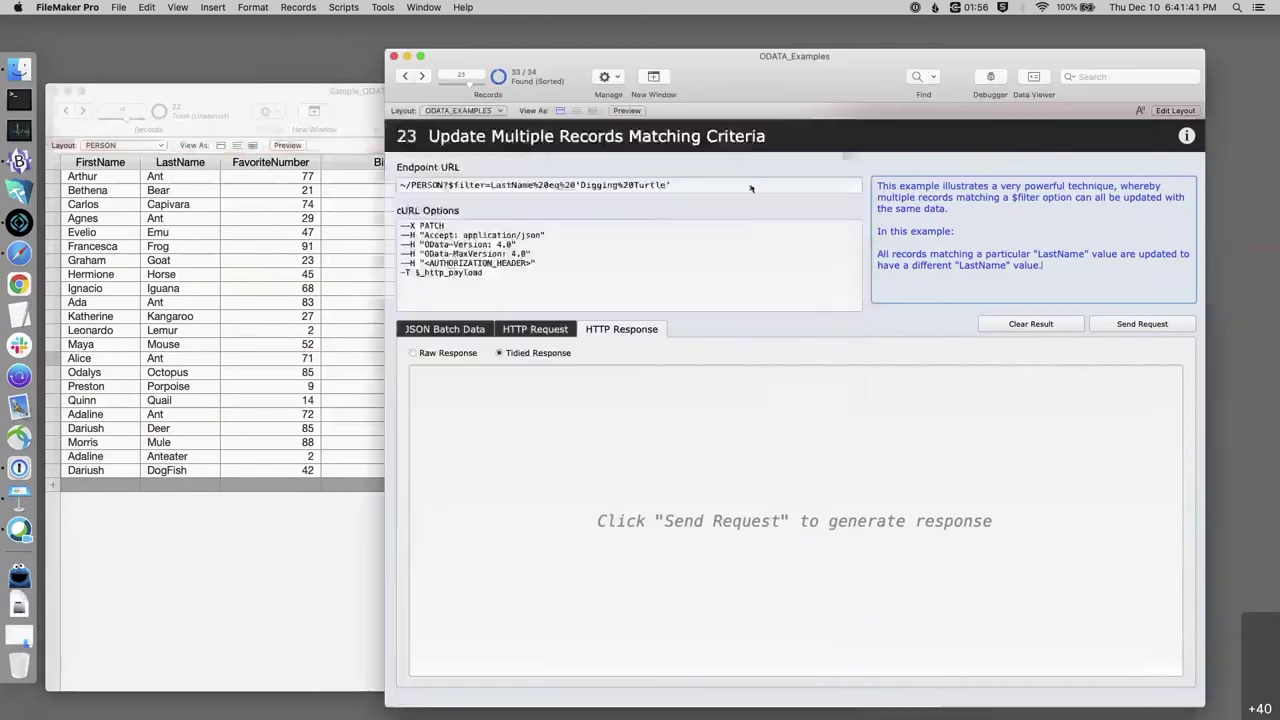
{"action": "left_click", "coordinate": [660, 184]}
{"action": "key", "text": "BackSpace"}
{"action": "key", "text": "BackSpace"}
{"action": "key", "text": "BackSpace"}
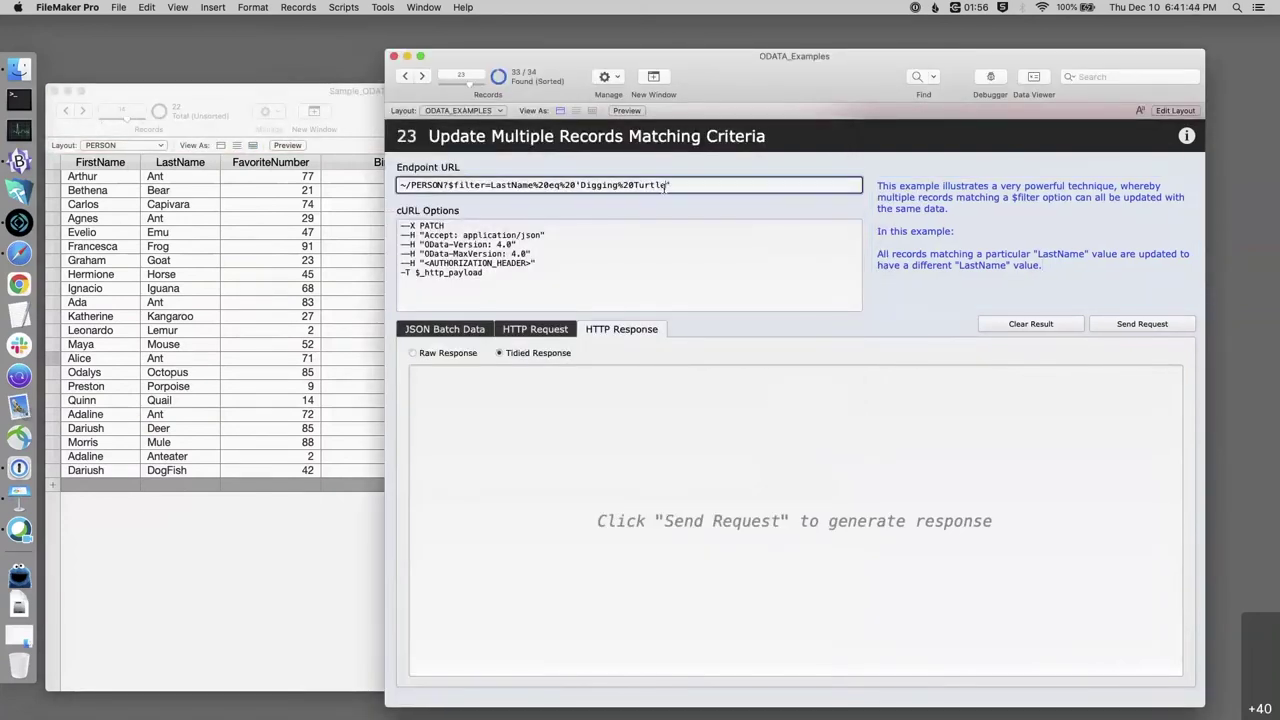
{"action": "key", "text": "BackSpace"}
{"action": "key", "text": "BackSpace"}
{"action": "key", "text": "BackSpace"}
{"action": "key", "text": "BackSpace"}
{"action": "key", "text": "BackSpace"}
{"action": "key", "text": "BackSpace"}
{"action": "key", "text": "BackSpace"}
{"action": "key", "text": "BackSpace"}
{"action": "key", "text": "BackSpace"}
{"action": "key", "text": "BackSpace"}
{"action": "key", "text": "BackSpace"}
{"action": "key", "text": "BackSpace"}
{"action": "key", "text": "BackSpace"}
{"action": "type", "text": "Ant"}
{"action": "left_click", "coordinate": [686, 206]}
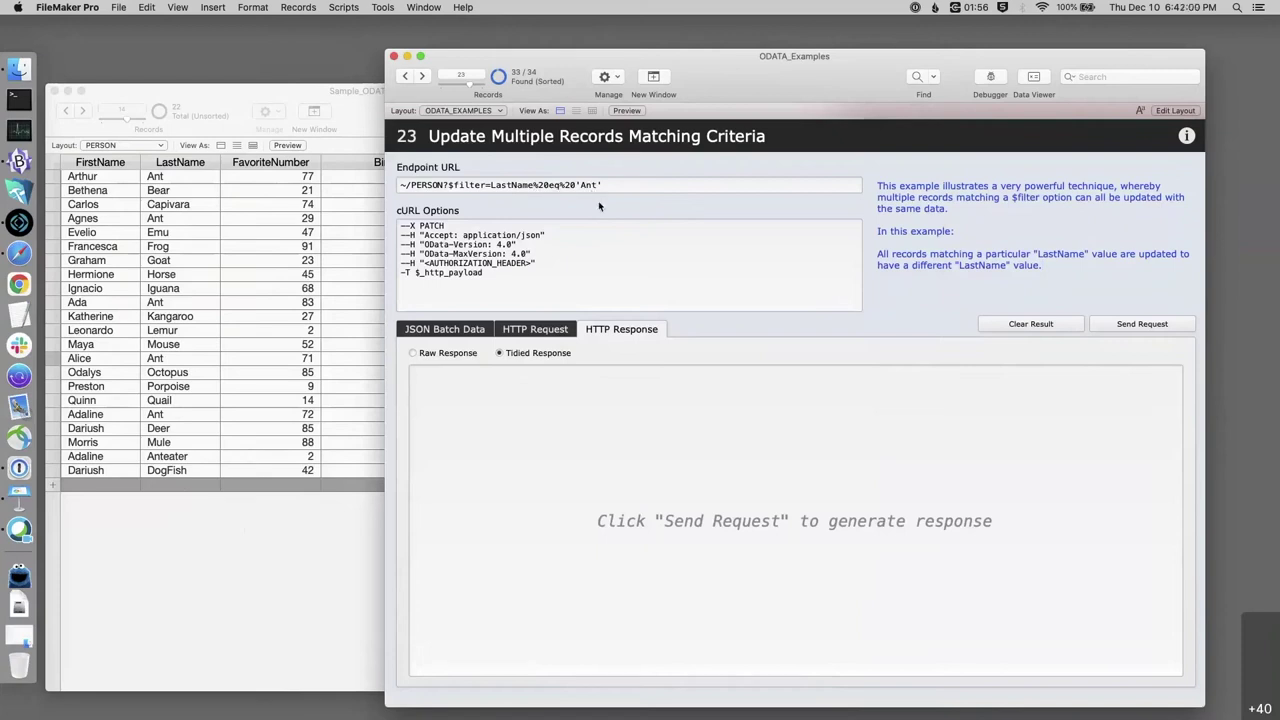
Step: Set the LastName value in example 23's HTTP request body to "Anteater"
{"action": "left_click", "coordinate": [541, 329]}
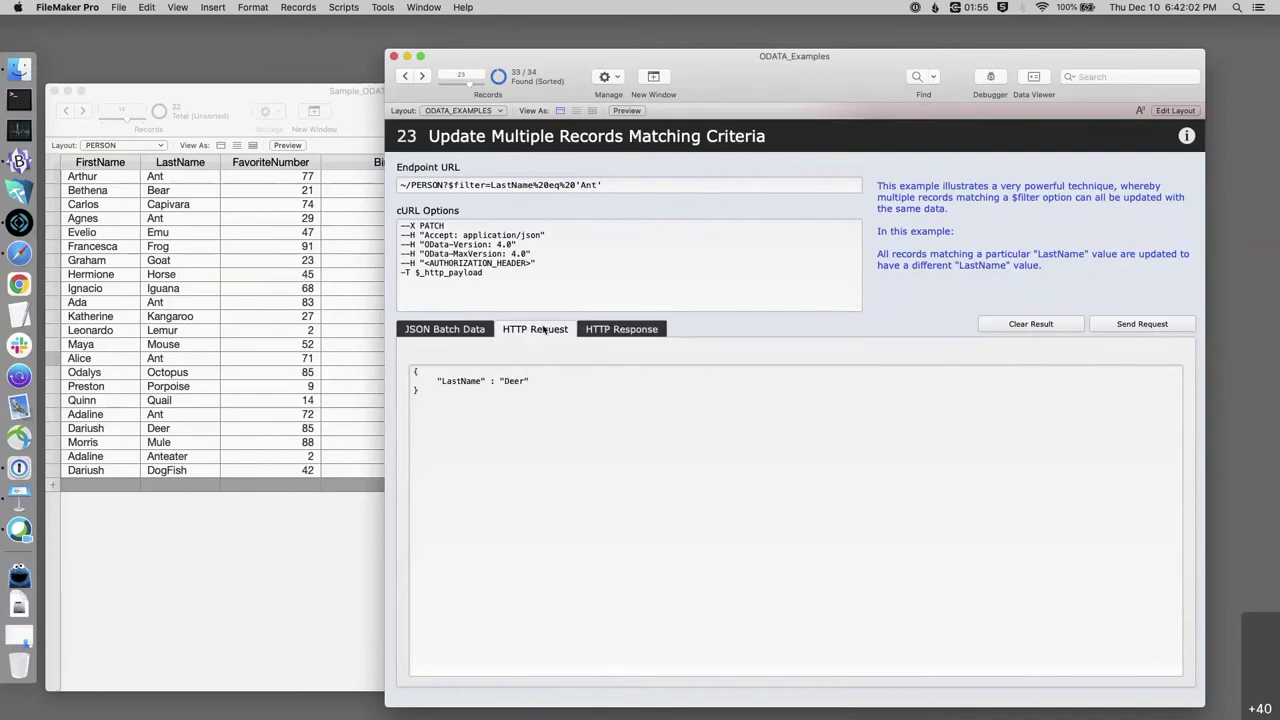
{"action": "left_click", "coordinate": [516, 383]}
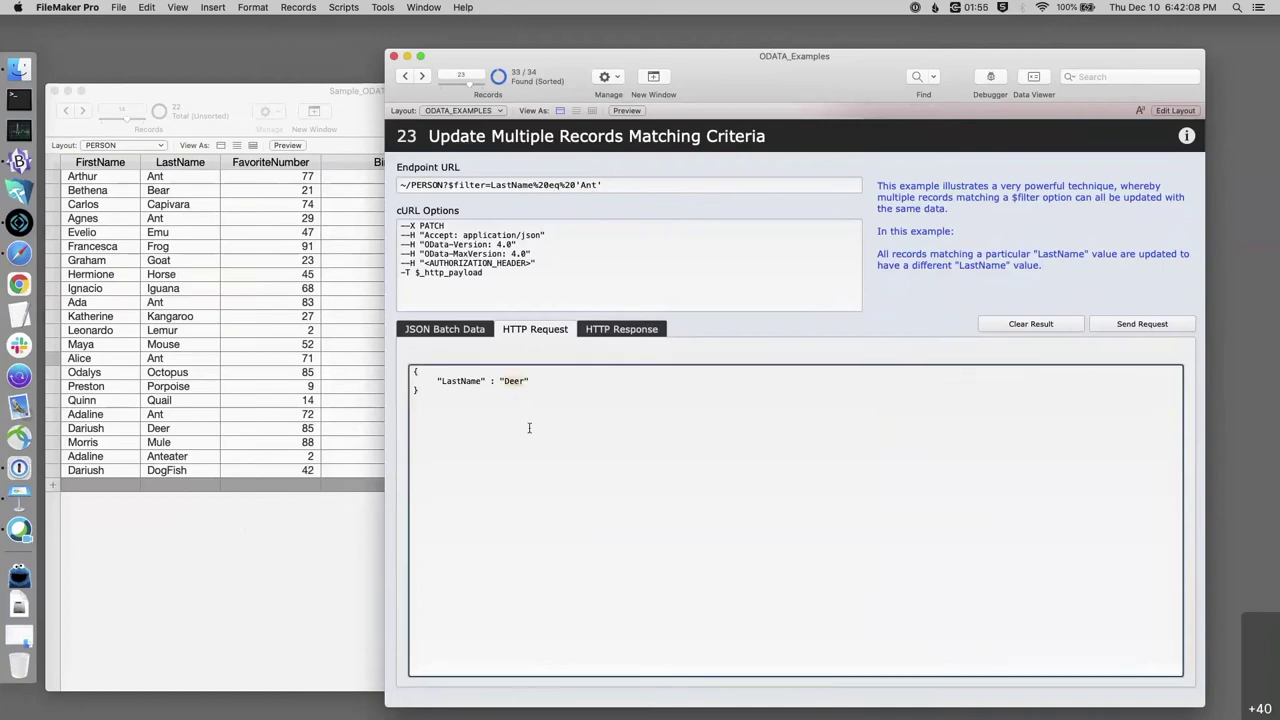
{"action": "left_click", "coordinate": [231, 88]}
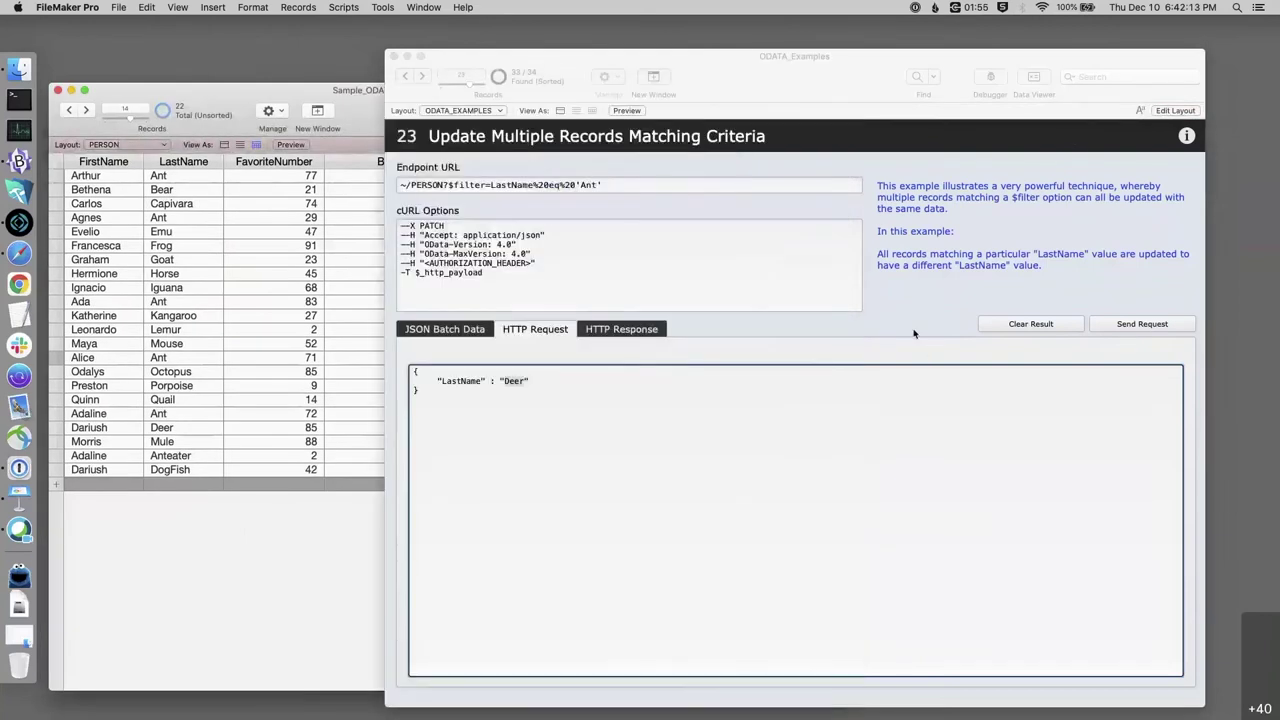
{"action": "left_click", "coordinate": [913, 333]}
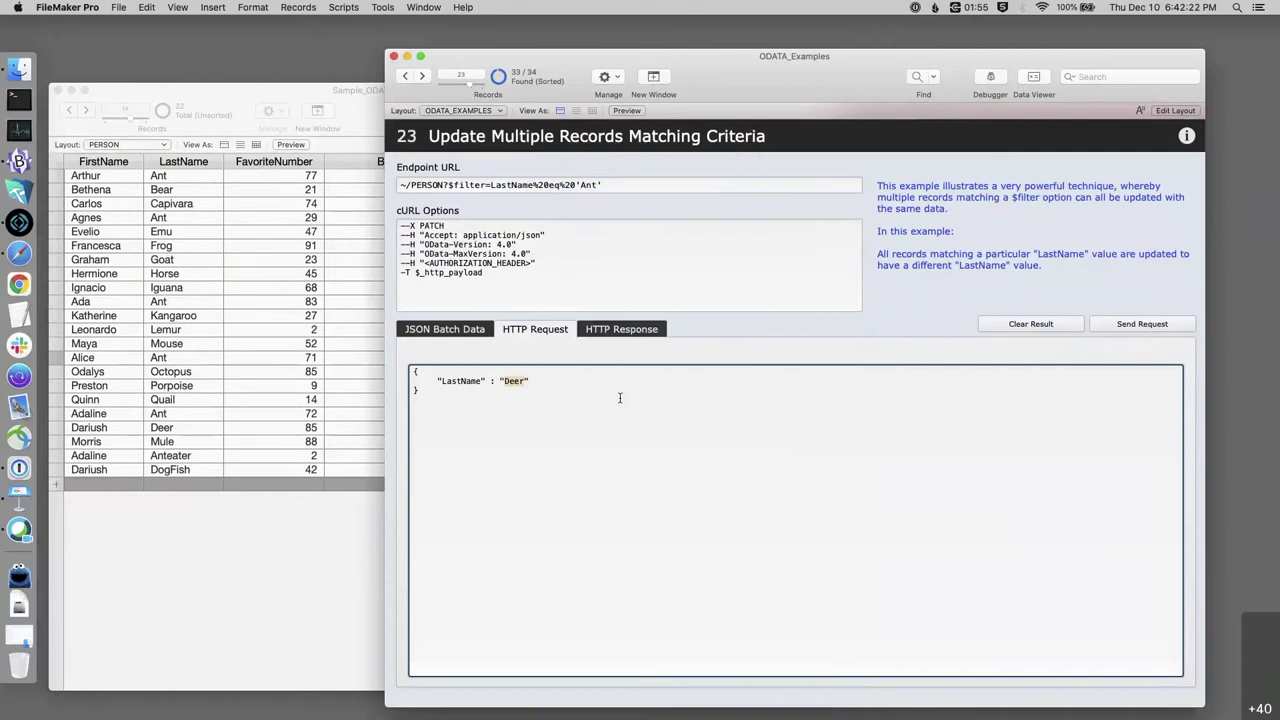
{"action": "type", "text": "Anteater"}
{"action": "left_click", "coordinate": [725, 359]}
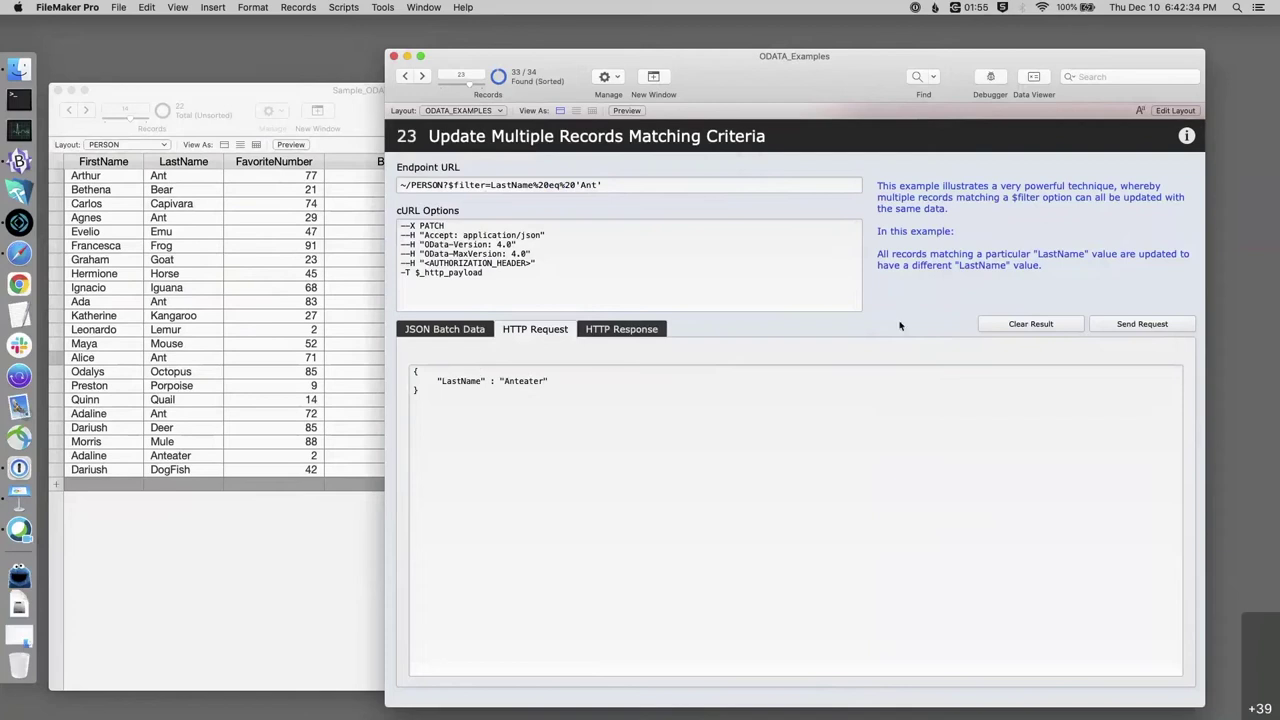
Step: Send the example 23 request and check the LastName values in the source file's PERSON table
{"action": "left_click", "coordinate": [1142, 324]}
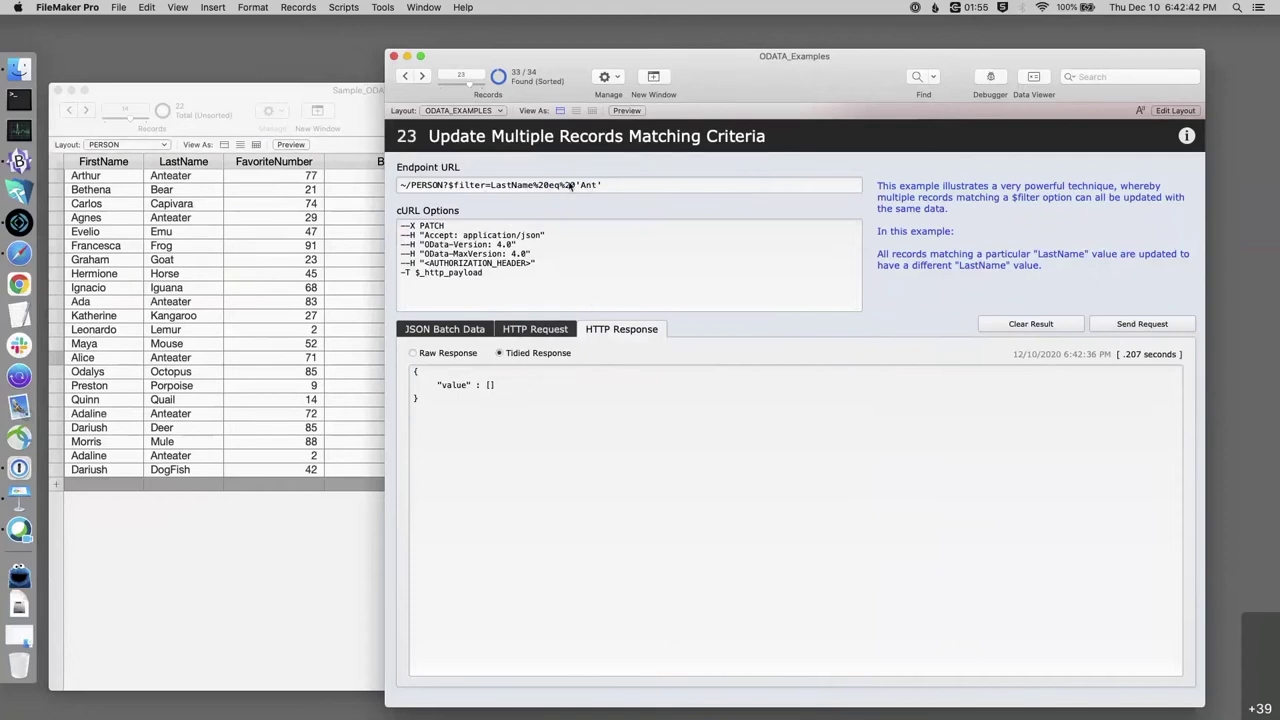
{"action": "left_click", "coordinate": [240, 101]}
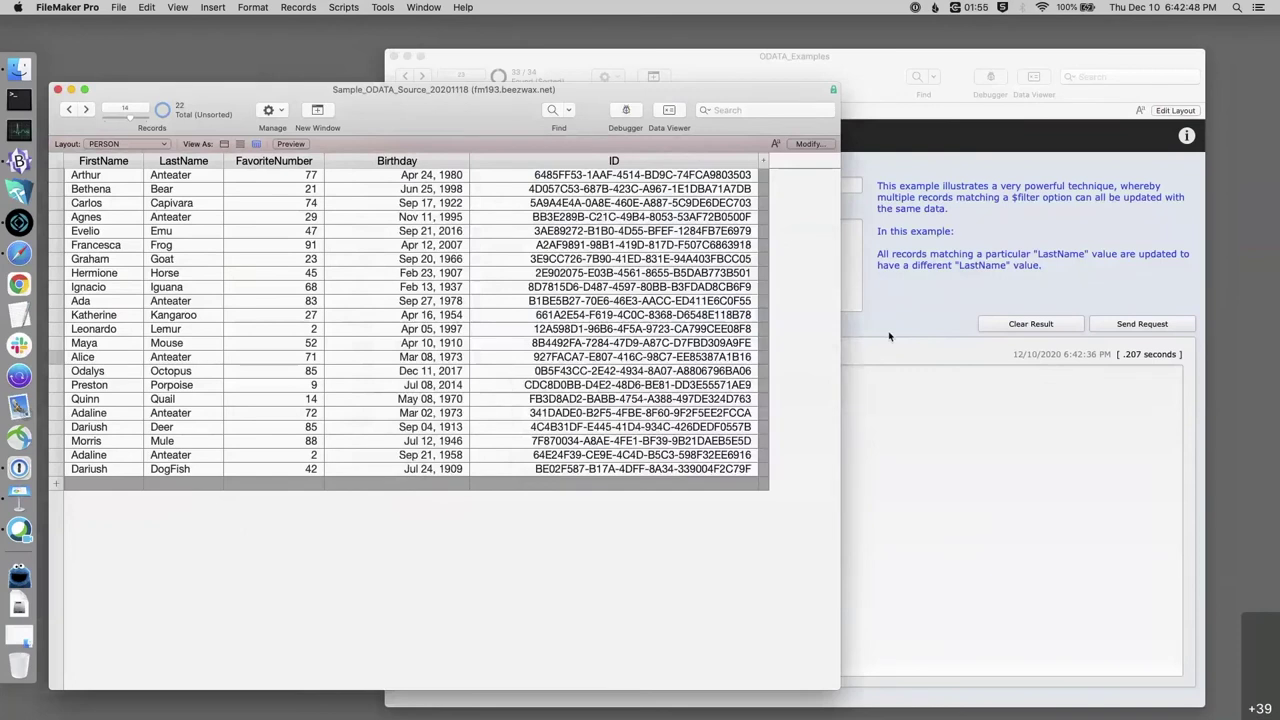
{"action": "left_click", "coordinate": [889, 336]}
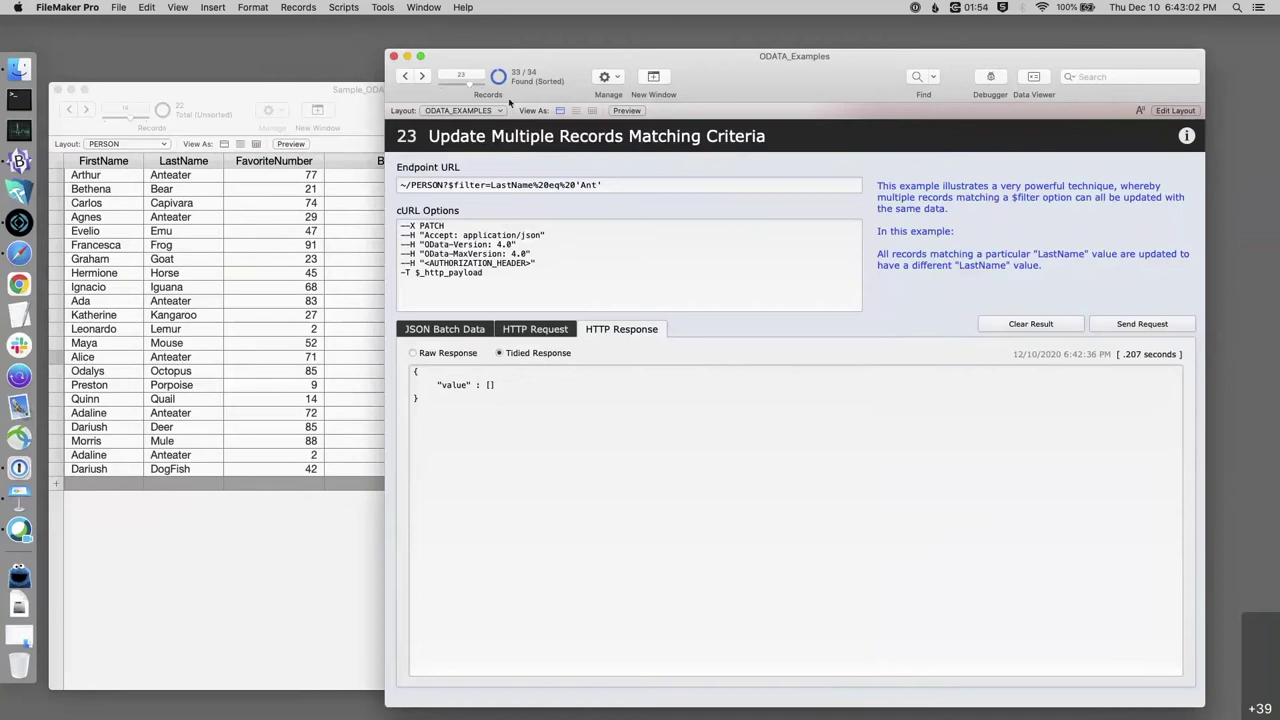
Step: Go to example 24, Introduction to Batches and Change Sets, highlight the Batch and ChangeSet definitions, and examine its JSON batch data
{"action": "left_click", "coordinate": [423, 77]}
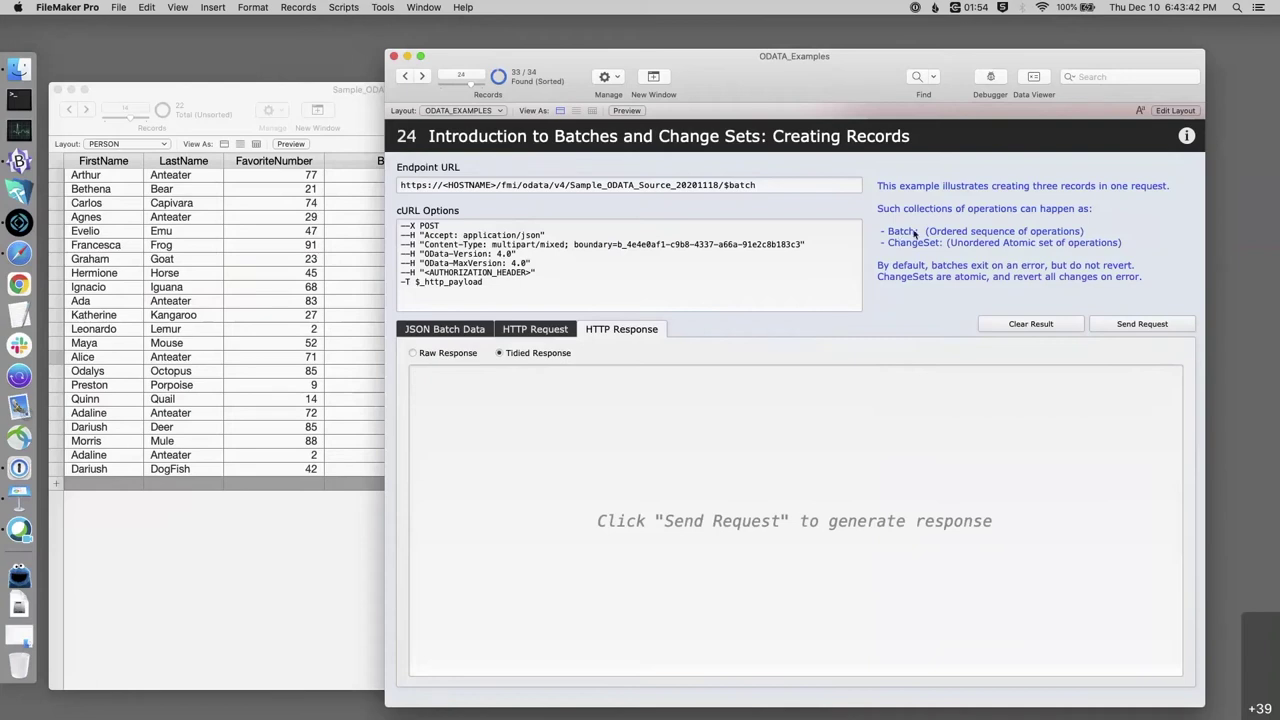
{"action": "left_click_drag", "start_coordinate": [1122, 246], "coordinate": [874, 230]}
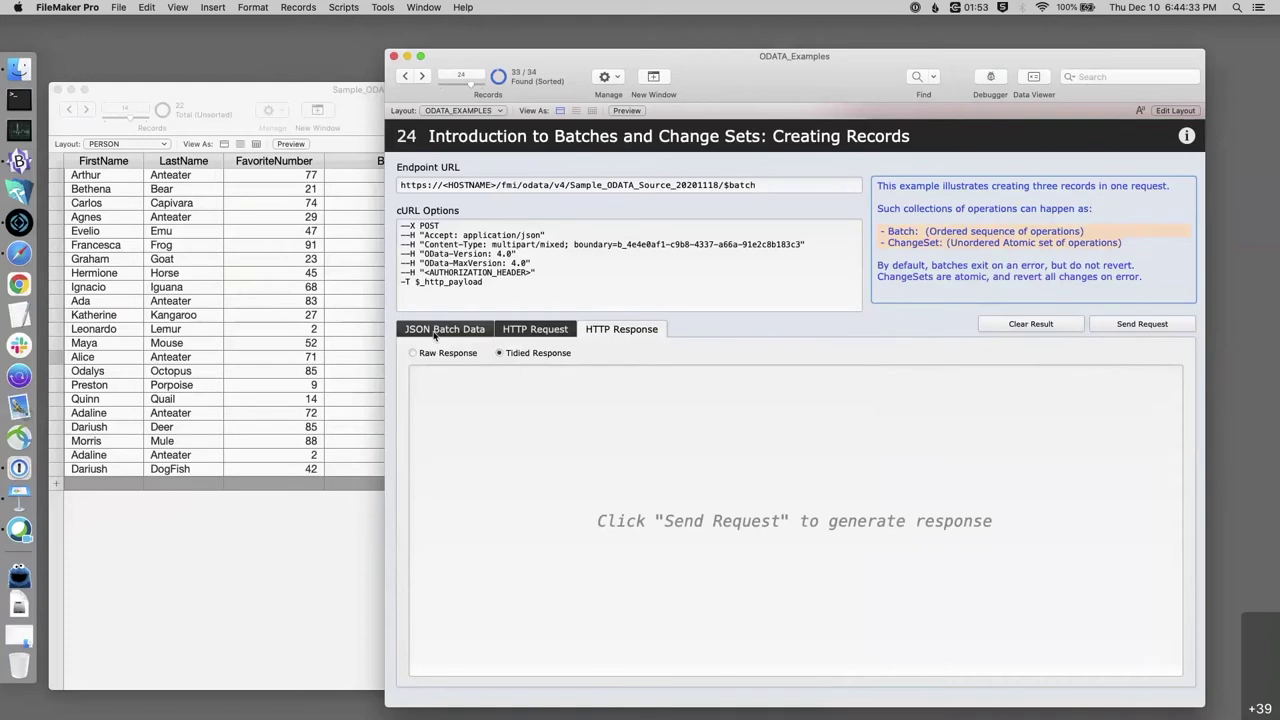
{"action": "left_click", "coordinate": [434, 334]}
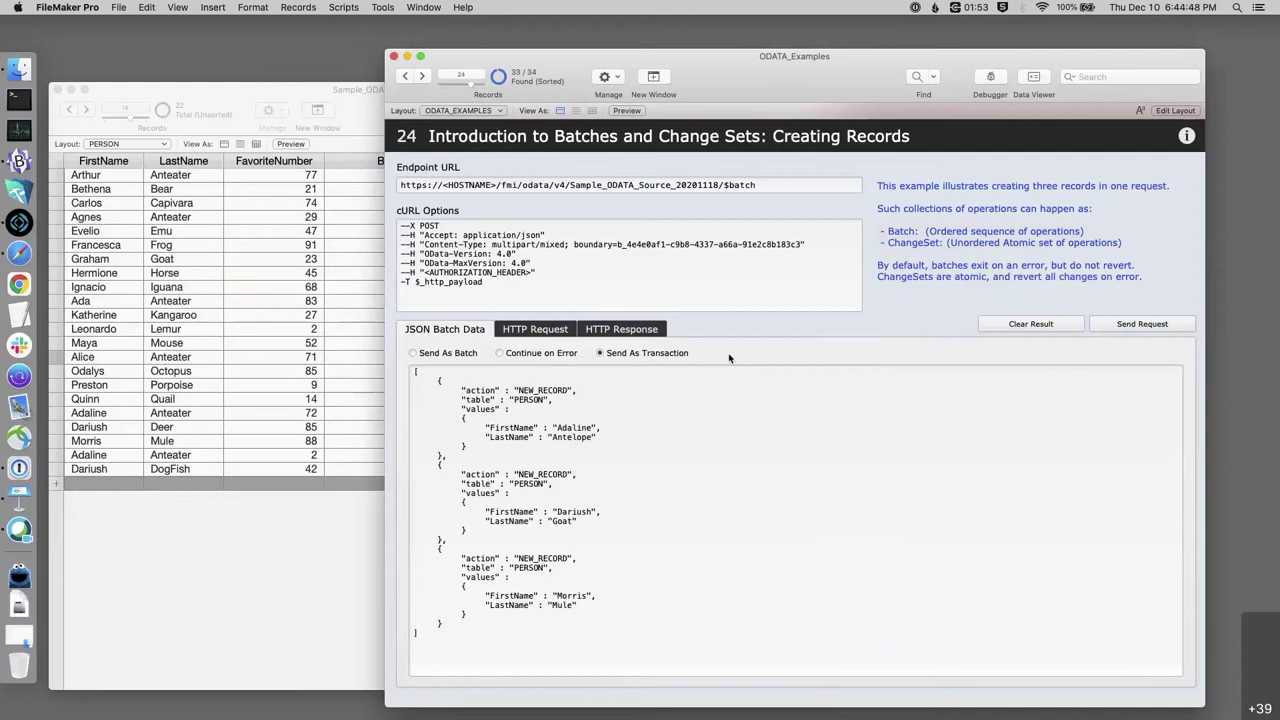
{"action": "left_click", "coordinate": [437, 646]}
{"action": "key", "text": "super+a"}
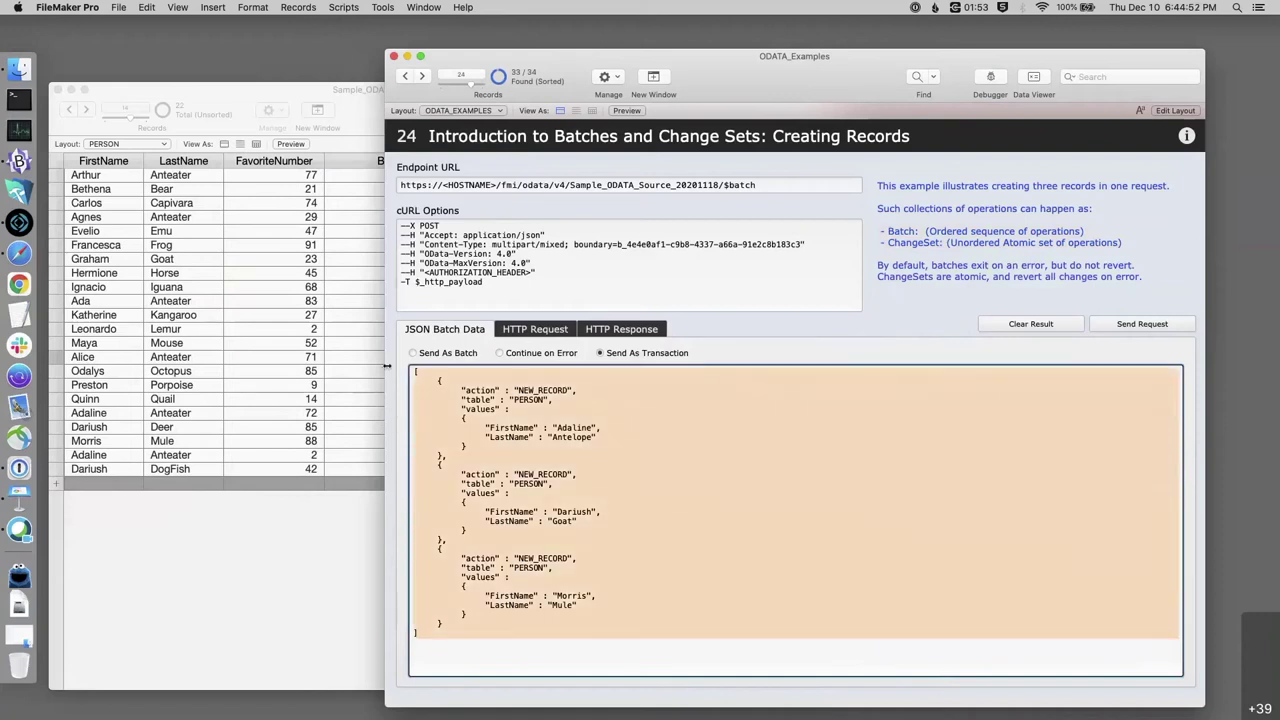
{"action": "left_click", "coordinate": [730, 358]}
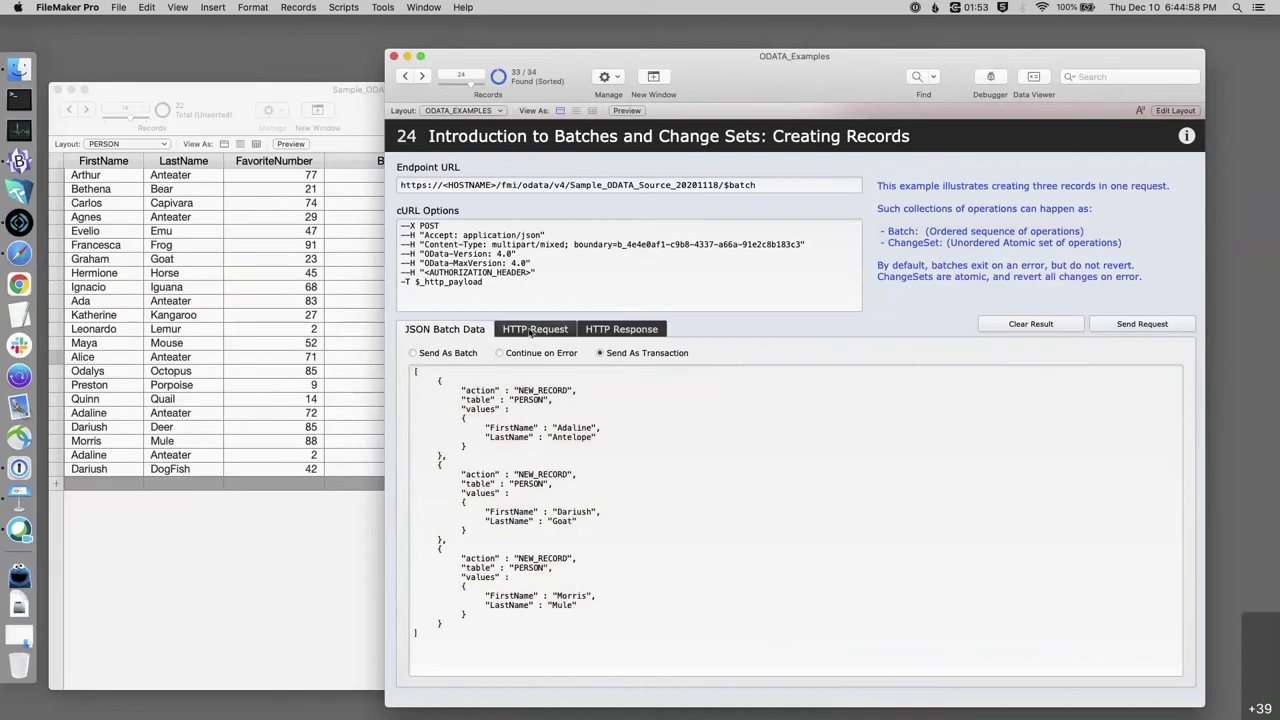
Step: Copy the complete HTTP request of example 24 and paste it into an untitled BBEdit document
{"action": "left_click", "coordinate": [533, 330]}
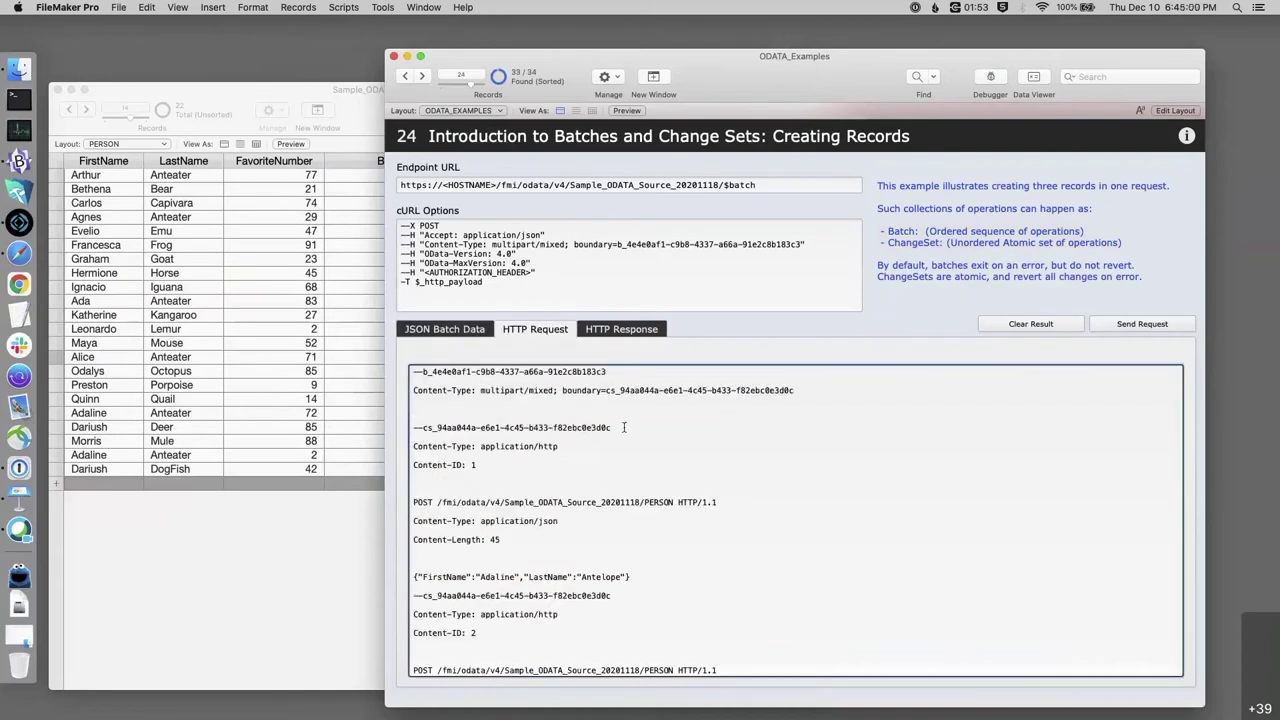
{"action": "key", "text": "super+a"}
{"action": "key", "text": "super+c"}
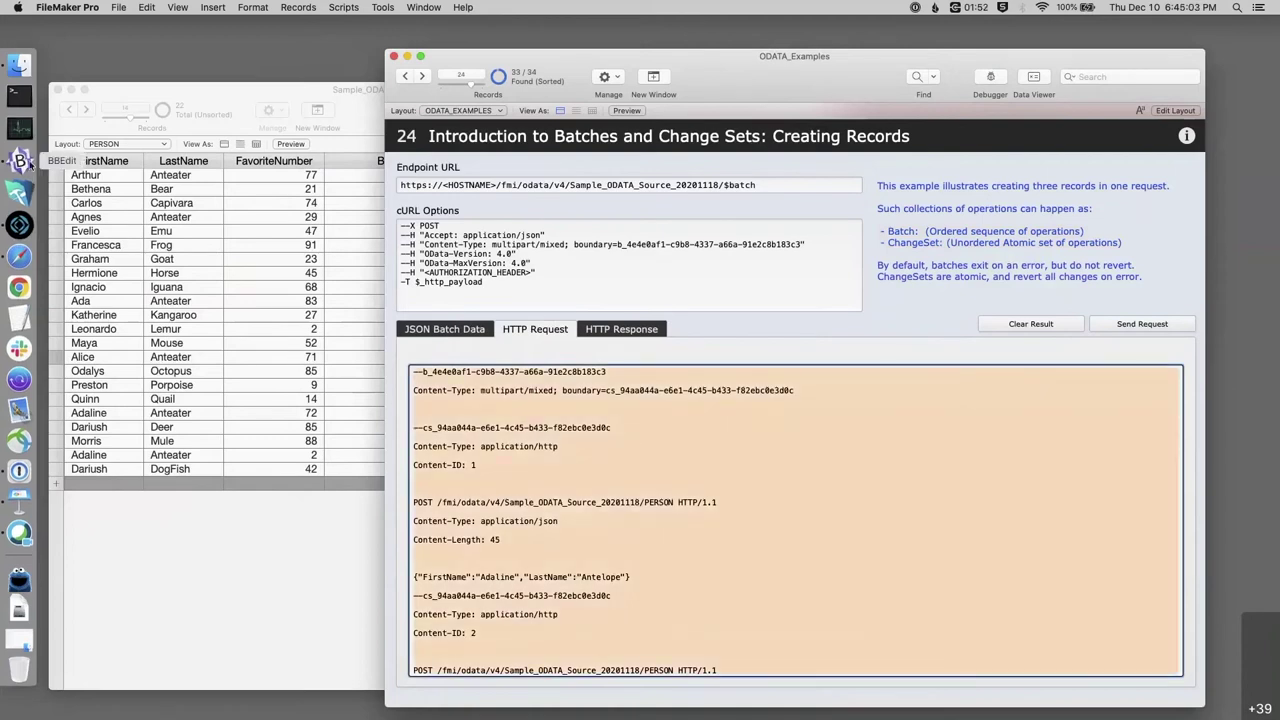
{"action": "left_click", "coordinate": [20, 160]}
{"action": "key", "text": "super+v"}
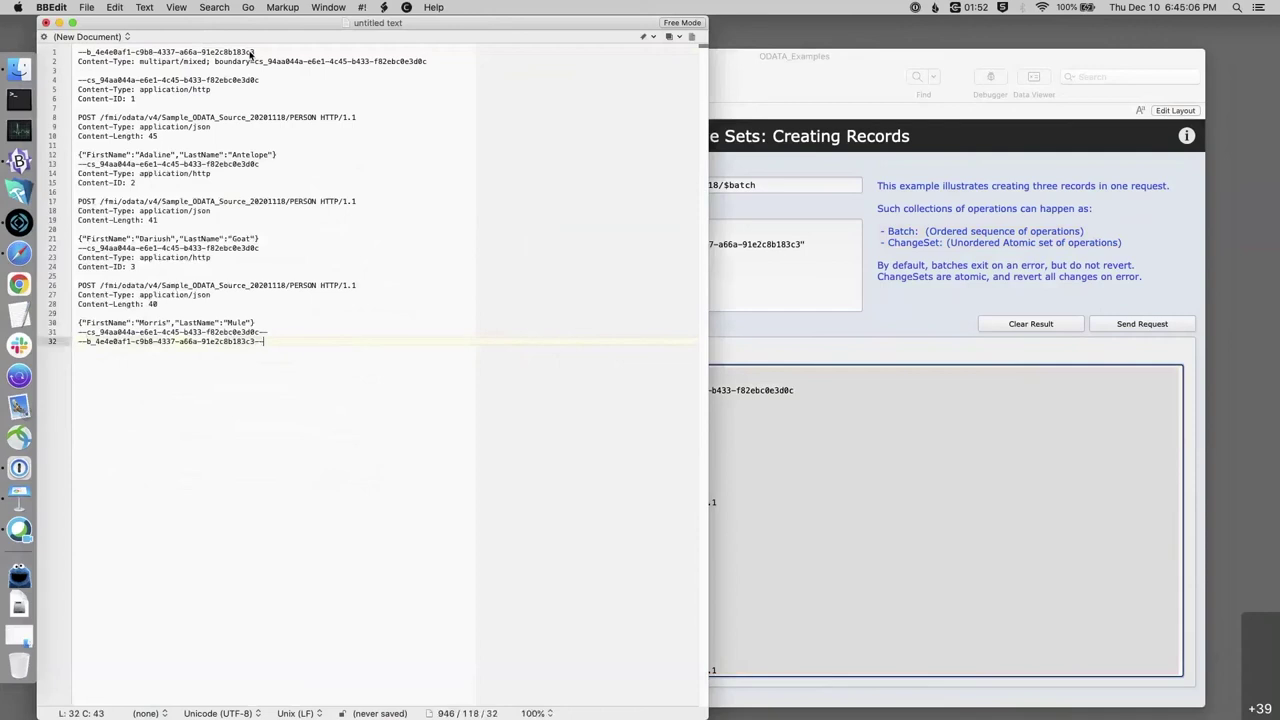
Step: Examine the batch boundary on line 1 and the change set boundary on line 4 of the pasted request, then hide BBEdit
{"action": "left_click_drag", "start_coordinate": [226, 22], "coordinate": [437, 67]}
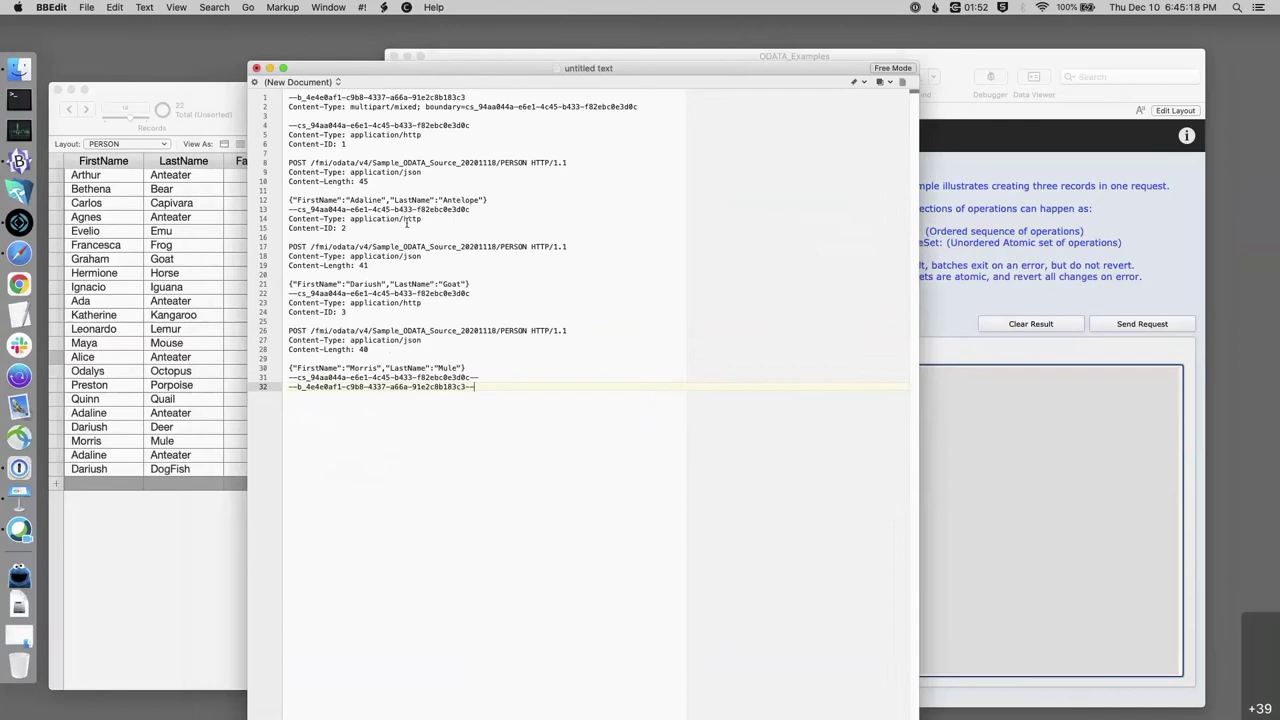
{"action": "left_click_drag", "start_coordinate": [470, 97], "coordinate": [313, 97]}
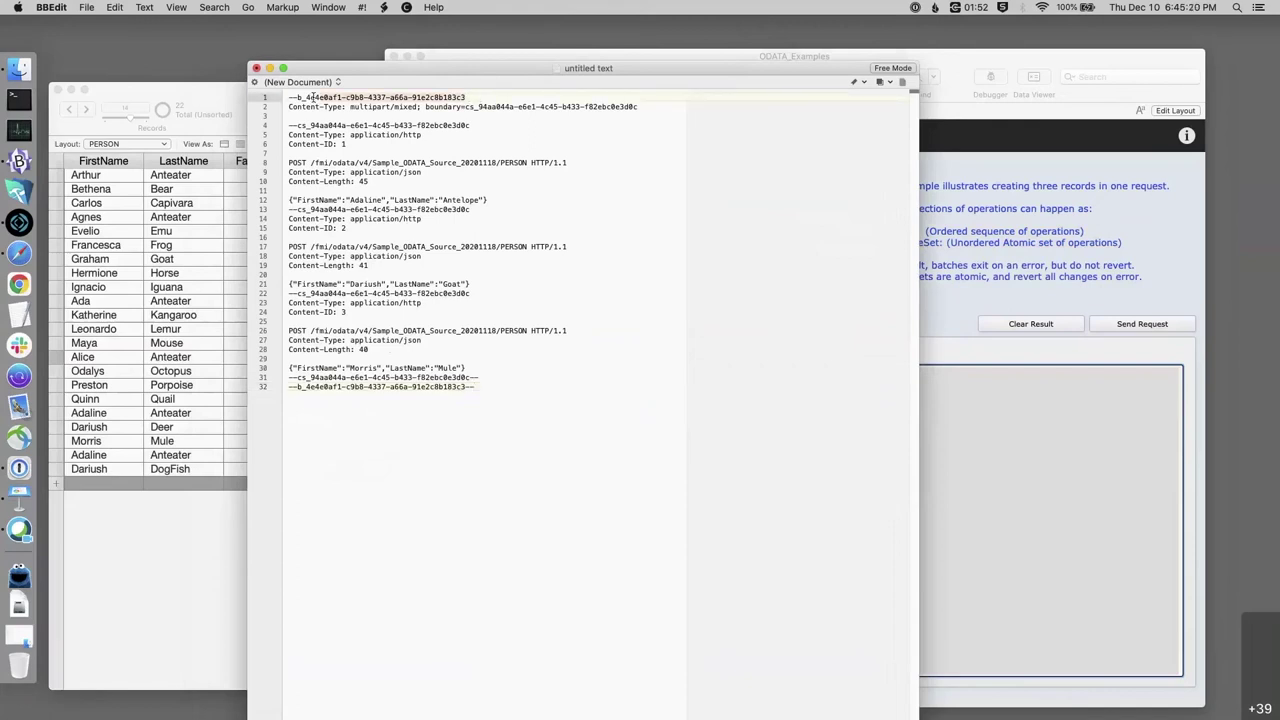
{"action": "left_click_drag", "start_coordinate": [470, 125], "coordinate": [289, 125]}
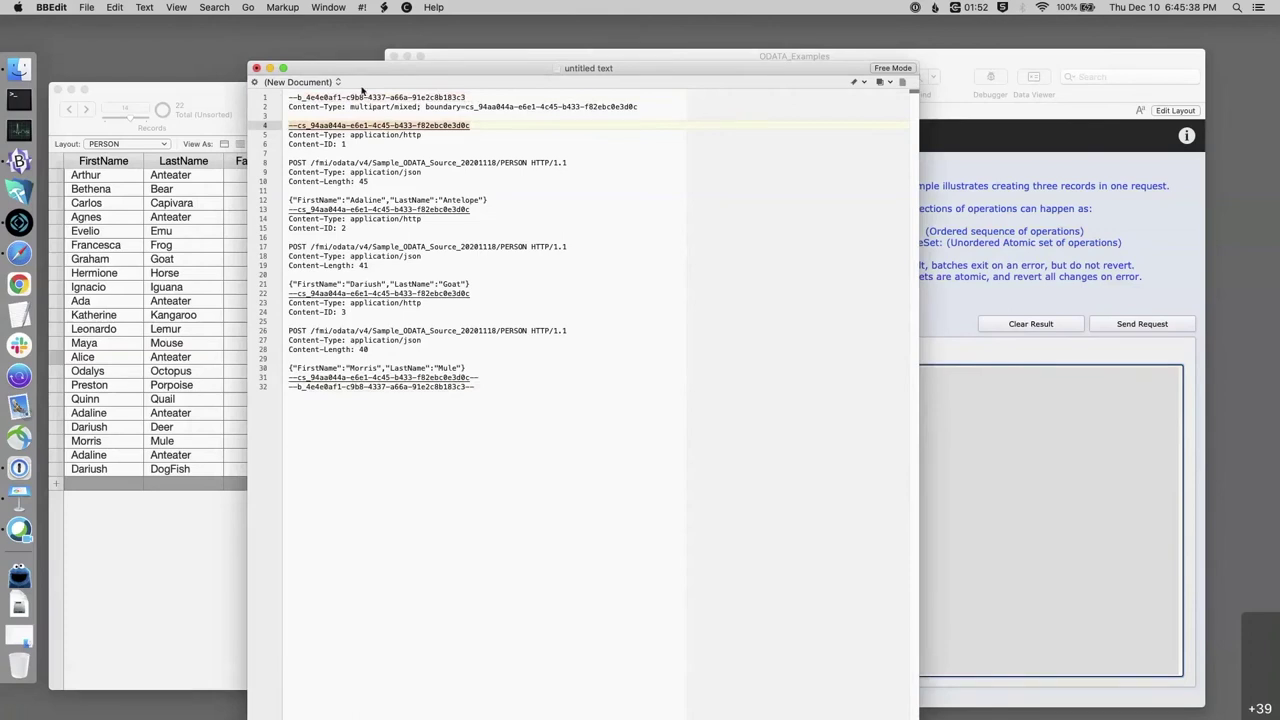
{"action": "left_click_drag", "start_coordinate": [359, 73], "coordinate": [276, 47]}
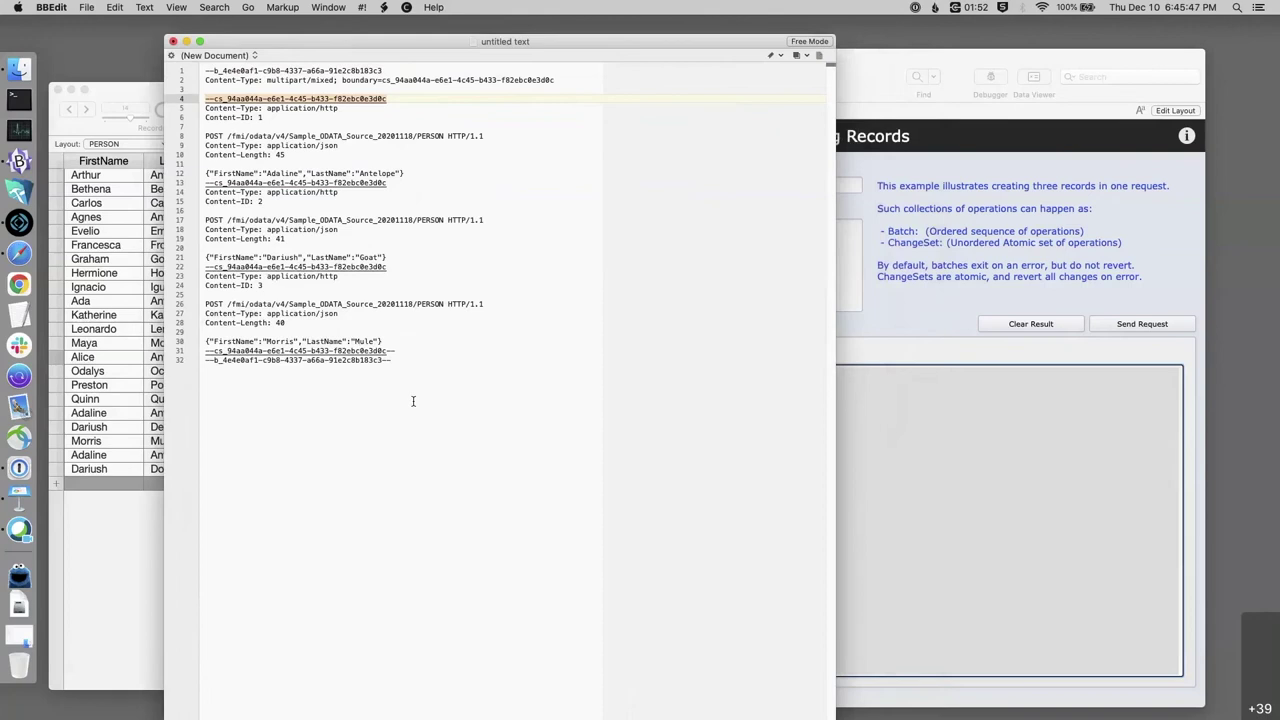
{"action": "key", "text": "super+h"}
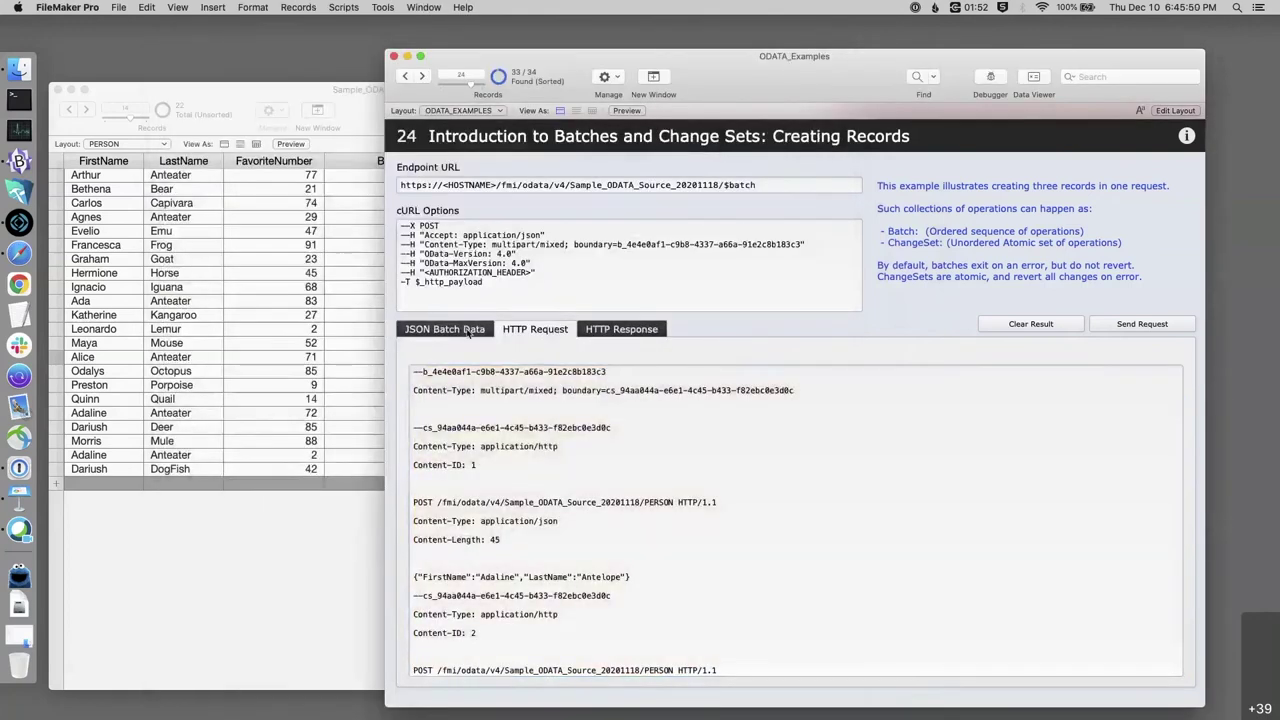
Step: Return to example 24's JSON batch data and examine its NEW_RECORD entries, highlighting the first and second ones
{"action": "left_click", "coordinate": [535, 329]}
{"action": "left_click", "coordinate": [464, 331]}
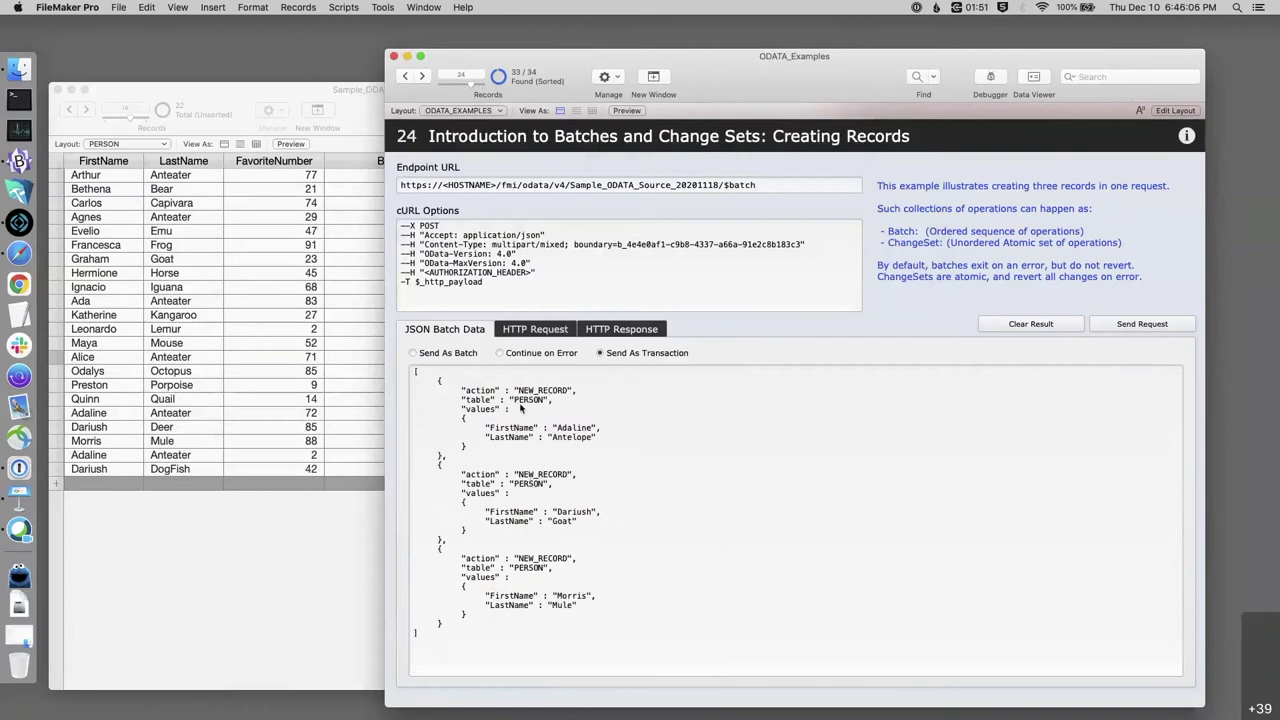
{"action": "left_click_drag", "start_coordinate": [447, 458], "coordinate": [375, 387]}
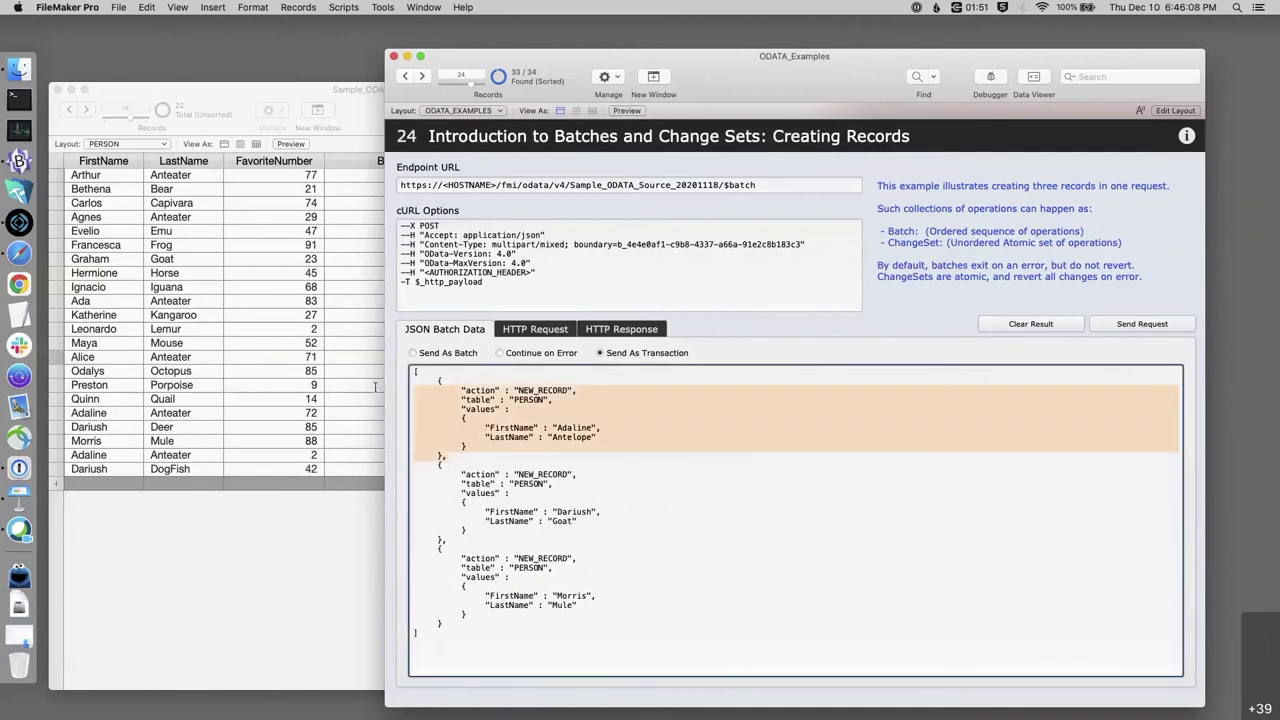
{"action": "left_click_drag", "start_coordinate": [451, 533], "coordinate": [409, 465]}
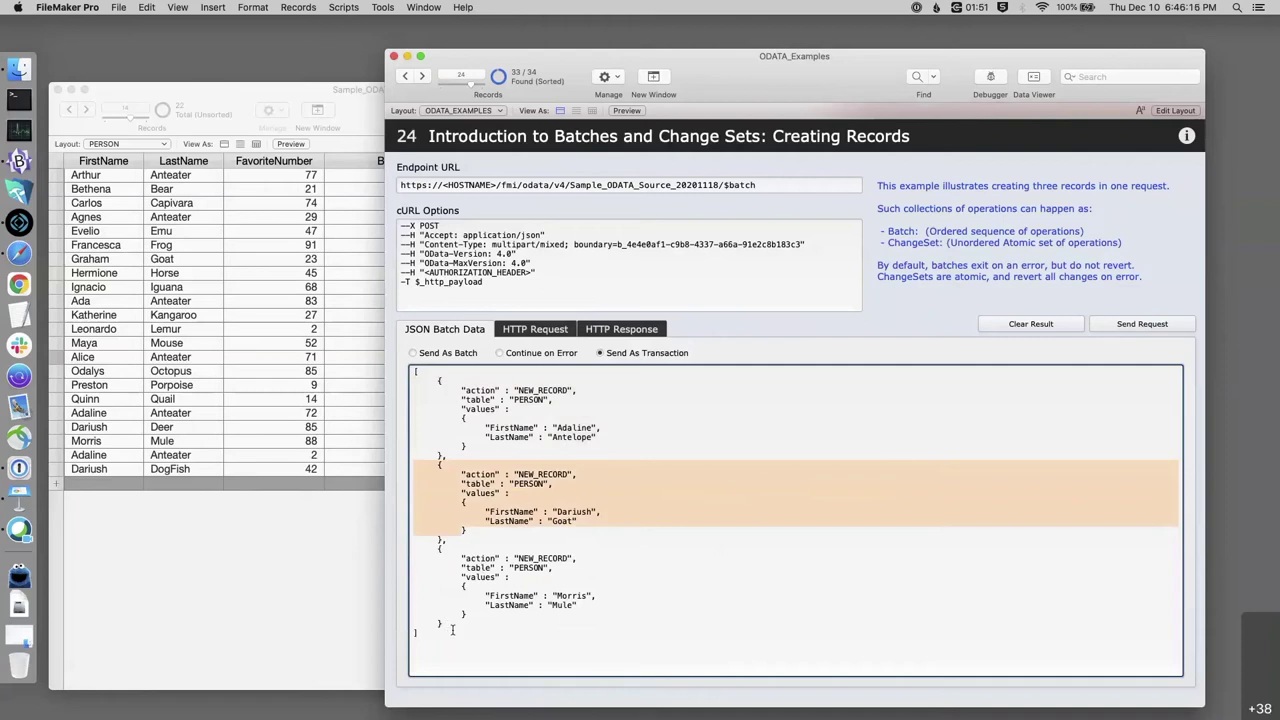
{"action": "left_click", "coordinate": [456, 637]}
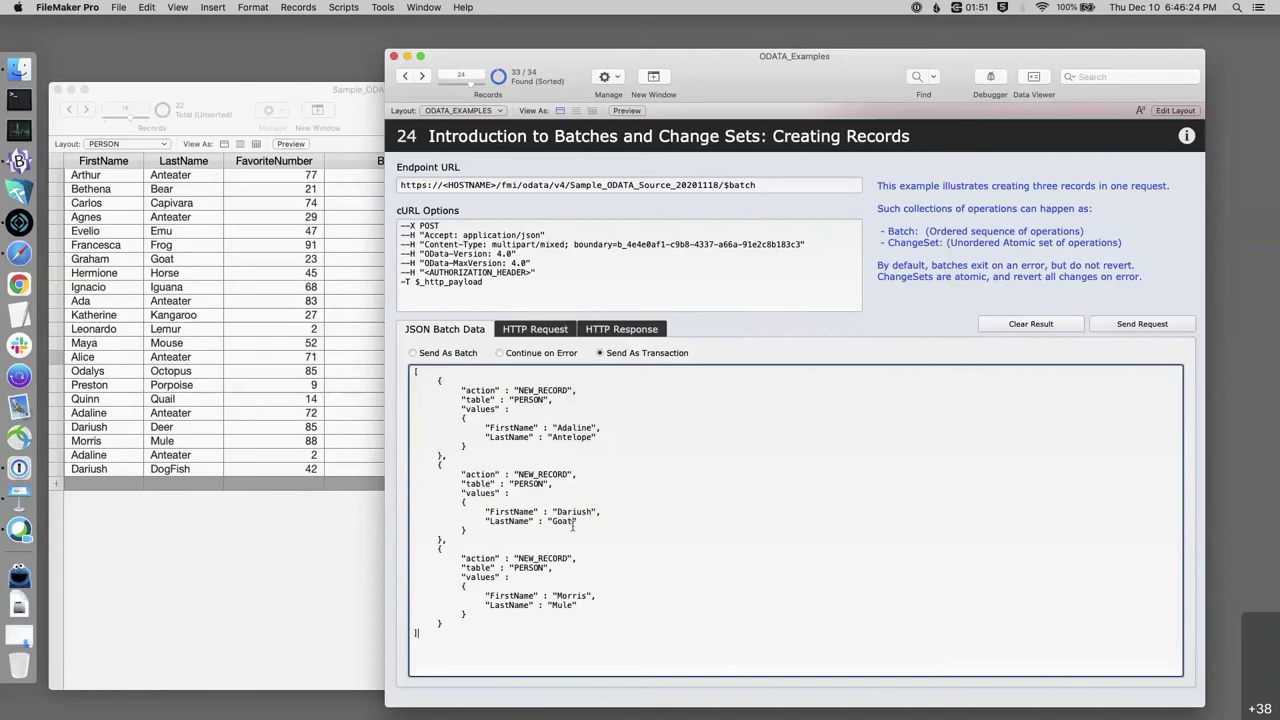
{"action": "left_click_drag", "start_coordinate": [586, 521], "coordinate": [397, 514]}
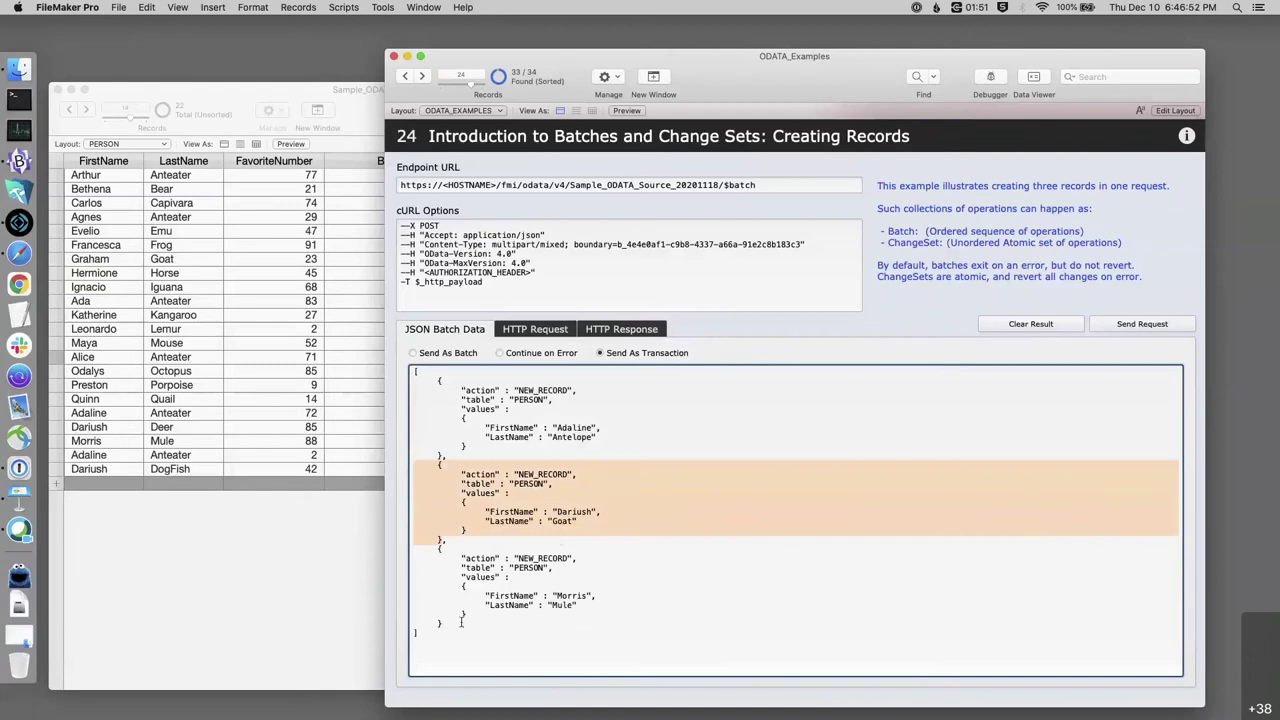
{"action": "left_click_drag", "start_coordinate": [453, 636], "coordinate": [718, 336]}
{"action": "left_click", "coordinate": [718, 336]}
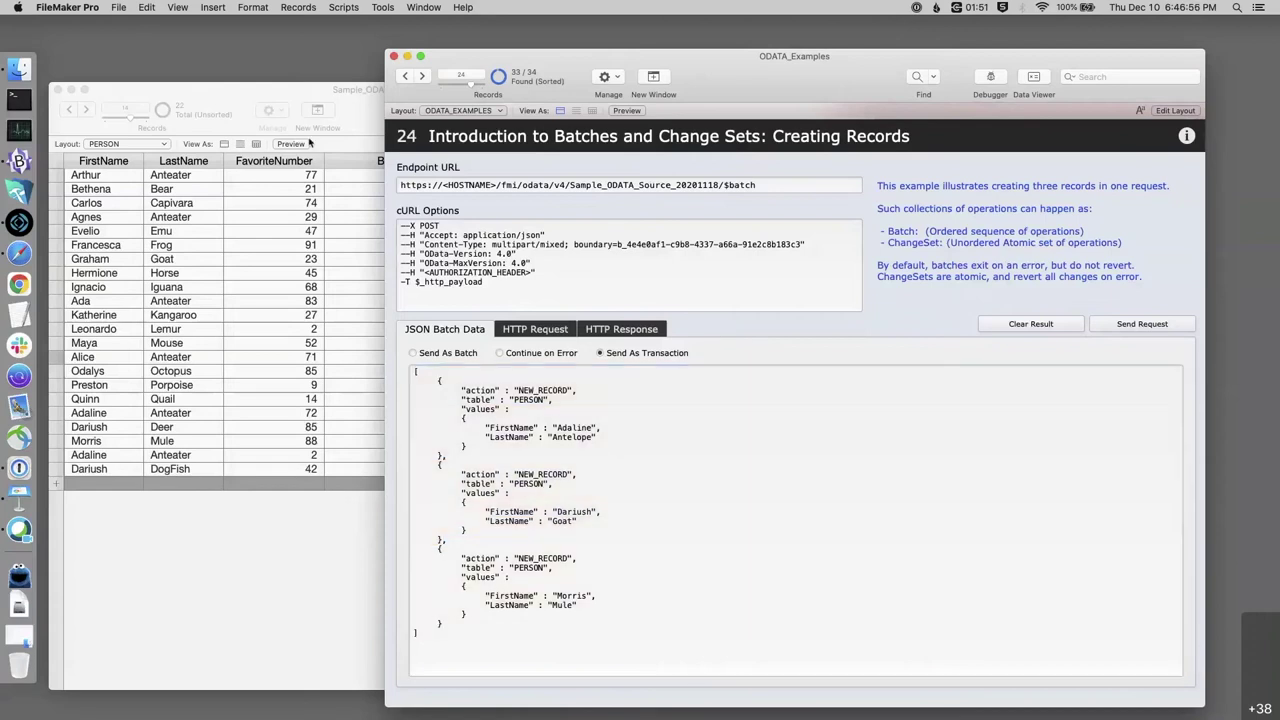
Step: Check the source file's PERSON table, look through example 24's HTTP request, and return to the JSON batch data
{"action": "left_click", "coordinate": [208, 82]}
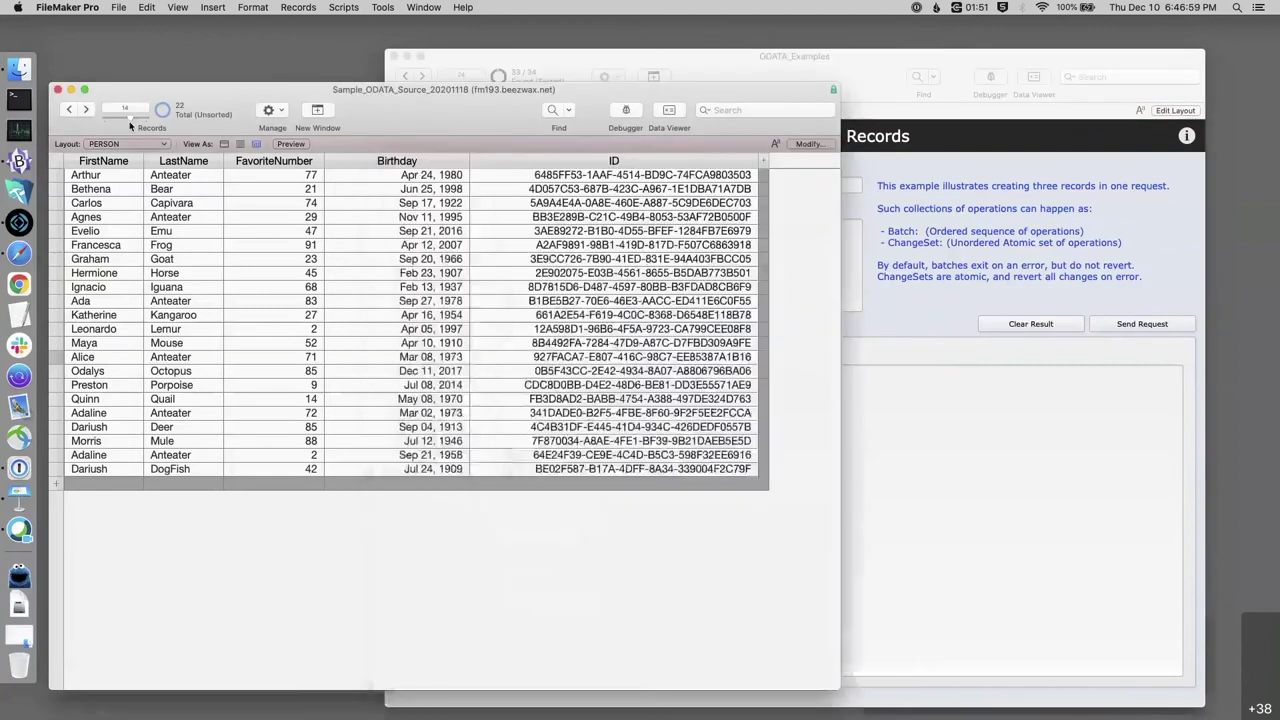
{"action": "left_click", "coordinate": [844, 74]}
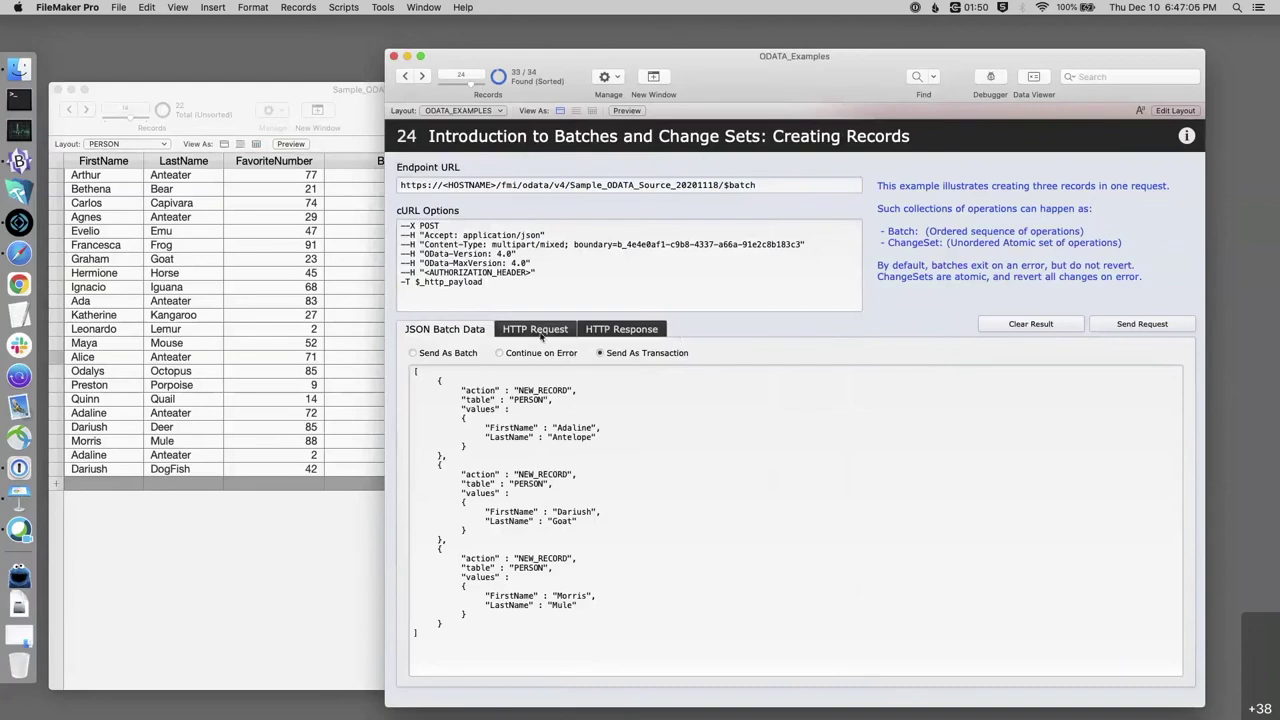
{"action": "left_click", "coordinate": [537, 331]}
{"action": "scroll", "coordinate": [742, 525], "scroll_direction": "down", "scroll_amount": 5}
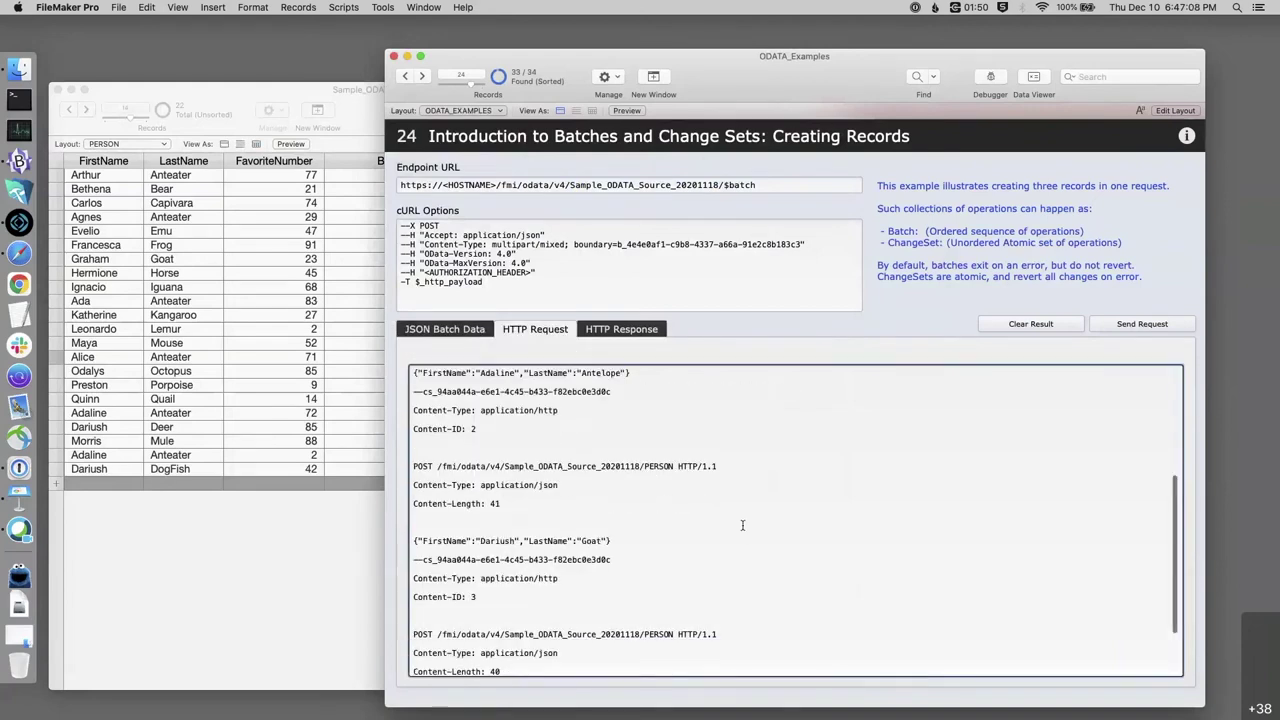
{"action": "scroll", "coordinate": [742, 525], "scroll_direction": "up", "scroll_amount": 3}
{"action": "left_click", "coordinate": [445, 329]}
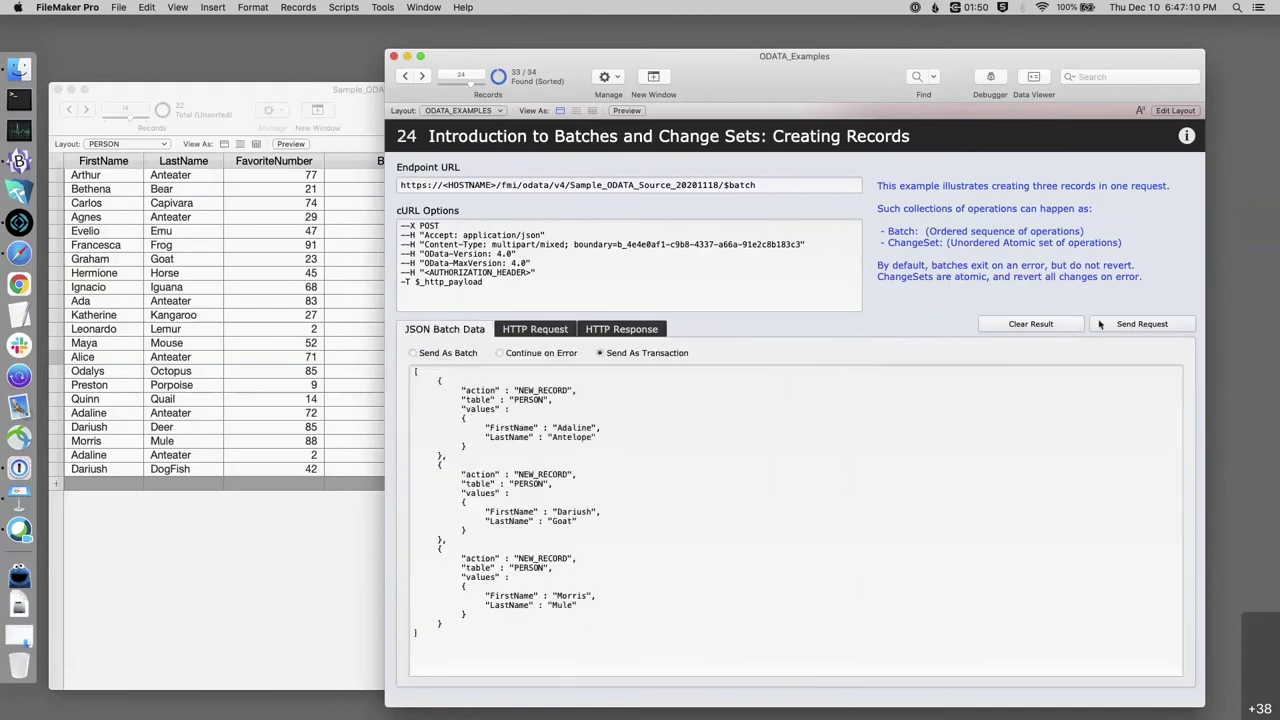
Step: Send the example 24 request, highlight the message text in its response, and check the PERSON table for new records
{"action": "left_click", "coordinate": [1125, 327]}
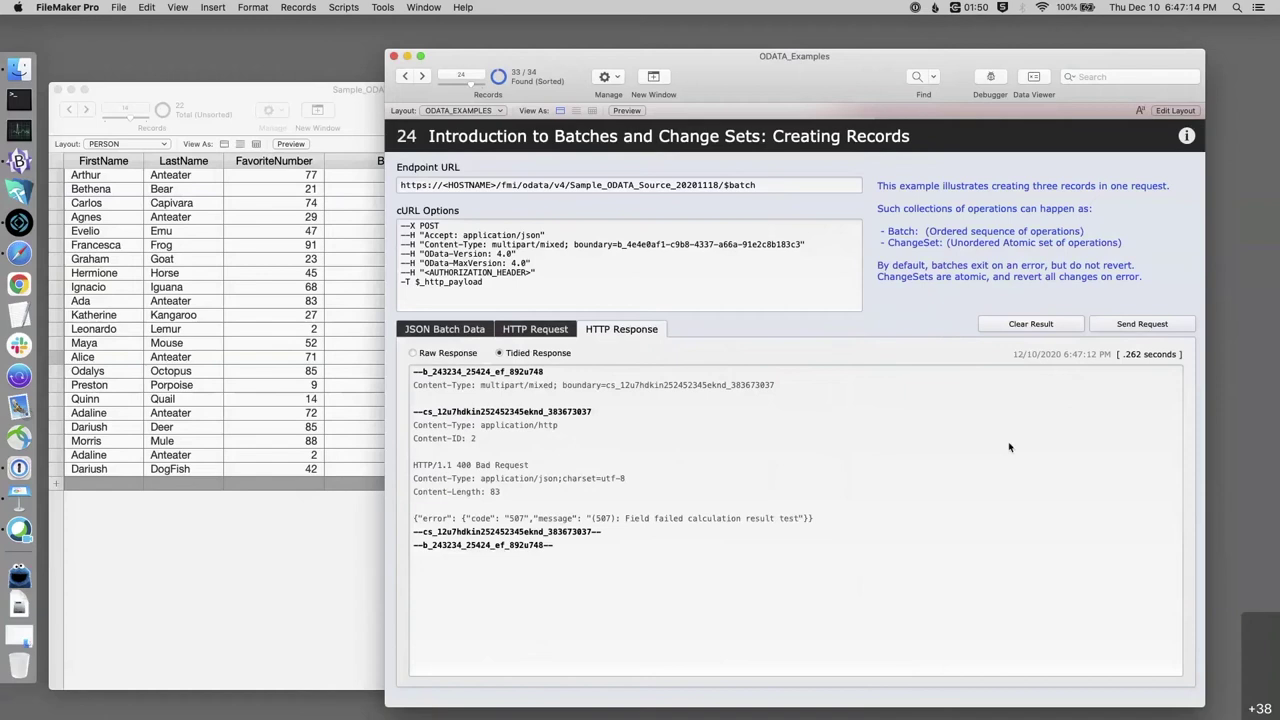
{"action": "left_click_drag", "start_coordinate": [828, 527], "coordinate": [620, 517]}
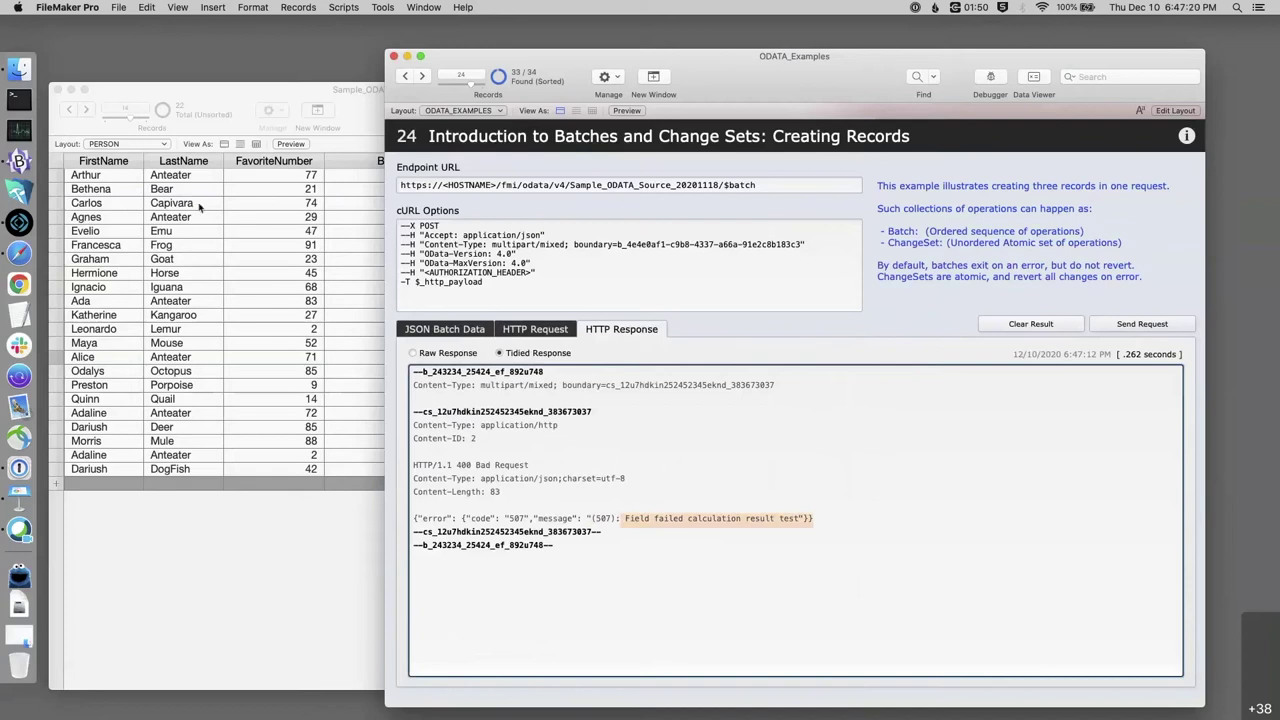
{"action": "left_click", "coordinate": [225, 102]}
{"action": "left_click", "coordinate": [883, 427]}
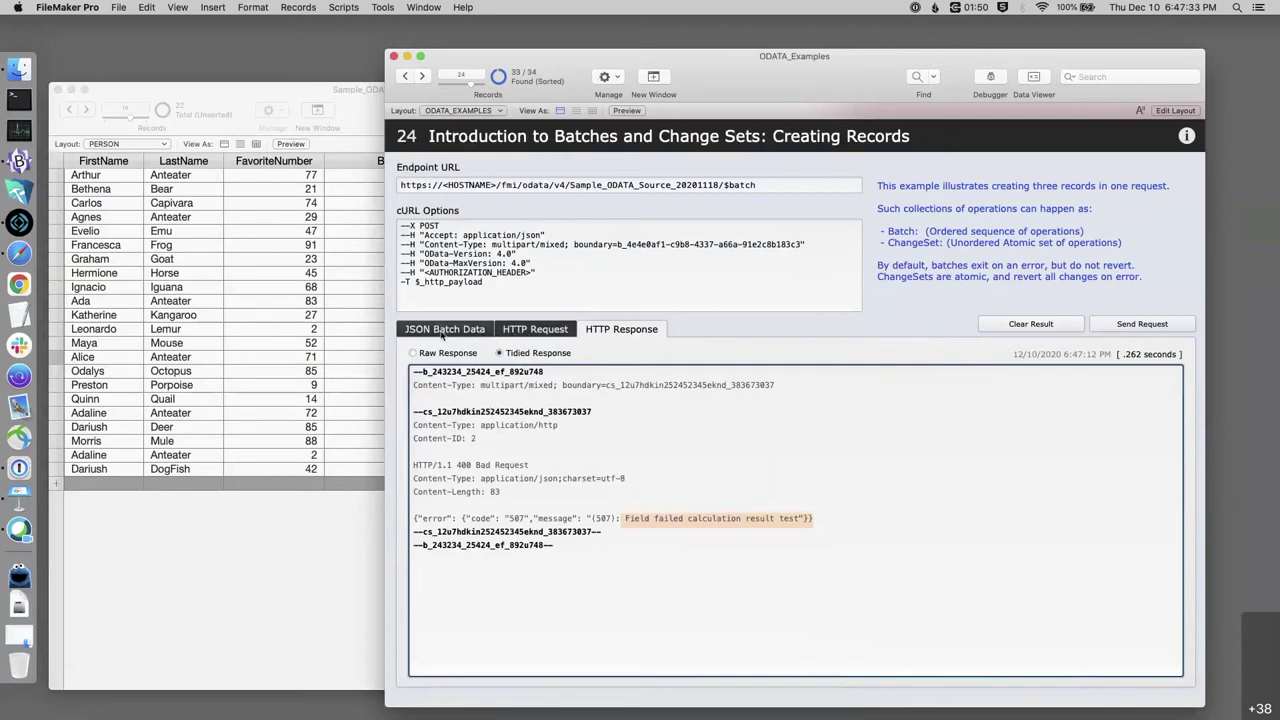
Step: Set the second NEW_RECORD entry's LastName to Dog, send the example 24 request, and check the PERSON table
{"action": "left_click", "coordinate": [442, 330]}
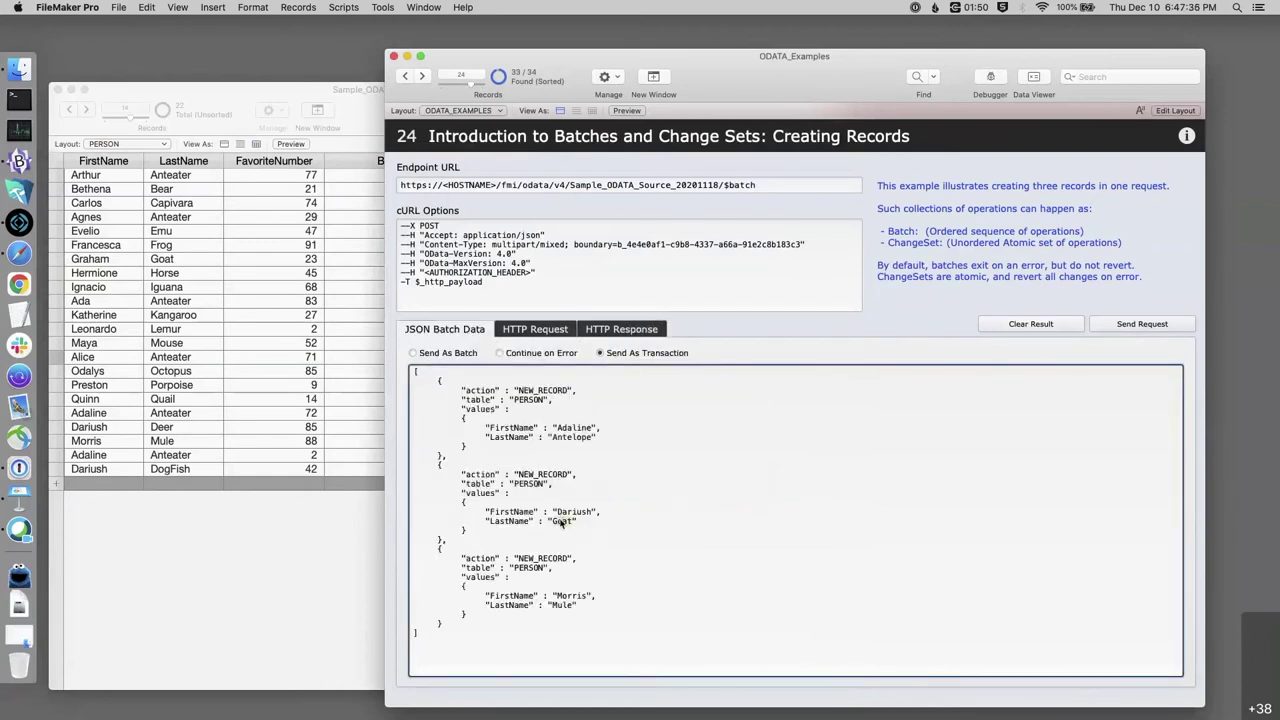
{"action": "double_click", "coordinate": [562, 522]}
{"action": "type", "text": "Dog"}
{"action": "left_click", "coordinate": [780, 344]}
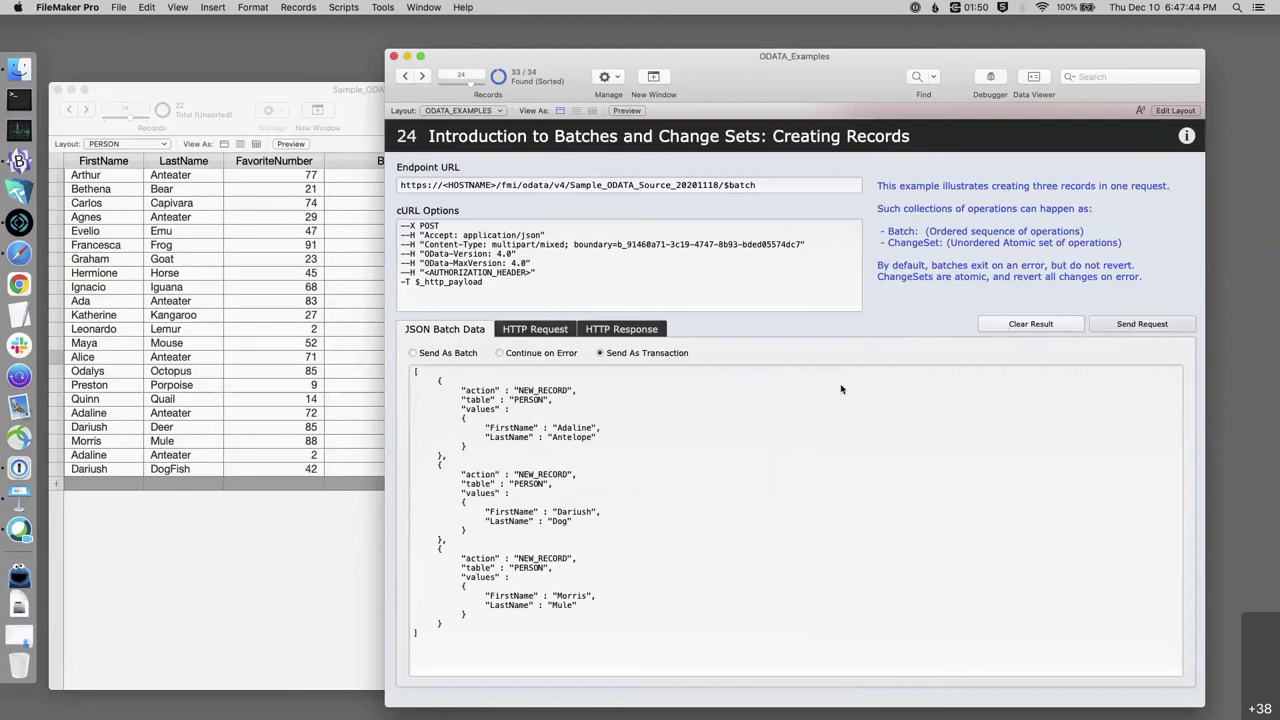
{"action": "left_click", "coordinate": [269, 607]}
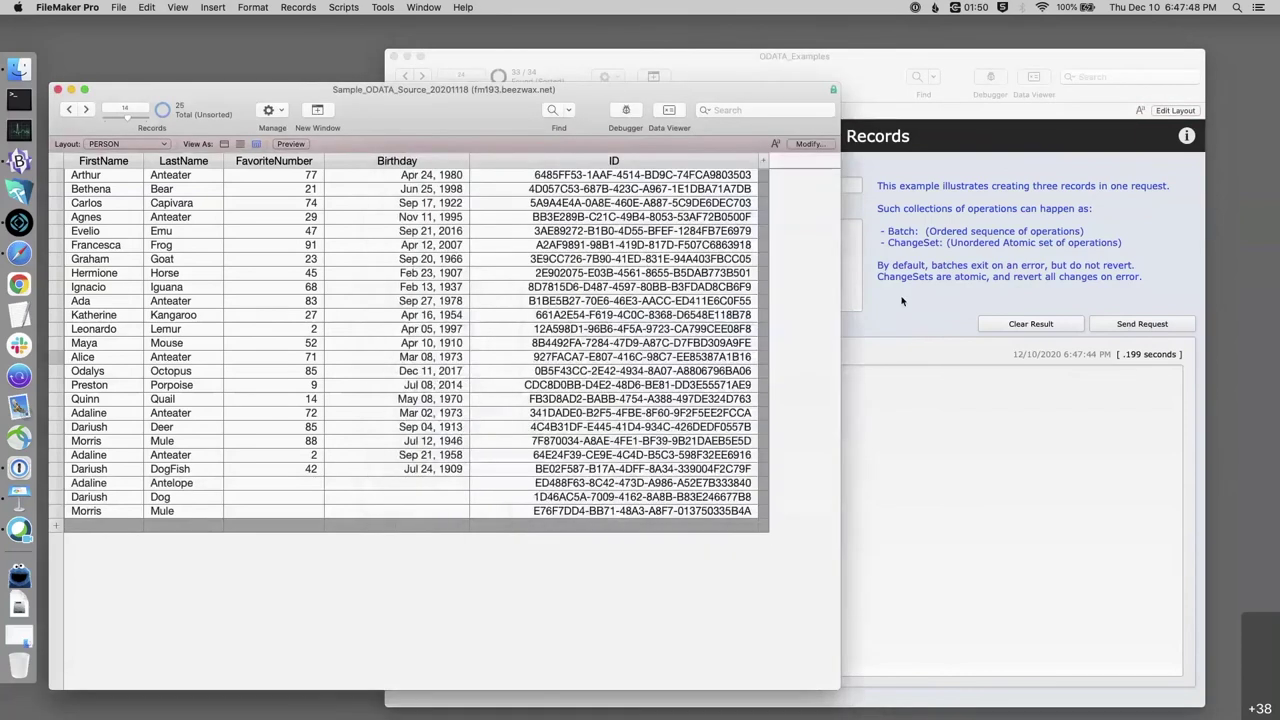
{"action": "left_click", "coordinate": [901, 301]}
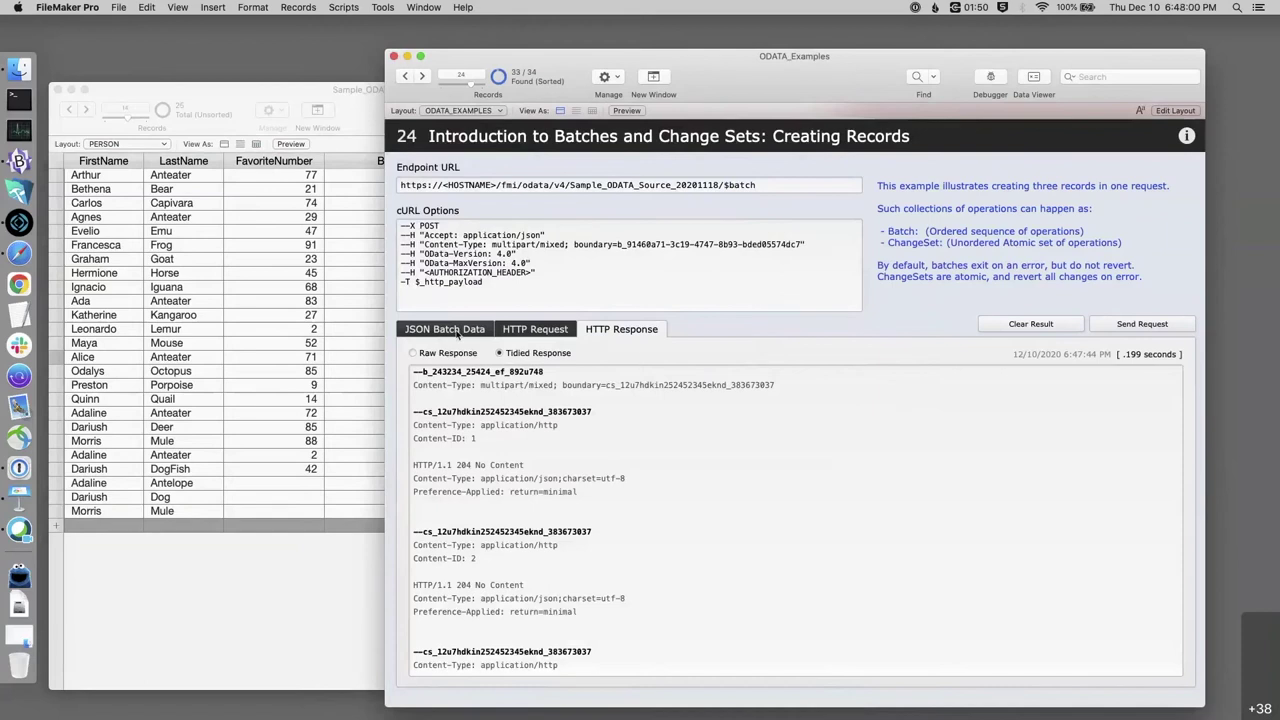
Step: Go back to example 24's JSON batch data and highlight its third NEW_RECORD entry
{"action": "left_click", "coordinate": [458, 333]}
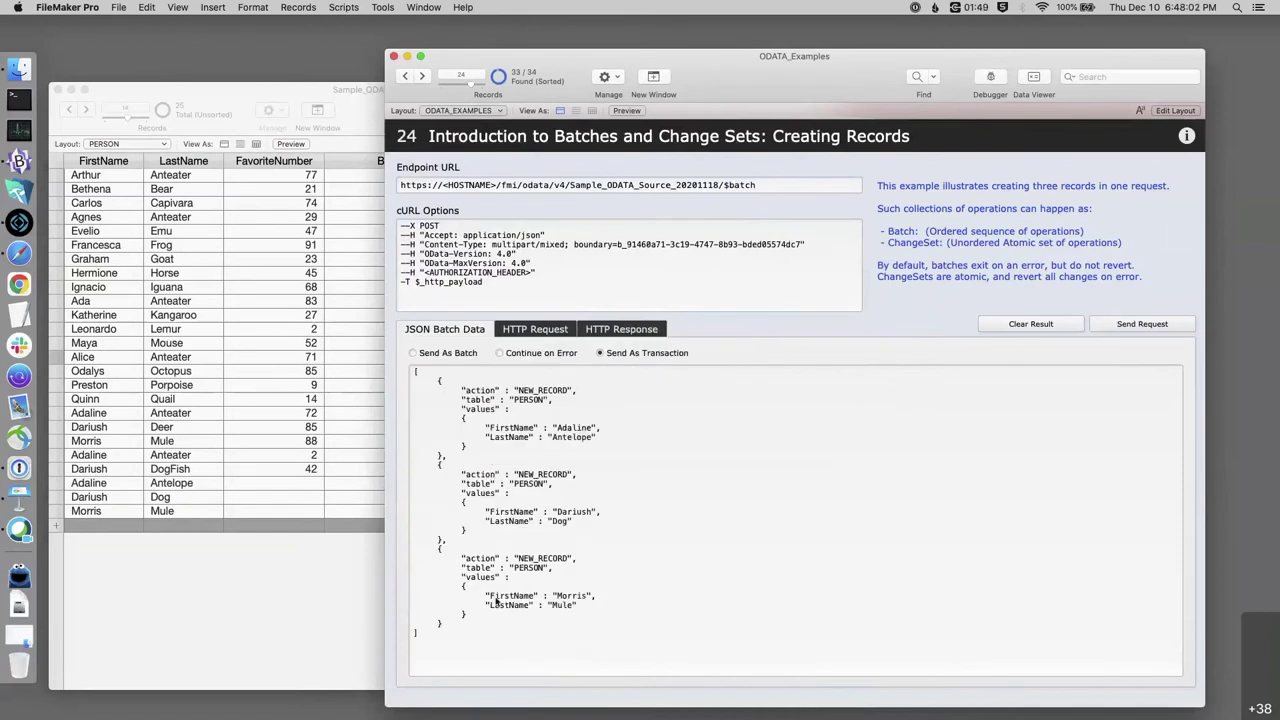
{"action": "left_click", "coordinate": [462, 630]}
{"action": "left_click_drag", "start_coordinate": [412, 600], "coordinate": [456, 567]}
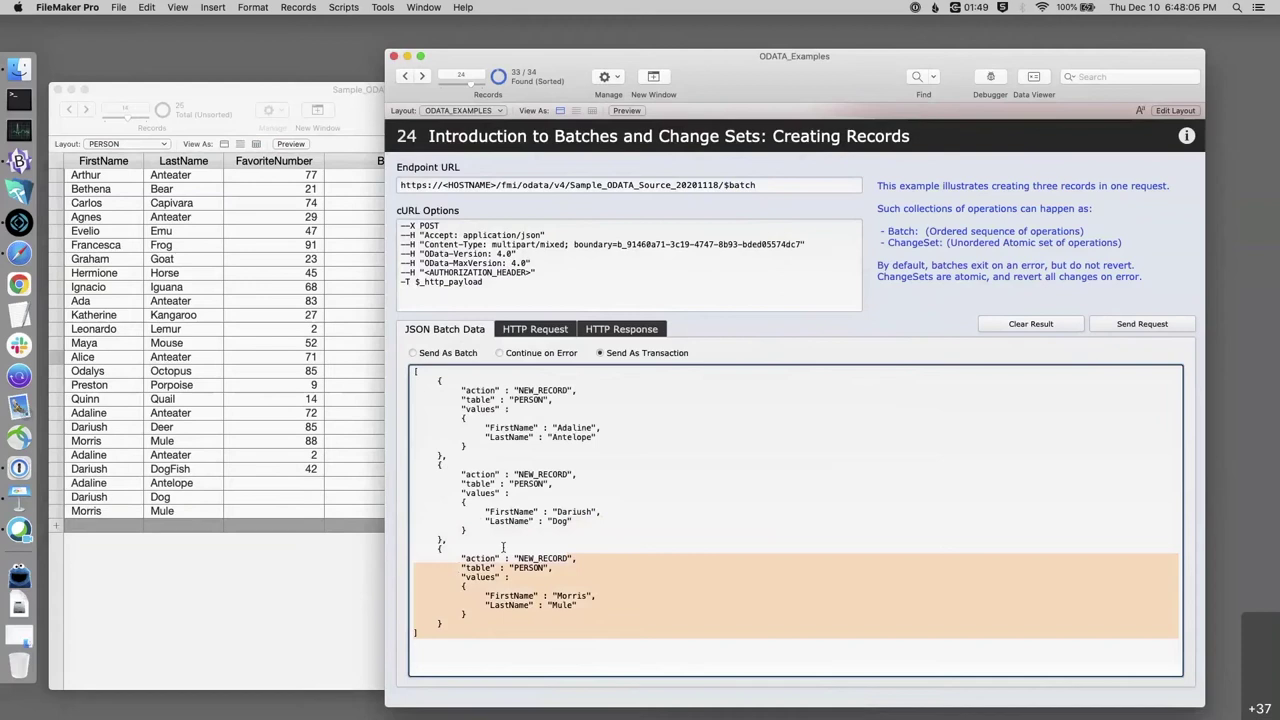
{"action": "left_click", "coordinate": [746, 332]}
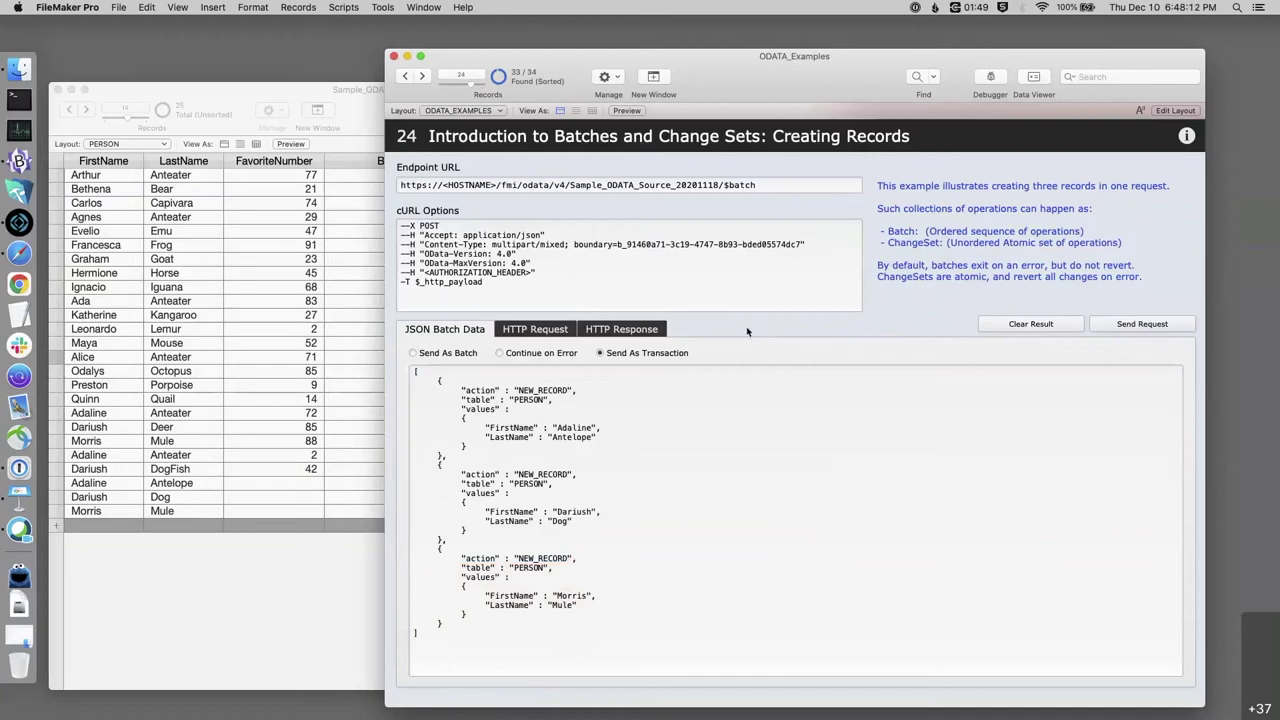
Step: Go to example 25, Introduction to Batches and Change Sets: Updating Records, and check the record IDs in the PERSON table
{"action": "left_click", "coordinate": [423, 78]}
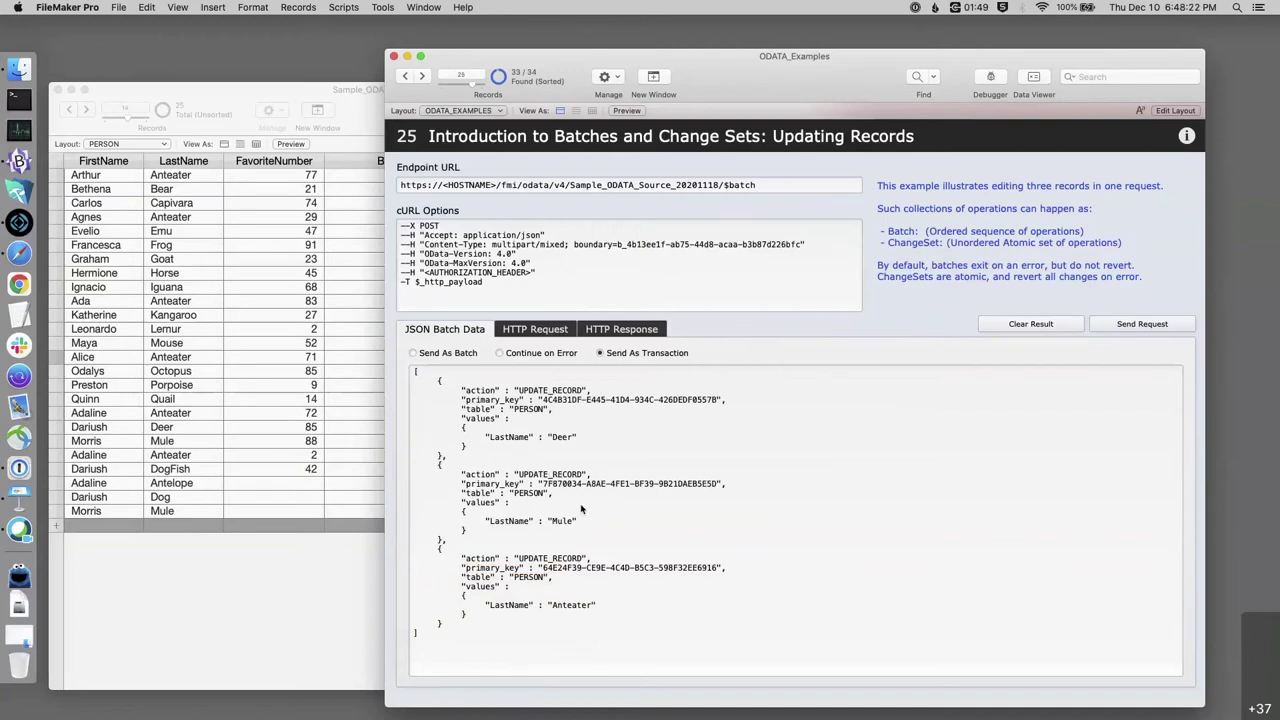
{"action": "left_click", "coordinate": [325, 84]}
{"action": "left_click", "coordinate": [264, 94]}
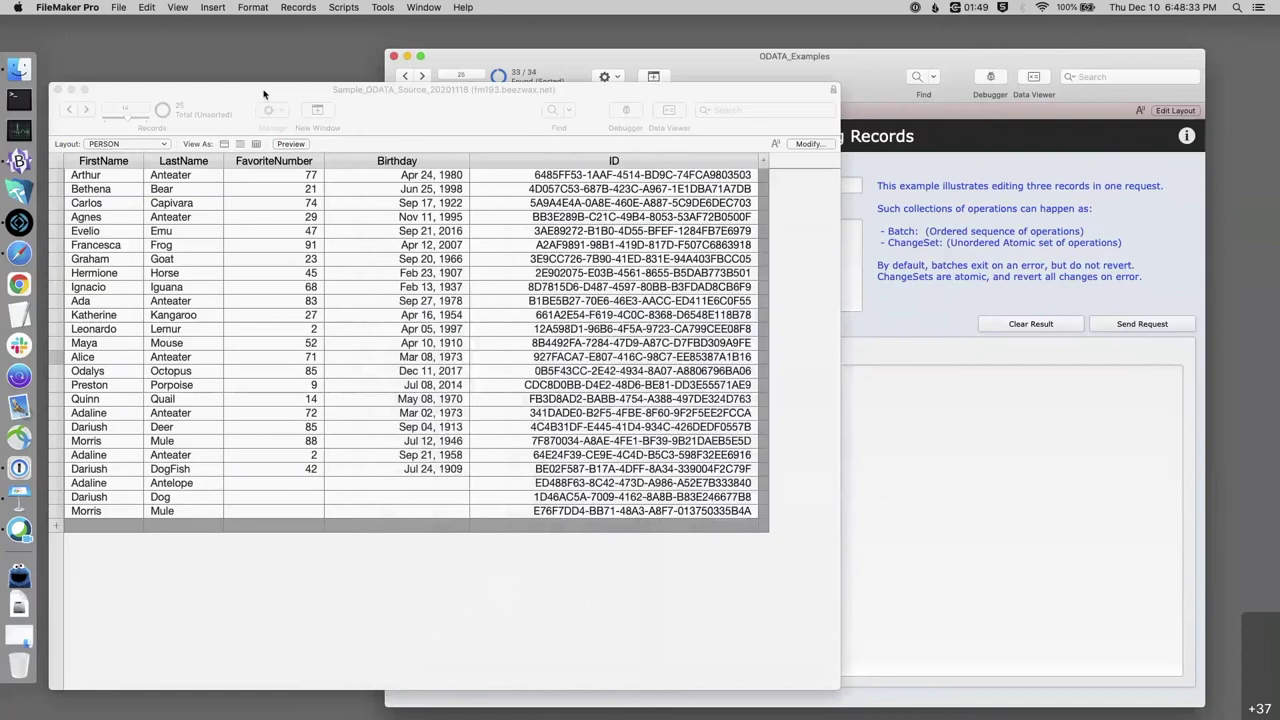
{"action": "left_click", "coordinate": [920, 313]}
Step: Set the second UPDATE_RECORD entry's LastName to X and send the example 25 request as a transaction
{"action": "left_click", "coordinate": [562, 523]}
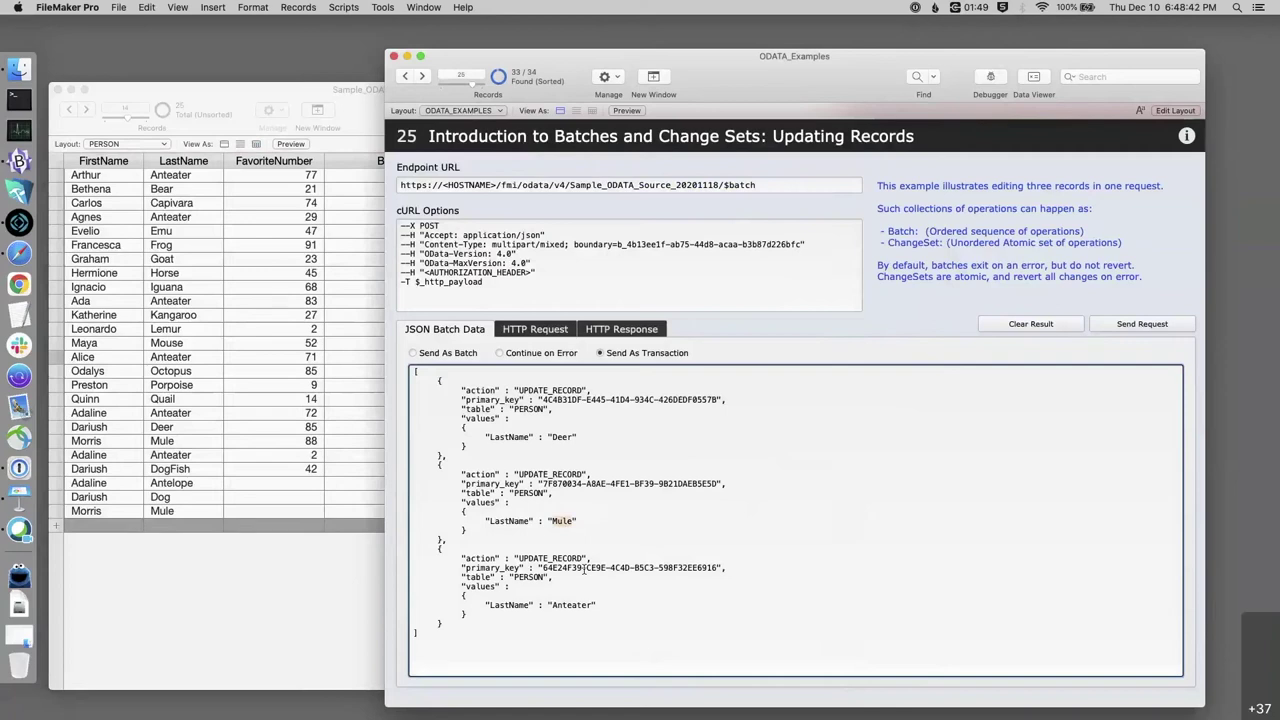
{"action": "type", "text": "X"}
{"action": "left_click", "coordinate": [1015, 323]}
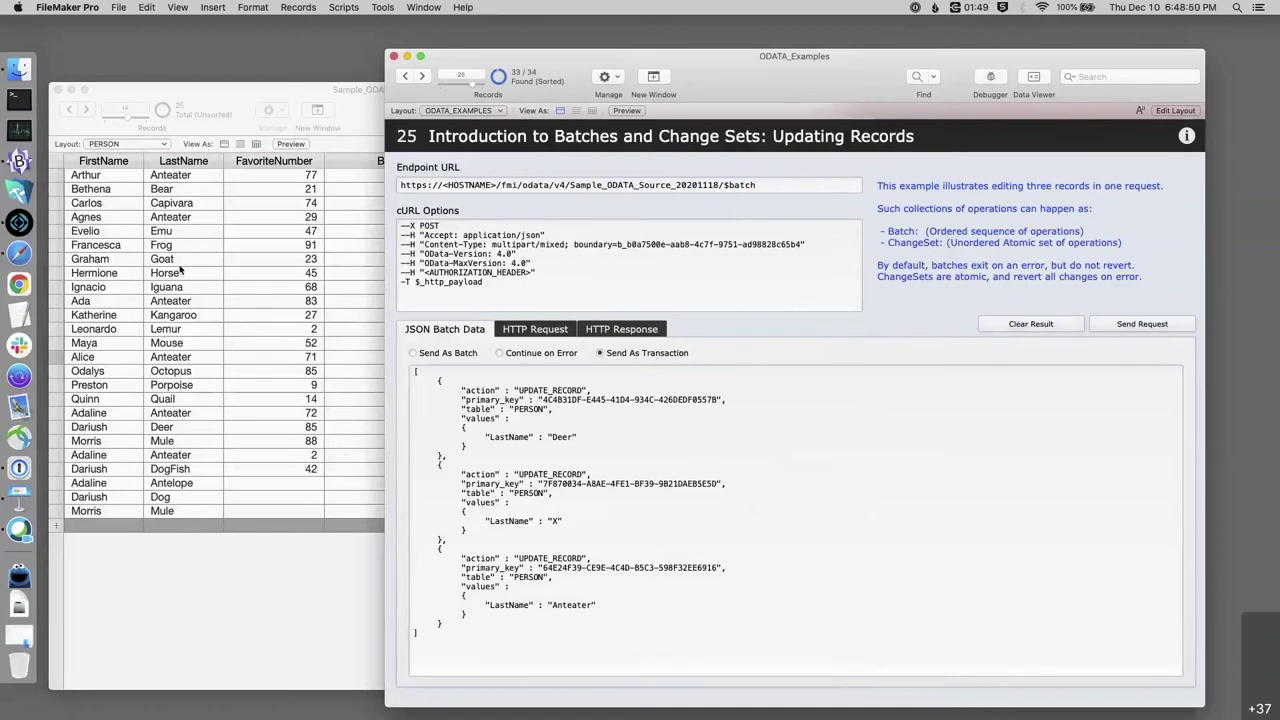
{"action": "left_click", "coordinate": [1129, 328]}
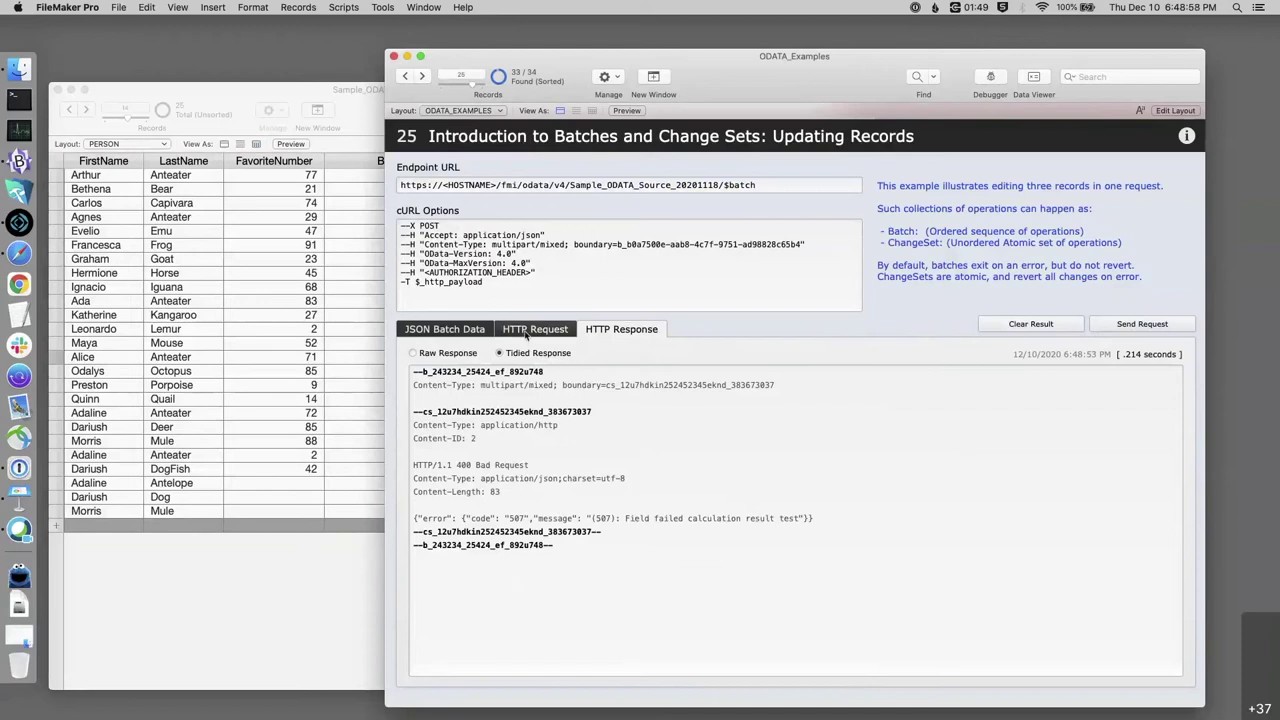
Step: Delete the whole second UPDATE_RECORD entry from example 25's JSON batch data and send the request again
{"action": "left_click", "coordinate": [526, 334]}
{"action": "left_click", "coordinate": [444, 329]}
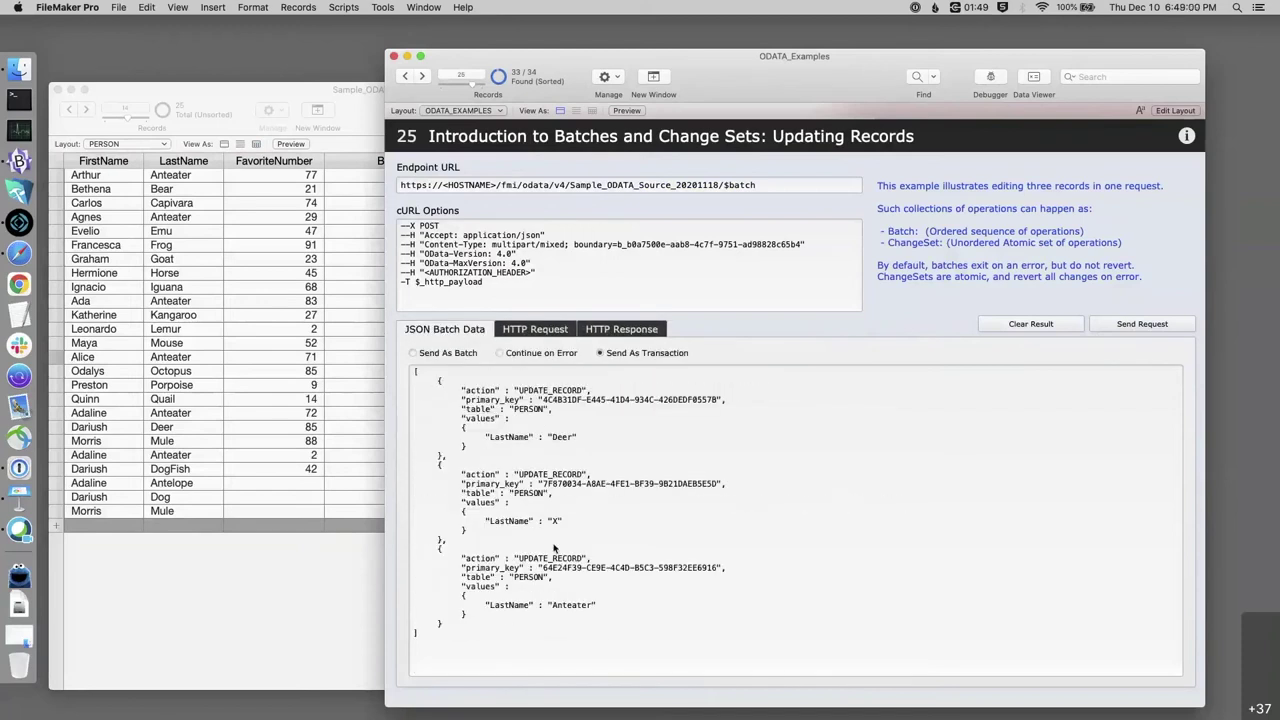
{"action": "left_click", "coordinate": [558, 521]}
{"action": "key", "text": "BackSpace"}
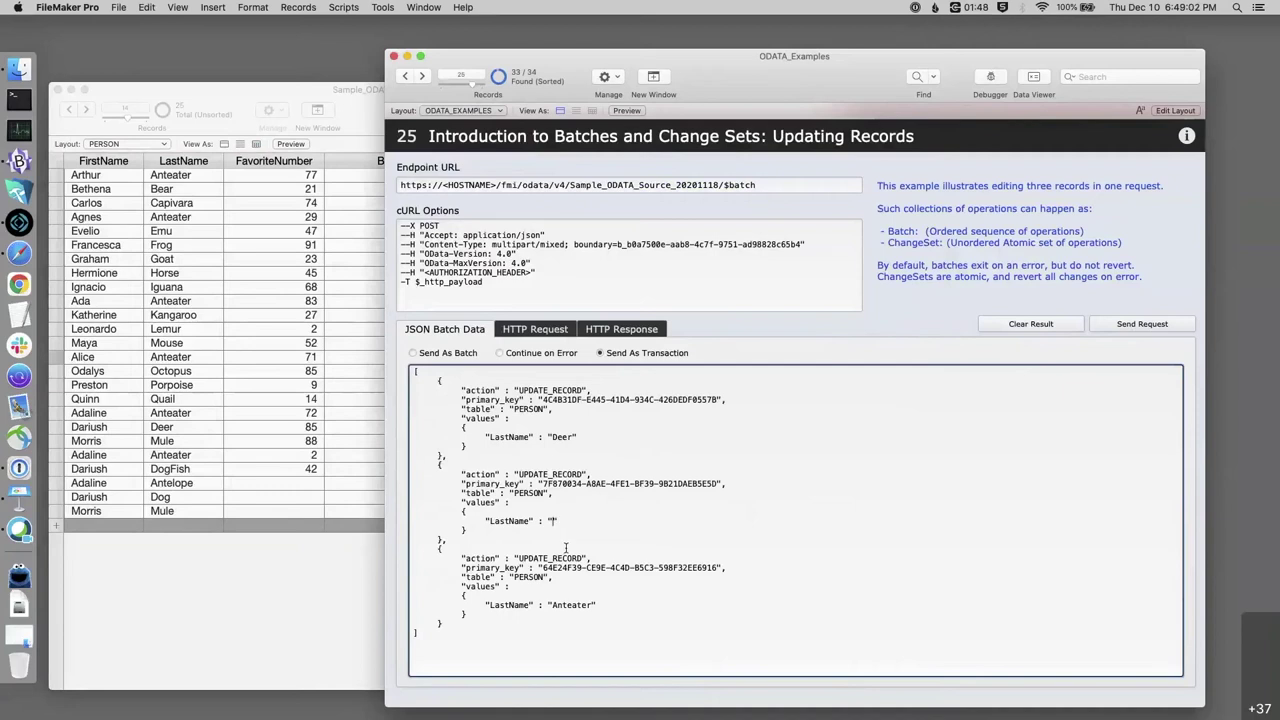
{"action": "left_click_drag", "start_coordinate": [441, 541], "coordinate": [413, 466]}
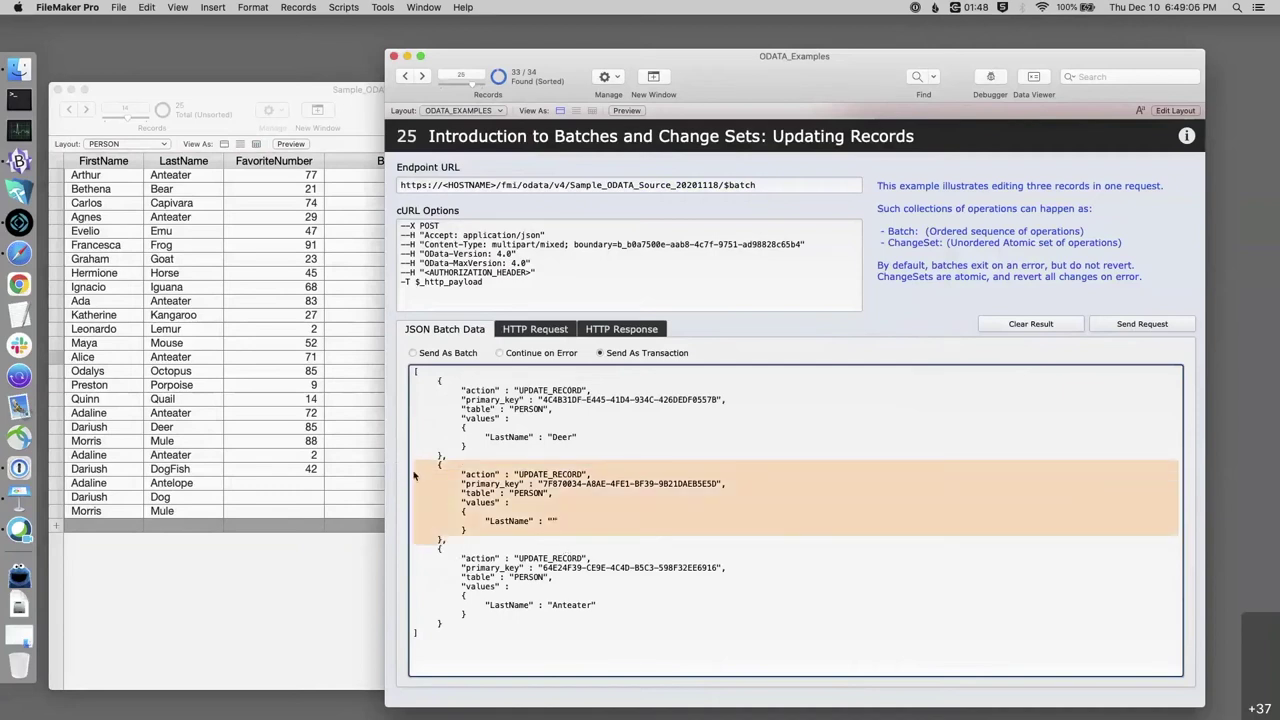
{"action": "key", "text": "BackSpace"}
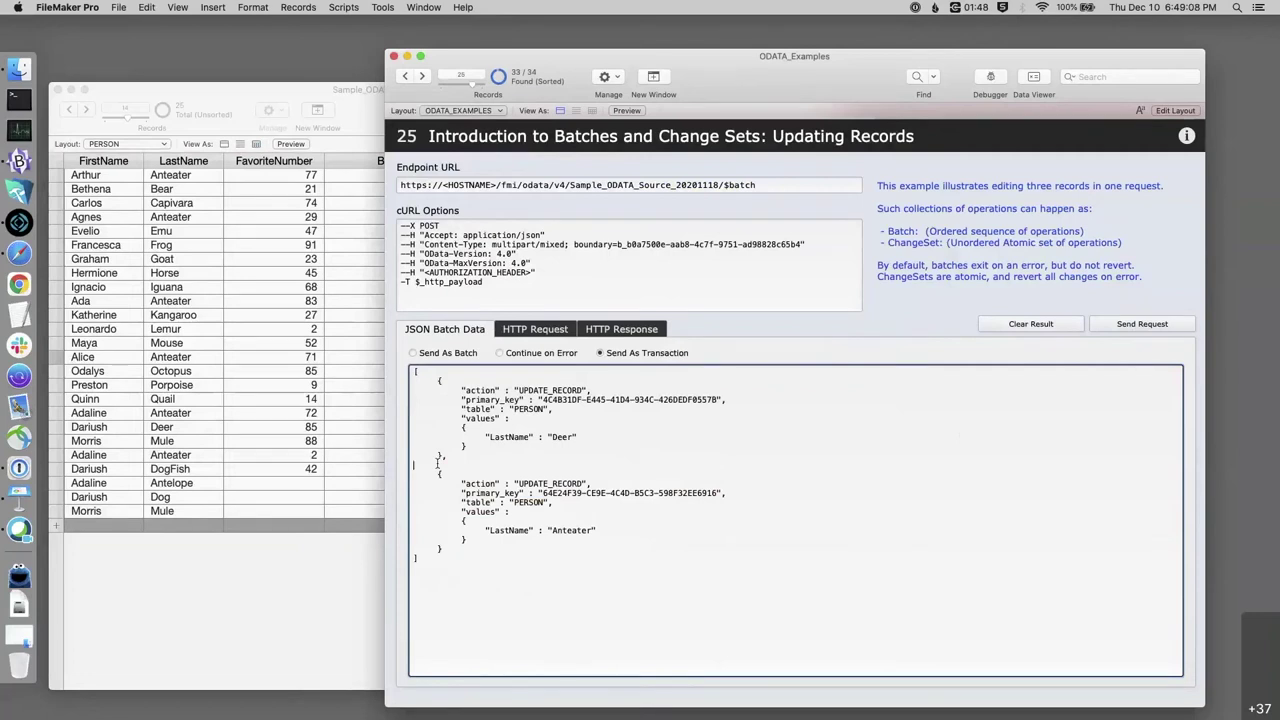
{"action": "key", "text": "BackSpace"}
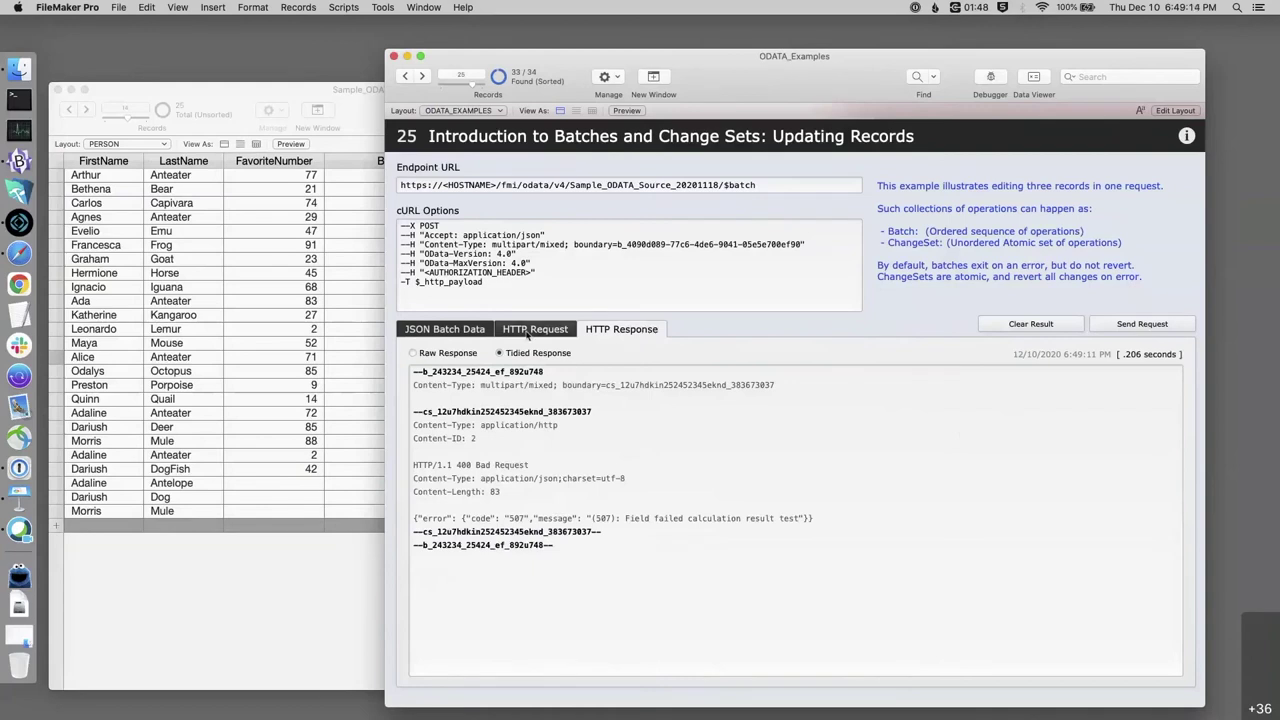
Step: Review example 25's HTTP request and response and return to its JSON batch data
{"action": "left_click", "coordinate": [527, 334]}
{"action": "left_click", "coordinate": [606, 337]}
{"action": "left_click", "coordinate": [473, 334]}
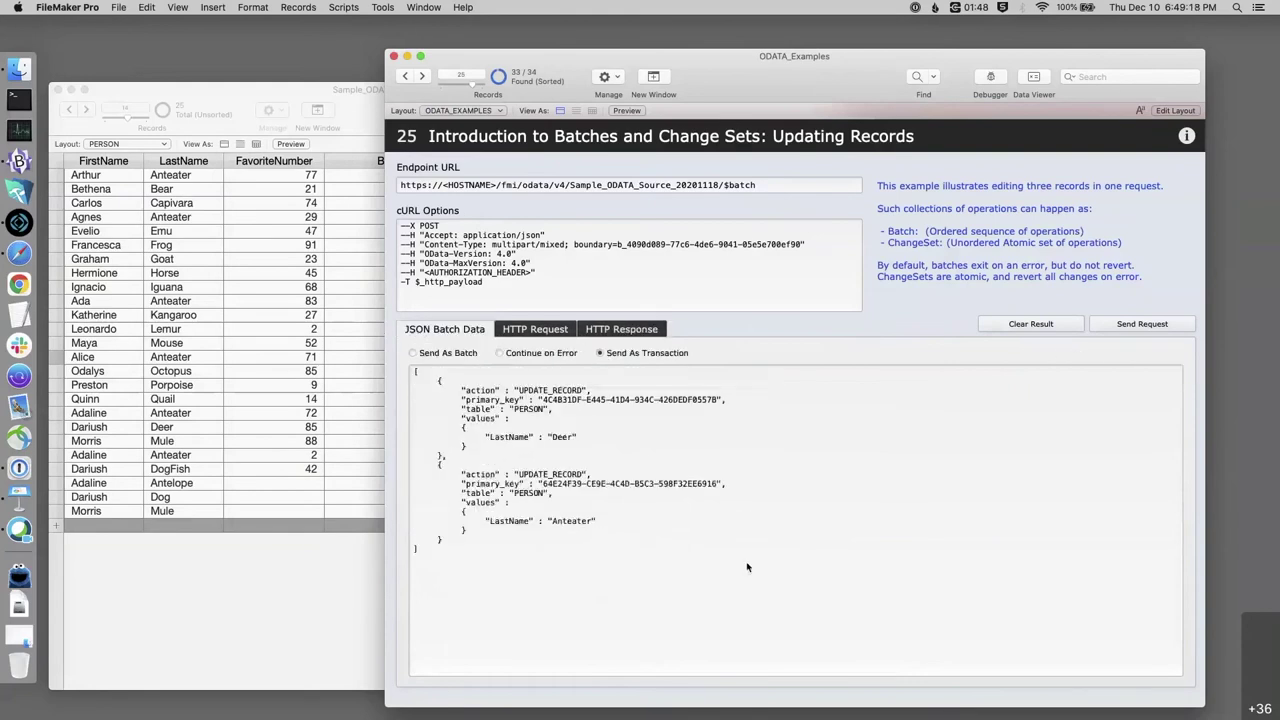
Step: Set the first update entry's primary_key to 3AE89272-B1B0-4D55-BFEF-1284FB7E6979, copied from the PERSON table, and its LastName to Eel
{"action": "left_click", "coordinate": [328, 127]}
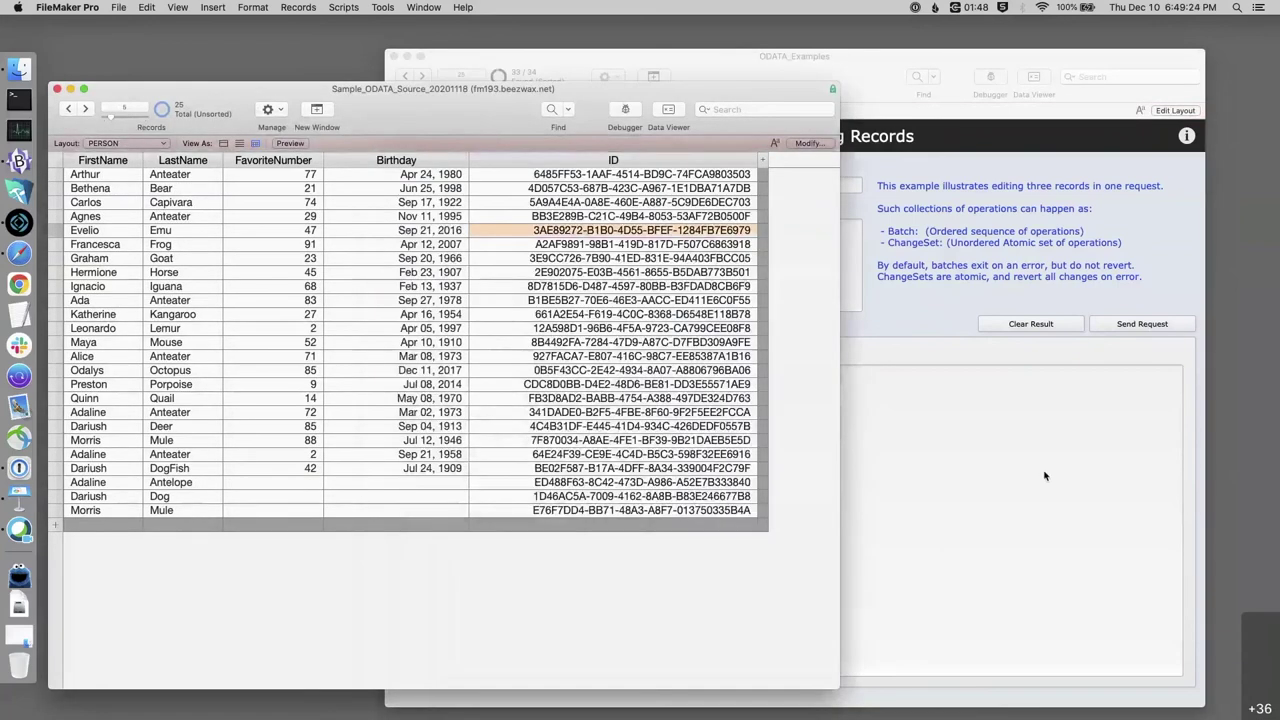
{"action": "left_click", "coordinate": [1045, 476]}
{"action": "left_click_drag", "start_coordinate": [721, 400], "coordinate": [543, 401]}
{"action": "type", "text": "3AE89272-B1B0-4D55-BFEF-1284FB7E6979"}
{"action": "double_click", "coordinate": [561, 437]}
{"action": "type", "text": "Eel"}
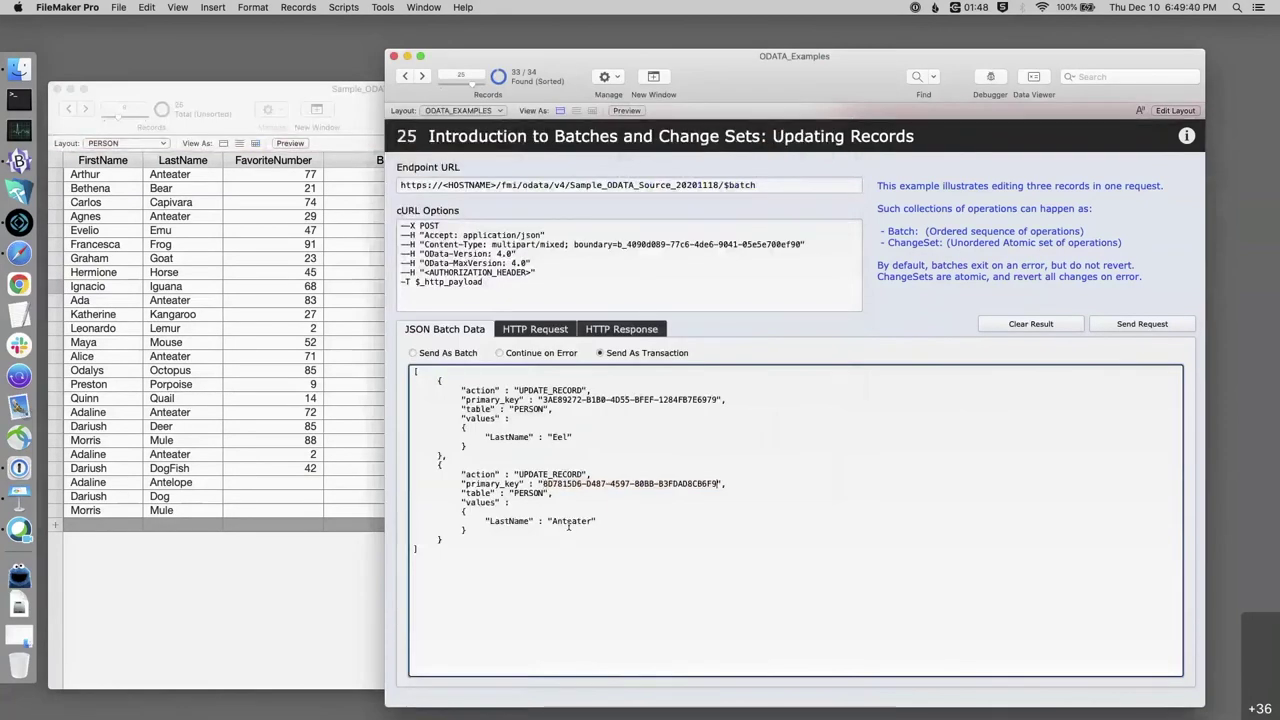
Step: Set the second update entry's LastName to Igloo, with the Iguana record's ID as its primary_key, and send the request
{"action": "double_click", "coordinate": [567, 521]}
{"action": "type", "text": "Igloo"}
{"action": "left_click", "coordinate": [786, 360]}
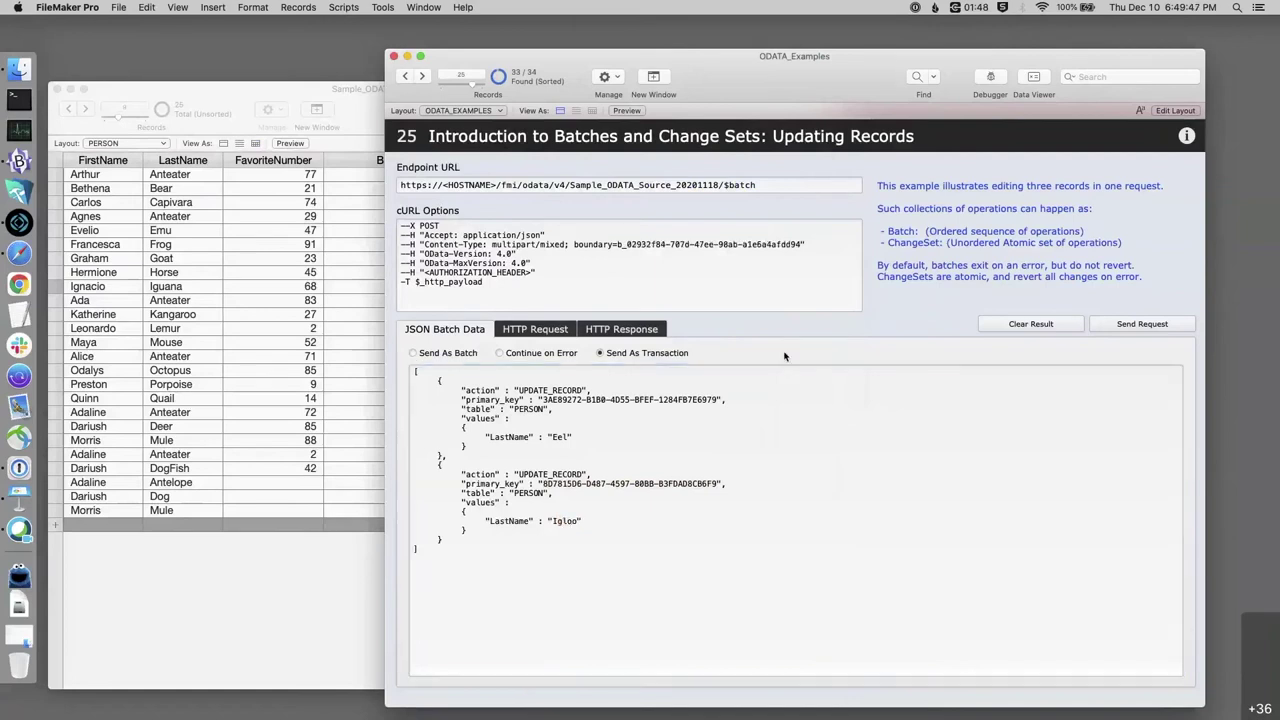
{"action": "left_click", "coordinate": [1128, 327]}
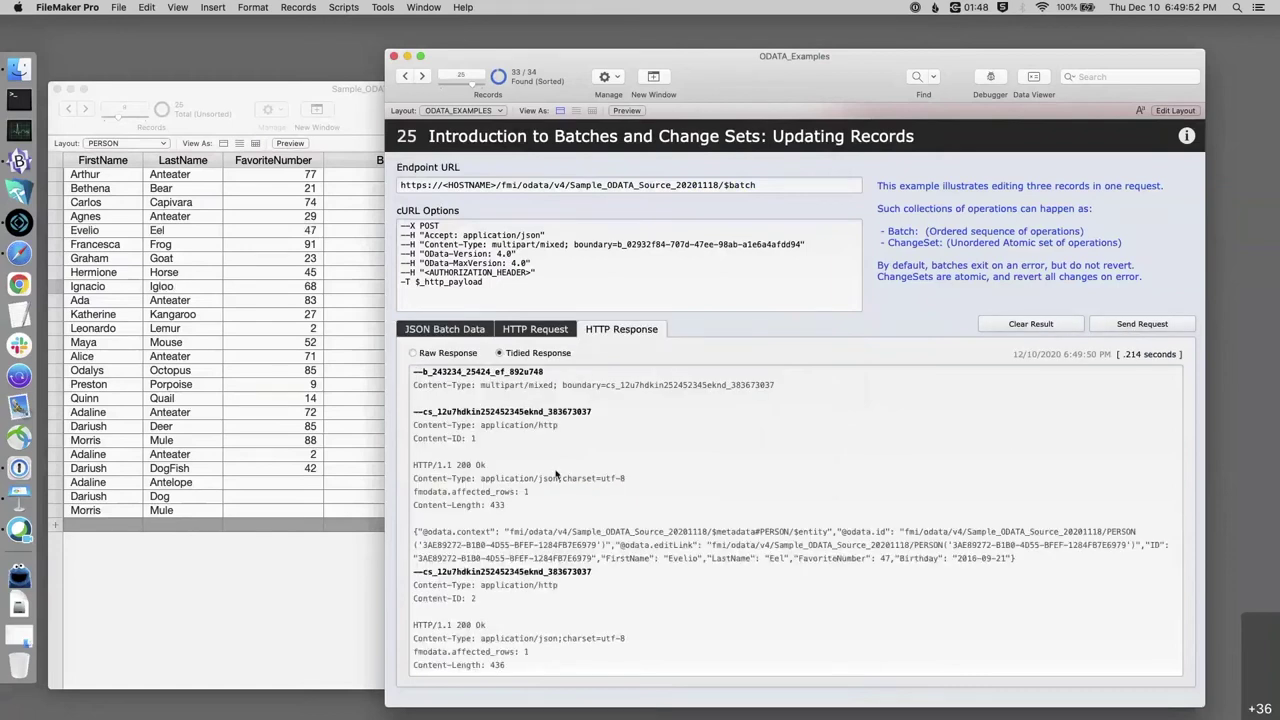
Step: Review the HTTP status of both updates in example 25's response and check the changed last names in the PERSON table
{"action": "left_click_drag", "start_coordinate": [487, 466], "coordinate": [404, 465]}
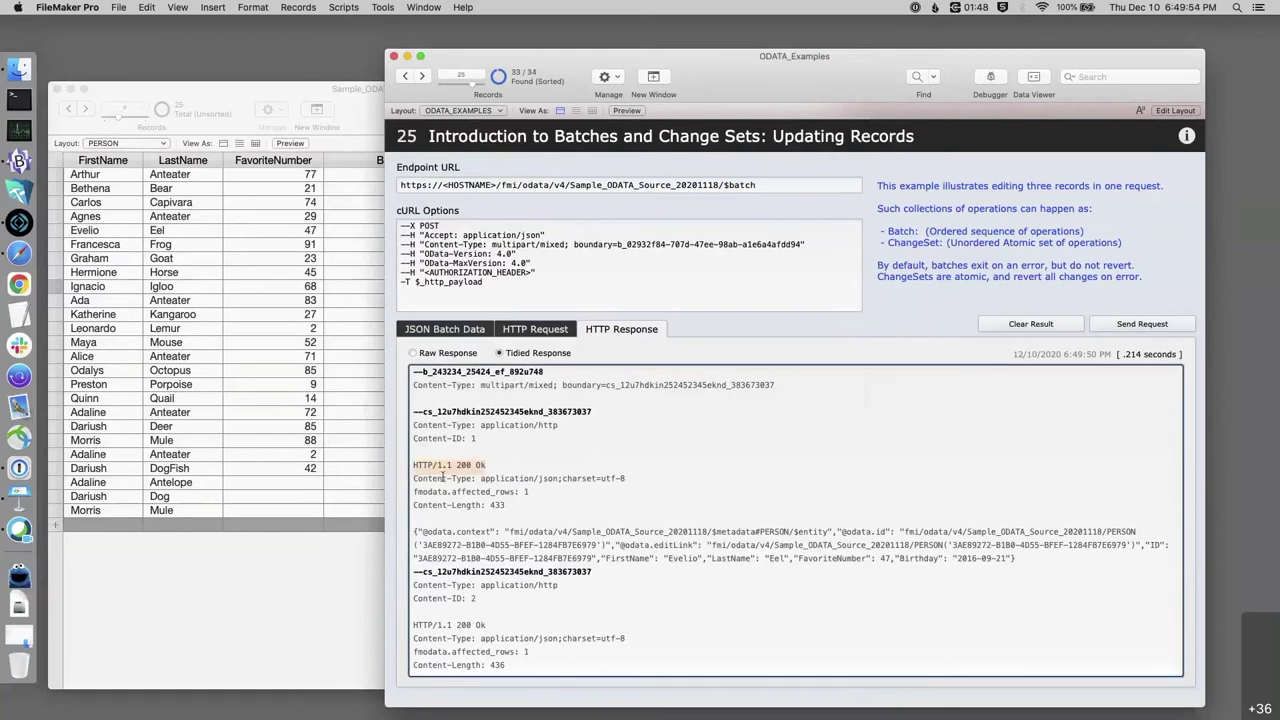
{"action": "scroll", "coordinate": [443, 478], "scroll_direction": "down", "scroll_amount": 1}
{"action": "left_click_drag", "start_coordinate": [487, 602], "coordinate": [411, 601]}
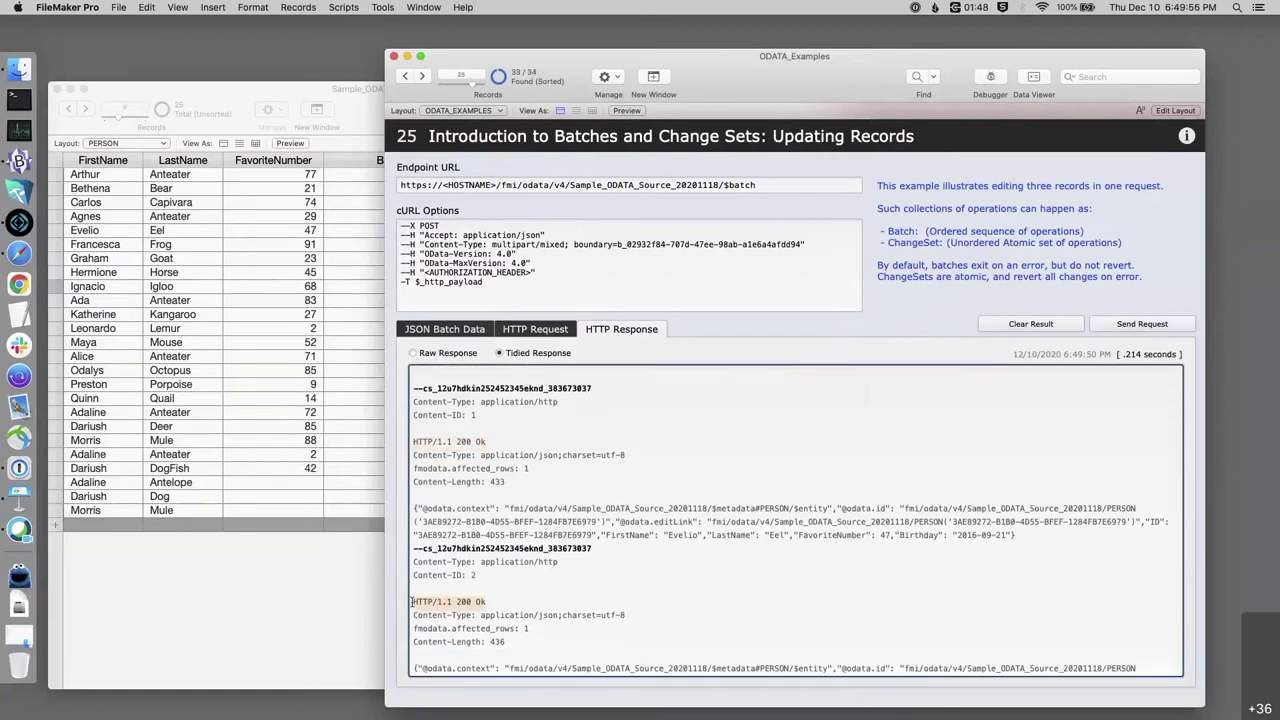
{"action": "scroll", "coordinate": [411, 601], "scroll_direction": "down", "scroll_amount": 2}
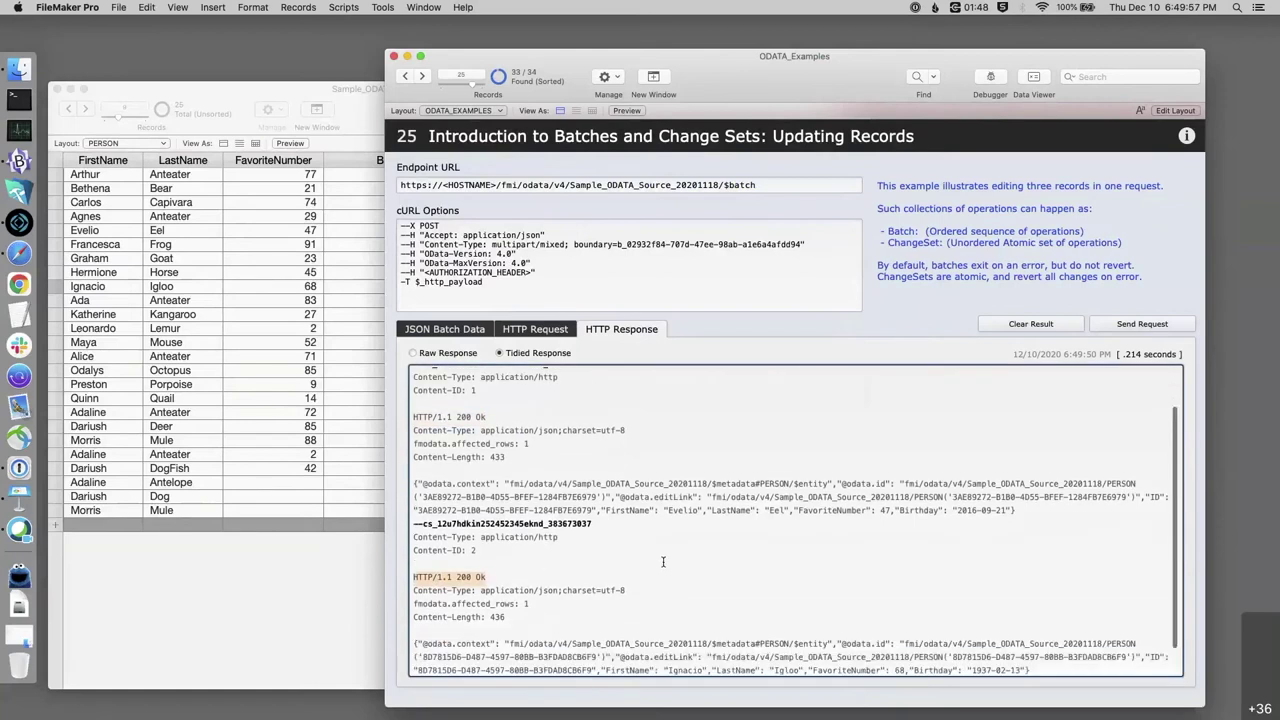
{"action": "left_click", "coordinate": [267, 598]}
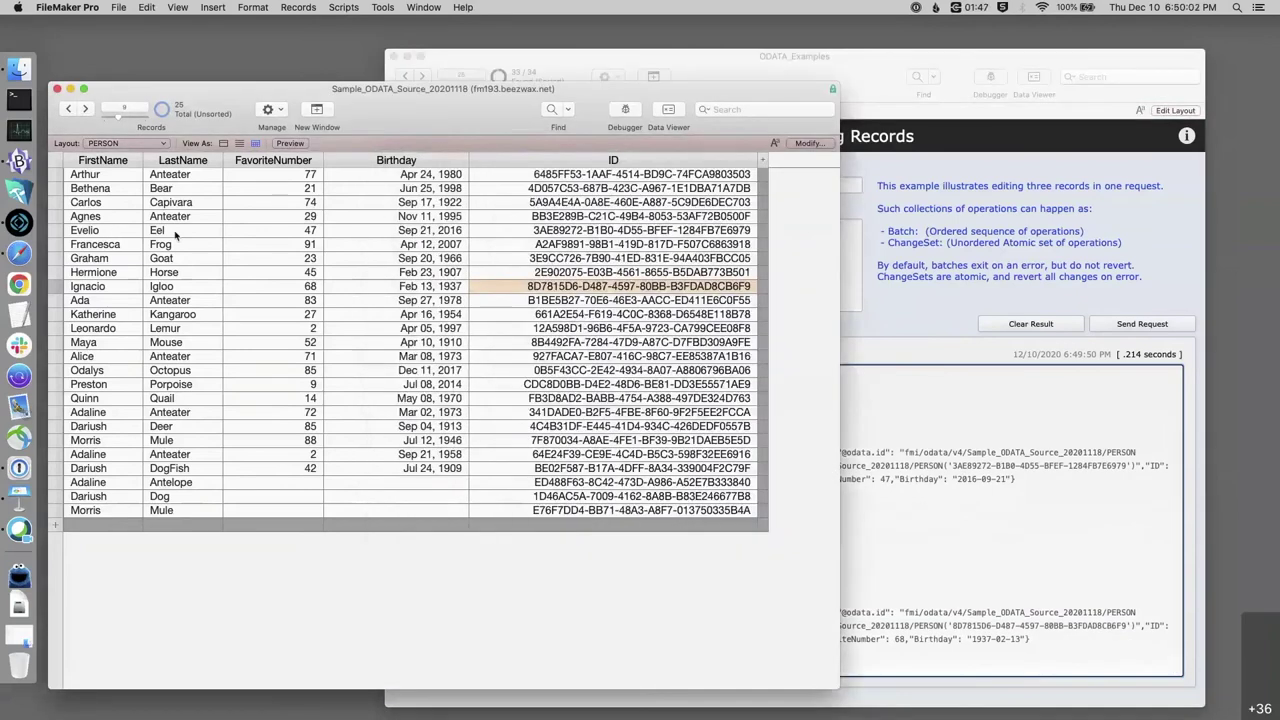
{"action": "left_click", "coordinate": [927, 307]}
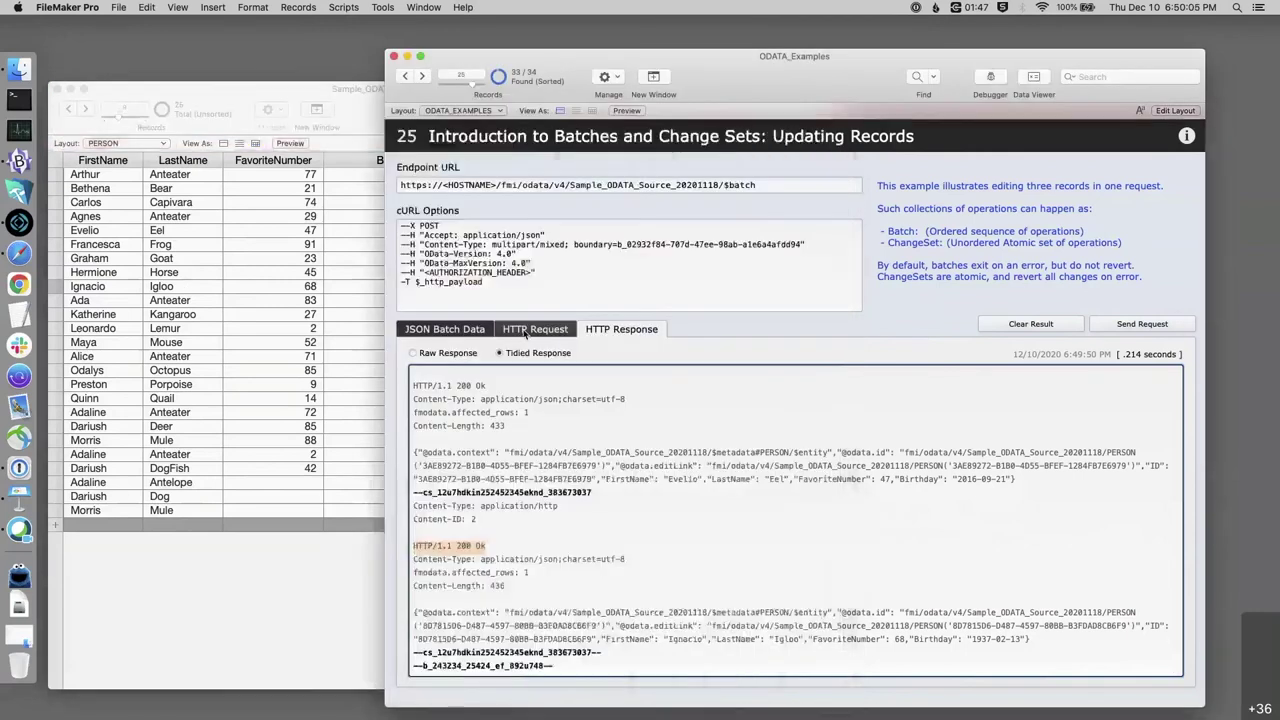
Step: Set the second update entry's LastName to Horse in example 25's JSON batch data
{"action": "left_click", "coordinate": [535, 329]}
{"action": "left_click", "coordinate": [444, 329]}
{"action": "left_click", "coordinate": [573, 523]}
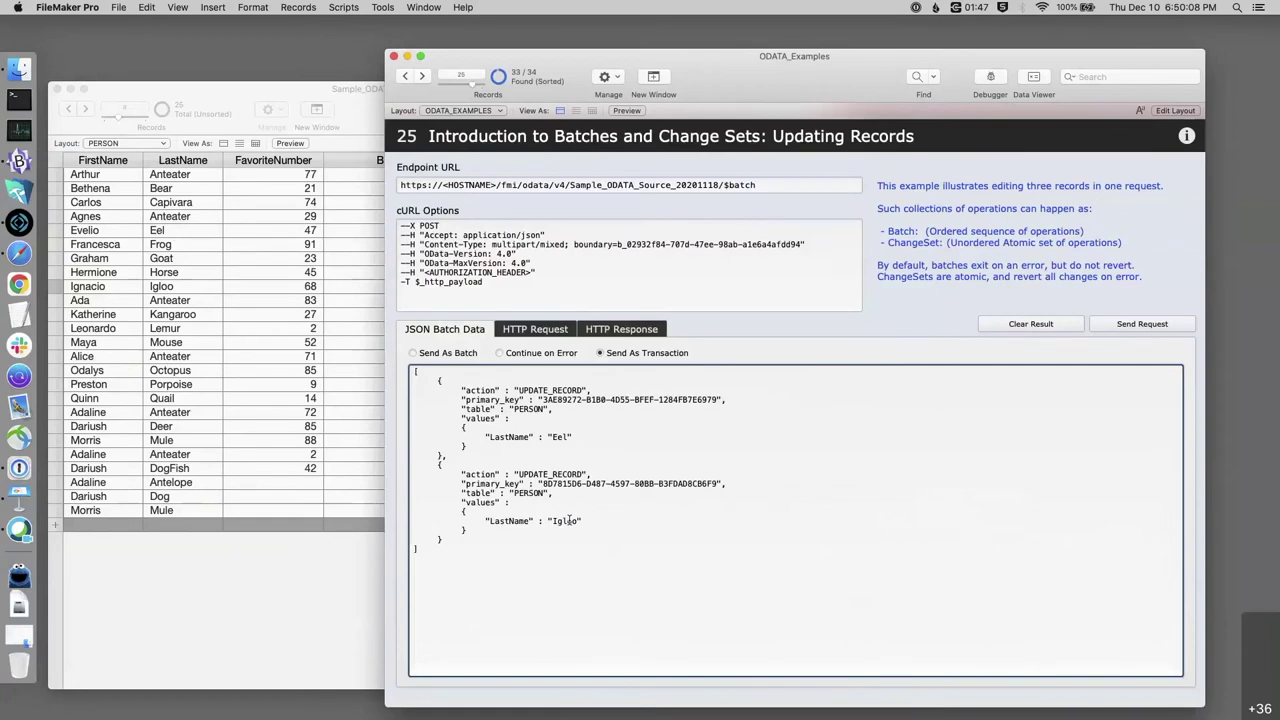
{"action": "type", "text": "Horse"}
{"action": "left_click", "coordinate": [749, 358]}
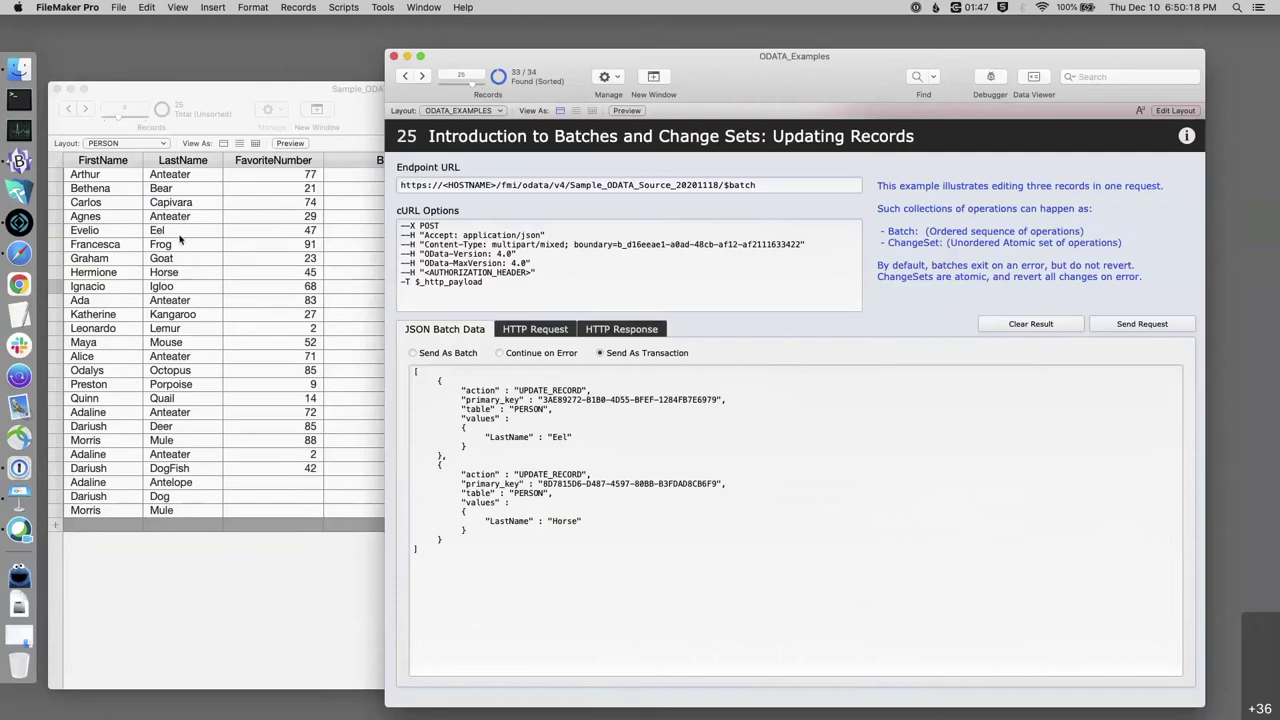
Step: Set the first update entry's LastName to Elephant, send the request as a transaction, and compare the PERSON table with the response
{"action": "left_click", "coordinate": [557, 439]}
{"action": "double_click", "coordinate": [563, 440]}
{"action": "type", "text": "El"}
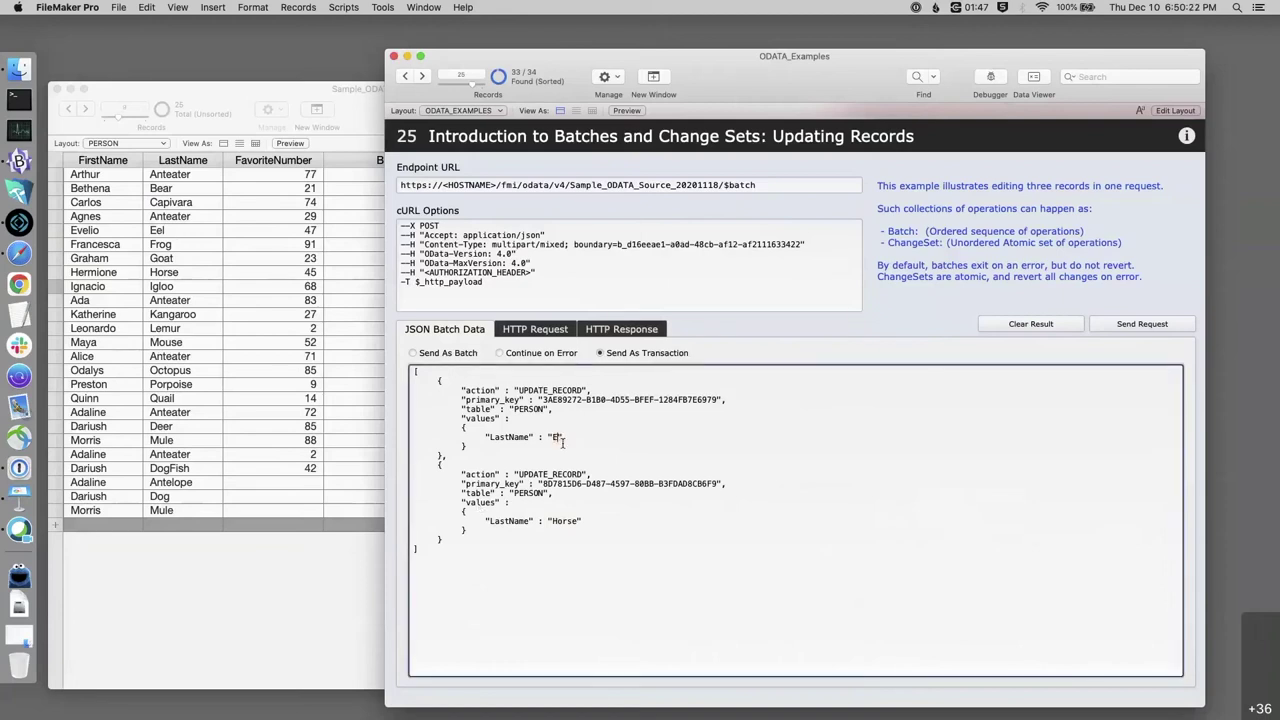
{"action": "type", "text": "ephant"}
{"action": "left_click", "coordinate": [992, 351]}
{"action": "left_click", "coordinate": [1134, 324]}
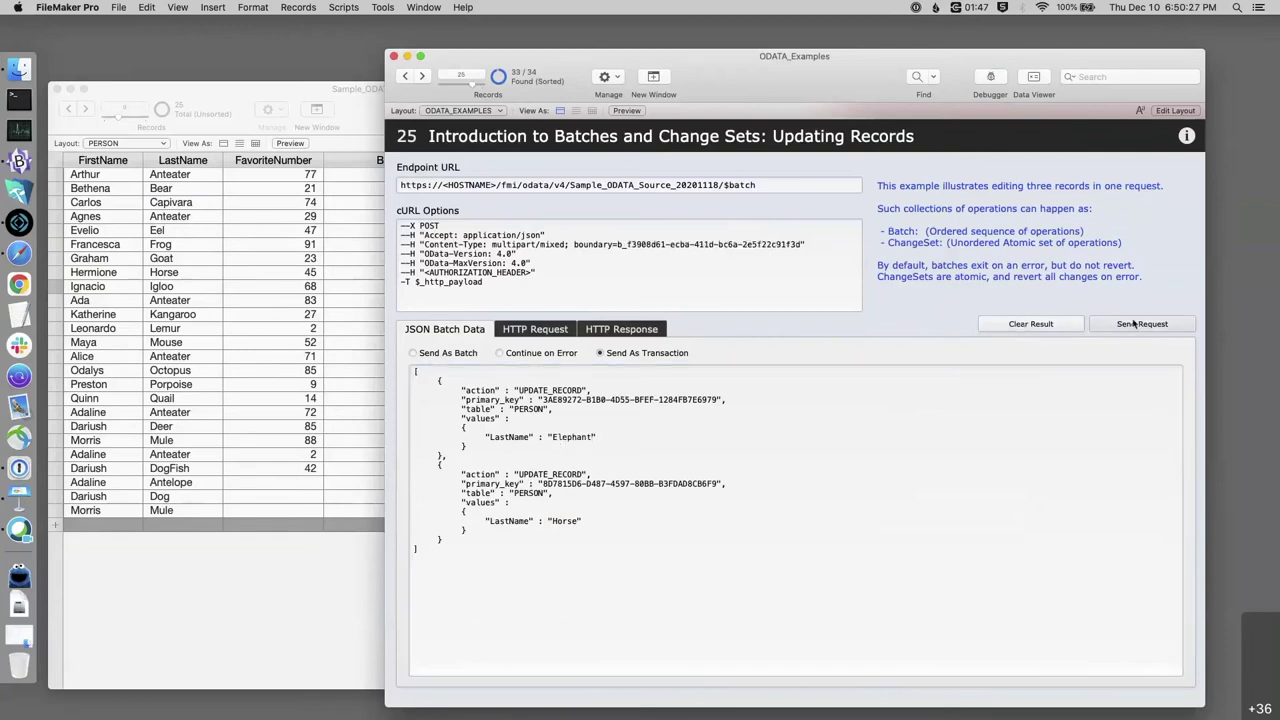
{"action": "left_click", "coordinate": [229, 88]}
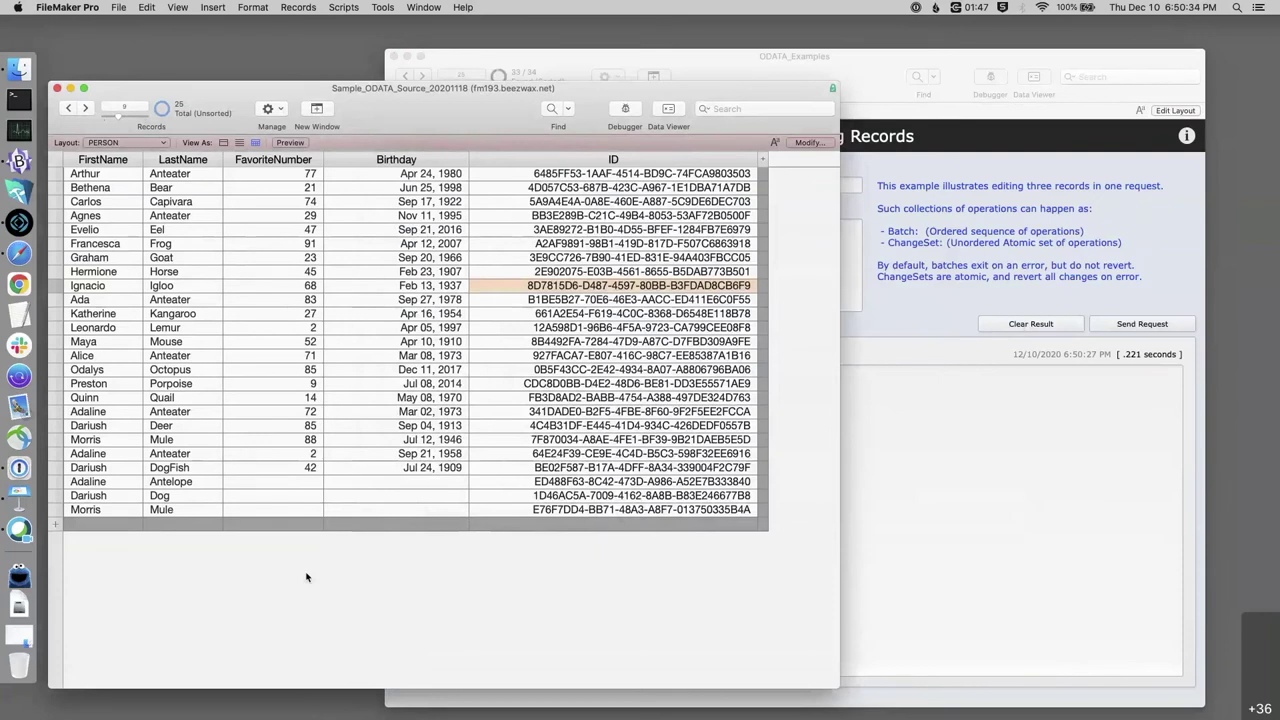
{"action": "left_click", "coordinate": [971, 161]}
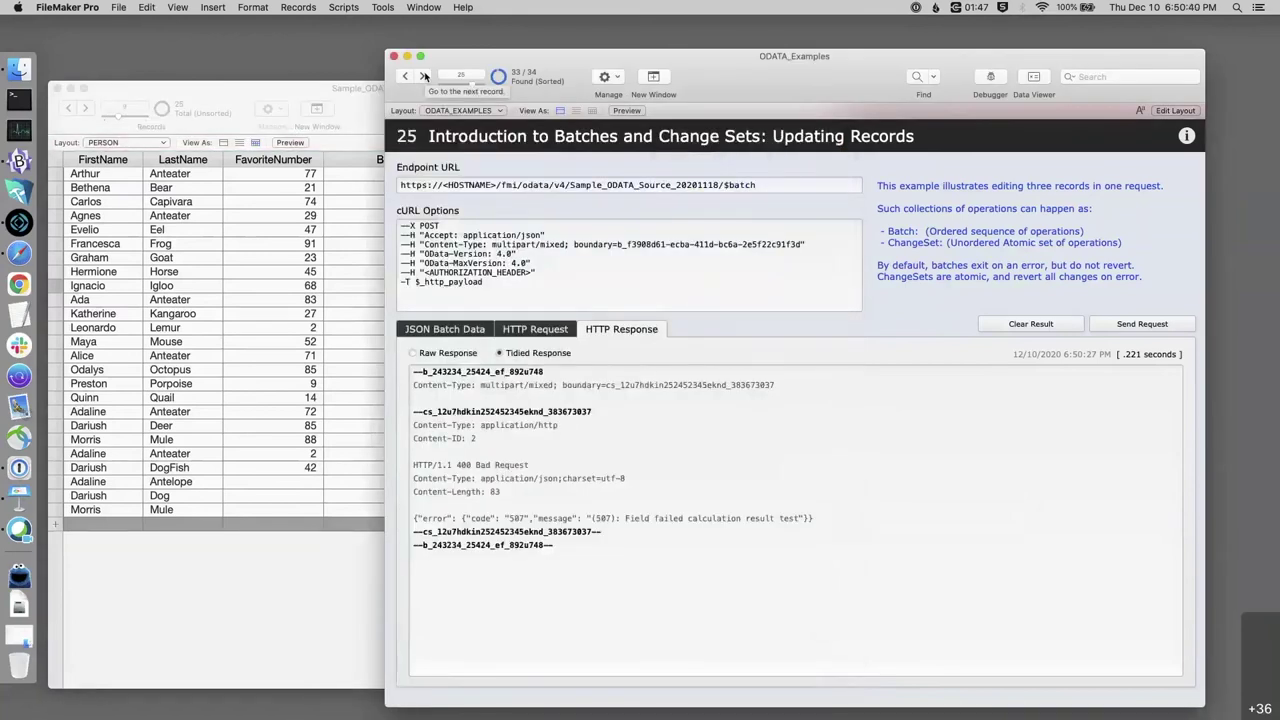
Step: Go to example 26 and examine the $select query option with TotalPersonCount and ROWMODID in its endpoint URL
{"action": "left_click", "coordinate": [423, 76]}
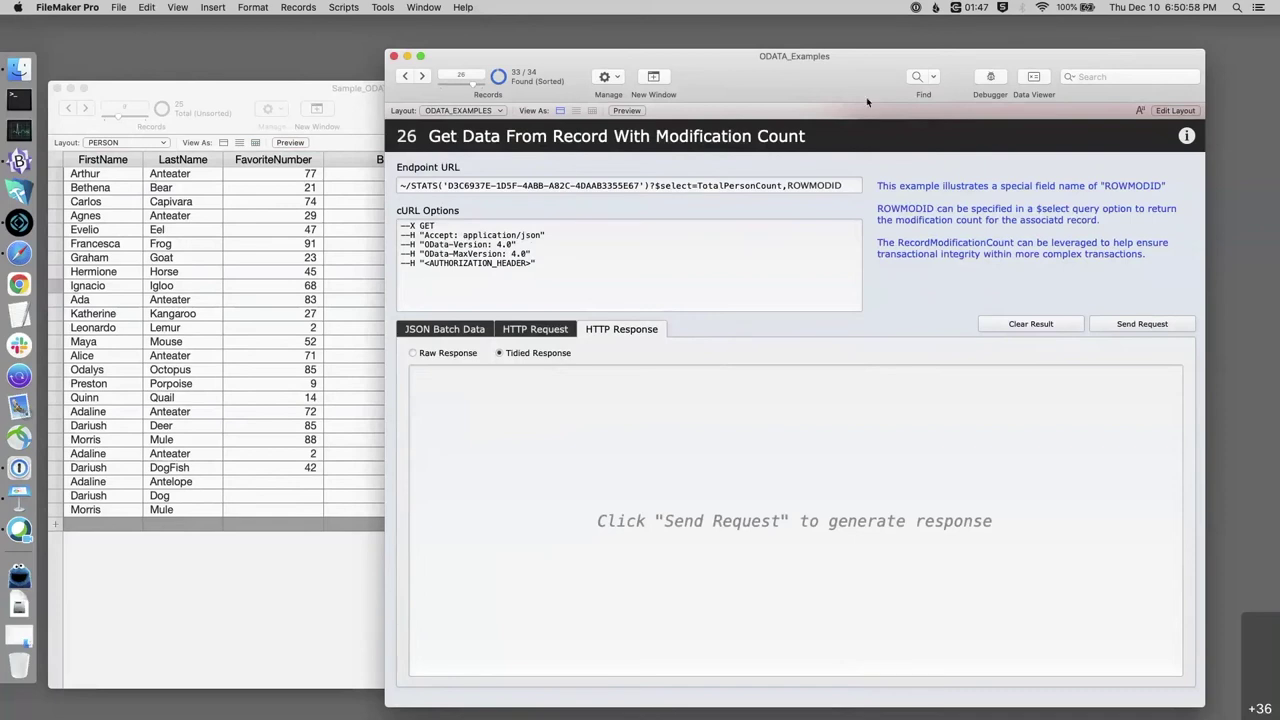
{"action": "left_click_drag", "start_coordinate": [867, 102], "coordinate": [861, 101]}
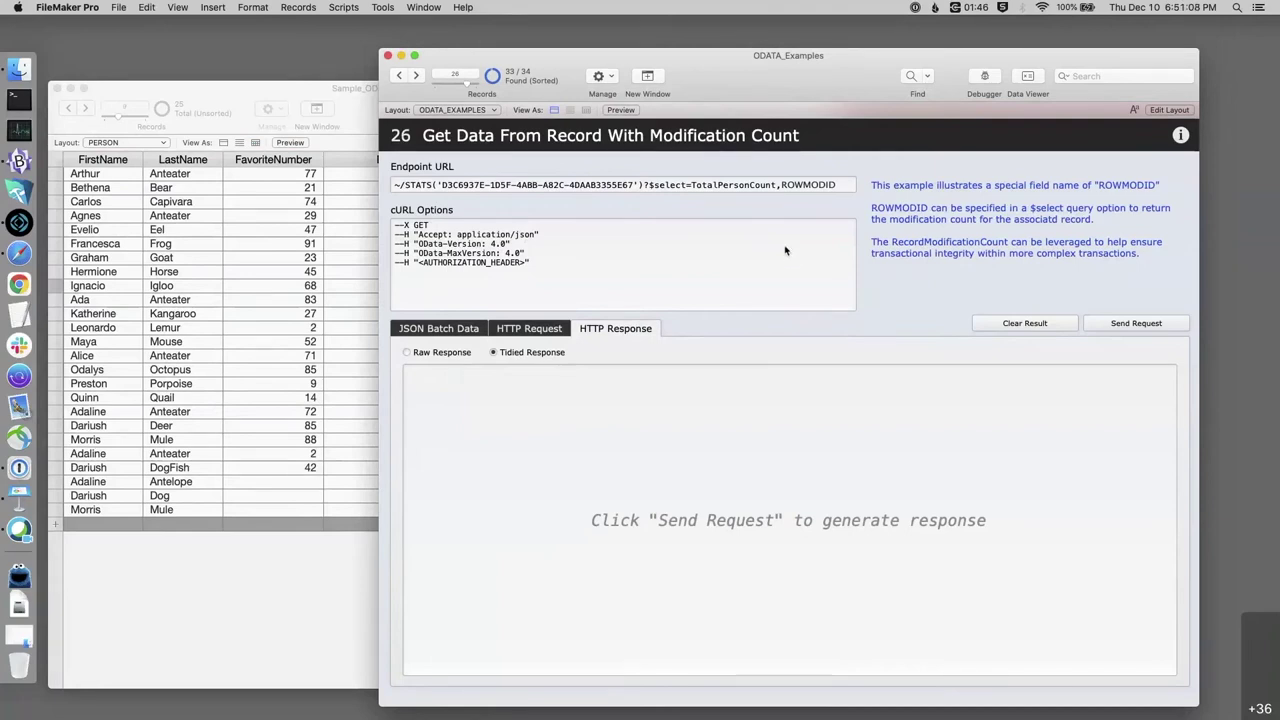
{"action": "left_click", "coordinate": [839, 183]}
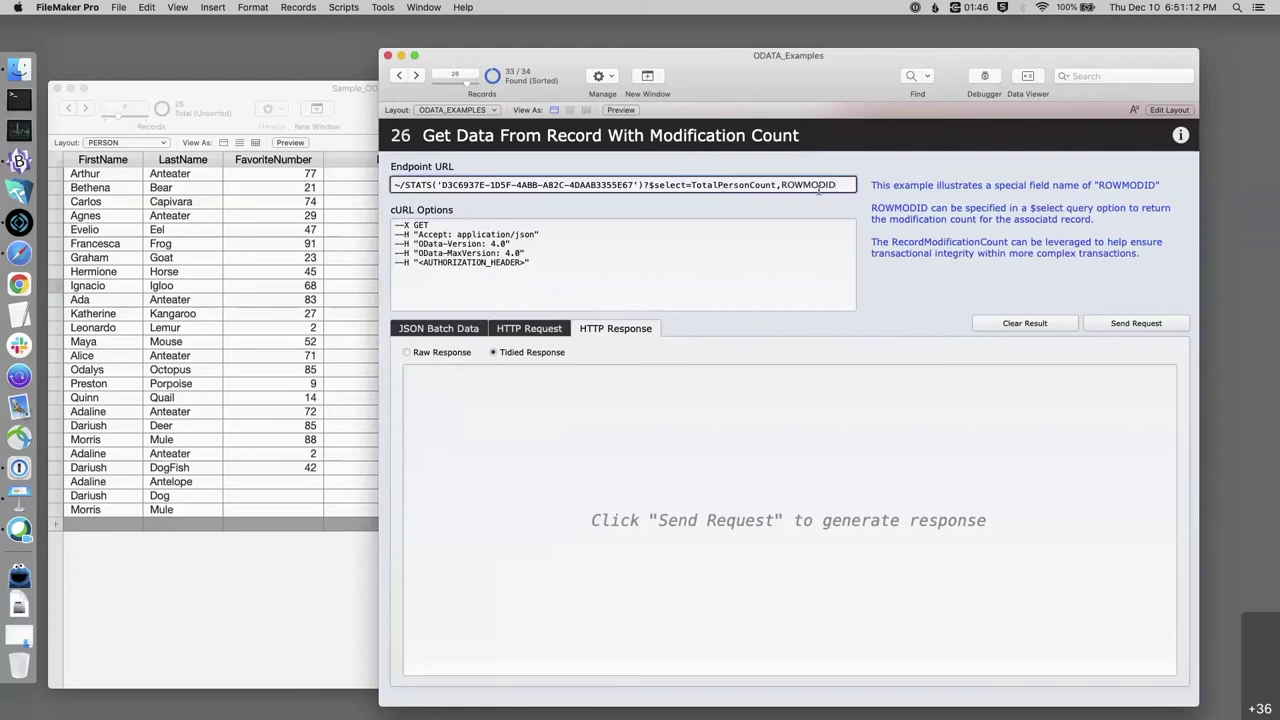
{"action": "left_click_drag", "start_coordinate": [838, 184], "coordinate": [651, 187]}
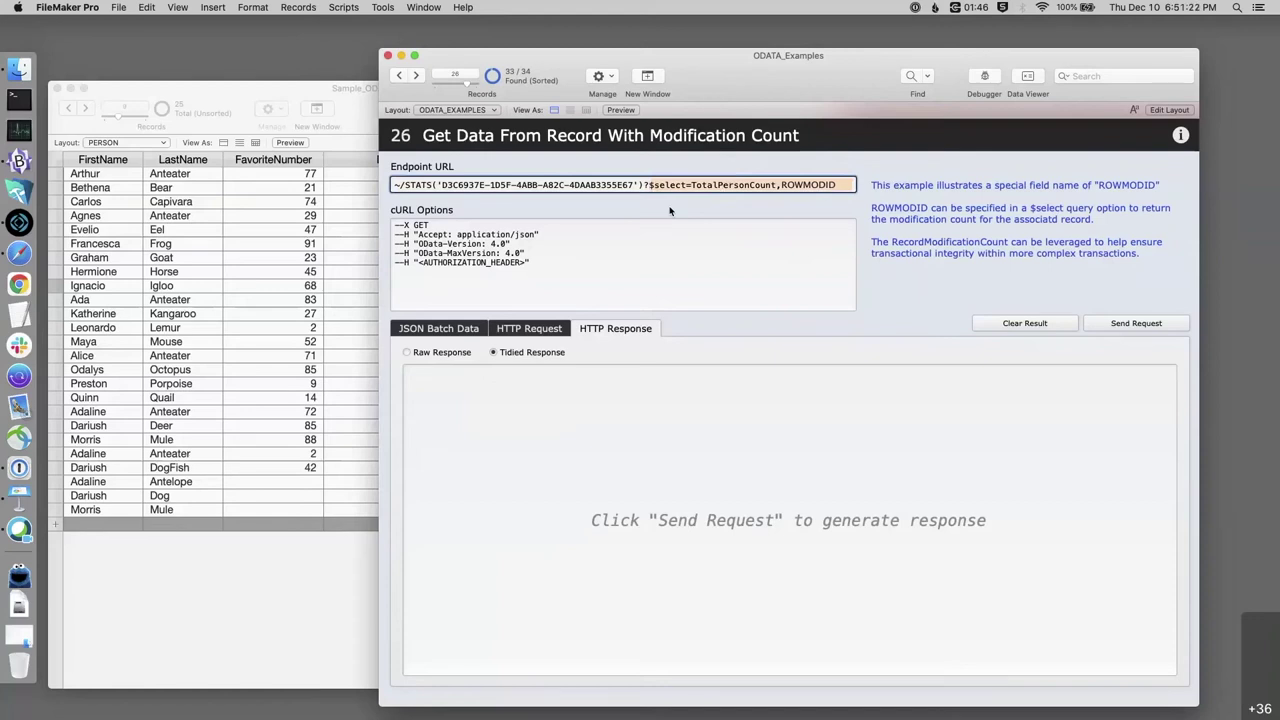
{"action": "left_click", "coordinate": [781, 211]}
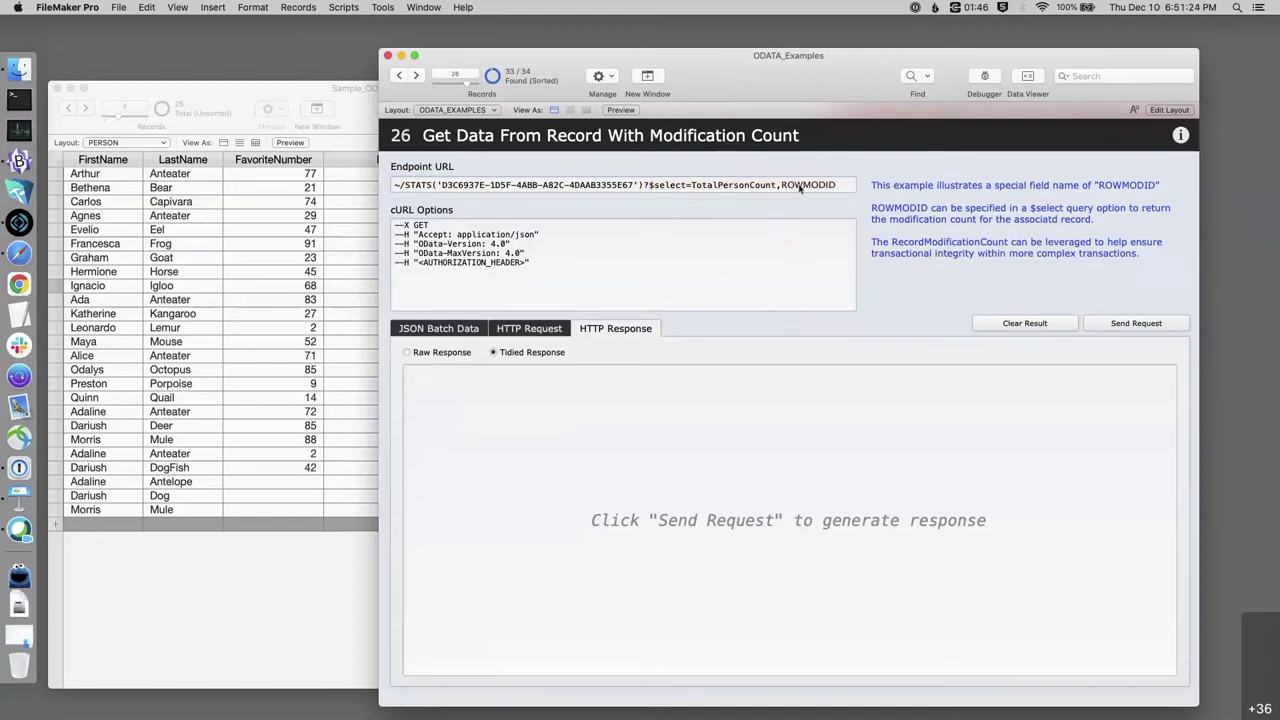
{"action": "double_click", "coordinate": [800, 187]}
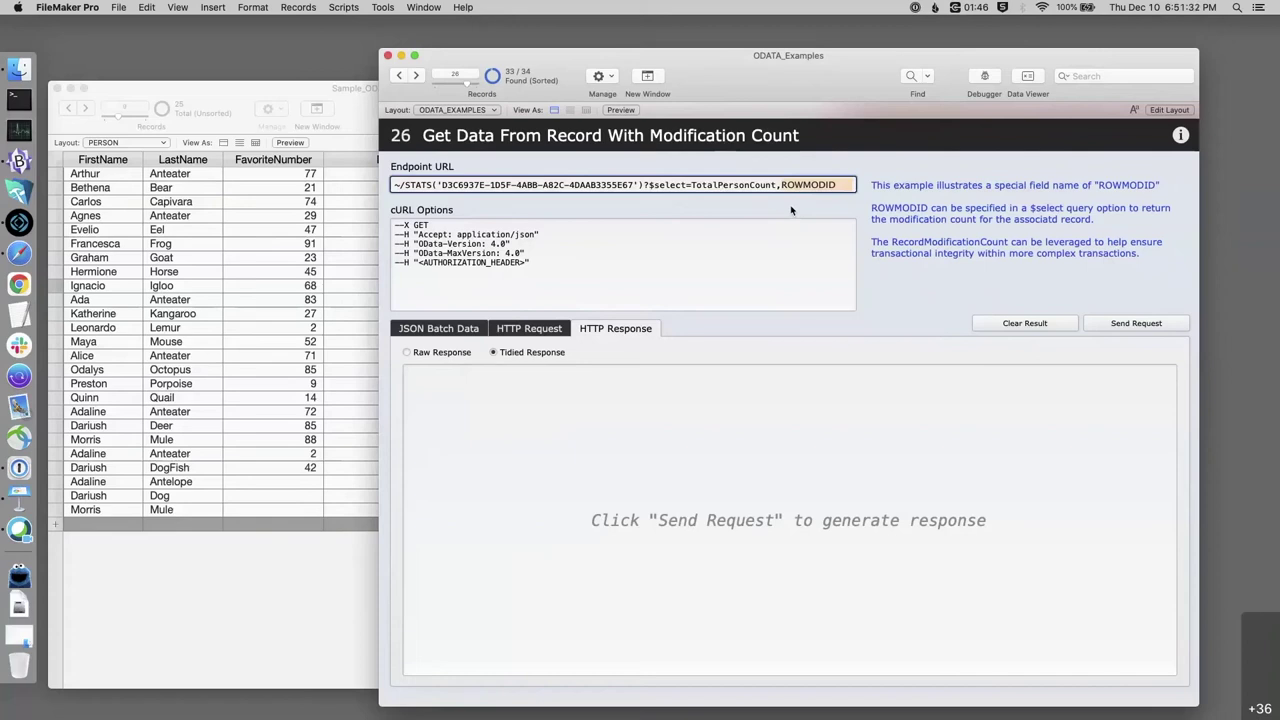
{"action": "left_click", "coordinate": [735, 212]}
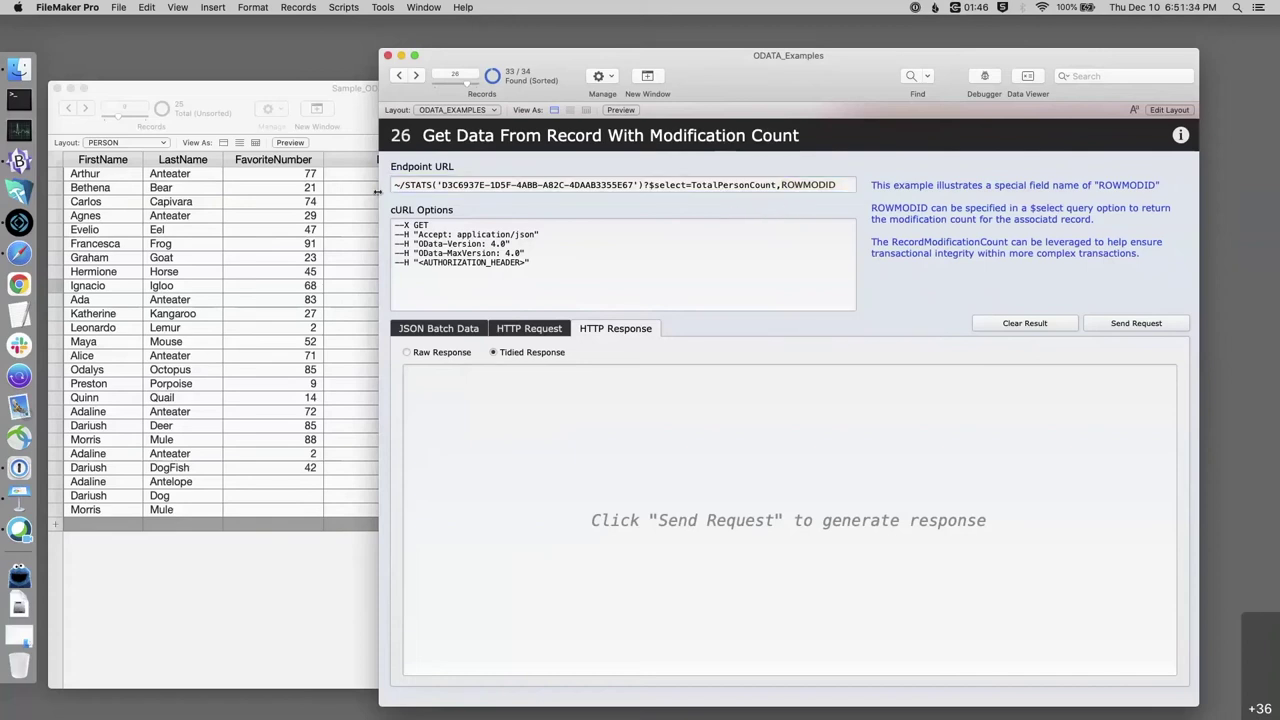
Step: Show the STATS layout in a second Sample_ODATA_Source_20201118 window, placed over the lower part of the PERSON table
{"action": "left_click", "coordinate": [256, 95]}
{"action": "left_click", "coordinate": [423, 7]}
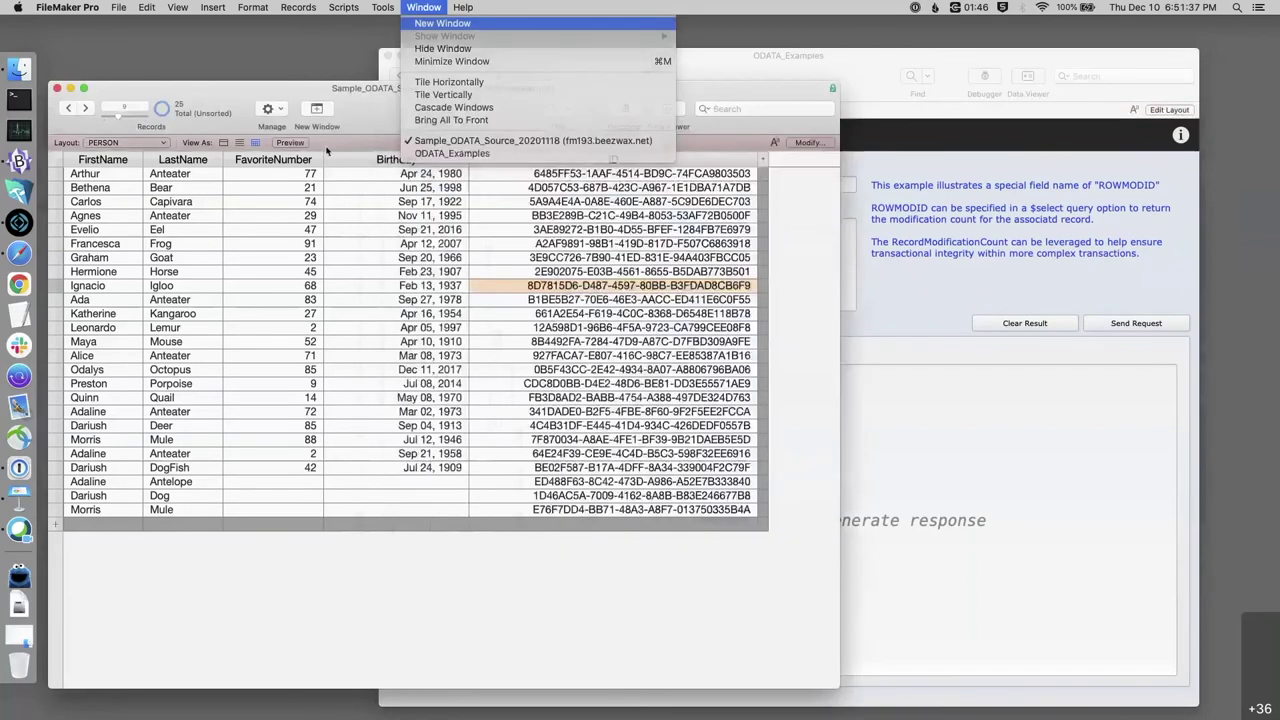
{"action": "left_click", "coordinate": [415, 127]}
{"action": "left_click_drag", "start_coordinate": [415, 134], "coordinate": [438, 248]}
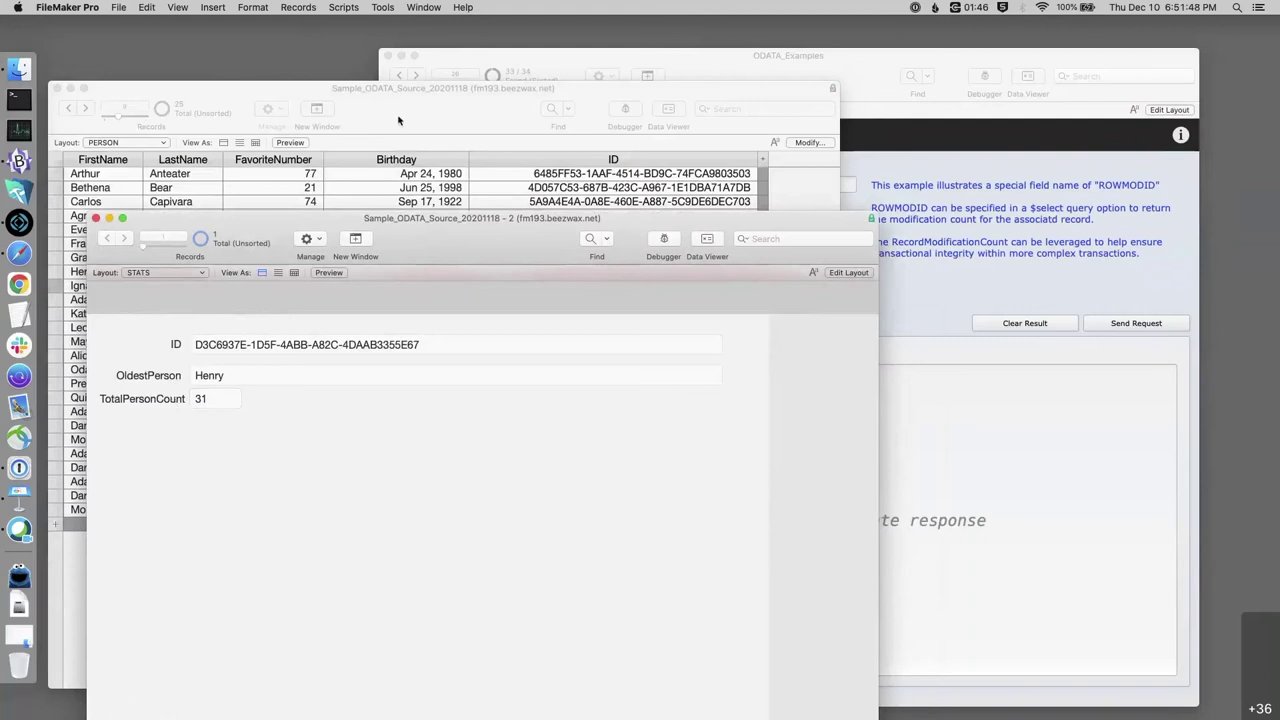
{"action": "left_click_drag", "start_coordinate": [473, 226], "coordinate": [500, 276]}
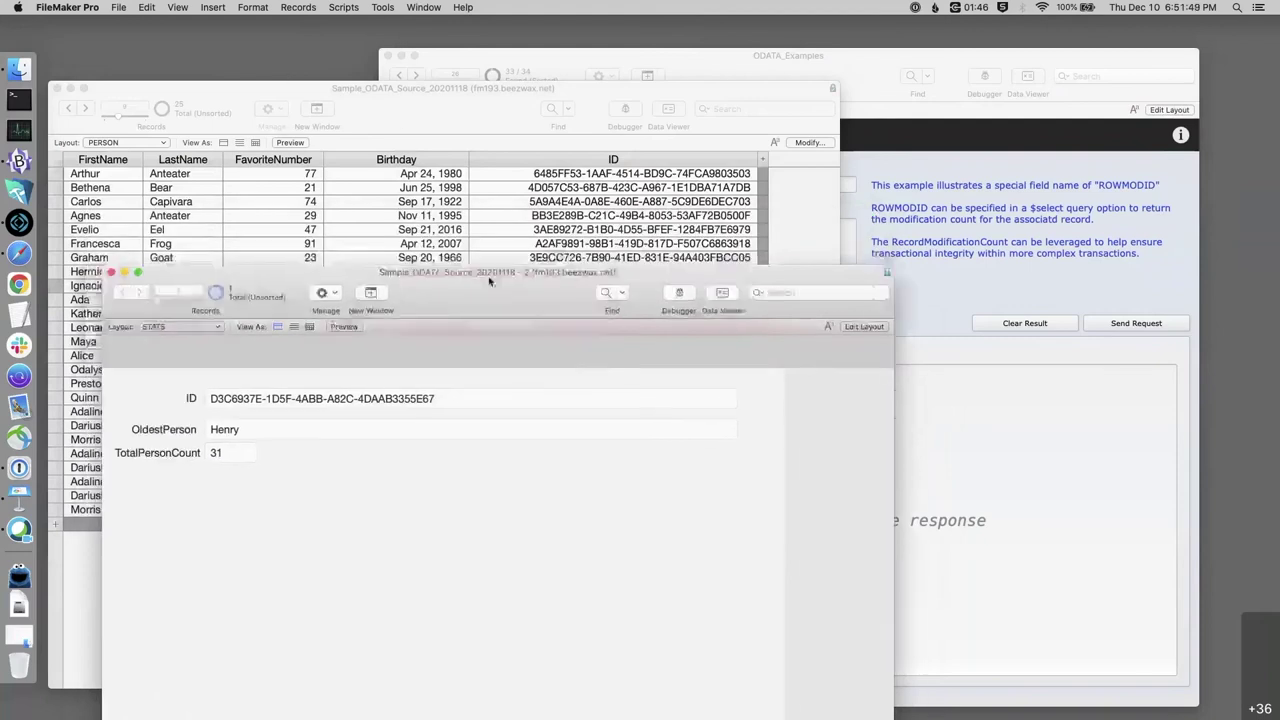
Step: Send example 26's request and arrange the PERSON and STATS windows so that both can be seen
{"action": "left_click_drag", "start_coordinate": [860, 75], "coordinate": [884, 75]}
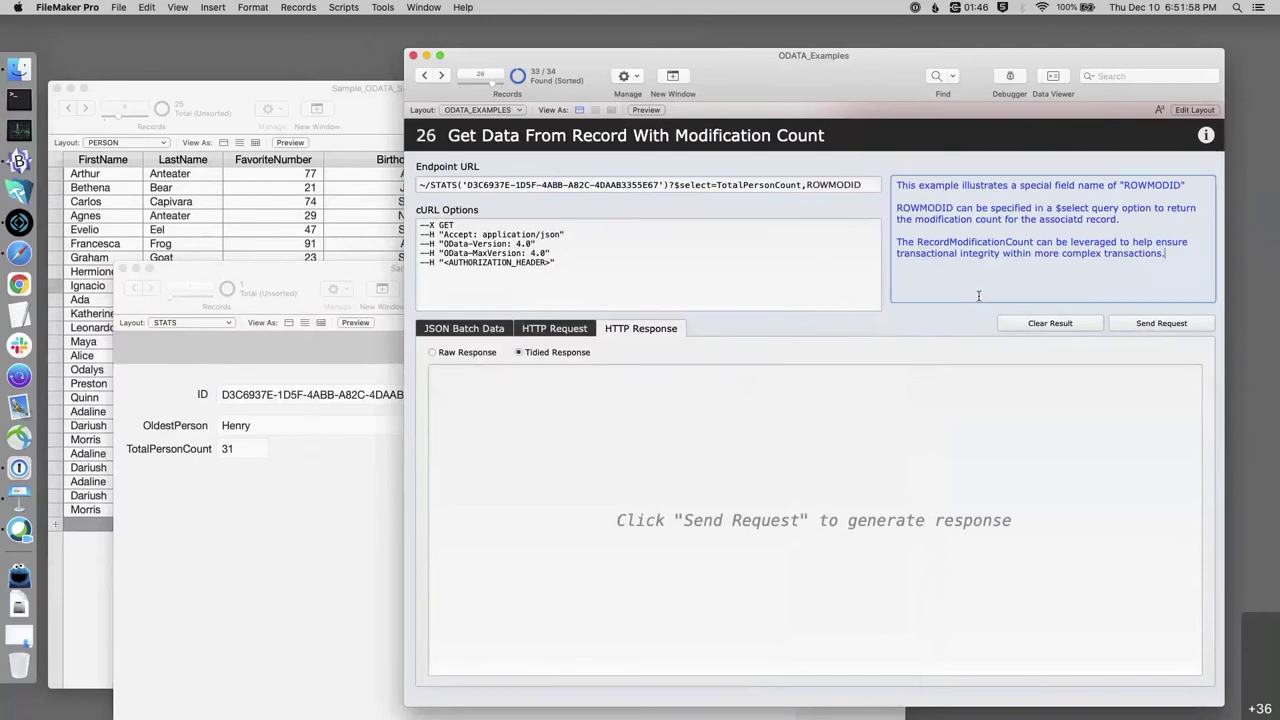
{"action": "left_click", "coordinate": [1152, 325]}
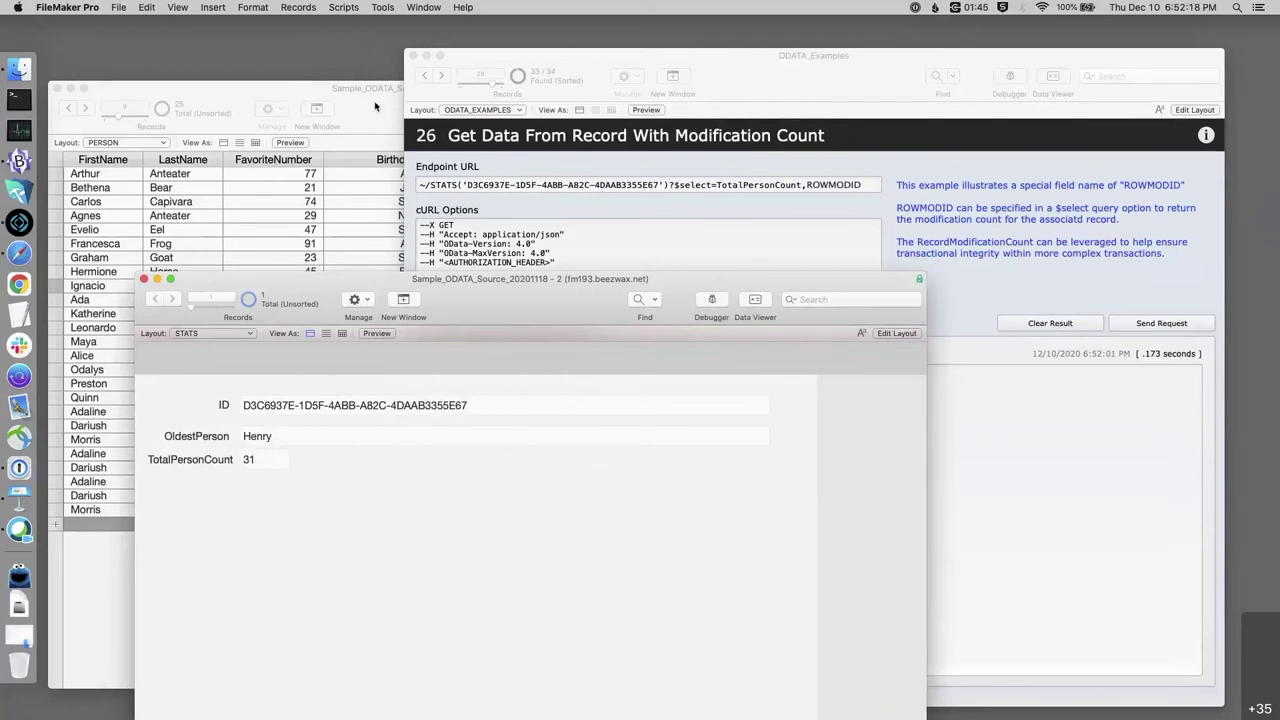
{"action": "left_click_drag", "start_coordinate": [375, 106], "coordinate": [380, 92]}
{"action": "left_click", "coordinate": [880, 450]}
{"action": "left_click_drag", "start_coordinate": [477, 301], "coordinate": [556, 304]}
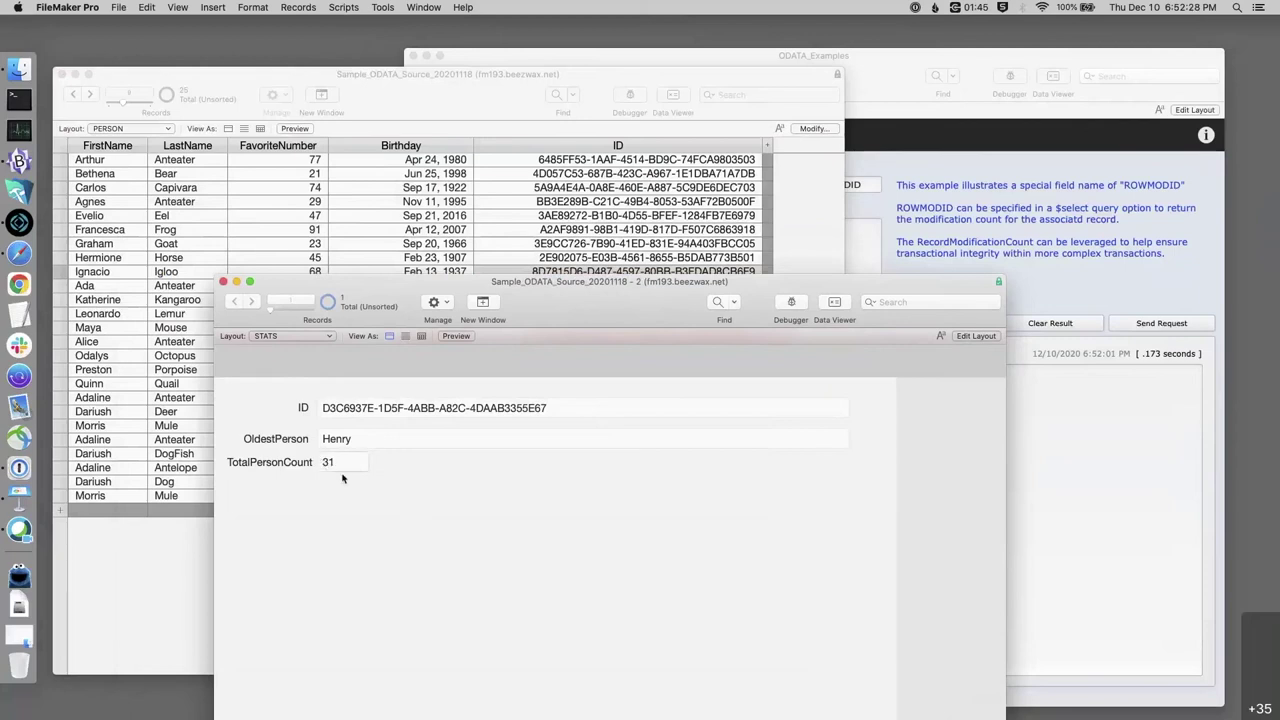
Step: Compare the STATS record's OldestPerson and TotalPersonCount fields with the PERSON table and return to example 26's response
{"action": "left_click", "coordinate": [354, 440]}
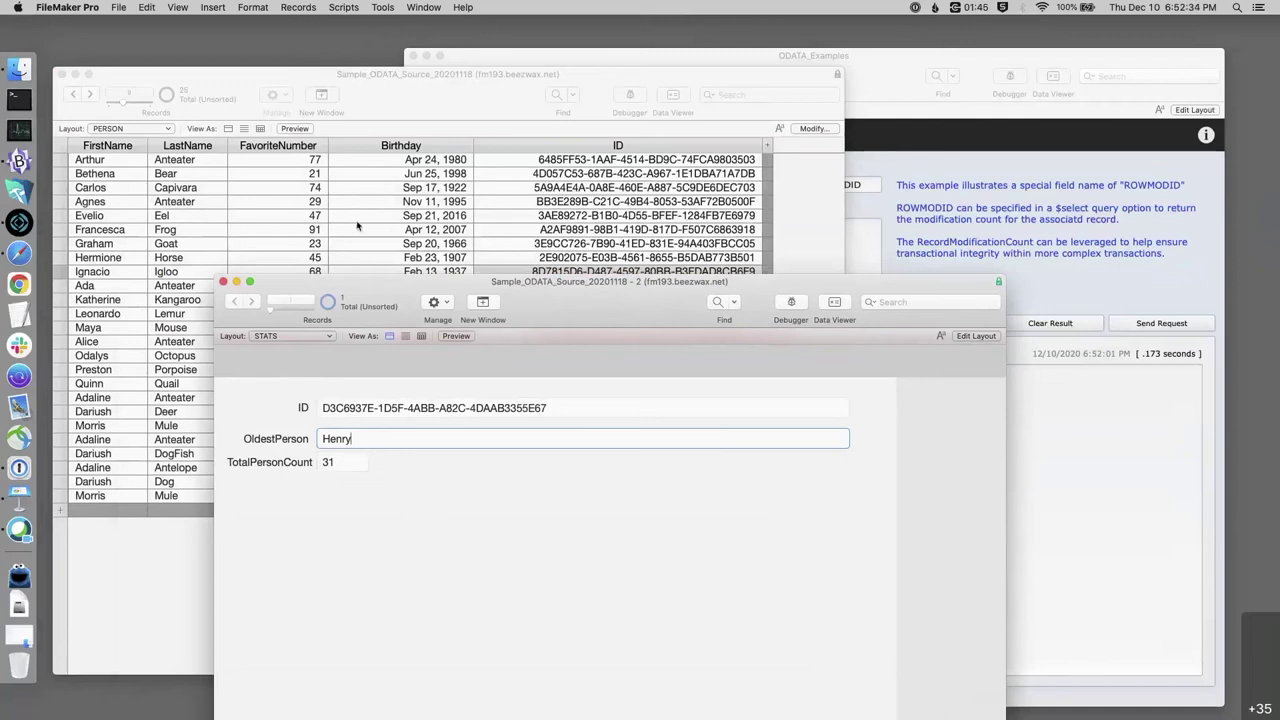
{"action": "left_click", "coordinate": [390, 97]}
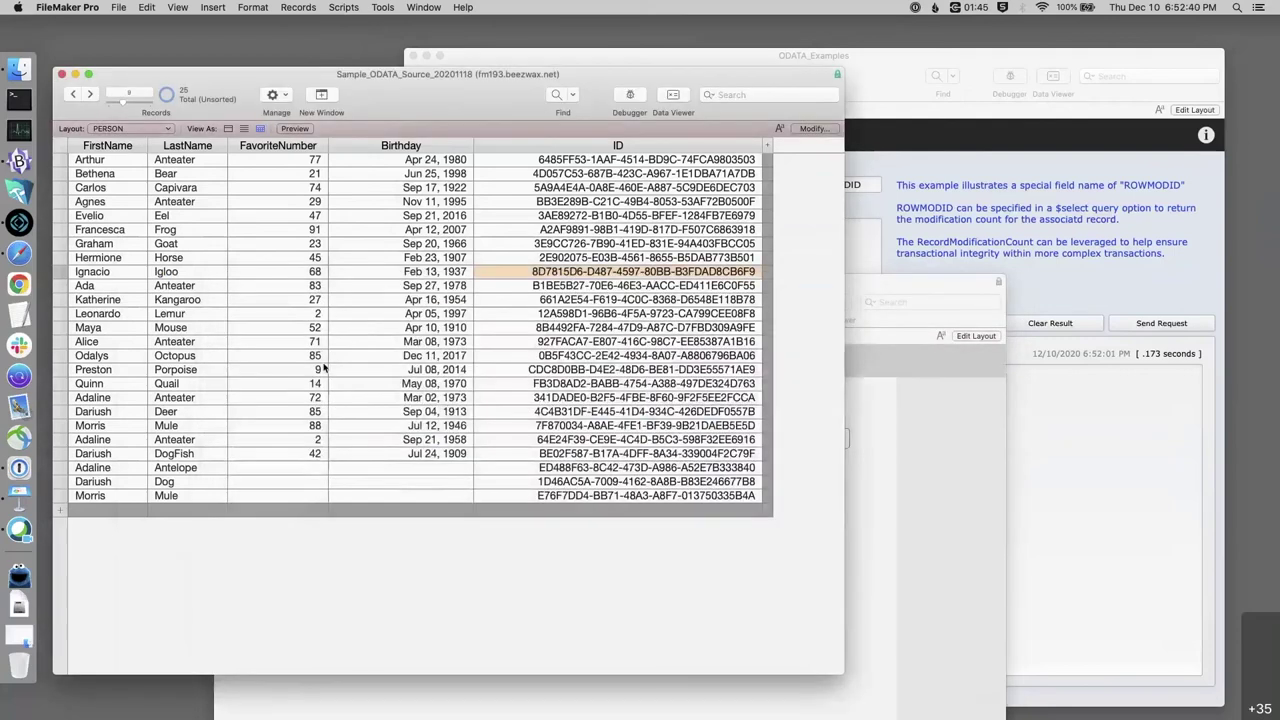
{"action": "left_click", "coordinate": [926, 494]}
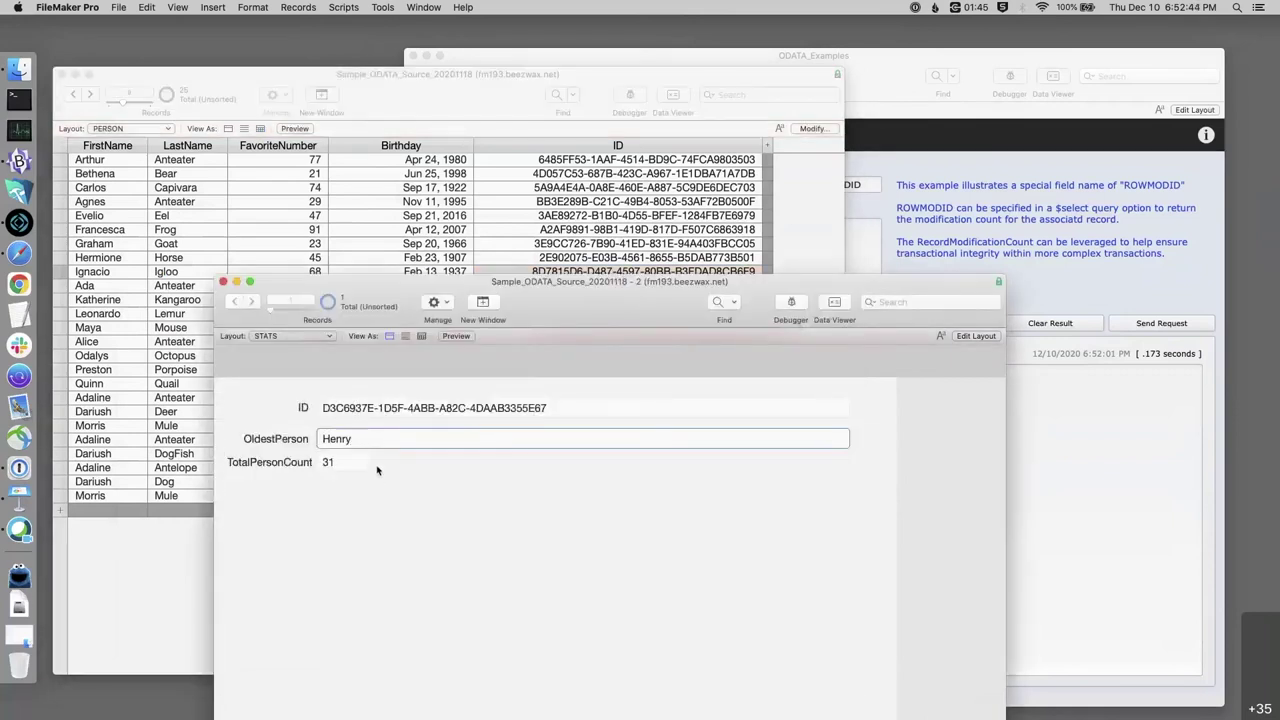
{"action": "left_click", "coordinate": [515, 521]}
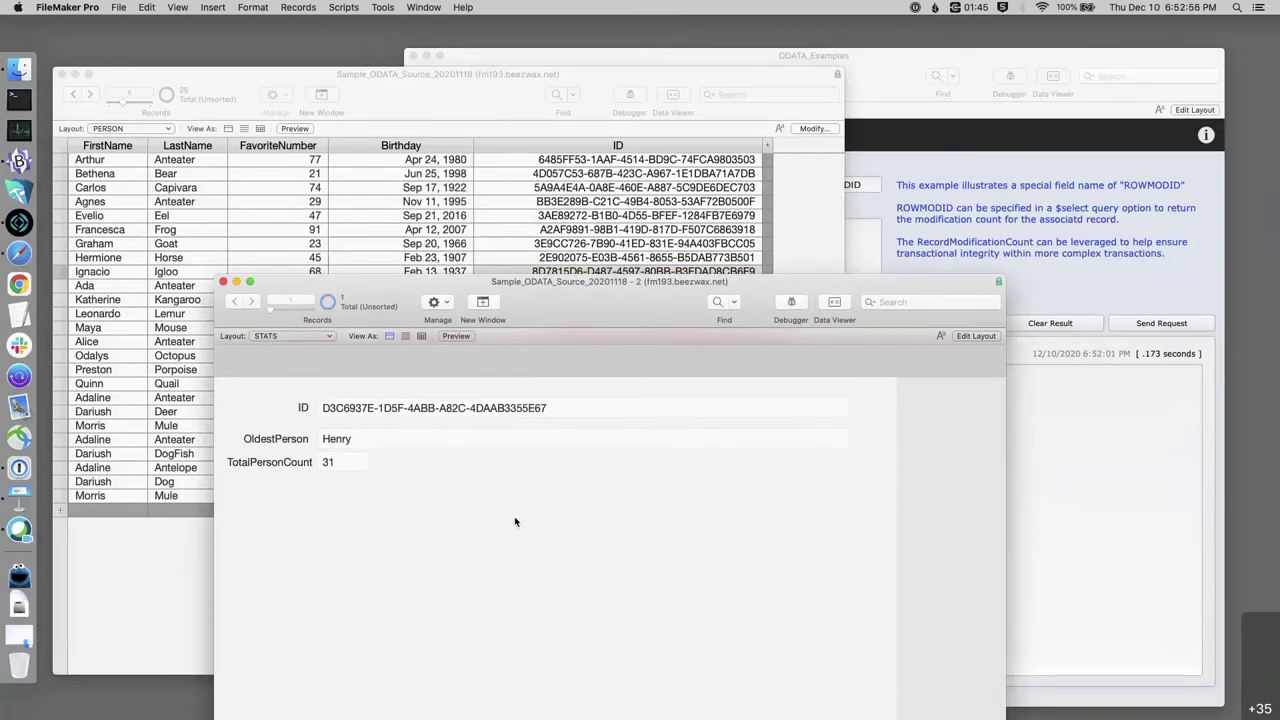
{"action": "left_click", "coordinate": [452, 170]}
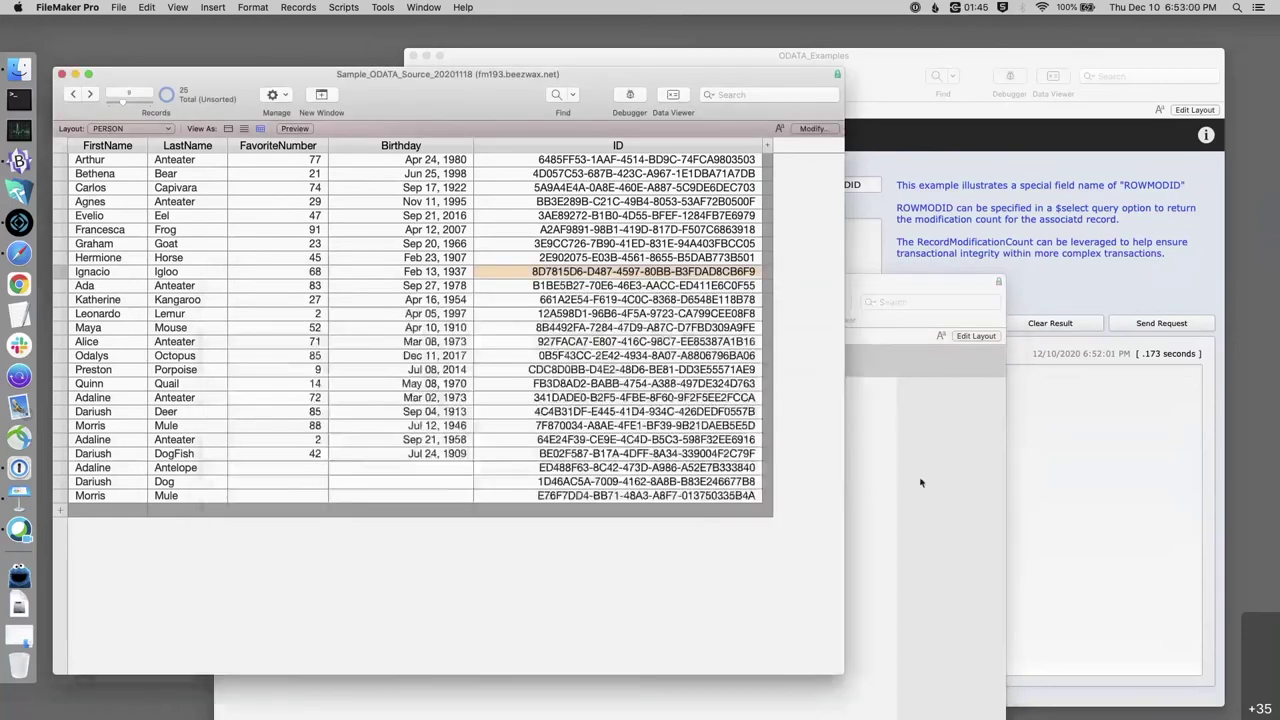
{"action": "left_click", "coordinate": [916, 560]}
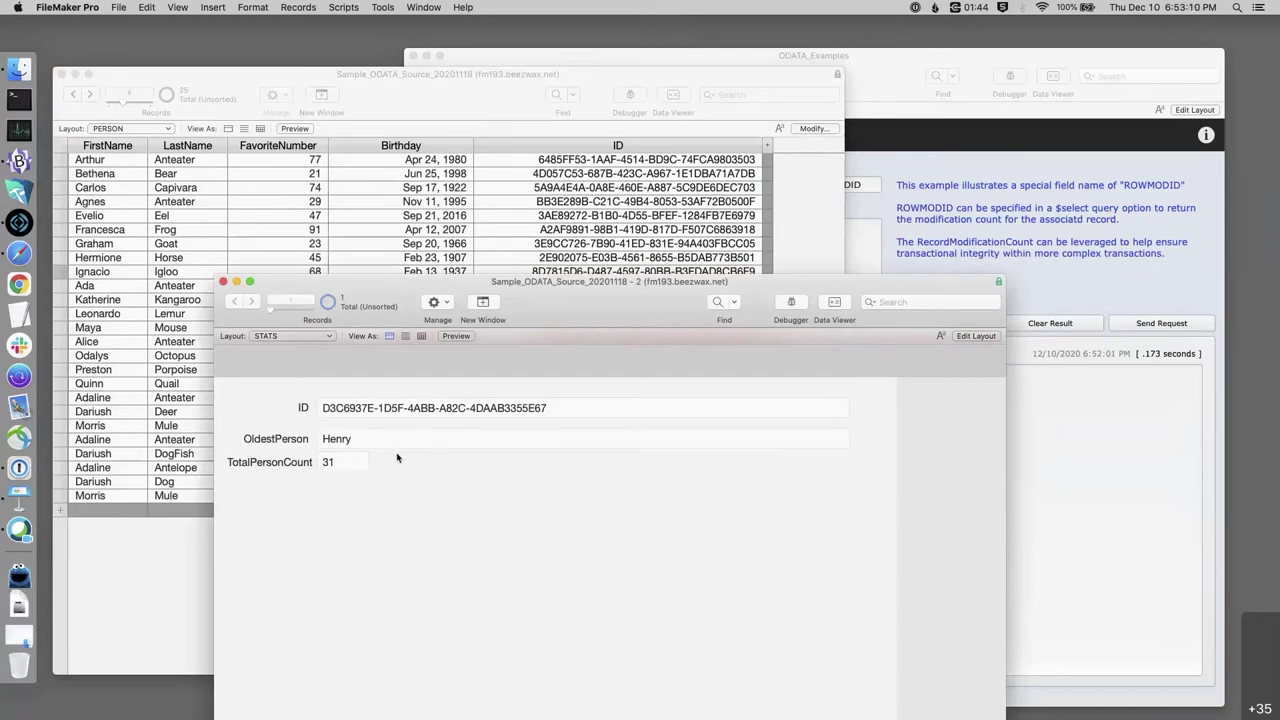
{"action": "left_click", "coordinate": [403, 108]}
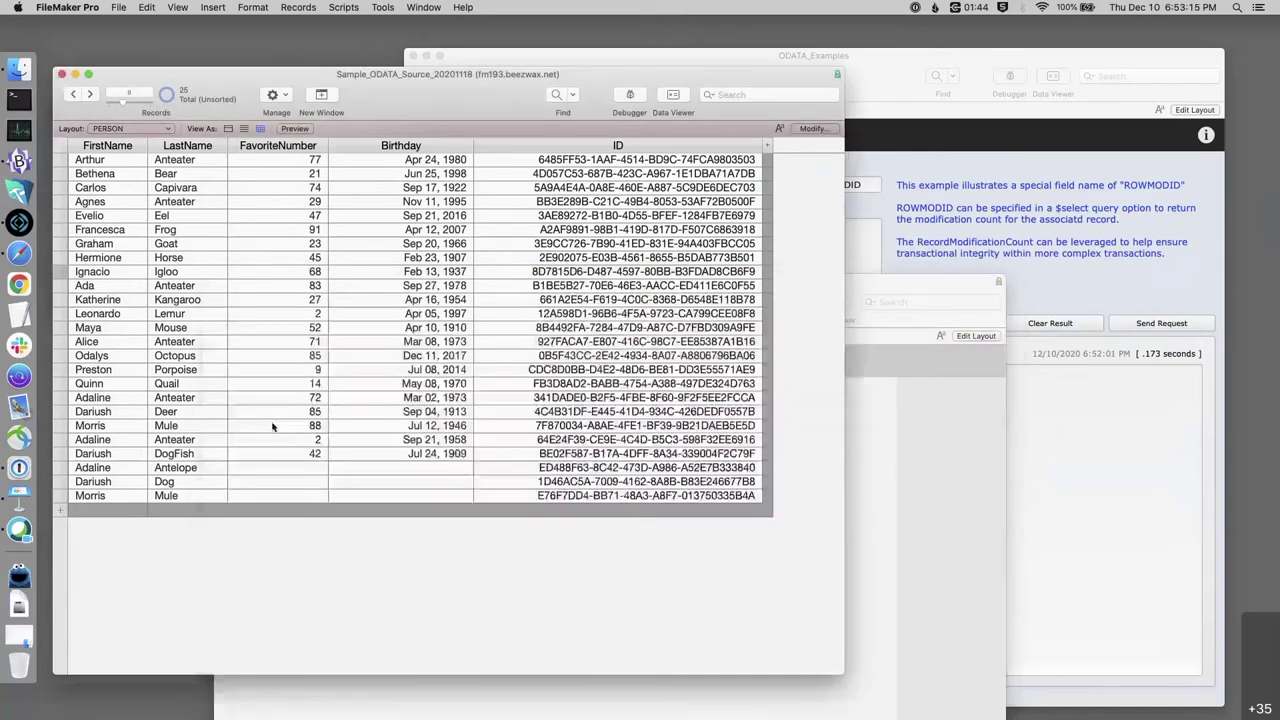
{"action": "left_click", "coordinate": [872, 496]}
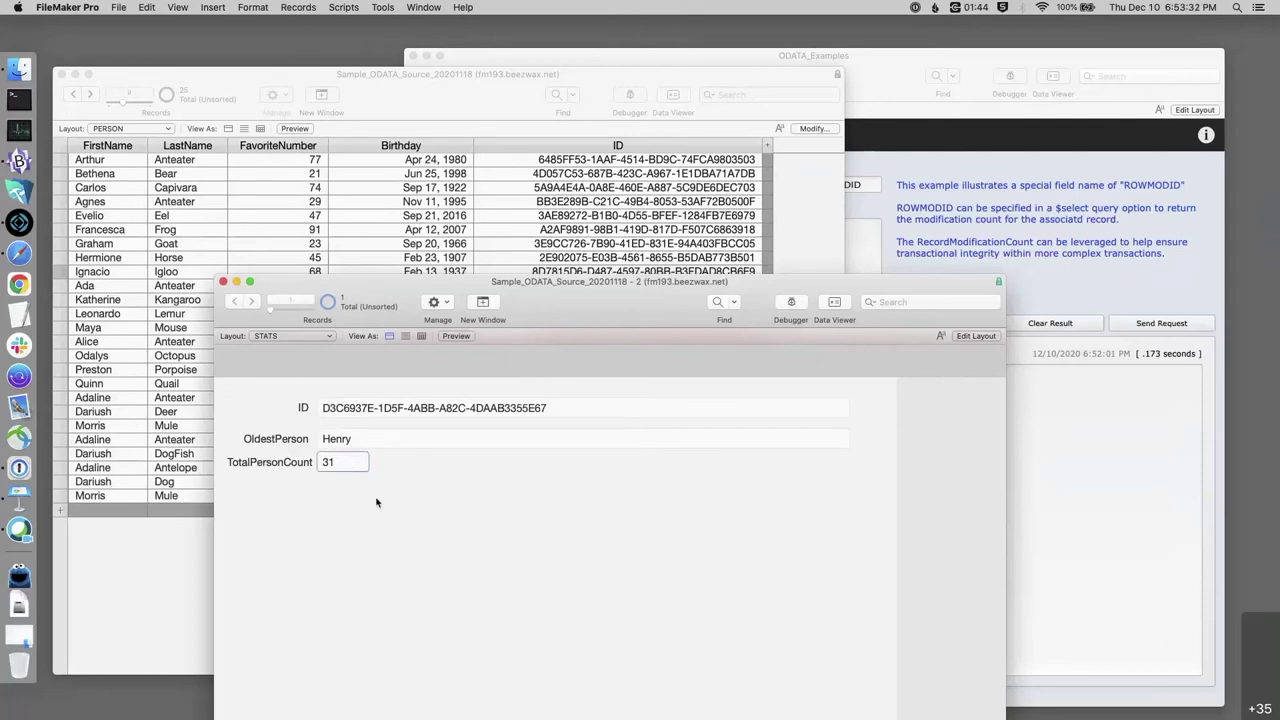
{"action": "left_click", "coordinate": [461, 106]}
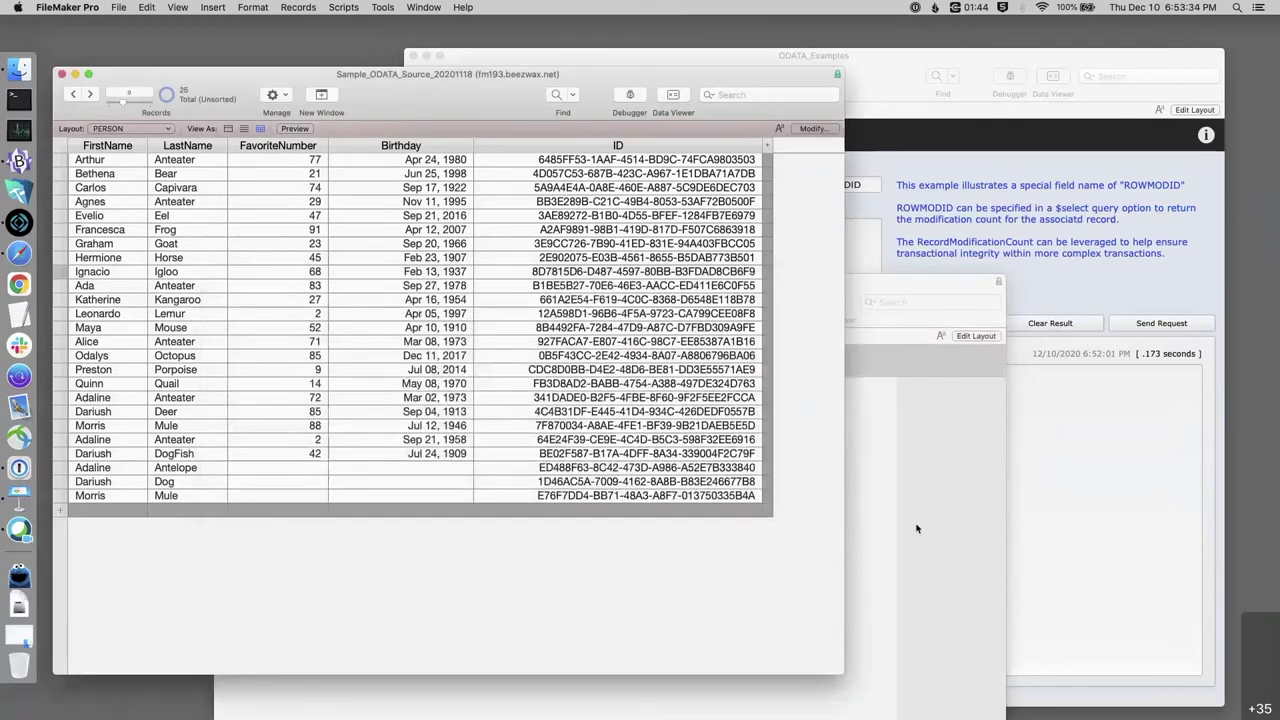
{"action": "left_click", "coordinate": [917, 528]}
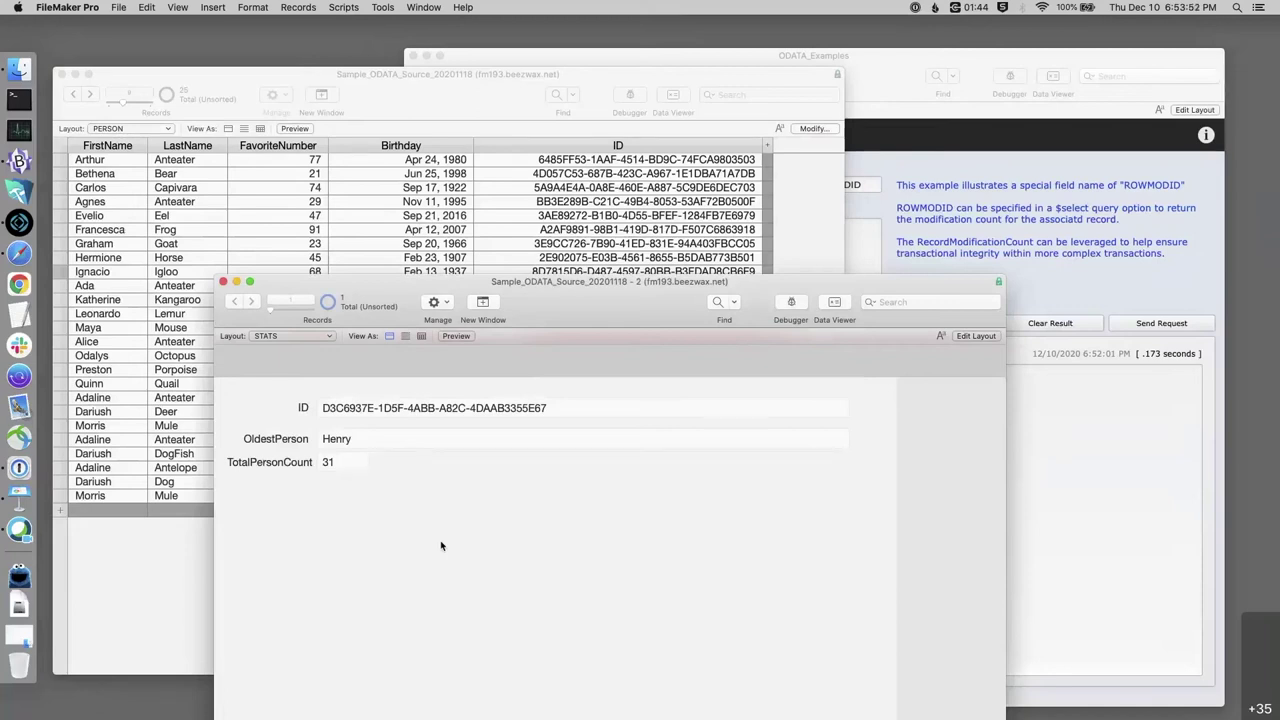
{"action": "left_click", "coordinate": [914, 66]}
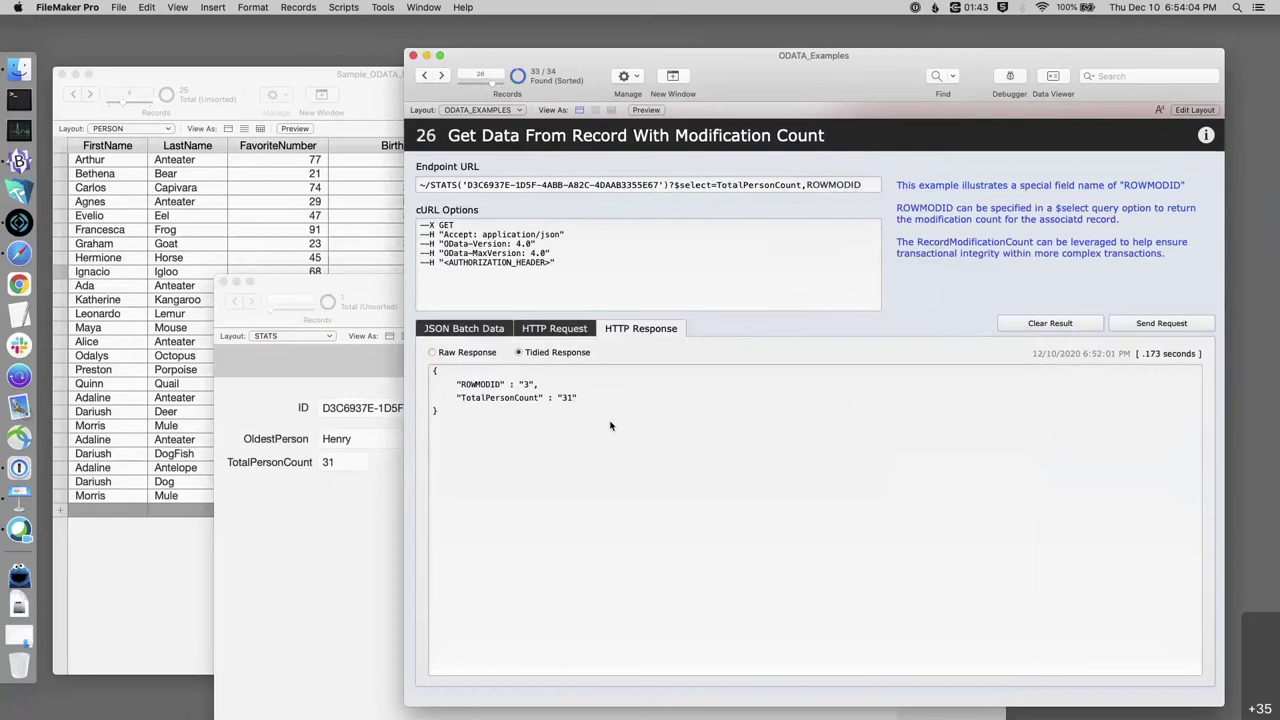
Step: Examine the ROWMODID value in example 26's response alongside the STATS record's window
{"action": "left_click", "coordinate": [531, 386]}
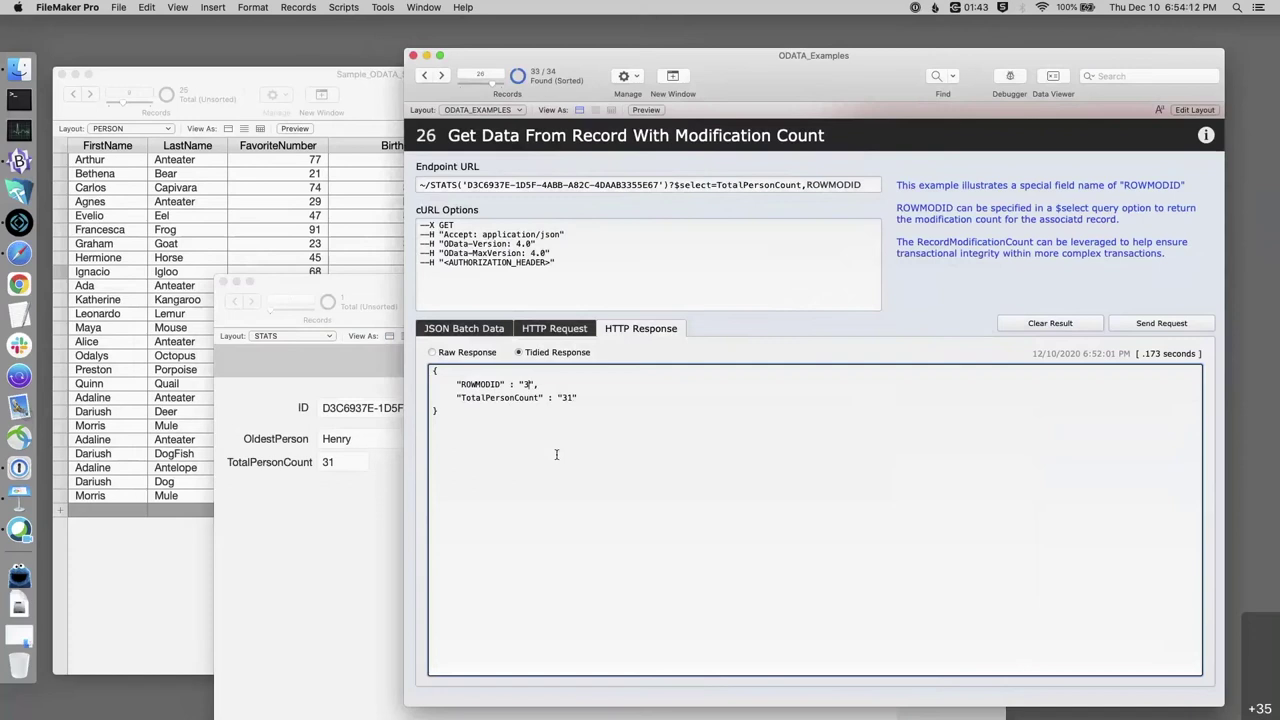
{"action": "left_click", "coordinate": [343, 563]}
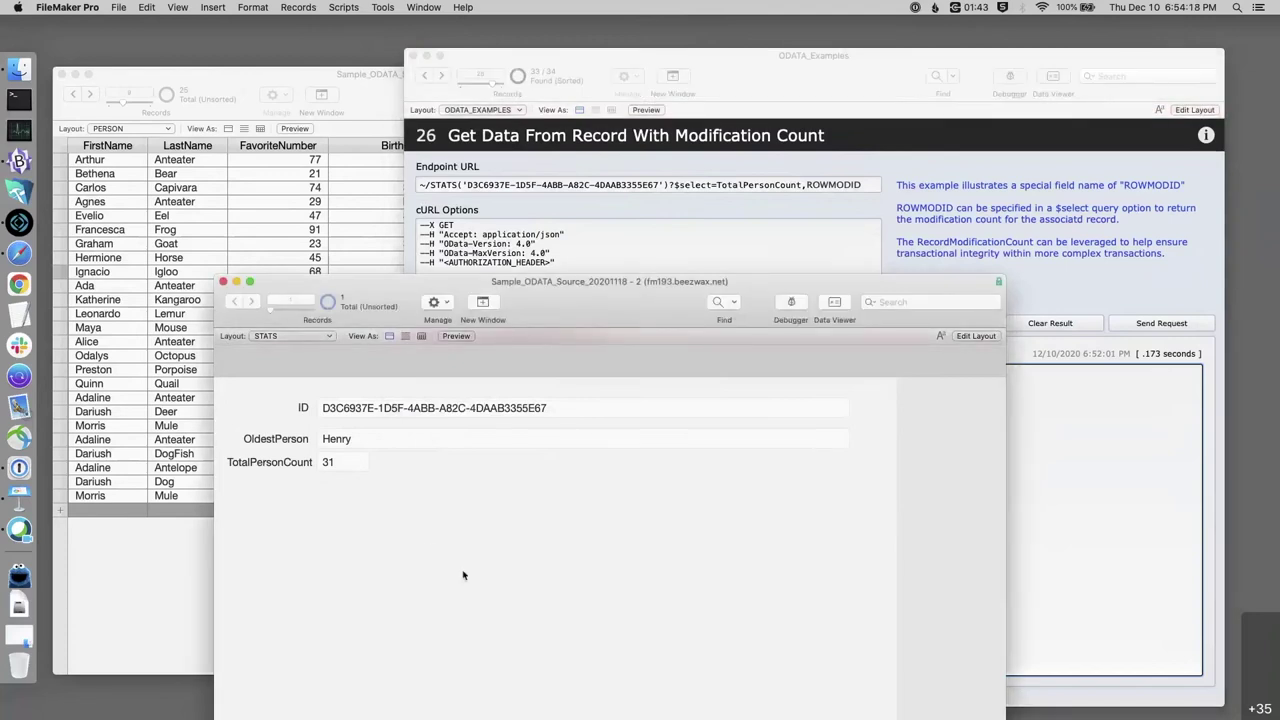
{"action": "left_click", "coordinate": [1040, 540]}
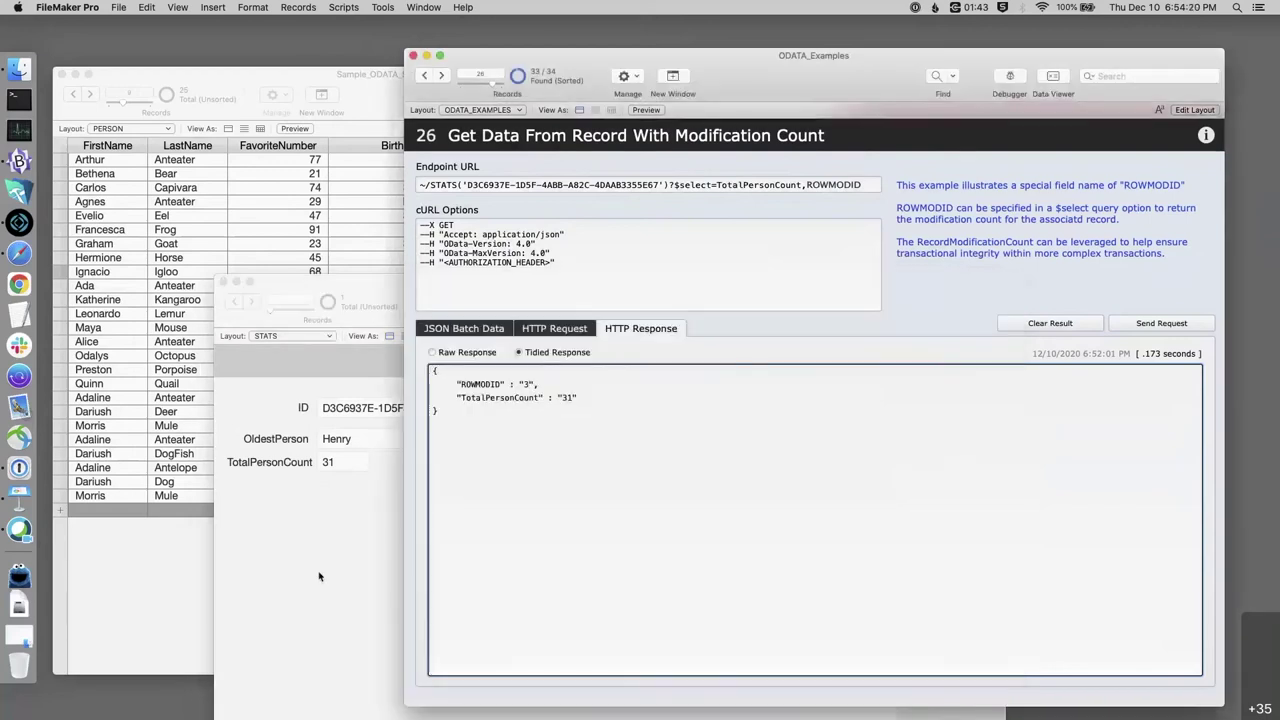
{"action": "left_click", "coordinate": [767, 350]}
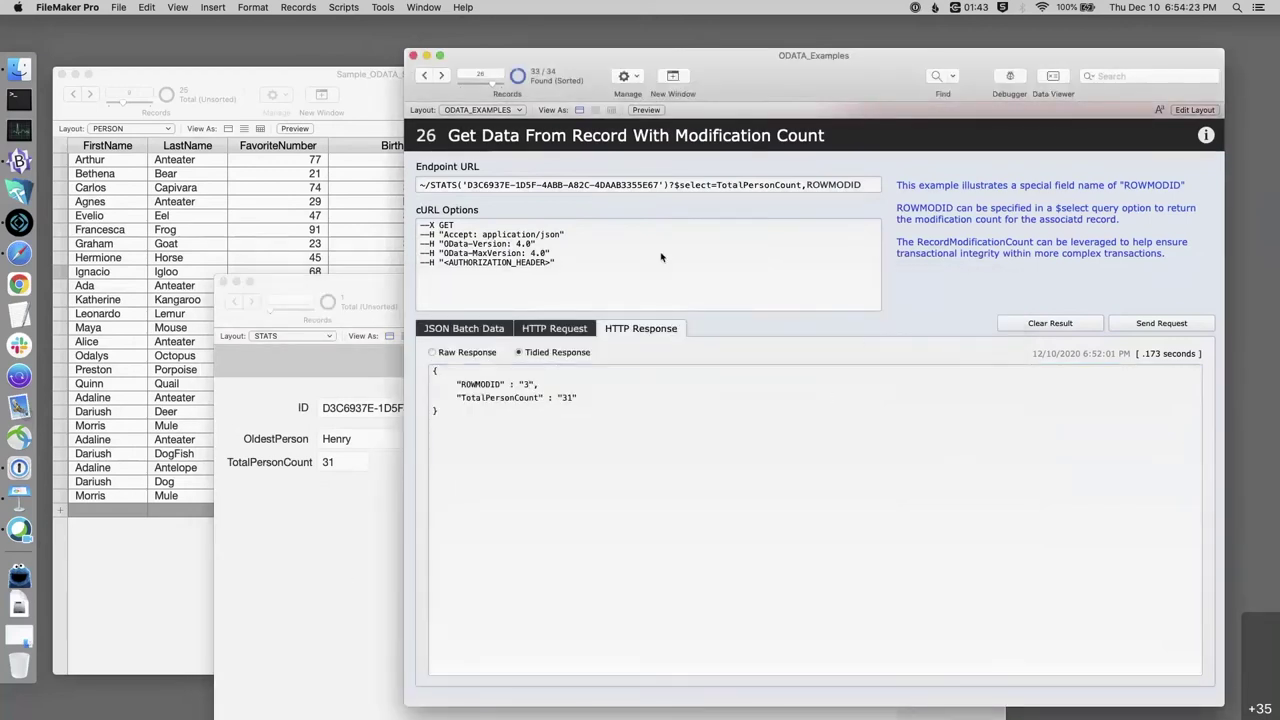
Step: Go to example 27 and examine its HTTP request body and the STATS table in its endpoint URL
{"action": "left_click", "coordinate": [439, 76]}
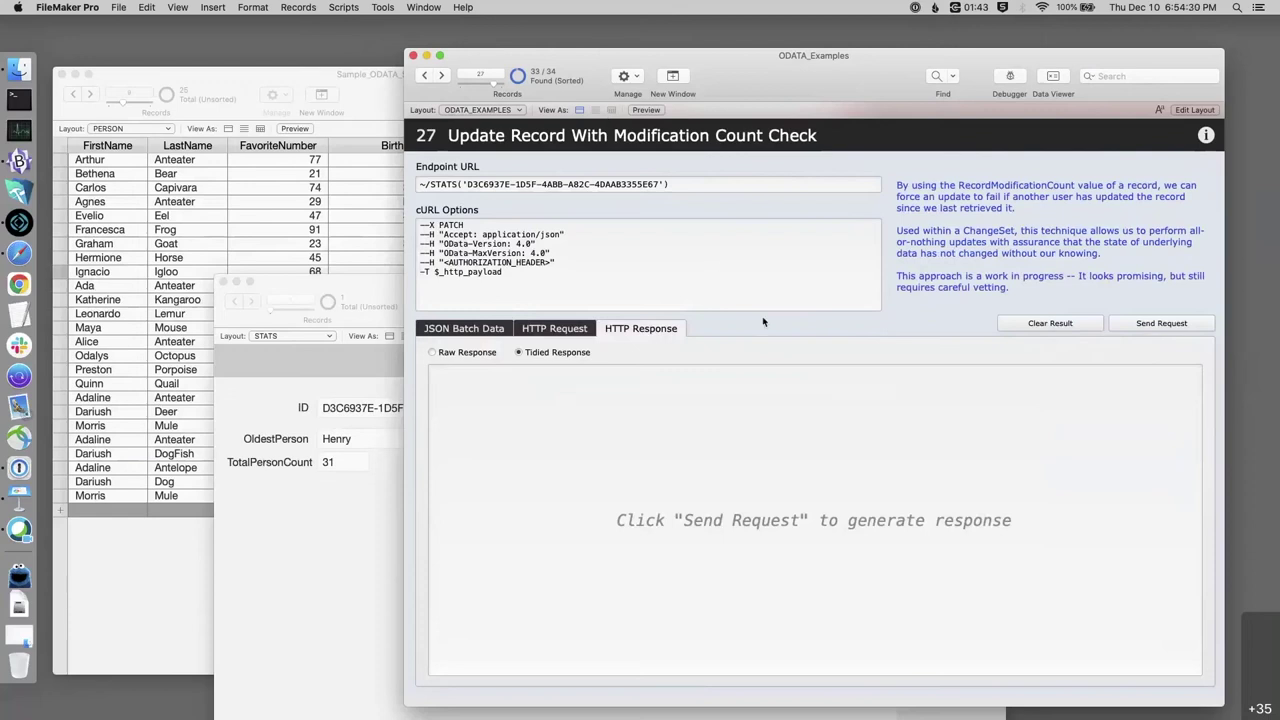
{"action": "left_click", "coordinate": [556, 330]}
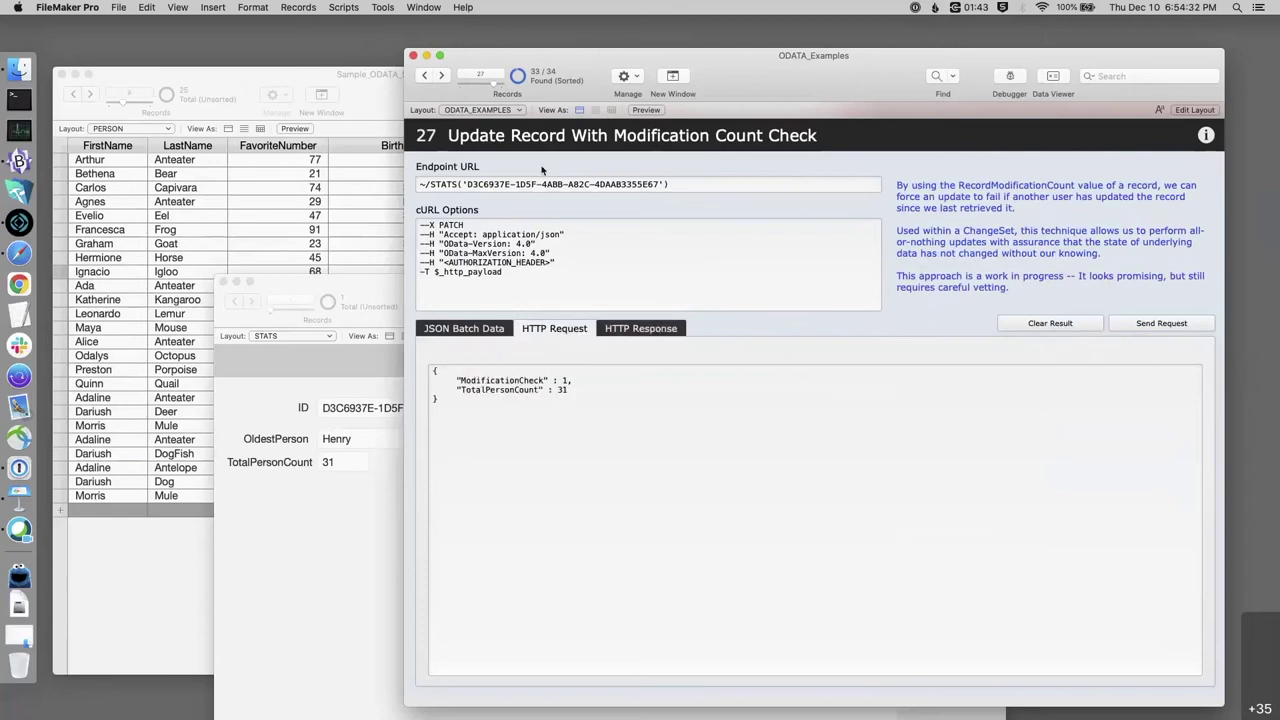
{"action": "left_click", "coordinate": [446, 188]}
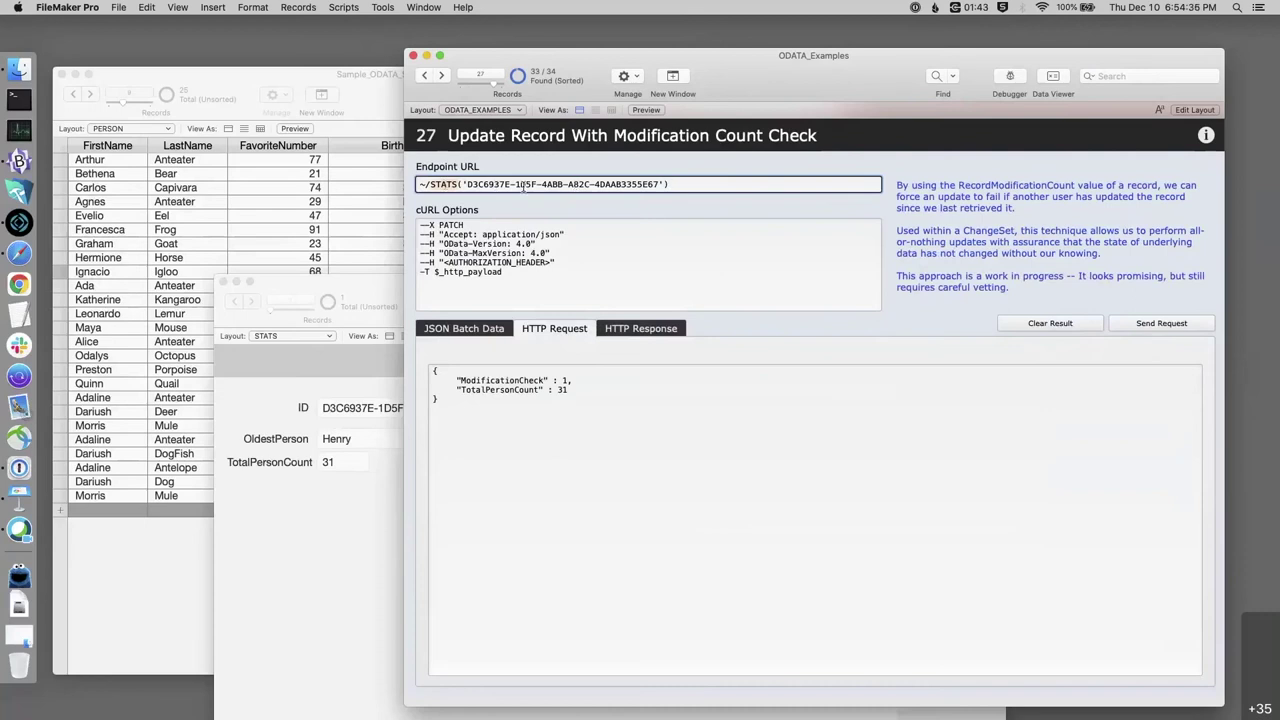
{"action": "left_click", "coordinate": [765, 340]}
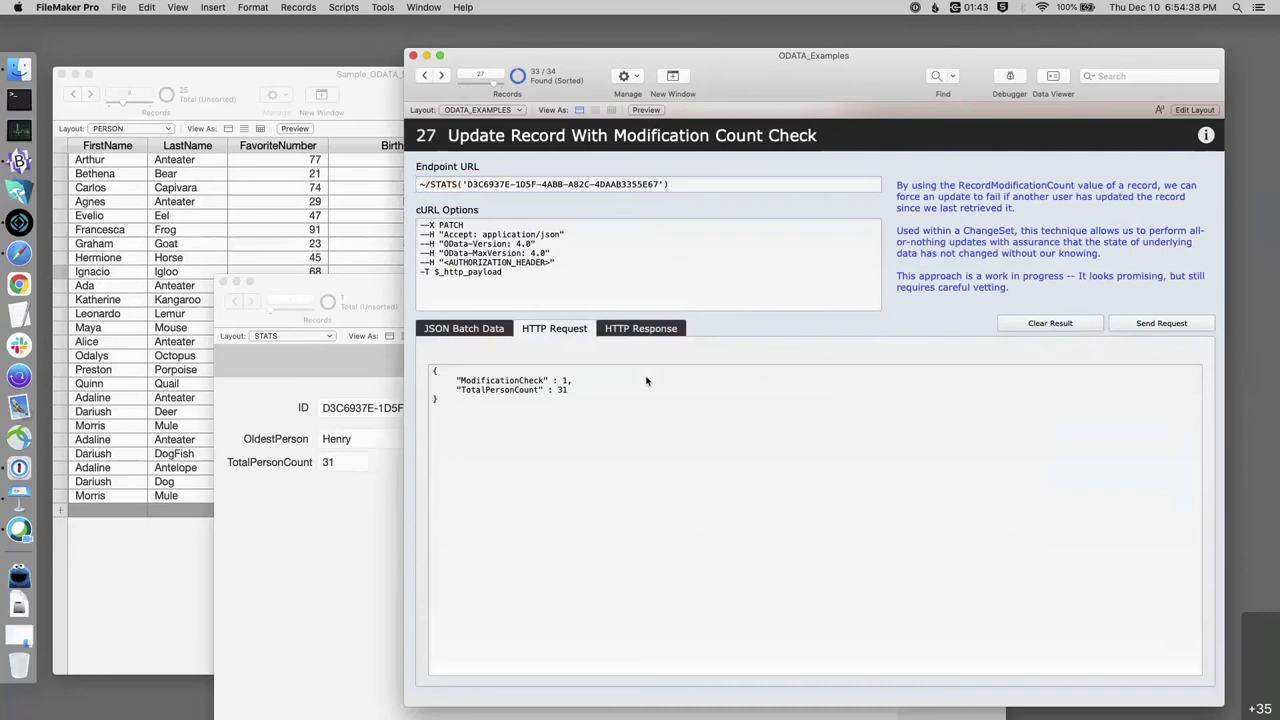
Step: Set TotalPersonCount to 34 and ModificationCheck to 3 in example 27's request body and send the request
{"action": "left_click", "coordinate": [566, 394]}
{"action": "key", "text": "BackSpace"}
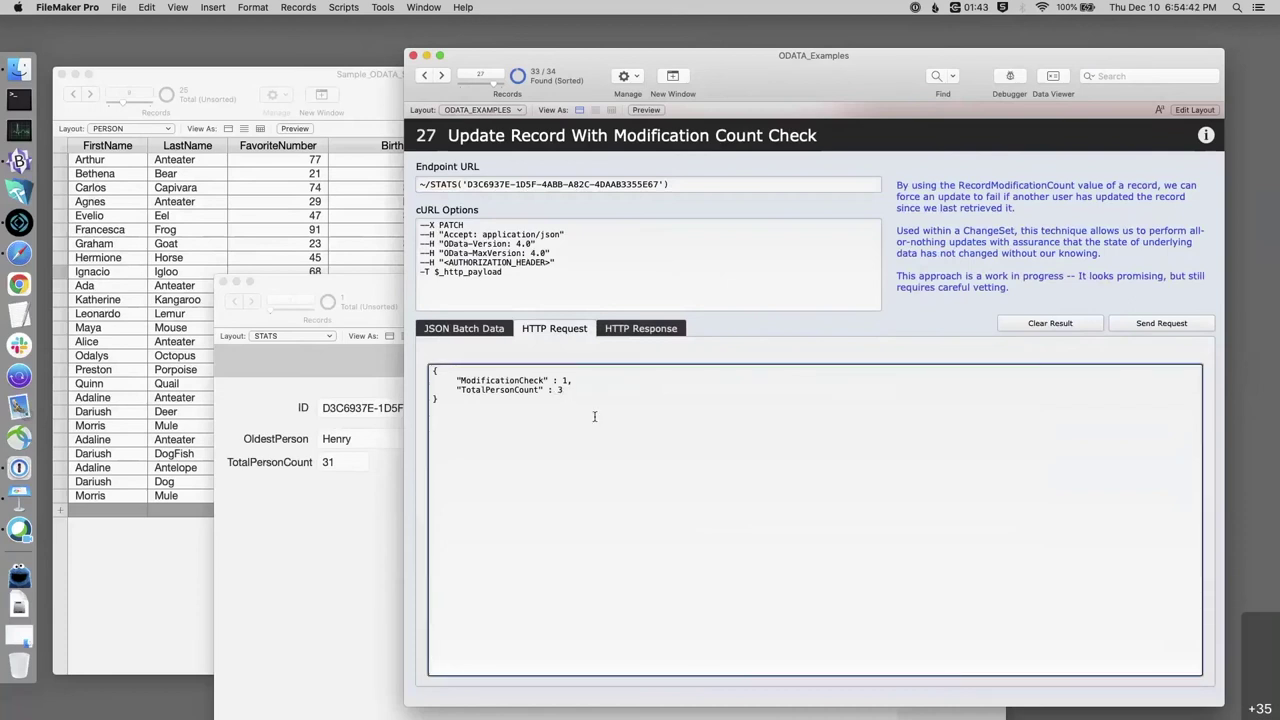
{"action": "type", "text": "4"}
{"action": "left_click", "coordinate": [565, 381]}
{"action": "key", "text": "BackSpace"}
{"action": "key", "text": "KP_Enter"}
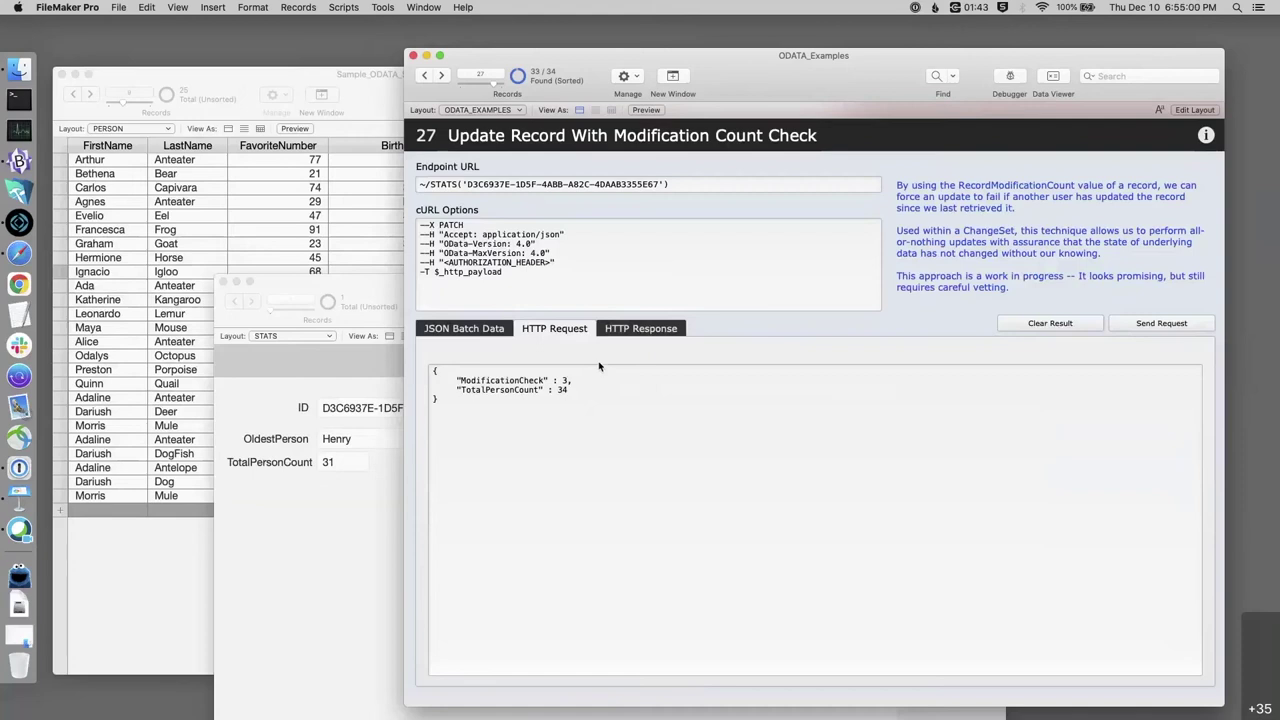
{"action": "left_click", "coordinate": [1146, 325]}
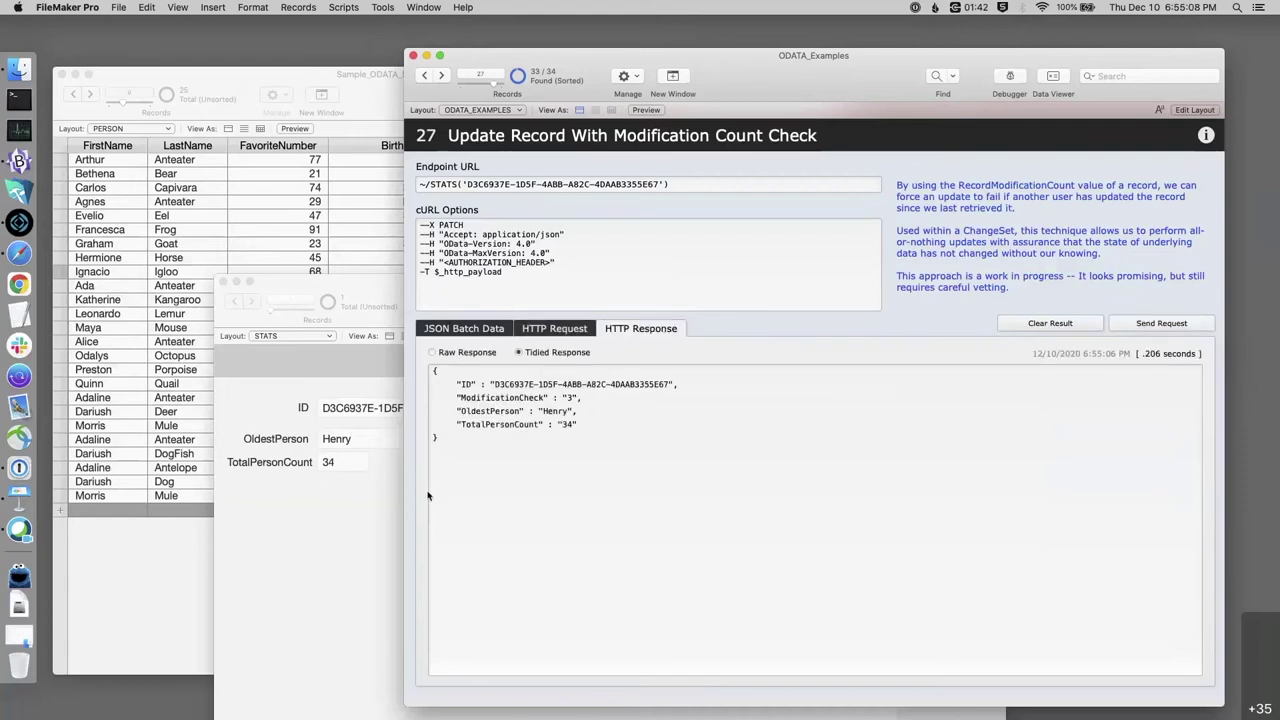
Step: Check the STATS record's TotalPersonCount and resend example 27's request with the same body values
{"action": "left_click", "coordinate": [340, 498]}
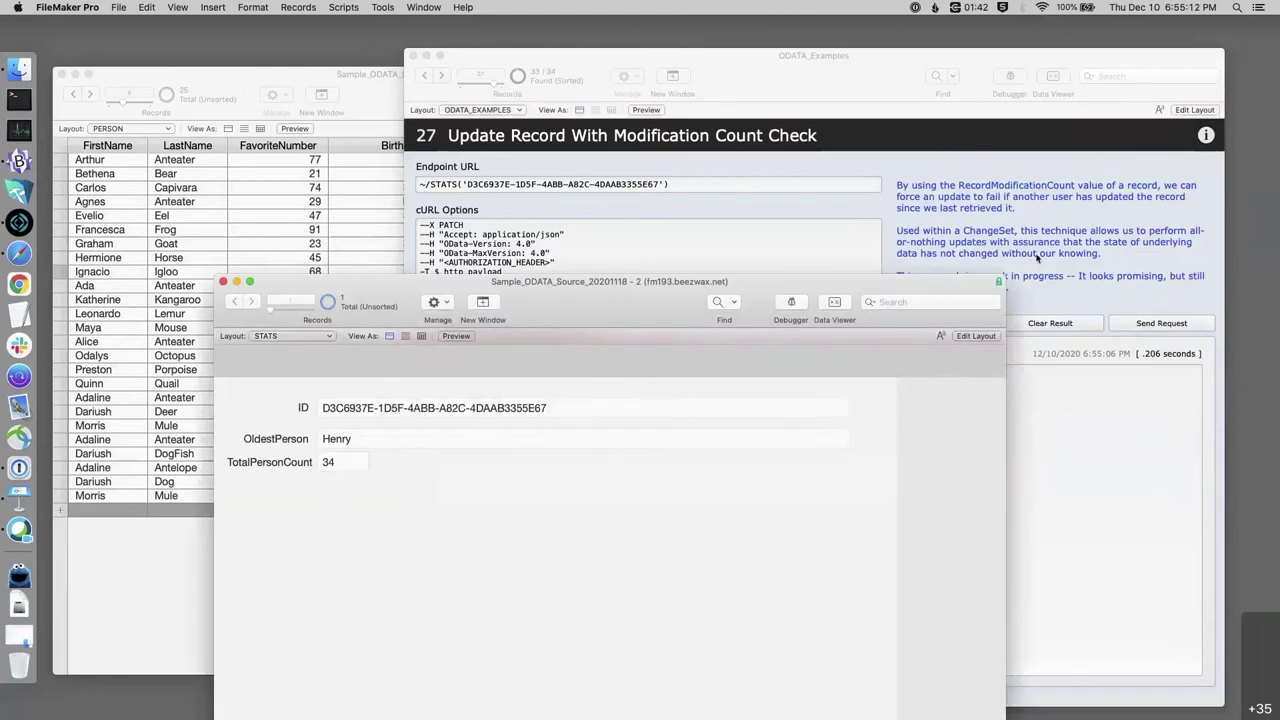
{"action": "left_click", "coordinate": [875, 152]}
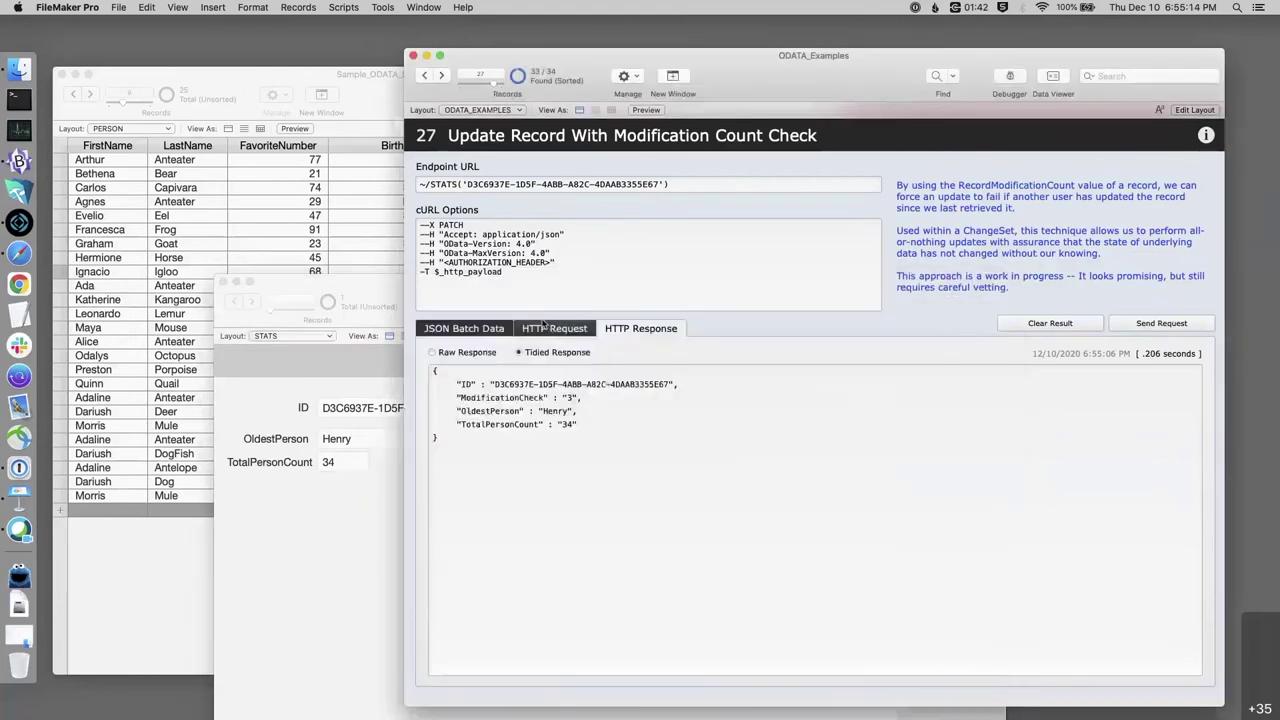
{"action": "left_click", "coordinate": [548, 328]}
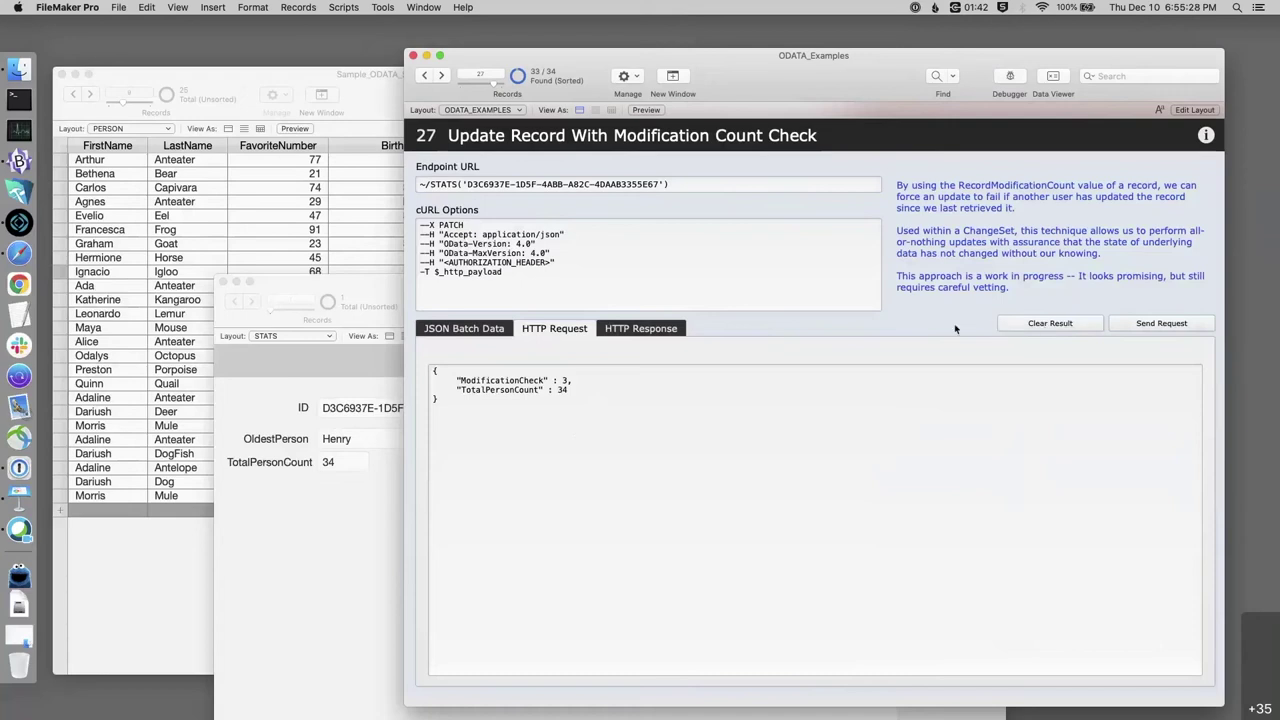
{"action": "left_click", "coordinate": [1158, 324]}
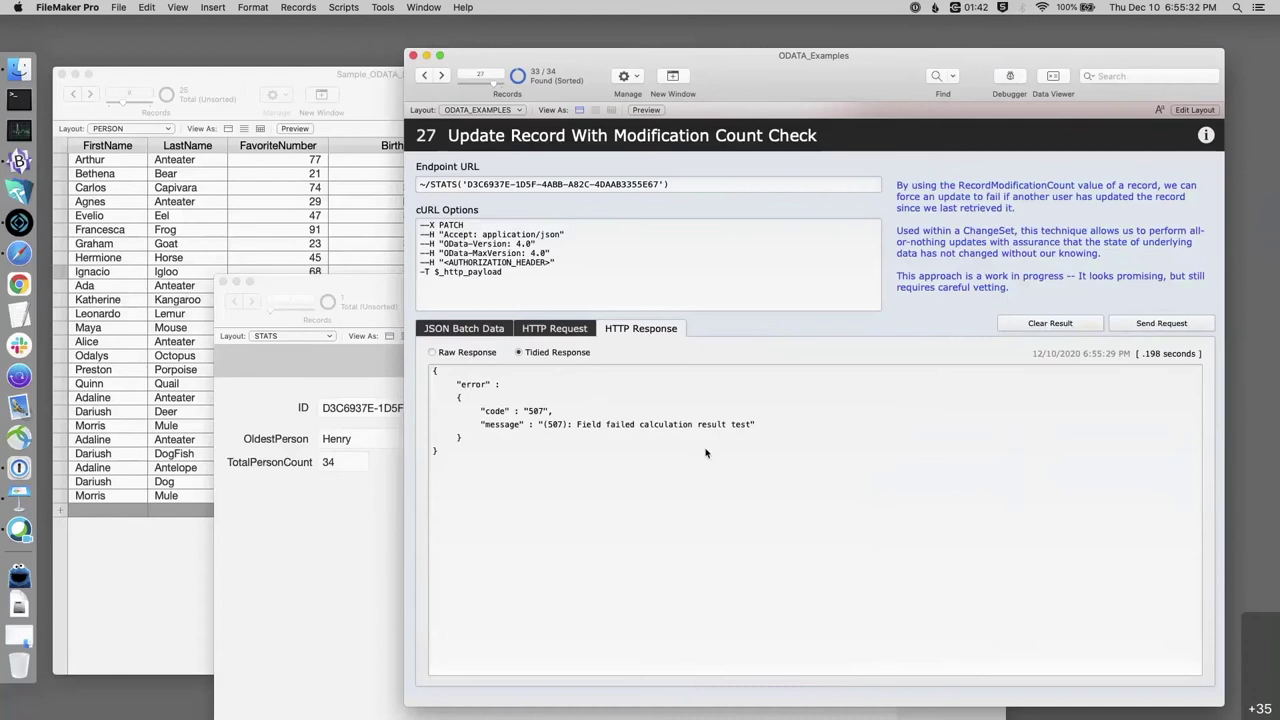
Step: Inspect the validation calculation of the STATS table's ModificationCheck field in the database definition and close it without changes
{"action": "left_click", "coordinate": [308, 533]}
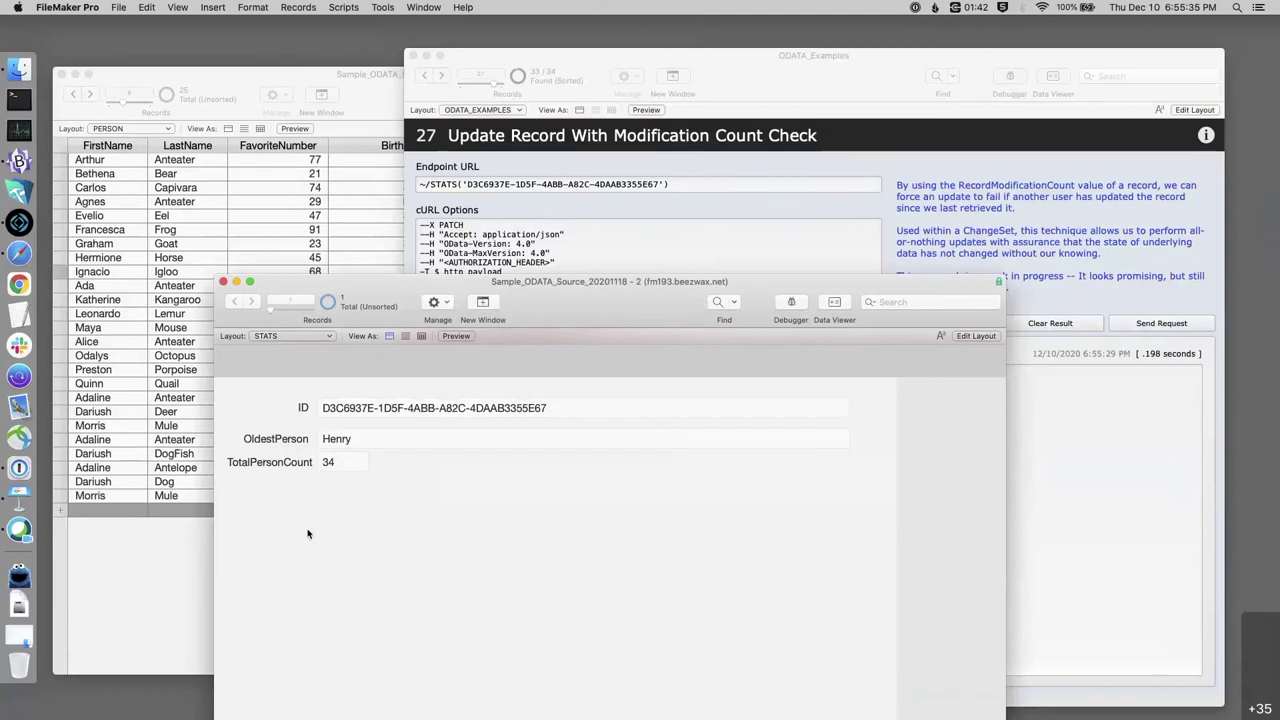
{"action": "key", "text": "super+shift+d"}
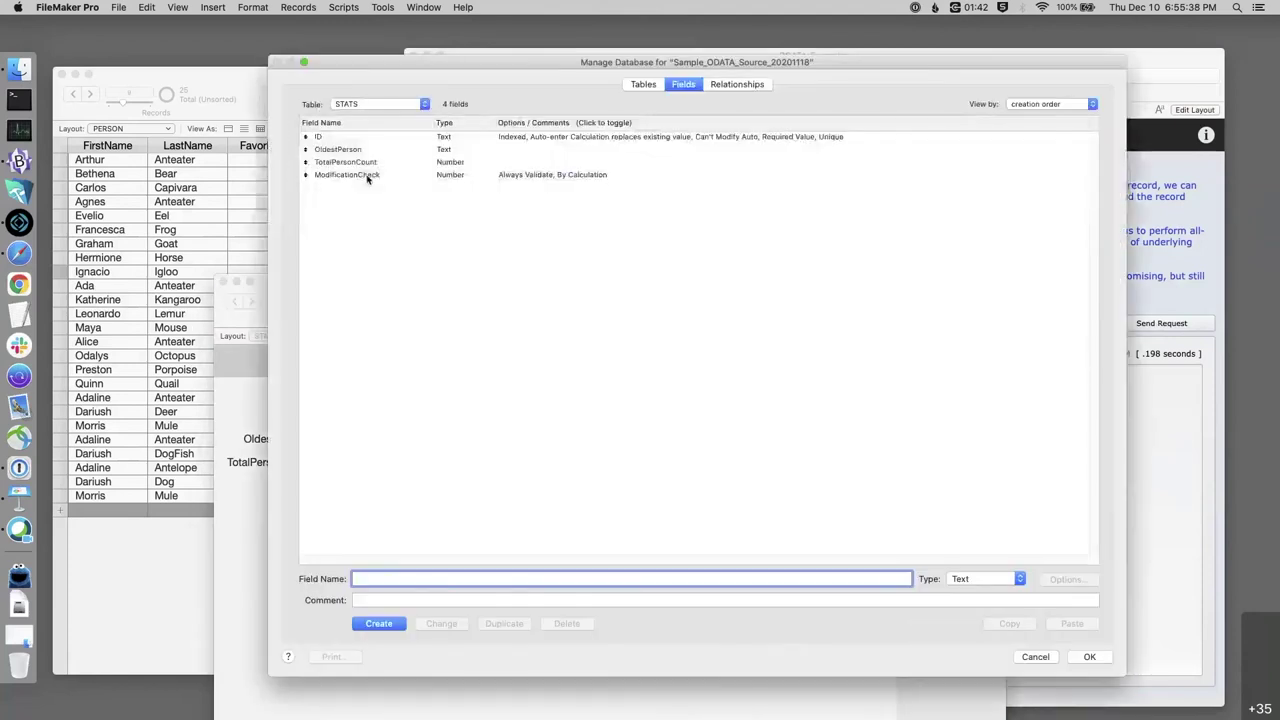
{"action": "left_click", "coordinate": [367, 177]}
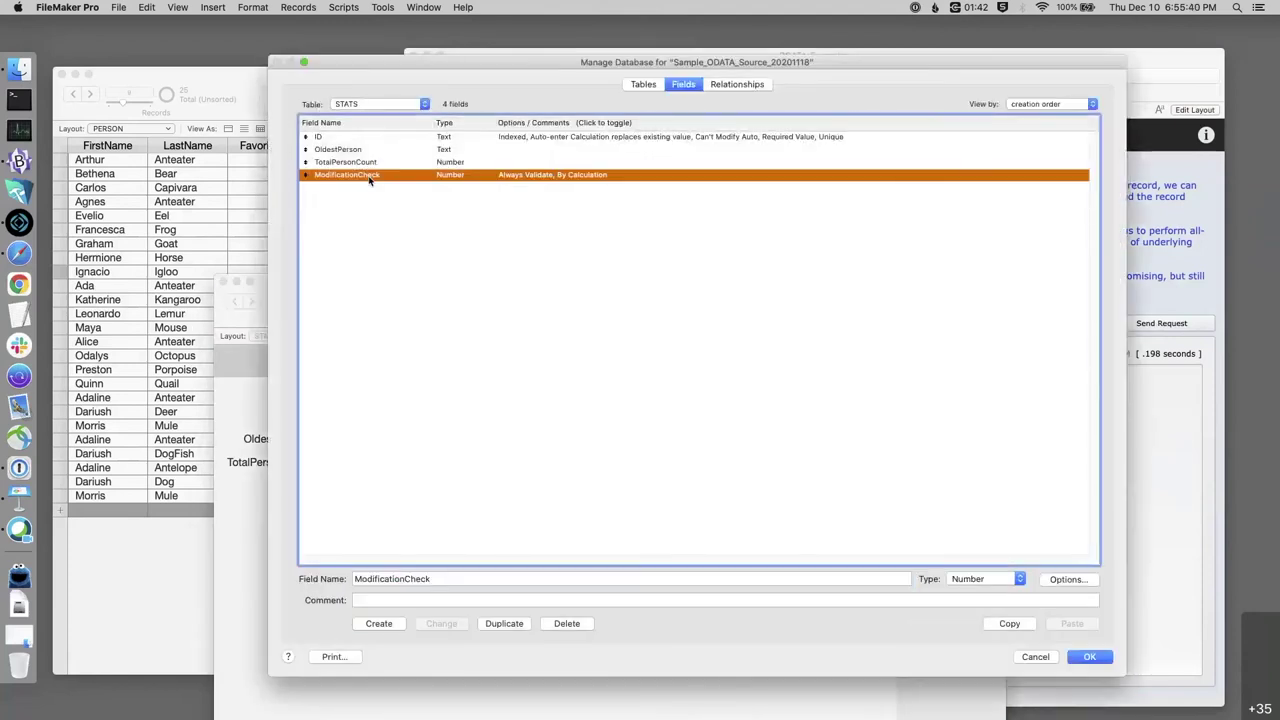
{"action": "double_click", "coordinate": [369, 177]}
{"action": "left_click", "coordinate": [643, 137]}
{"action": "left_click", "coordinate": [685, 301]}
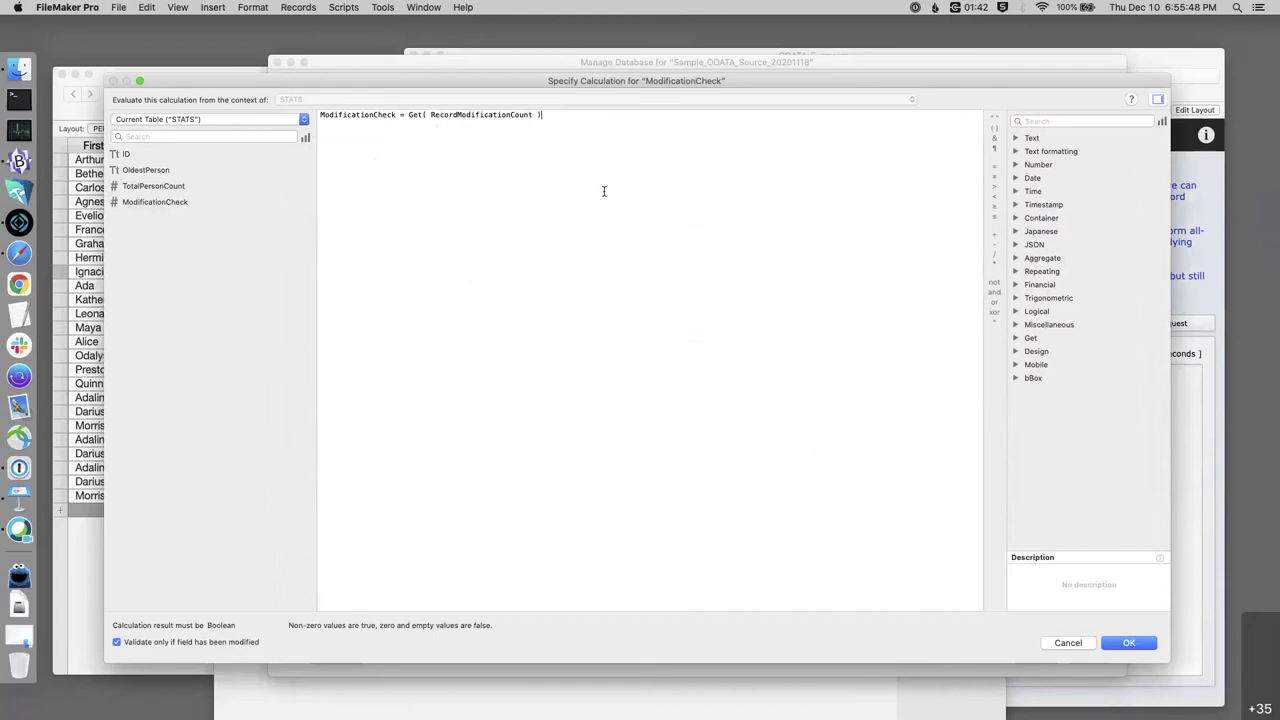
{"action": "left_click", "coordinate": [1068, 643]}
{"action": "left_click", "coordinate": [741, 433]}
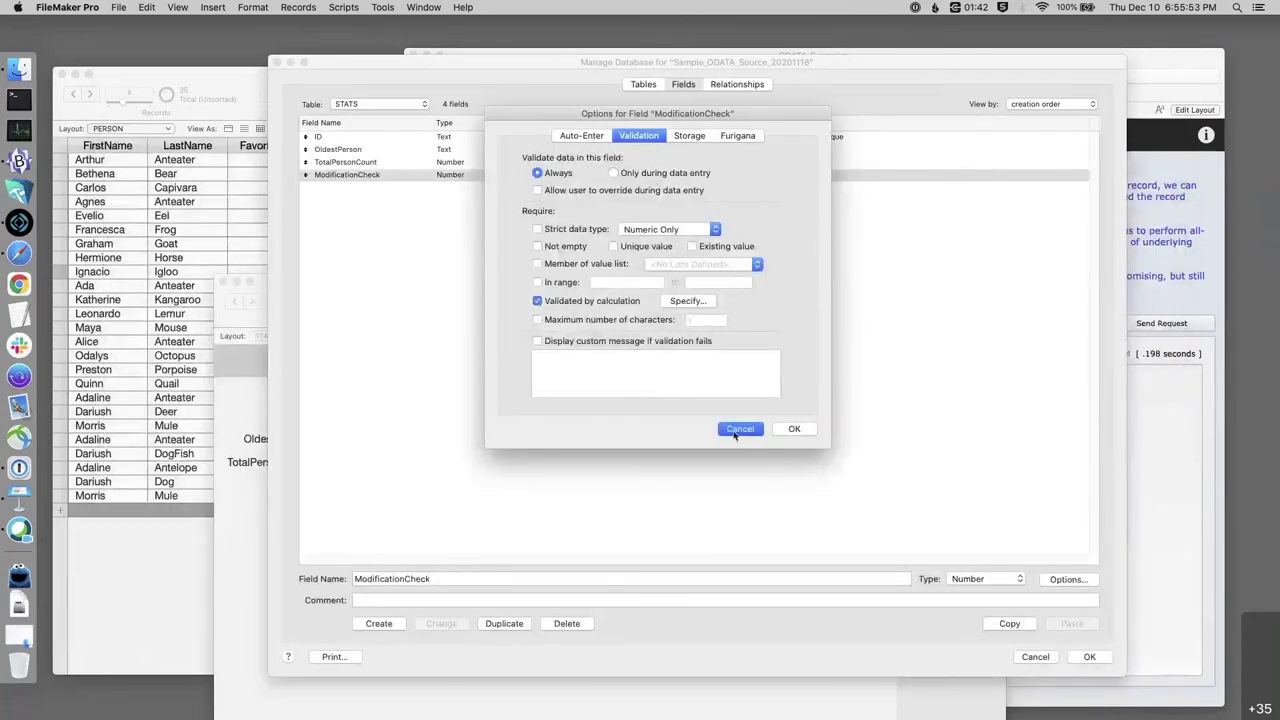
{"action": "key", "text": "Return"}
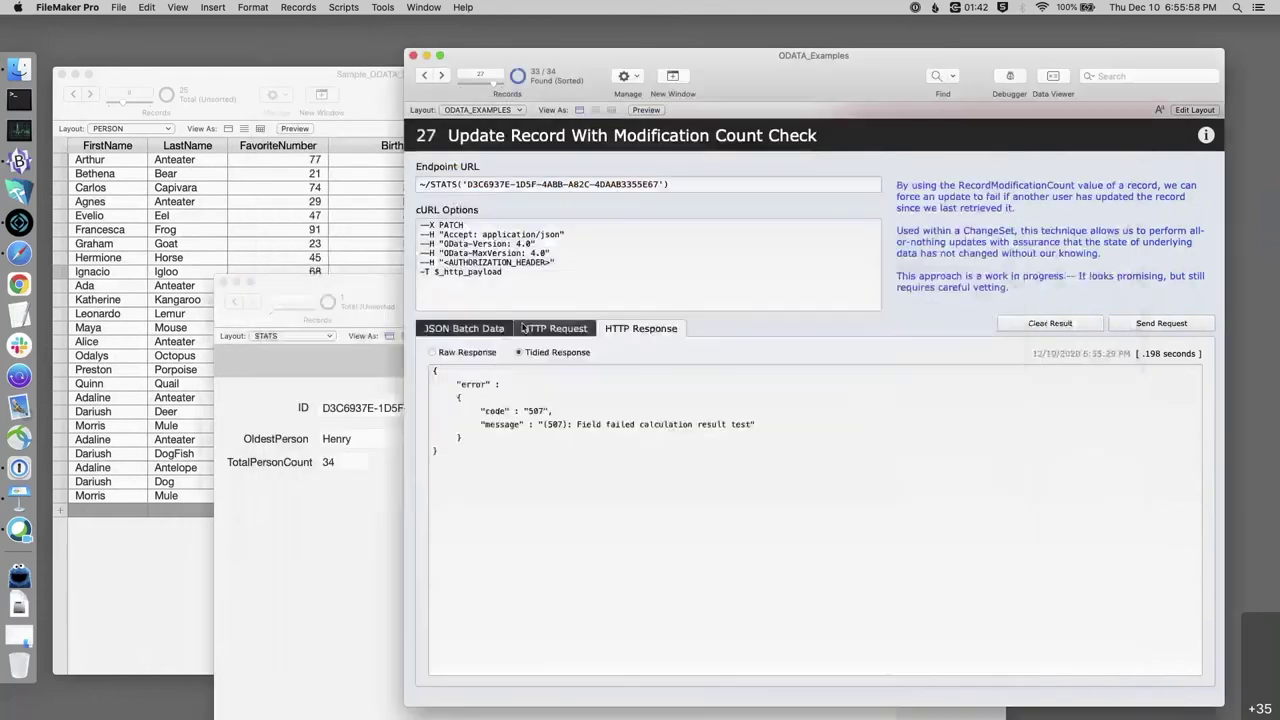
Step: Set ModificationCheck to 4 and TotalPersonCount to 100 in example 27's request body and send the request
{"action": "left_click", "coordinate": [543, 327]}
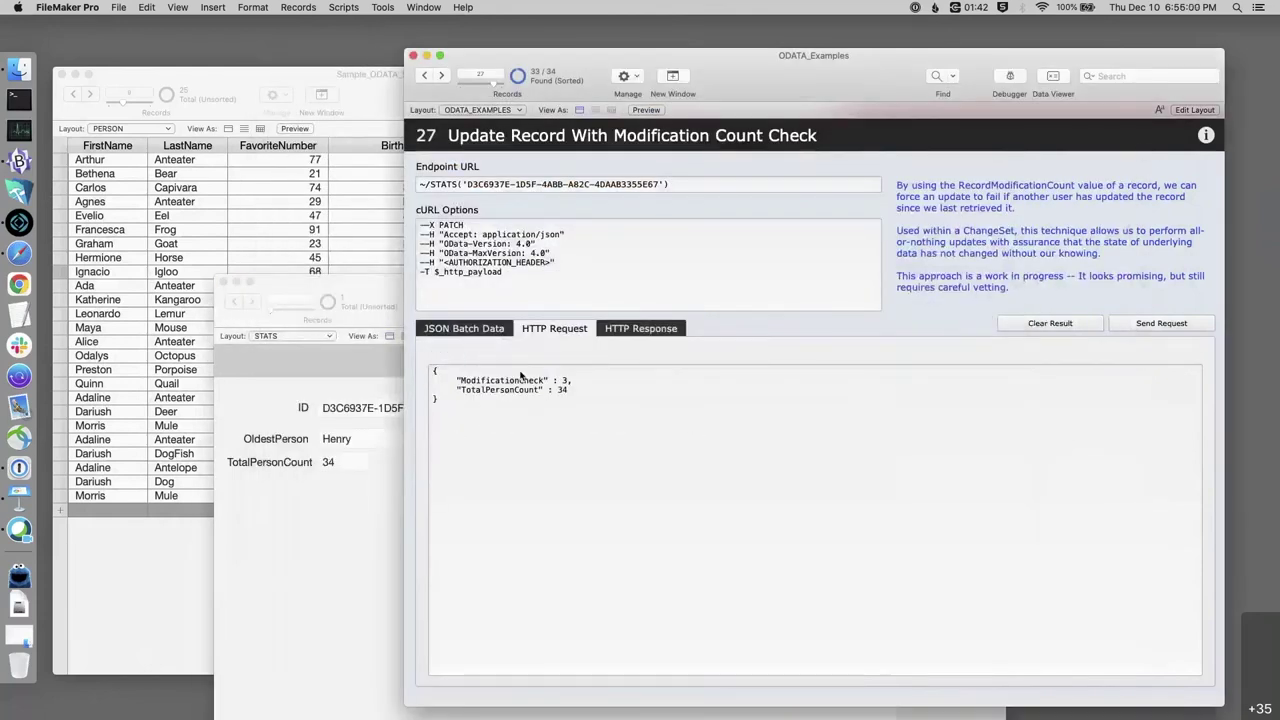
{"action": "left_click", "coordinate": [563, 412]}
{"action": "double_click", "coordinate": [564, 380]}
{"action": "type", "text": "4"}
{"action": "double_click", "coordinate": [566, 390]}
{"action": "key", "text": "BackSpace"}
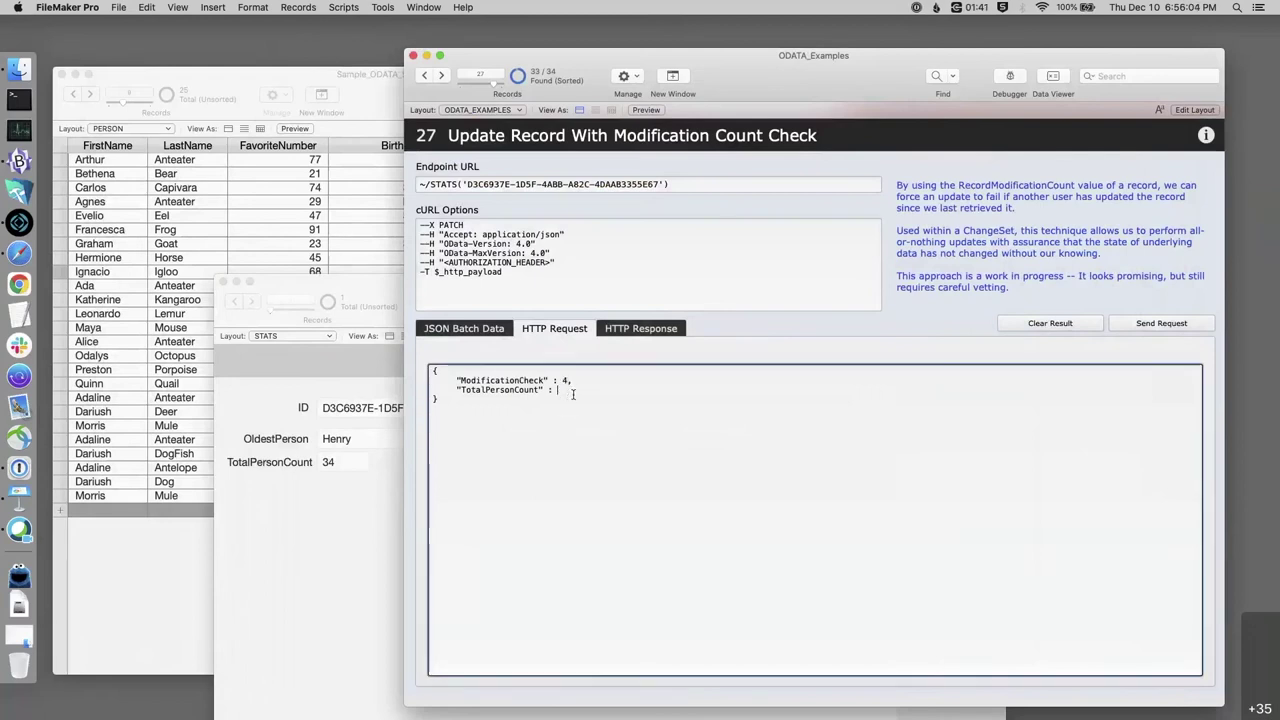
{"action": "type", "text": "100"}
{"action": "left_click", "coordinate": [1159, 309]}
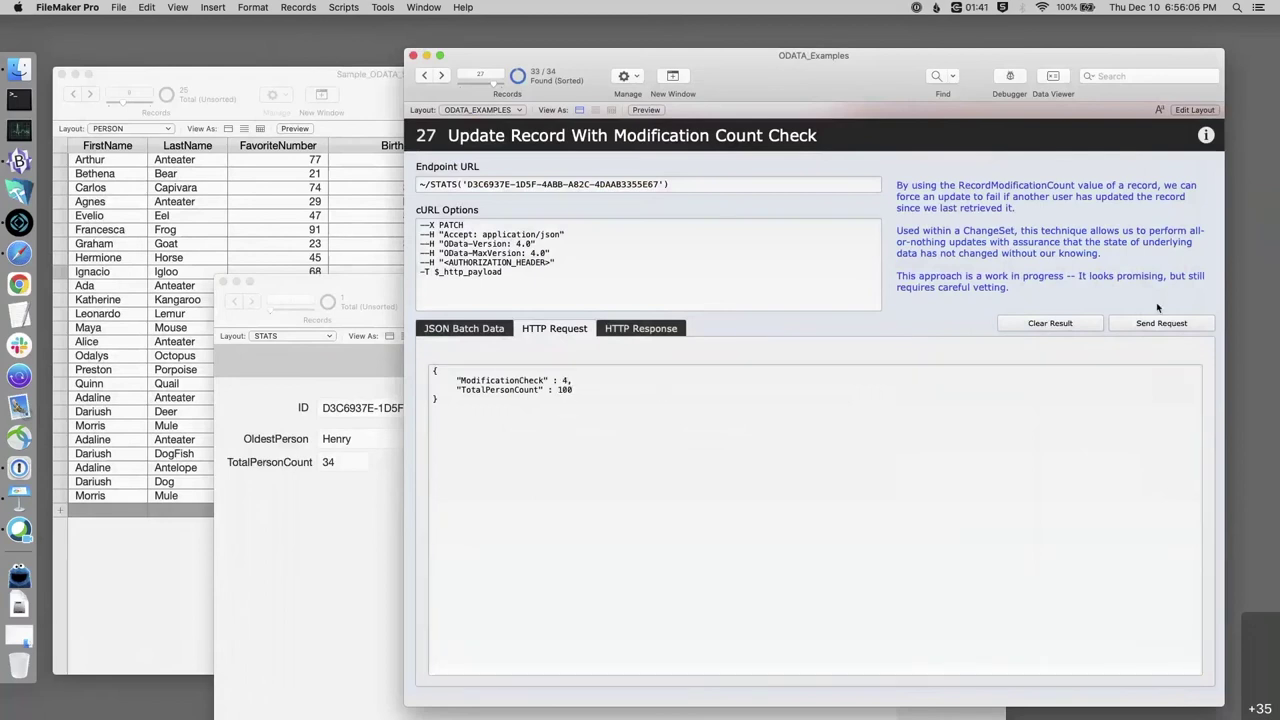
{"action": "left_click", "coordinate": [1158, 323]}
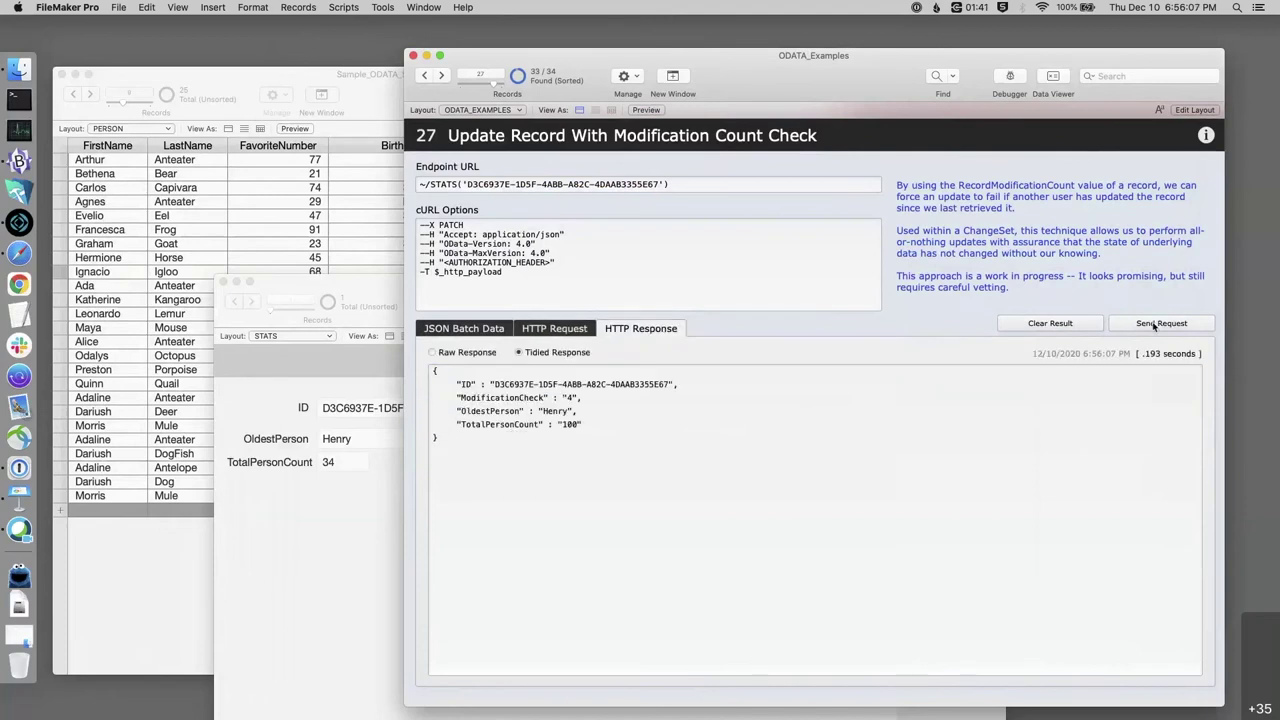
Step: Check the STATS record's TotalPersonCount and the PERSON table's records, and return to example 27's response
{"action": "left_click", "coordinate": [392, 517]}
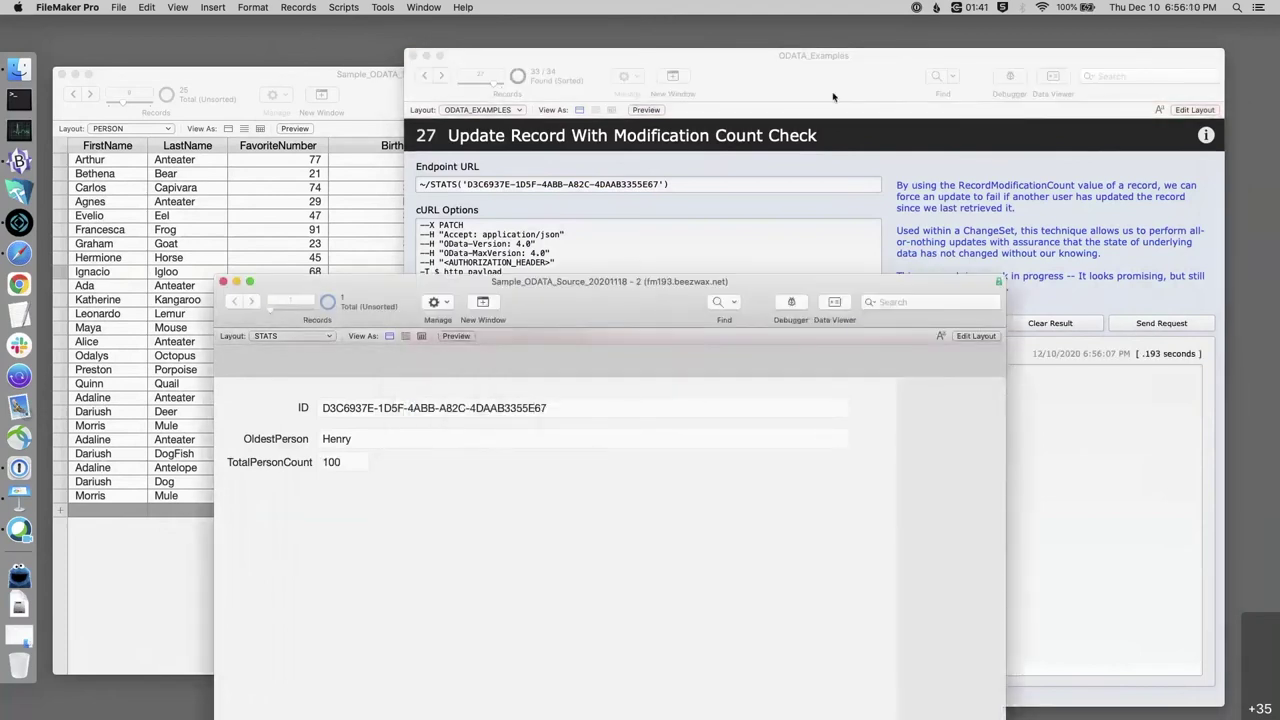
{"action": "left_click", "coordinate": [833, 96]}
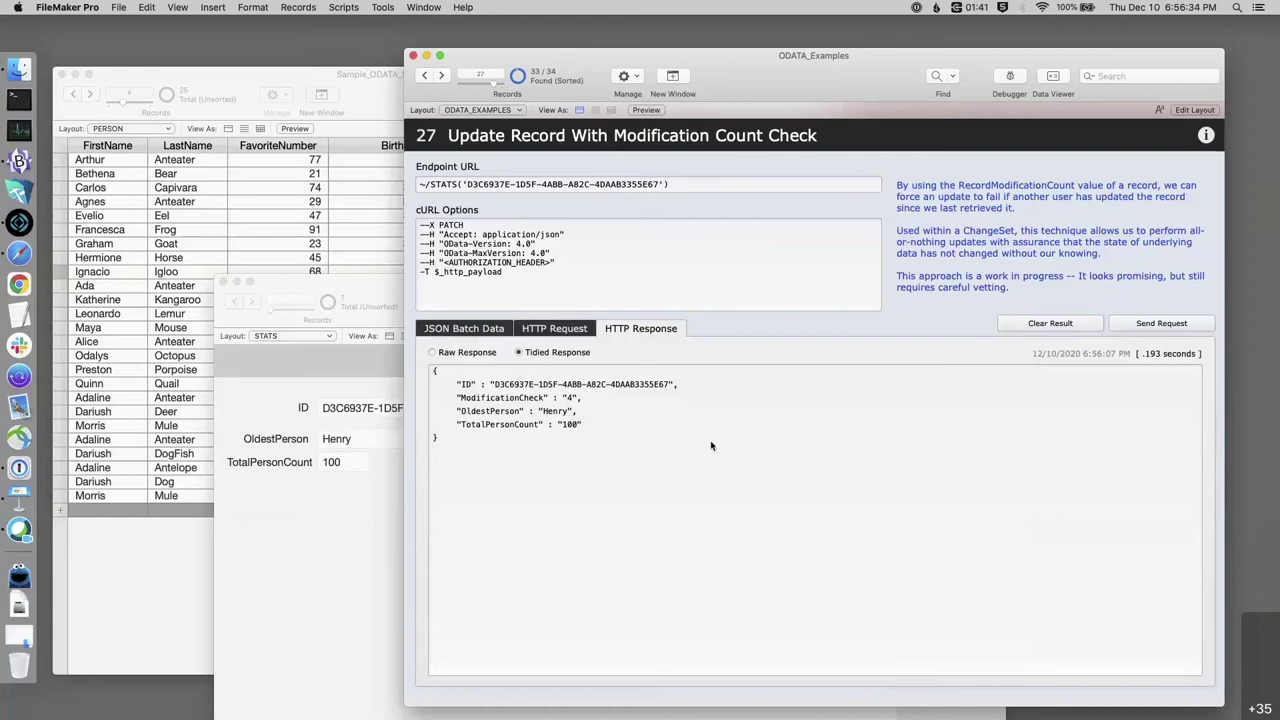
{"action": "left_click", "coordinate": [358, 551]}
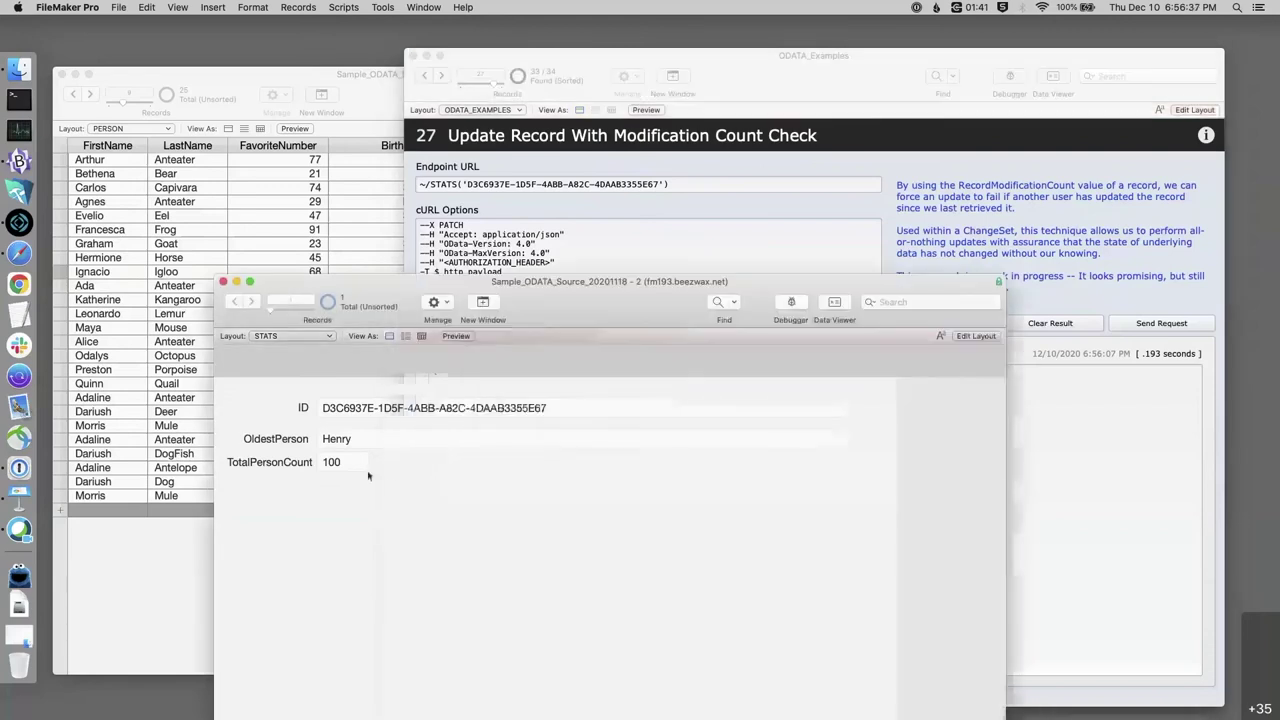
{"action": "left_click", "coordinate": [278, 84]}
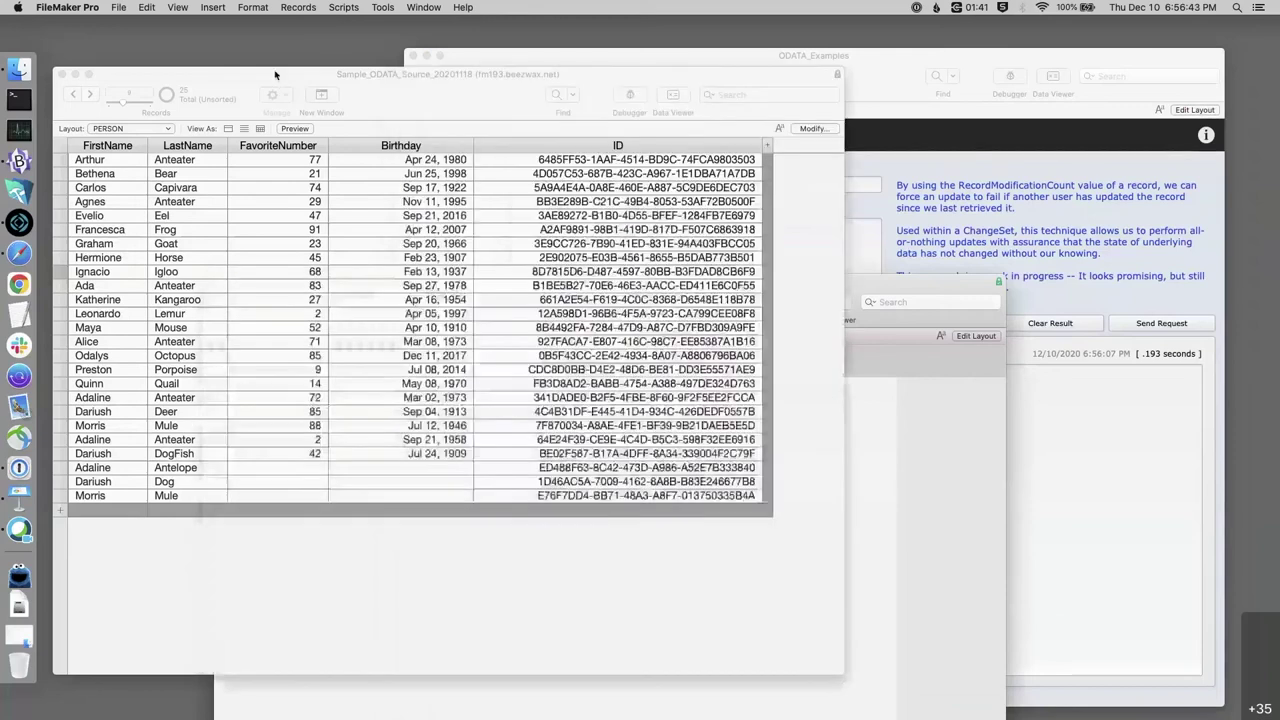
{"action": "left_click", "coordinate": [915, 527]}
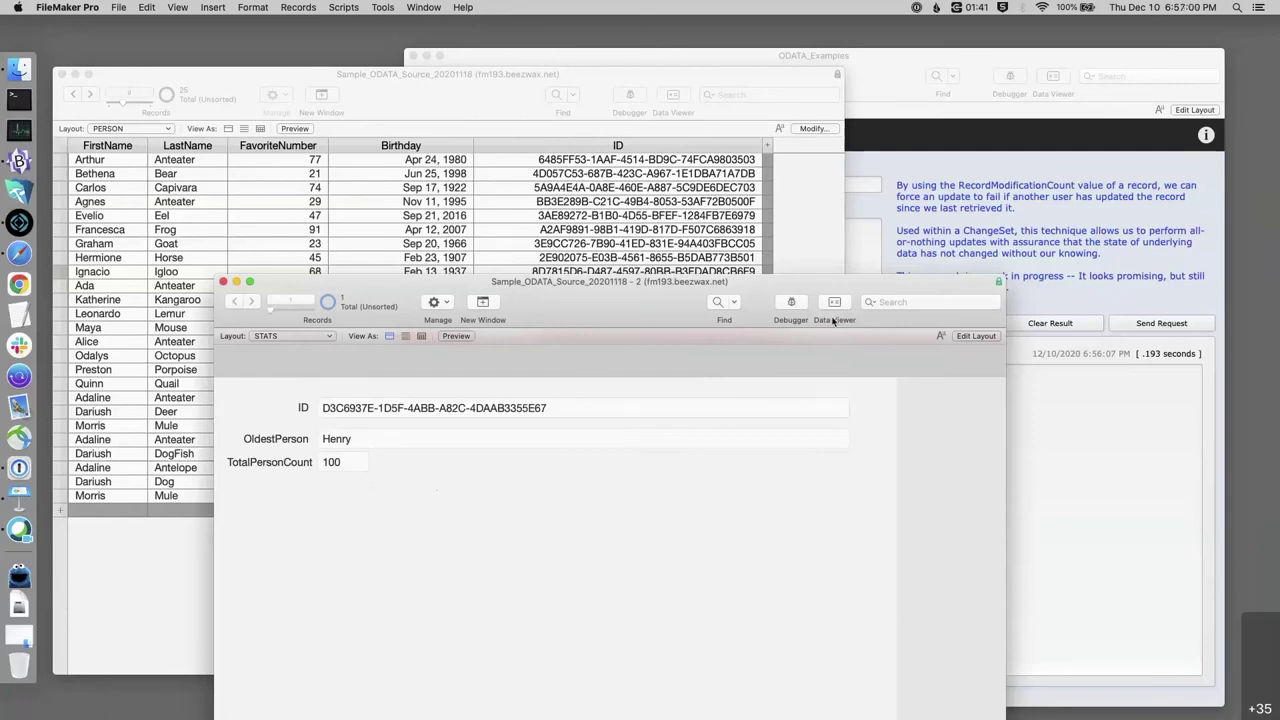
{"action": "left_click", "coordinate": [913, 140]}
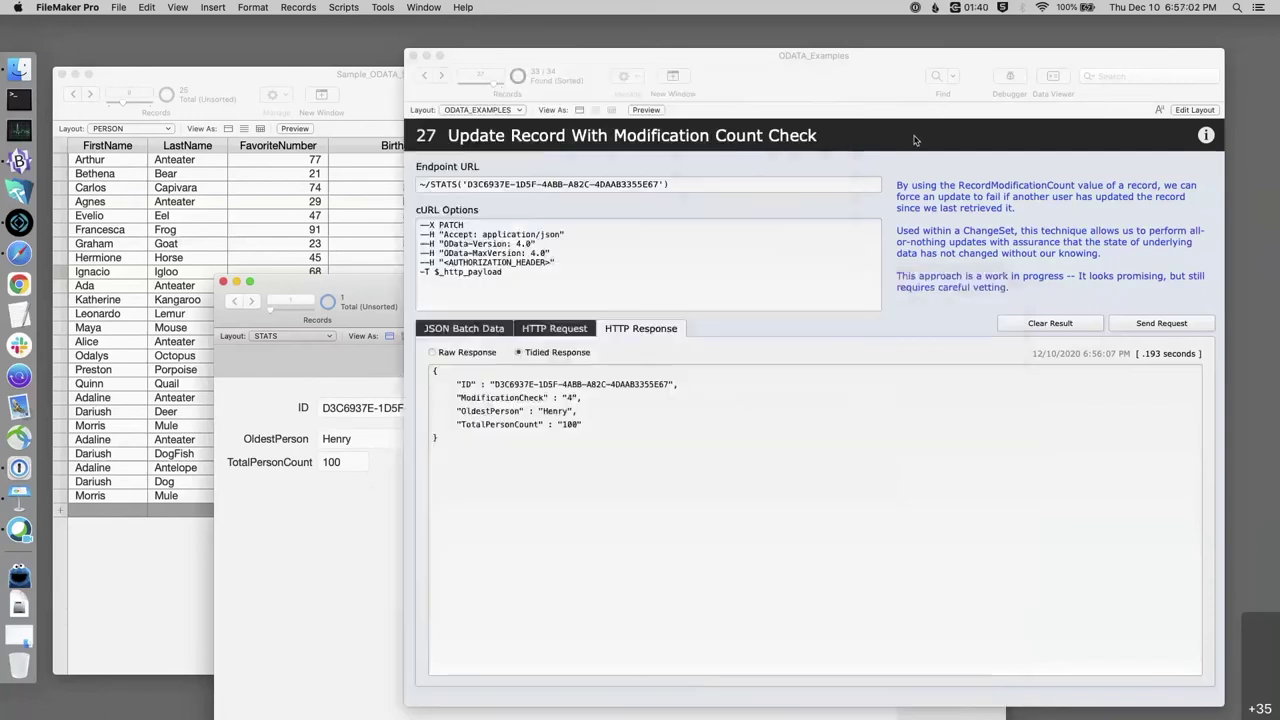
Step: Go to example 28 and examine its HTTP request and the filter specification in its JSON batch data
{"action": "left_click", "coordinate": [445, 75]}
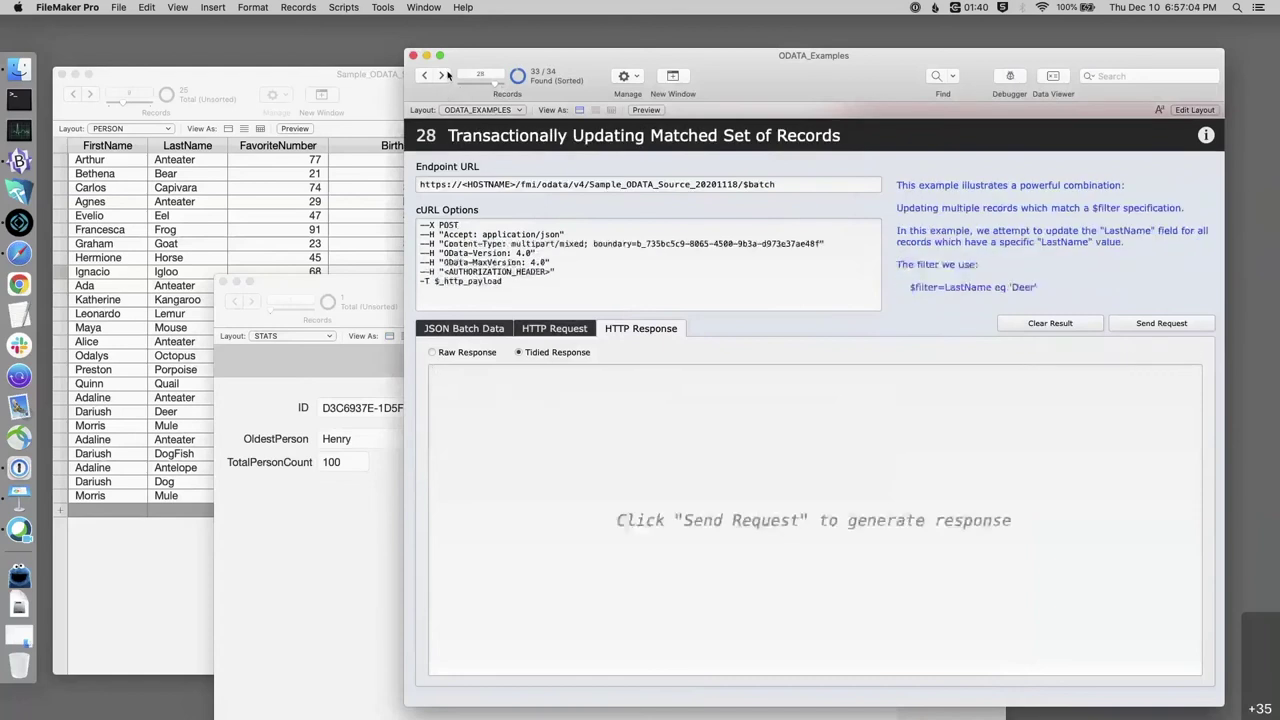
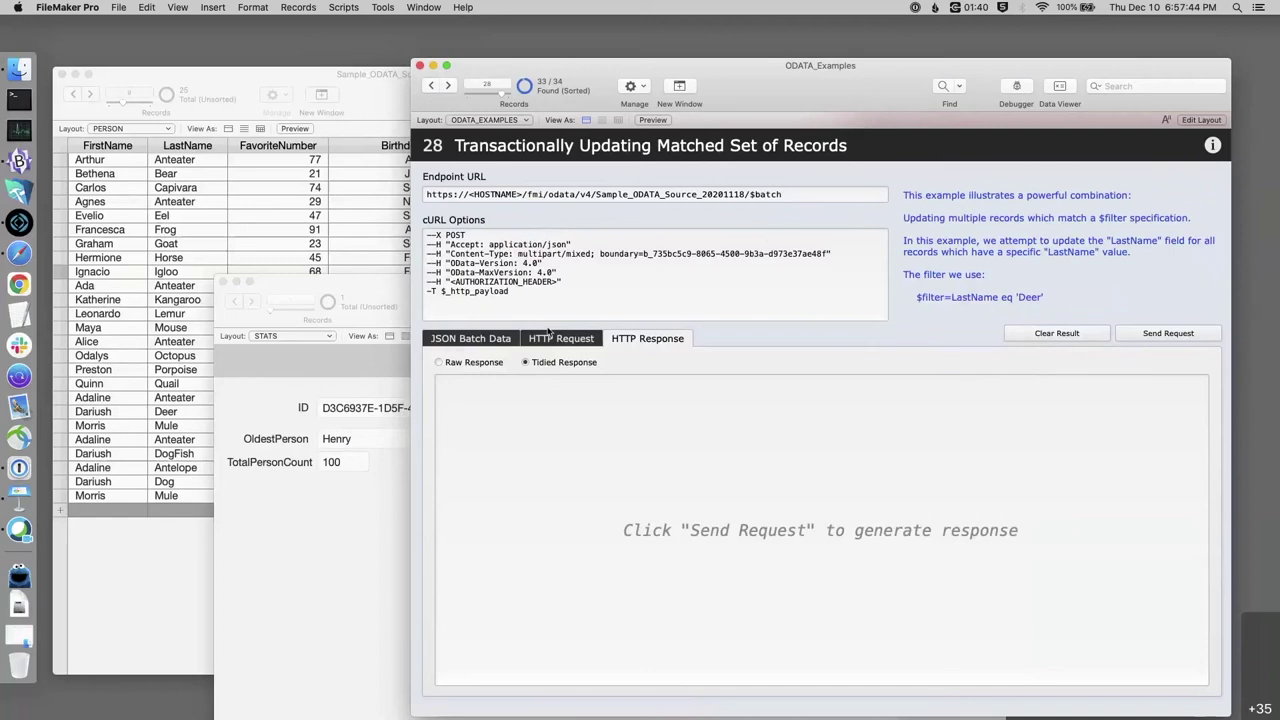
{"action": "left_click", "coordinate": [555, 341]}
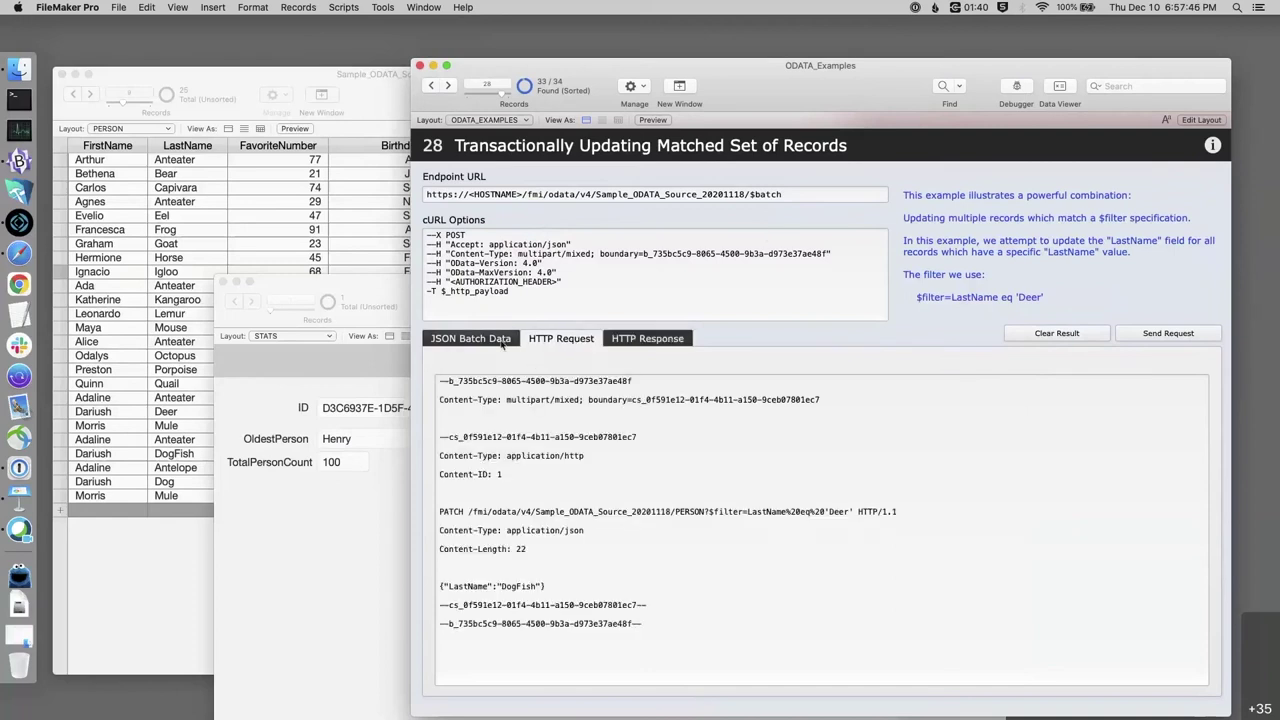
{"action": "left_click", "coordinate": [503, 342]}
{"action": "left_click", "coordinate": [697, 413]}
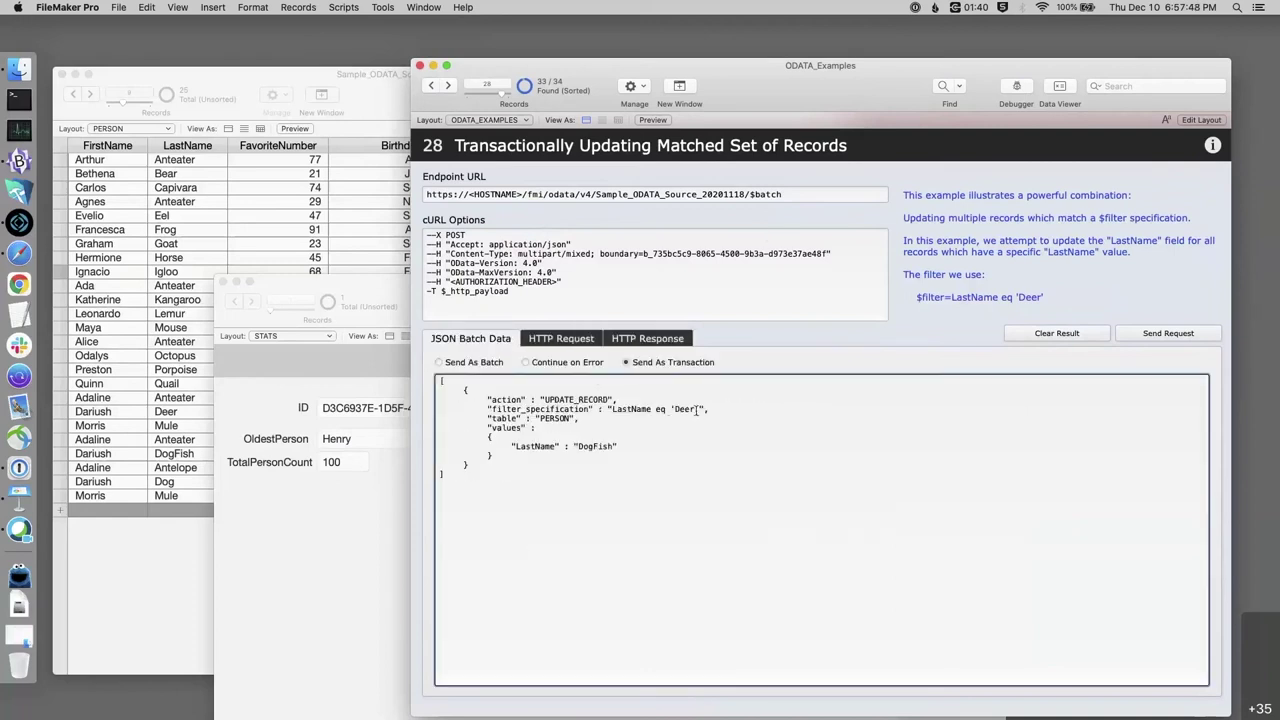
Step: Check the last names in PERSON and set the filter in example 28's batch data to LastName eq 'Anteater'
{"action": "left_click", "coordinate": [279, 80]}
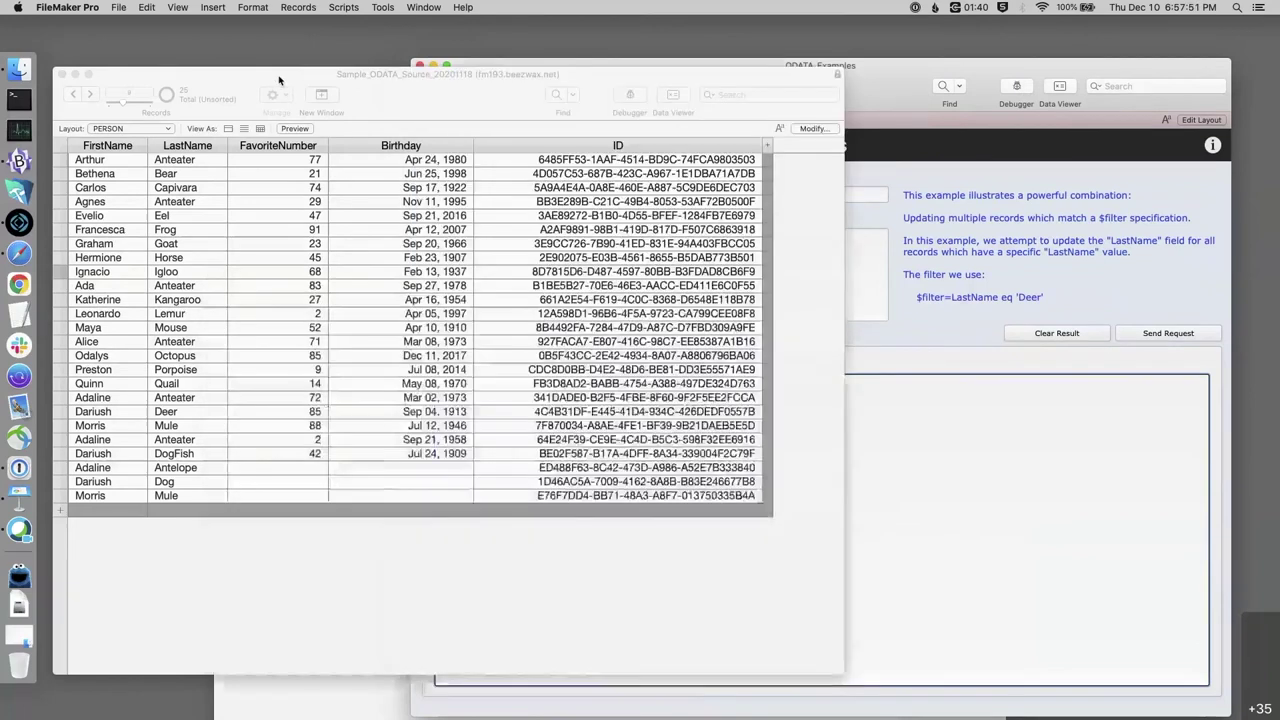
{"action": "left_click", "coordinate": [953, 481]}
{"action": "double_click", "coordinate": [686, 410]}
{"action": "key", "text": "BackSpace"}
{"action": "type", "text": "Anteater"}
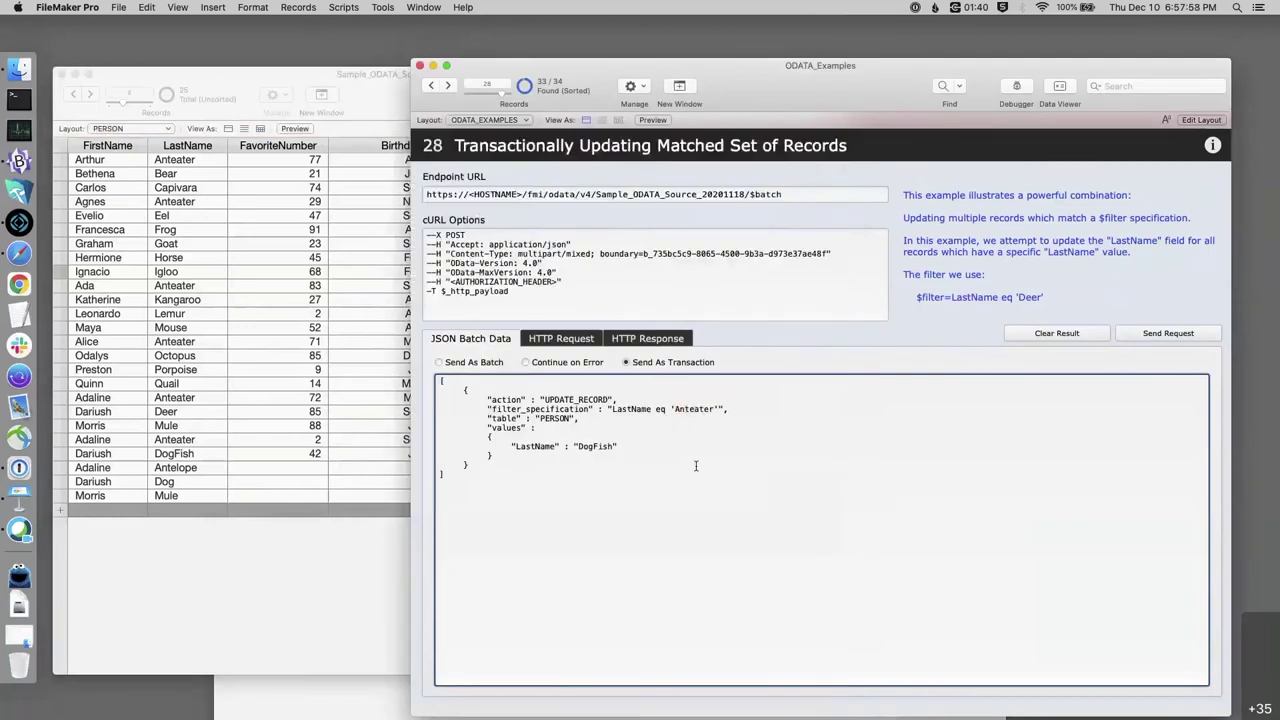
Step: Set the LastName value in example 28's batch data to Ant and send the request
{"action": "double_click", "coordinate": [593, 447]}
{"action": "type", "text": "Ant"}
{"action": "left_click", "coordinate": [825, 351]}
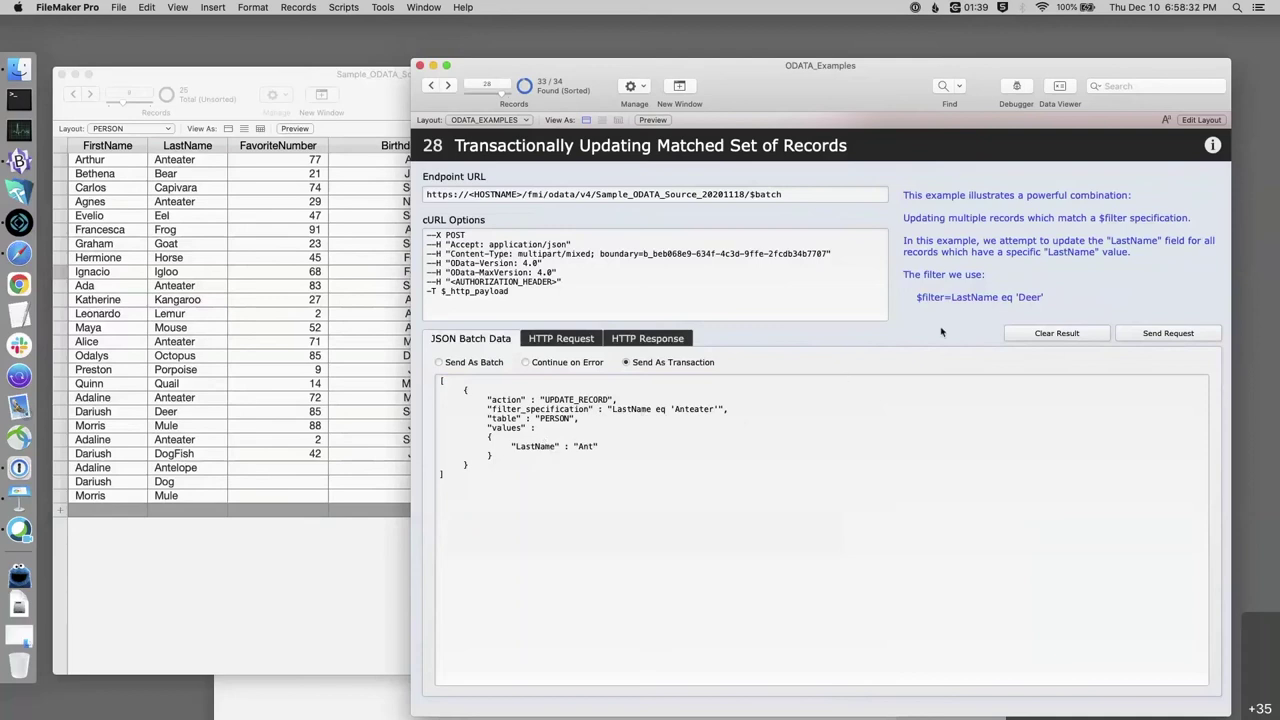
{"action": "left_click", "coordinate": [1166, 334]}
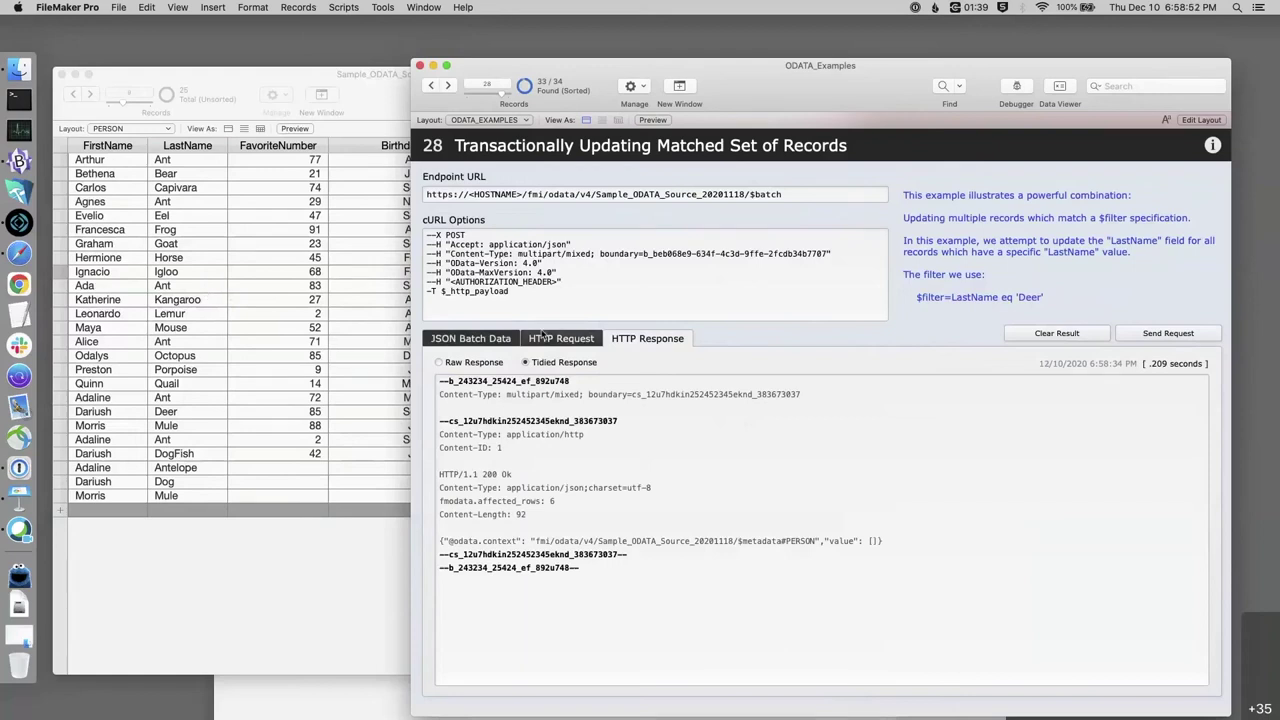
Step: Set the batch data's LastName value to Anteater and leave an uncommitted edit in the tenth PERSON record's LastName
{"action": "left_click", "coordinate": [486, 342]}
{"action": "left_click", "coordinate": [580, 446]}
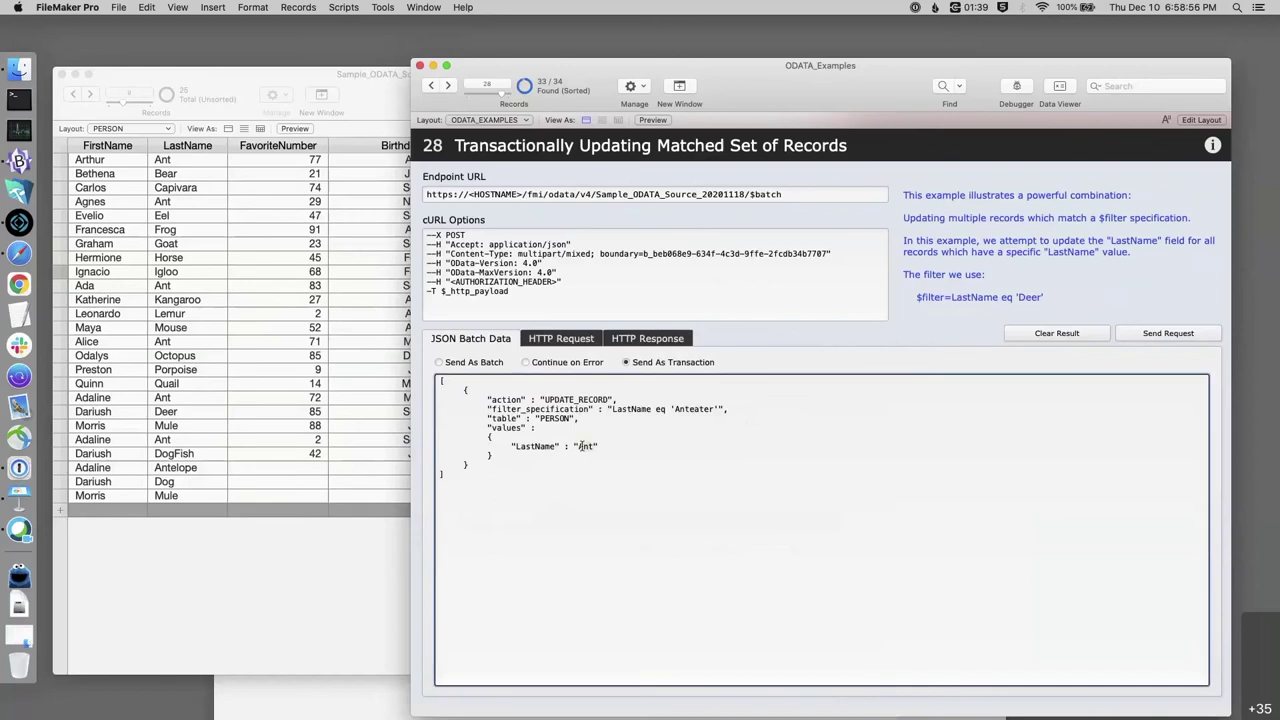
{"action": "type", "text": "eater"}
{"action": "left_click", "coordinate": [755, 372]}
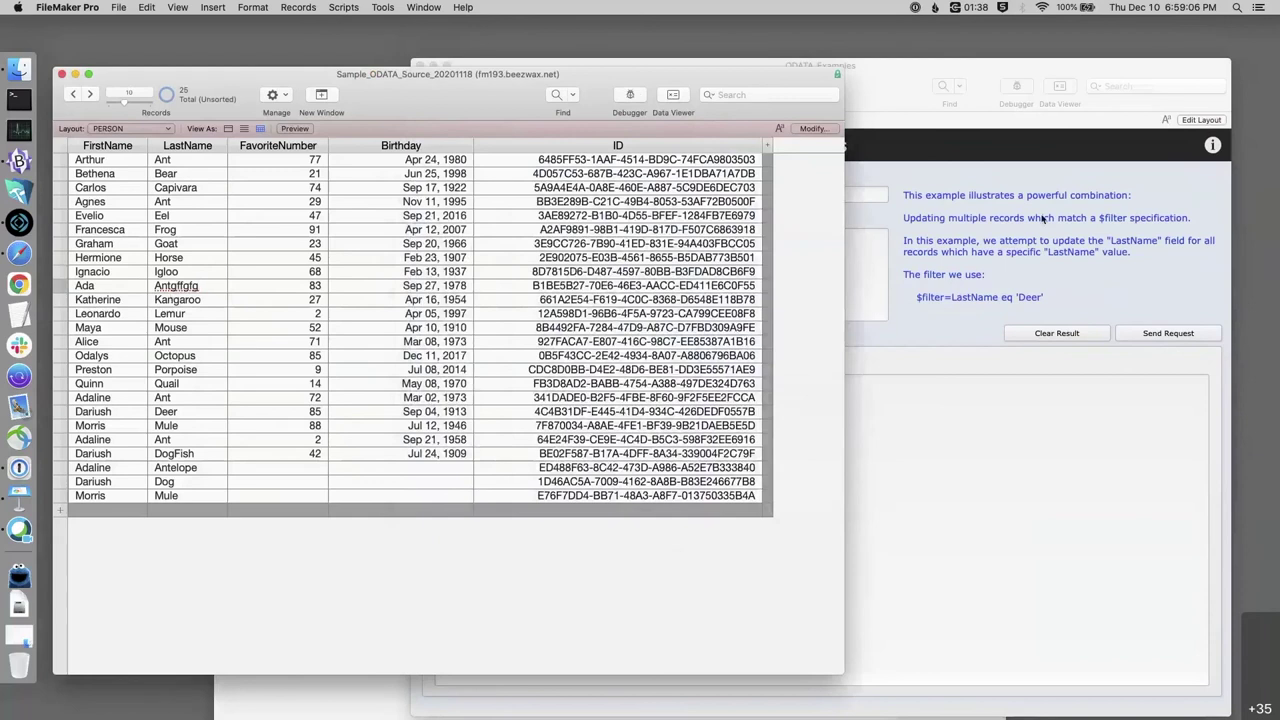
Step: Send example 28's request with the tenth PERSON record still being edited, and review its response and HTTP request
{"action": "left_click", "coordinate": [917, 80]}
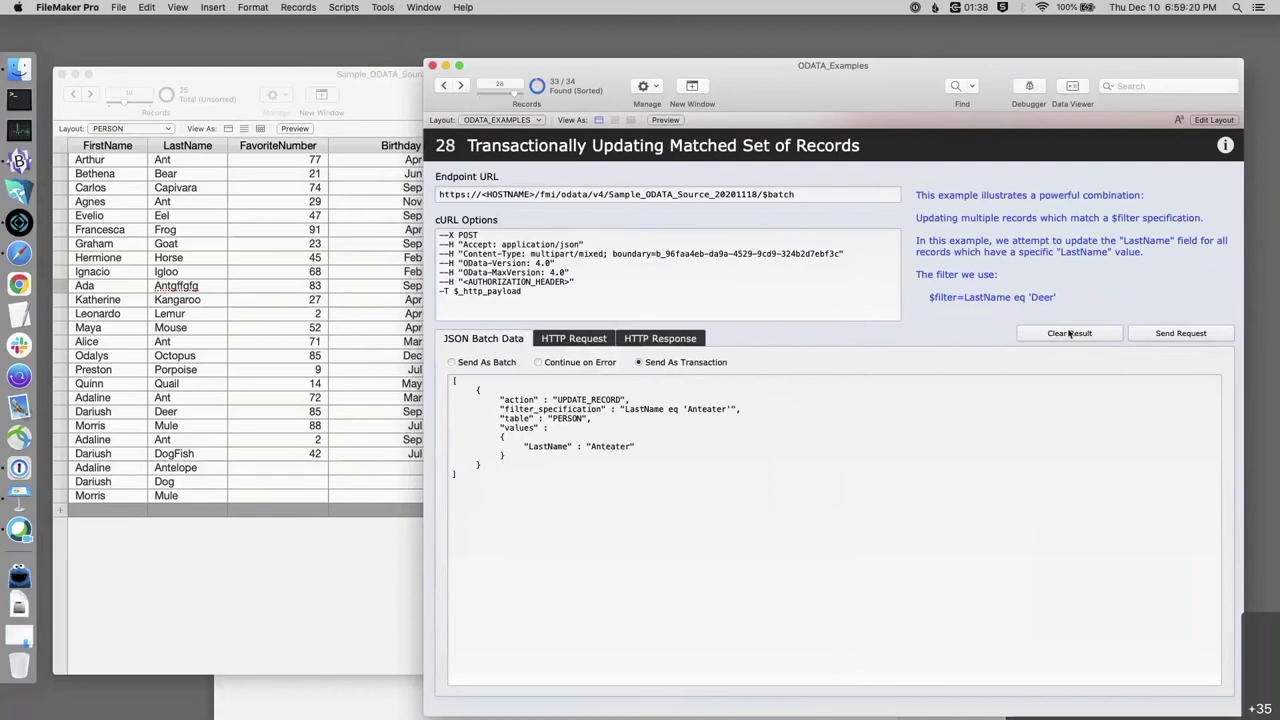
{"action": "left_click", "coordinate": [1163, 334]}
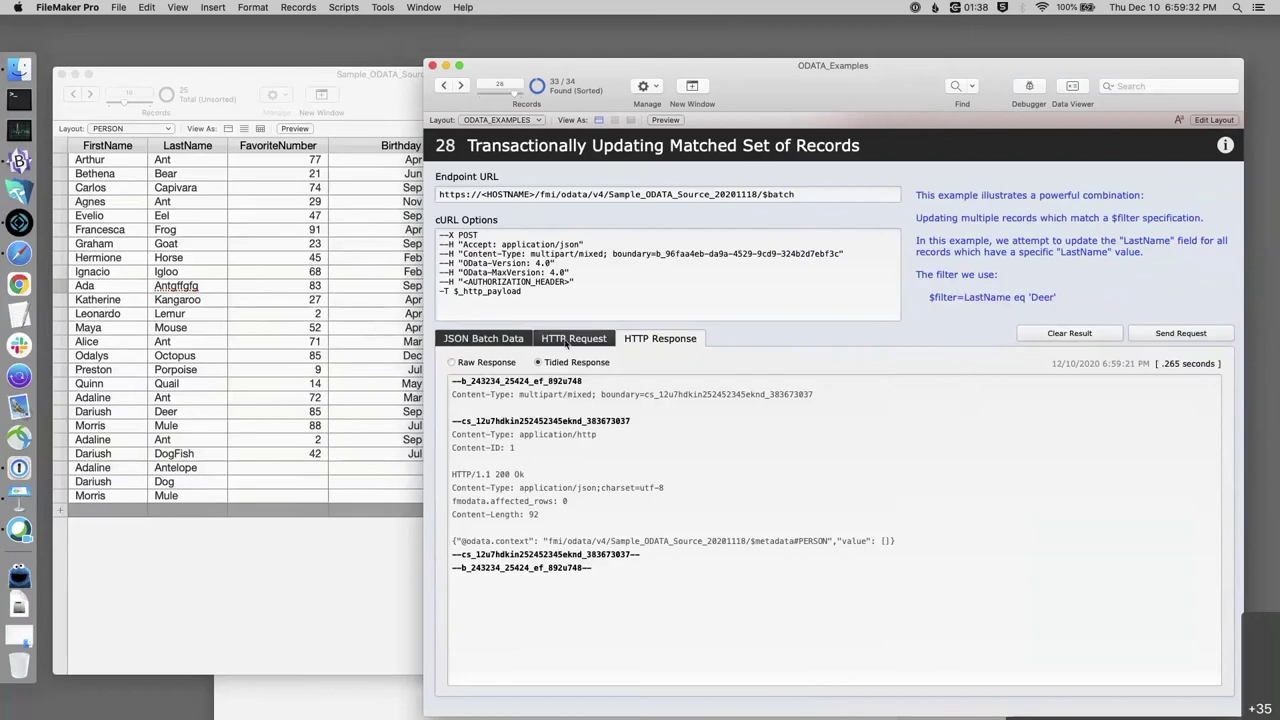
{"action": "left_click", "coordinate": [570, 339]}
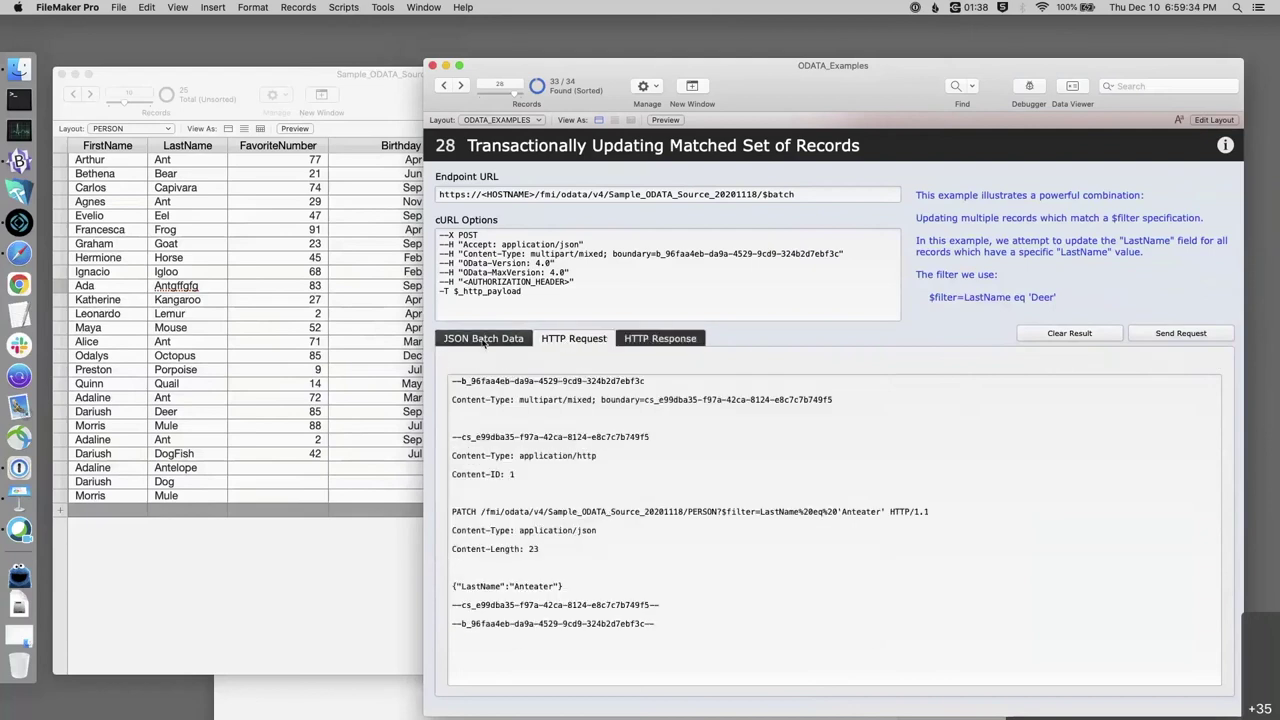
Step: Set the filter specification in example 28's batch data to LastName eq 'Ant'
{"action": "left_click", "coordinate": [484, 340]}
{"action": "double_click", "coordinate": [705, 410]}
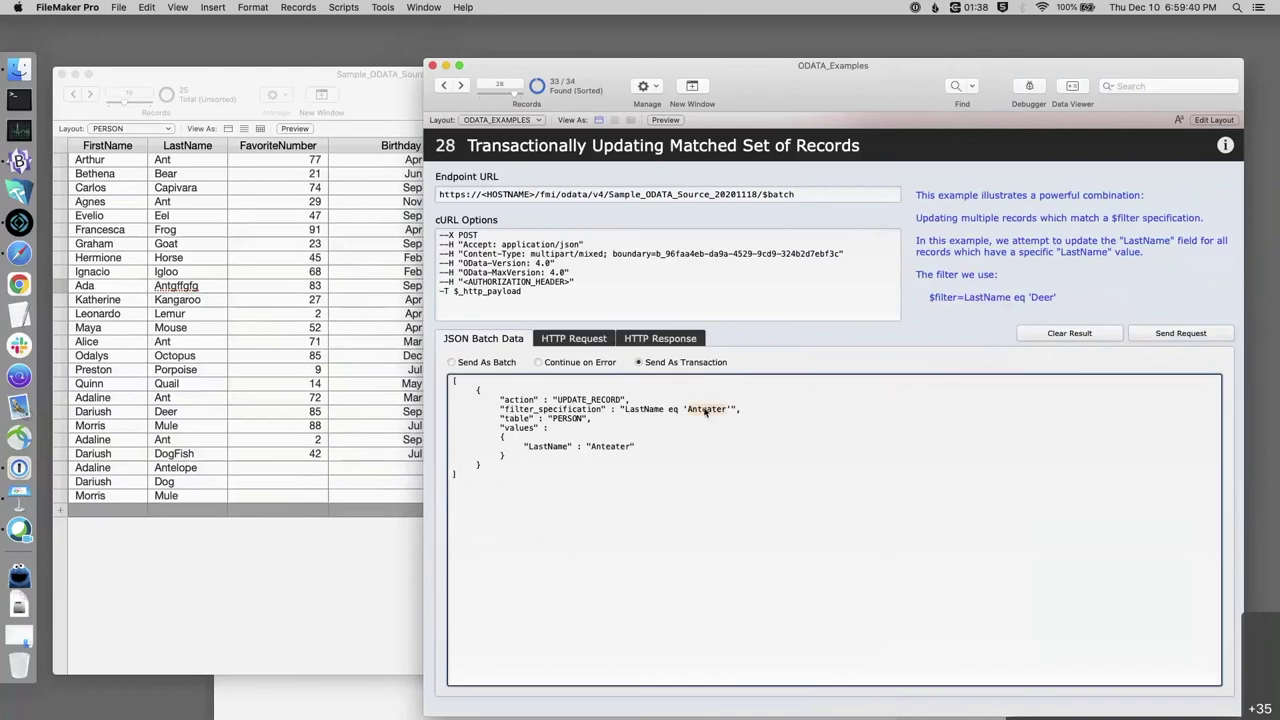
{"action": "type", "text": "Ant"}
{"action": "left_click", "coordinate": [830, 360]}
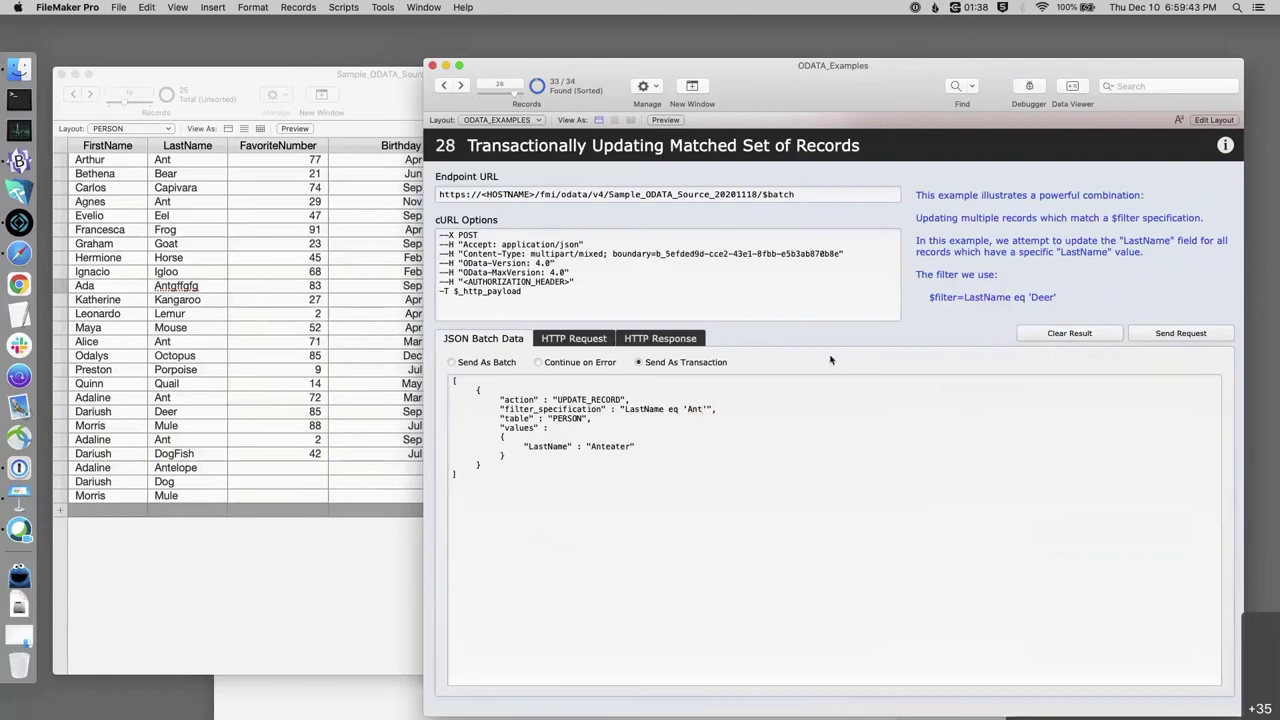
Step: Review example 28's HTTP request, send it while the tenth PERSON record is still being edited, and highlight the response's message
{"action": "left_click", "coordinate": [195, 282]}
{"action": "left_click", "coordinate": [573, 338]}
{"action": "left_click", "coordinate": [573, 338]}
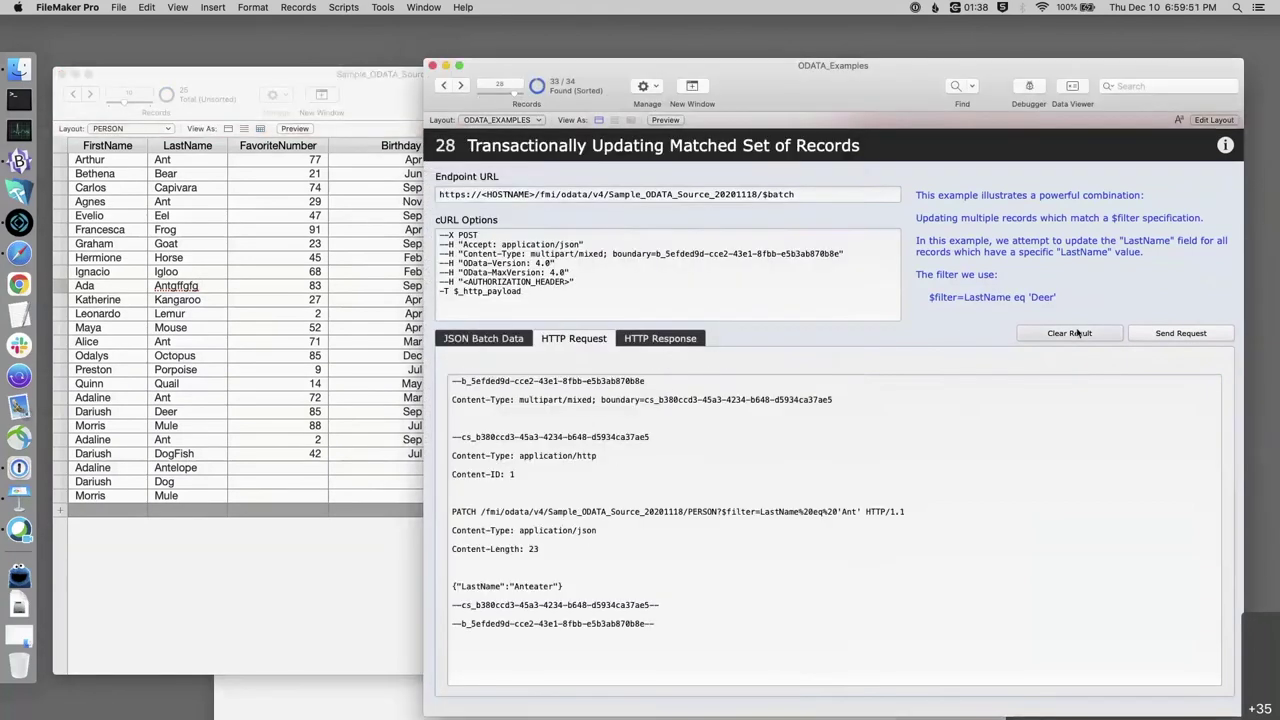
{"action": "left_click", "coordinate": [521, 338]}
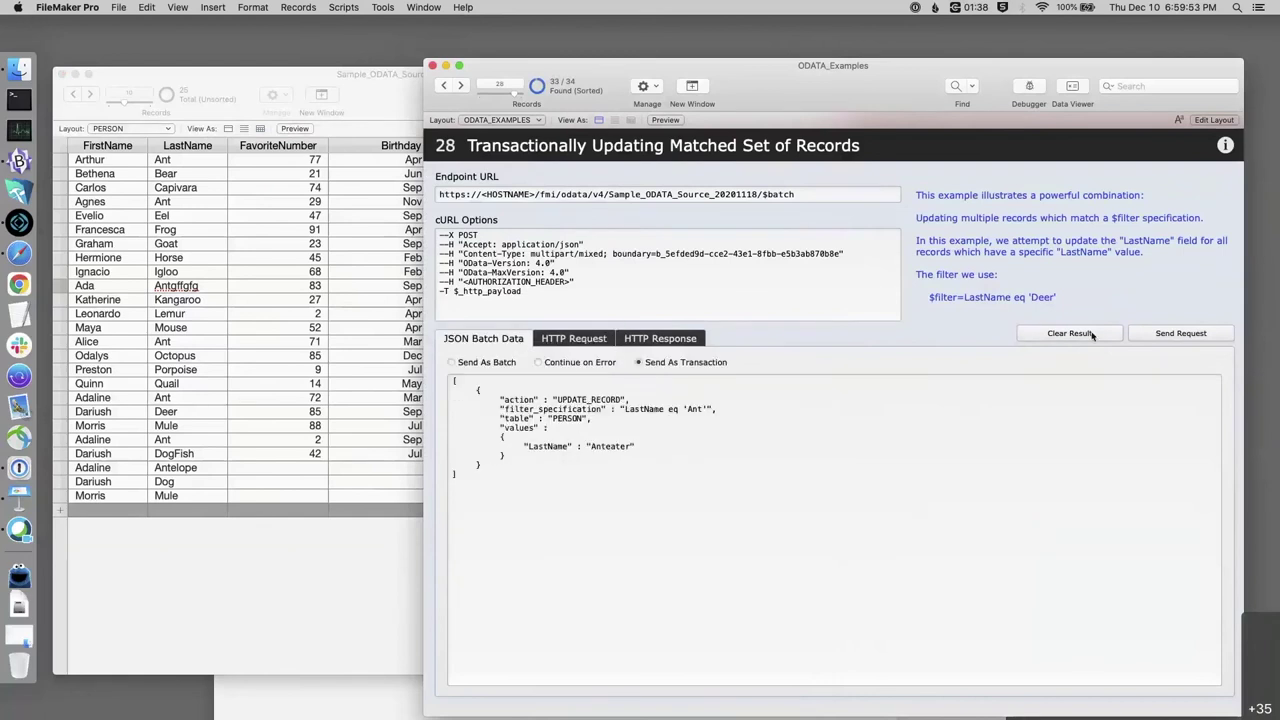
{"action": "left_click", "coordinate": [1158, 335]}
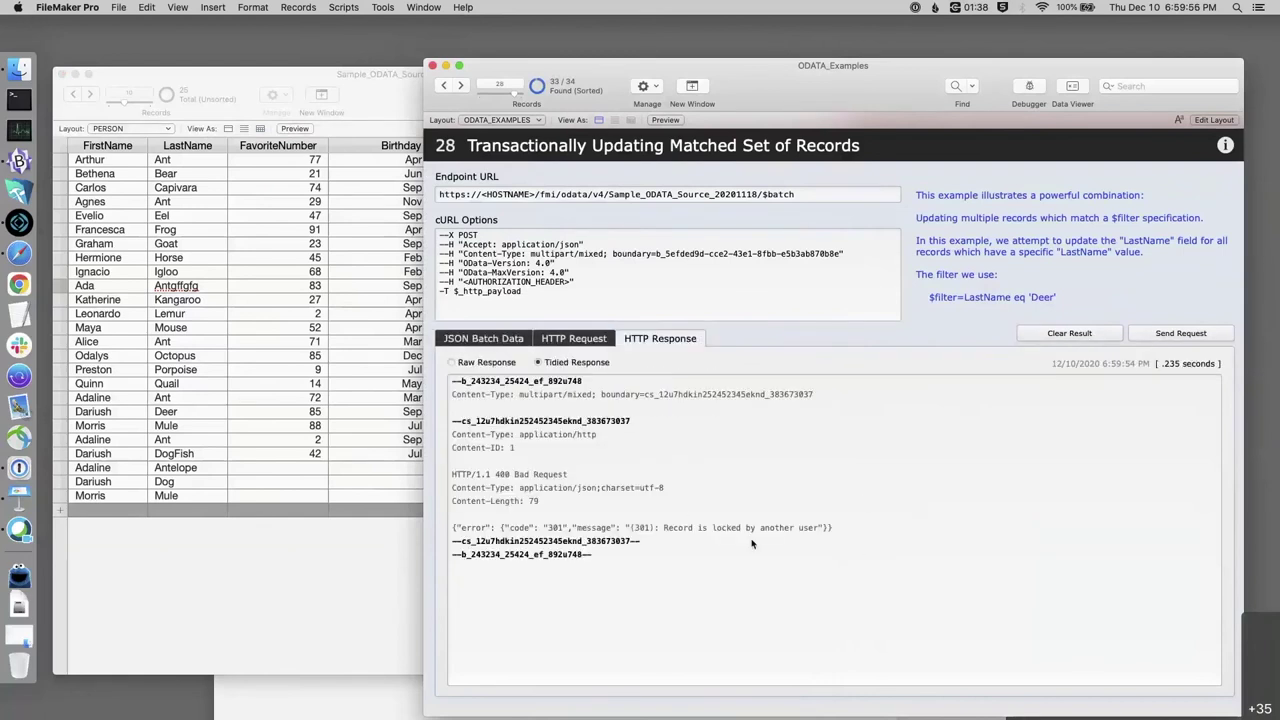
{"action": "left_click_drag", "start_coordinate": [633, 528], "coordinate": [823, 532]}
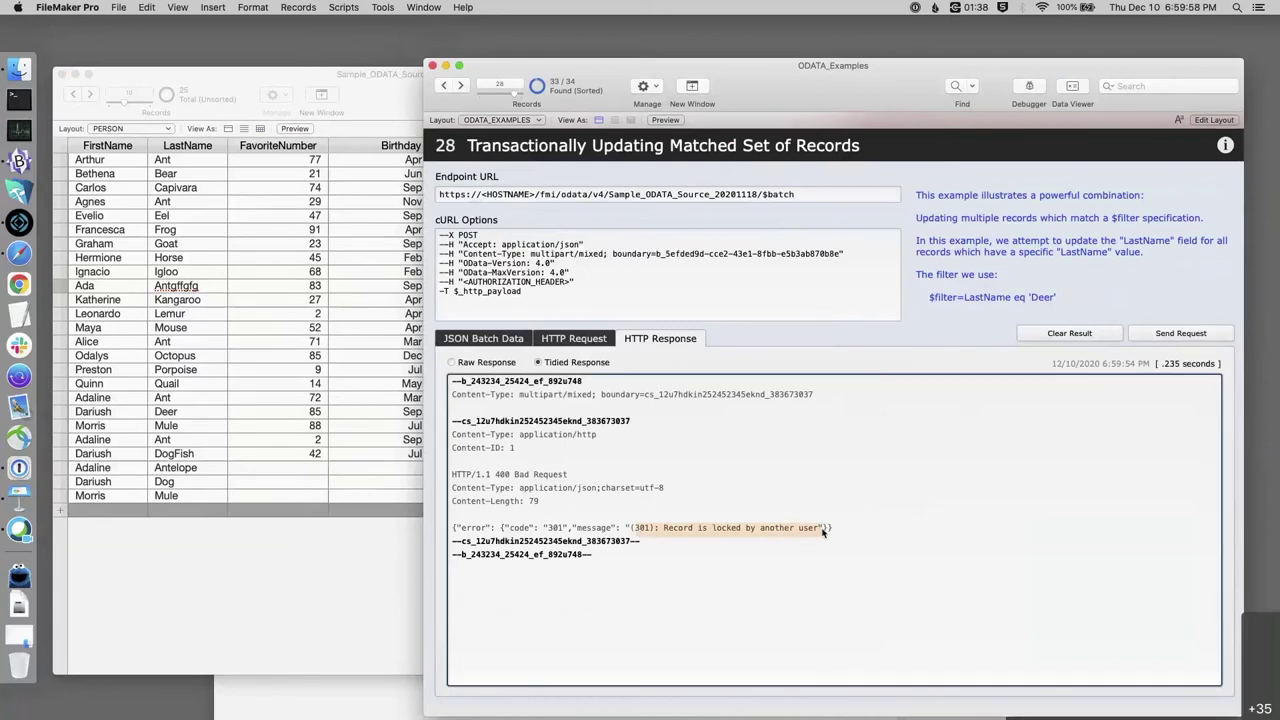
Step: Restore the tenth PERSON record's LastName to Ant and commit the record by moving to the next one
{"action": "left_click", "coordinate": [314, 586]}
{"action": "key", "text": "BackSpace"}
{"action": "key", "text": "BackSpace"}
{"action": "key", "text": "BackSpace"}
{"action": "key", "text": "BackSpace"}
{"action": "key", "text": "BackSpace"}
{"action": "key", "text": "ctrl+Down"}
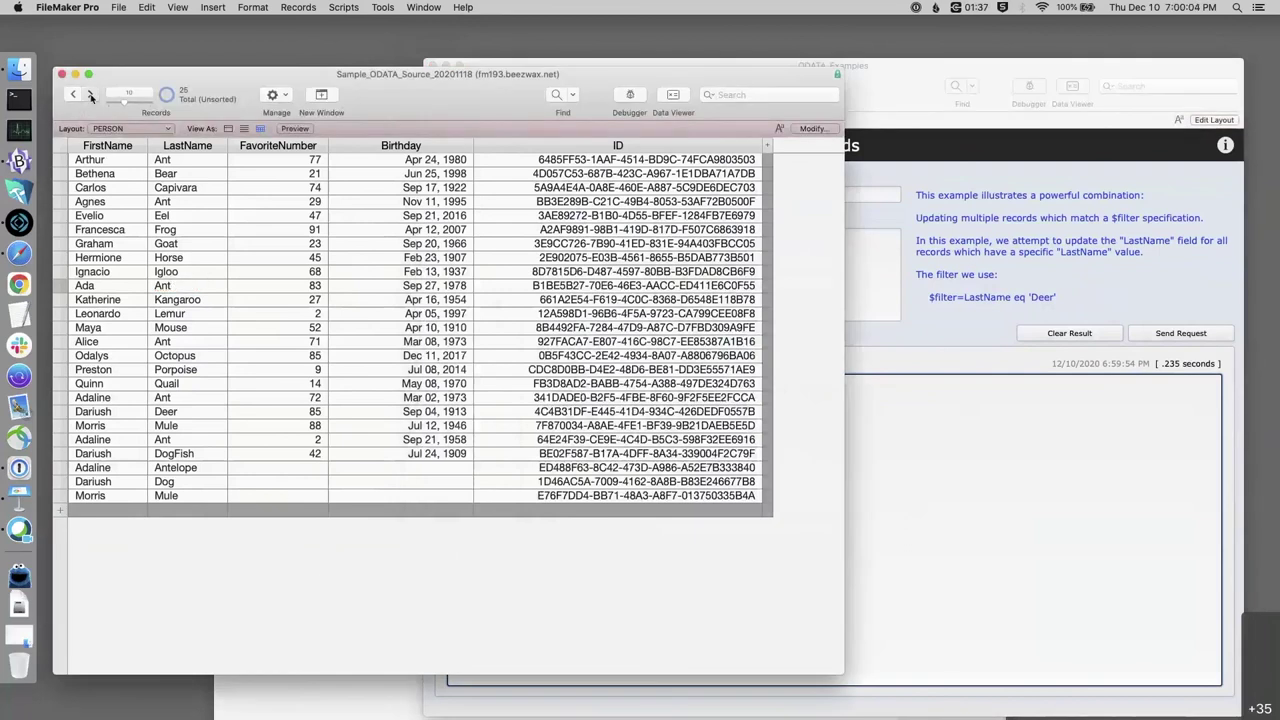
Step: Return to example 28's batch data and resend the request that updates LastName from Ant to Anteater
{"action": "left_click", "coordinate": [941, 320]}
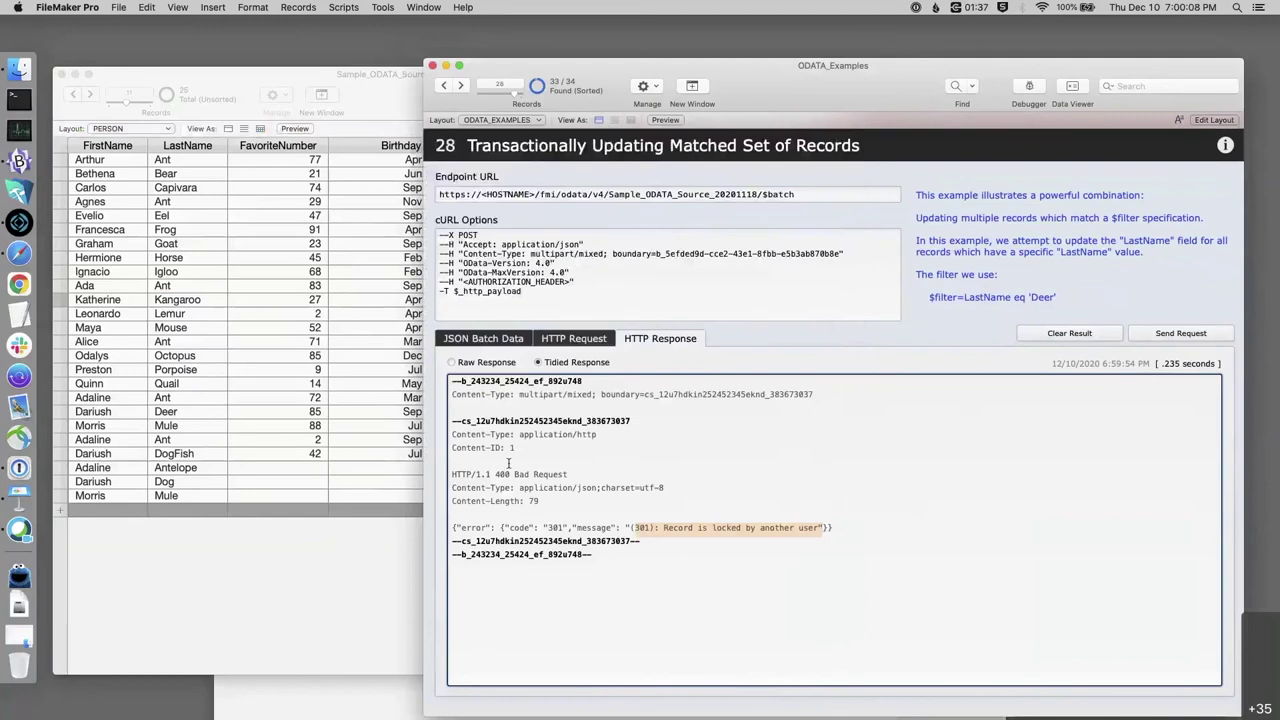
{"action": "left_click", "coordinate": [502, 339]}
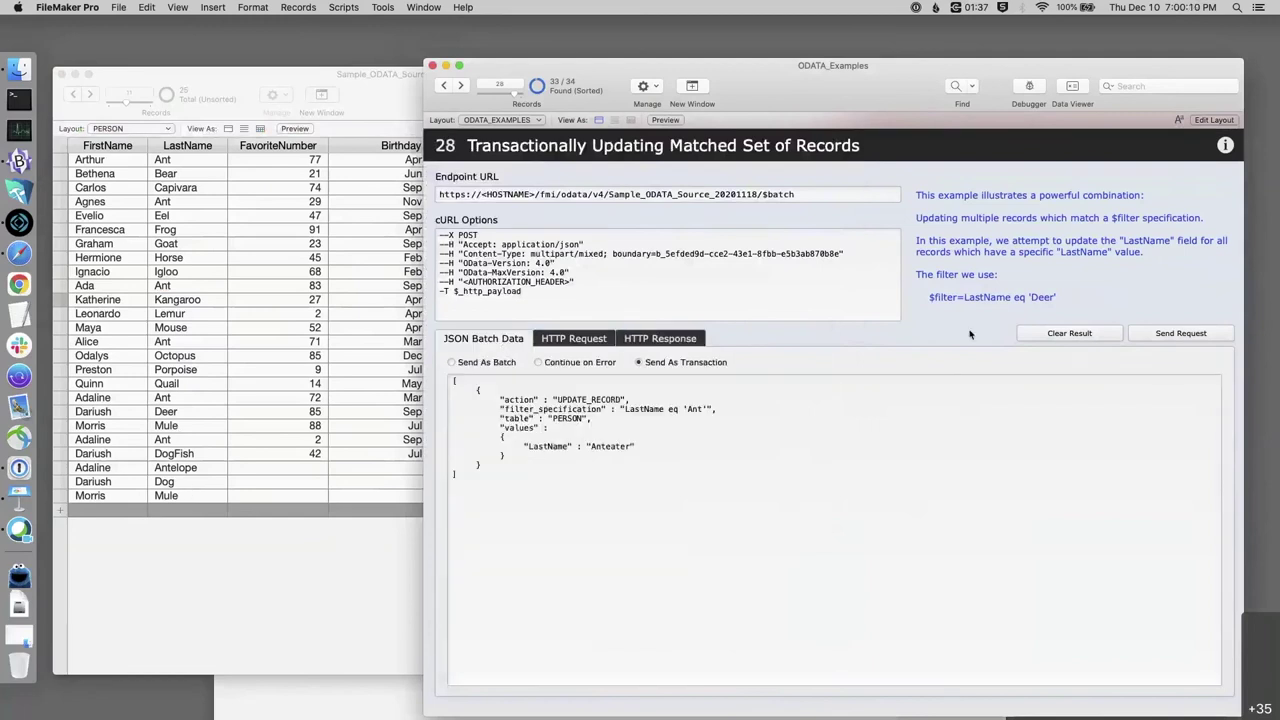
{"action": "left_click", "coordinate": [1159, 335]}
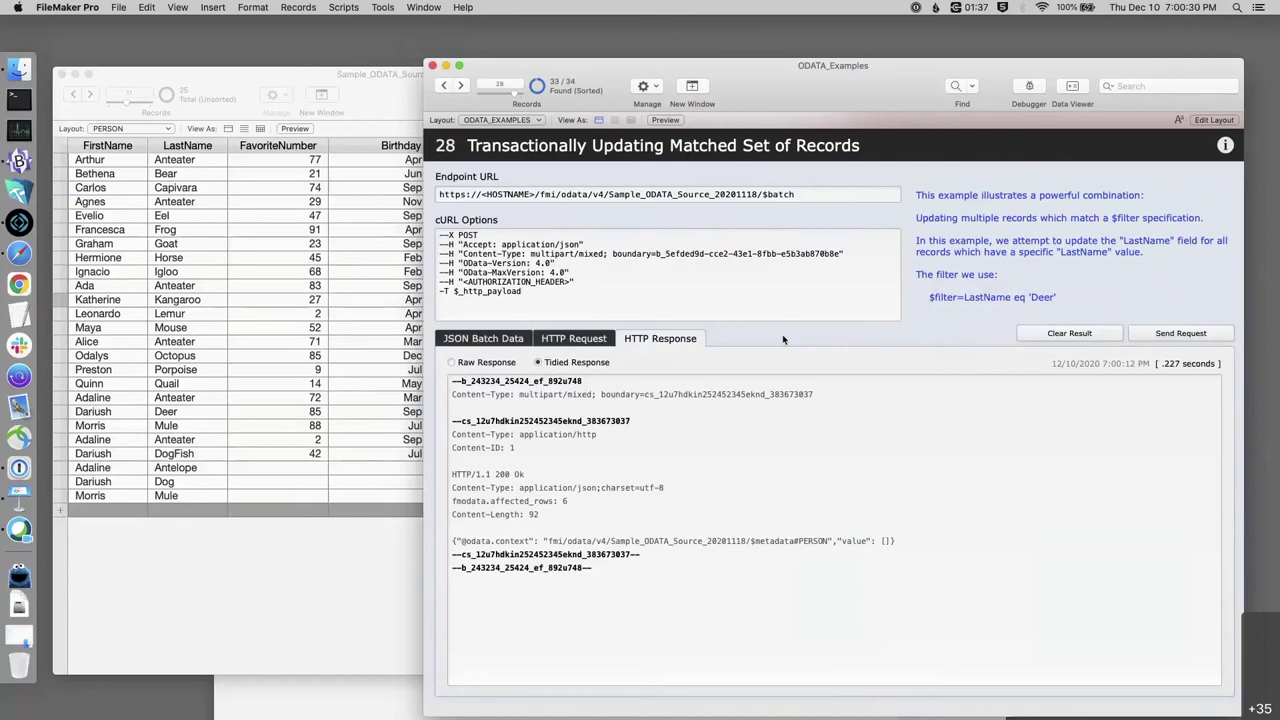
Step: Browse the remaining examples from 29 through 33 and read their titles and notes
{"action": "left_click", "coordinate": [461, 86]}
{"action": "left_click", "coordinate": [461, 86]}
{"action": "left_click", "coordinate": [461, 86]}
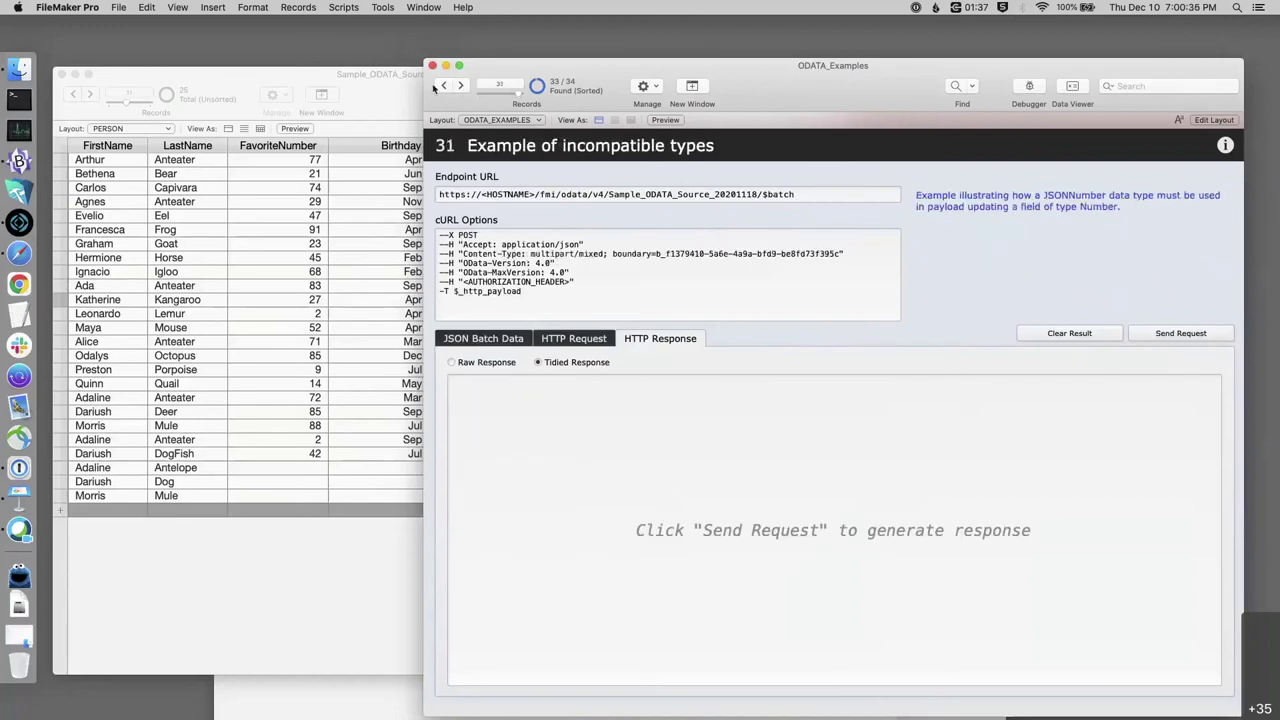
{"action": "left_click", "coordinate": [443, 86]}
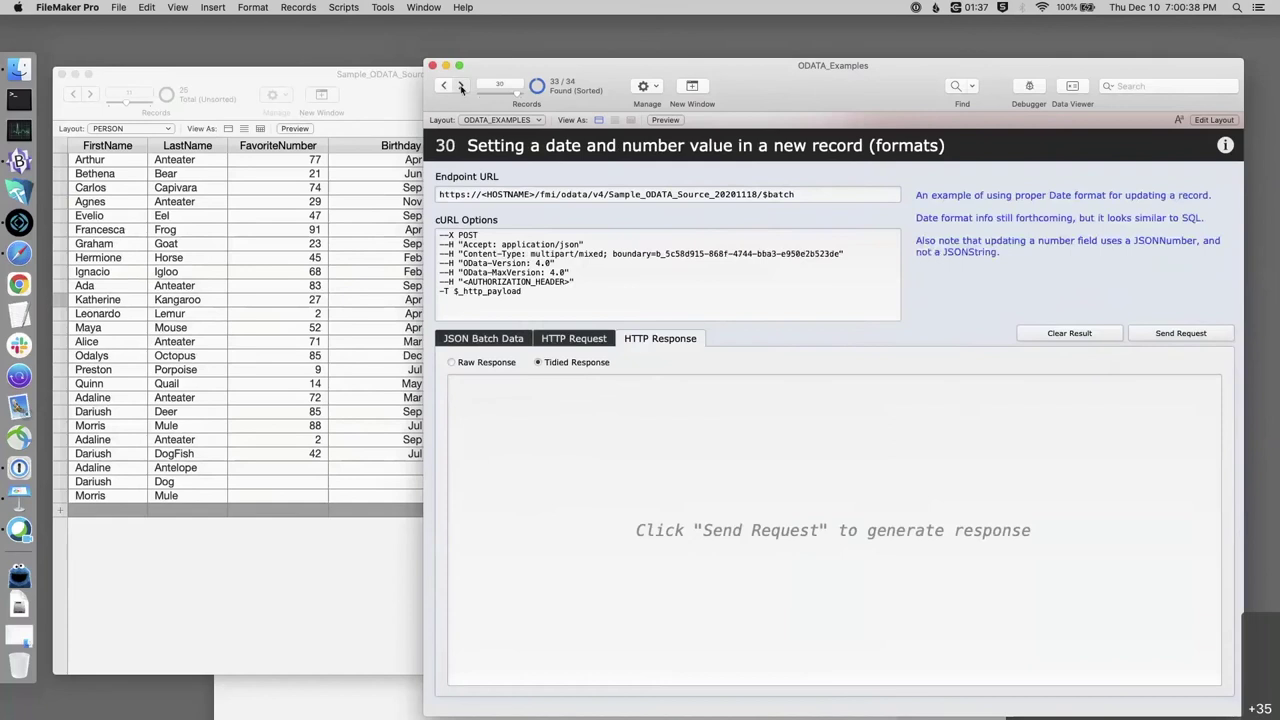
{"action": "left_click", "coordinate": [461, 86]}
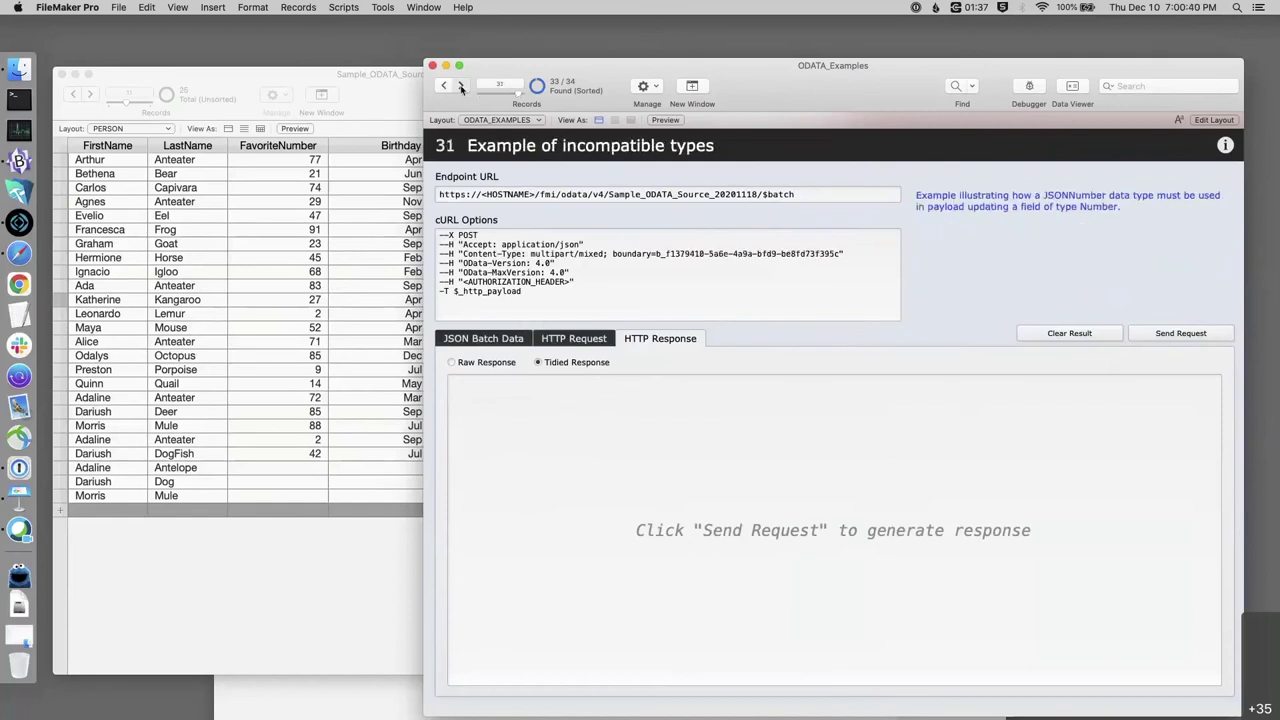
{"action": "left_click", "coordinate": [461, 87]}
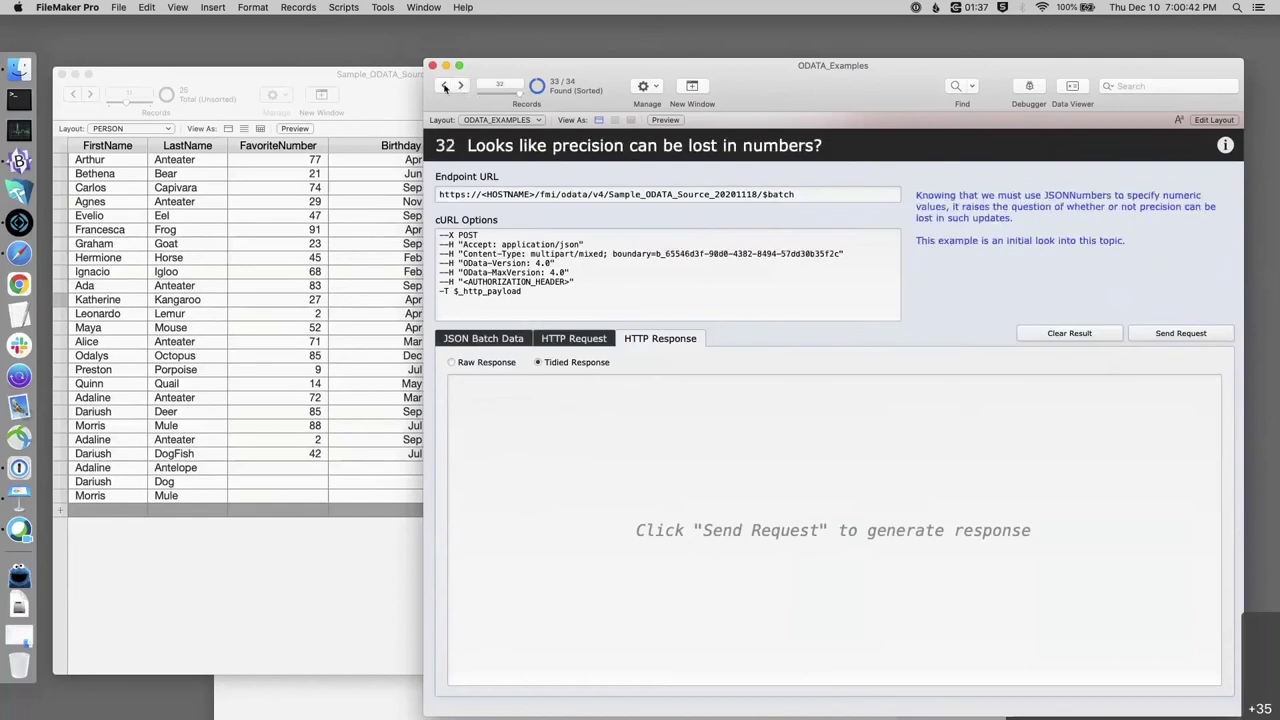
{"action": "left_click", "coordinate": [461, 86]}
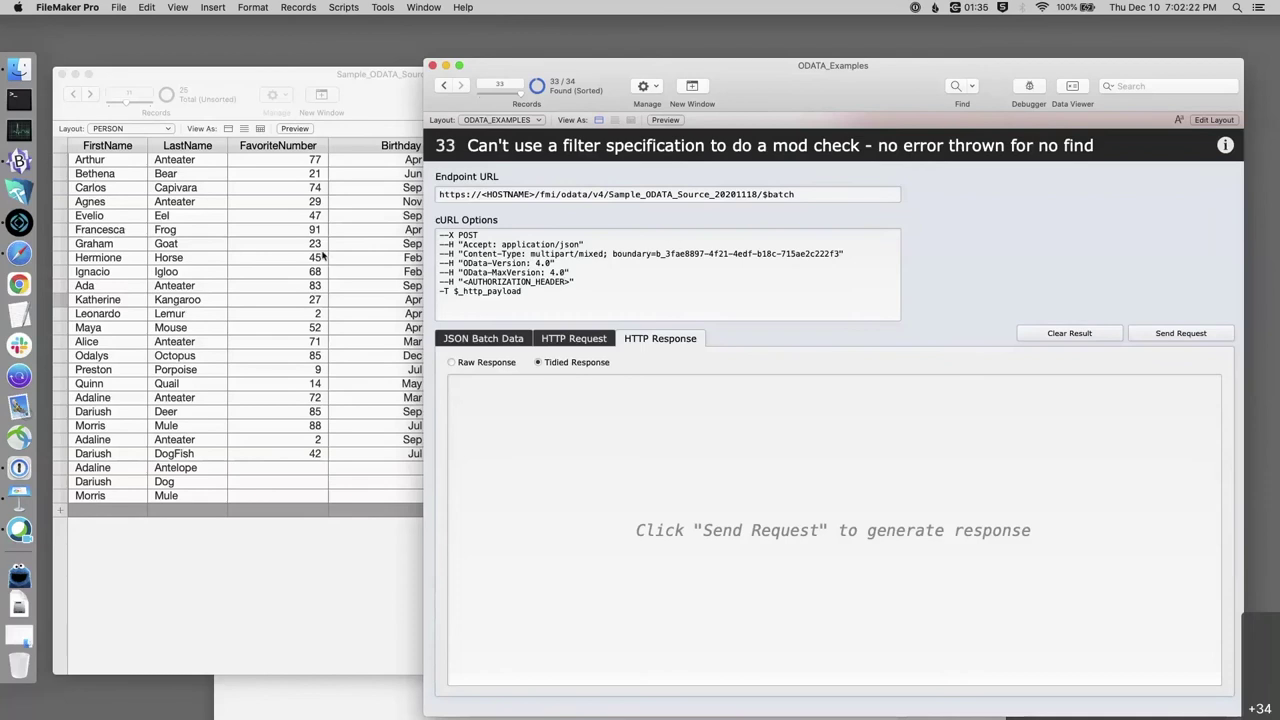
{"action": "left_click_drag", "start_coordinate": [738, 95], "coordinate": [709, 88]}
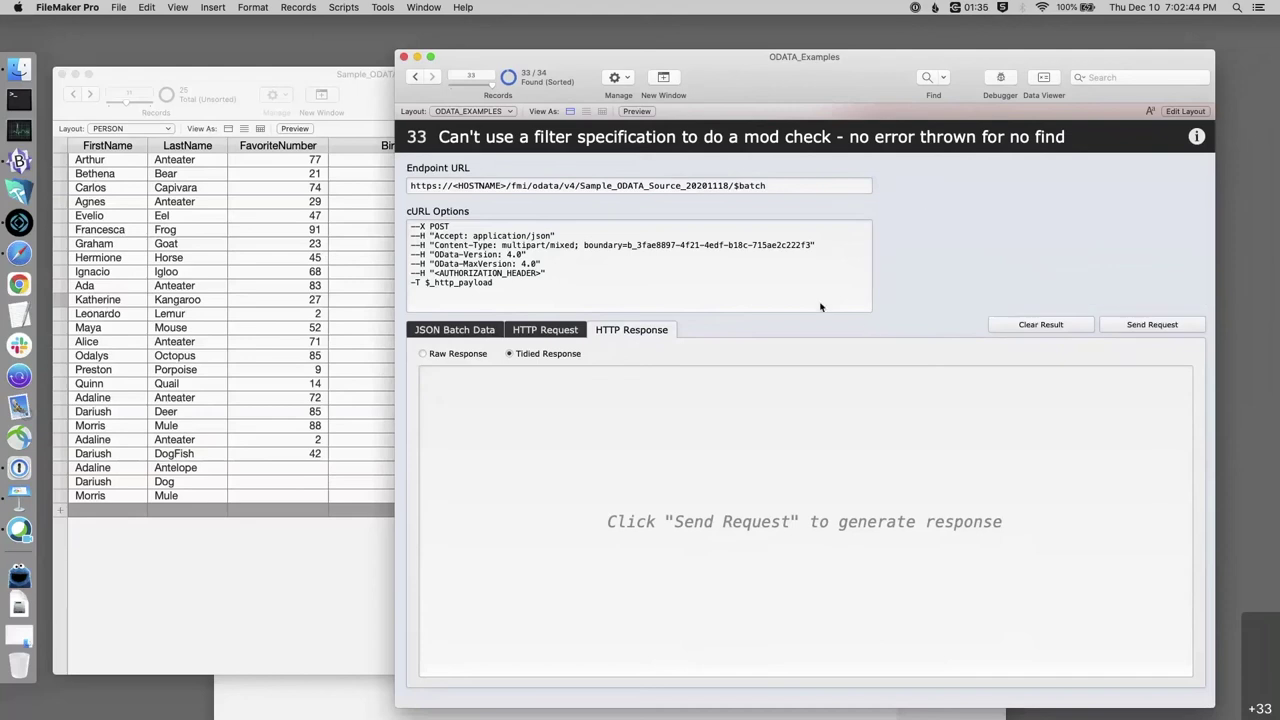
Step: Go back to example 29 and examine its endpoint URL and its notes on summary fields with $top and $skip
{"action": "left_click", "coordinate": [413, 78]}
{"action": "left_click", "coordinate": [414, 78]}
{"action": "left_click", "coordinate": [415, 78]}
{"action": "left_click", "coordinate": [415, 78]}
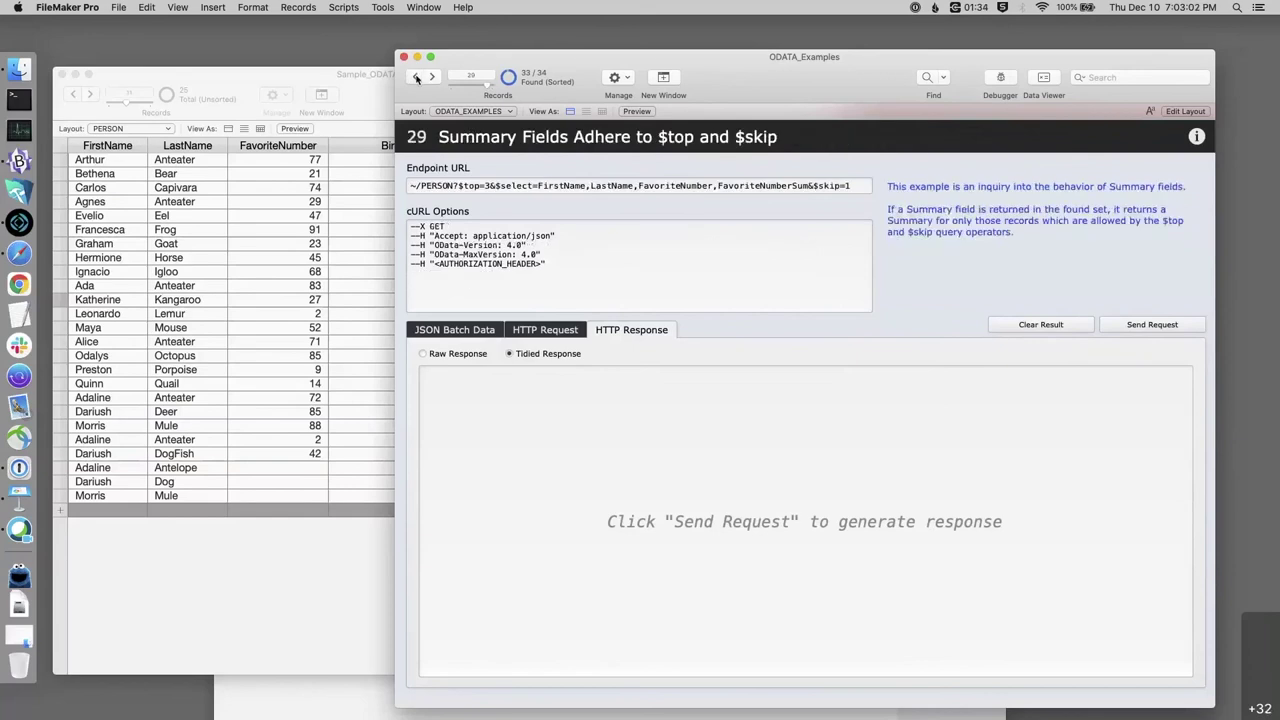
{"action": "left_click", "coordinate": [415, 78]}
{"action": "left_click", "coordinate": [432, 77]}
Step: Review examples 30 and 31, and examine the FavoriteNumber value in example 32's HTTP request
{"action": "left_click", "coordinate": [433, 78]}
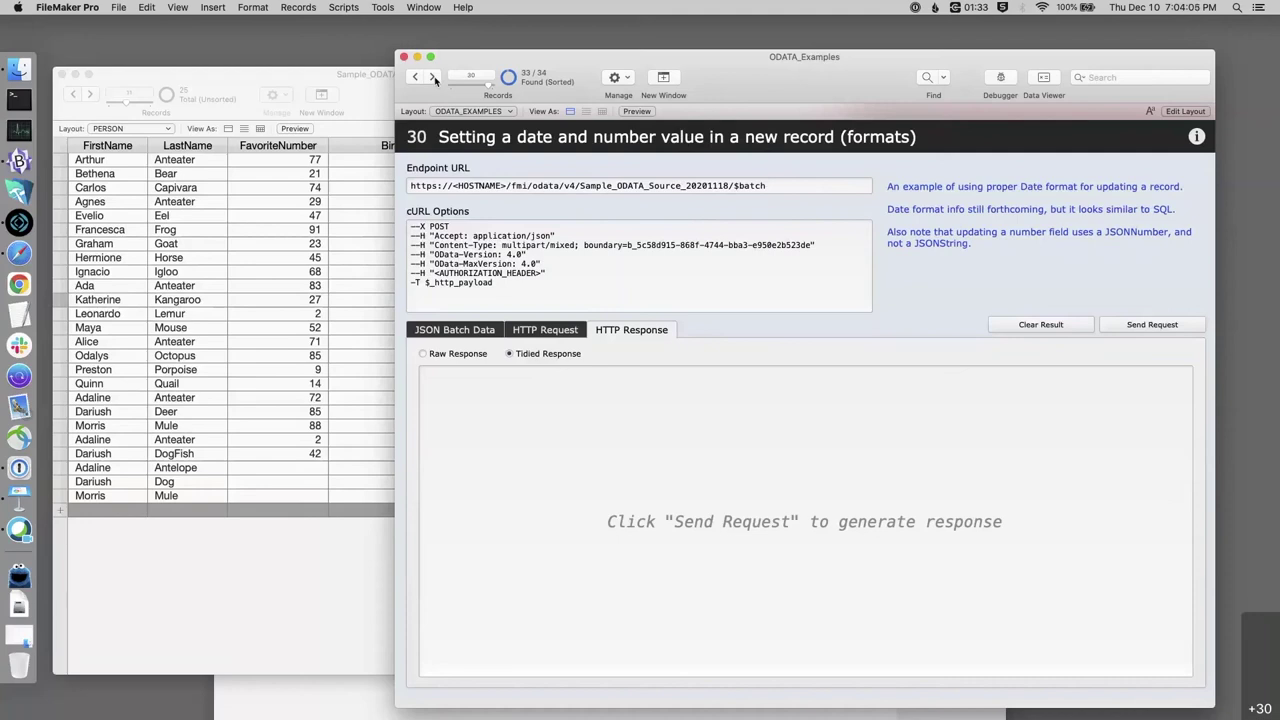
{"action": "left_click", "coordinate": [433, 78]}
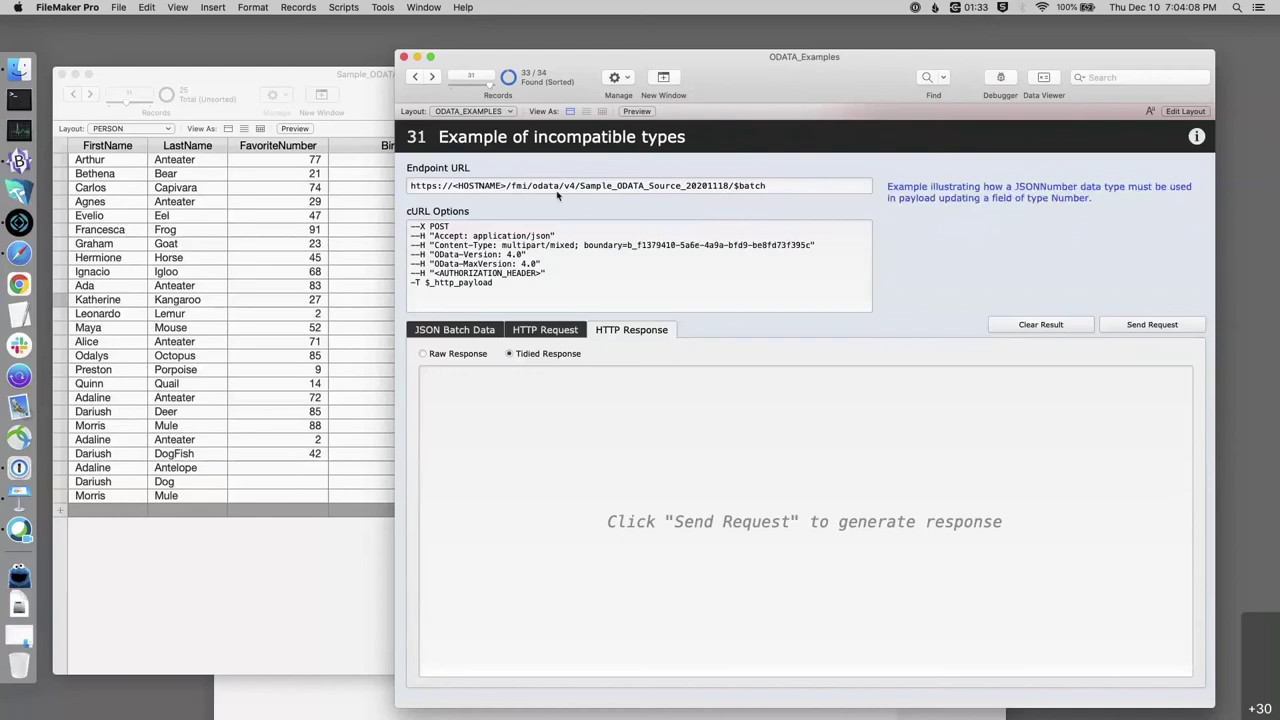
{"action": "left_click", "coordinate": [431, 77]}
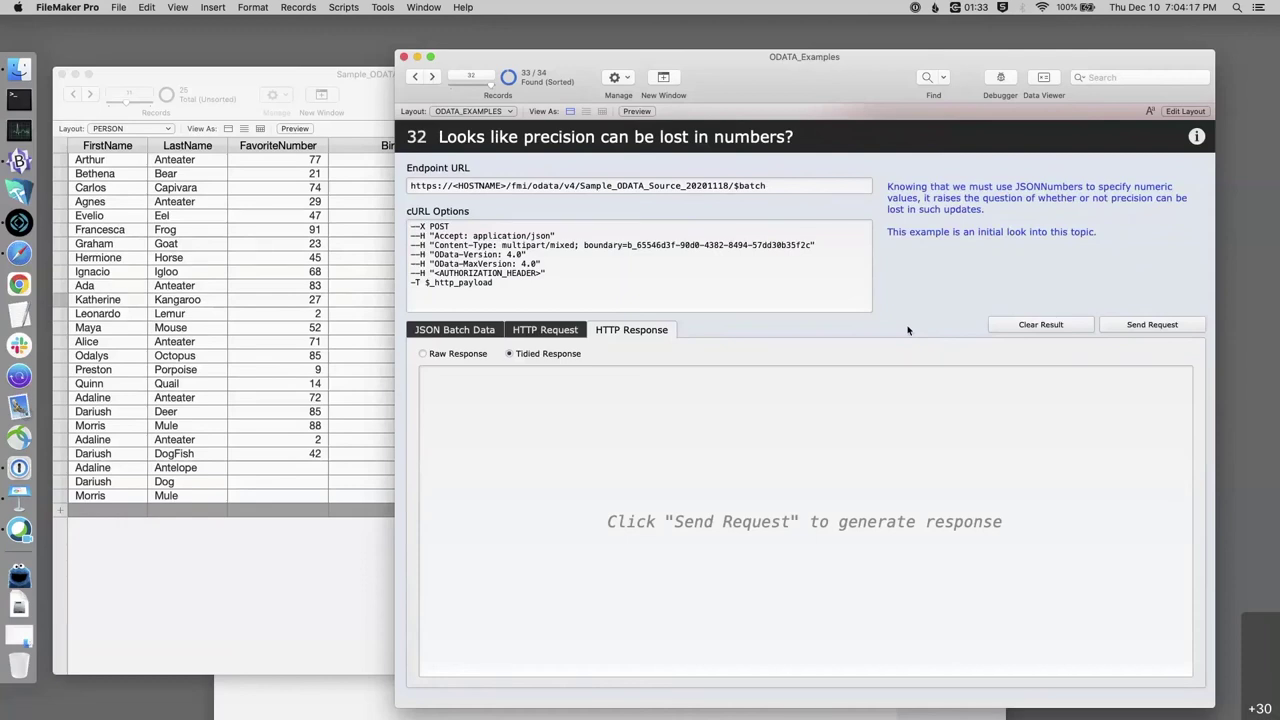
{"action": "left_click", "coordinate": [543, 331]}
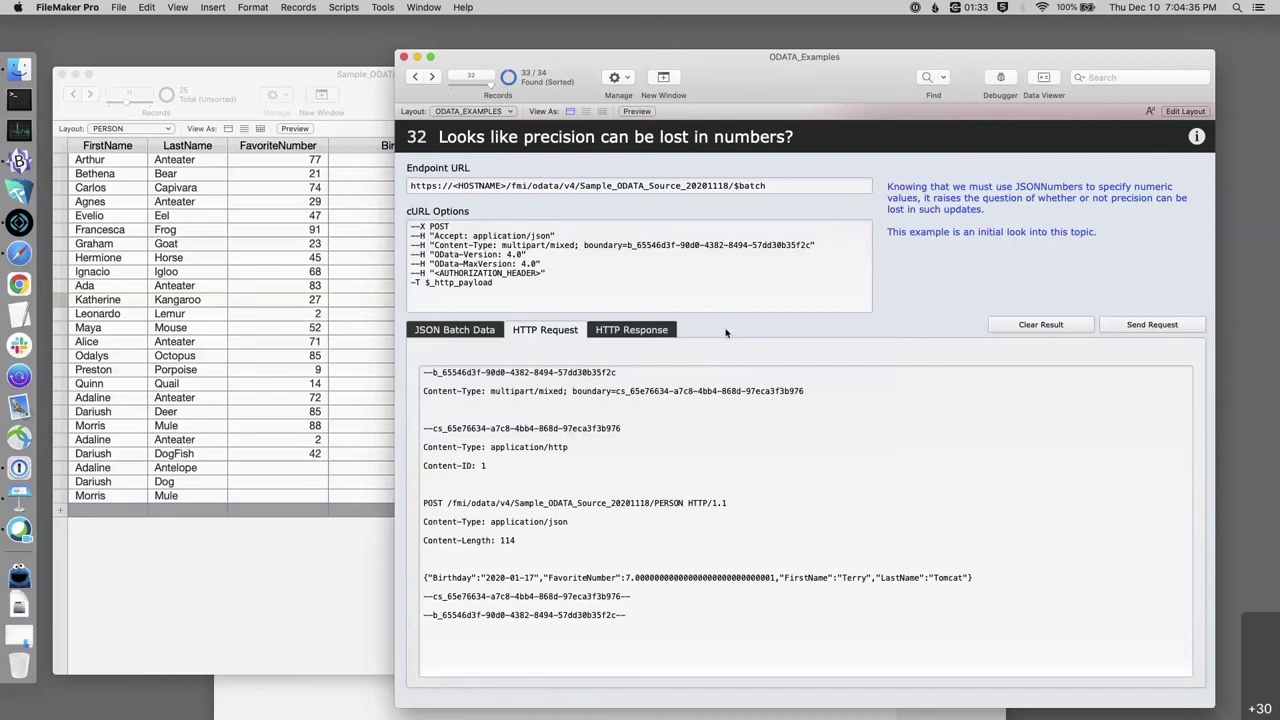
Step: Go to example 33 and examine its HTTP request, including the STATS filter on ID and ROWMODID and the PERSON record creation
{"action": "left_click", "coordinate": [433, 78]}
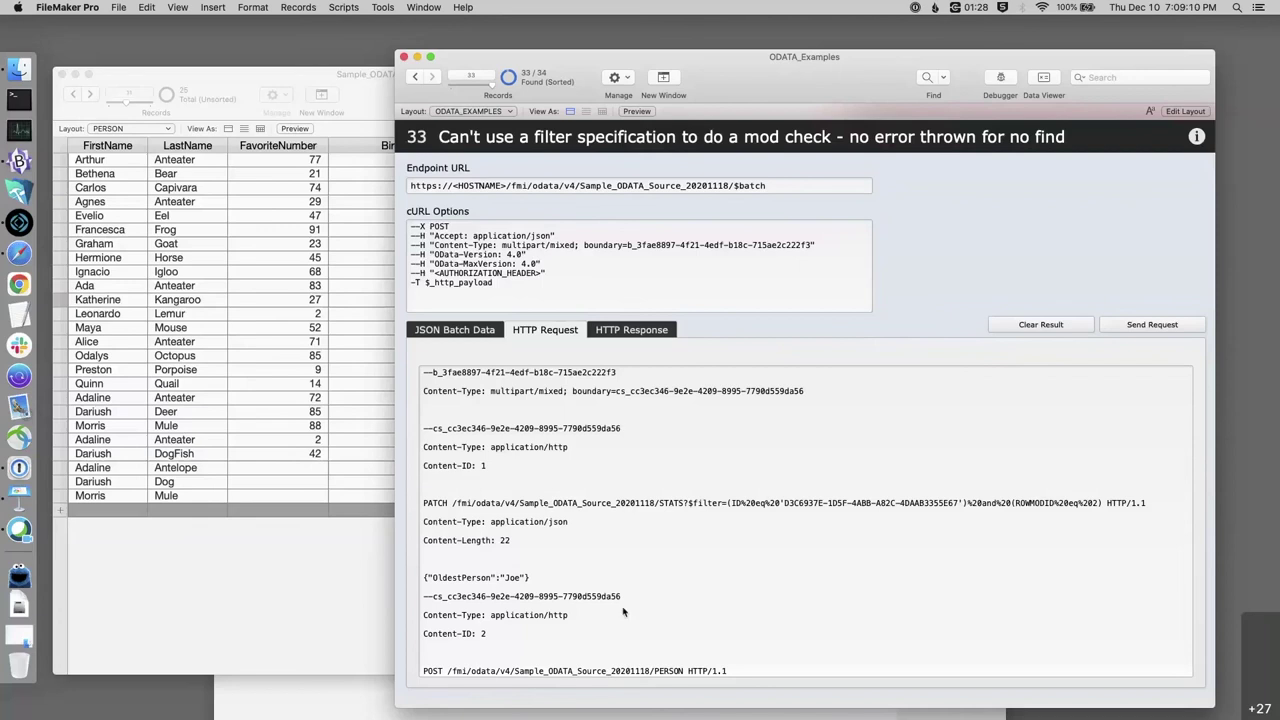
{"action": "left_click_drag", "start_coordinate": [623, 612], "coordinate": [514, 383]}
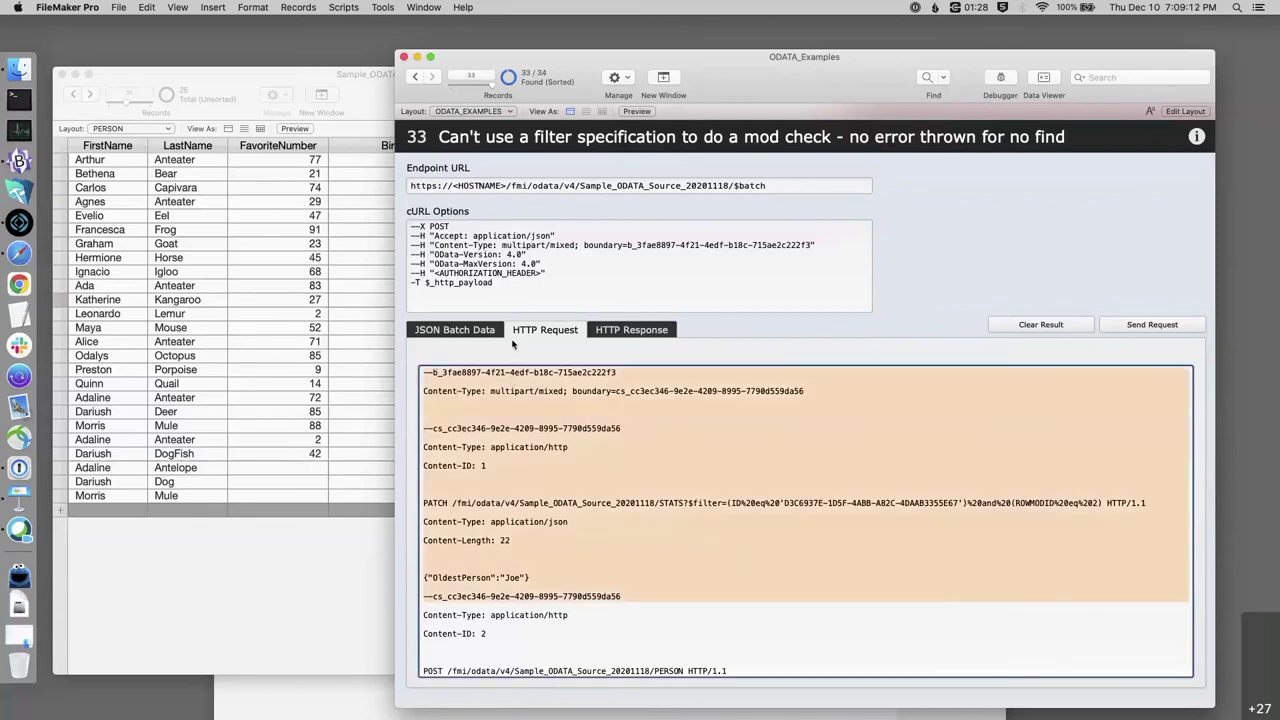
{"action": "left_click", "coordinate": [617, 540]}
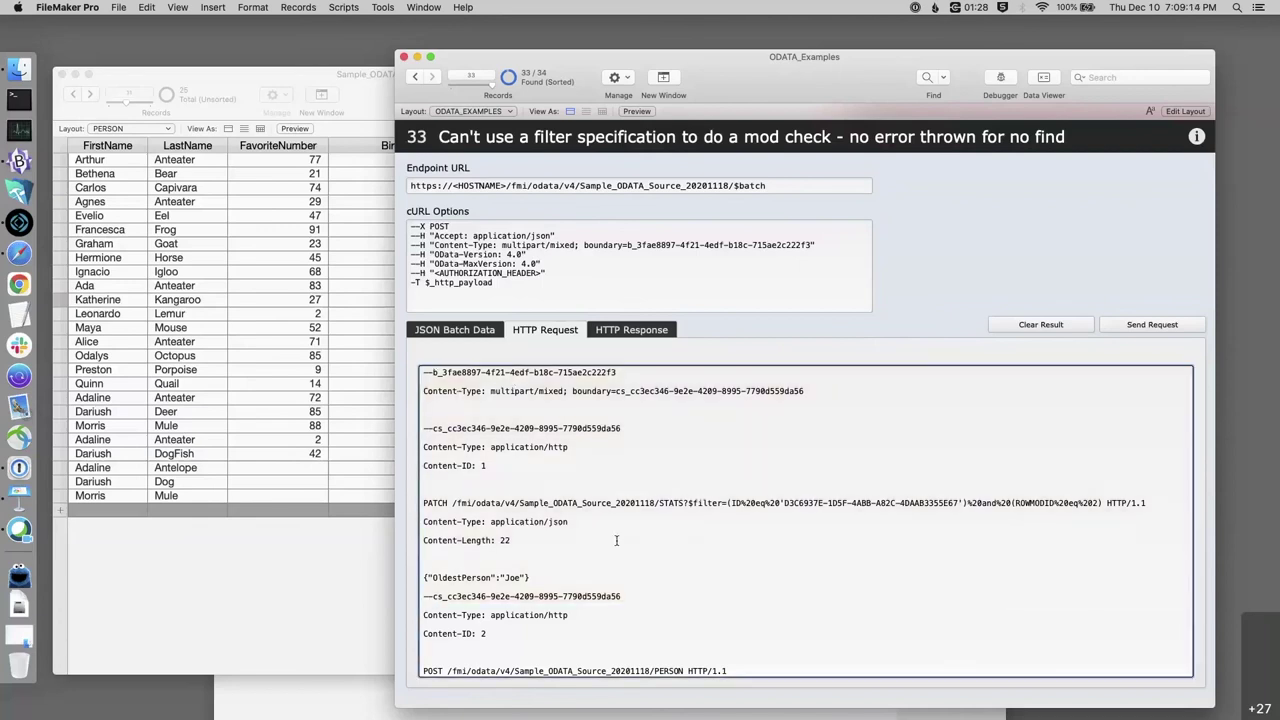
{"action": "scroll", "coordinate": [616, 540], "scroll_direction": "down", "scroll_amount": 2}
{"action": "scroll", "coordinate": [616, 540], "scroll_direction": "down", "scroll_amount": 1}
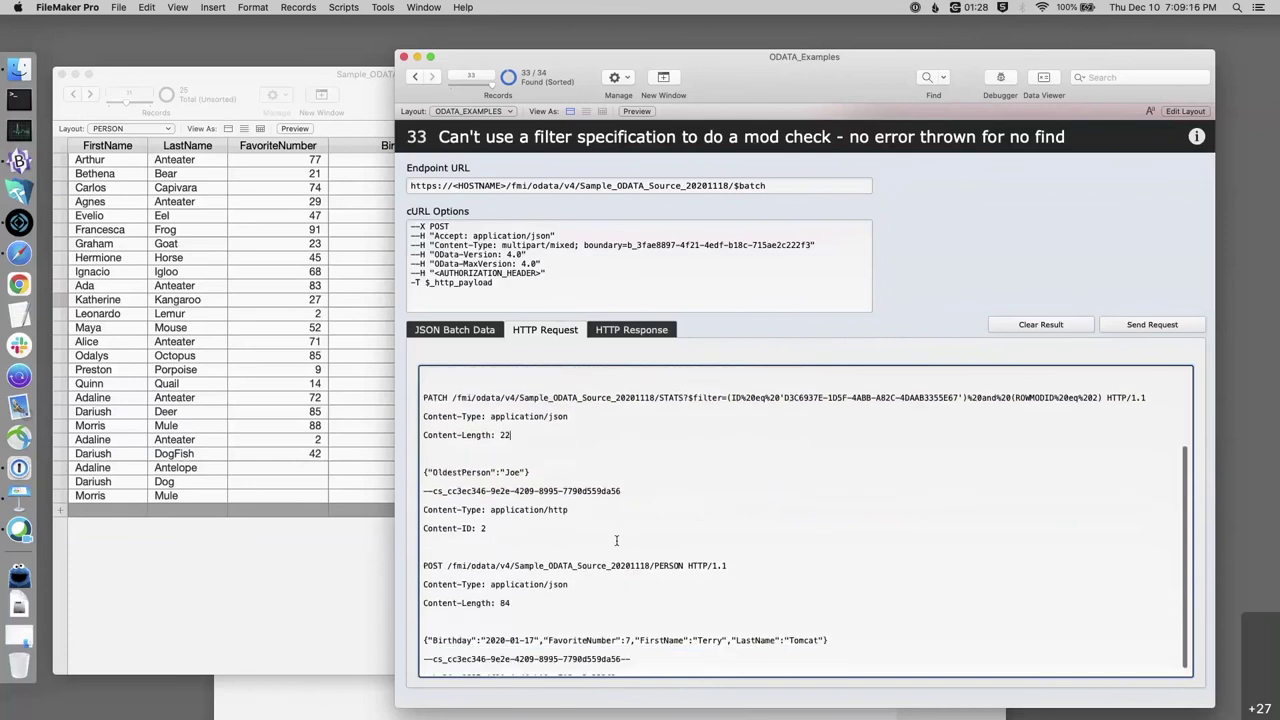
{"action": "scroll", "coordinate": [616, 540], "scroll_direction": "up", "scroll_amount": 3}
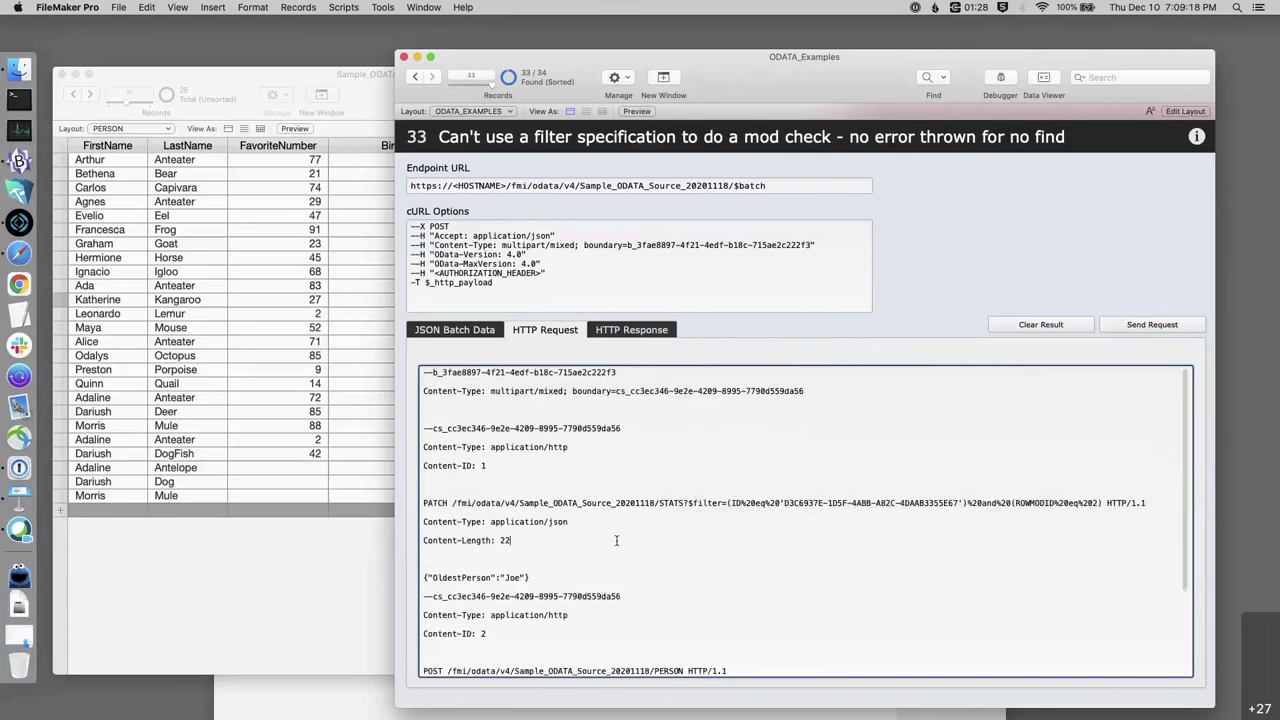
{"action": "left_click", "coordinate": [606, 361]}
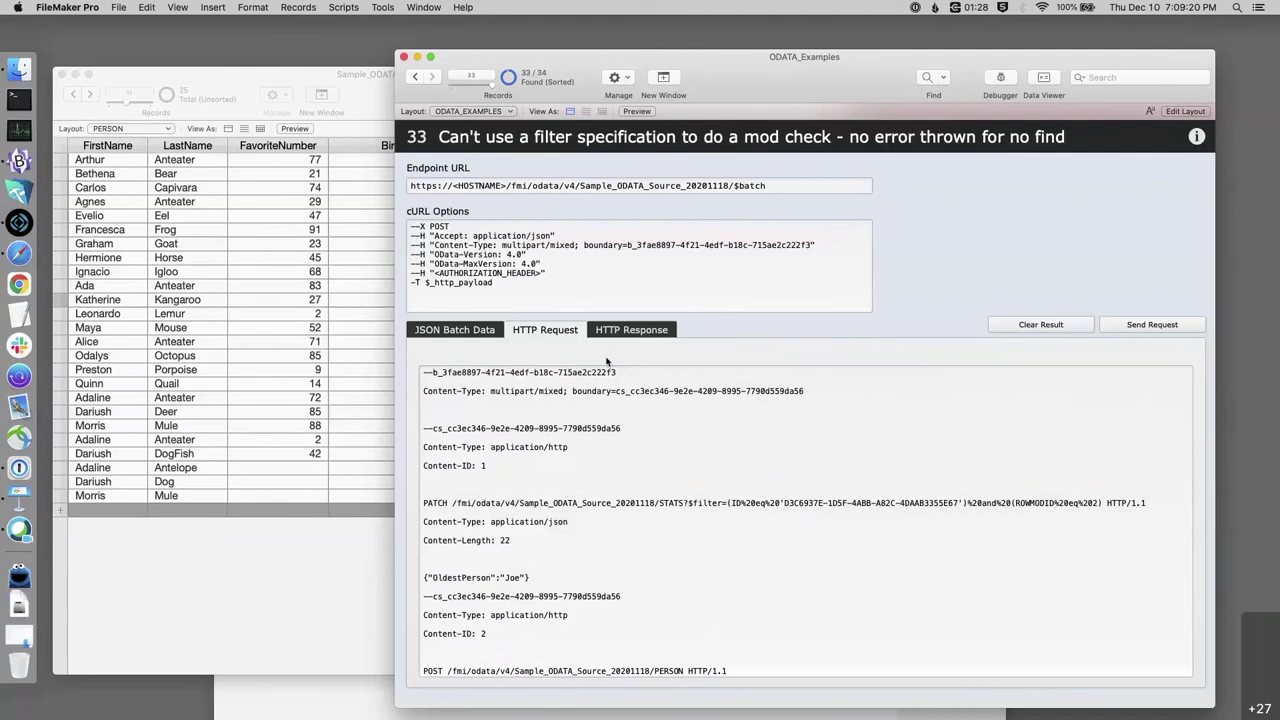